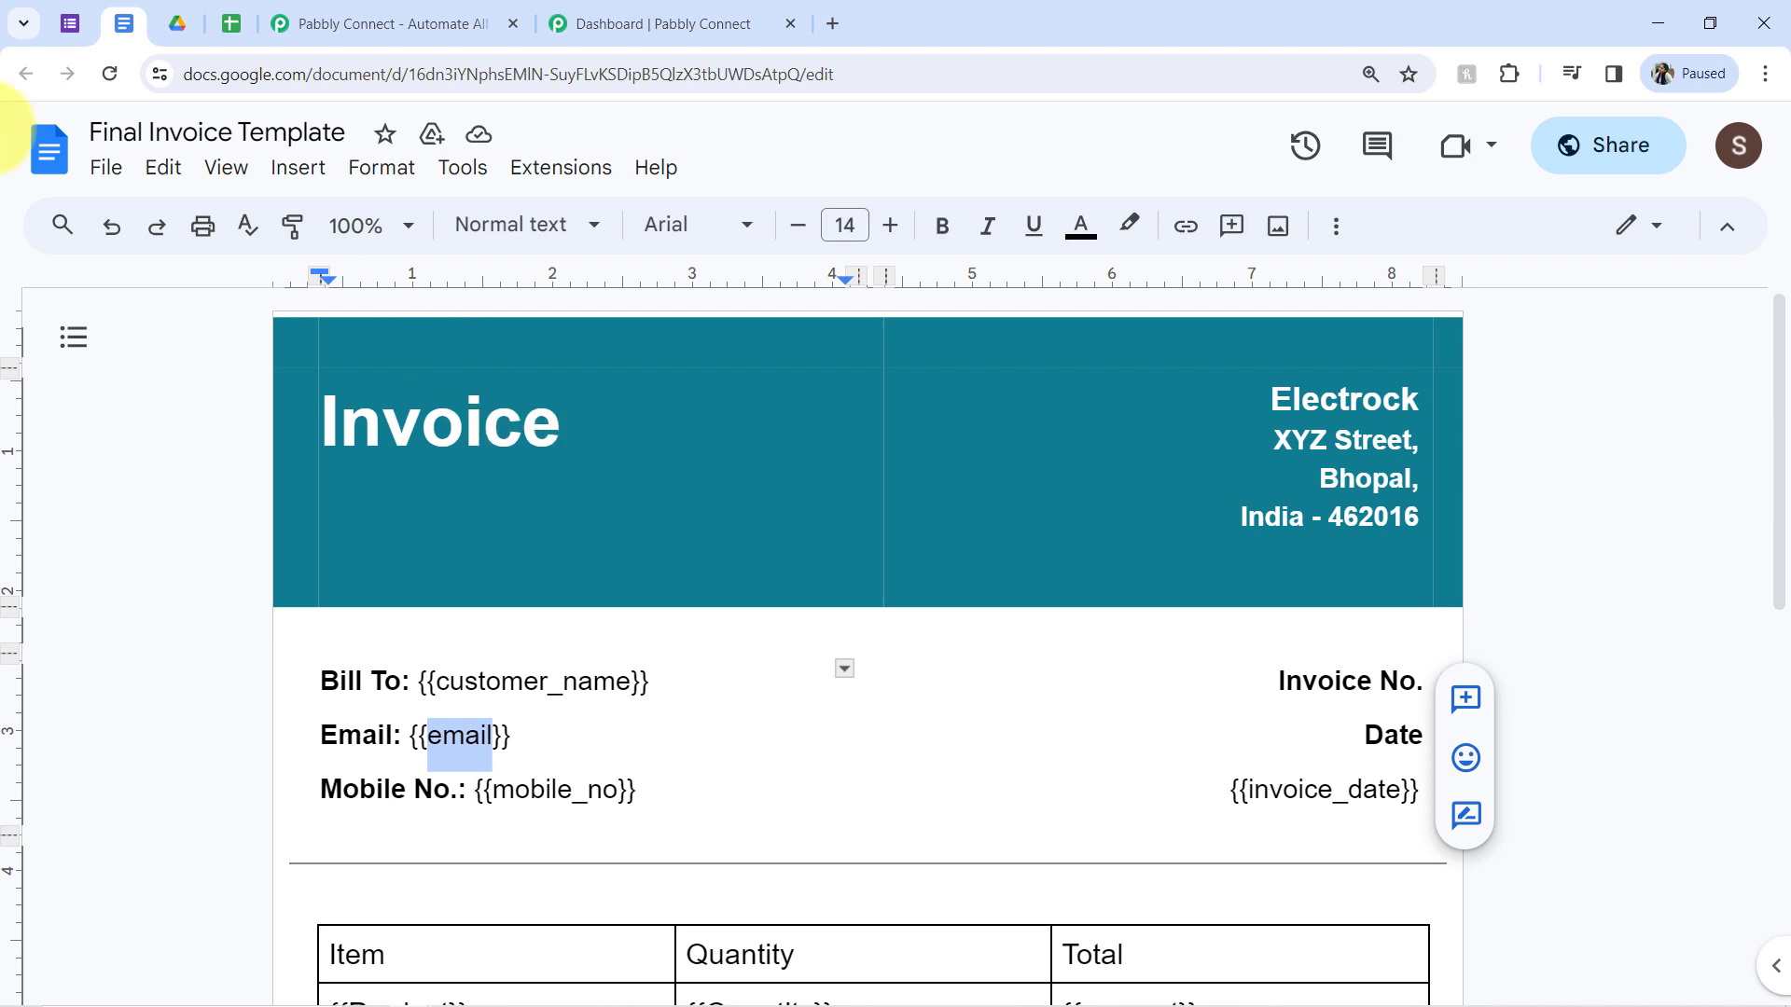
Step: Examine the invoice template's title and its placeholders for customer name, email, mobile number, product, quantity and amount
drag(182, 132, 376, 137)
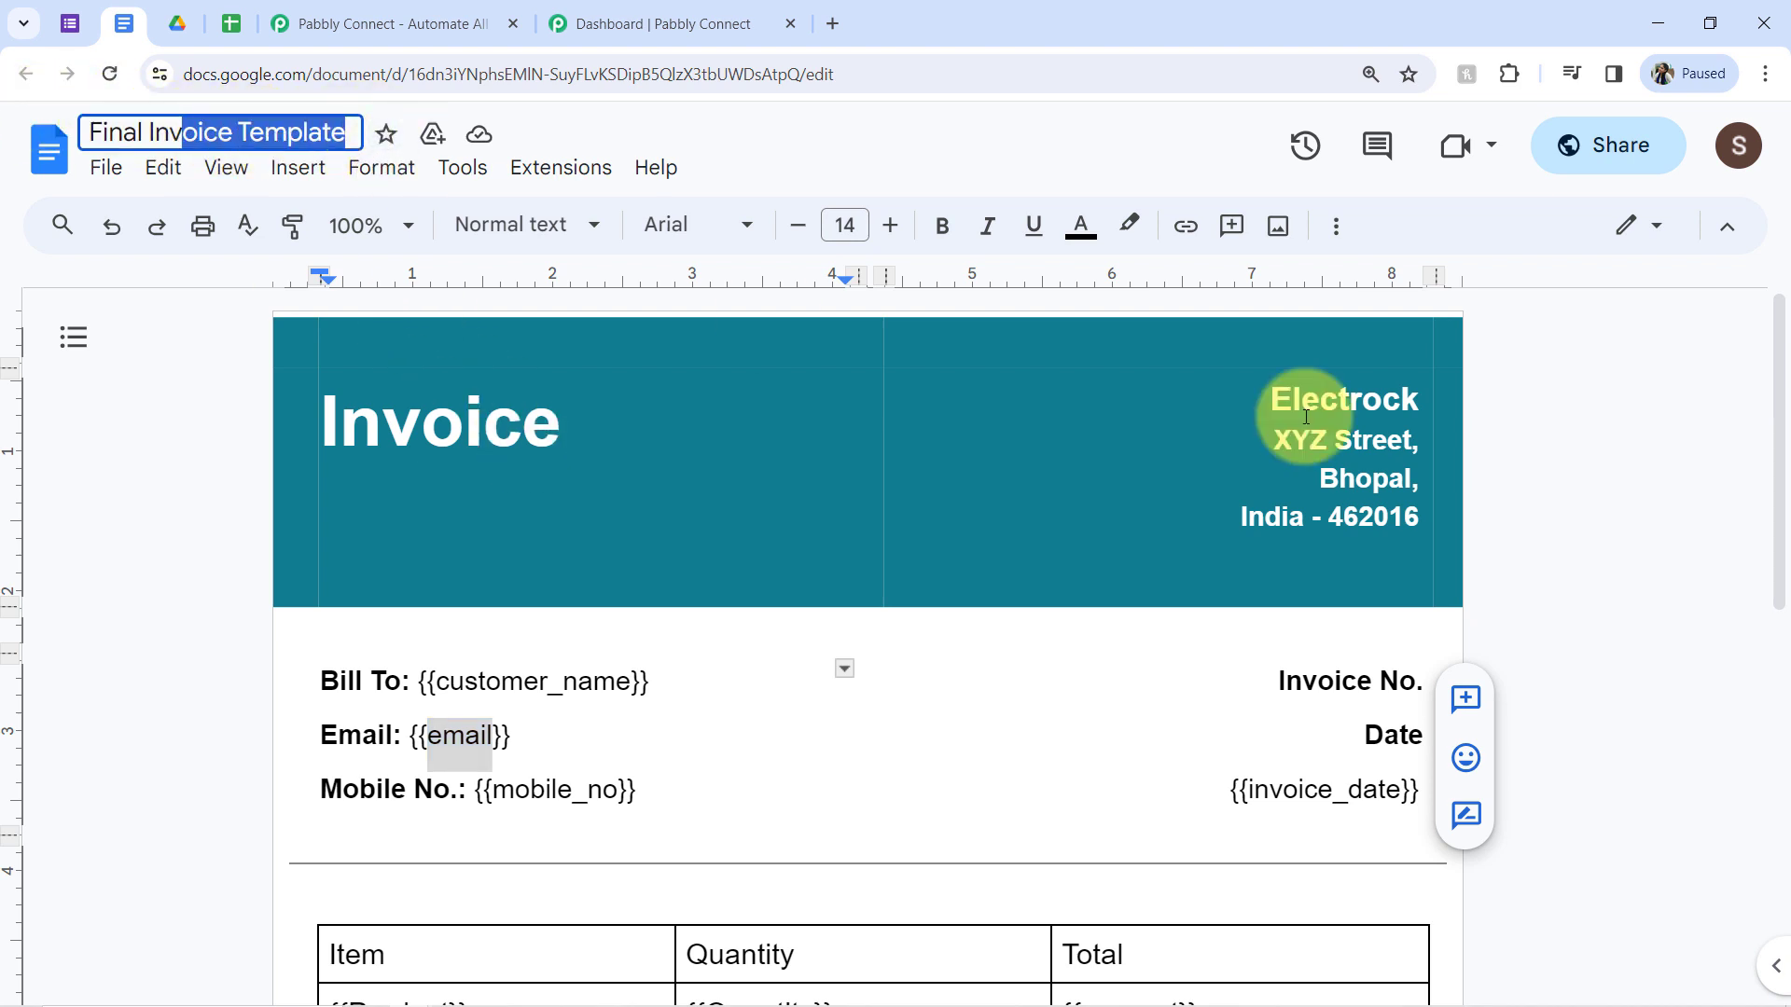
drag(1781, 373, 1777, 466)
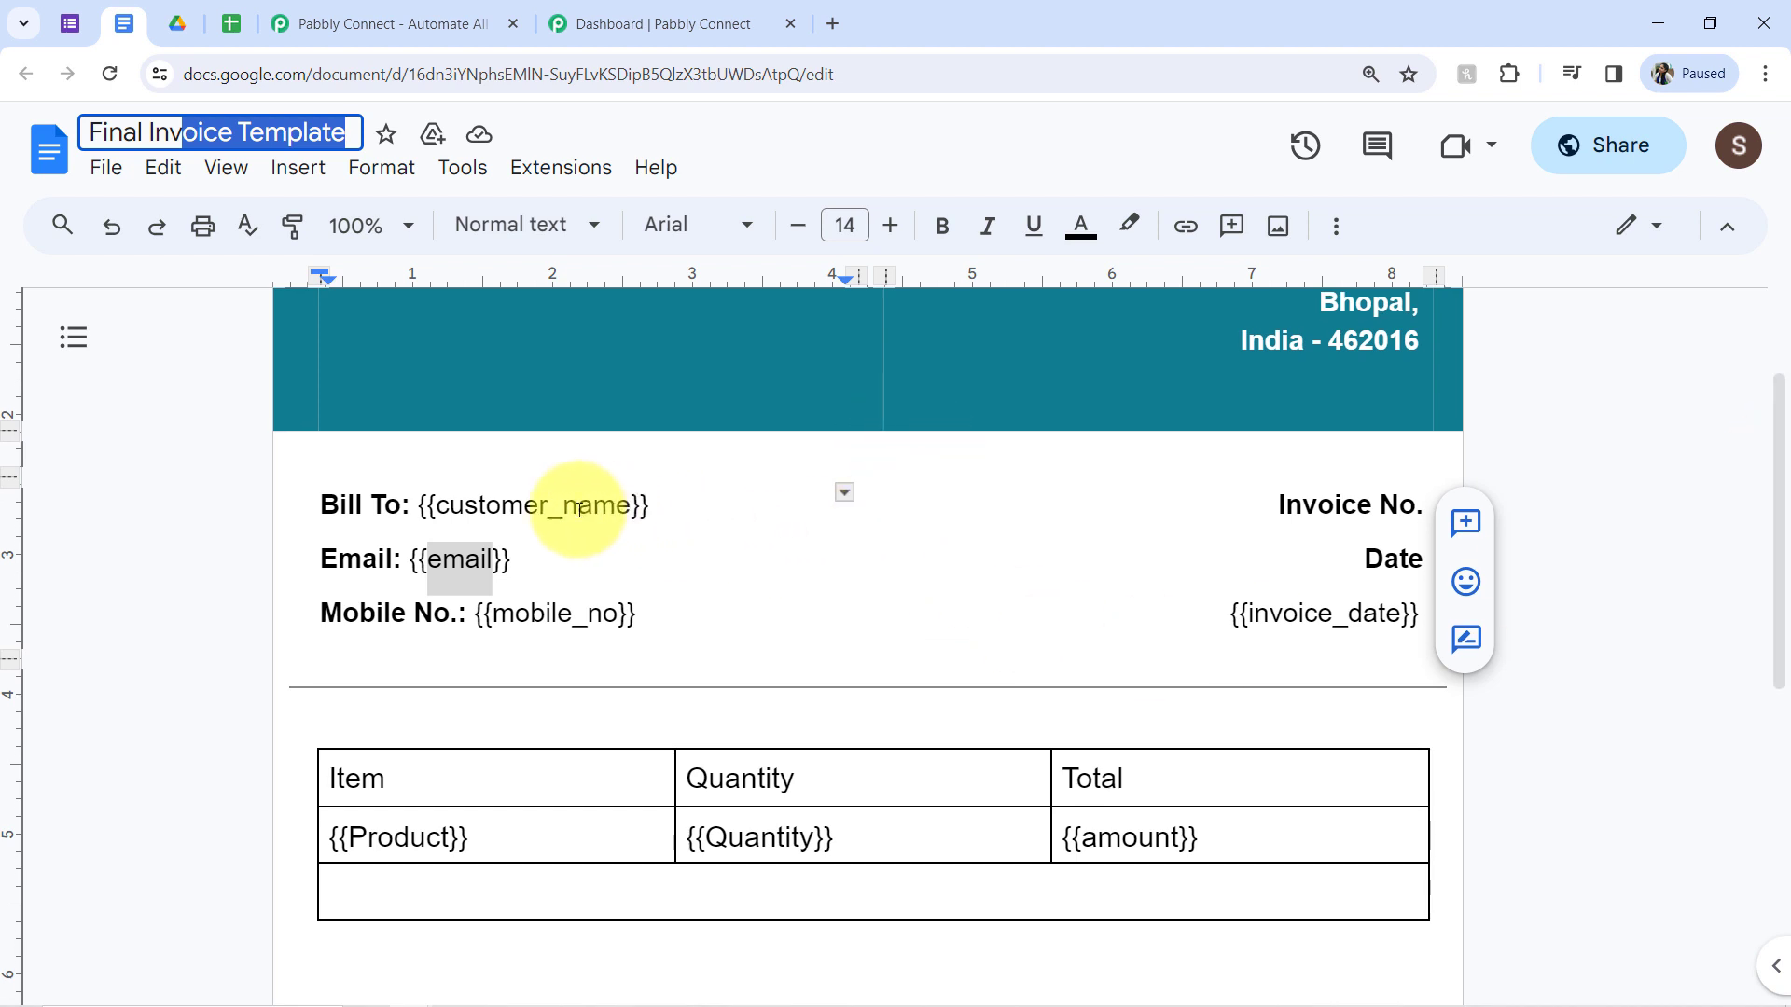
drag(501, 506, 599, 509)
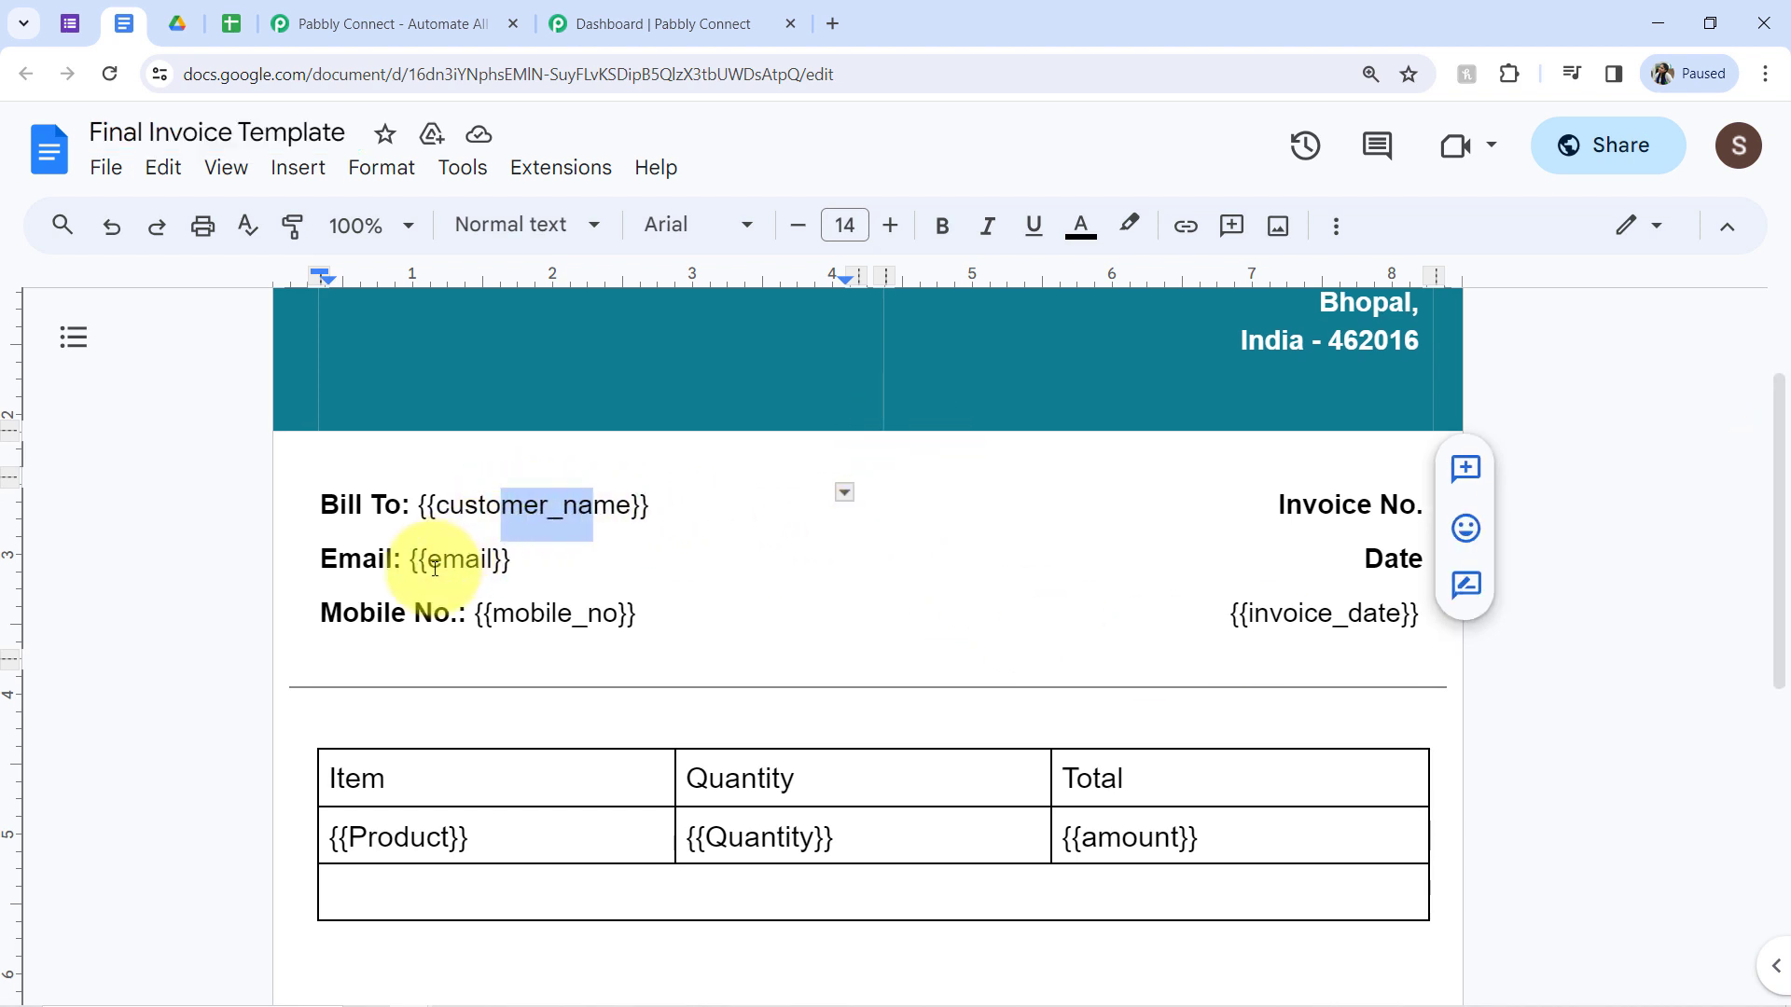
drag(427, 560, 633, 616)
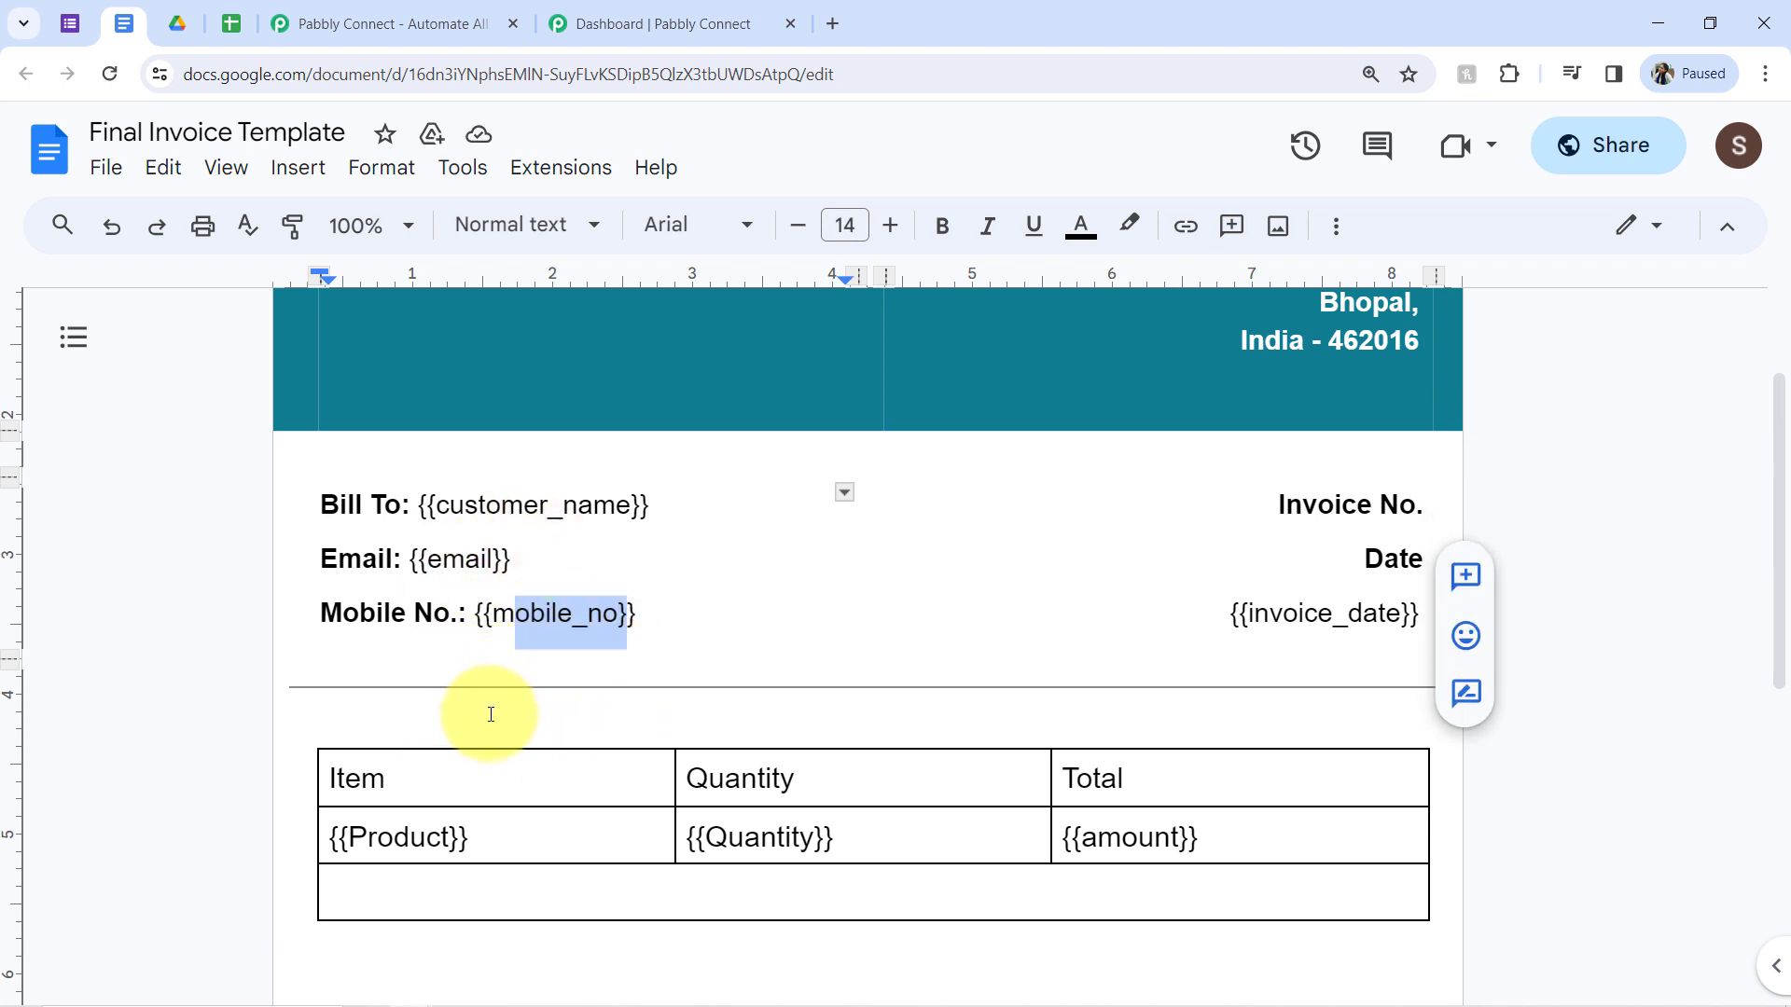
click(486, 504)
click(445, 559)
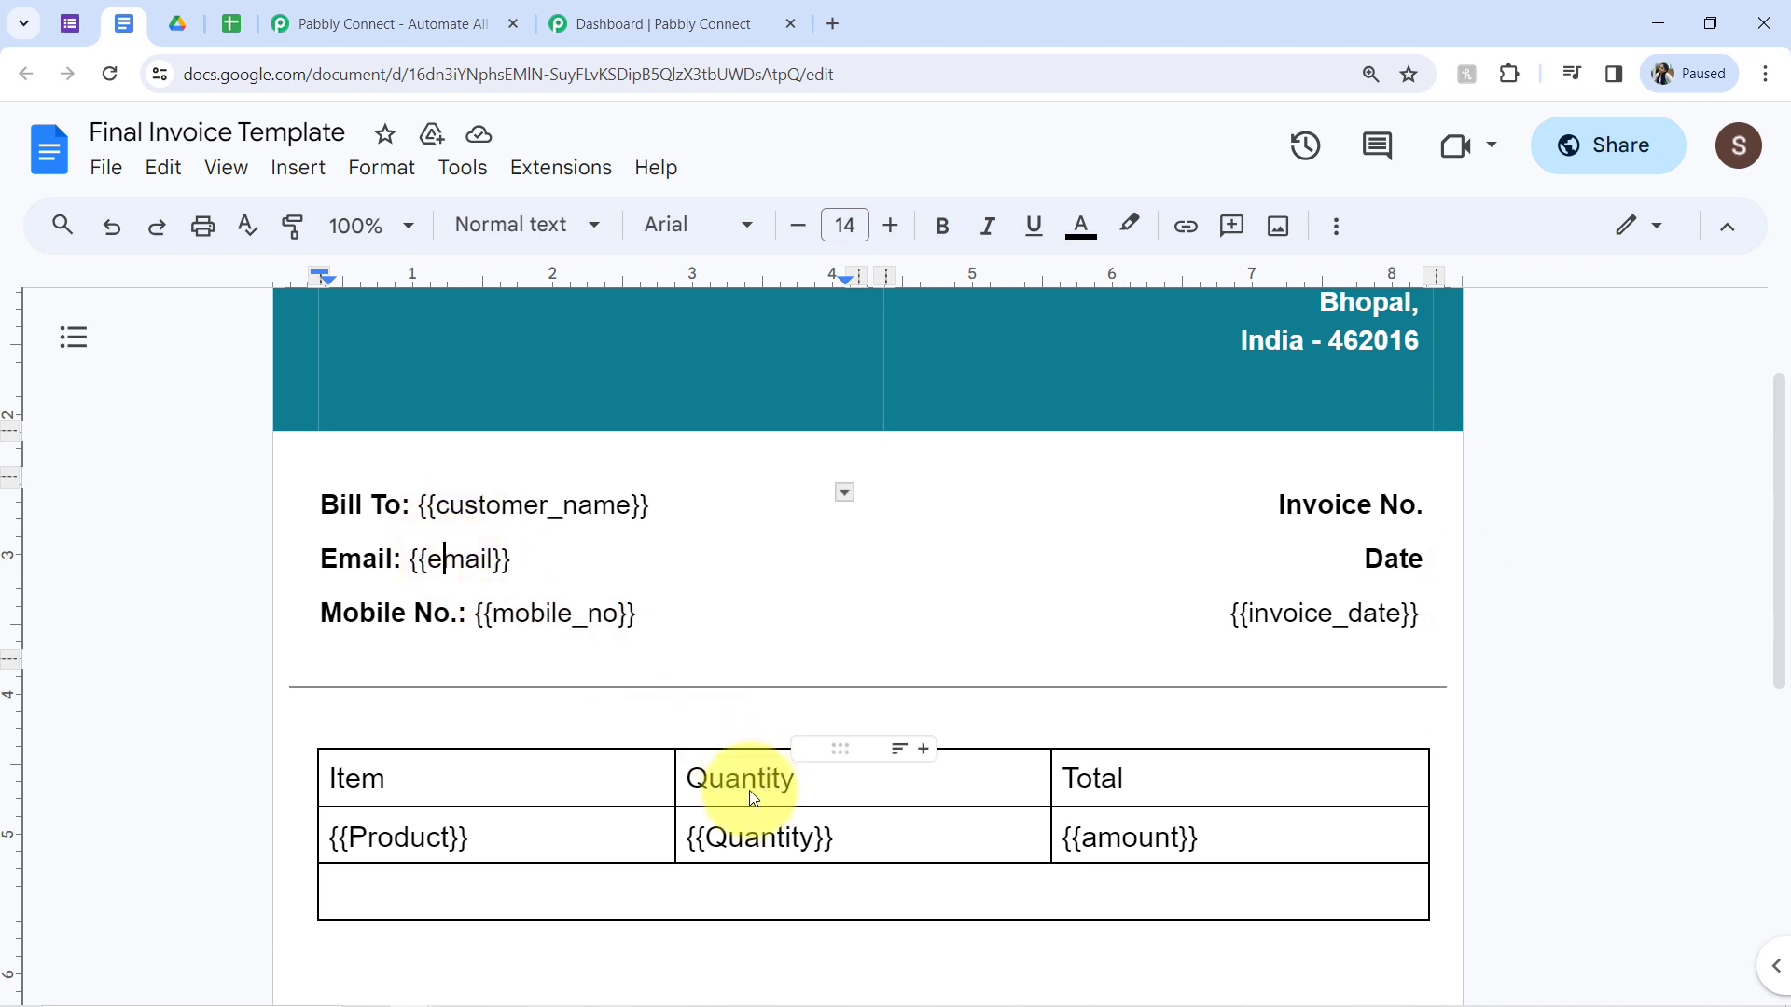
click(1167, 836)
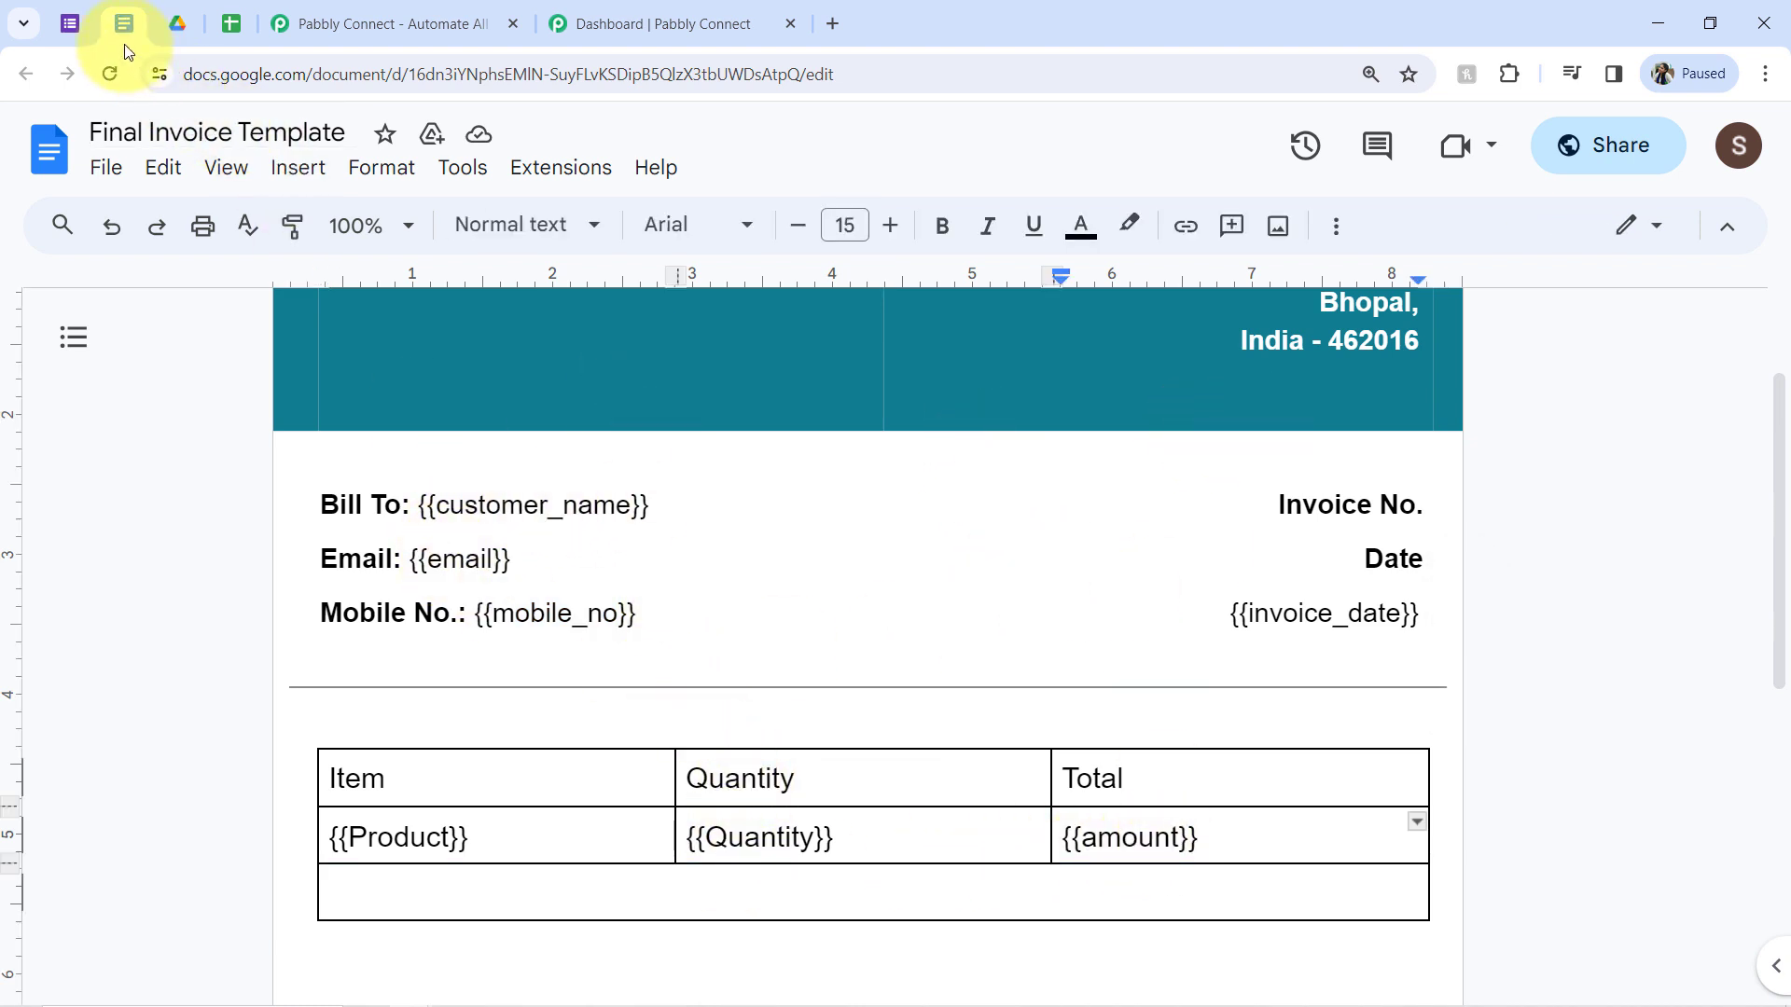
click(70, 26)
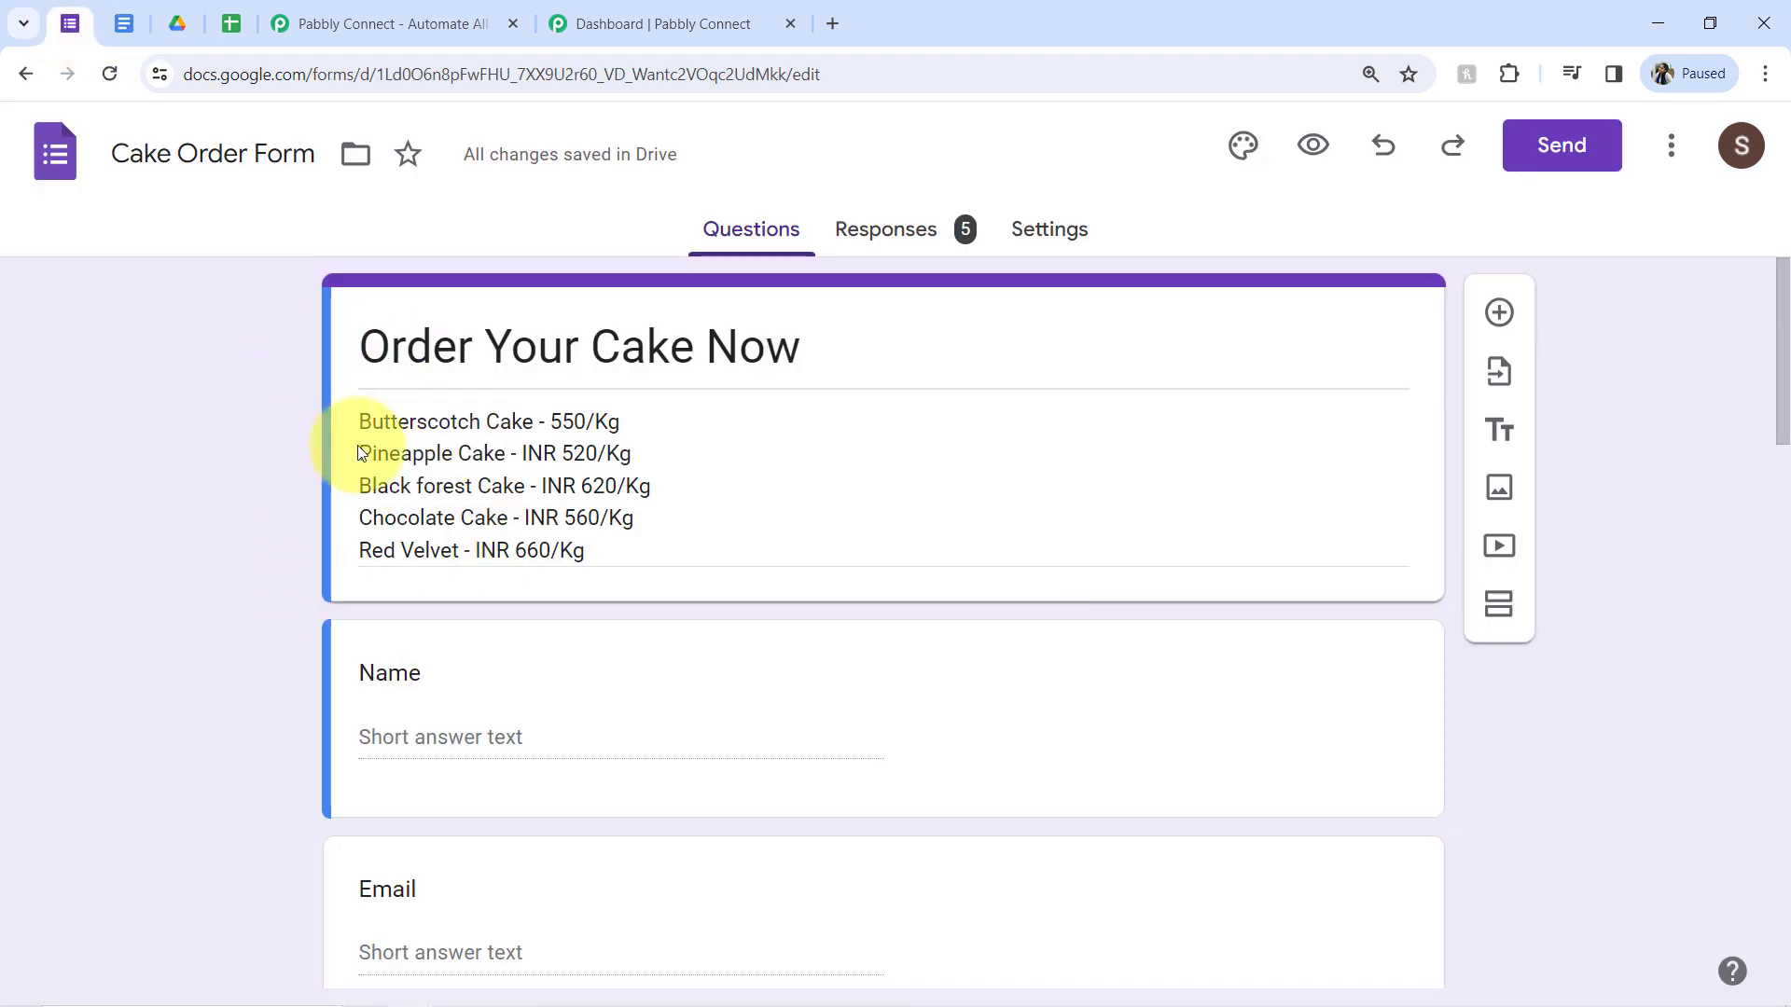
click(125, 22)
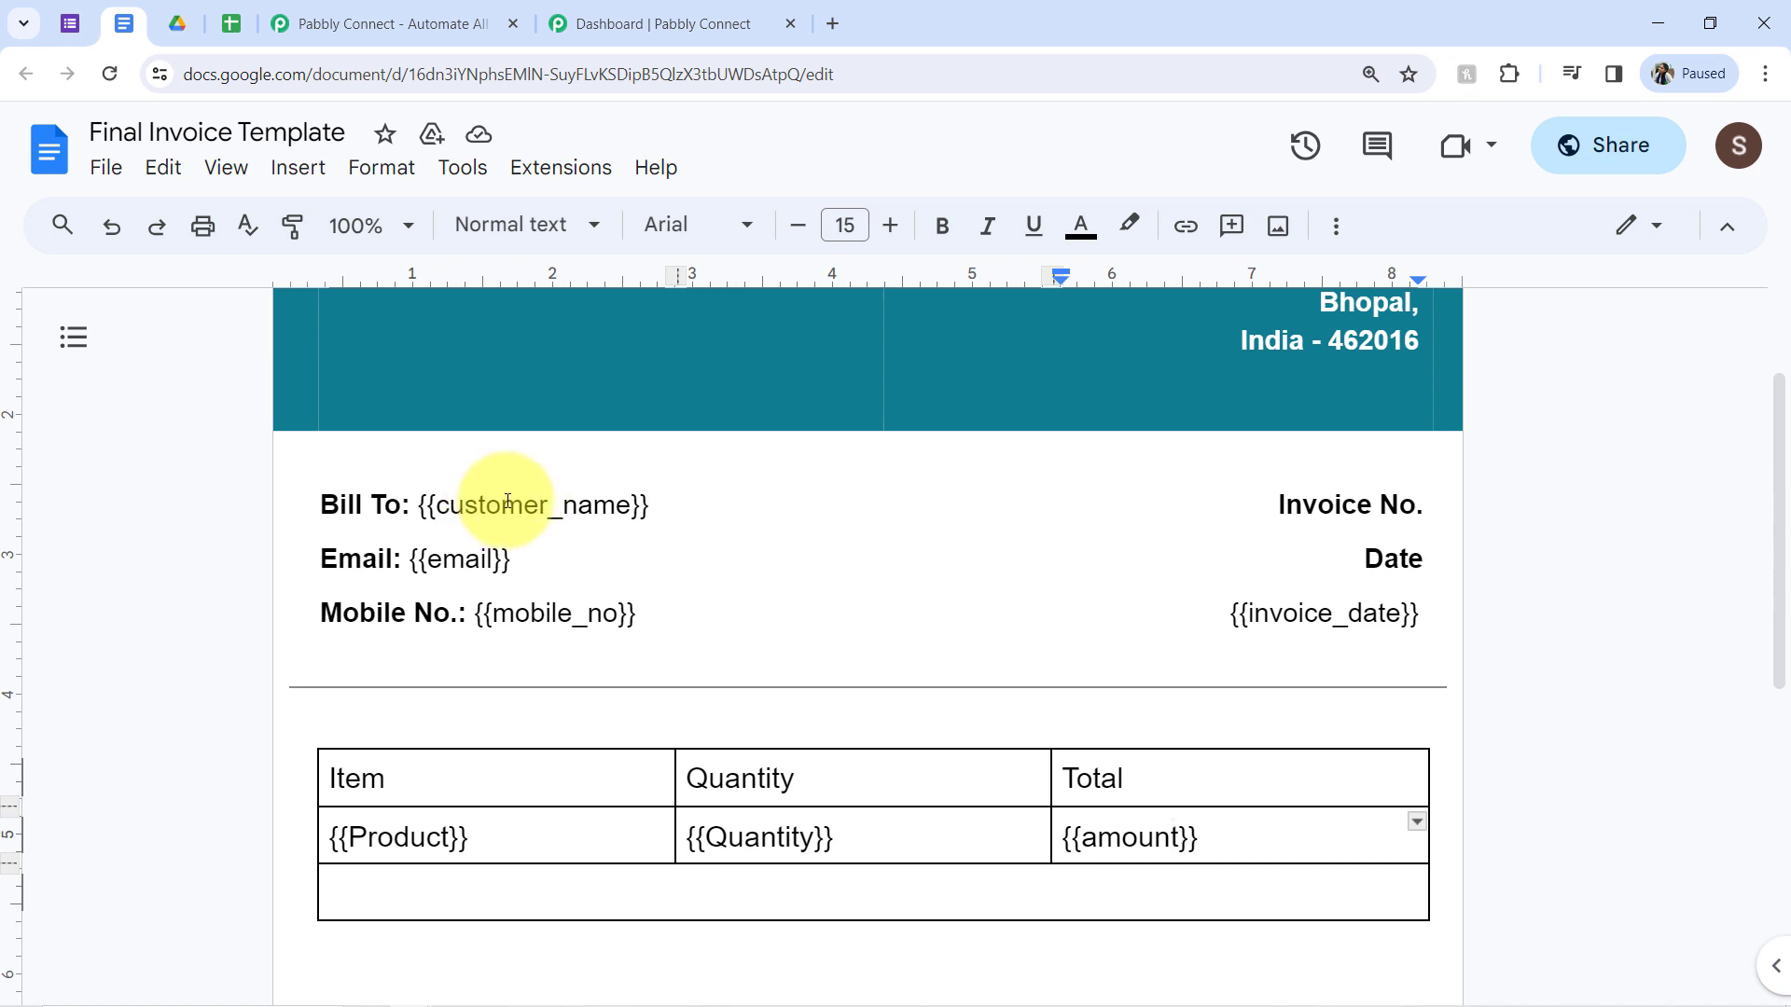
drag(486, 504, 617, 504)
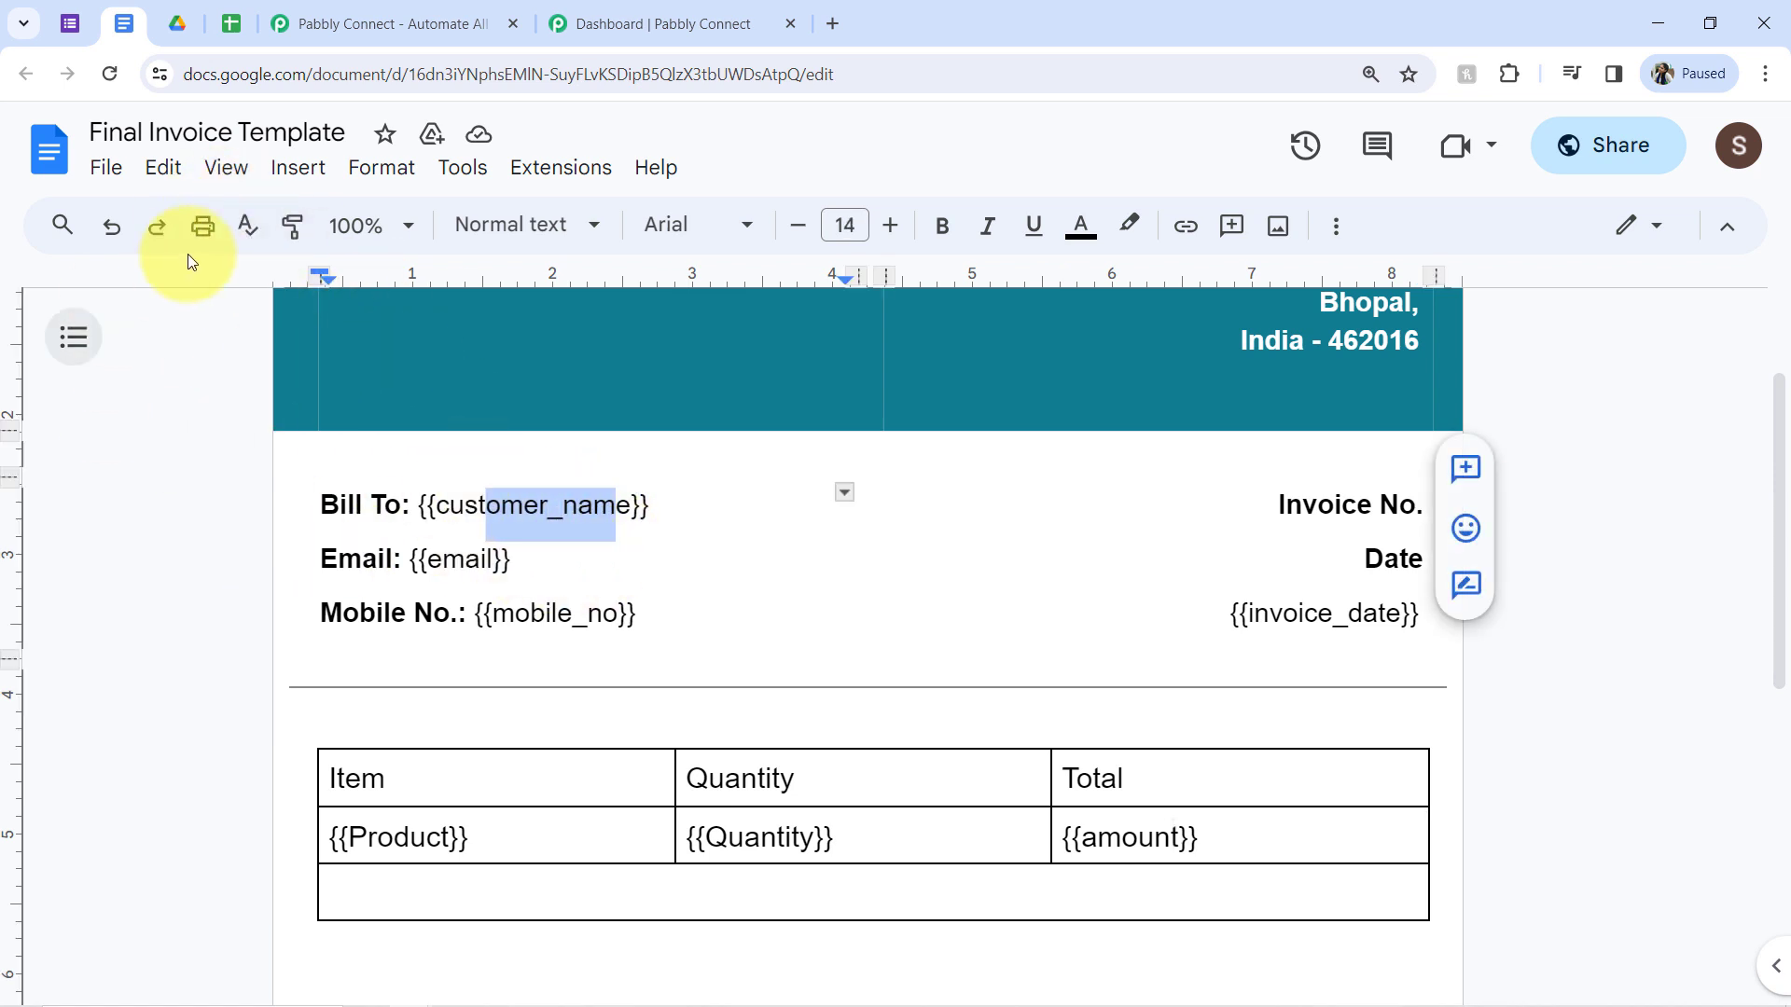
Step: Switch to the Cake Order Form in Google Forms and review its heading, cake price list and questions against the invoice template
click(70, 23)
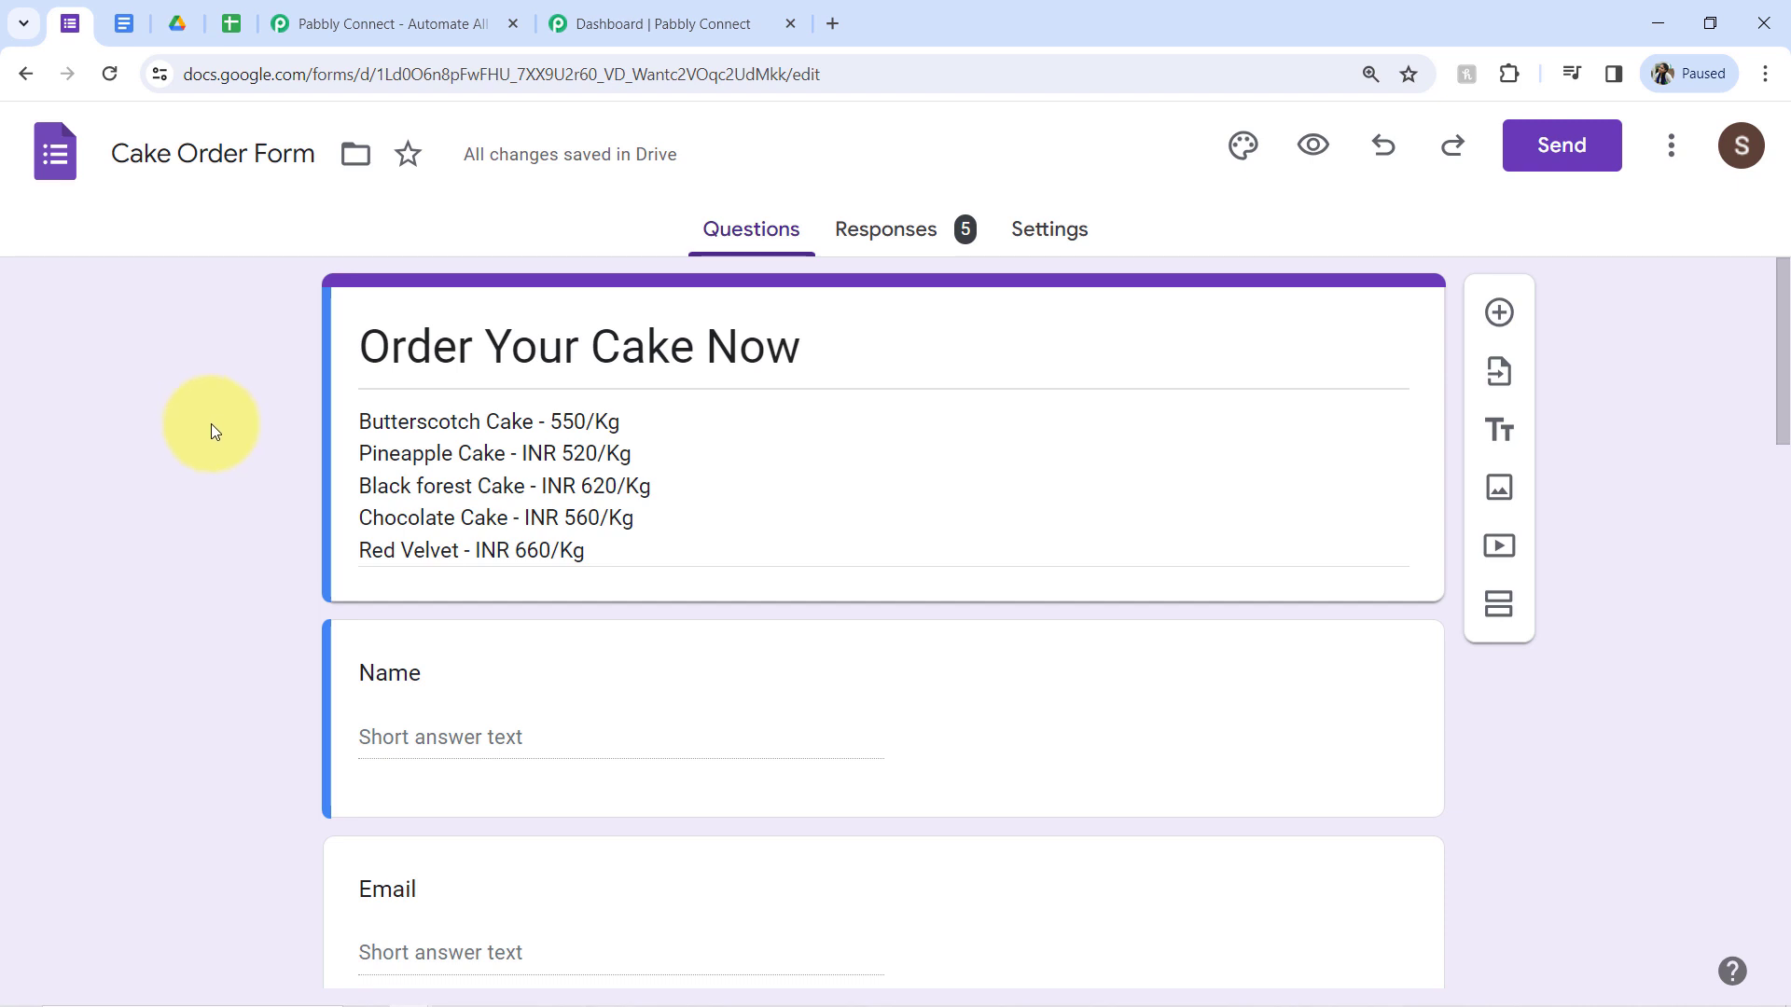
drag(434, 346, 709, 347)
click(485, 480)
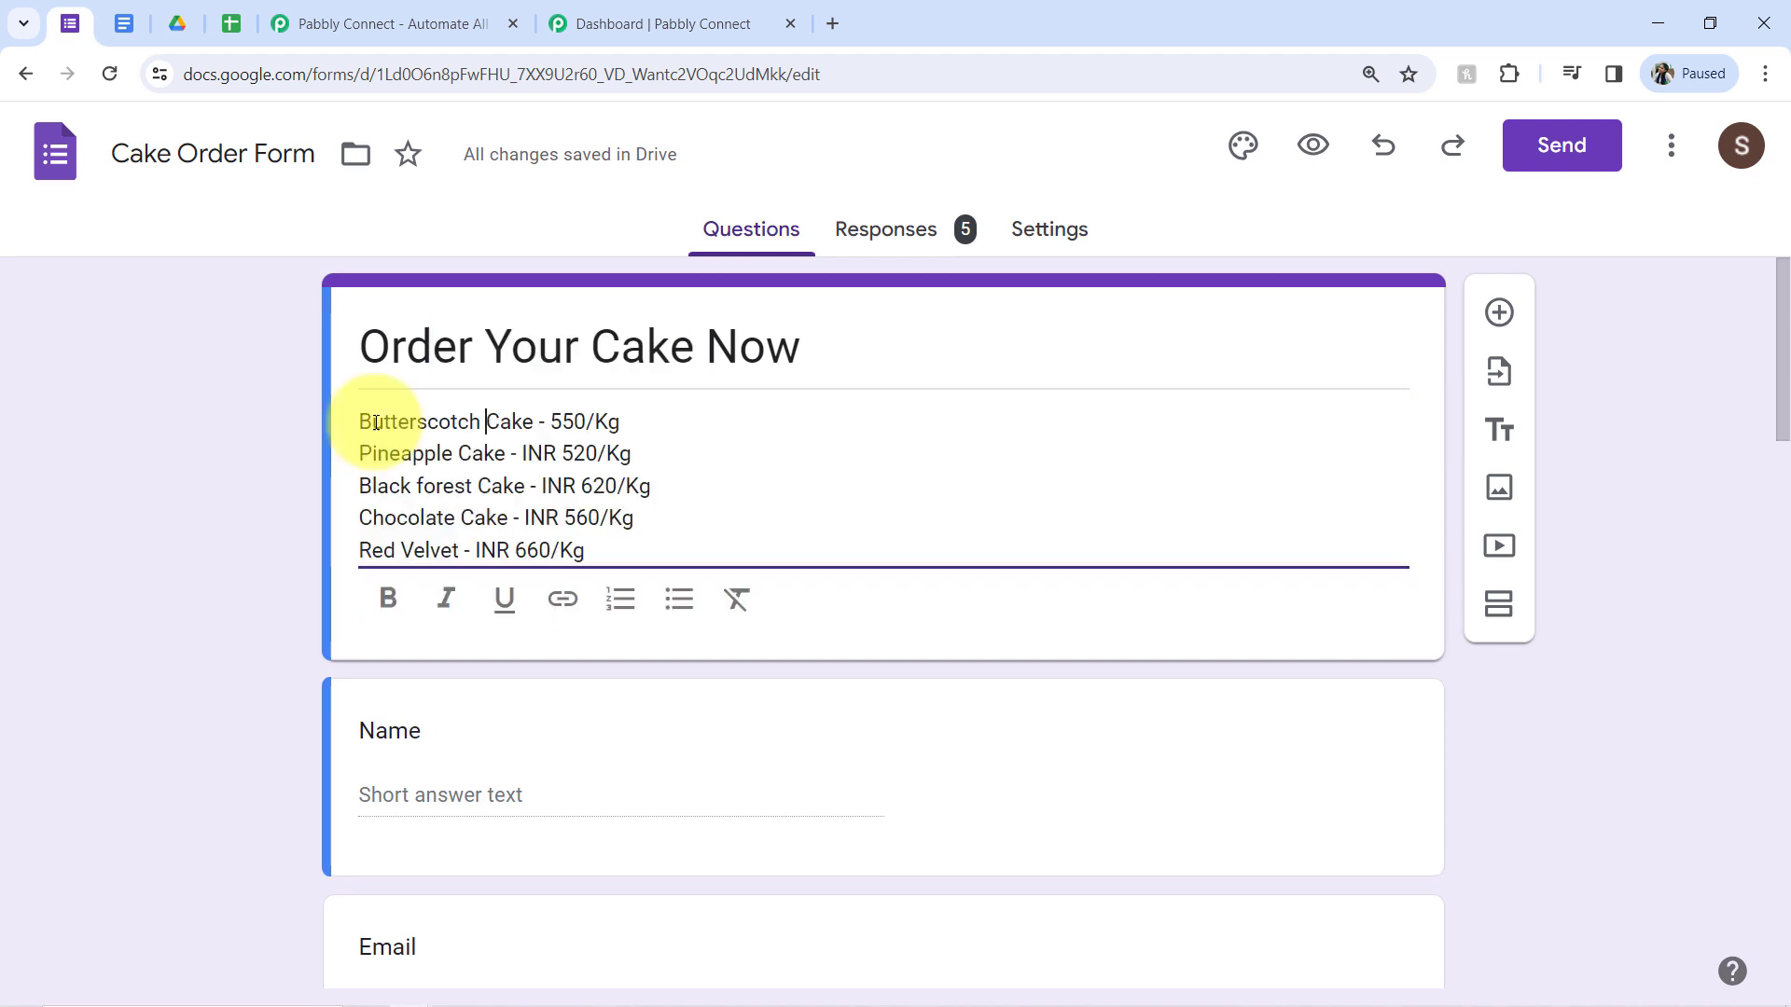
drag(376, 422, 578, 526)
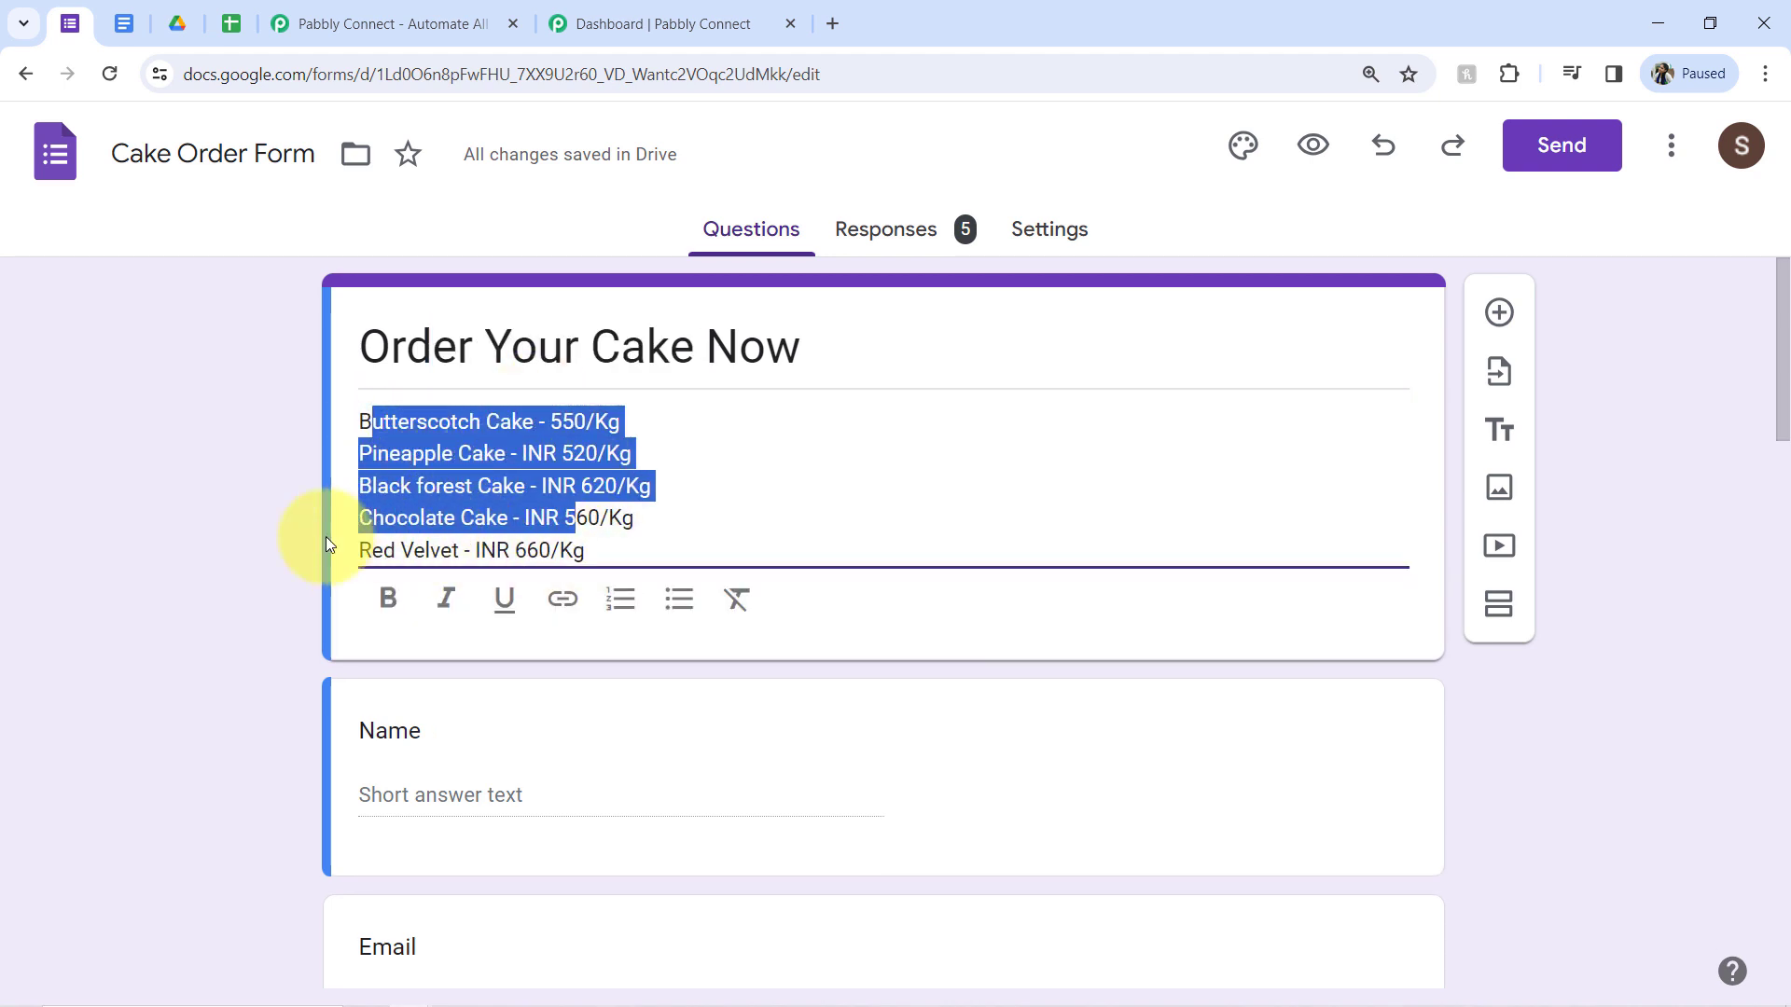
click(248, 607)
drag(1787, 367, 1763, 317)
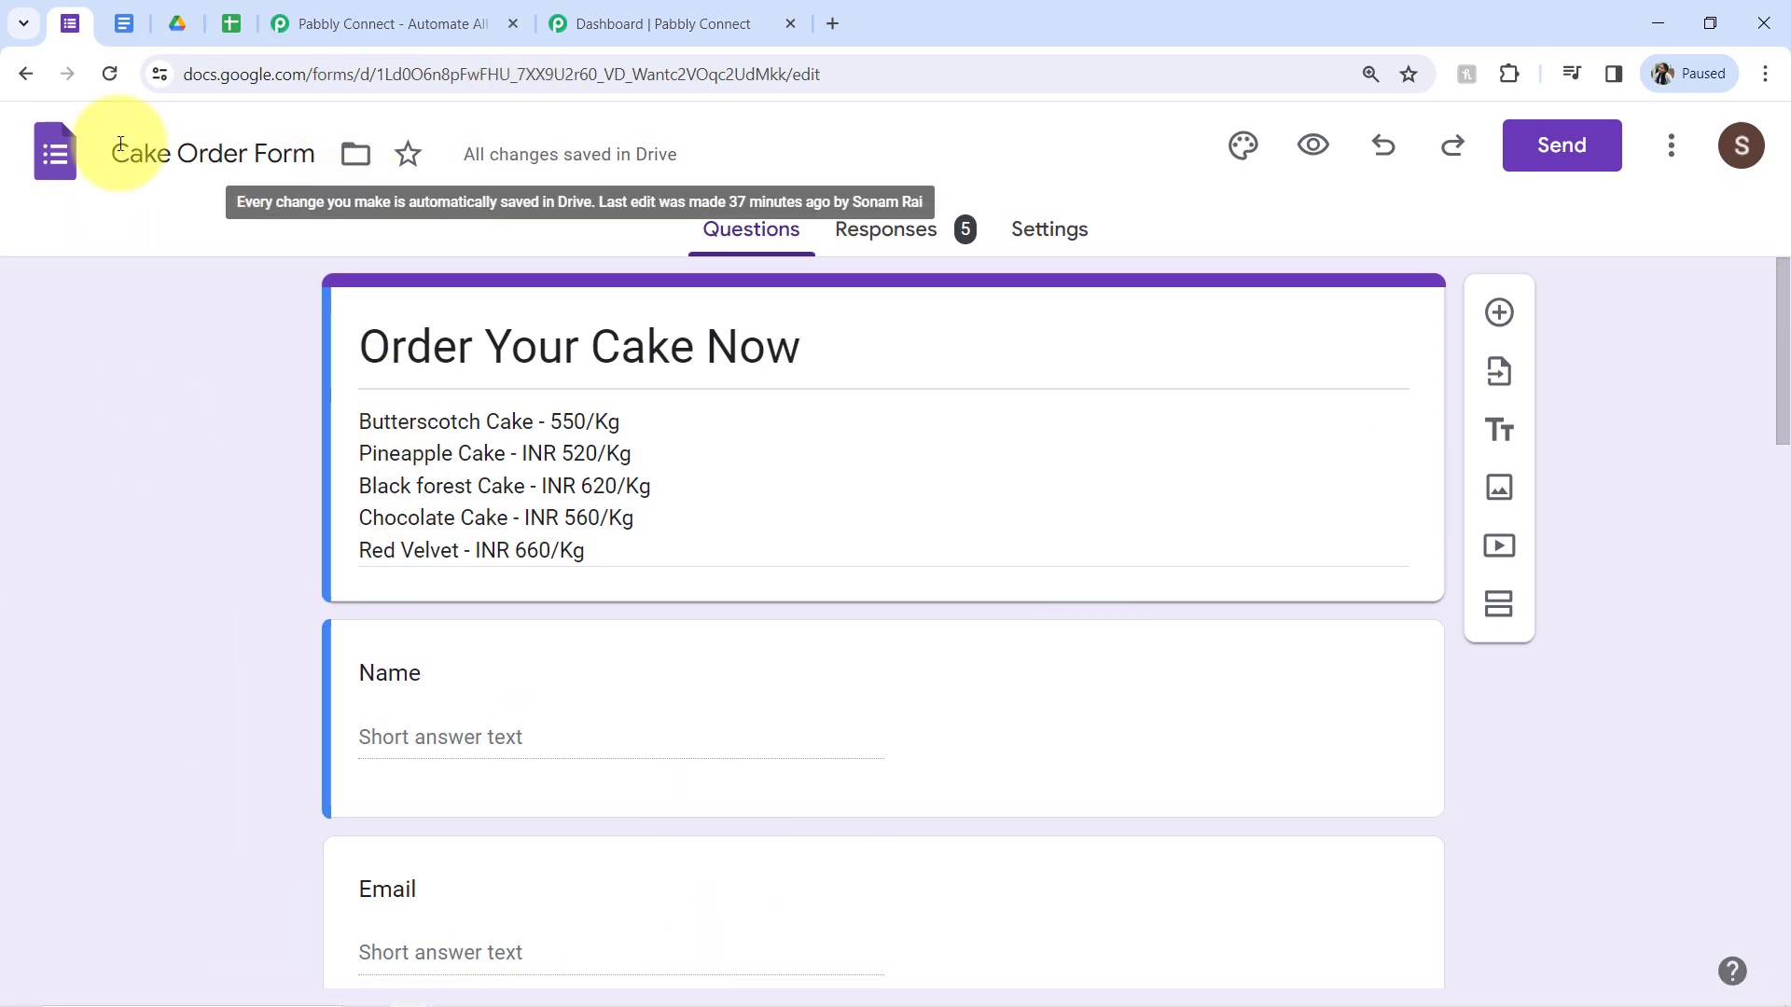
click(125, 21)
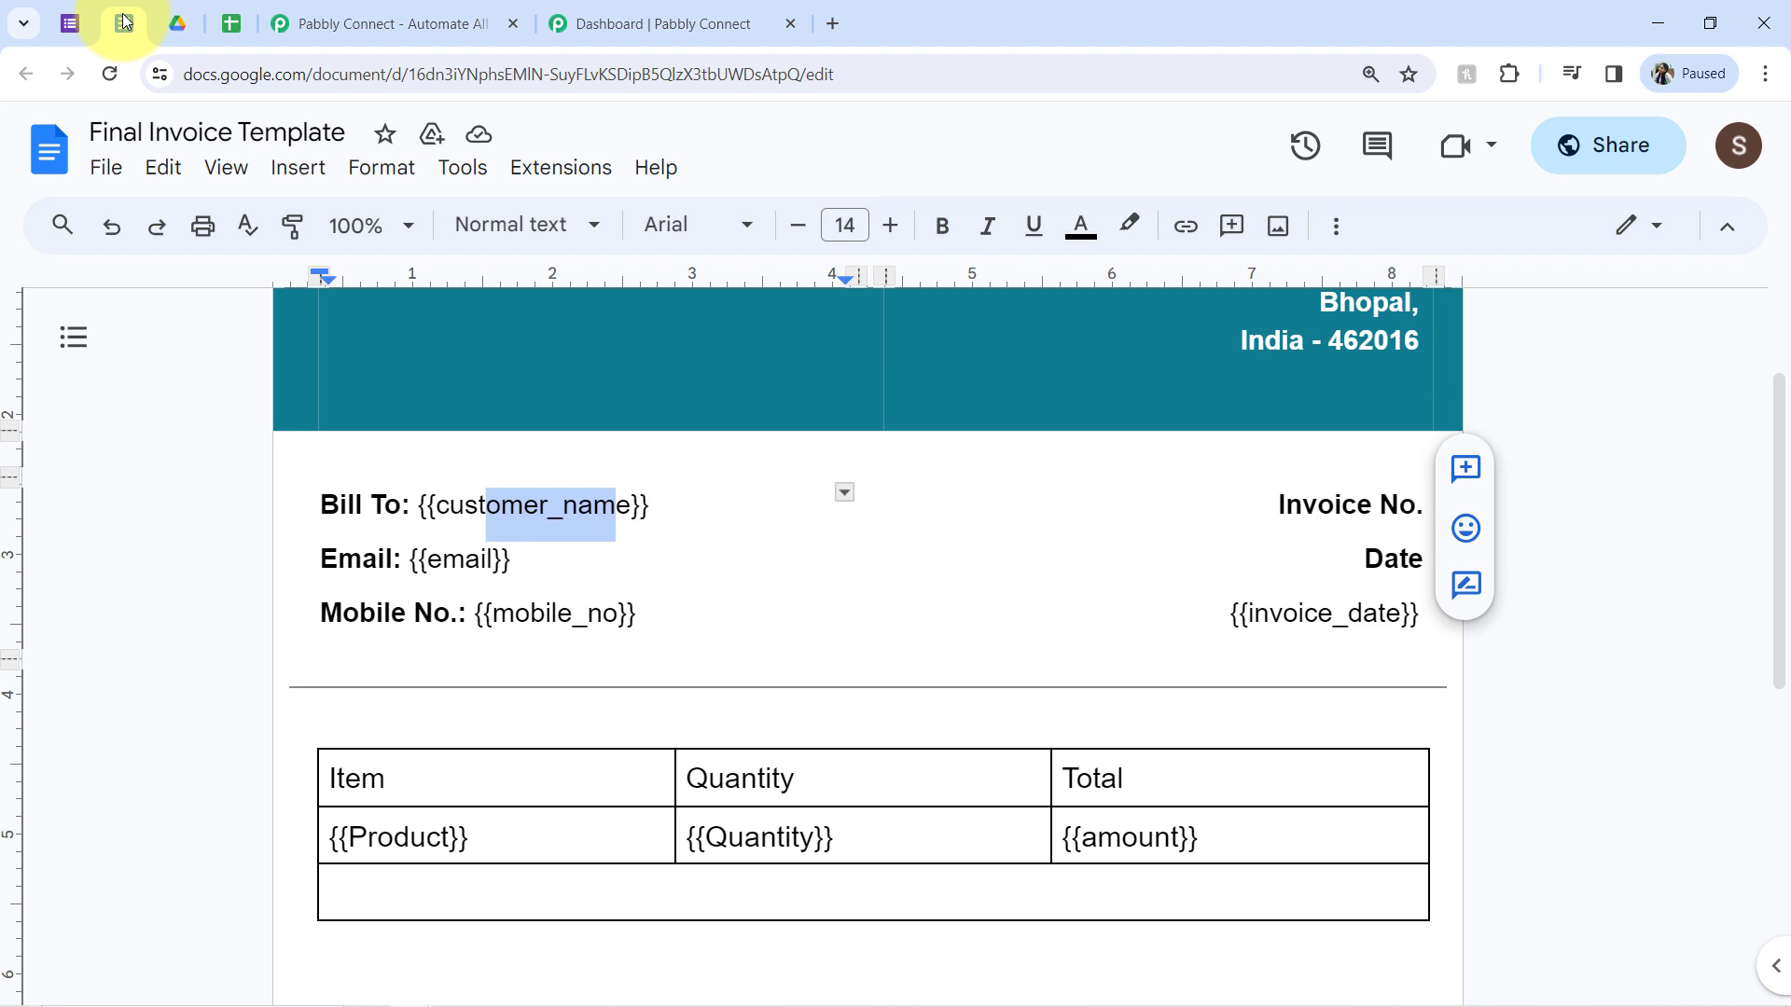
click(71, 25)
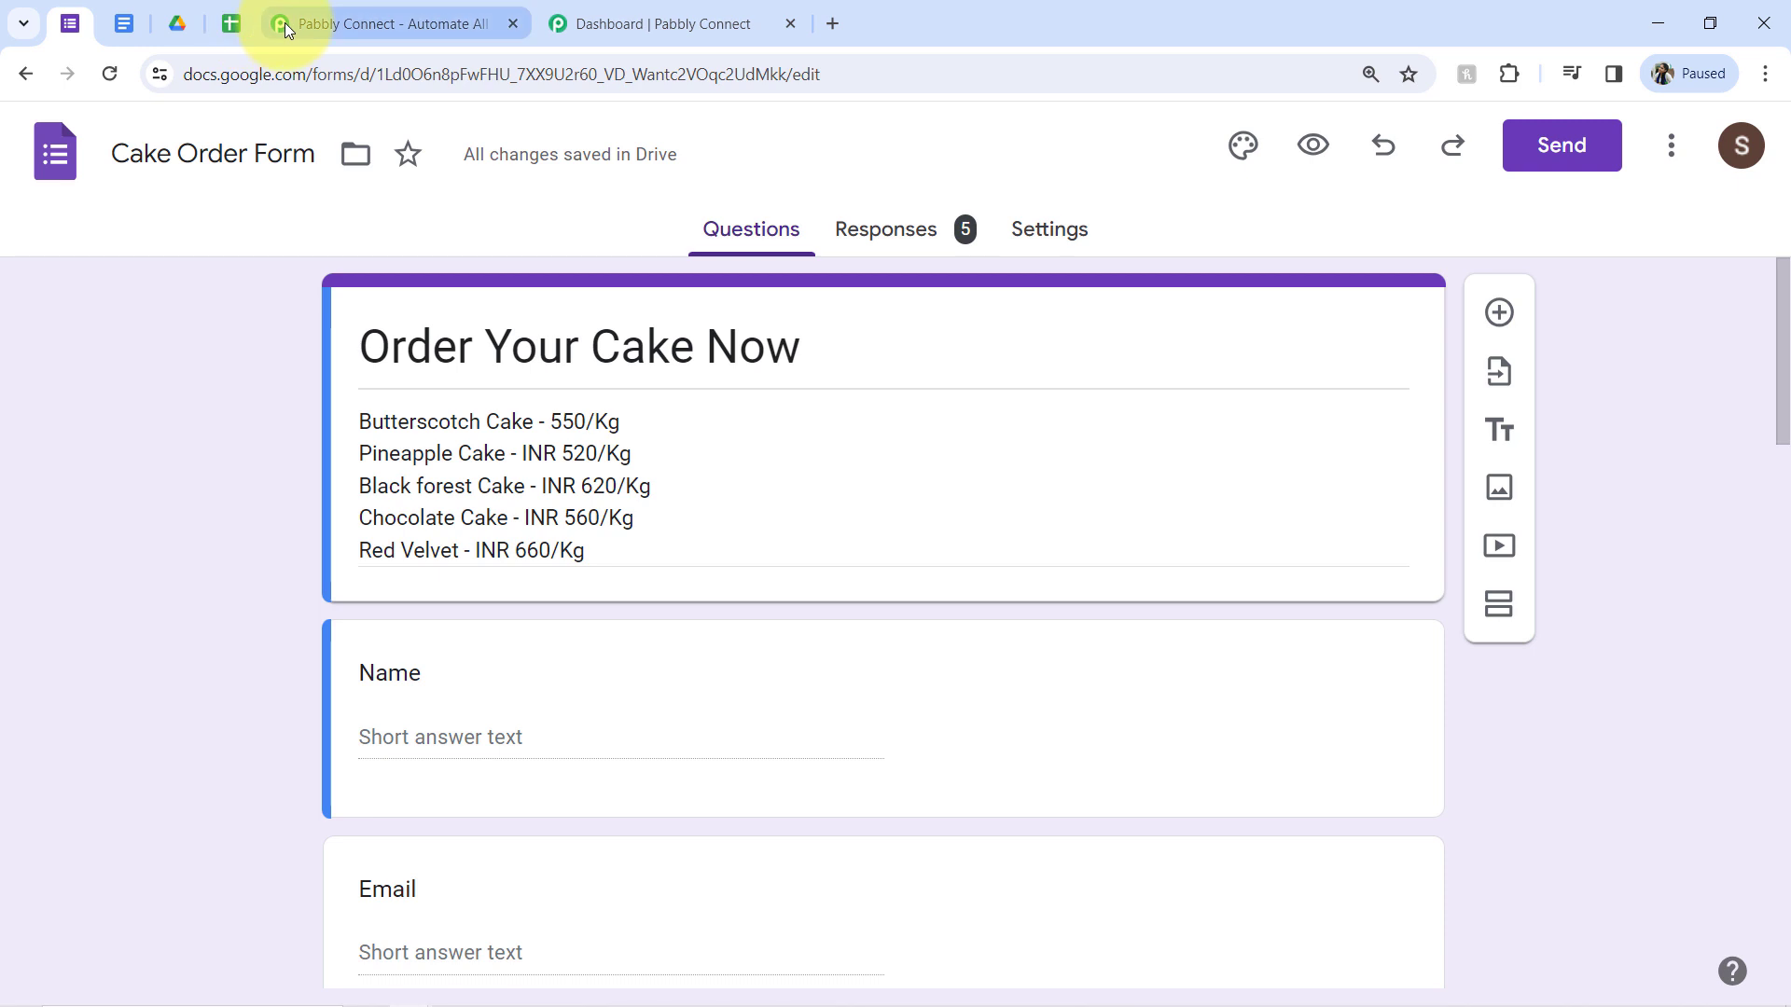
Step: Switch to the Pabbly Connect website and look over its web address and its sign-in and free sign-up options
click(343, 13)
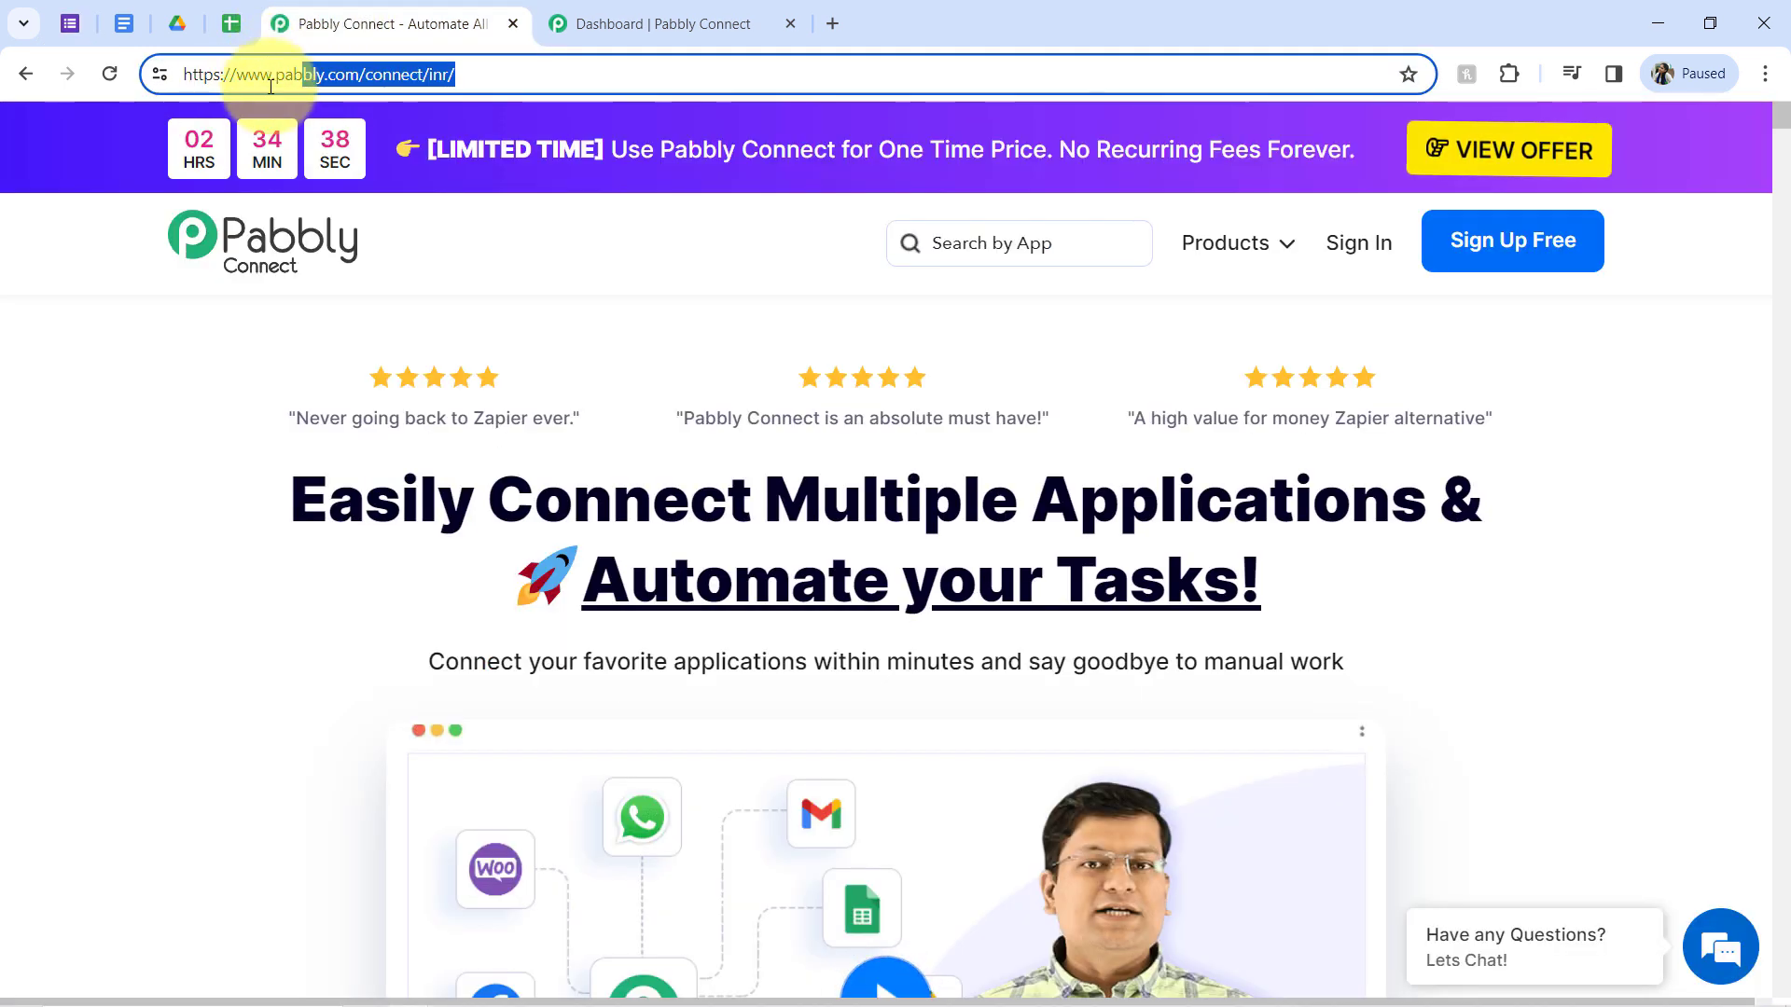
drag(307, 77, 259, 74)
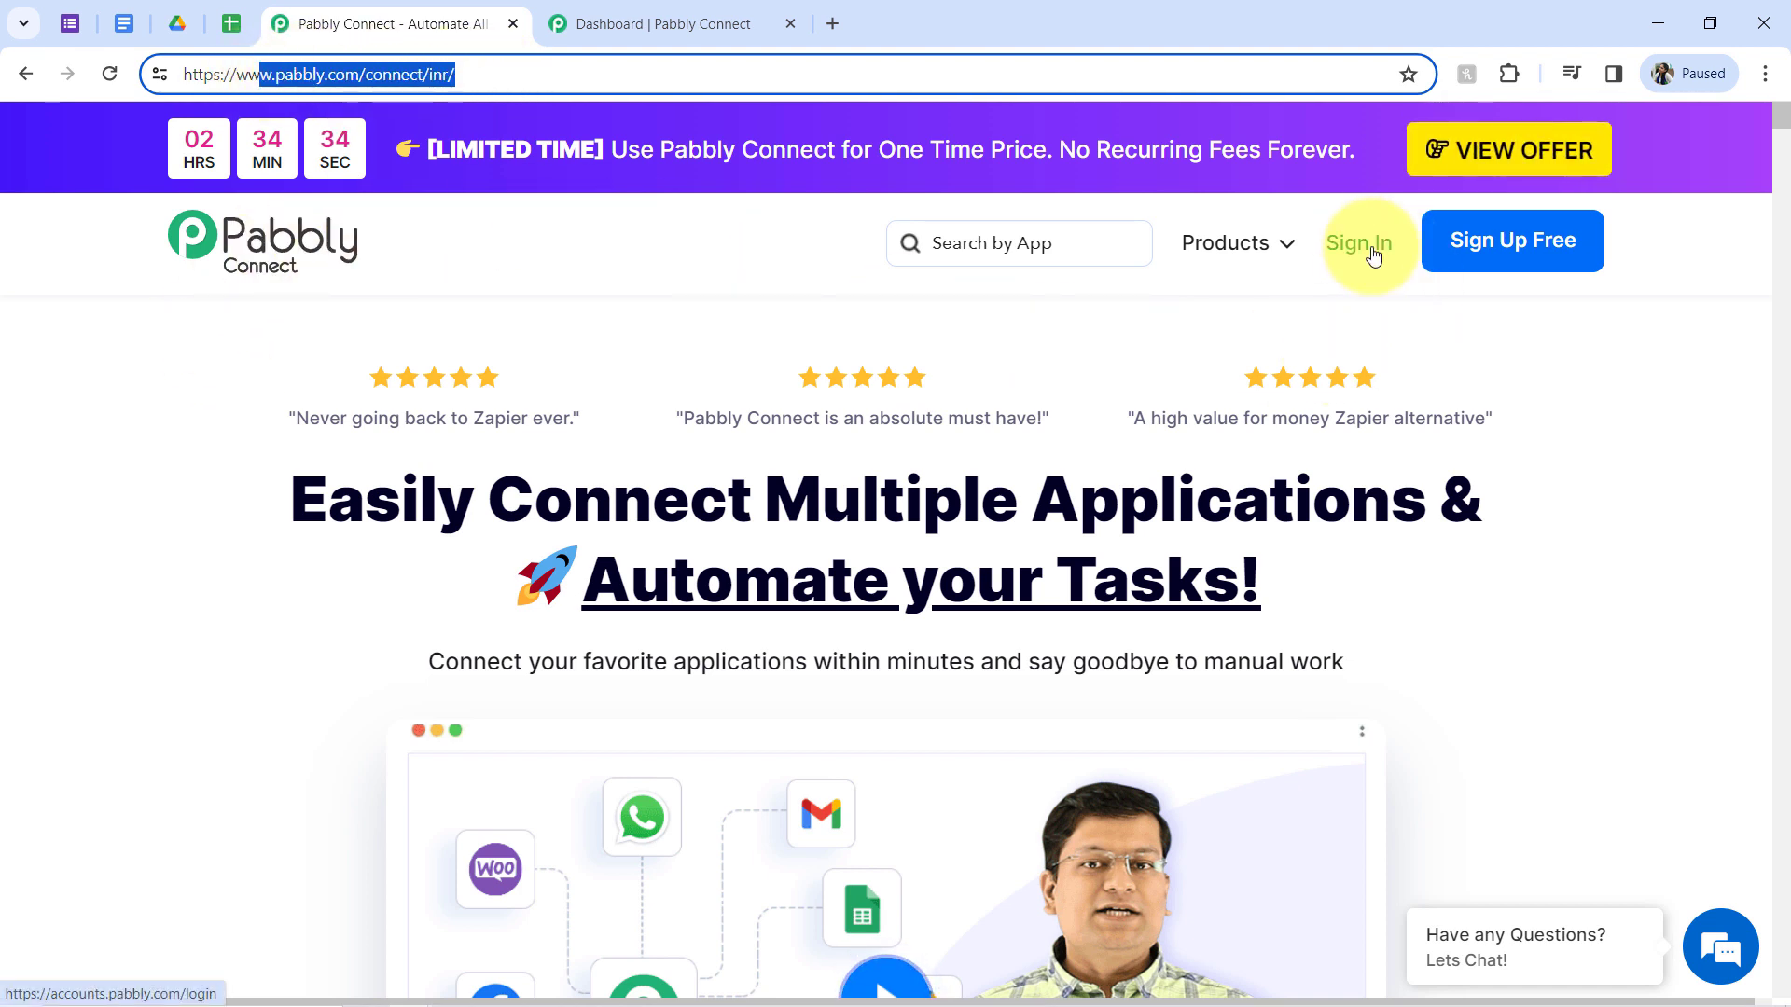
click(635, 11)
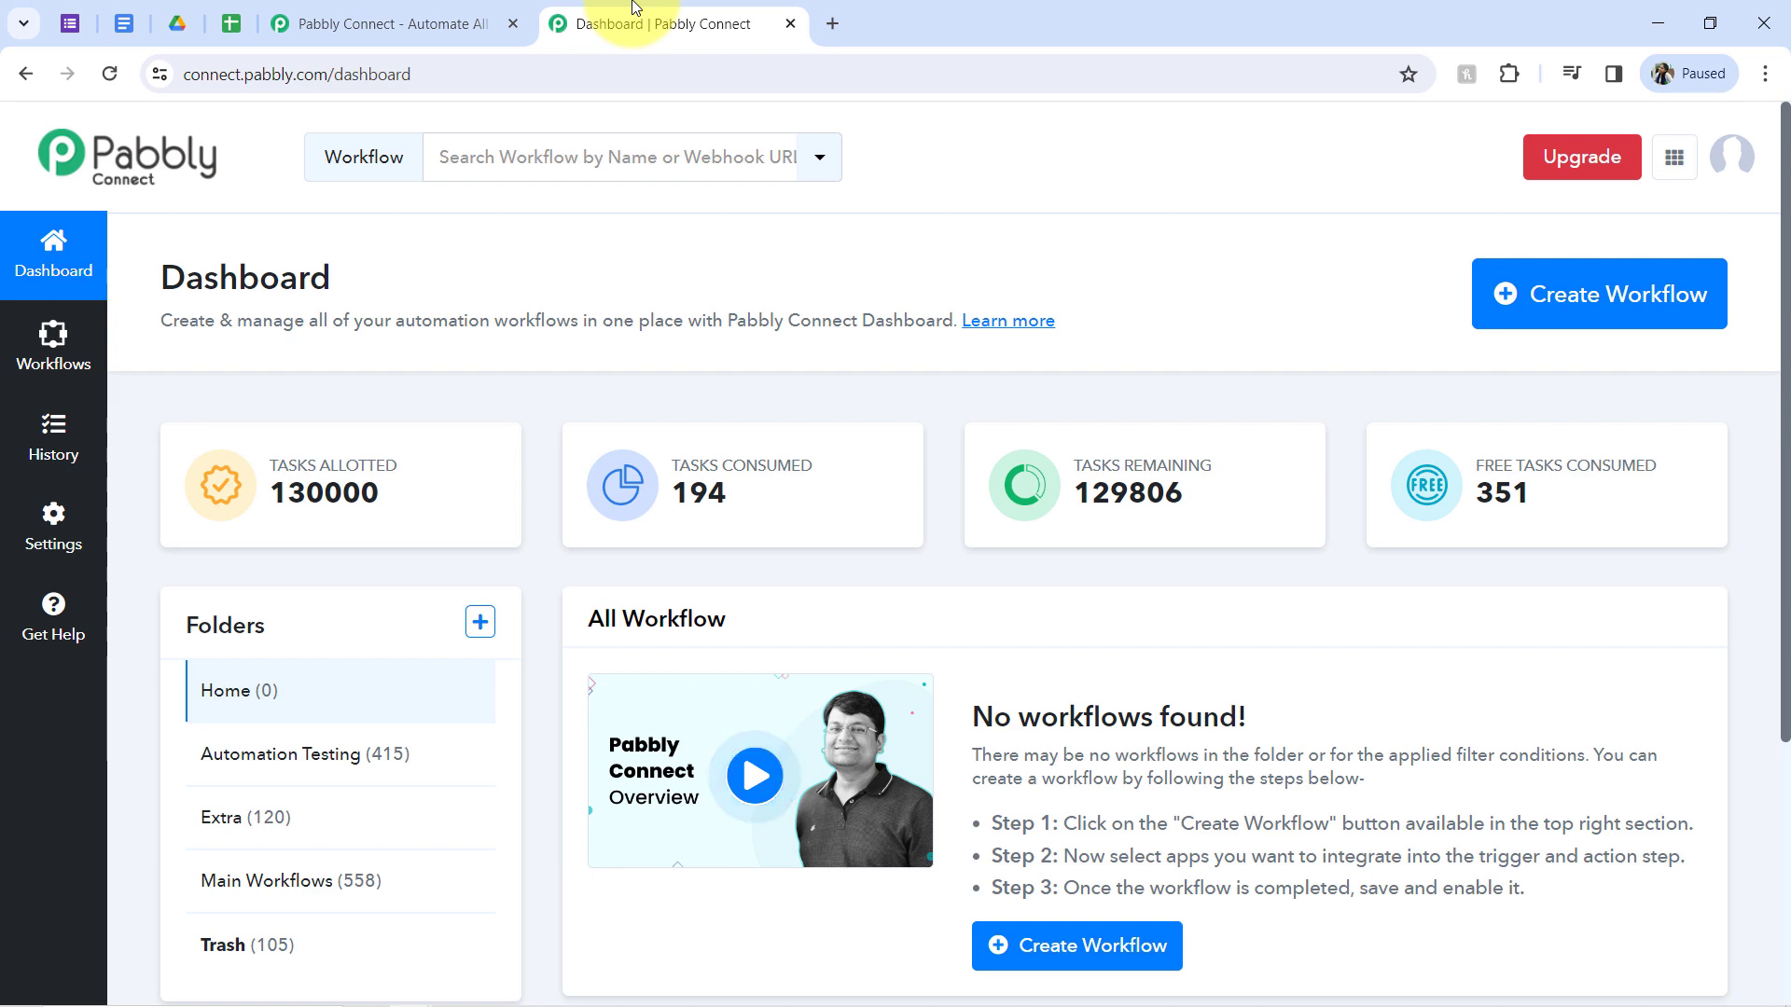
click(457, 19)
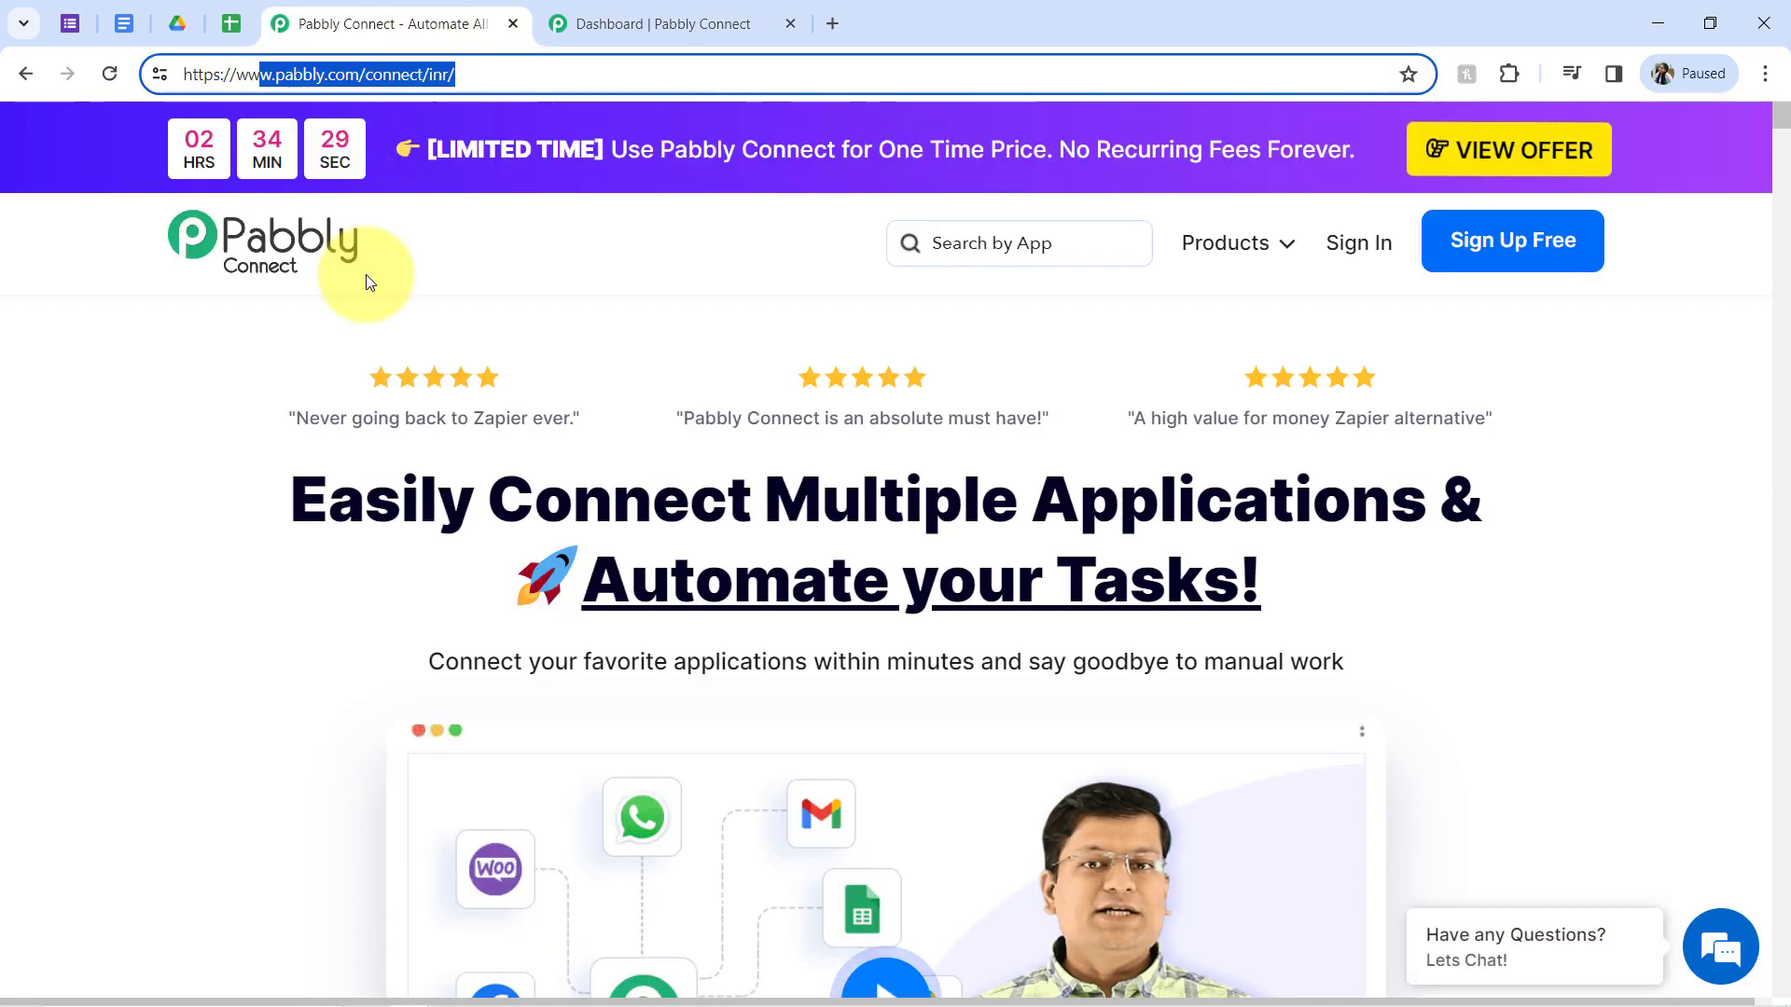
click(379, 499)
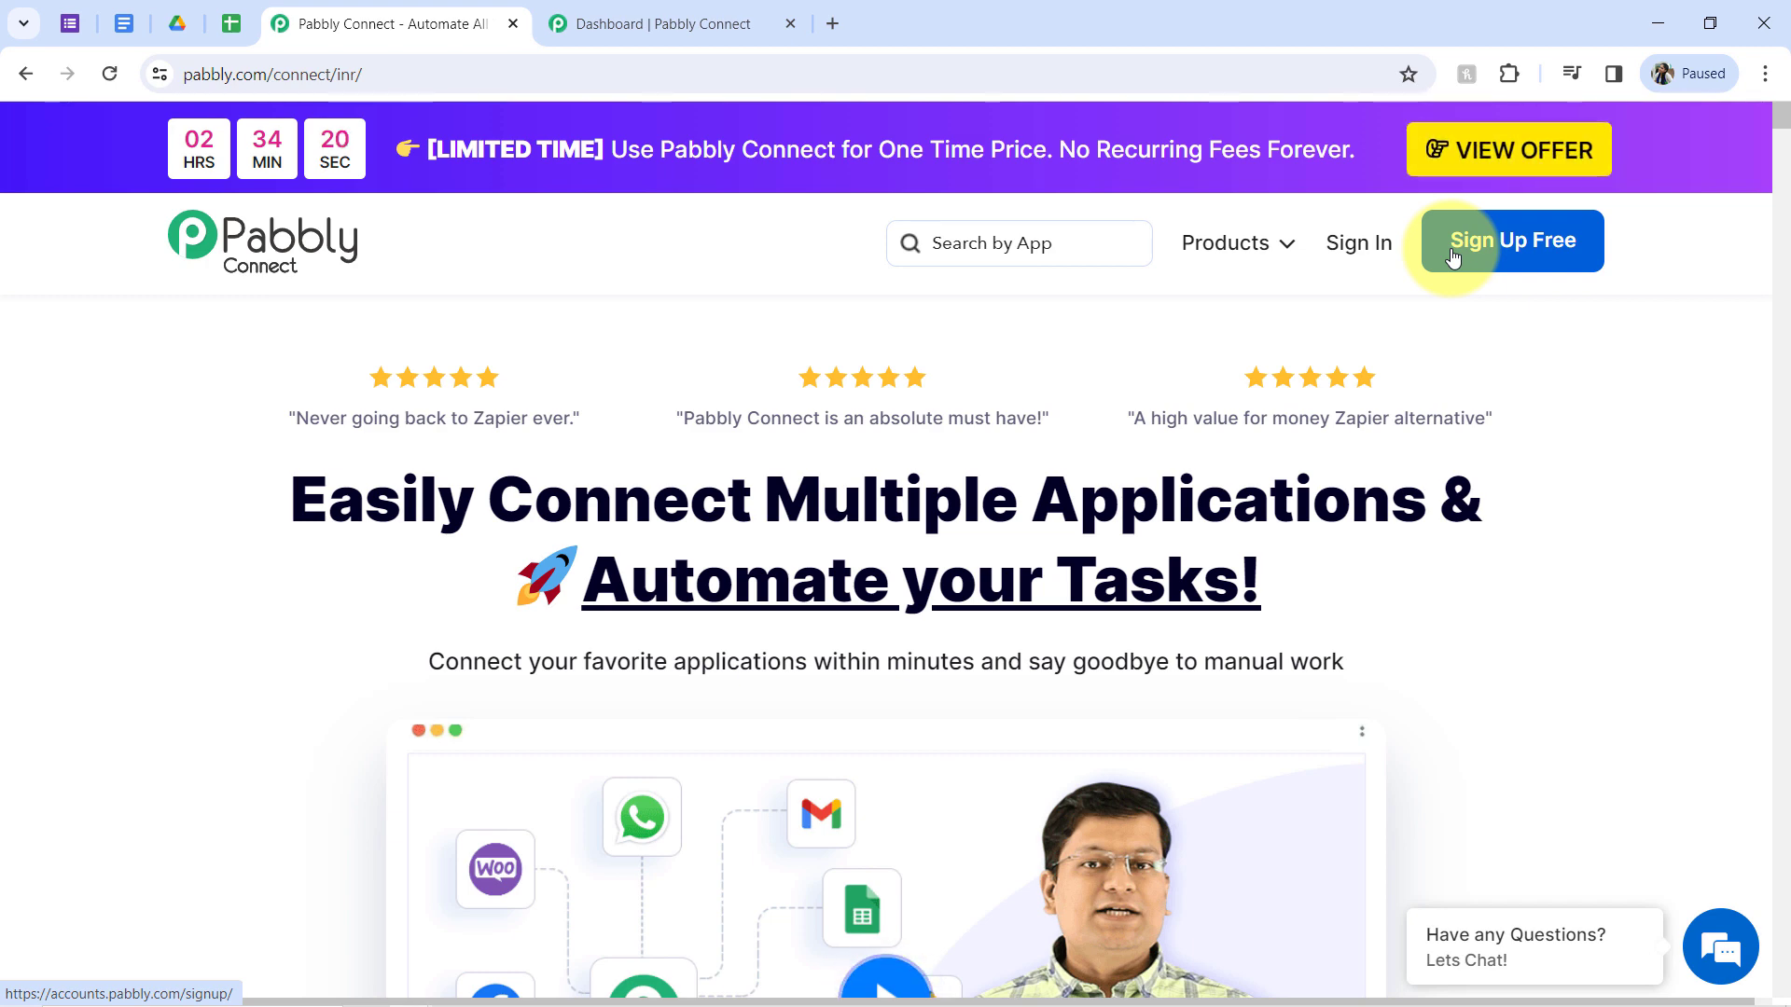
Step: Start a new workflow from the Pabbly Connect dashboard, named "Generate Invoice with Google Docs, Google Sheets and Google Forms"
click(707, 7)
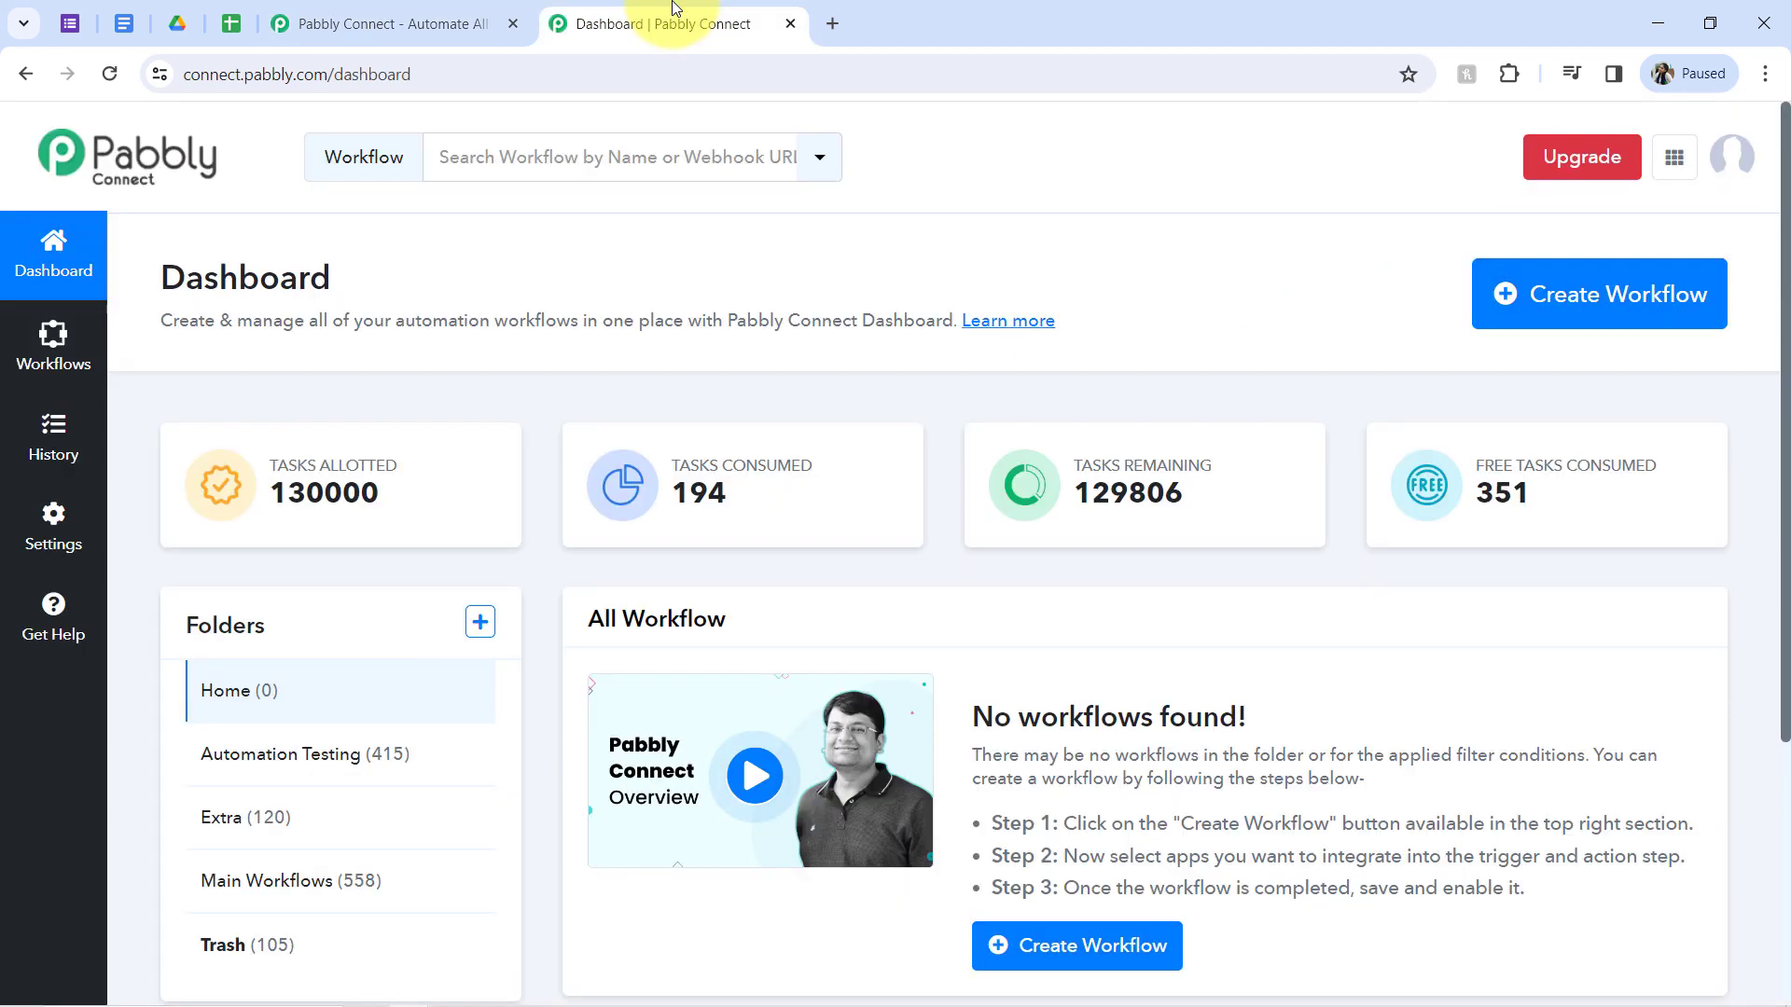
click(1522, 301)
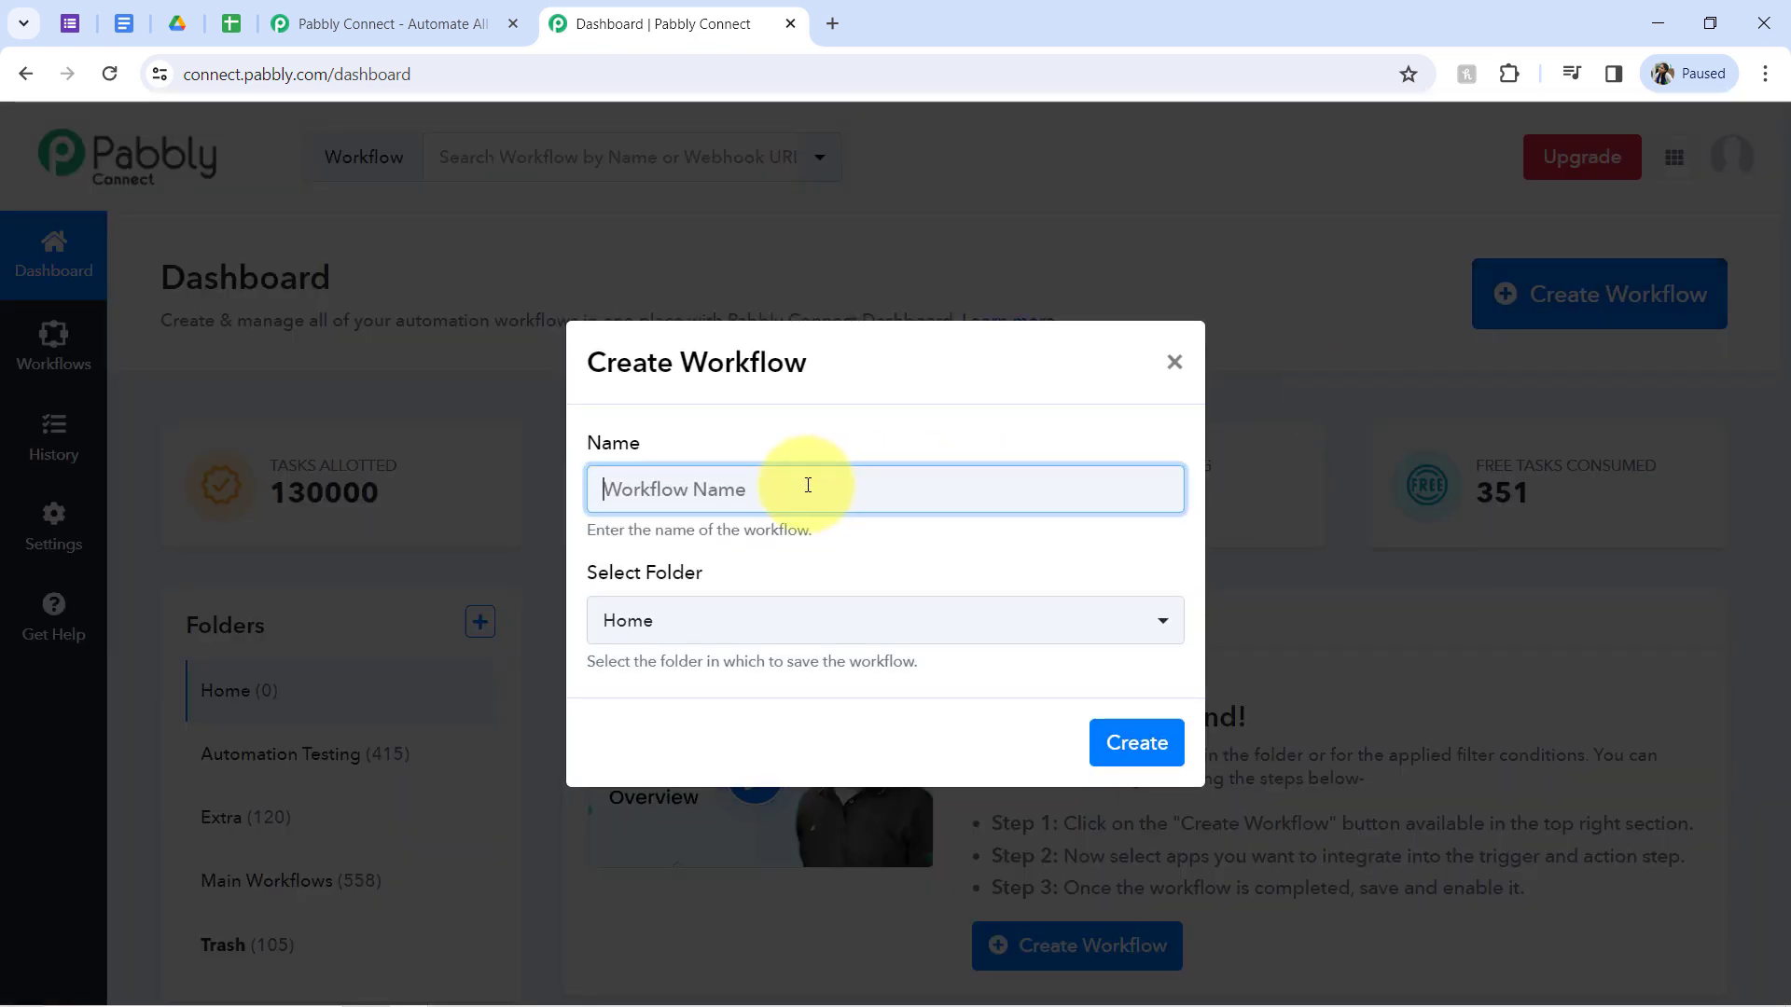
text(Generate Invoice with Google Docs, Google Sheets and Google Forms)
drag(833, 490, 597, 490)
click(597, 489)
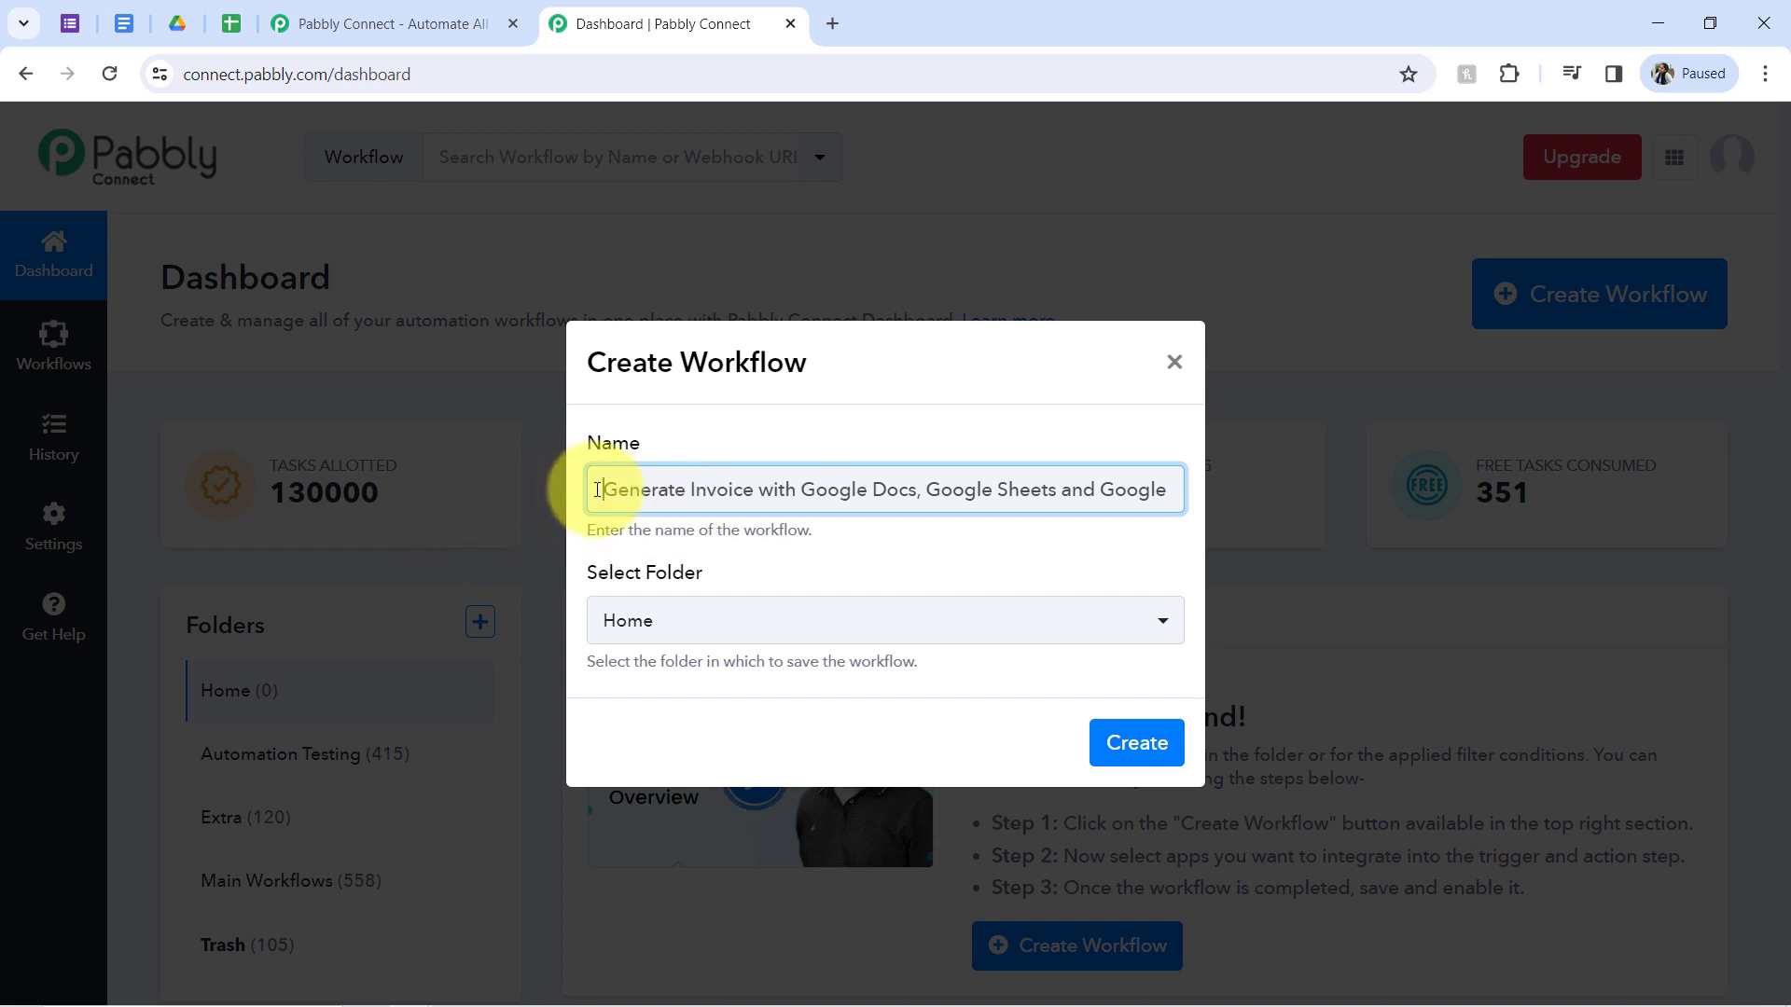
drag(642, 495, 1220, 477)
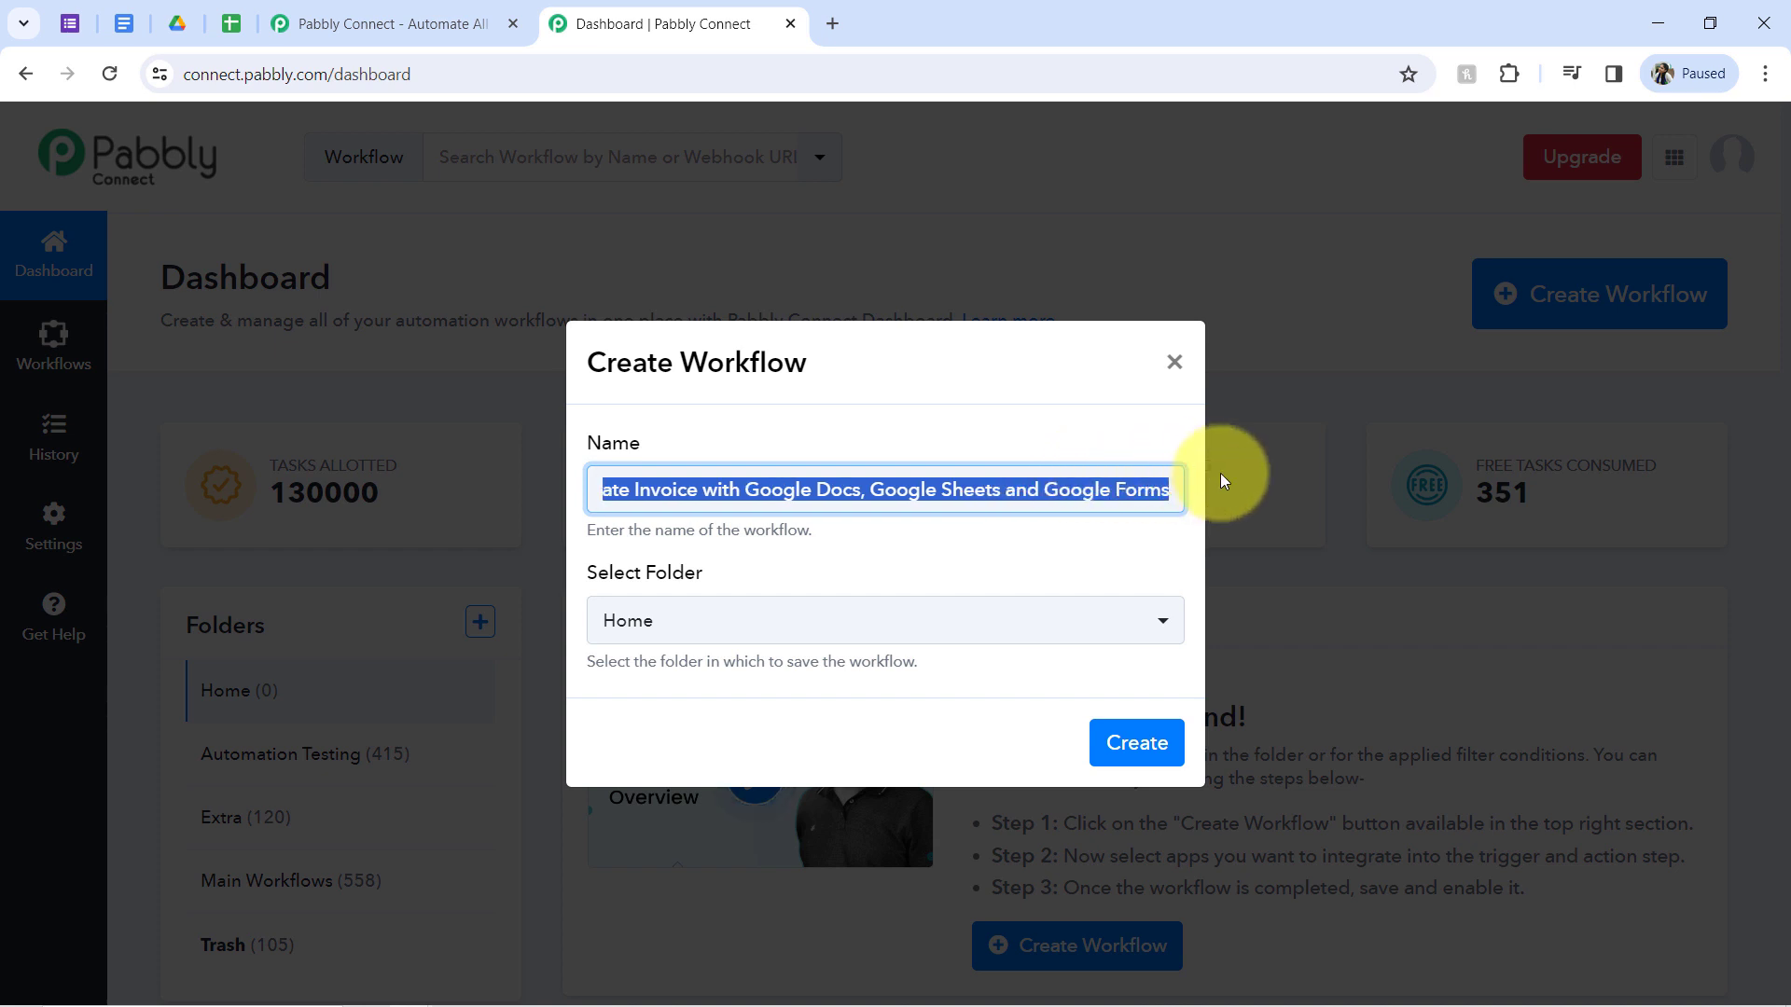
click(1127, 489)
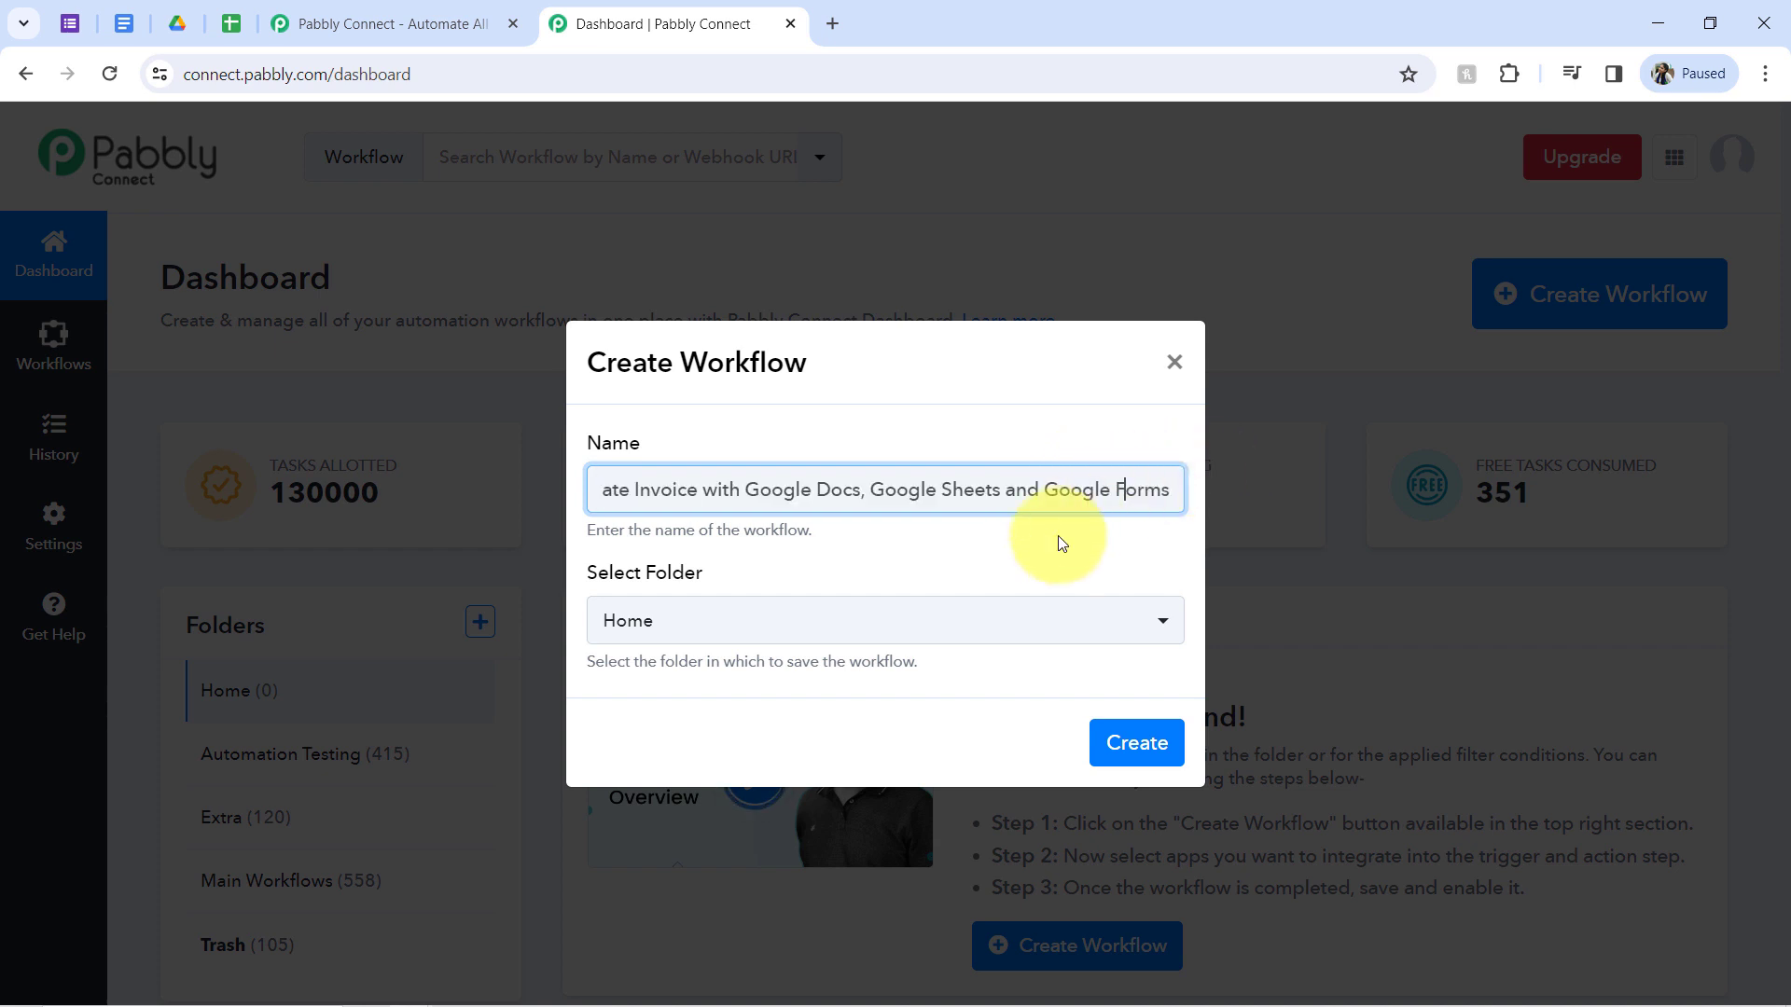
Step: Choose Main Workflows as the folder for the new workflow and create it
click(714, 623)
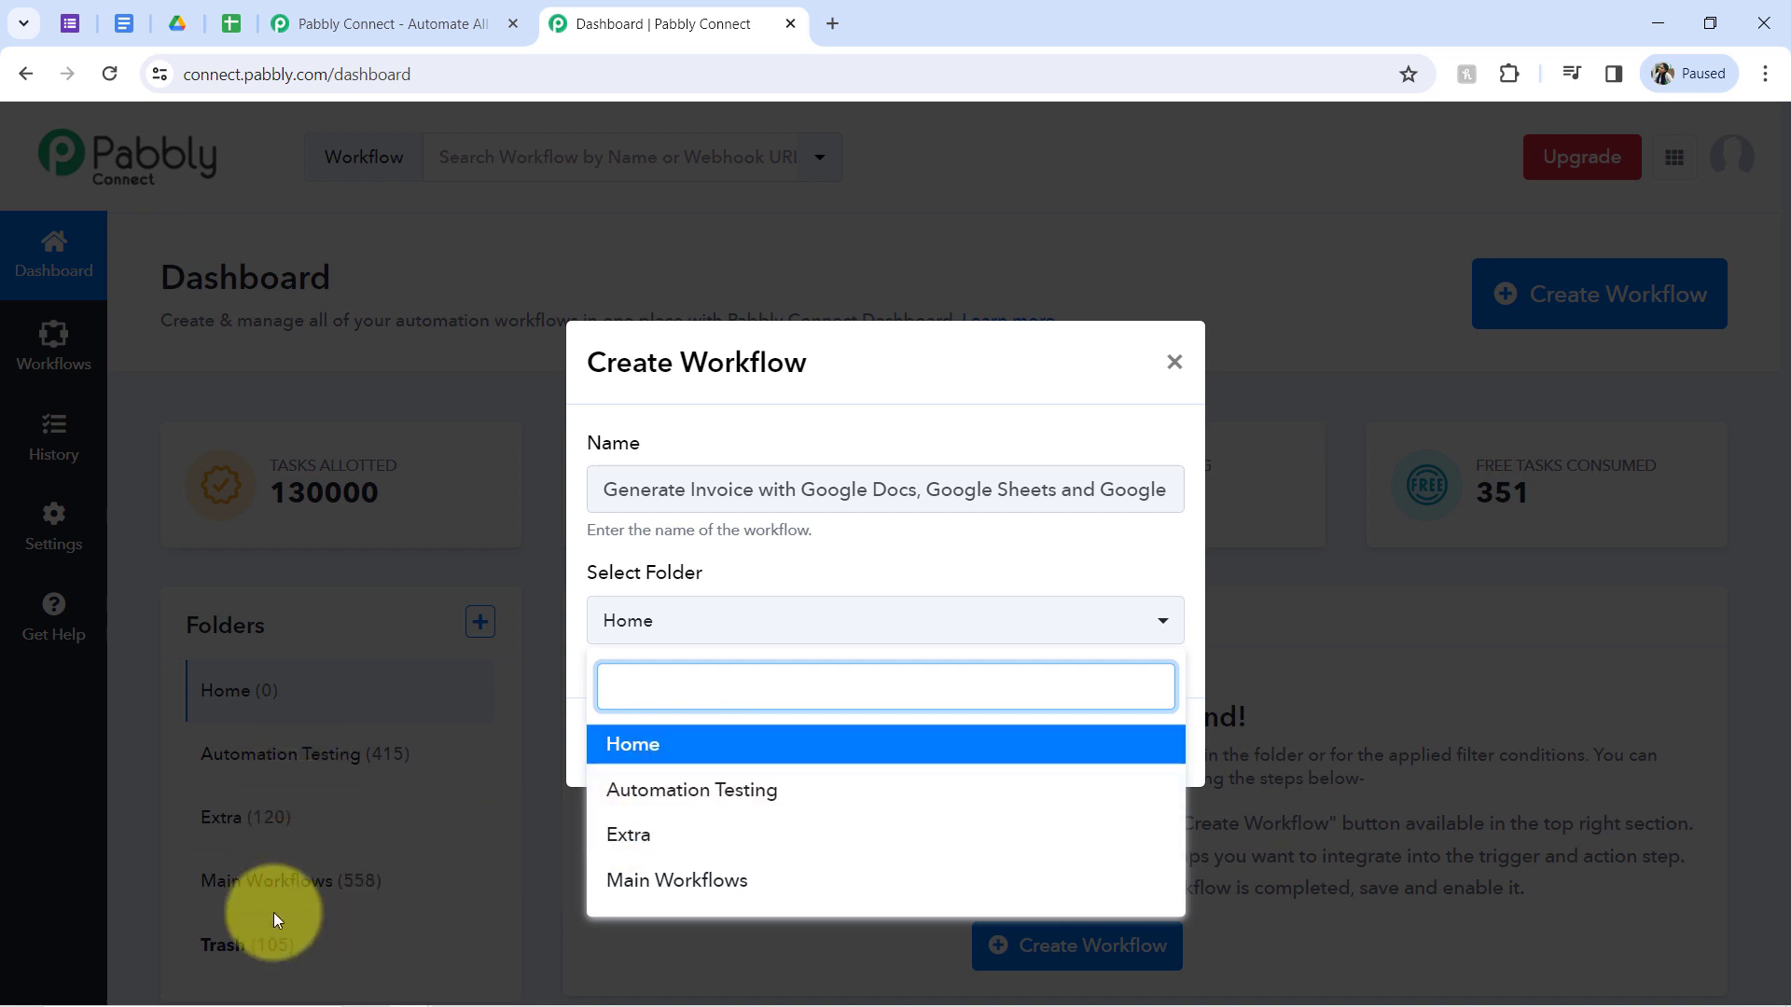
click(662, 882)
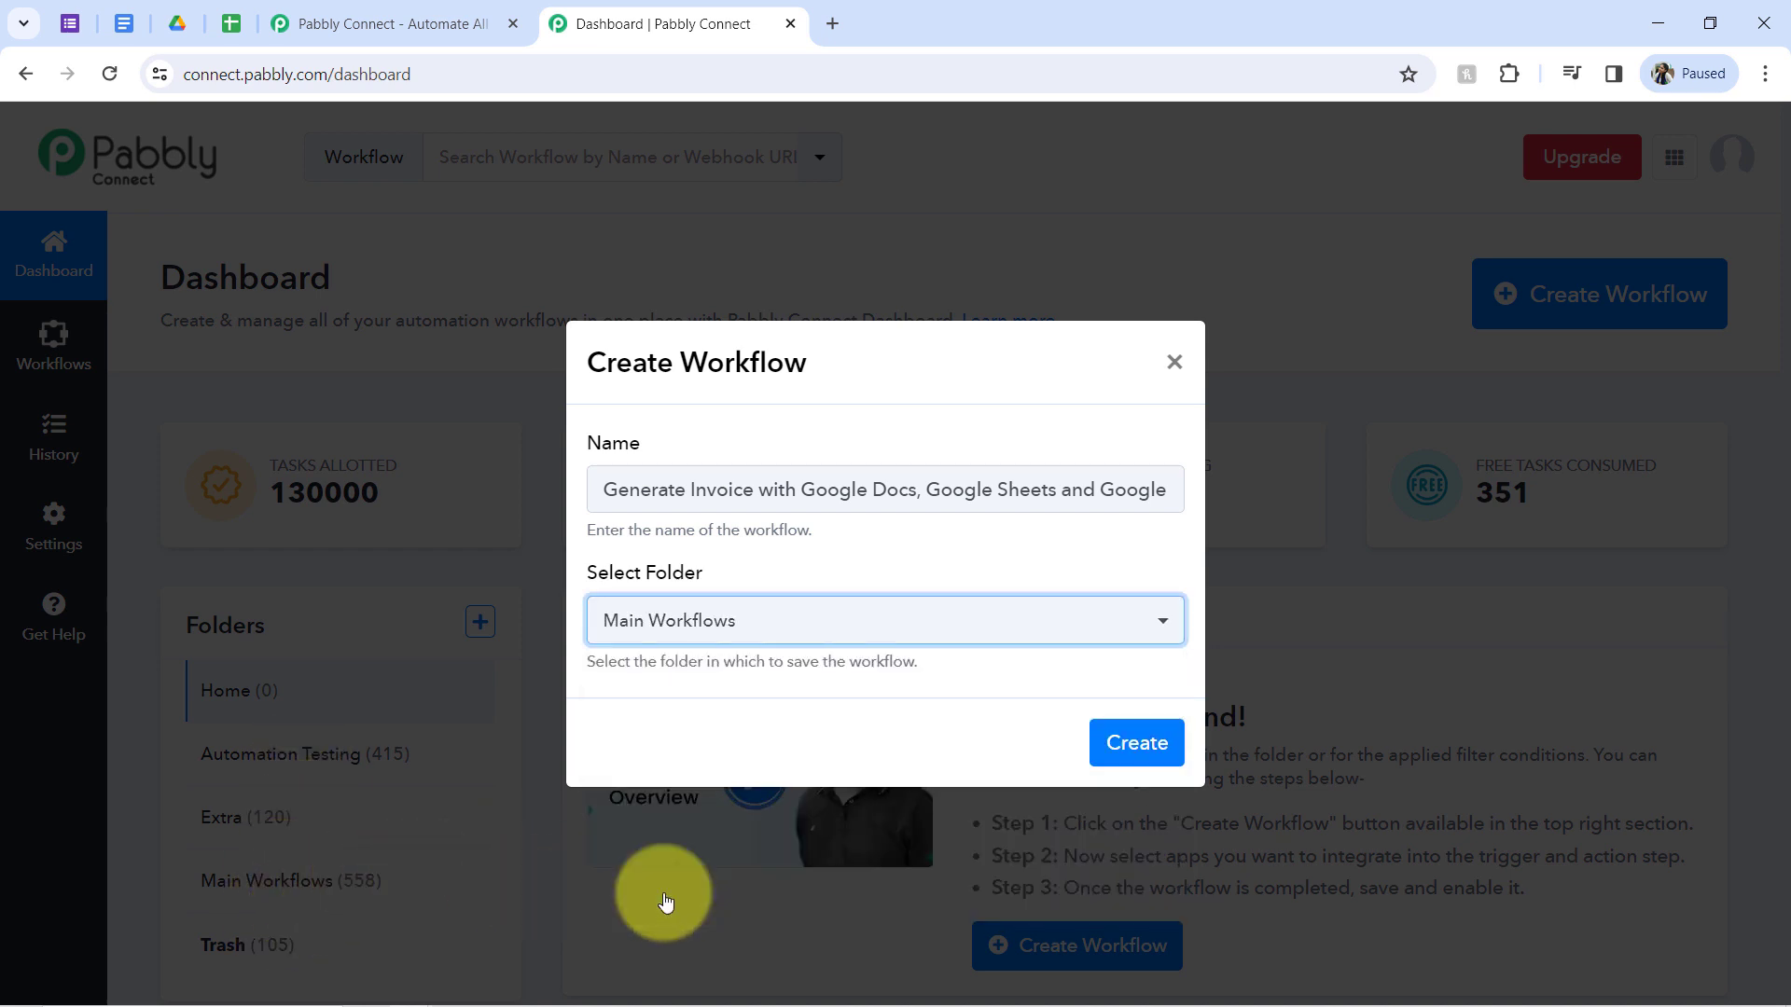
click(1136, 743)
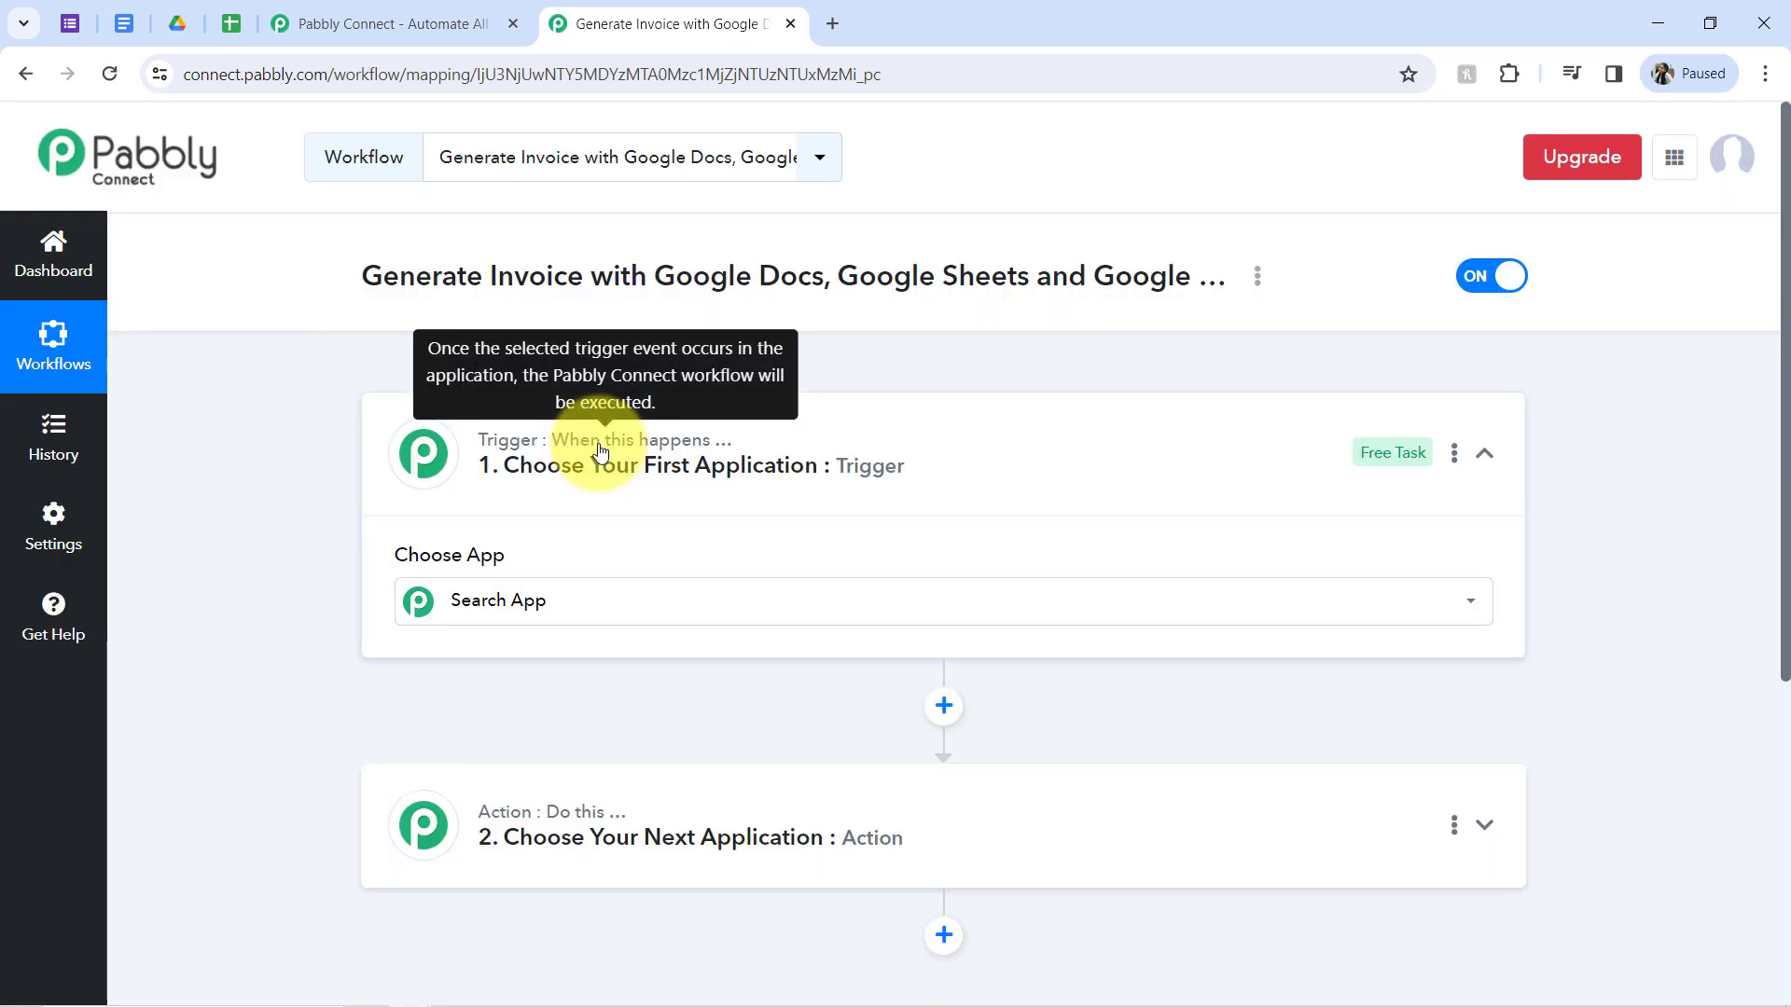
Step: Search the trigger apps for "google f" and choose Google Forms as the workflow's trigger application
click(595, 466)
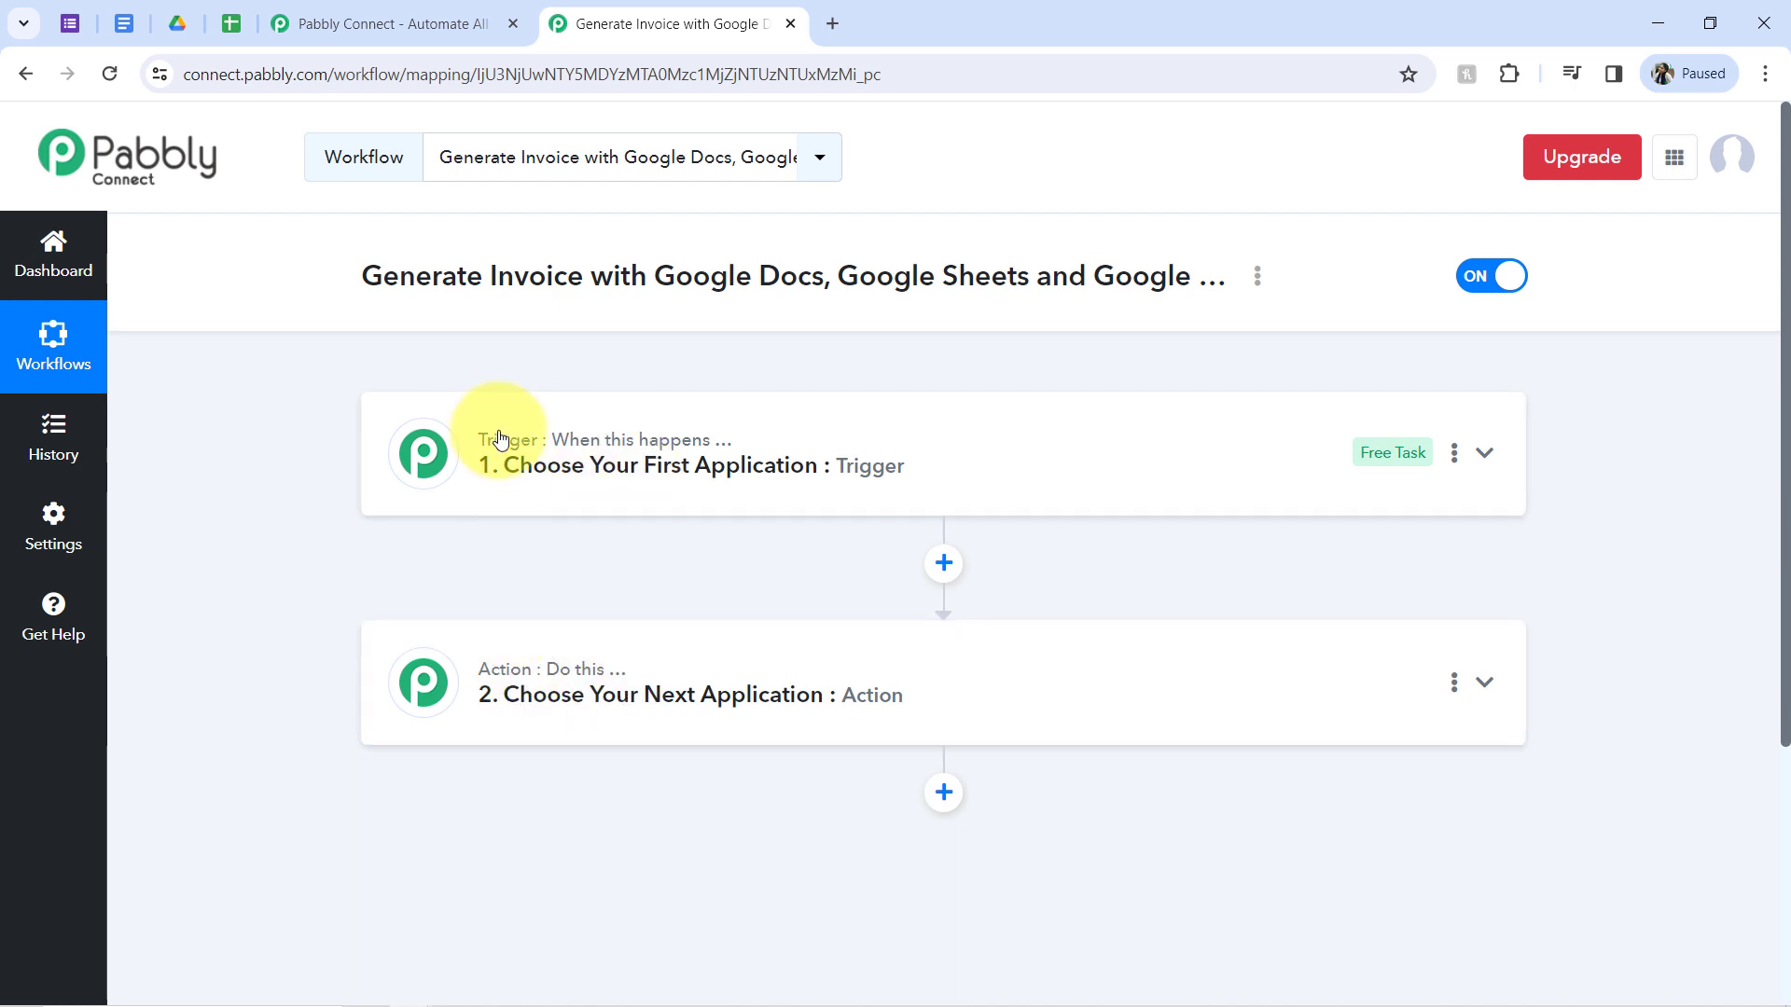
click(498, 469)
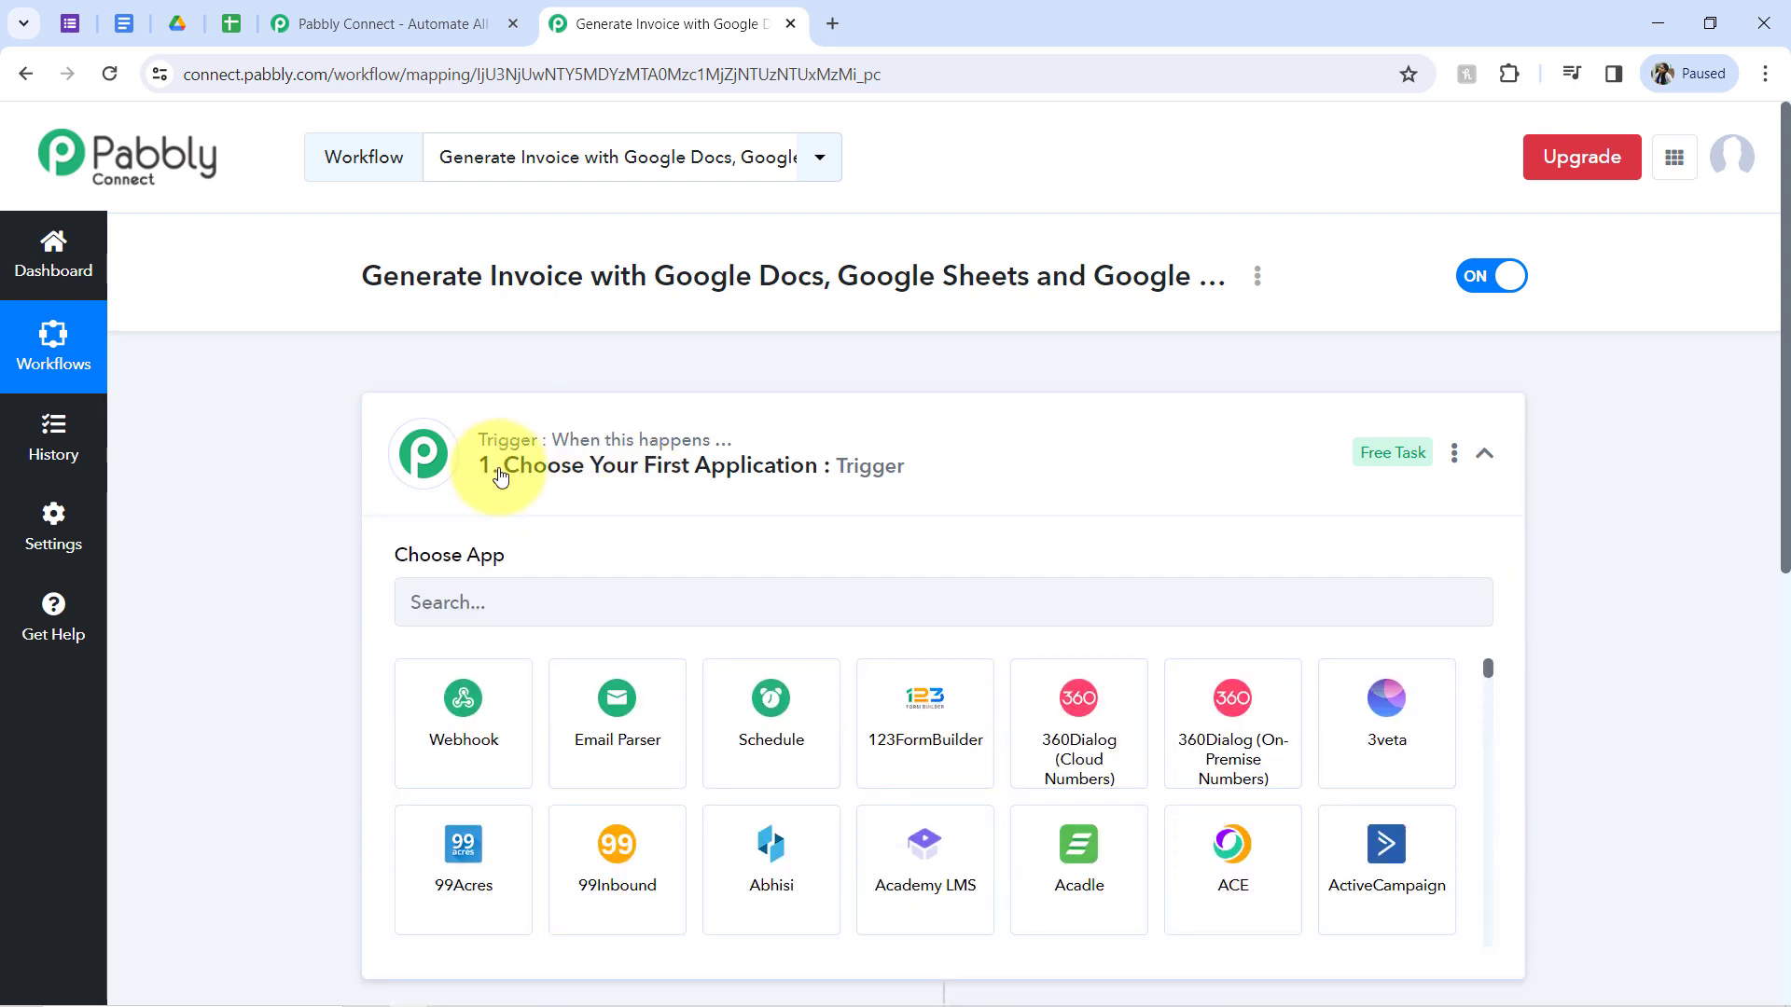
triple_click(504, 276)
click(460, 605)
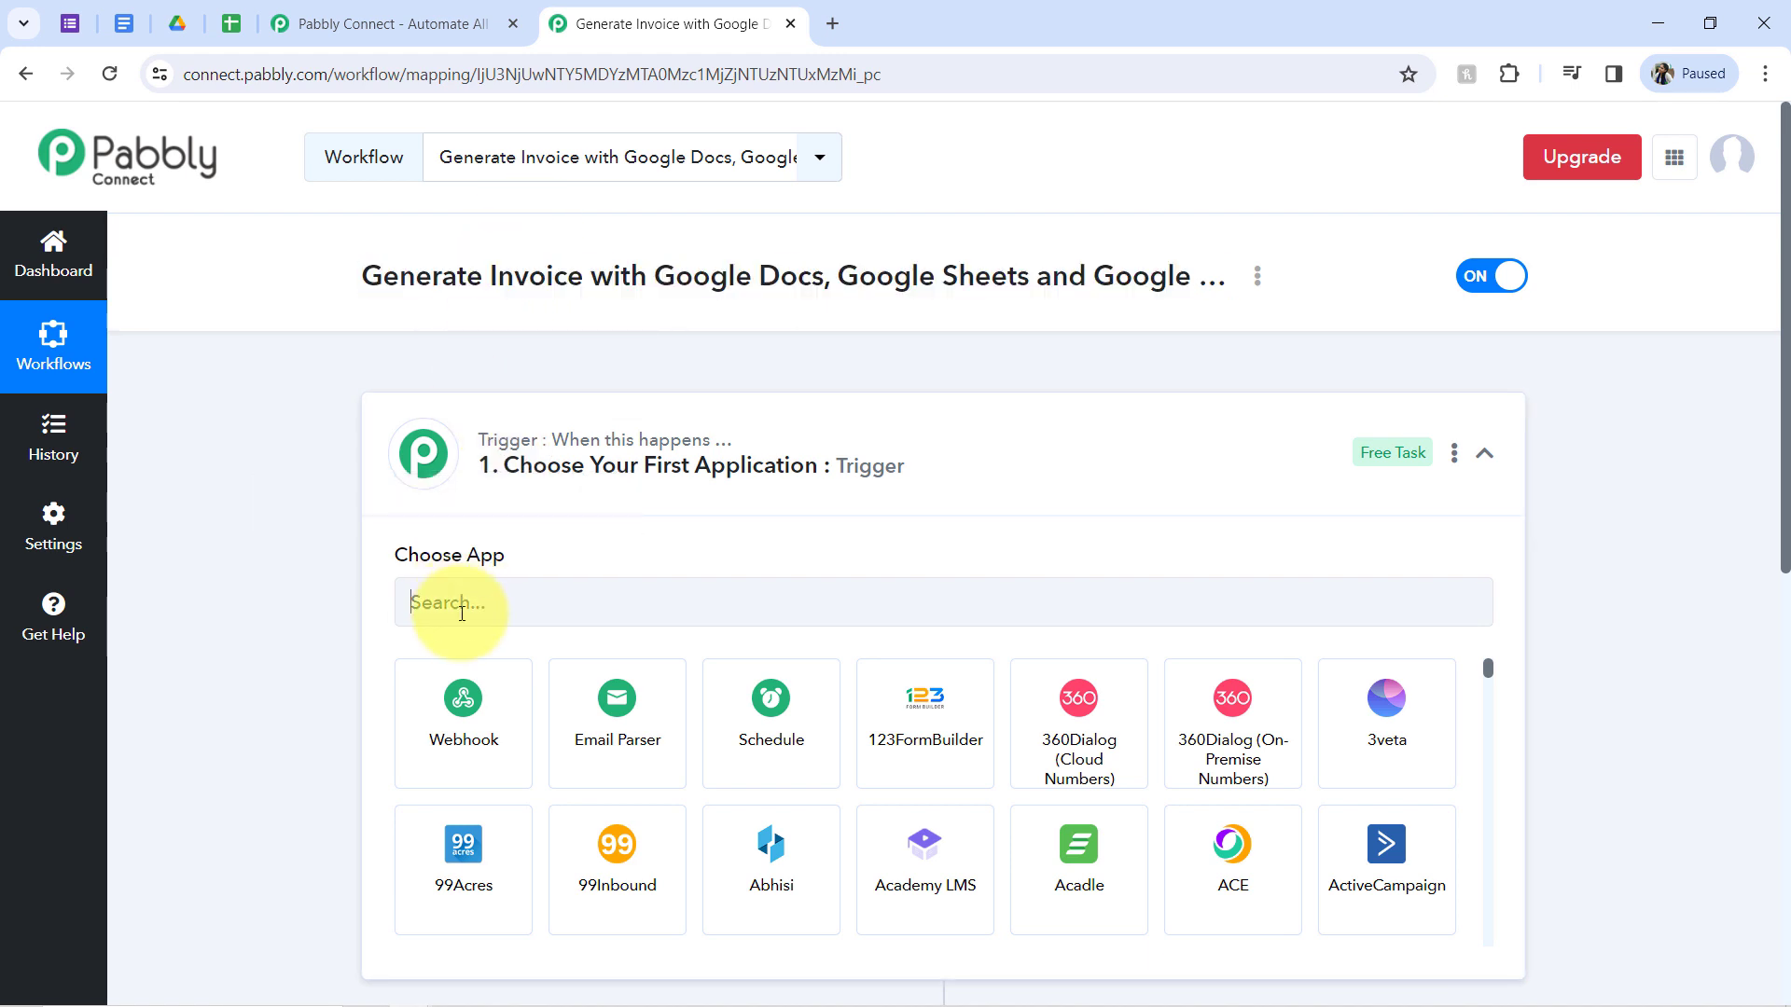
text(foem)
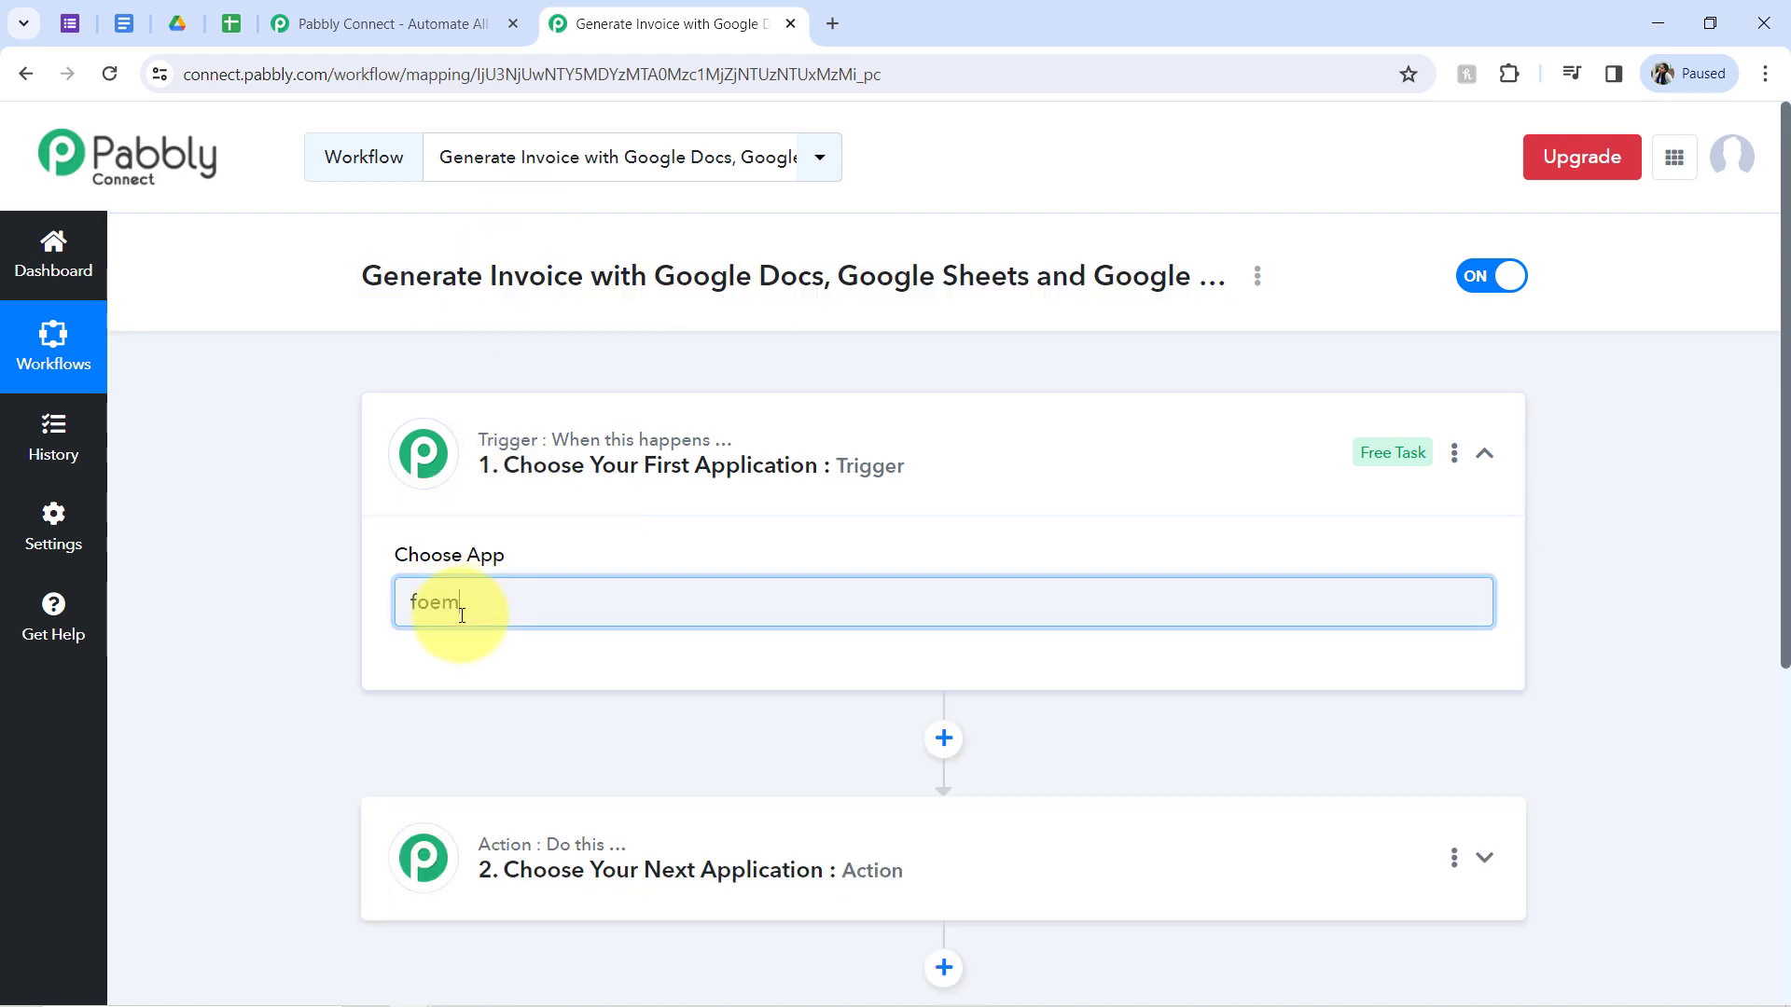
key(BackSpace)
text(rms)
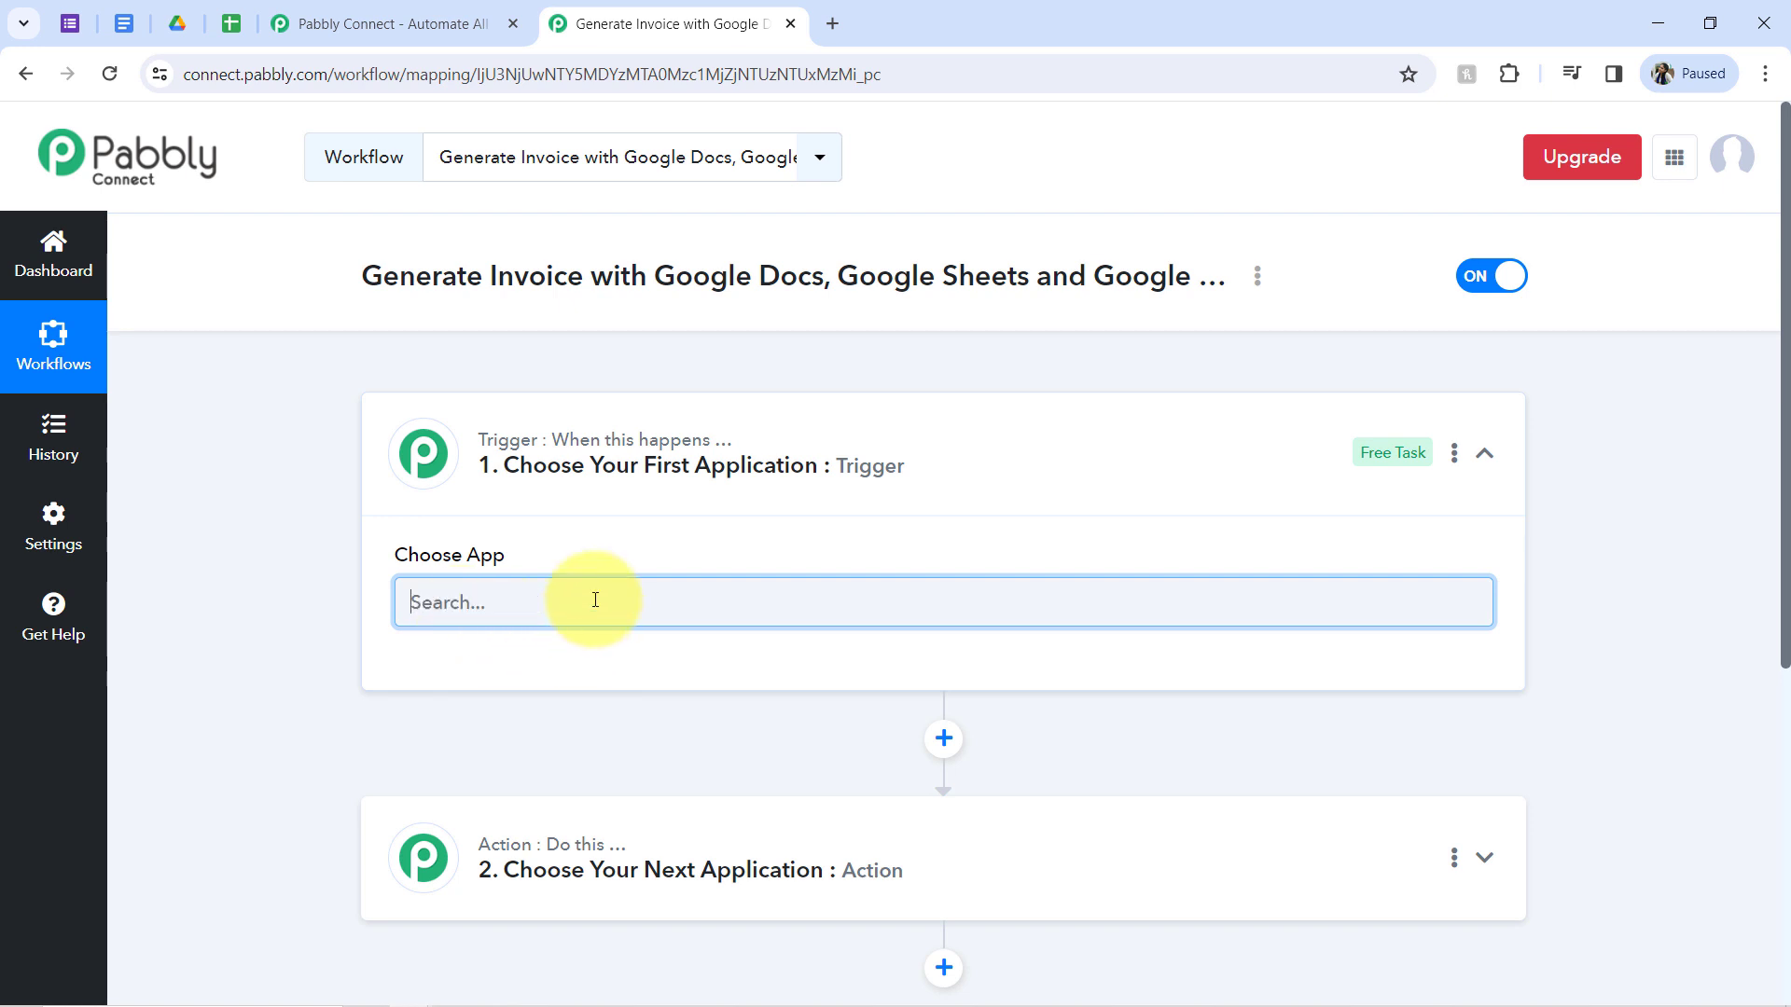
text(google f)
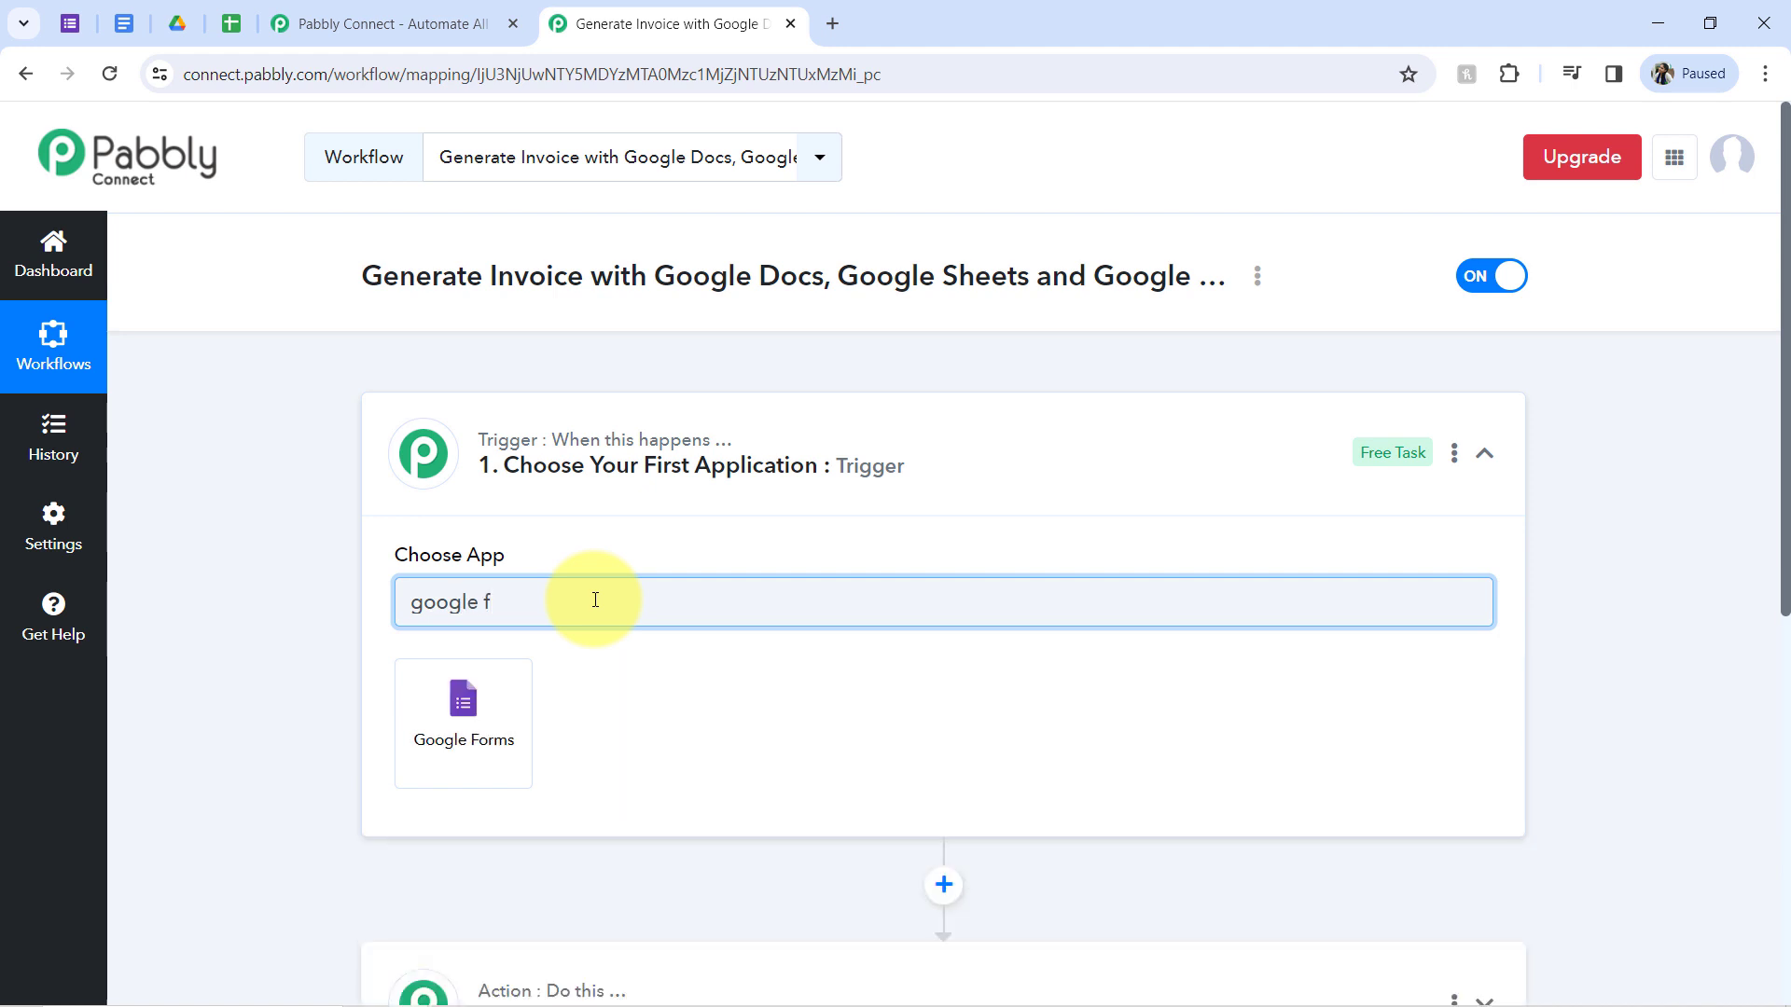
click(463, 708)
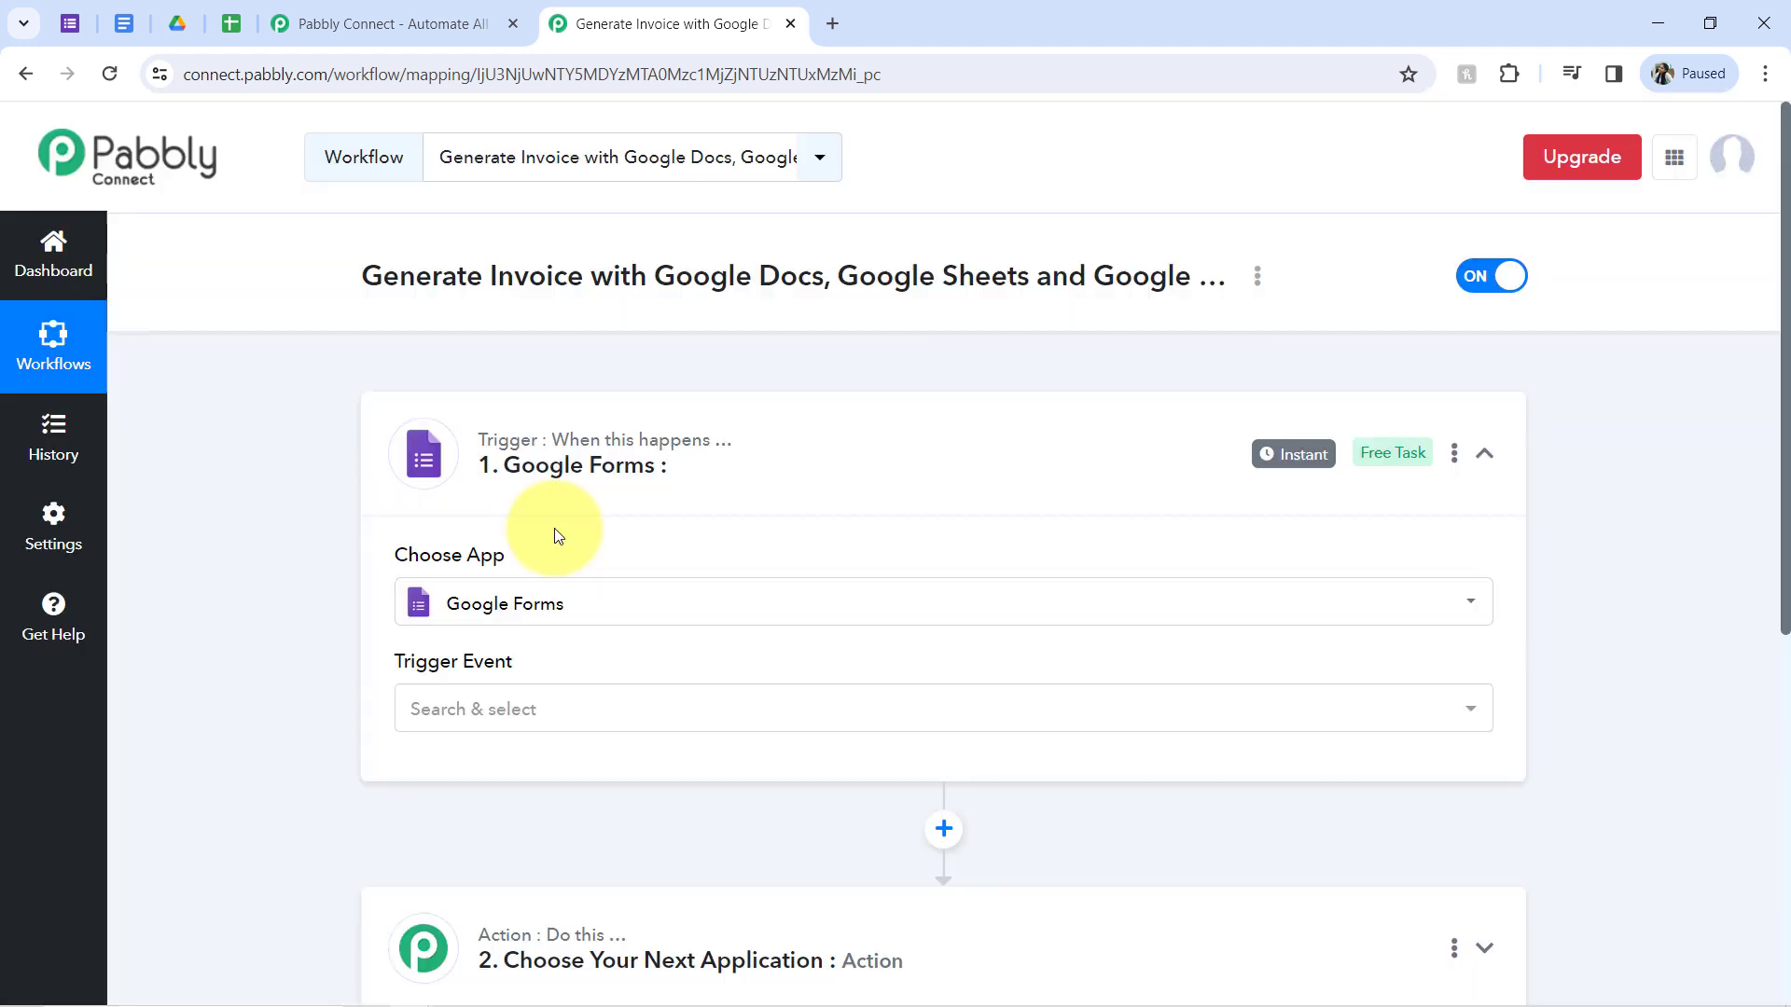
Step: Search the action apps for "google do" and choose Google Docs as the workflow's action application
drag(1785, 378, 1769, 588)
click(439, 652)
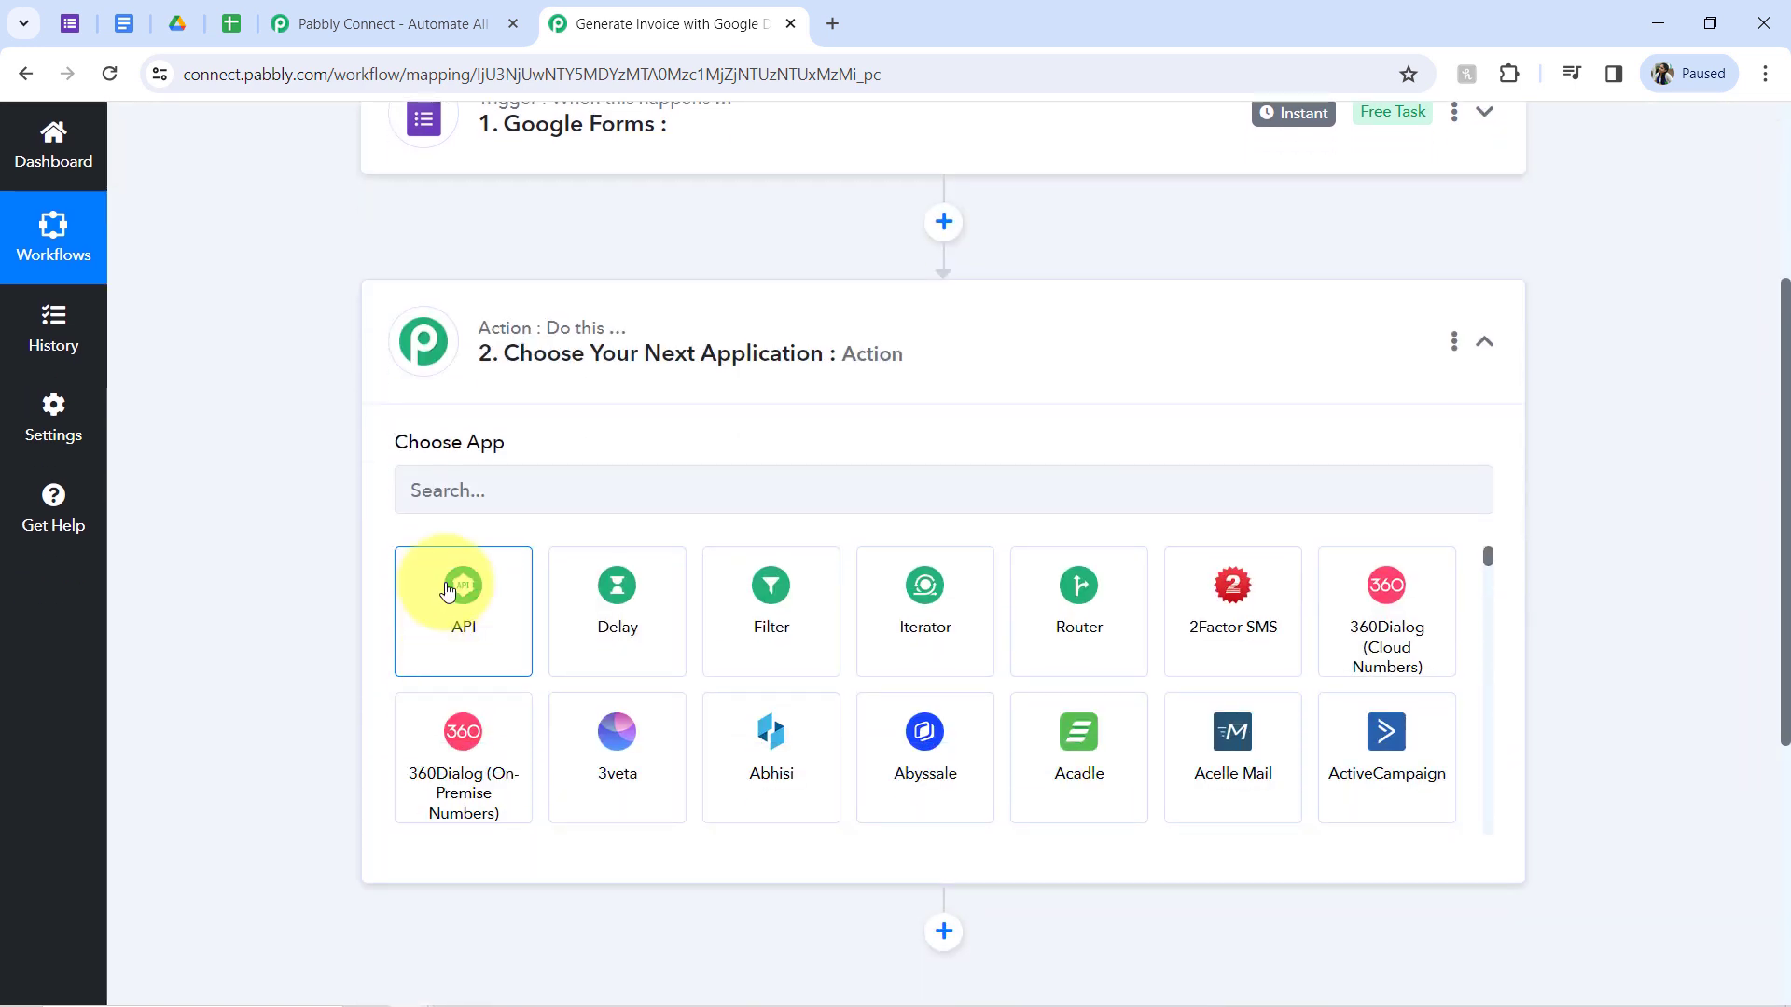
click(496, 538)
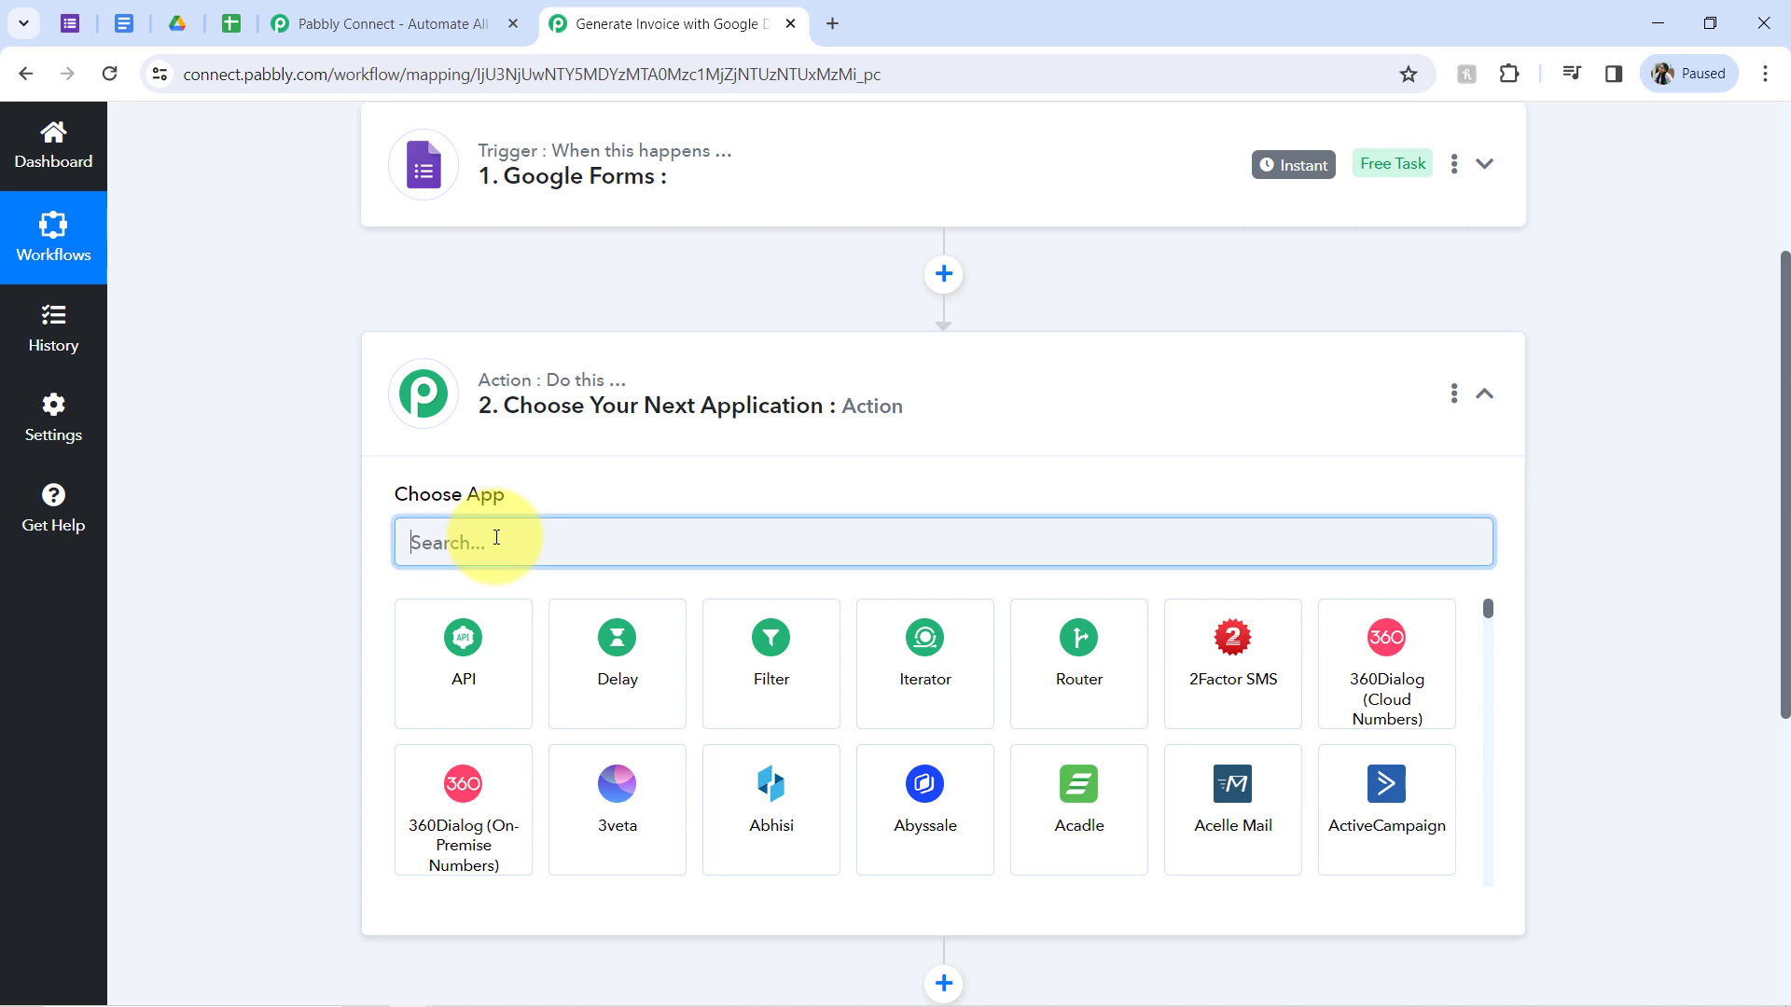
text(google do)
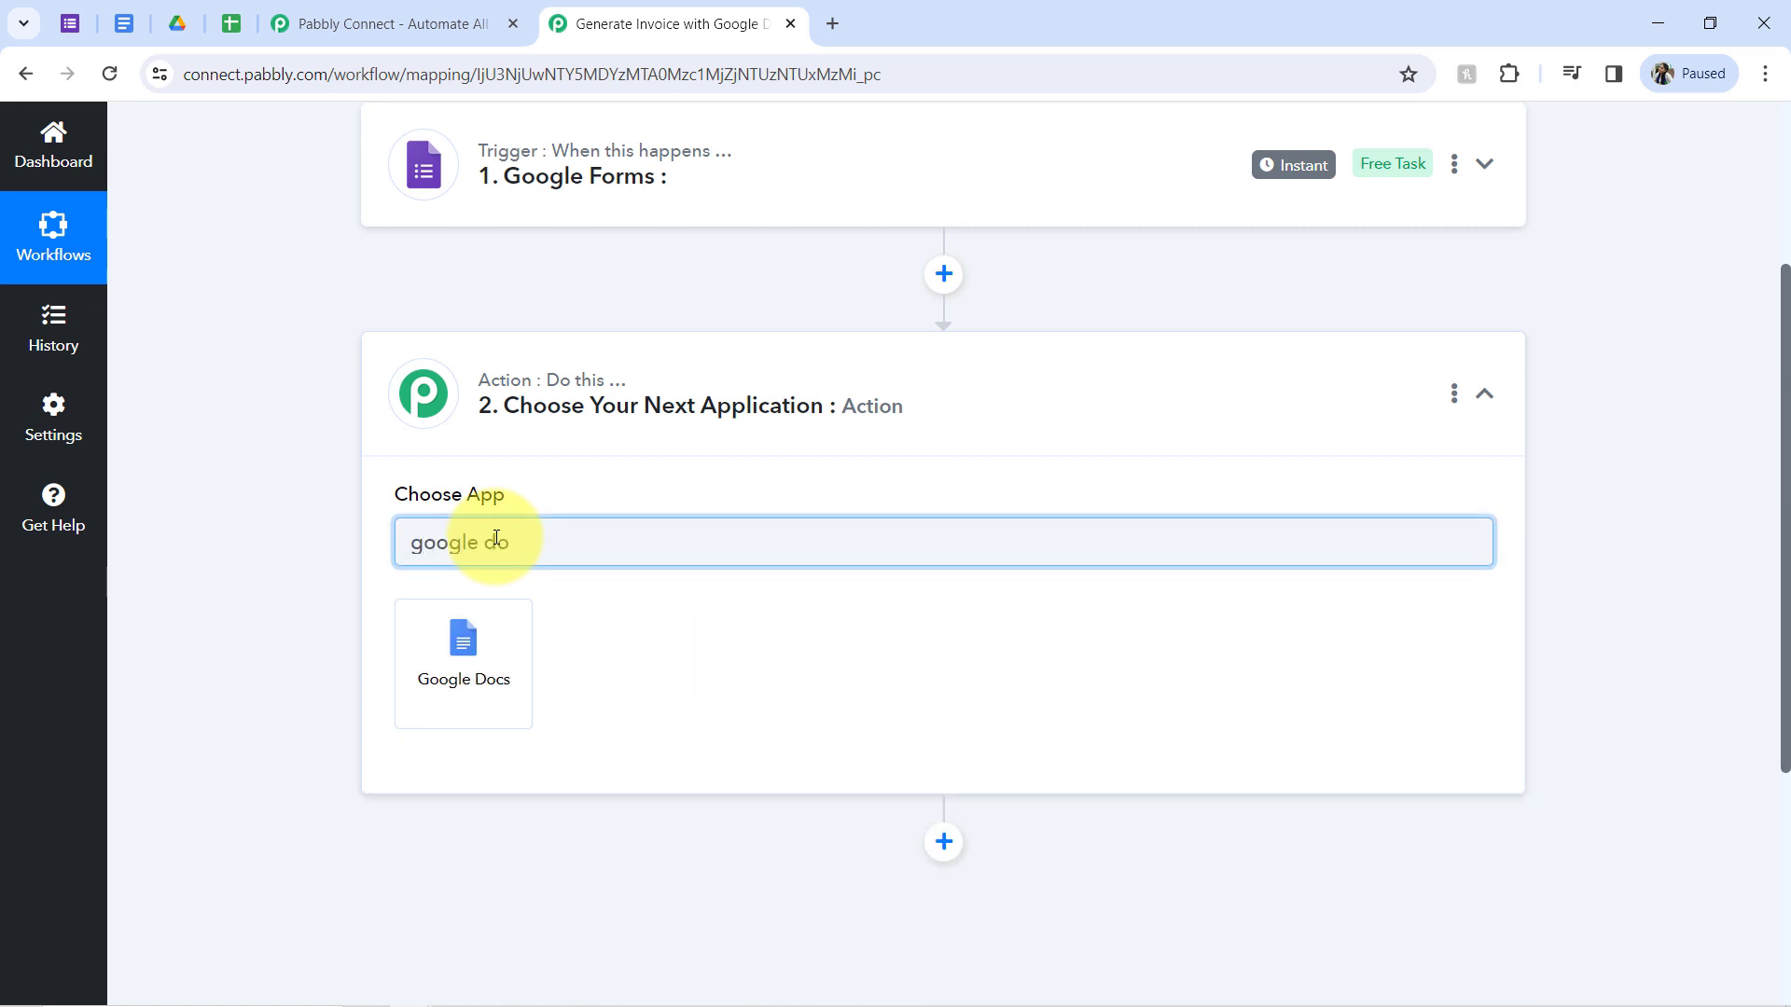
click(471, 664)
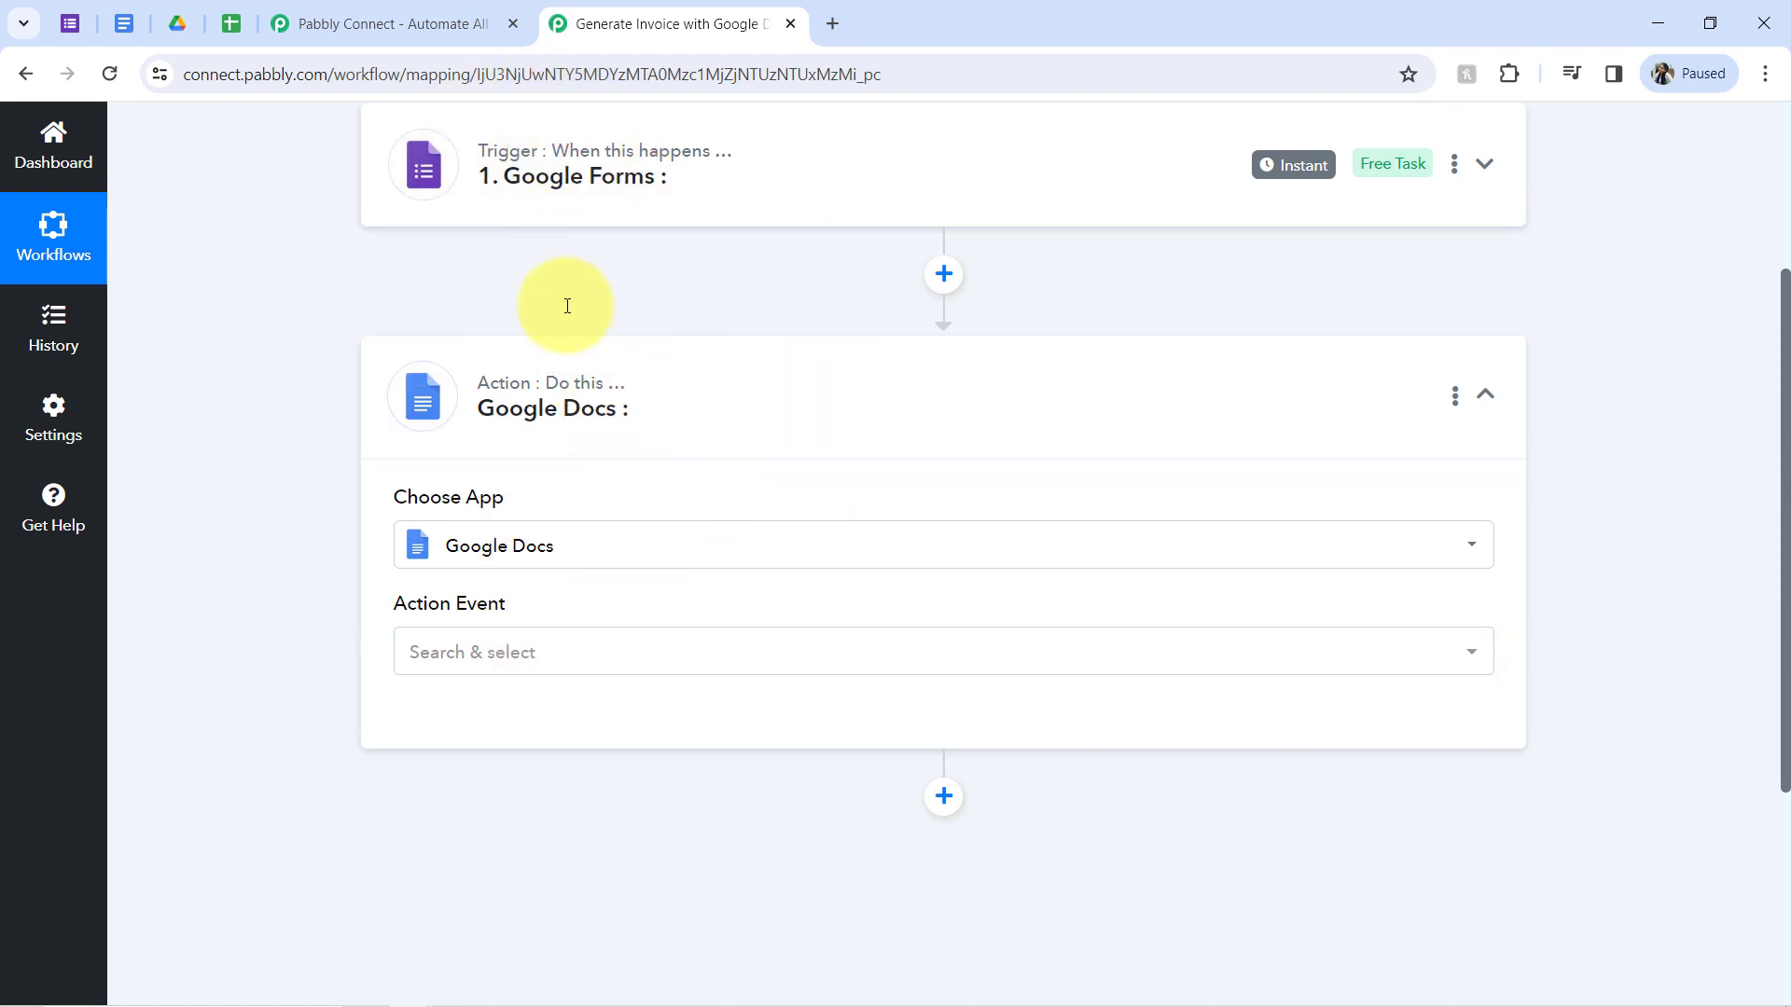
Step: Collapse the Google Docs action and expand the Google Forms trigger for configuration
drag(1786, 444, 1784, 250)
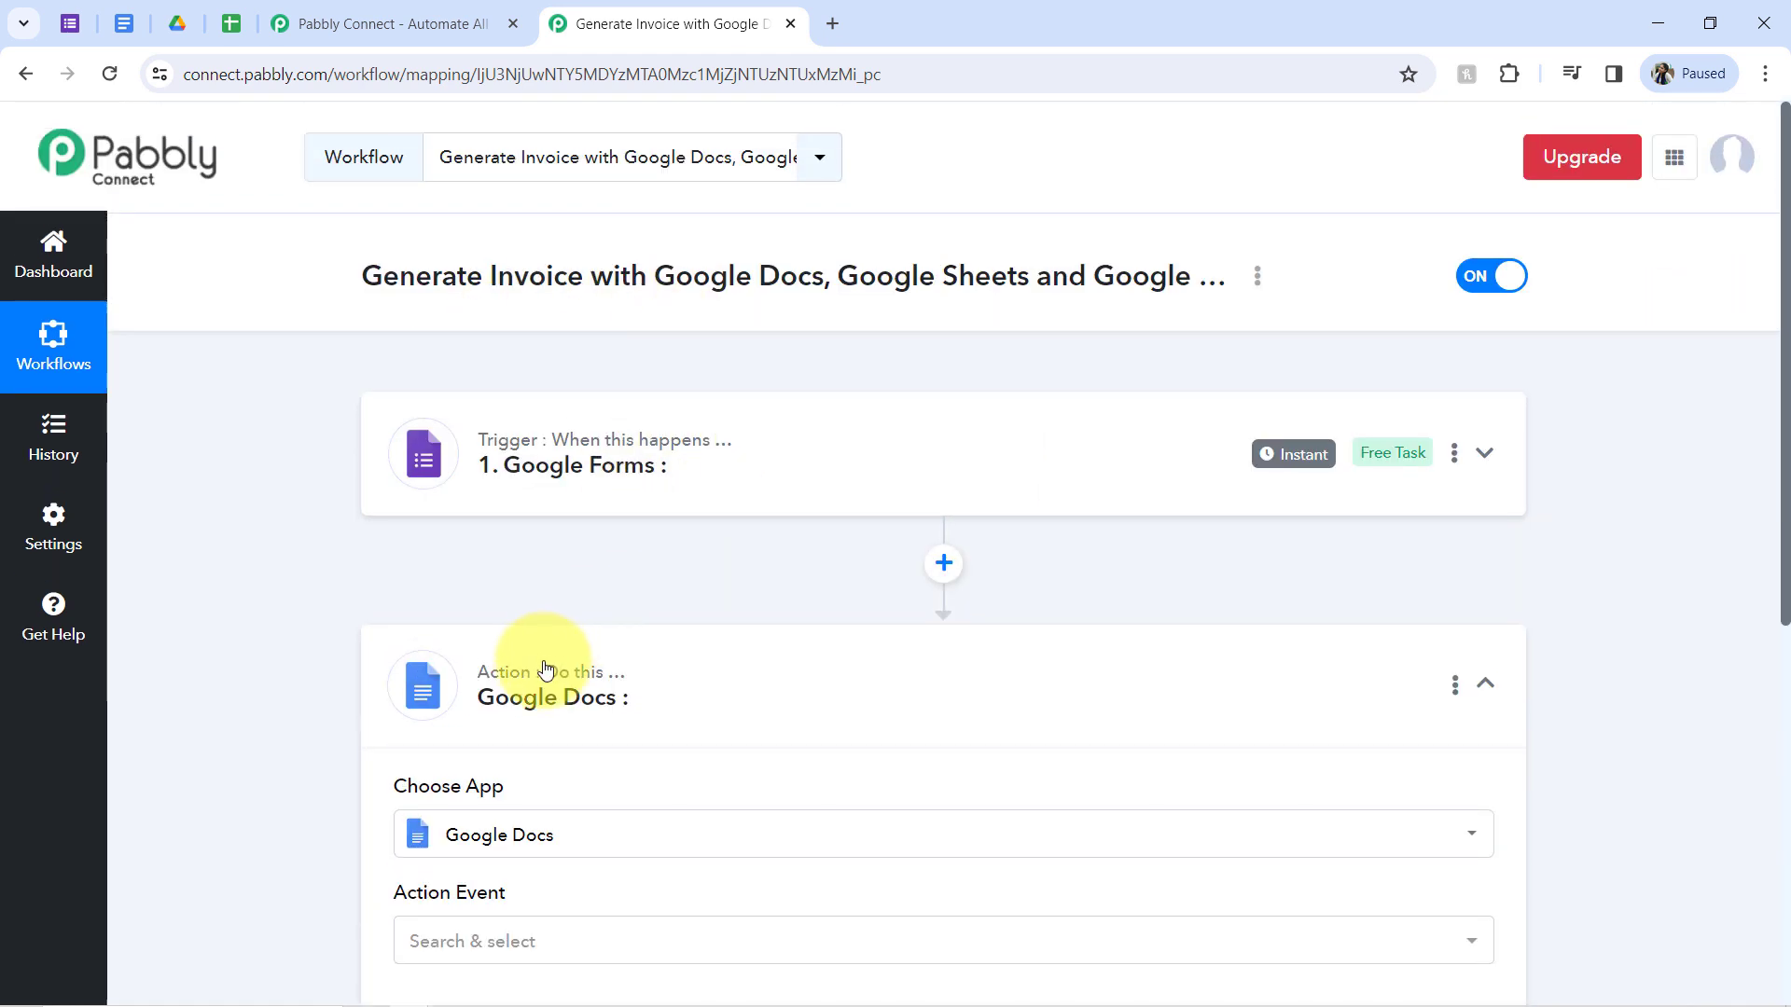
click(564, 686)
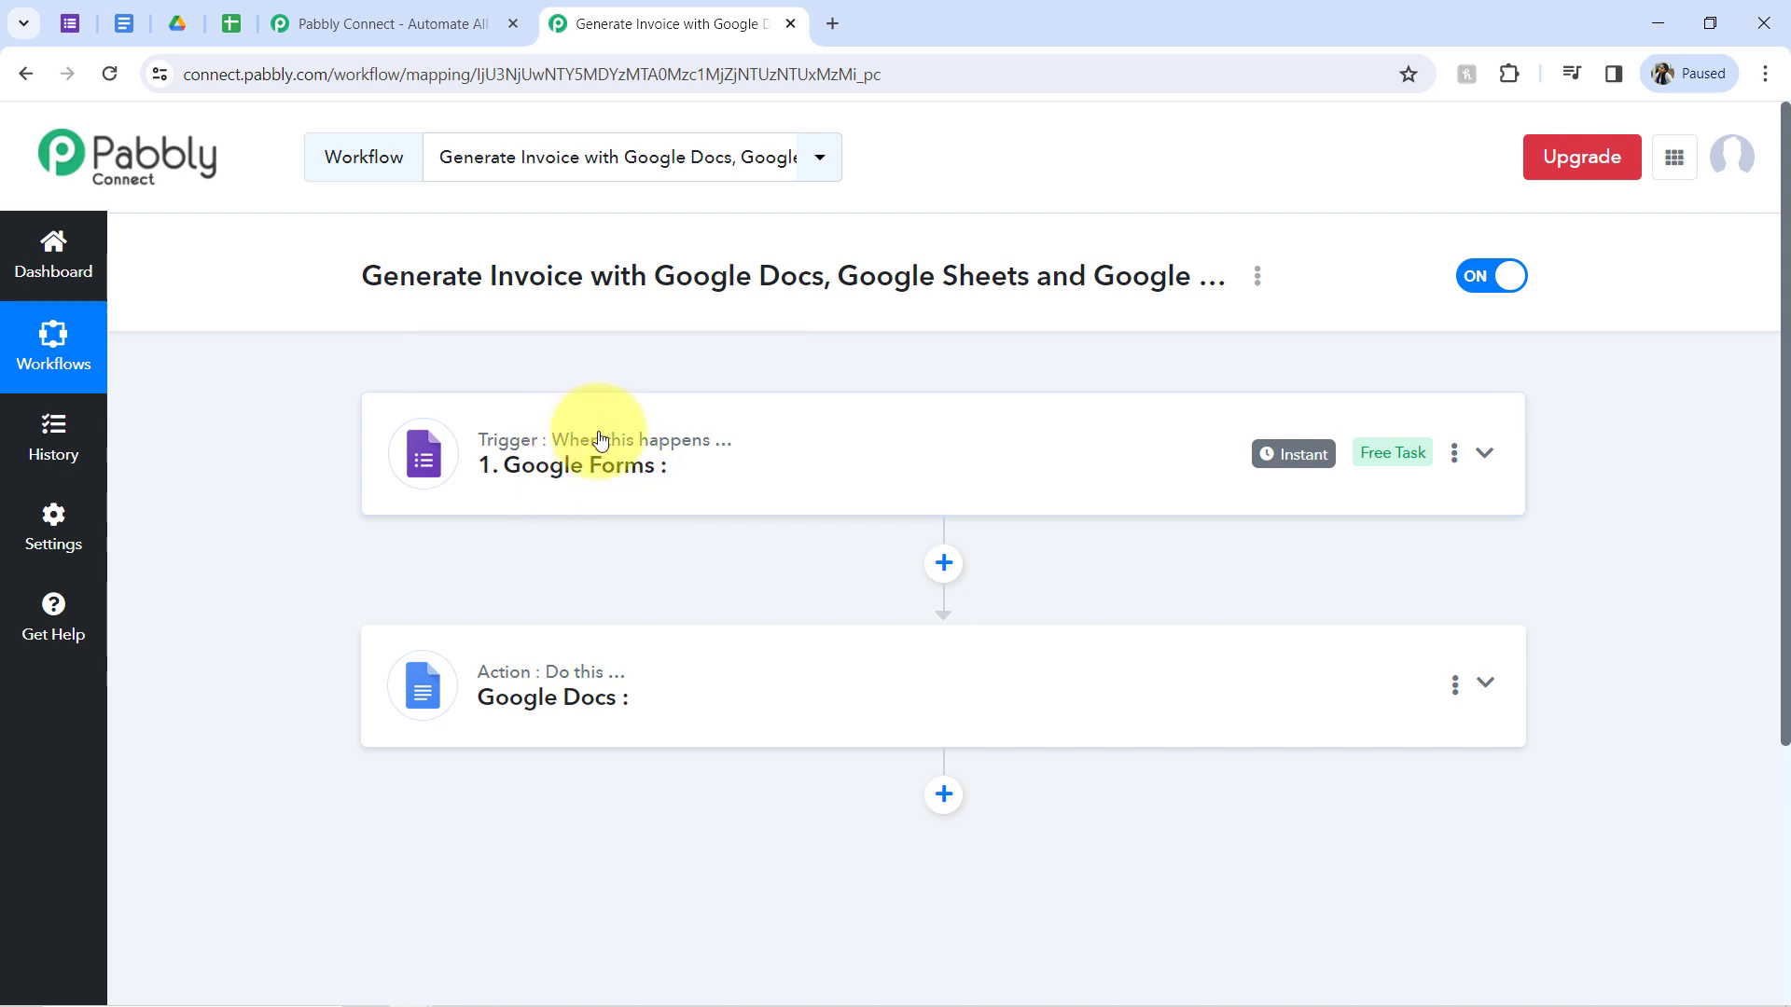
click(597, 448)
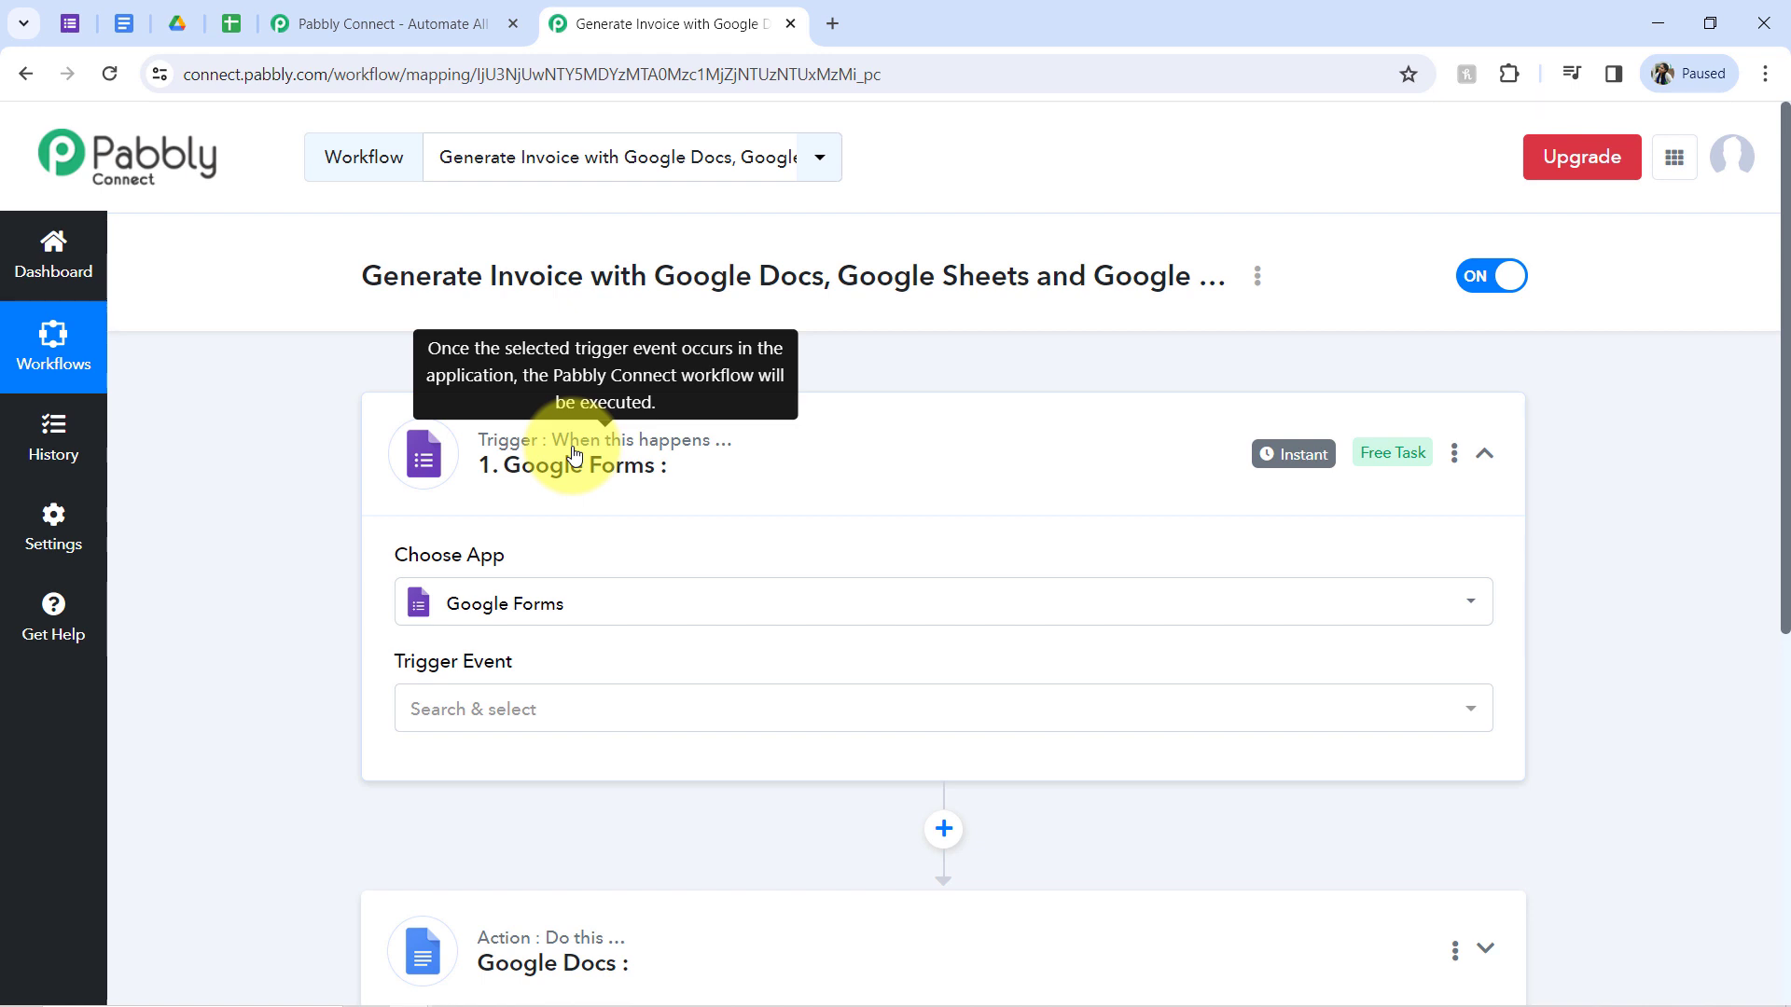
Step: Switch to the Cake Order Form in Google Forms and open its linked response spreadsheet
click(55, 17)
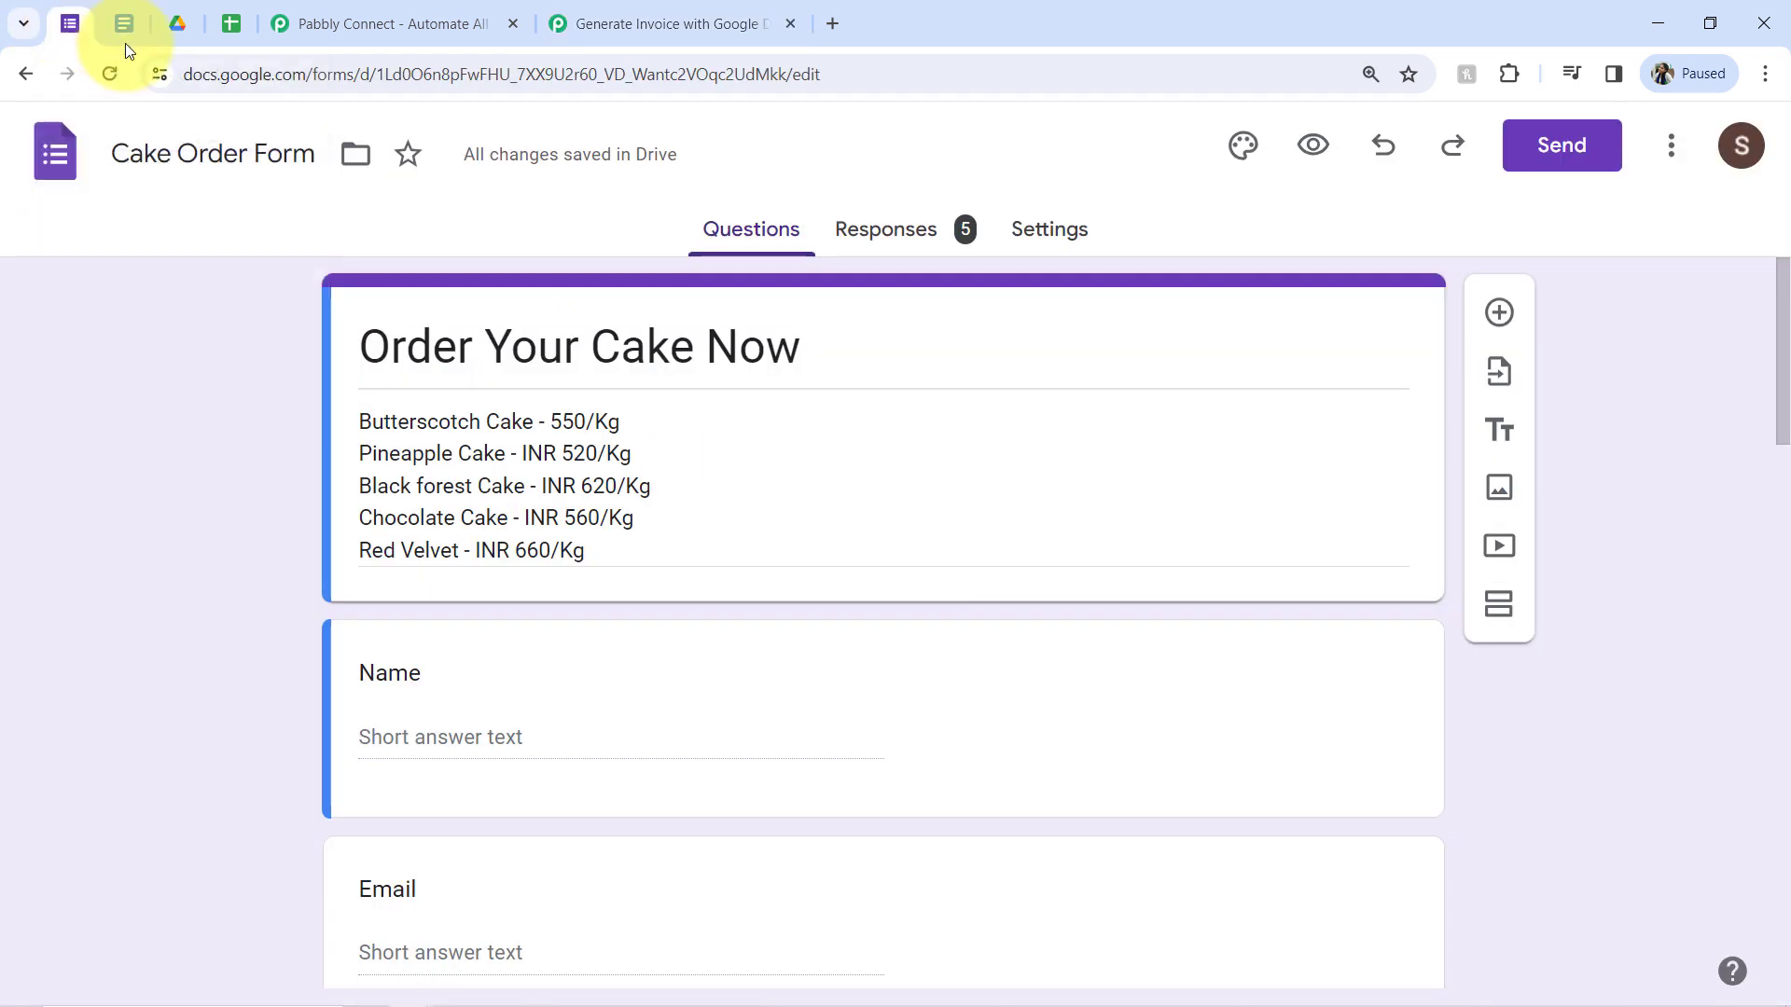
click(886, 243)
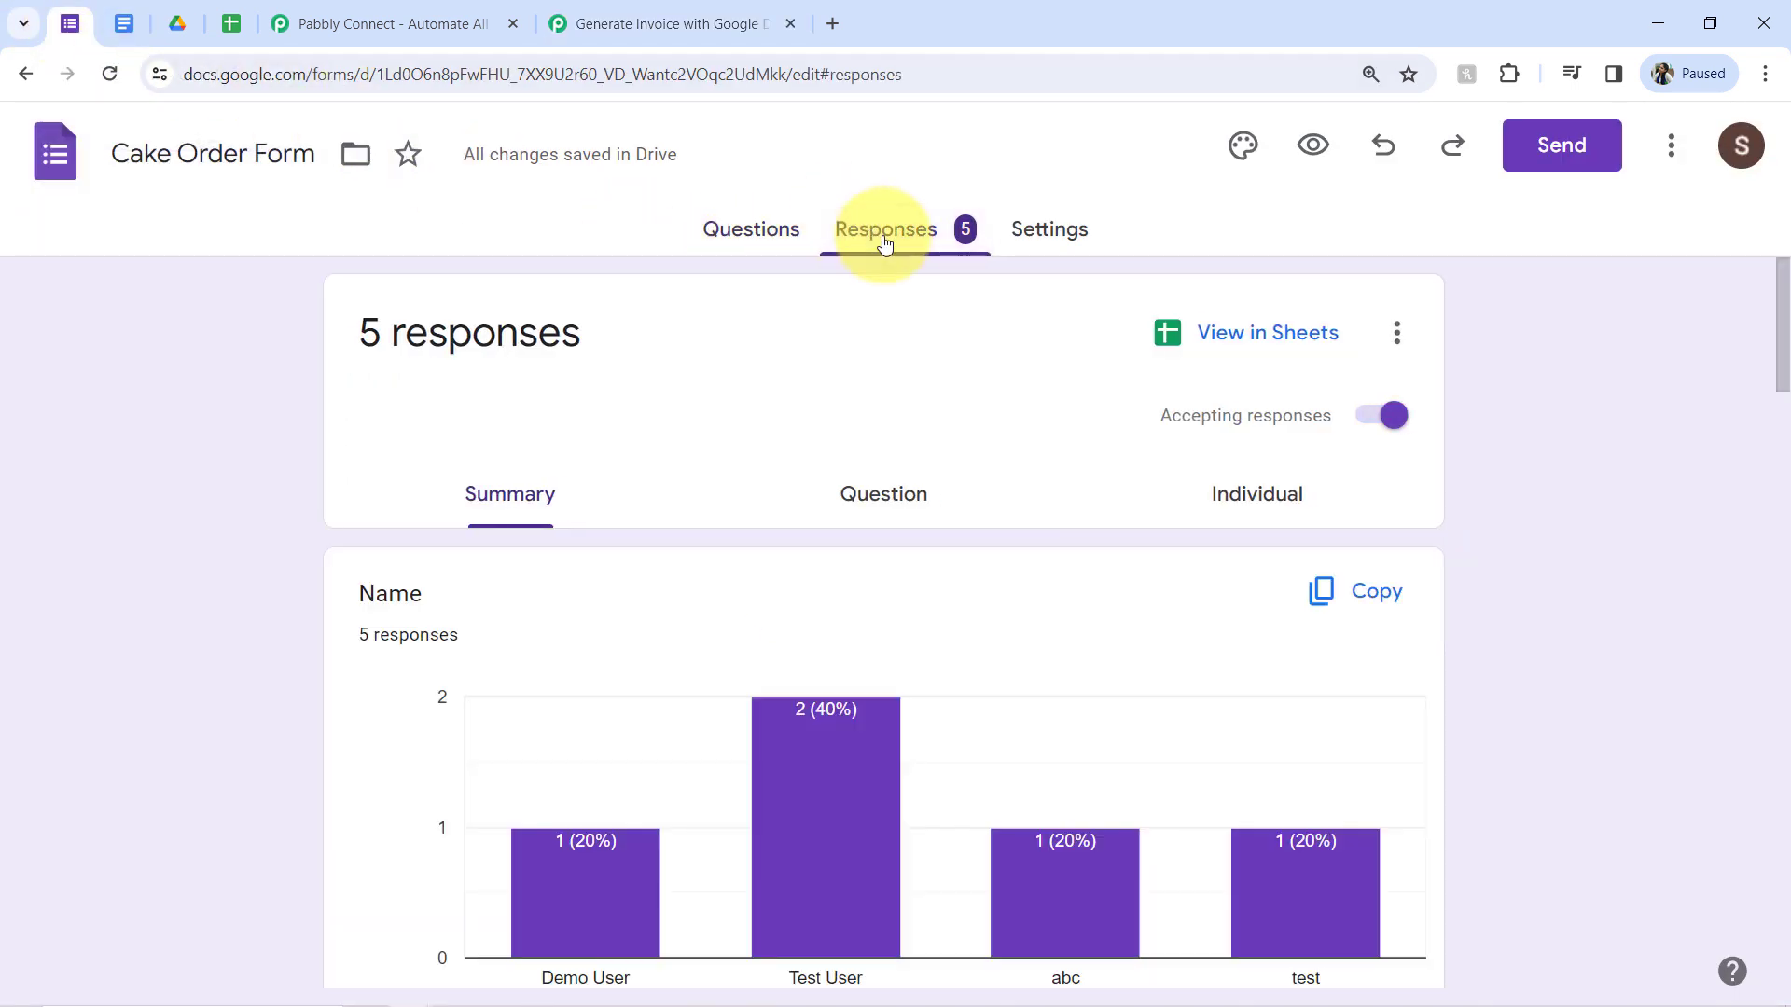
click(1194, 338)
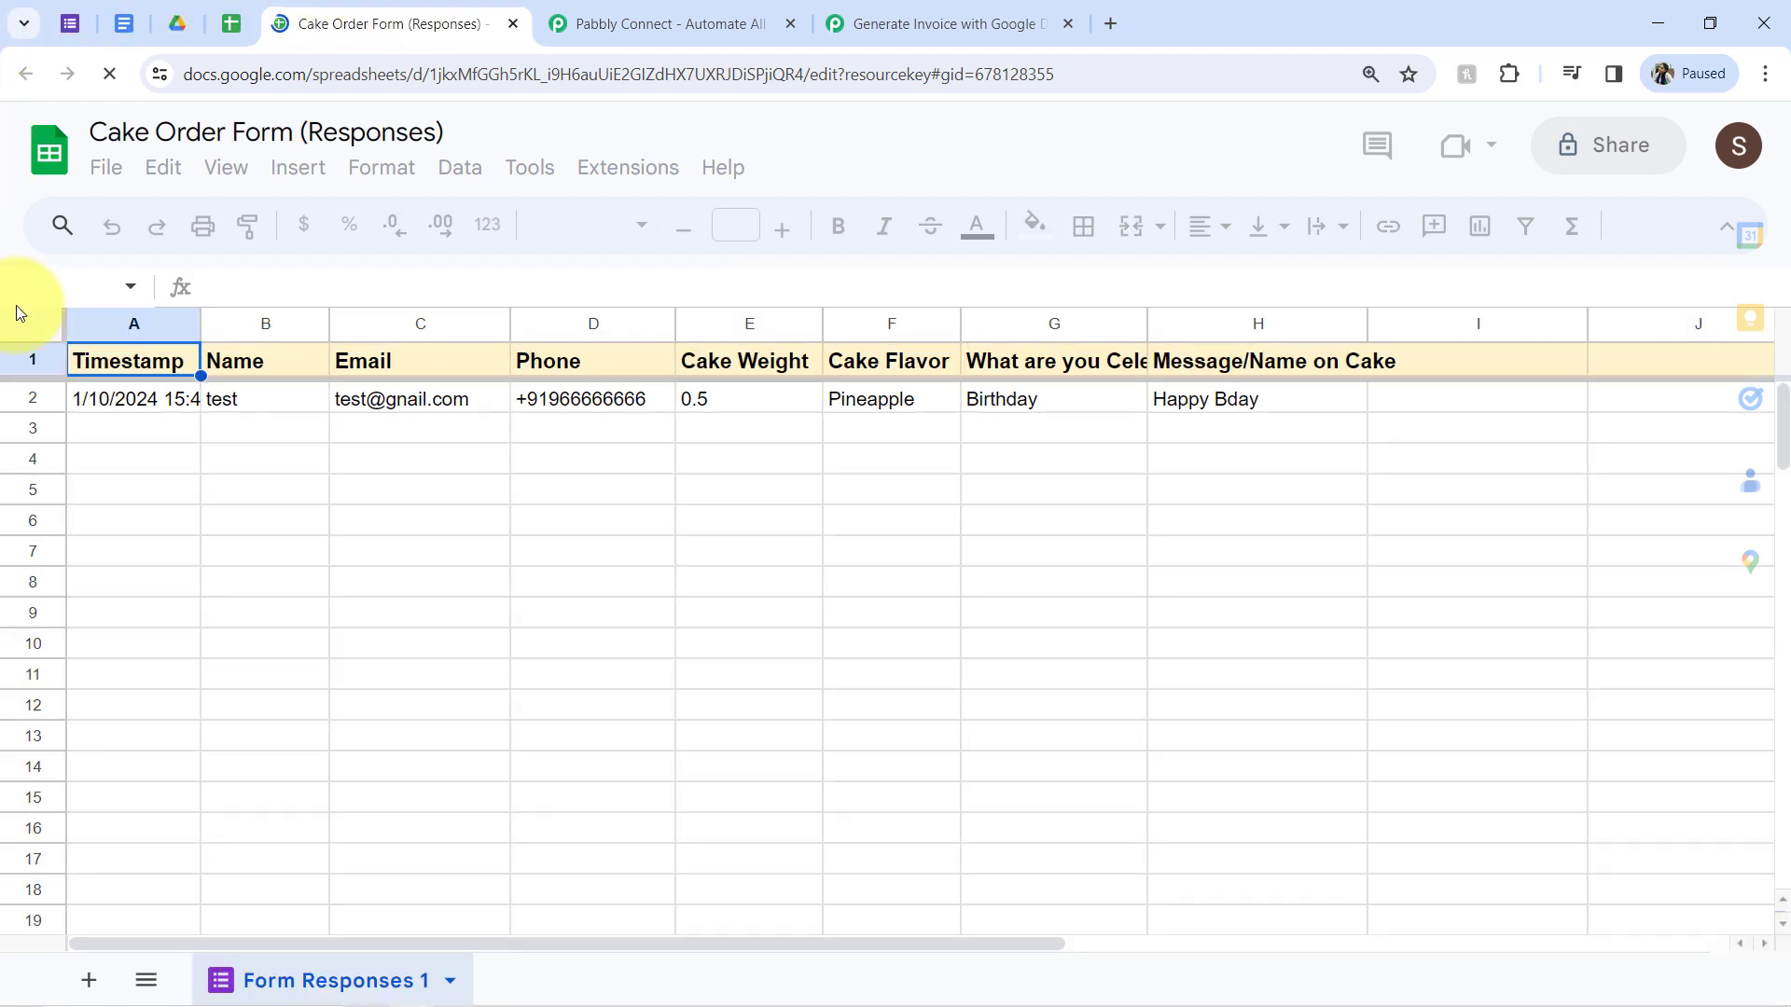
Step: Delete row 2, the old test submission, from the Form Responses 1 sheet
click(16, 403)
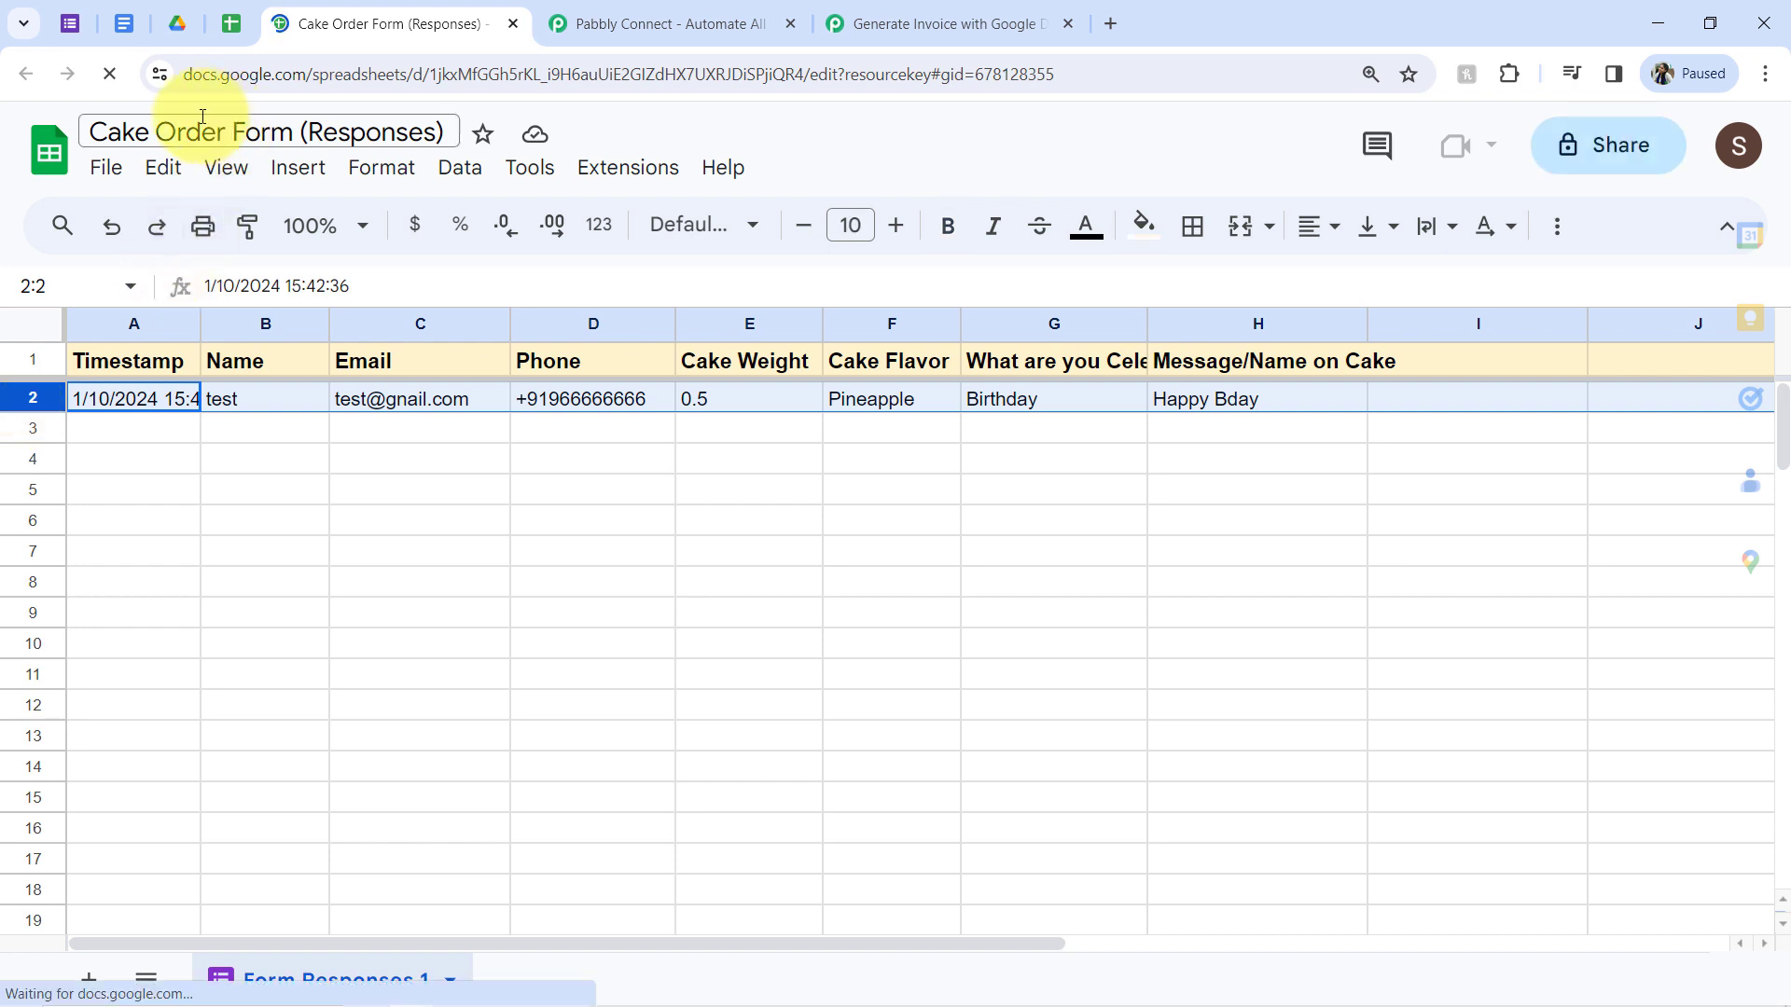
click(163, 167)
mouse_move(232, 598)
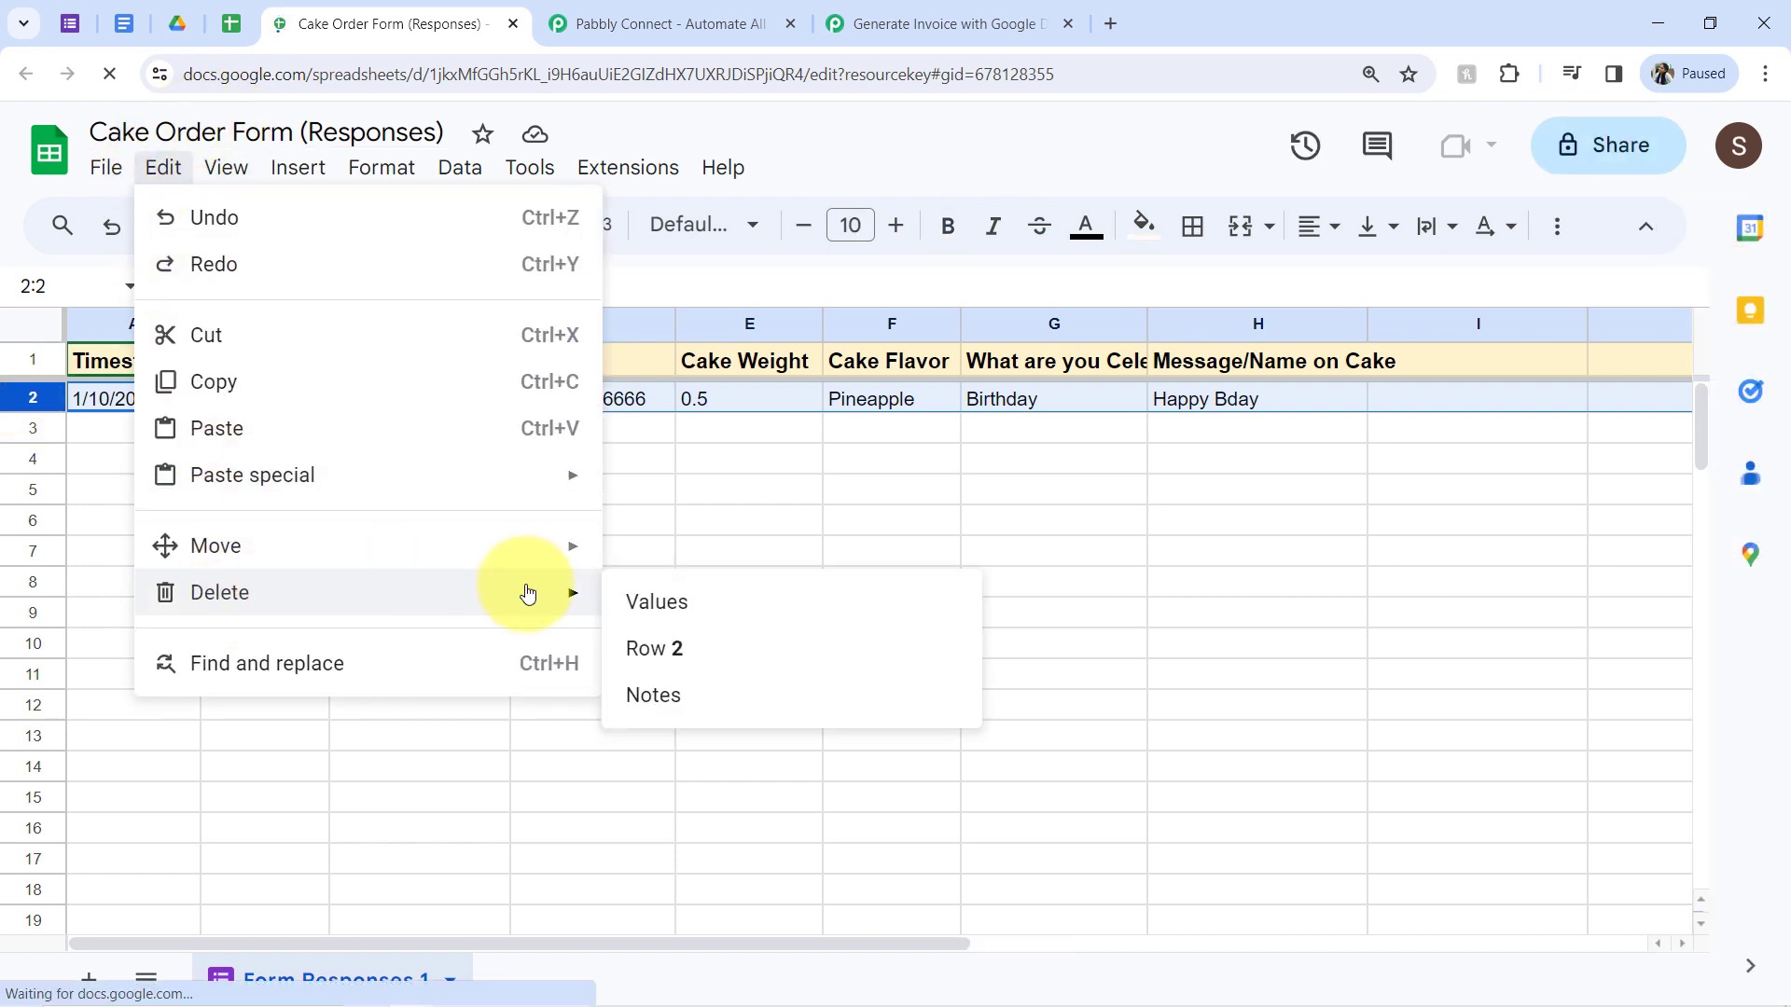
click(668, 653)
Step: Set the response spreadsheet's zoom level to 125%
click(332, 242)
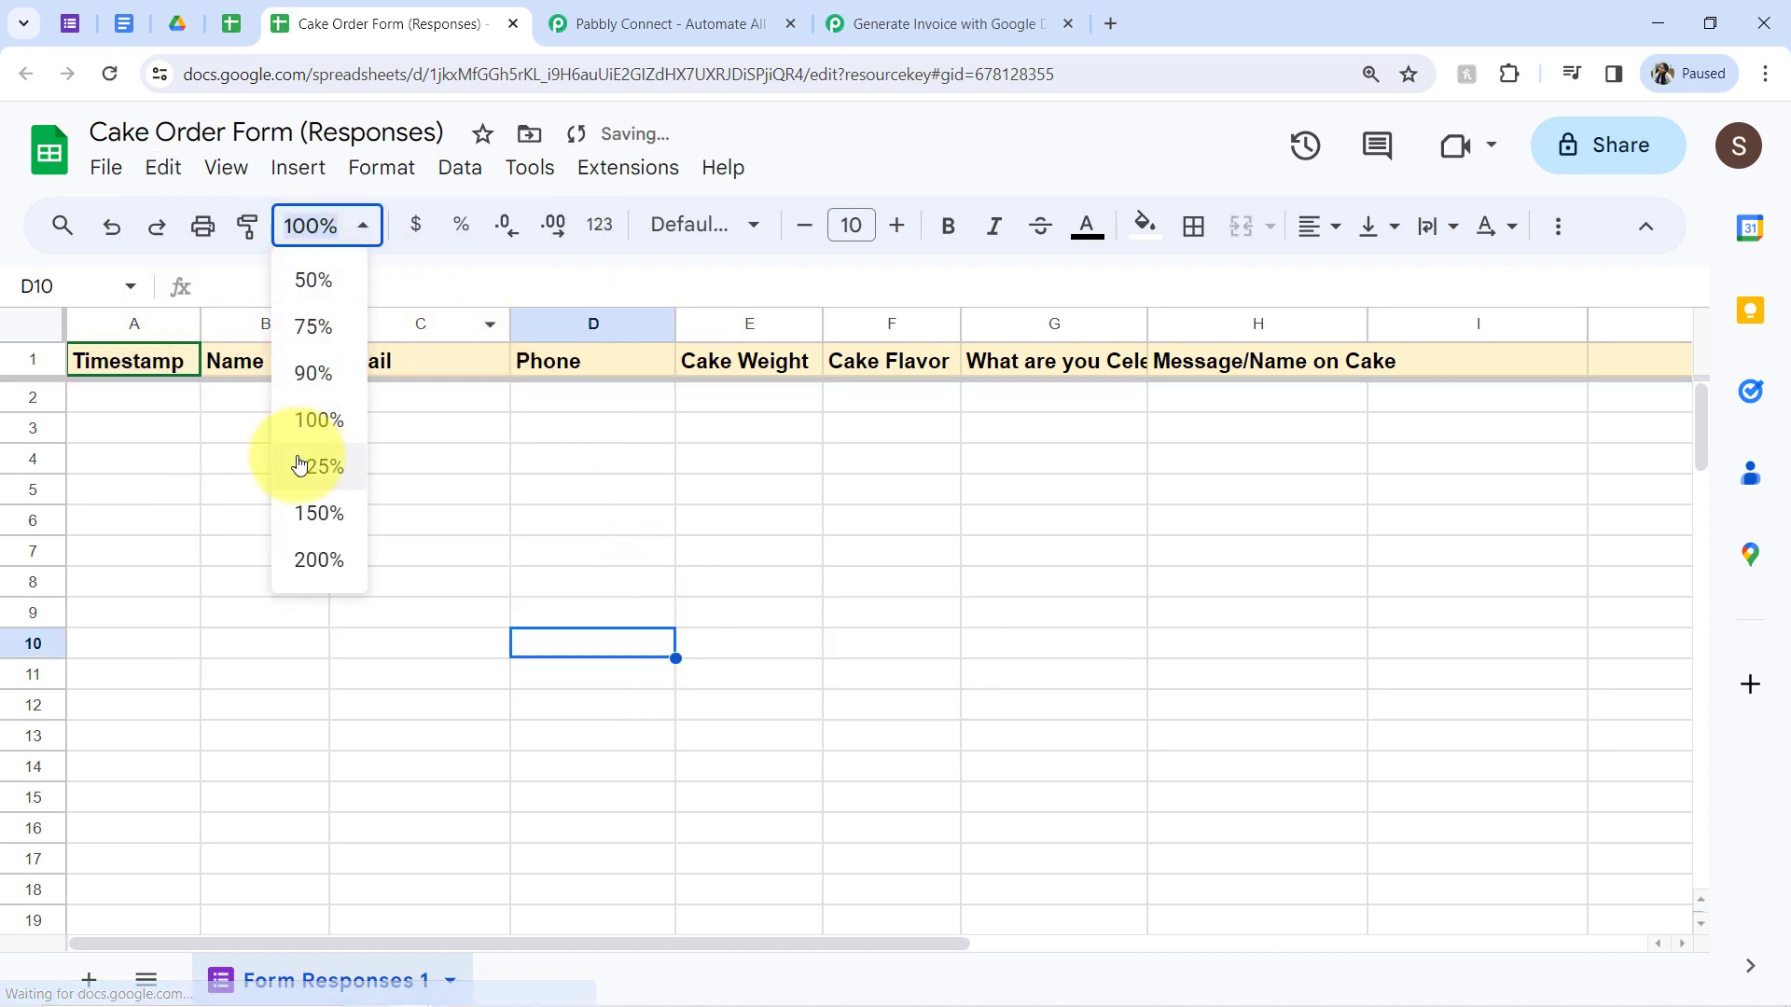
click(299, 463)
click(299, 511)
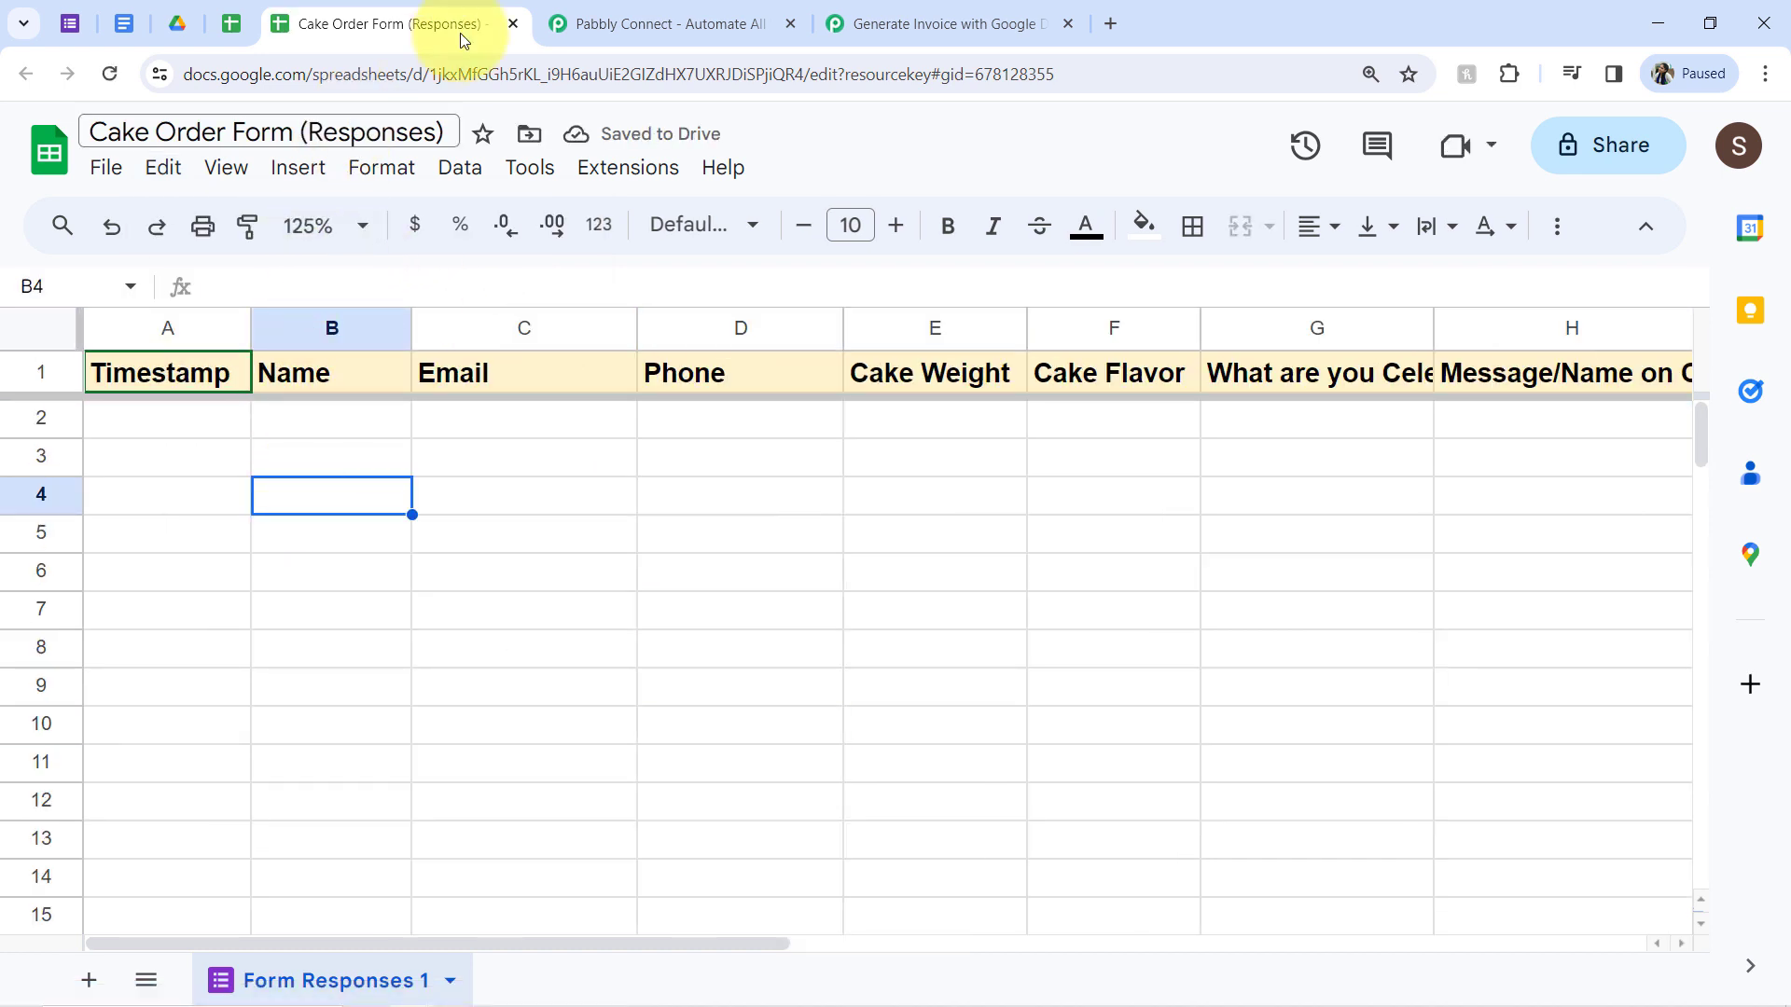
Step: Return to the Pabbly Connect workflow and set the Google Forms trigger event to New Response Received
click(888, 7)
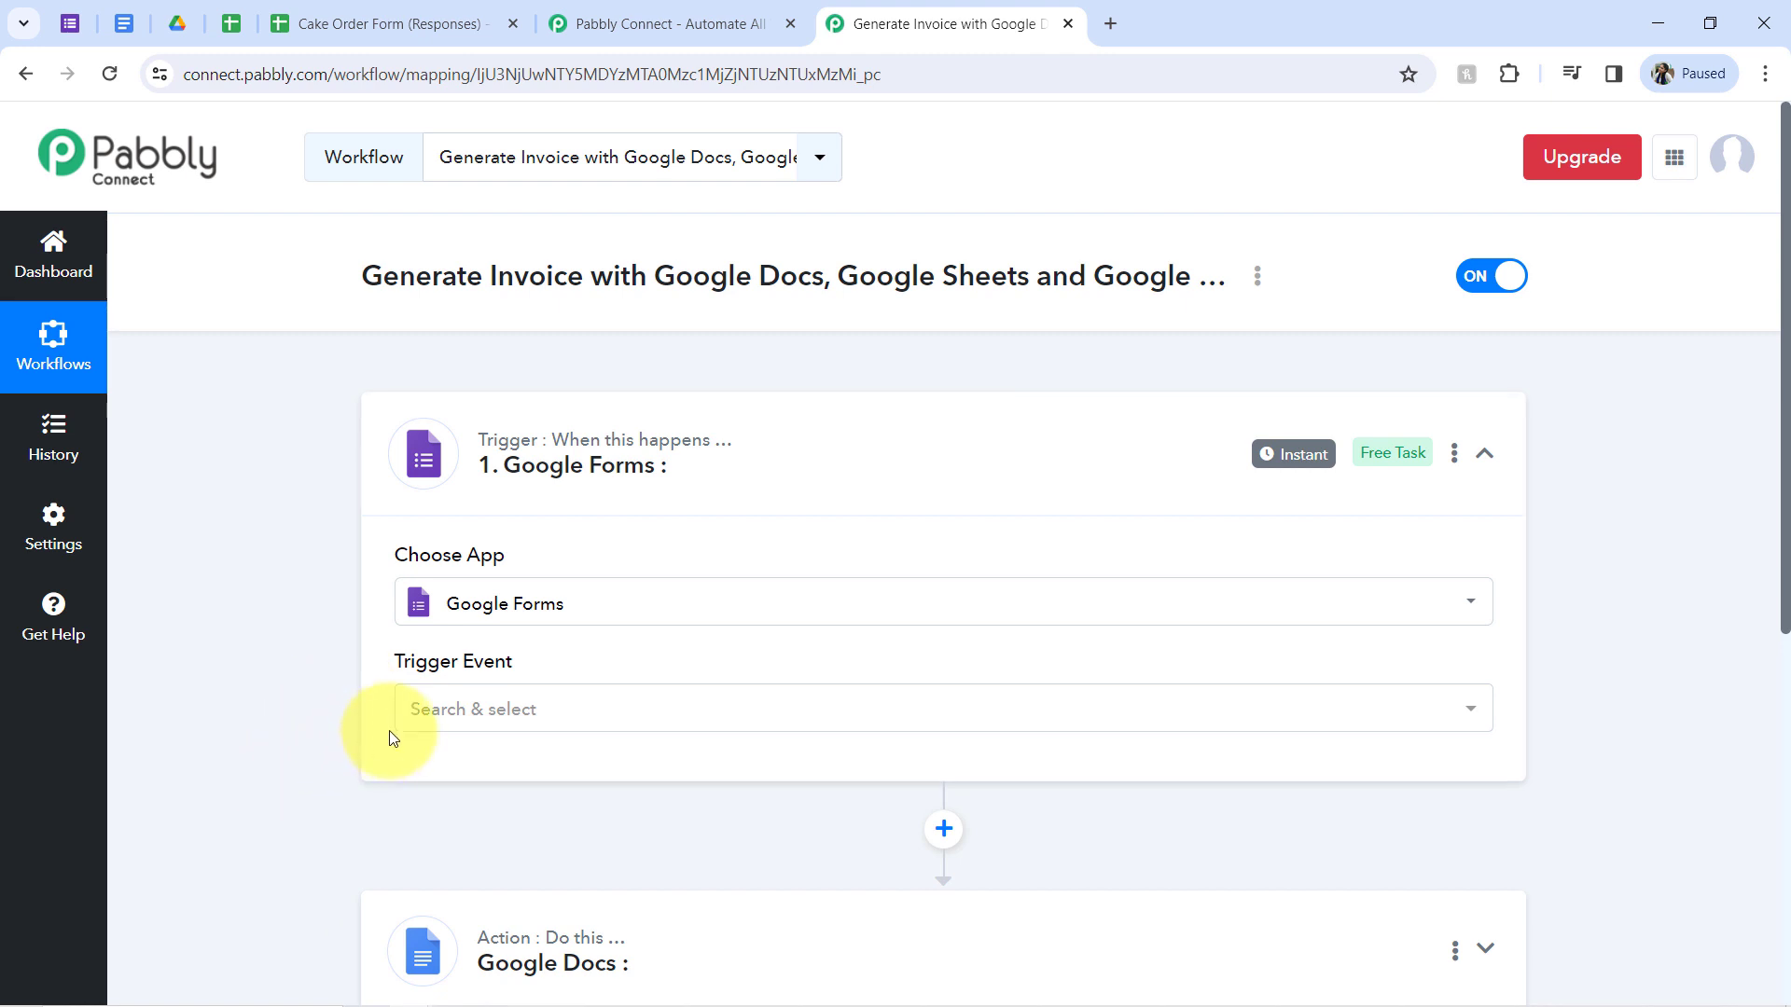
click(447, 714)
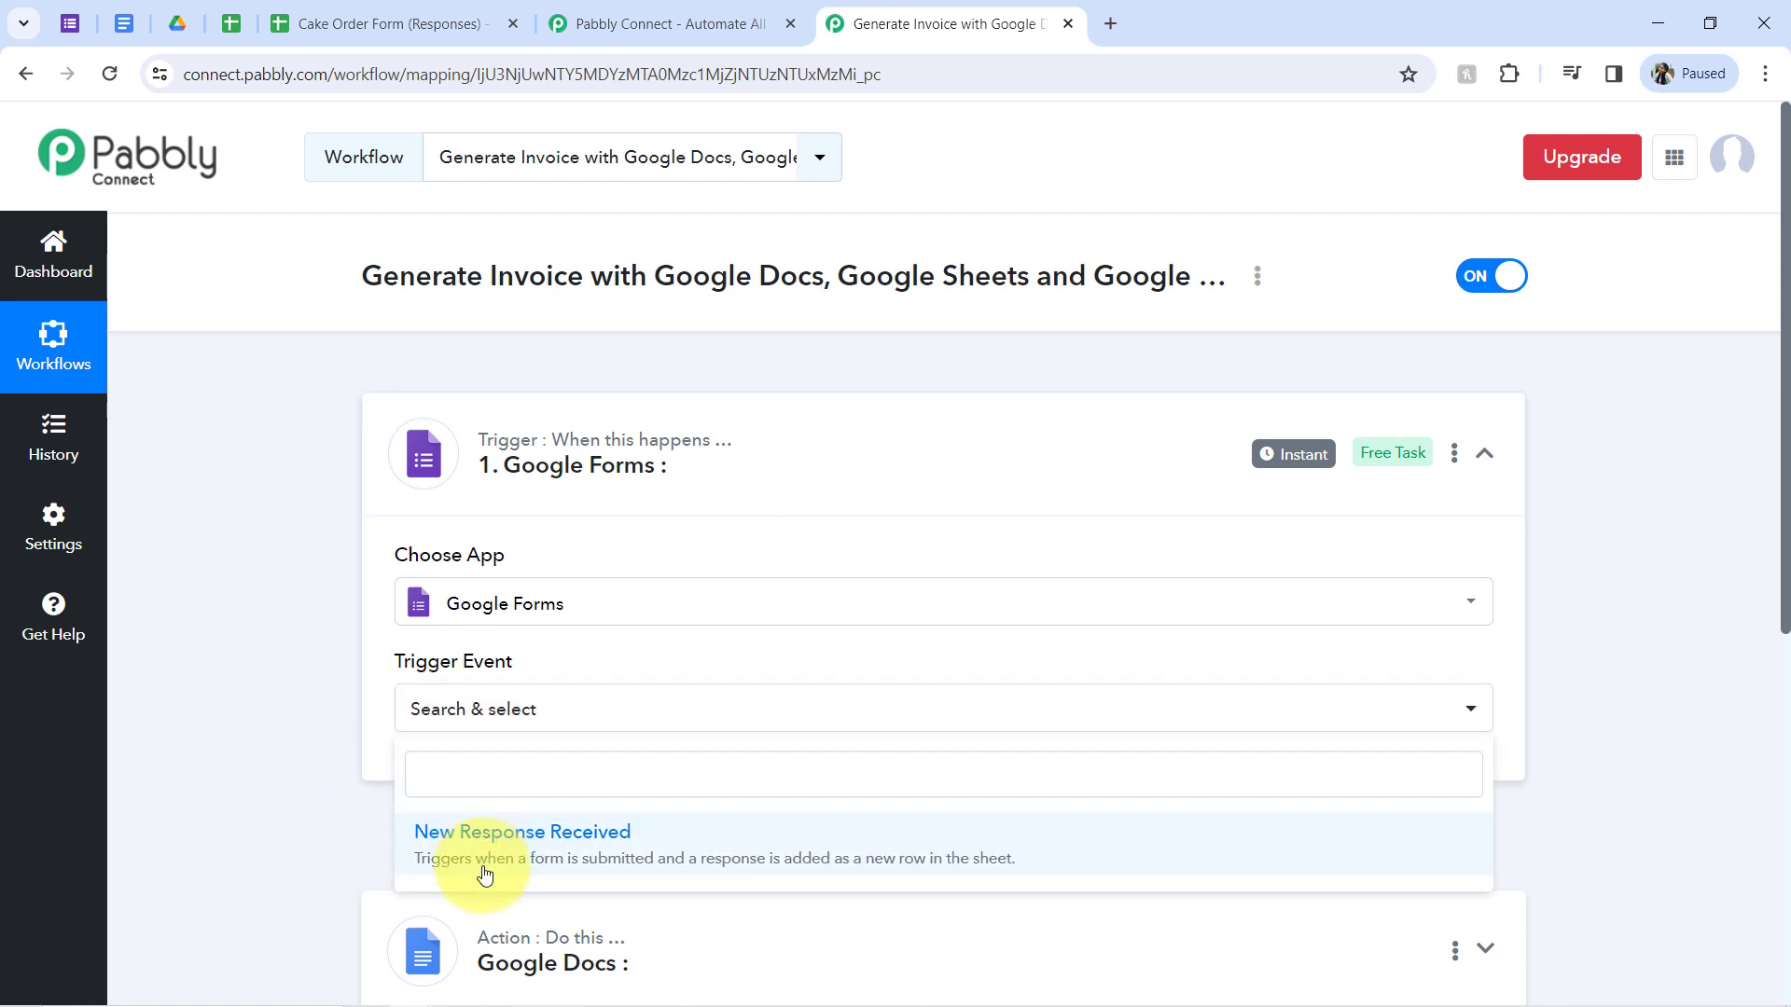
click(481, 849)
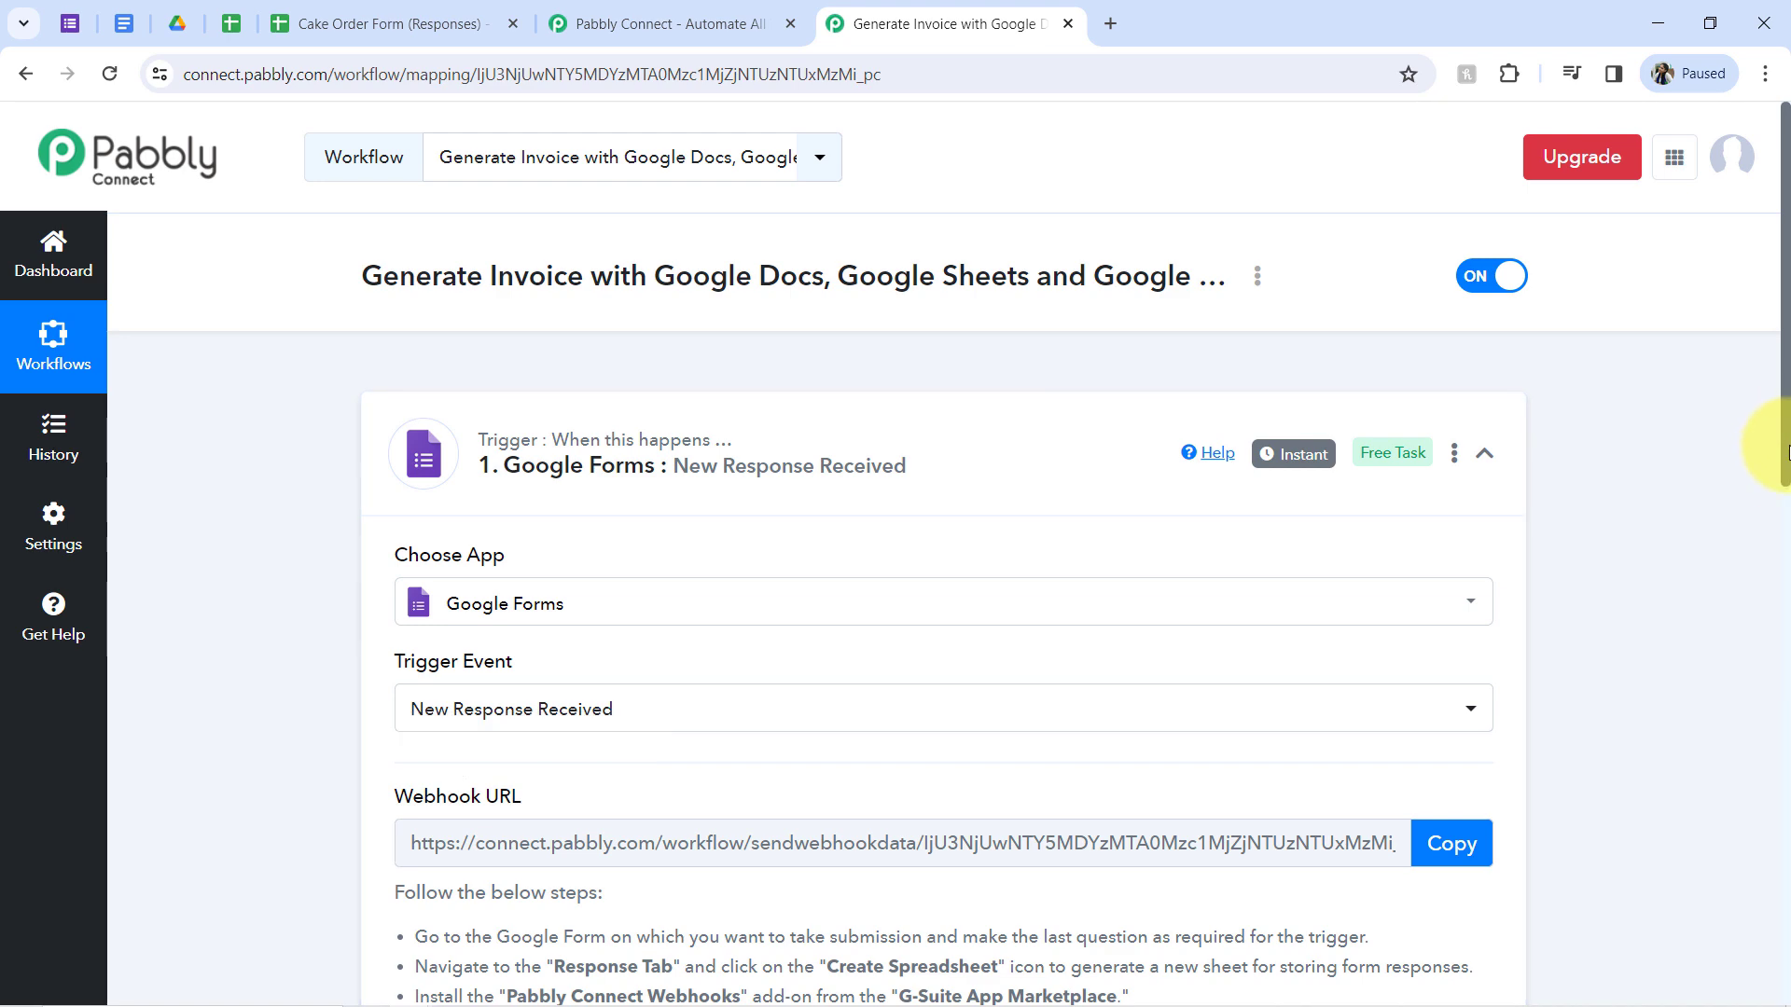
Step: Copy the Google Forms trigger's webhook URL and read the setup instructions beneath it
drag(1786, 448, 1785, 616)
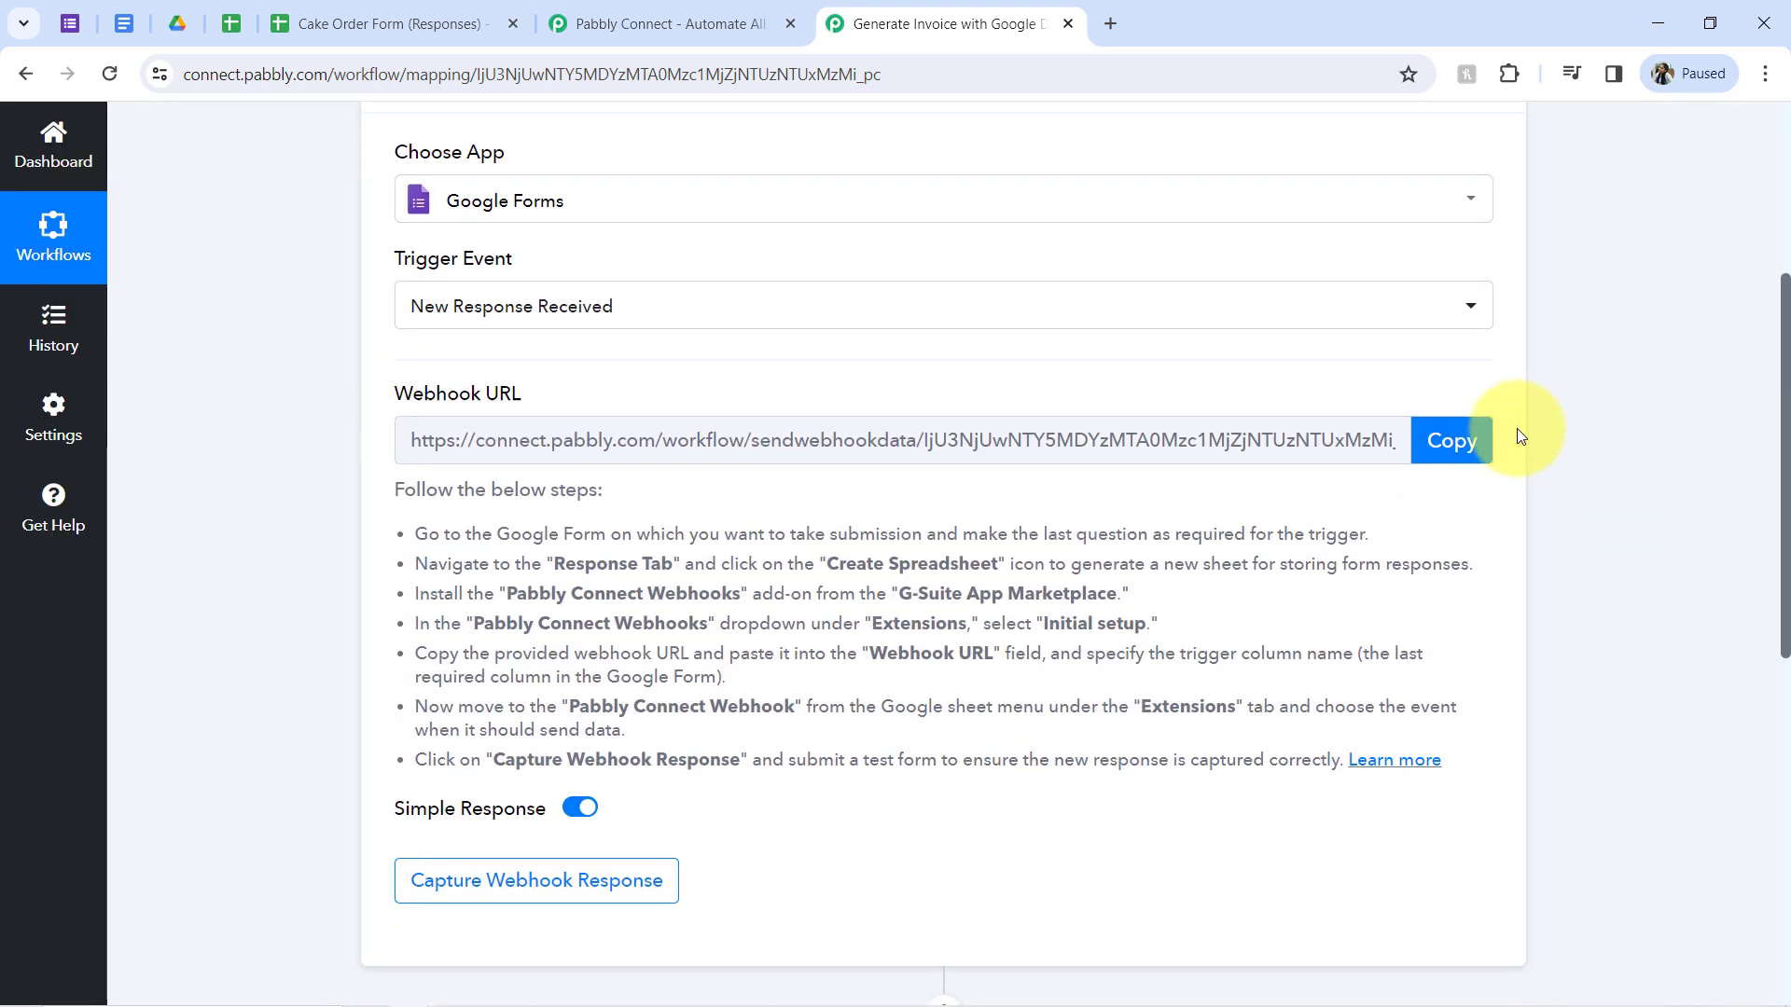
click(1443, 442)
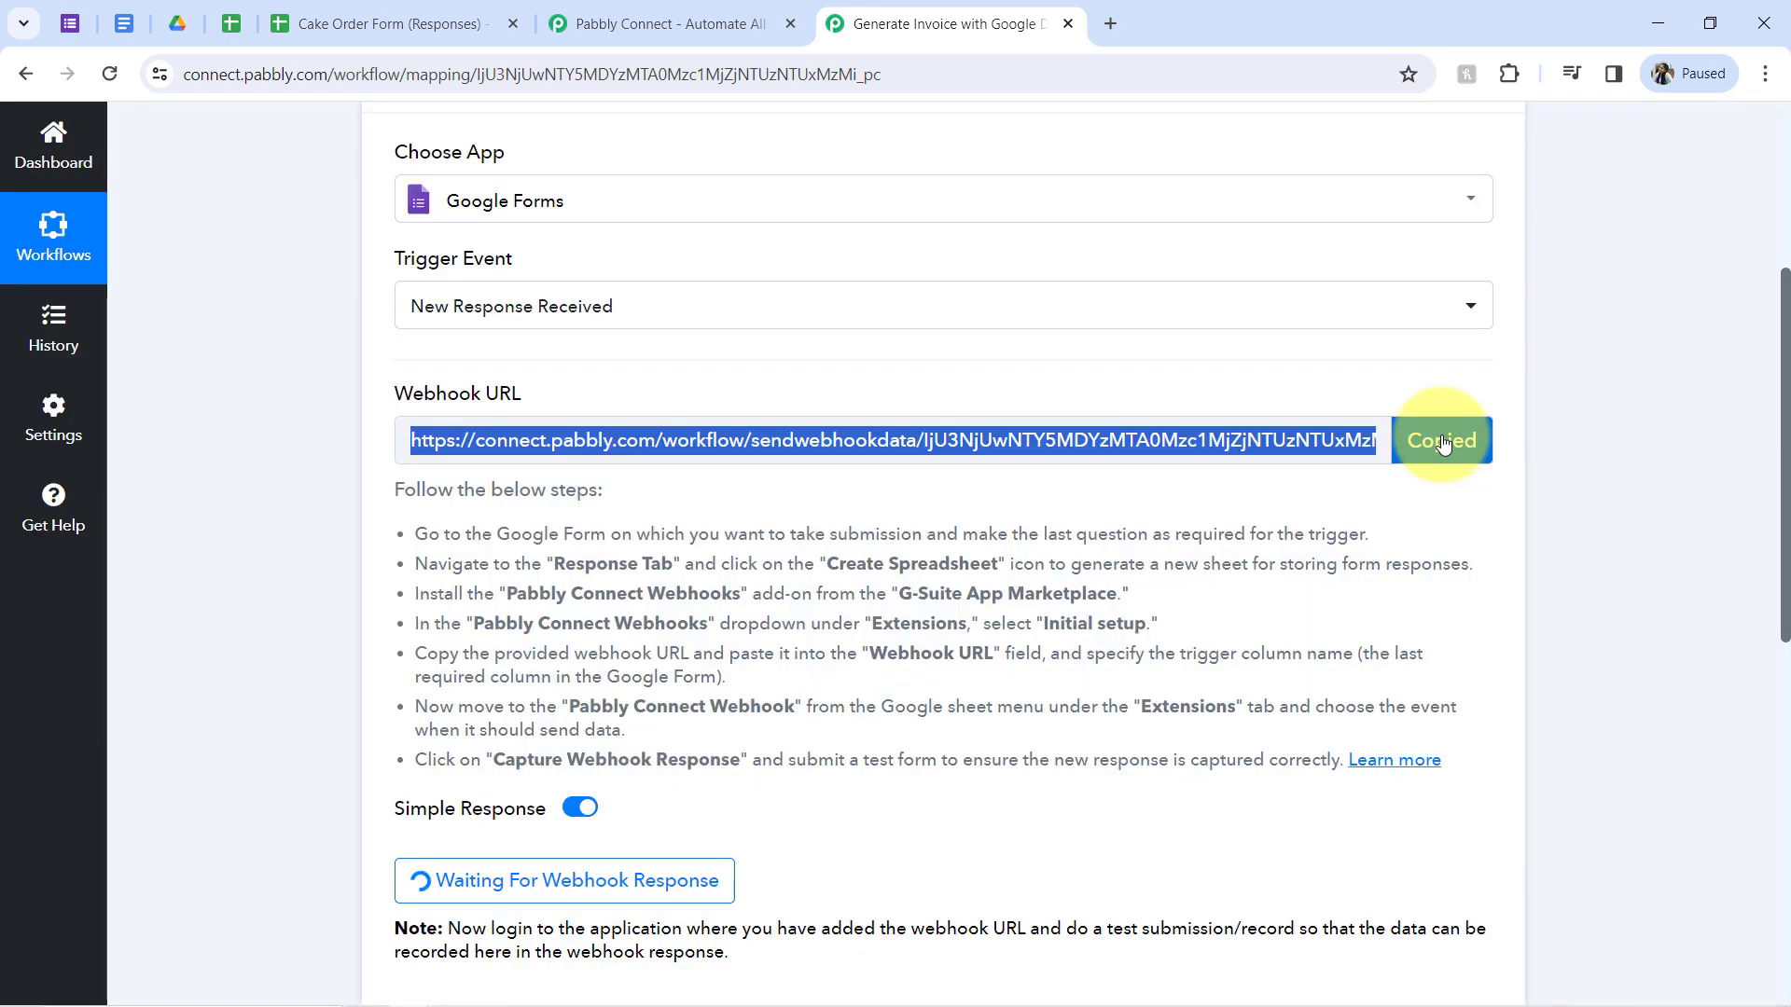
drag(490, 548, 555, 682)
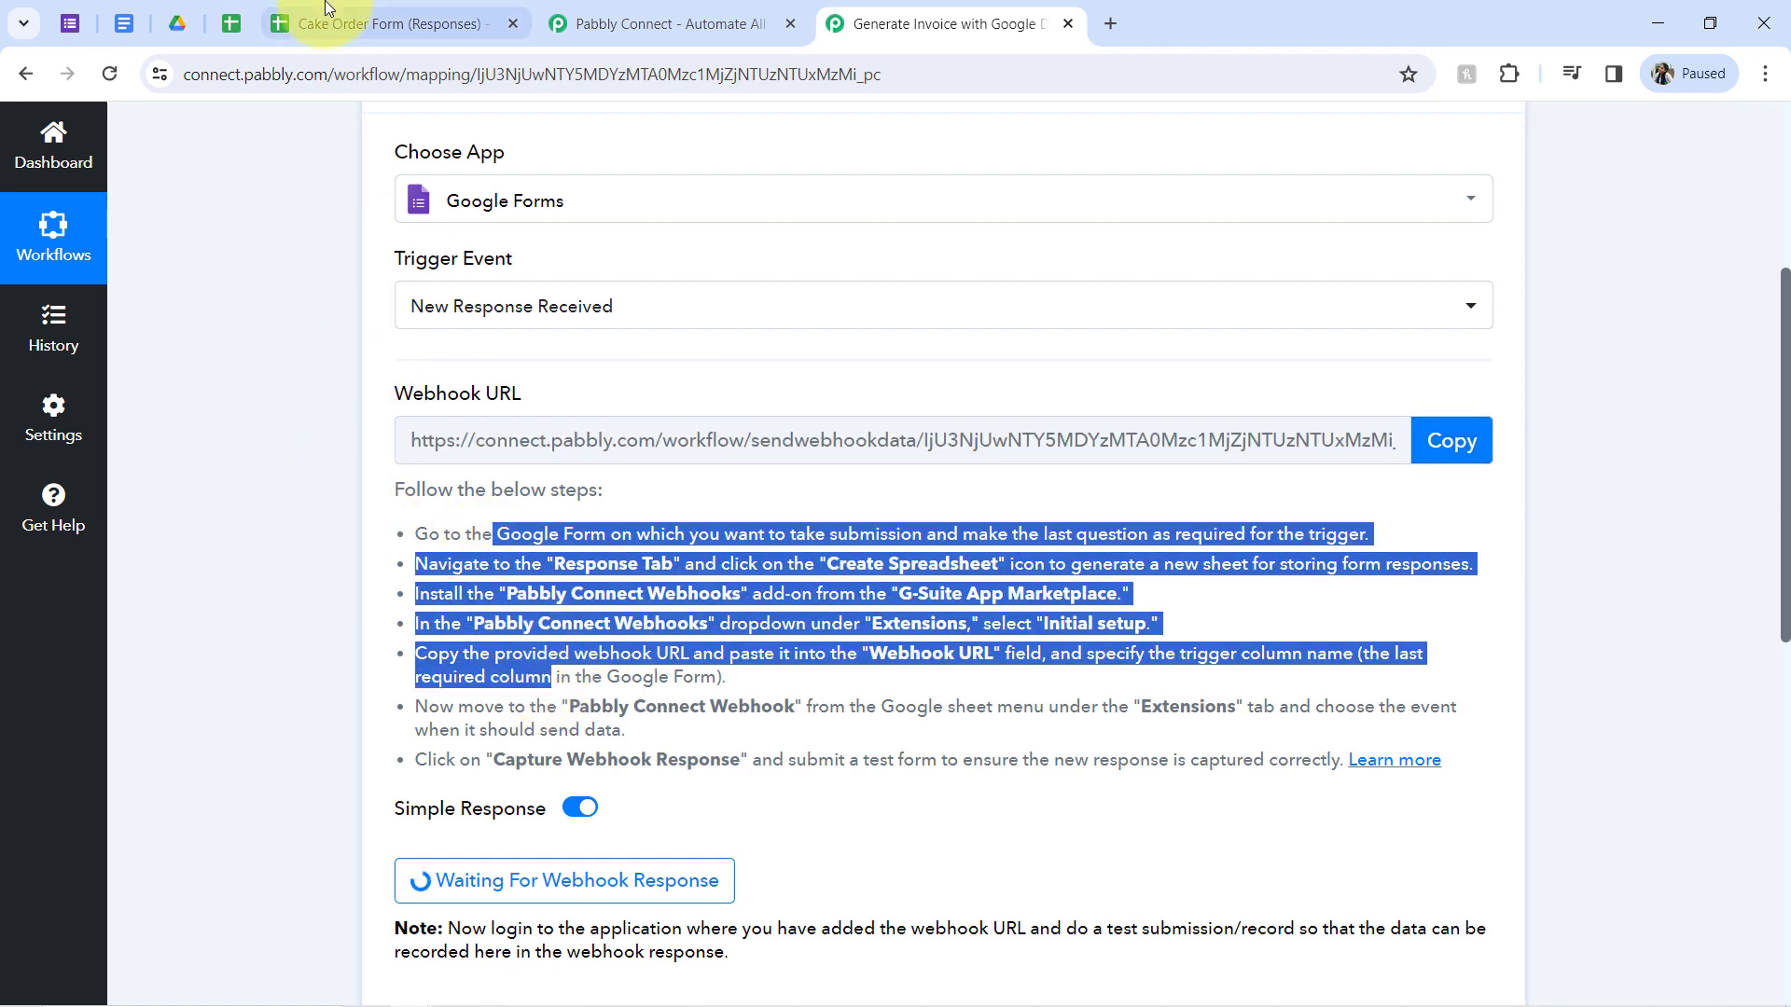
Step: Look up the Pabbly Connect Webhooks add-on in the Google Workspace Marketplace from the response spreadsheet, and close the marketplace
click(322, 31)
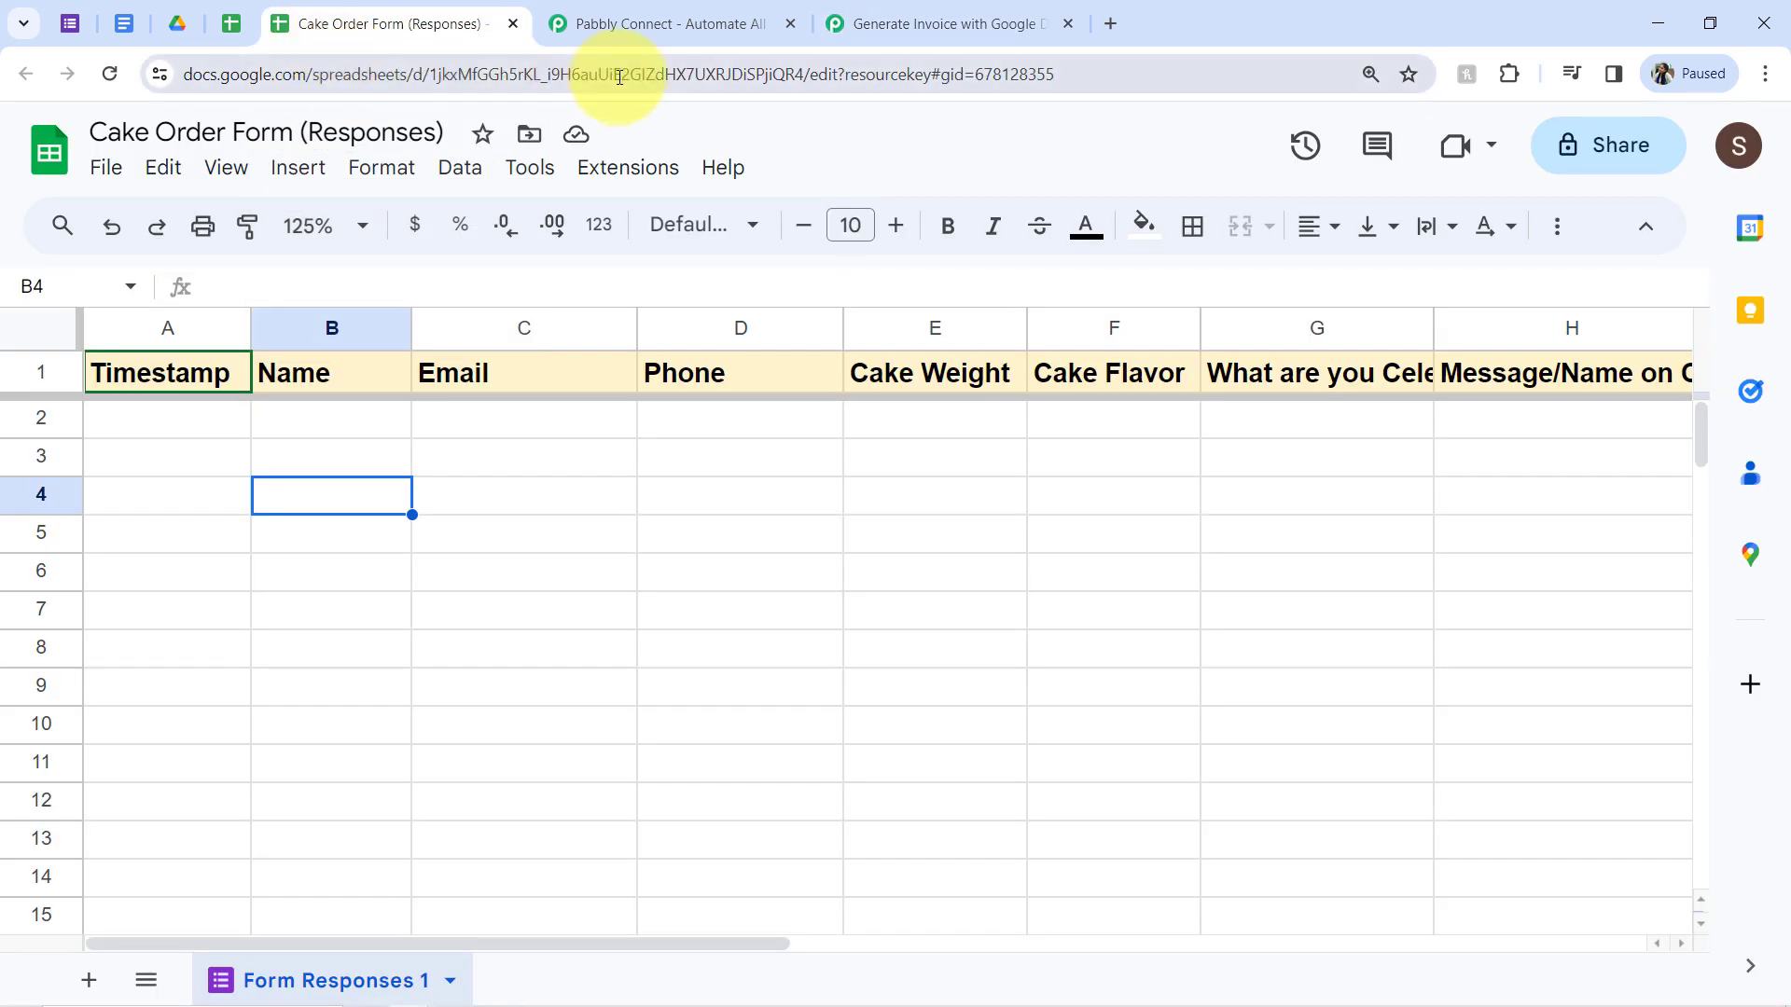
click(629, 172)
mouse_move(640, 219)
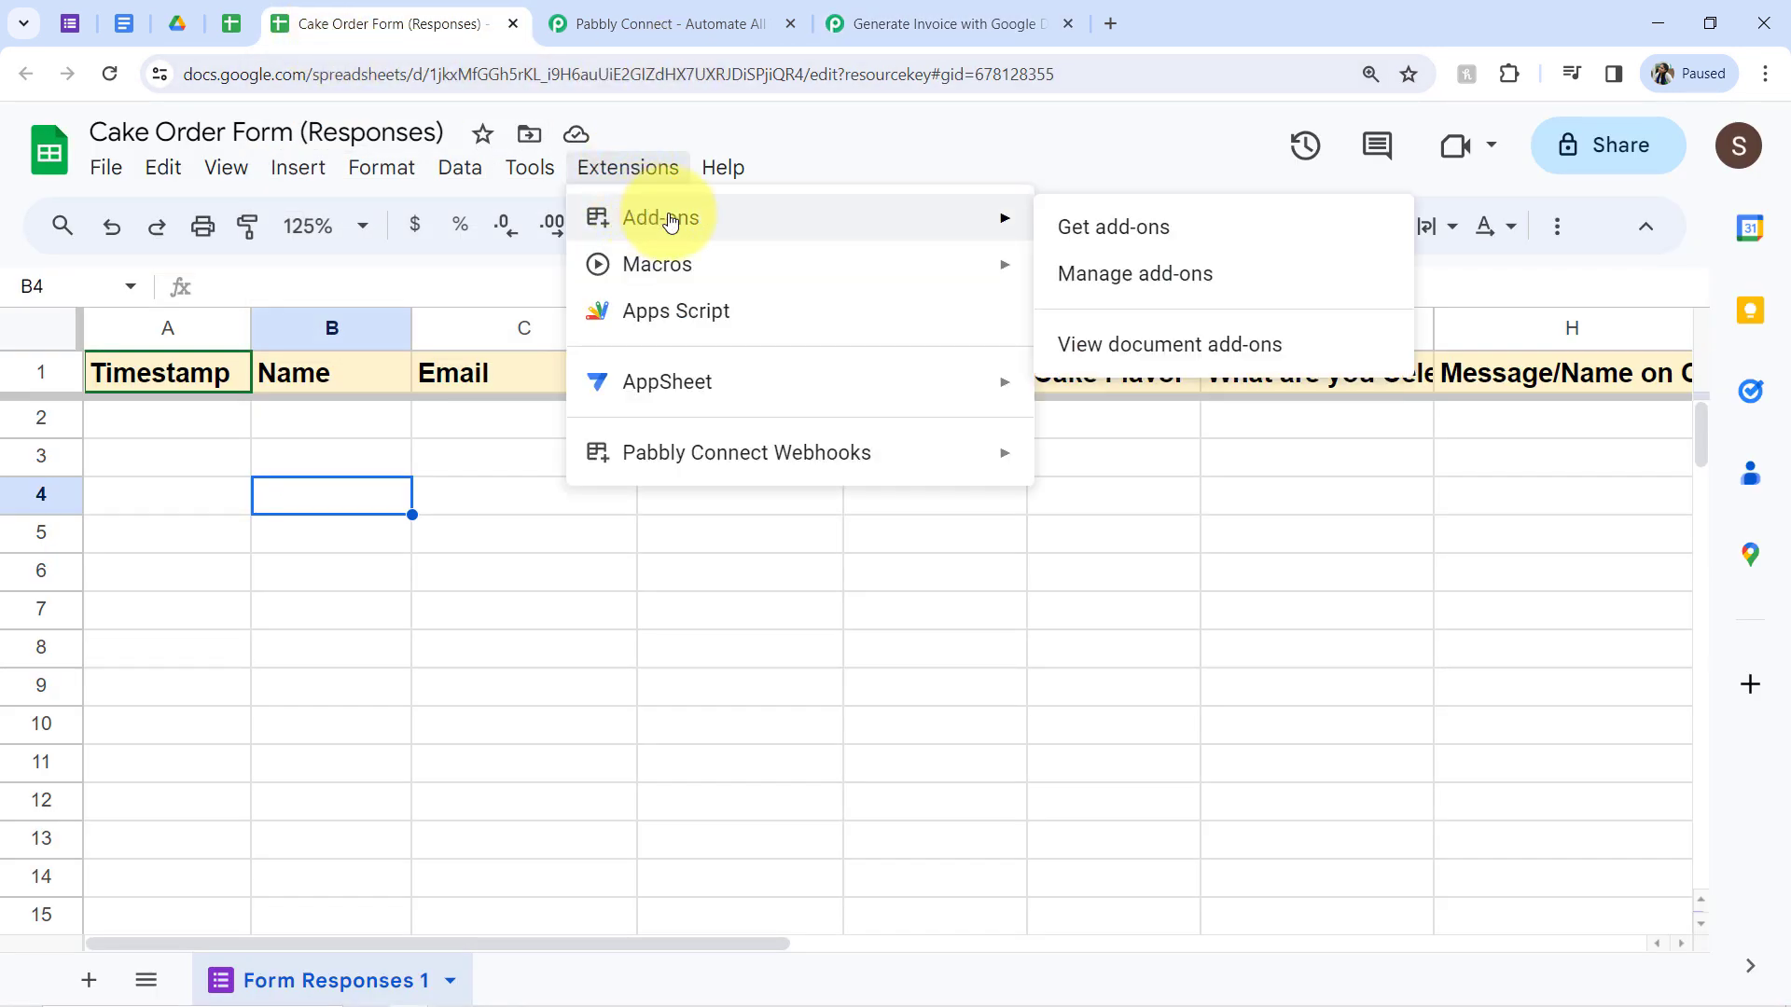
click(1093, 241)
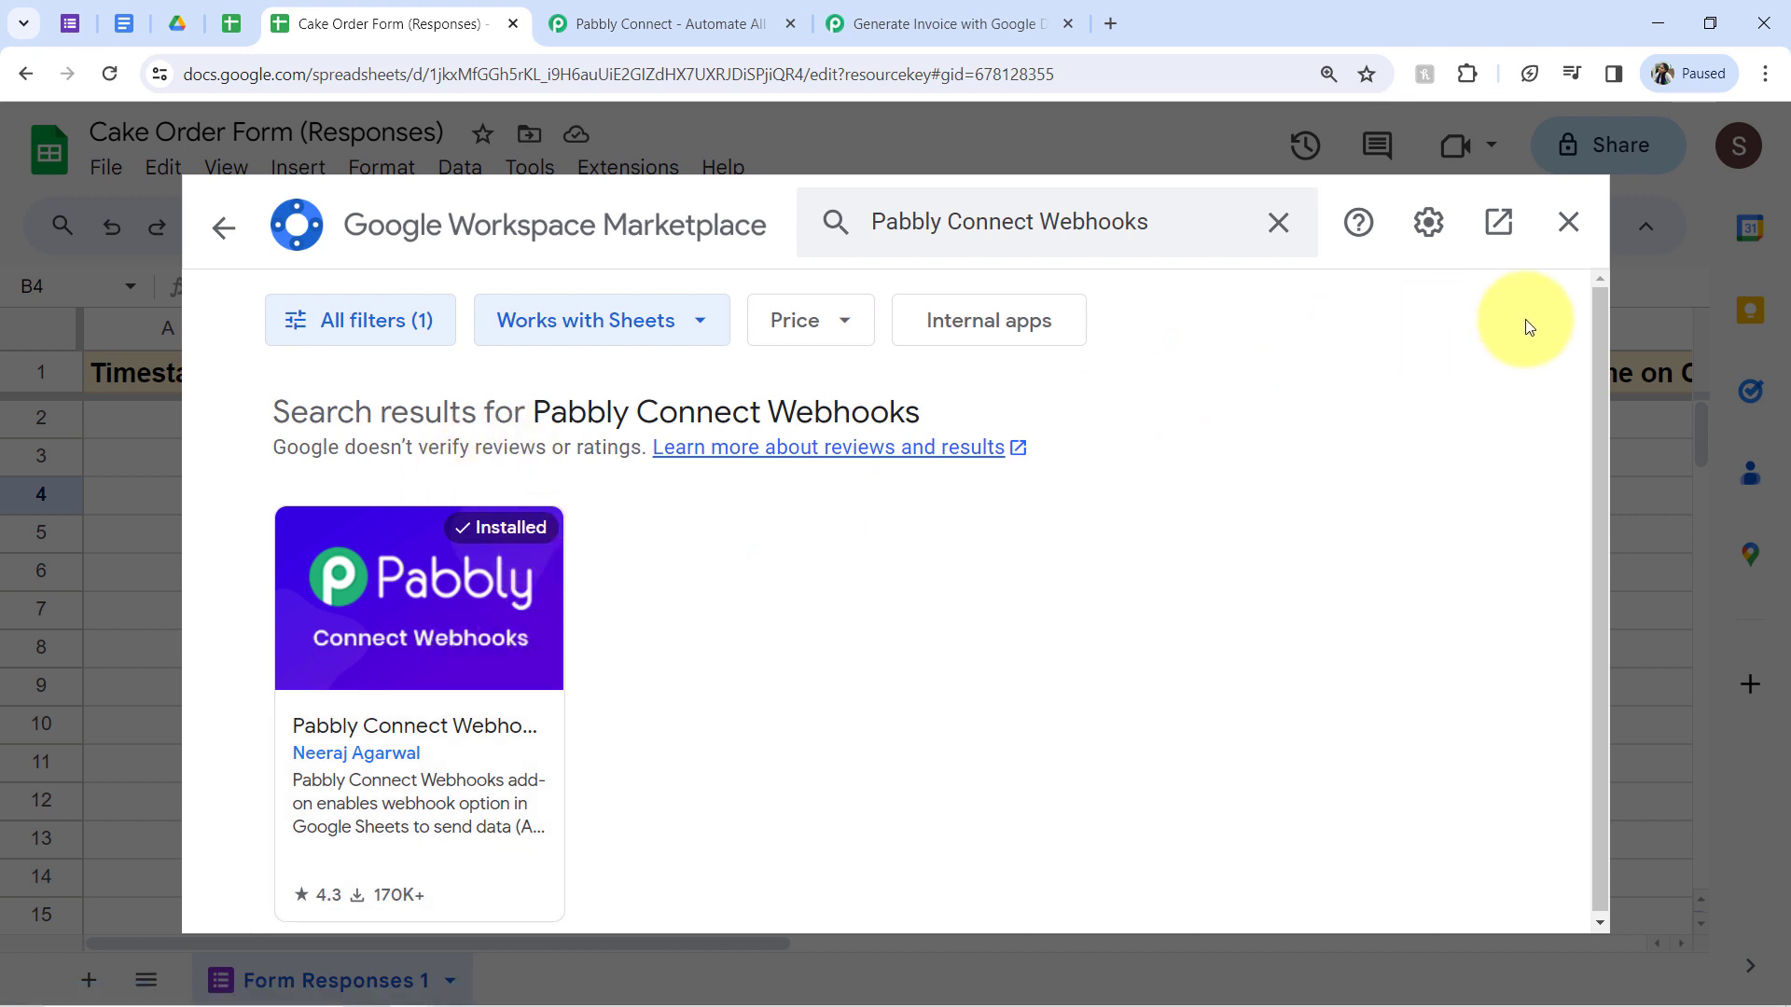
click(1567, 224)
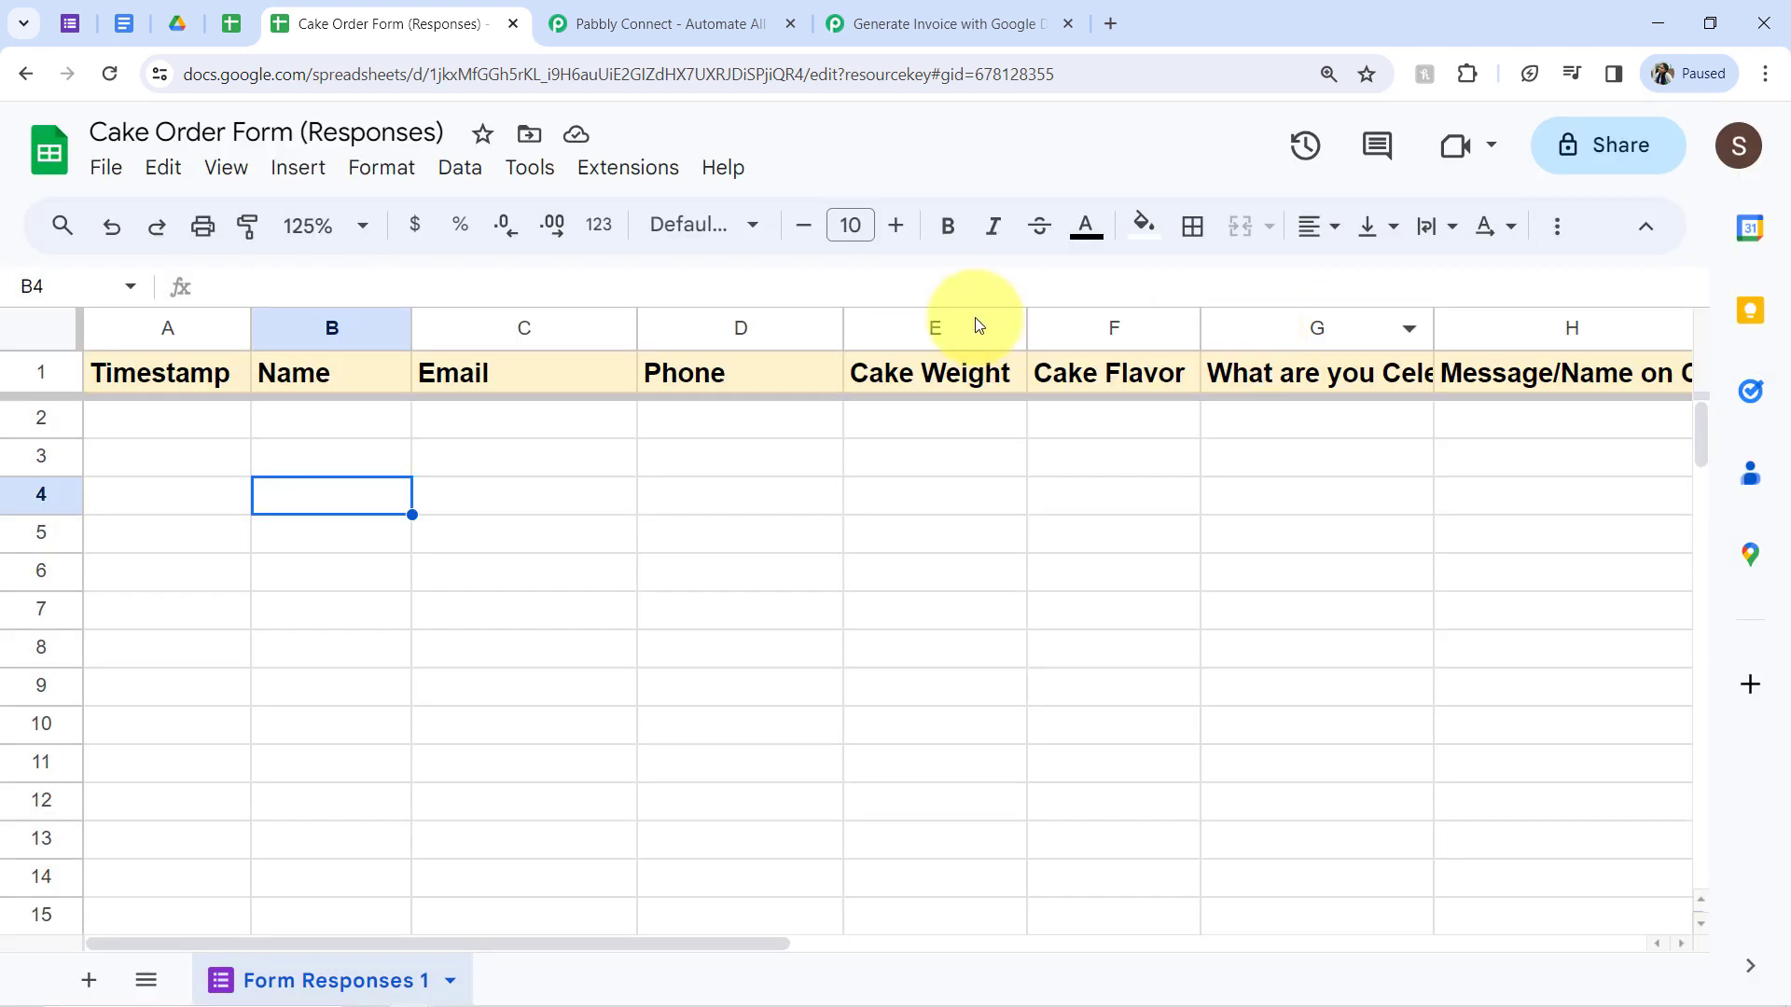
Step: Open the Initial Setup dialog of the Pabbly Connect Webhooks add-on in the response spreadsheet
click(639, 177)
mouse_move(917, 453)
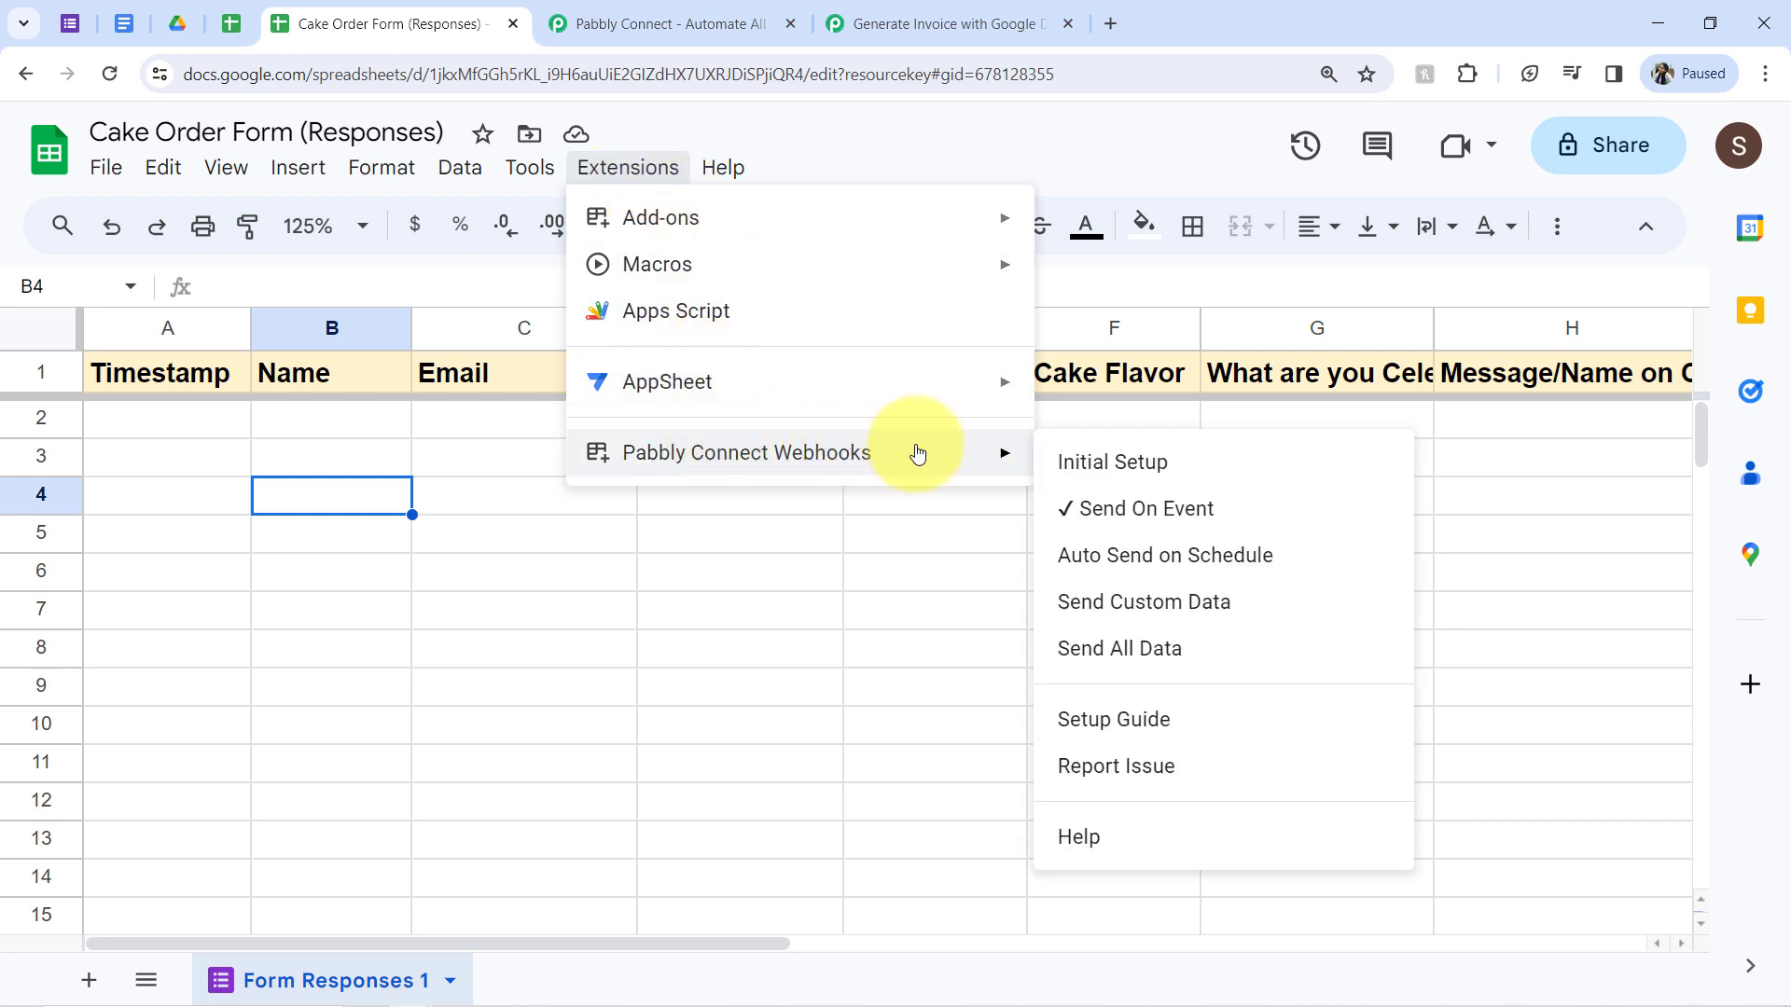
click(1075, 481)
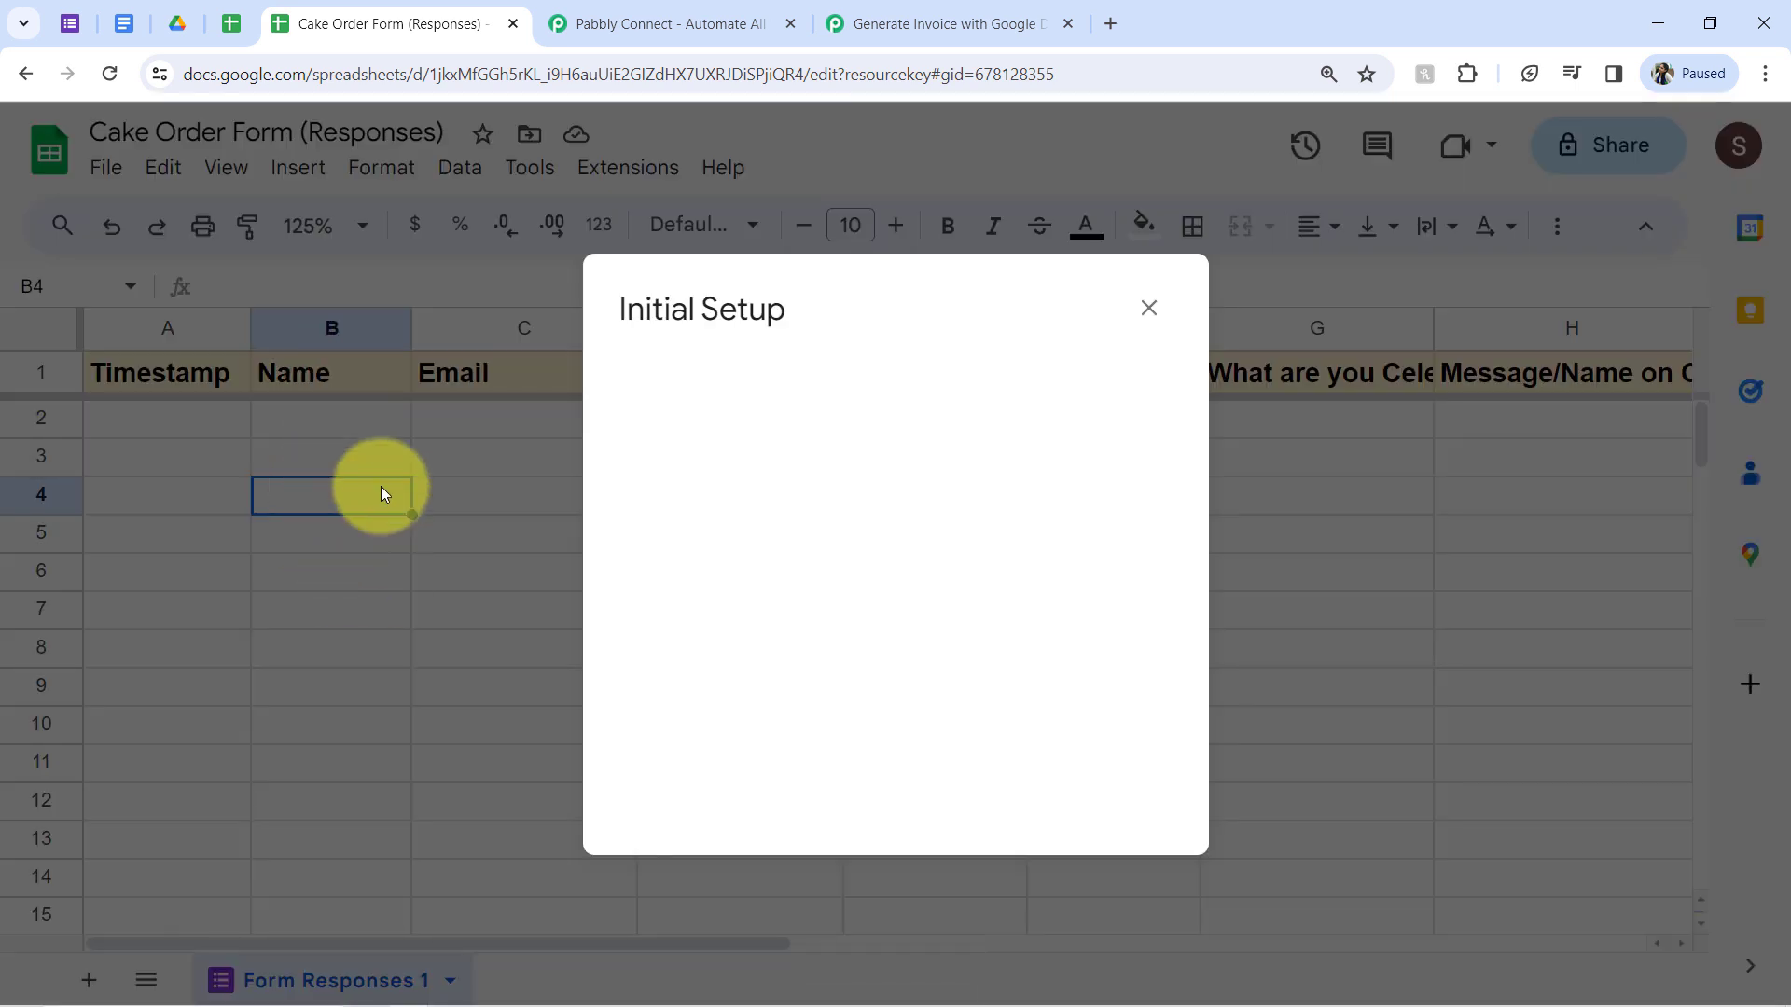
Step: Copy the webhook URL again from the Pabbly Connect trigger, paste it into the Initial Setup's Webhook URL, and clear the trigger column
click(914, 24)
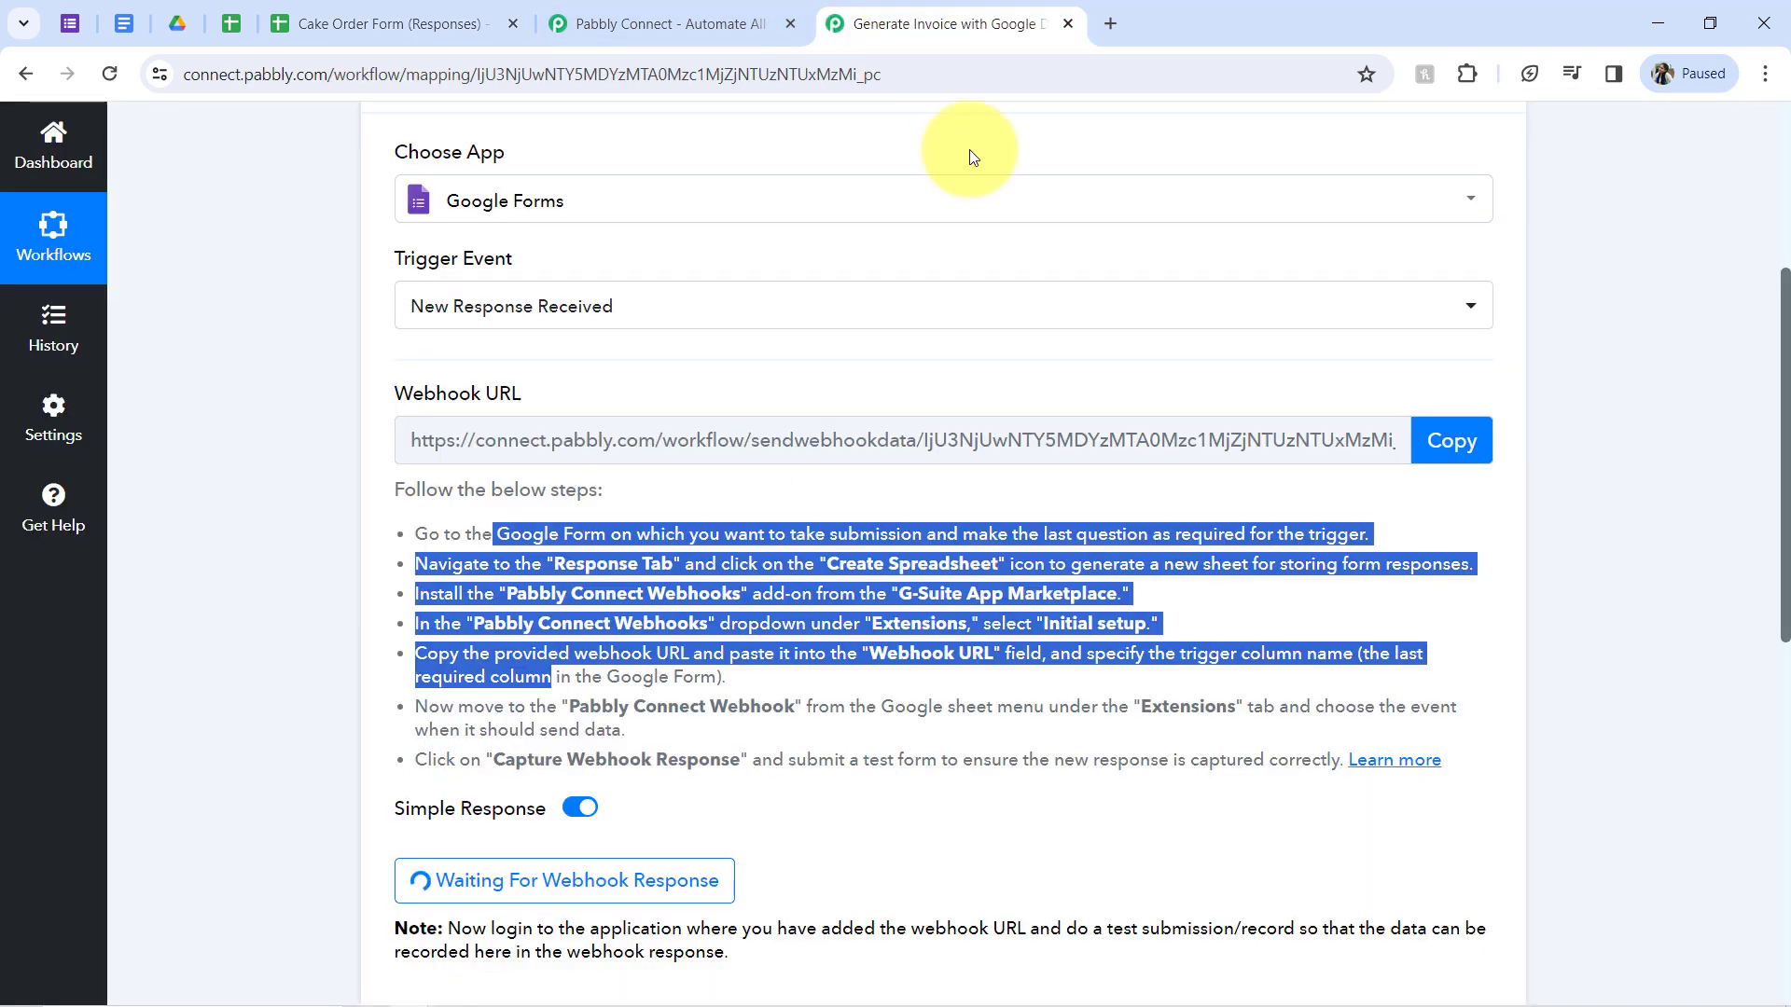
click(1433, 442)
click(401, 24)
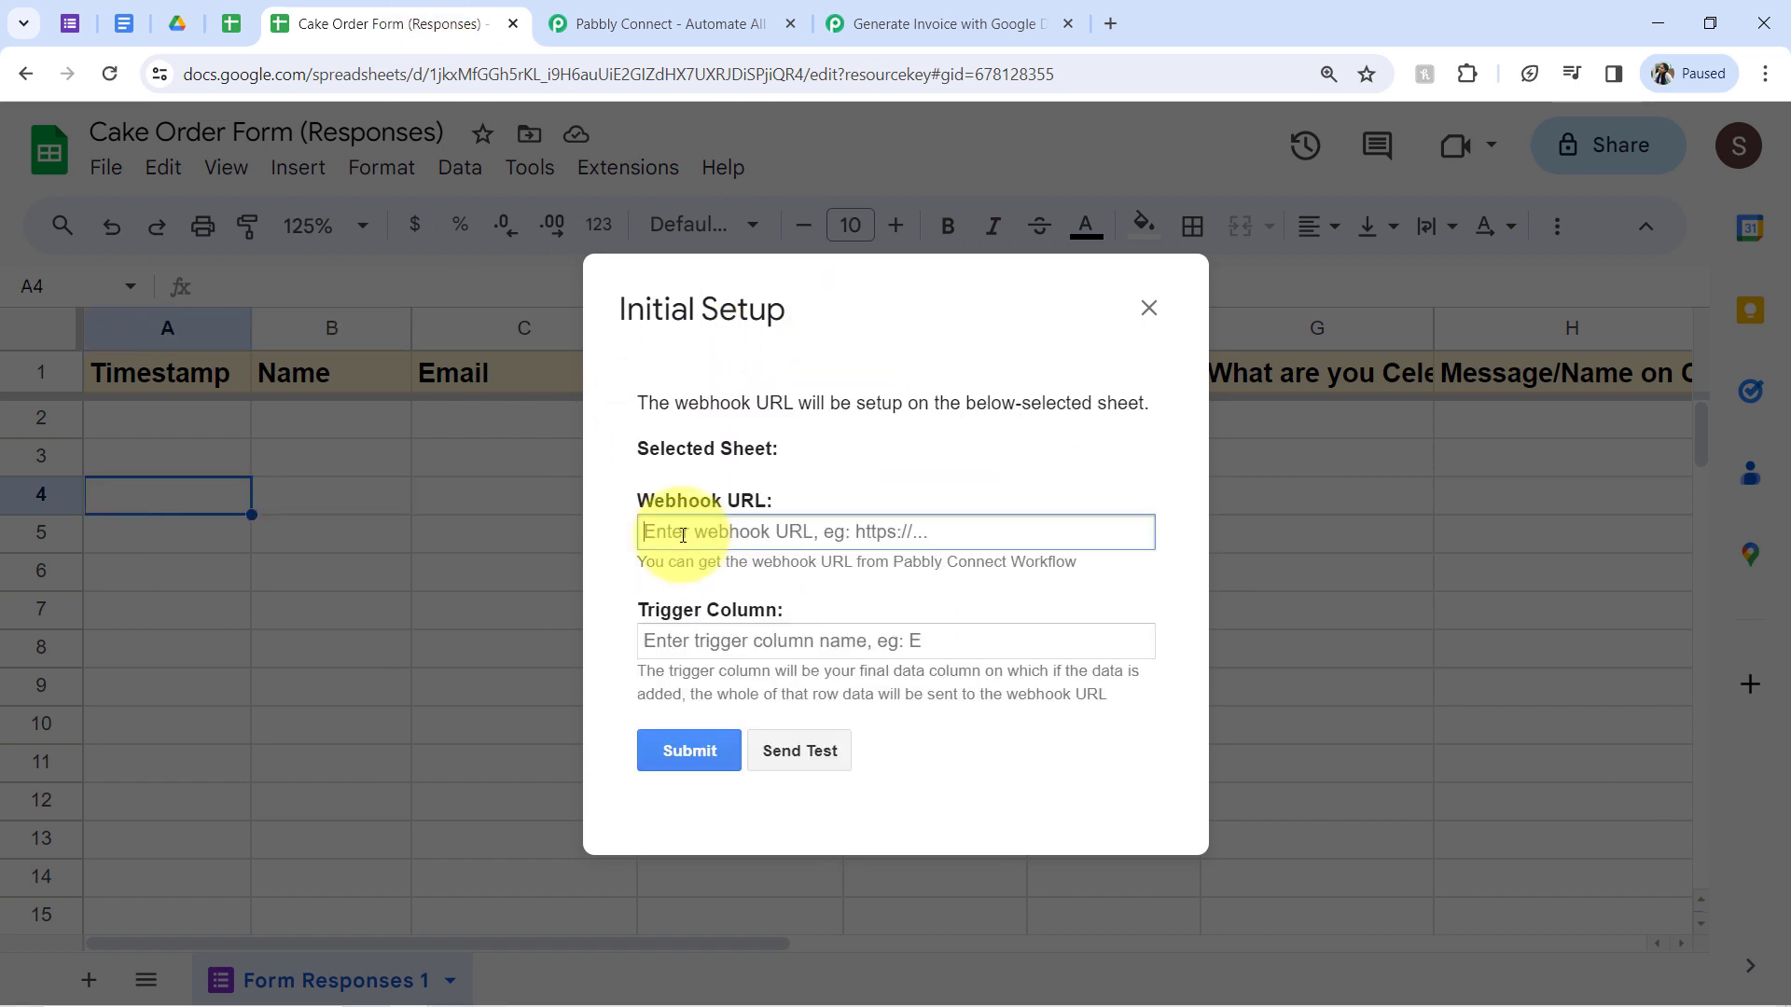
key(ctrl+v)
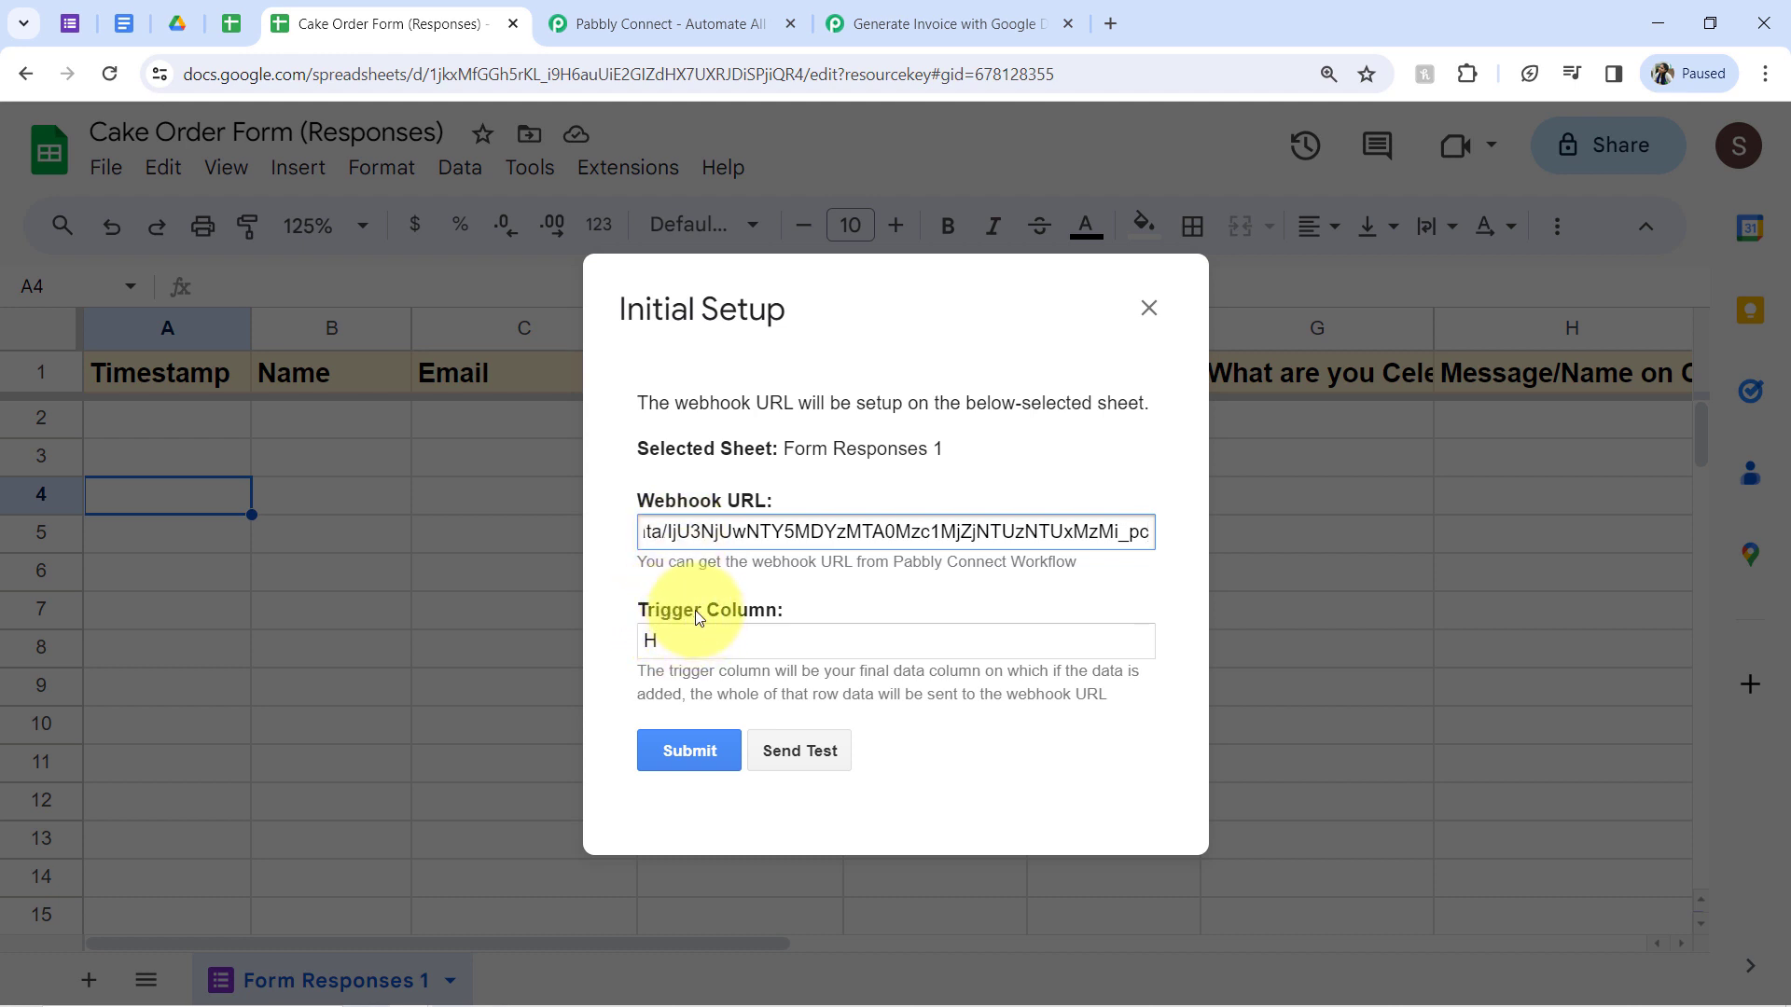
drag(691, 672, 1028, 694)
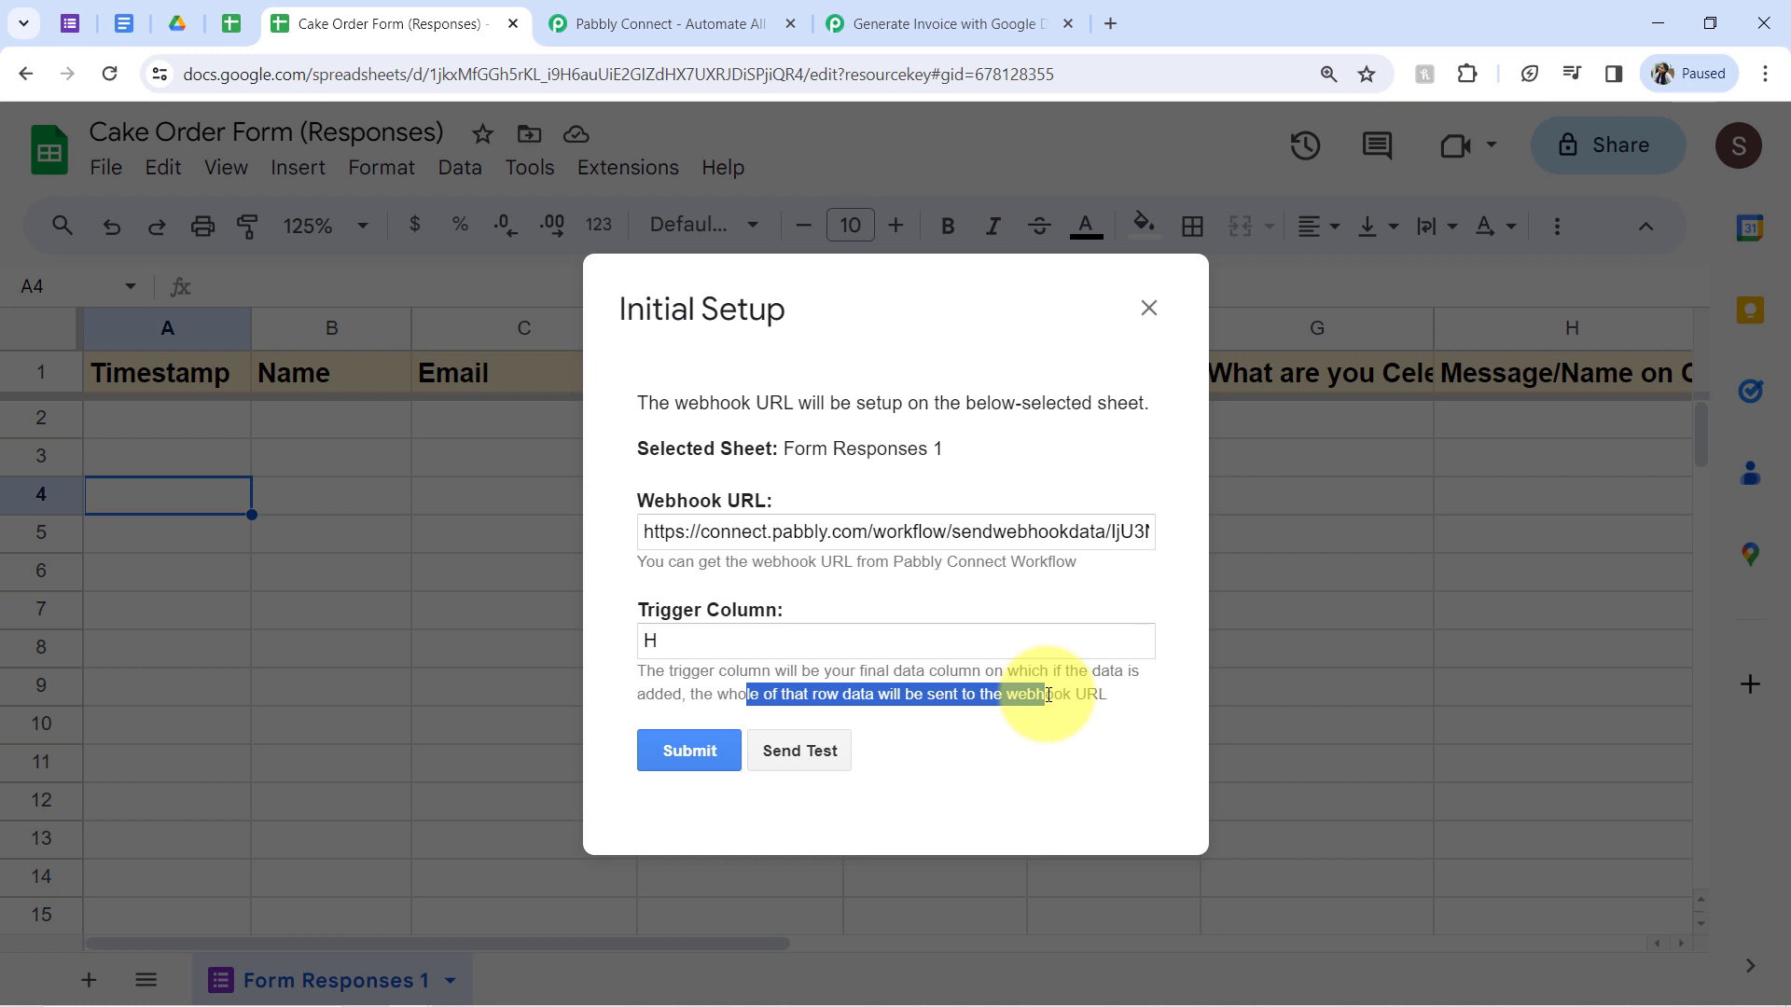
click(668, 643)
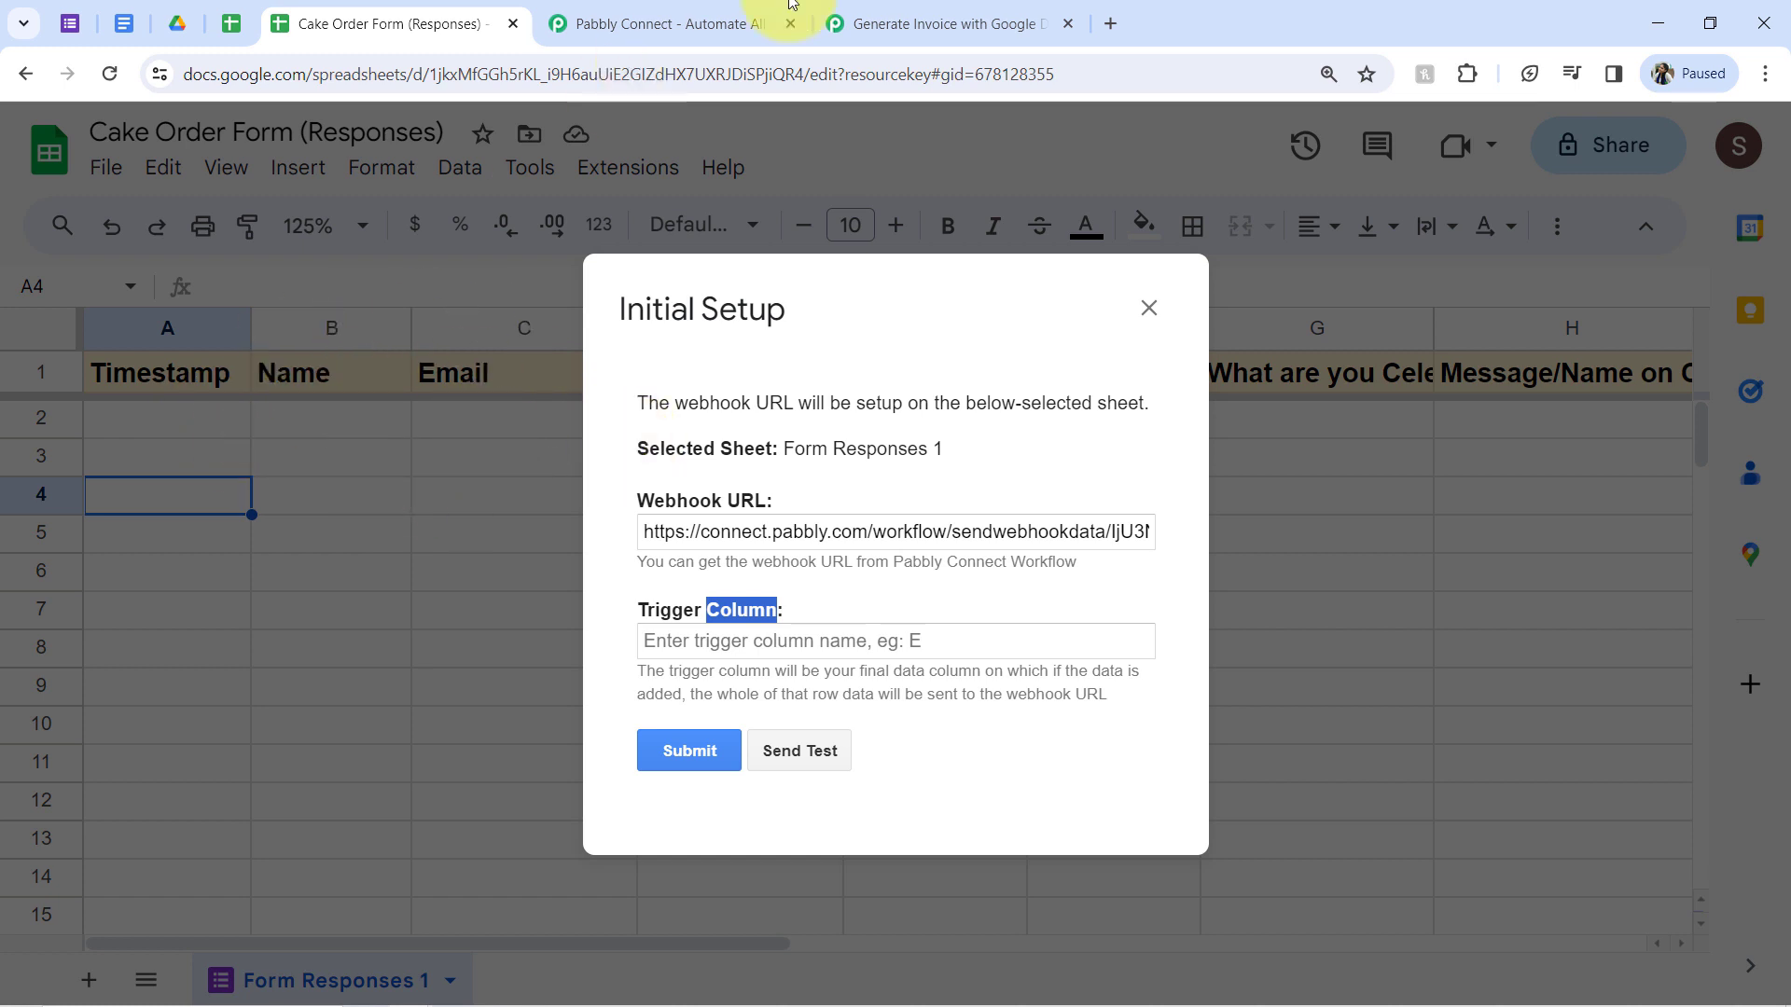
Step: Review the Cake Order Form's questions in Google Forms and return to the Initial Setup dialog in the response spreadsheet
click(867, 20)
click(438, 20)
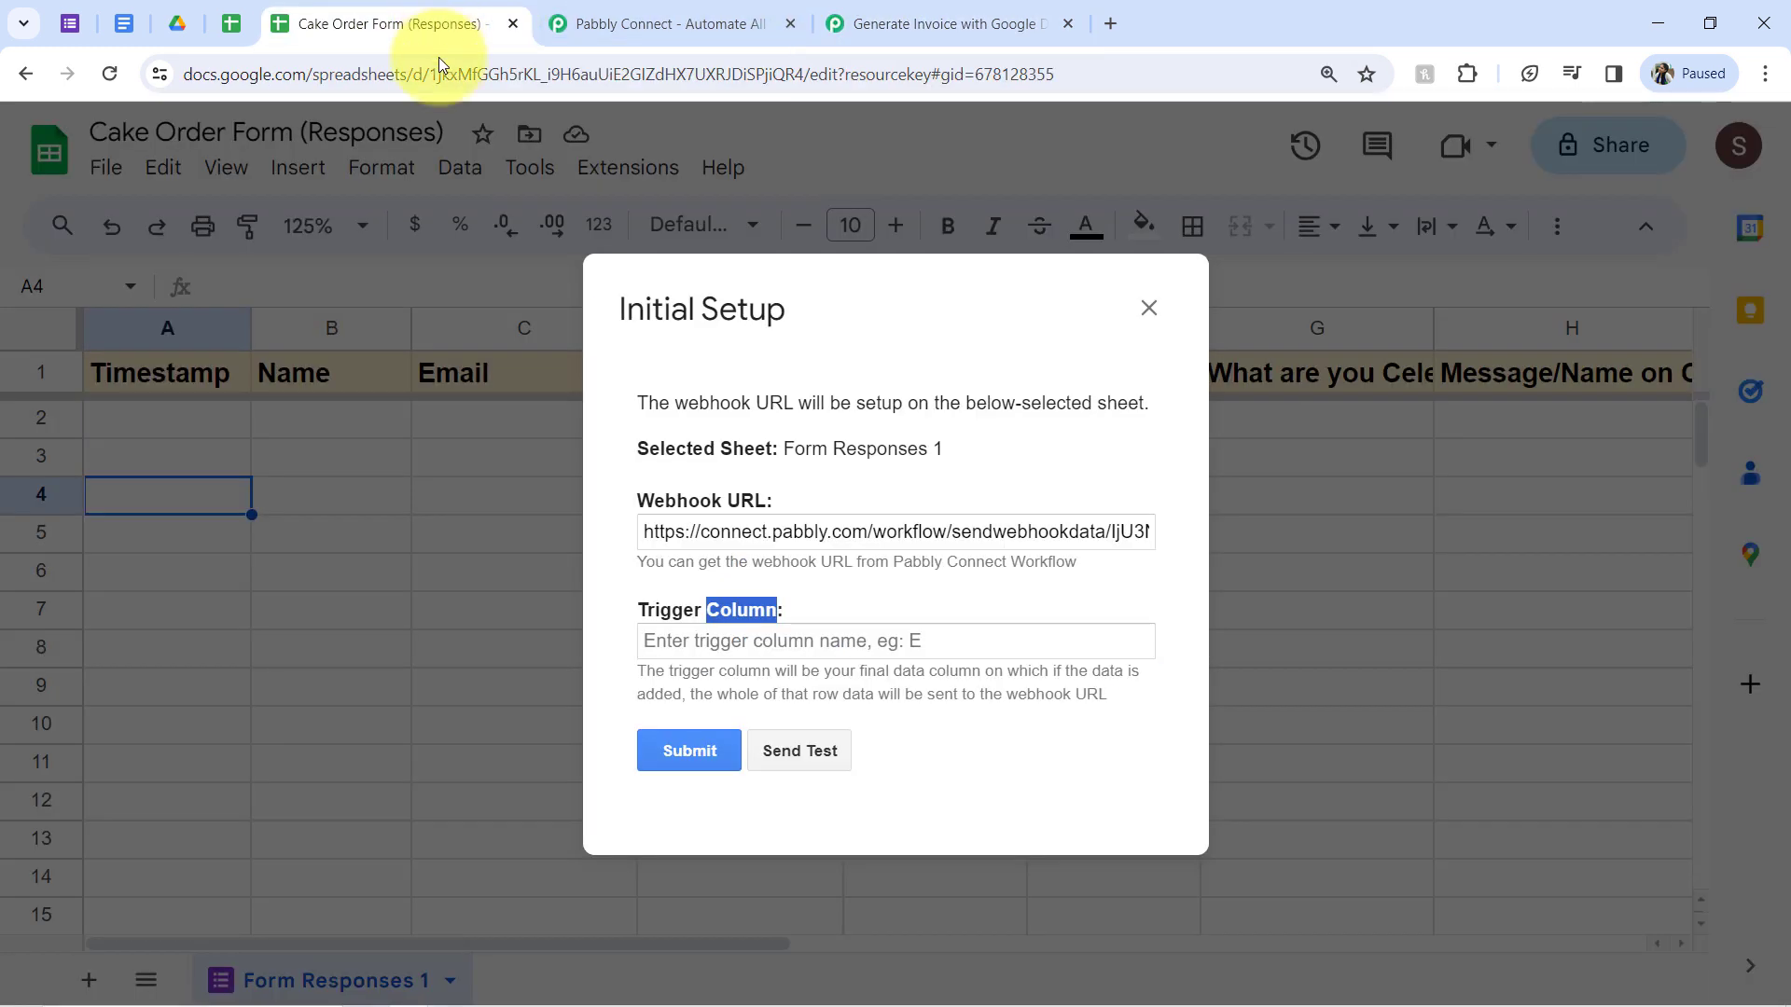
click(70, 23)
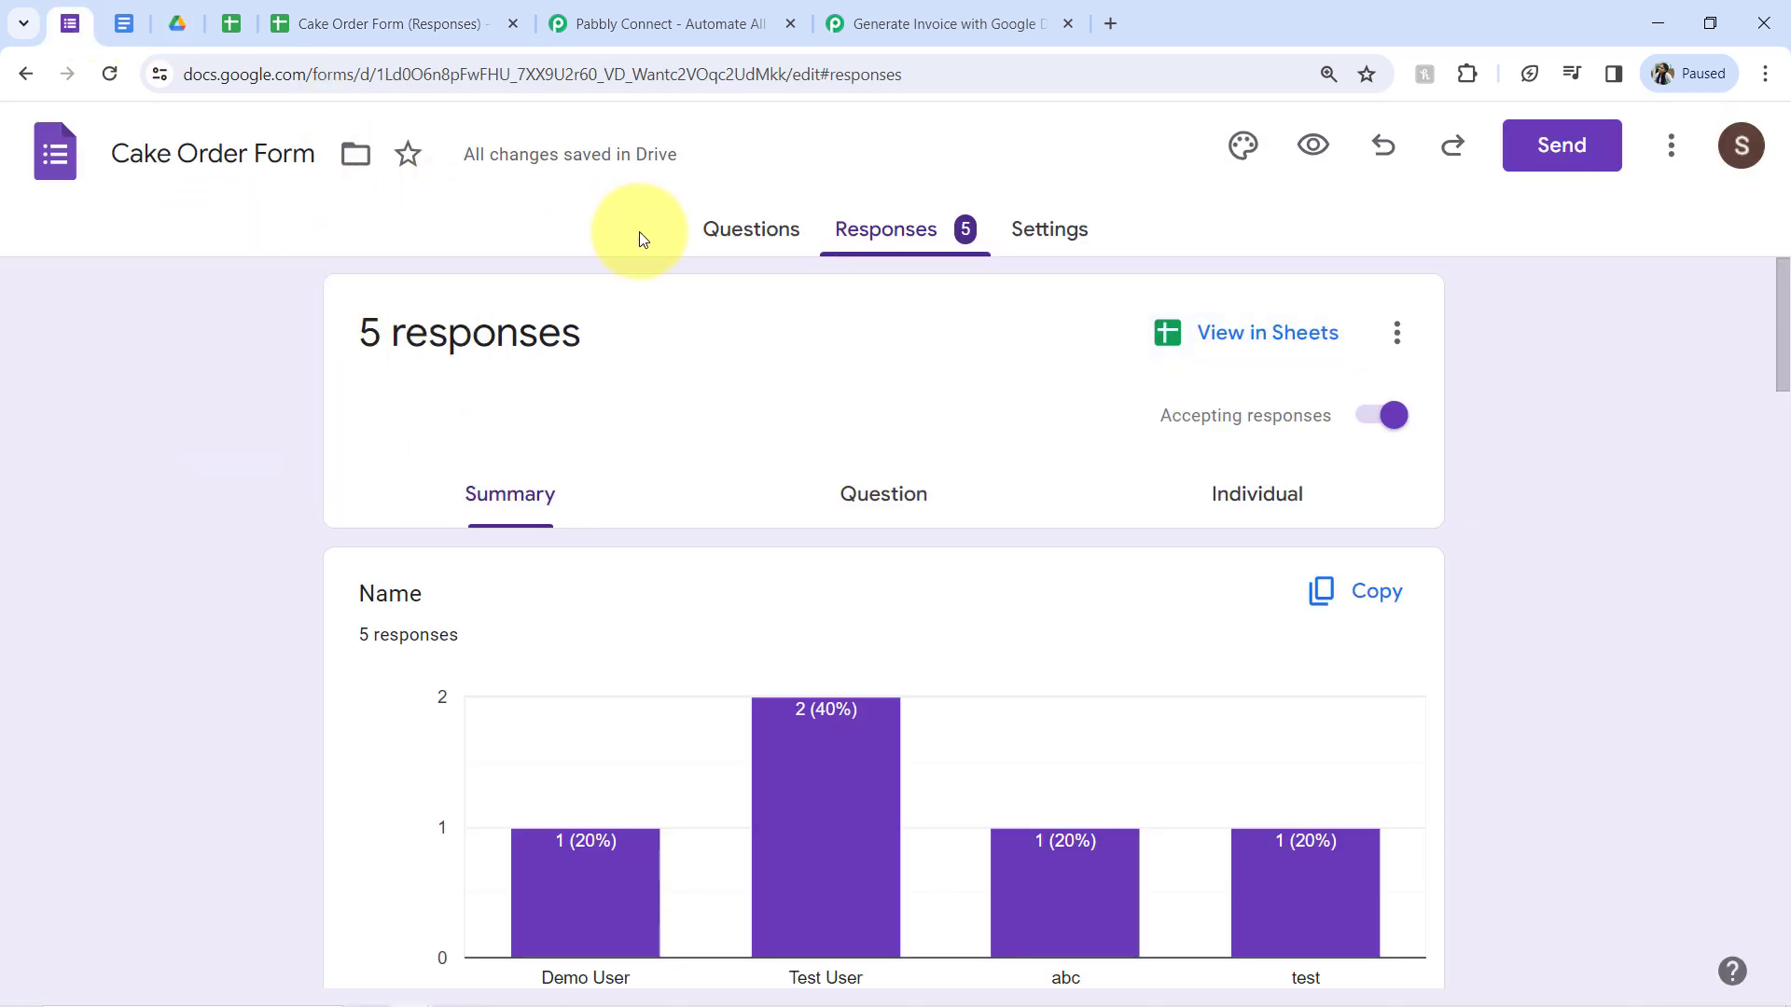
click(709, 234)
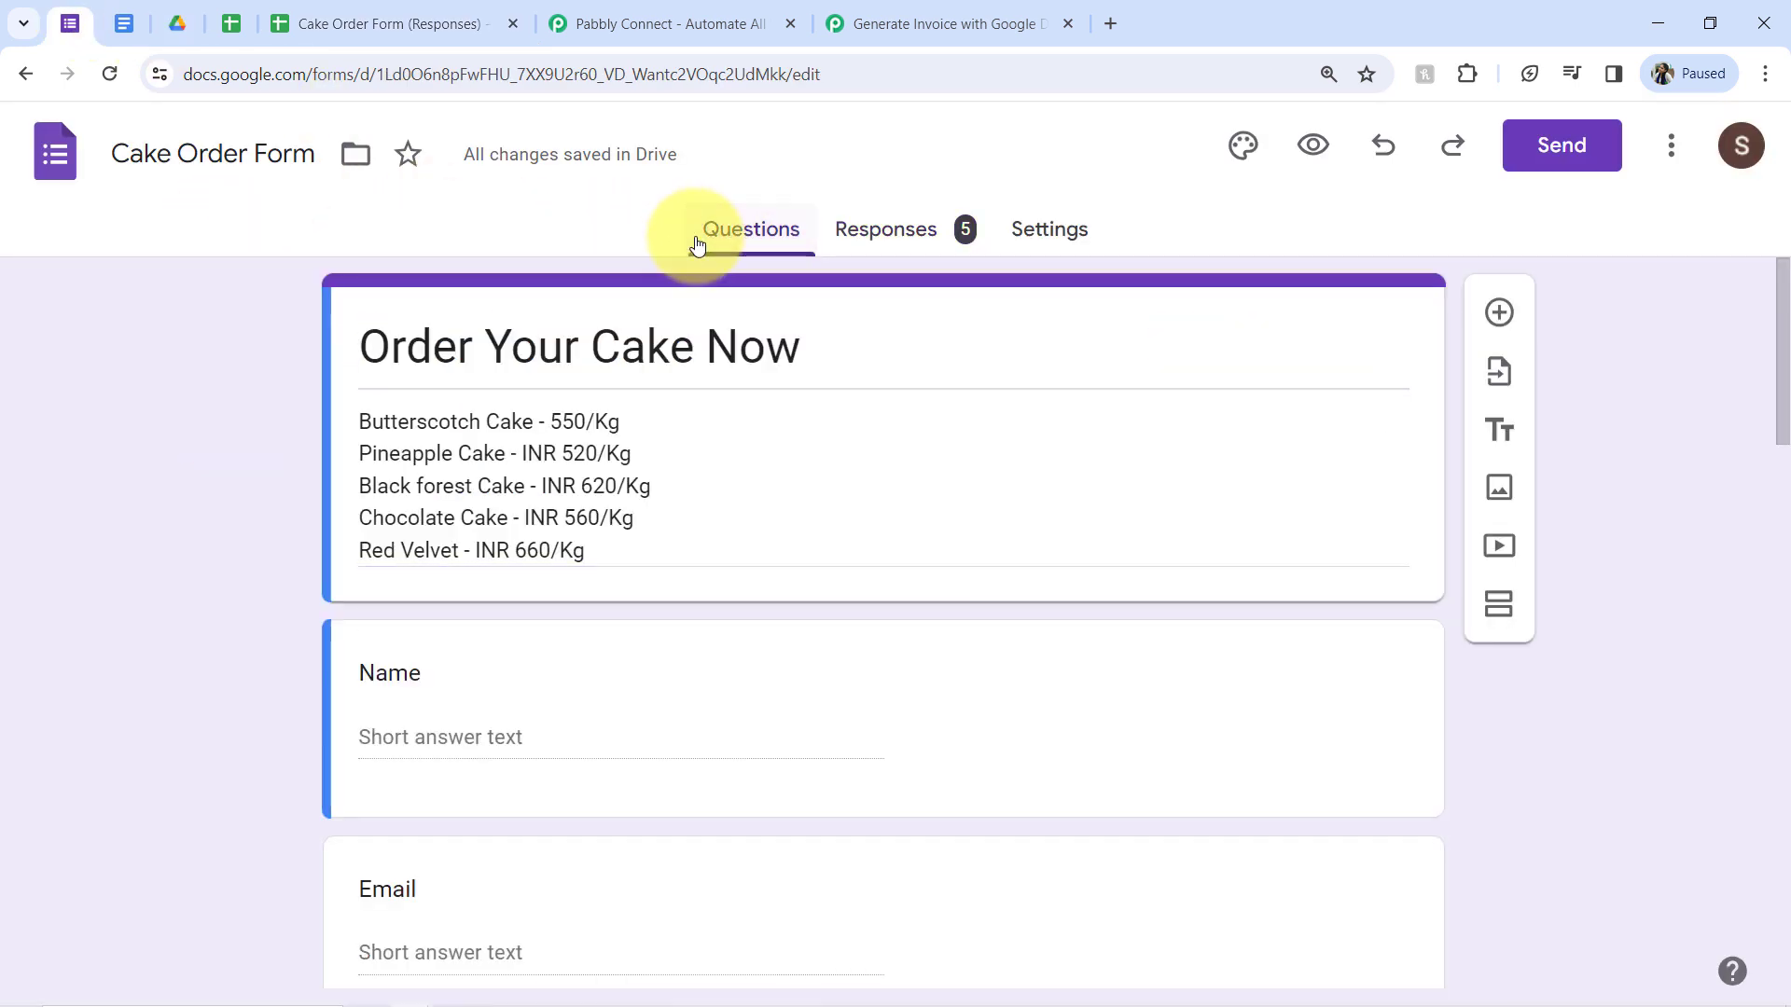
click(367, 8)
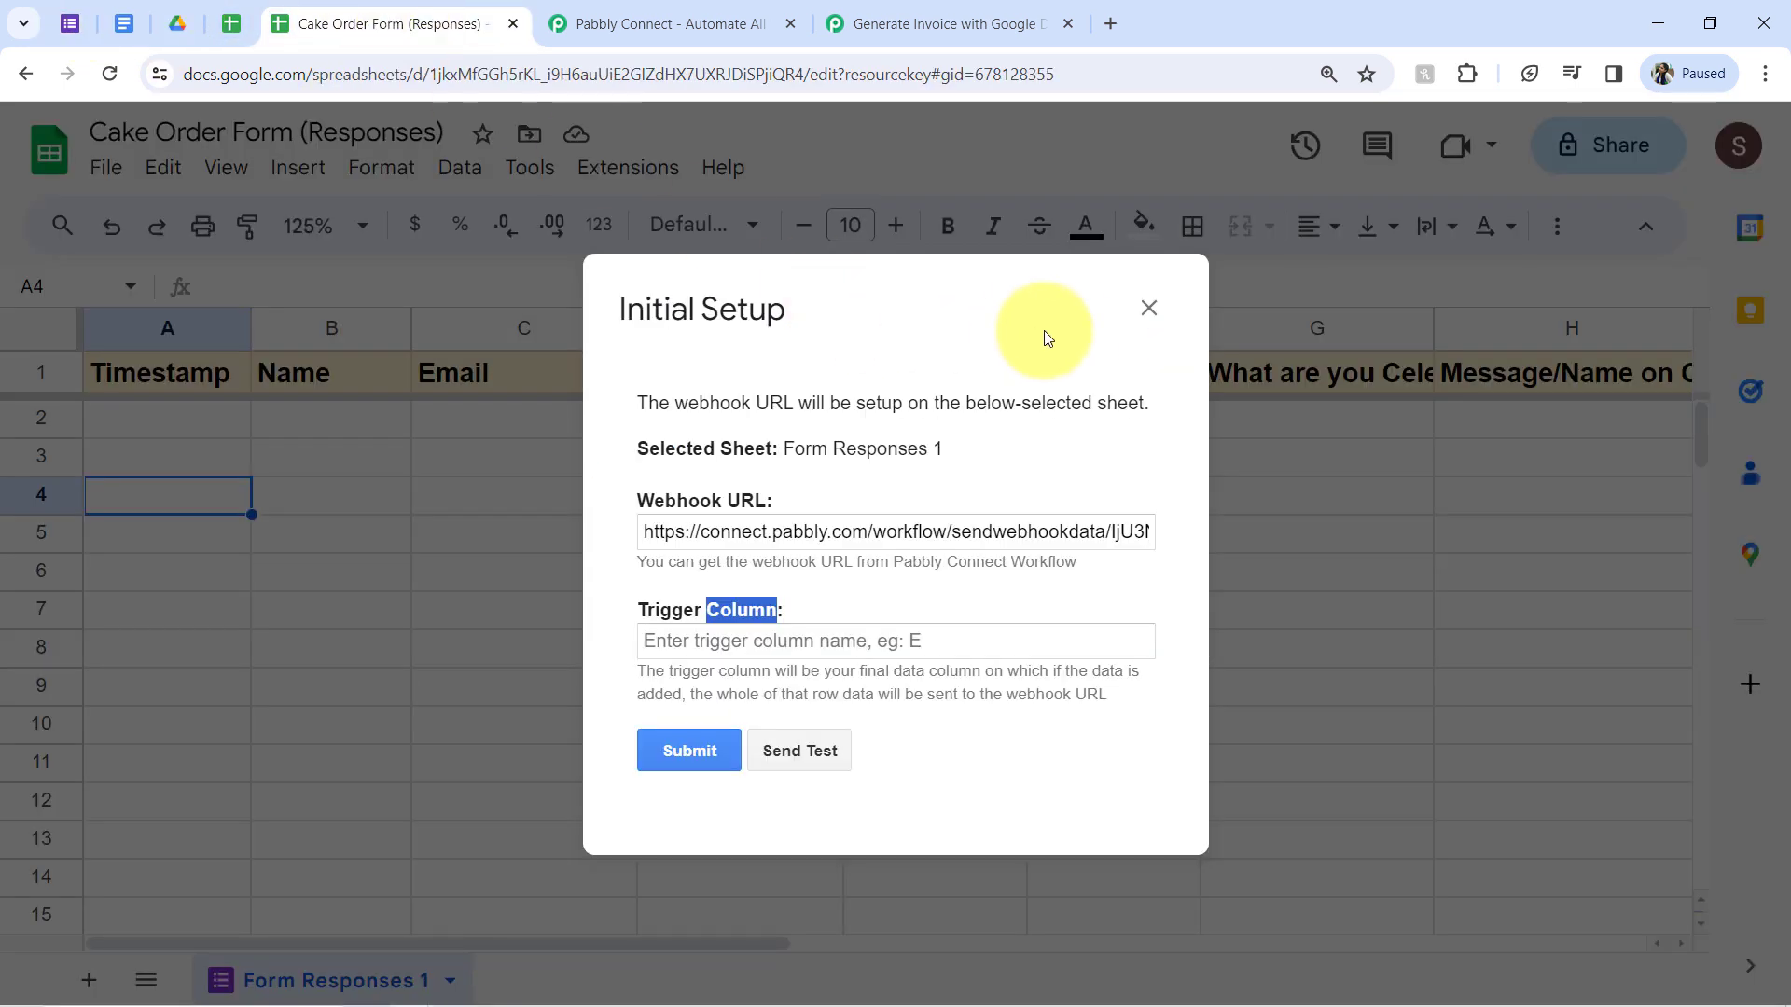
Step: Find the last question column in the response sheet, then enter the webhook URL and trigger column H in the add-on's Initial Setup
click(1150, 305)
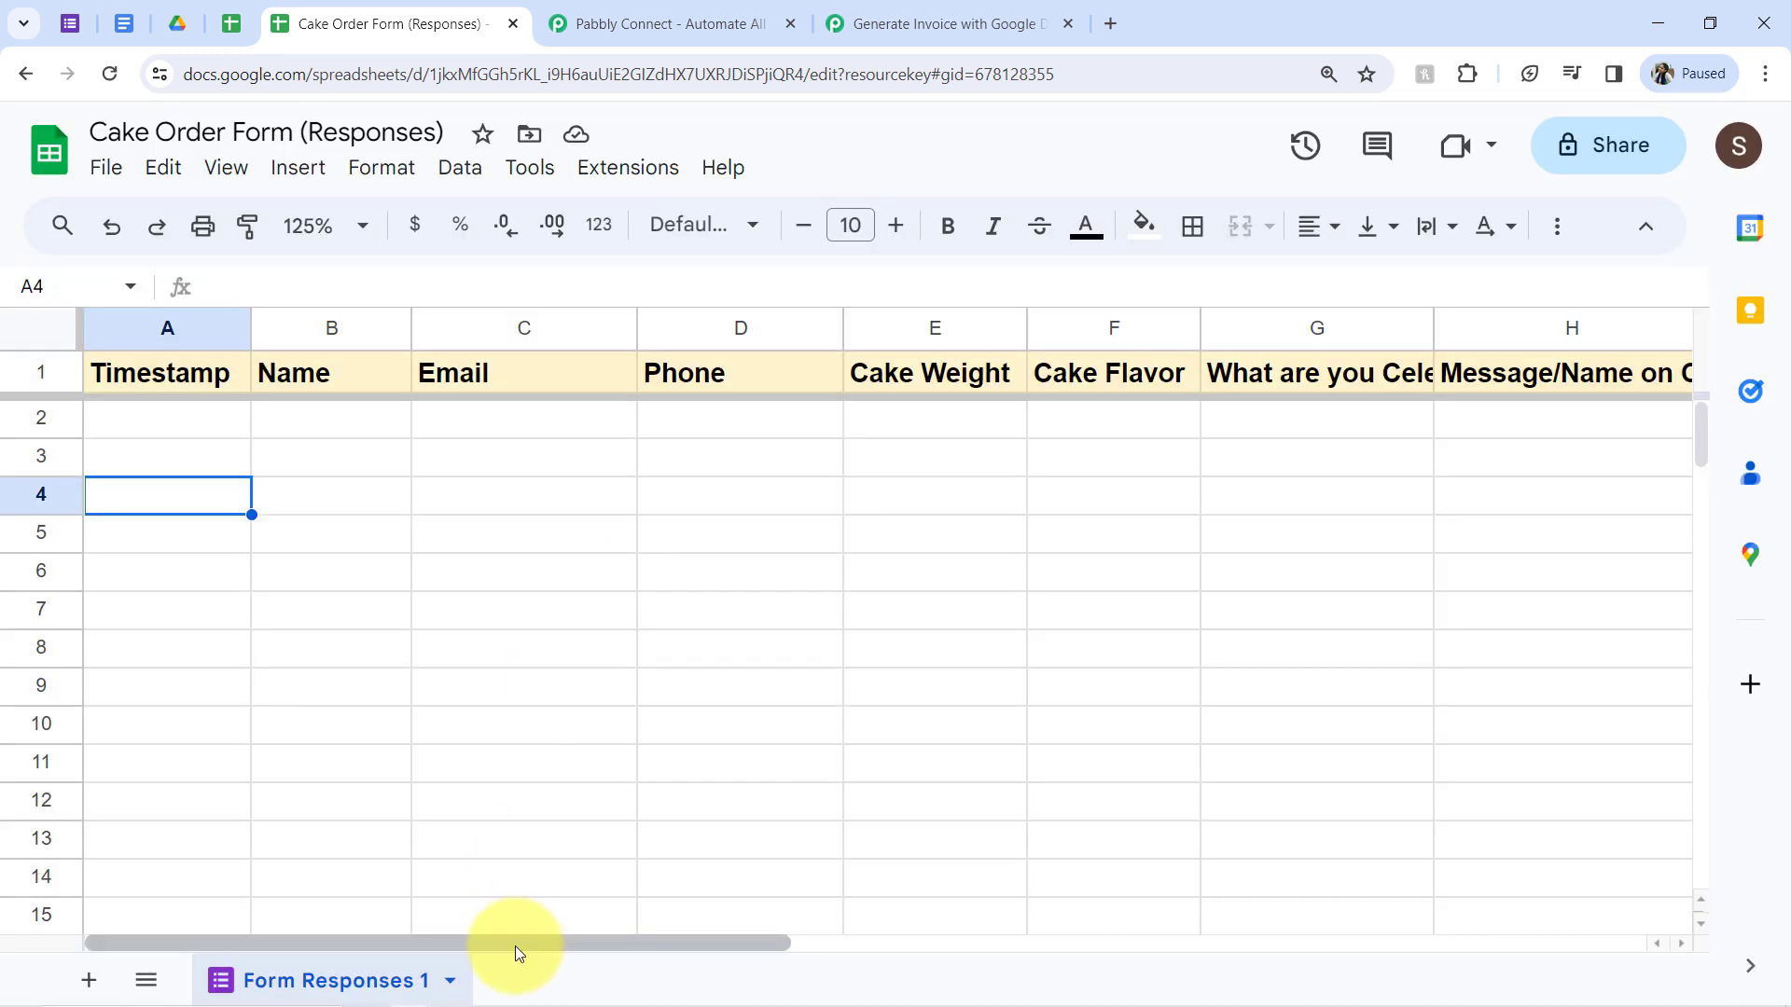
drag(515, 946, 612, 863)
click(651, 169)
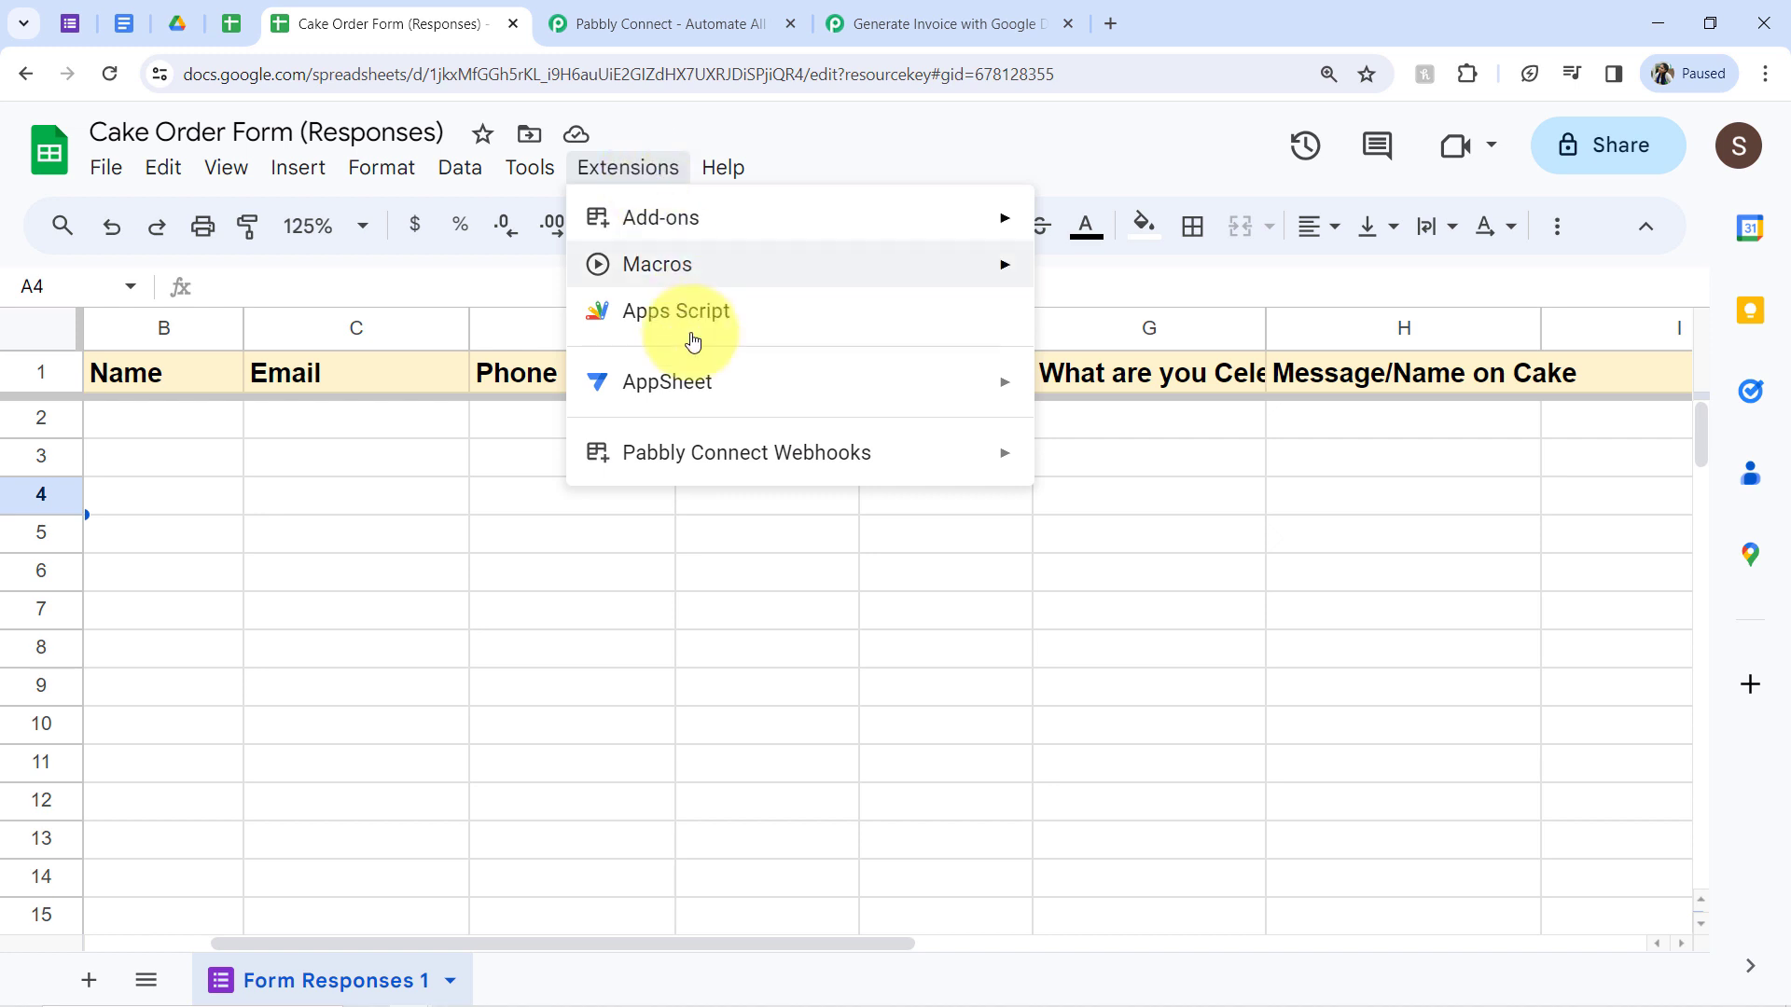
mouse_move(788, 453)
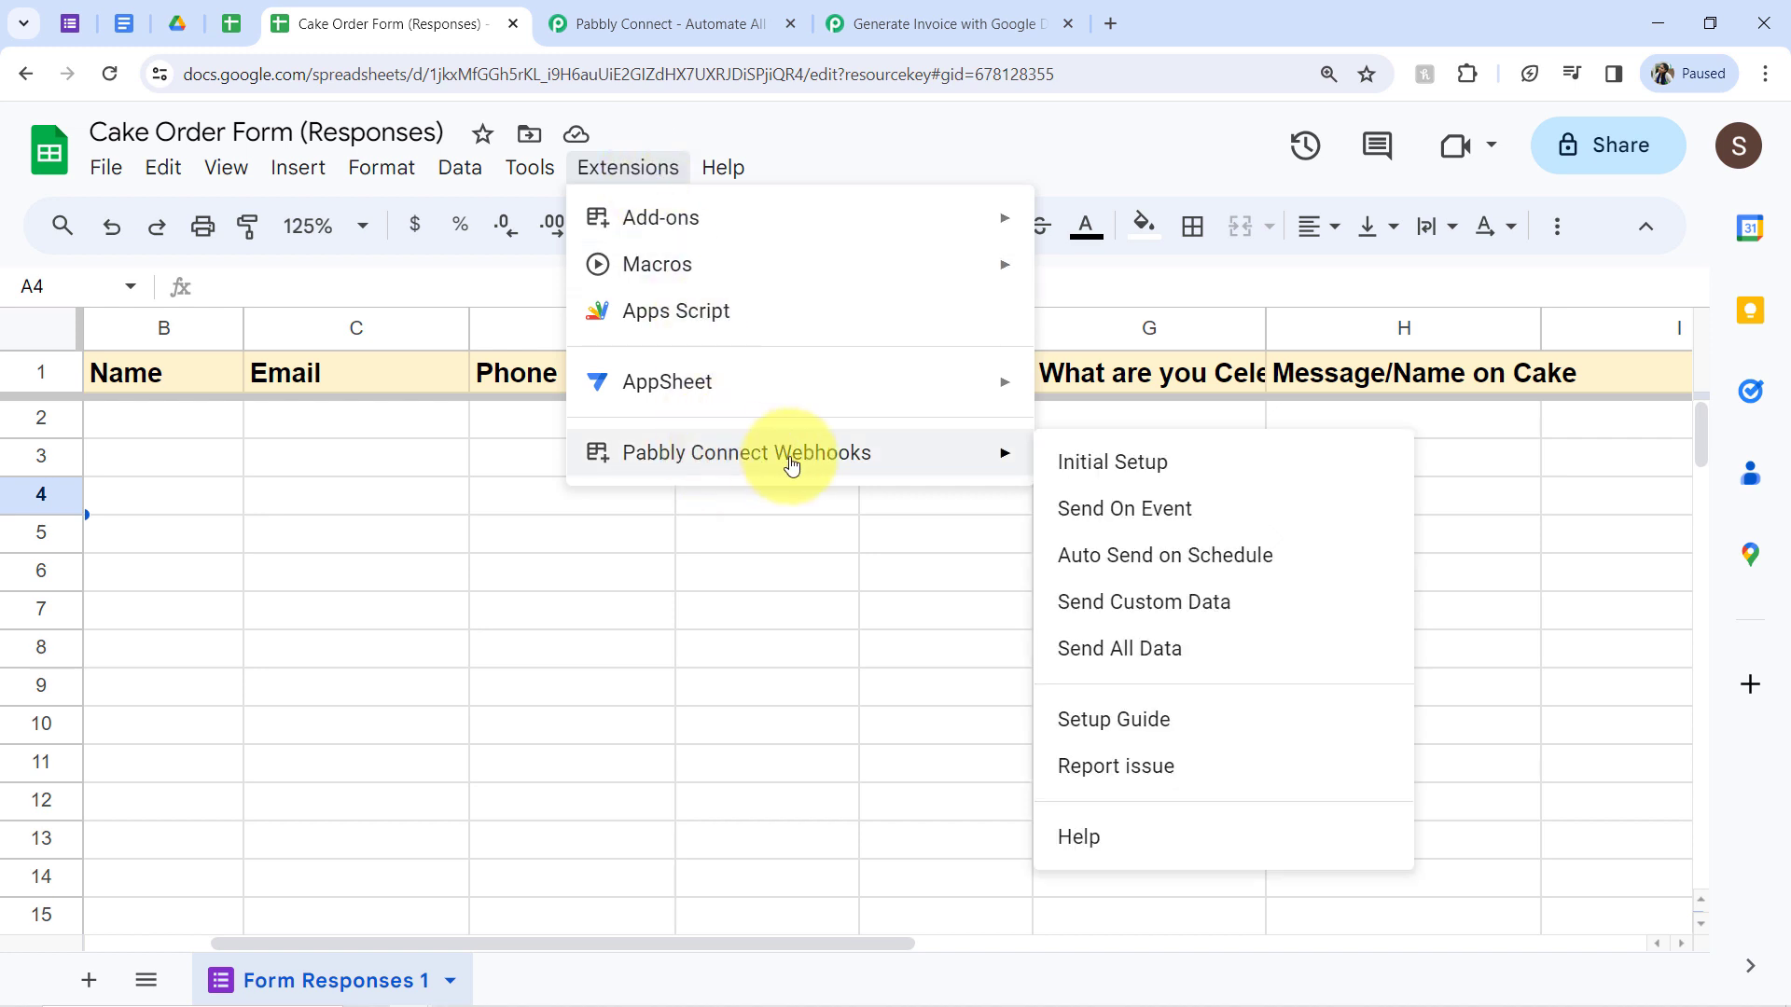
click(1073, 461)
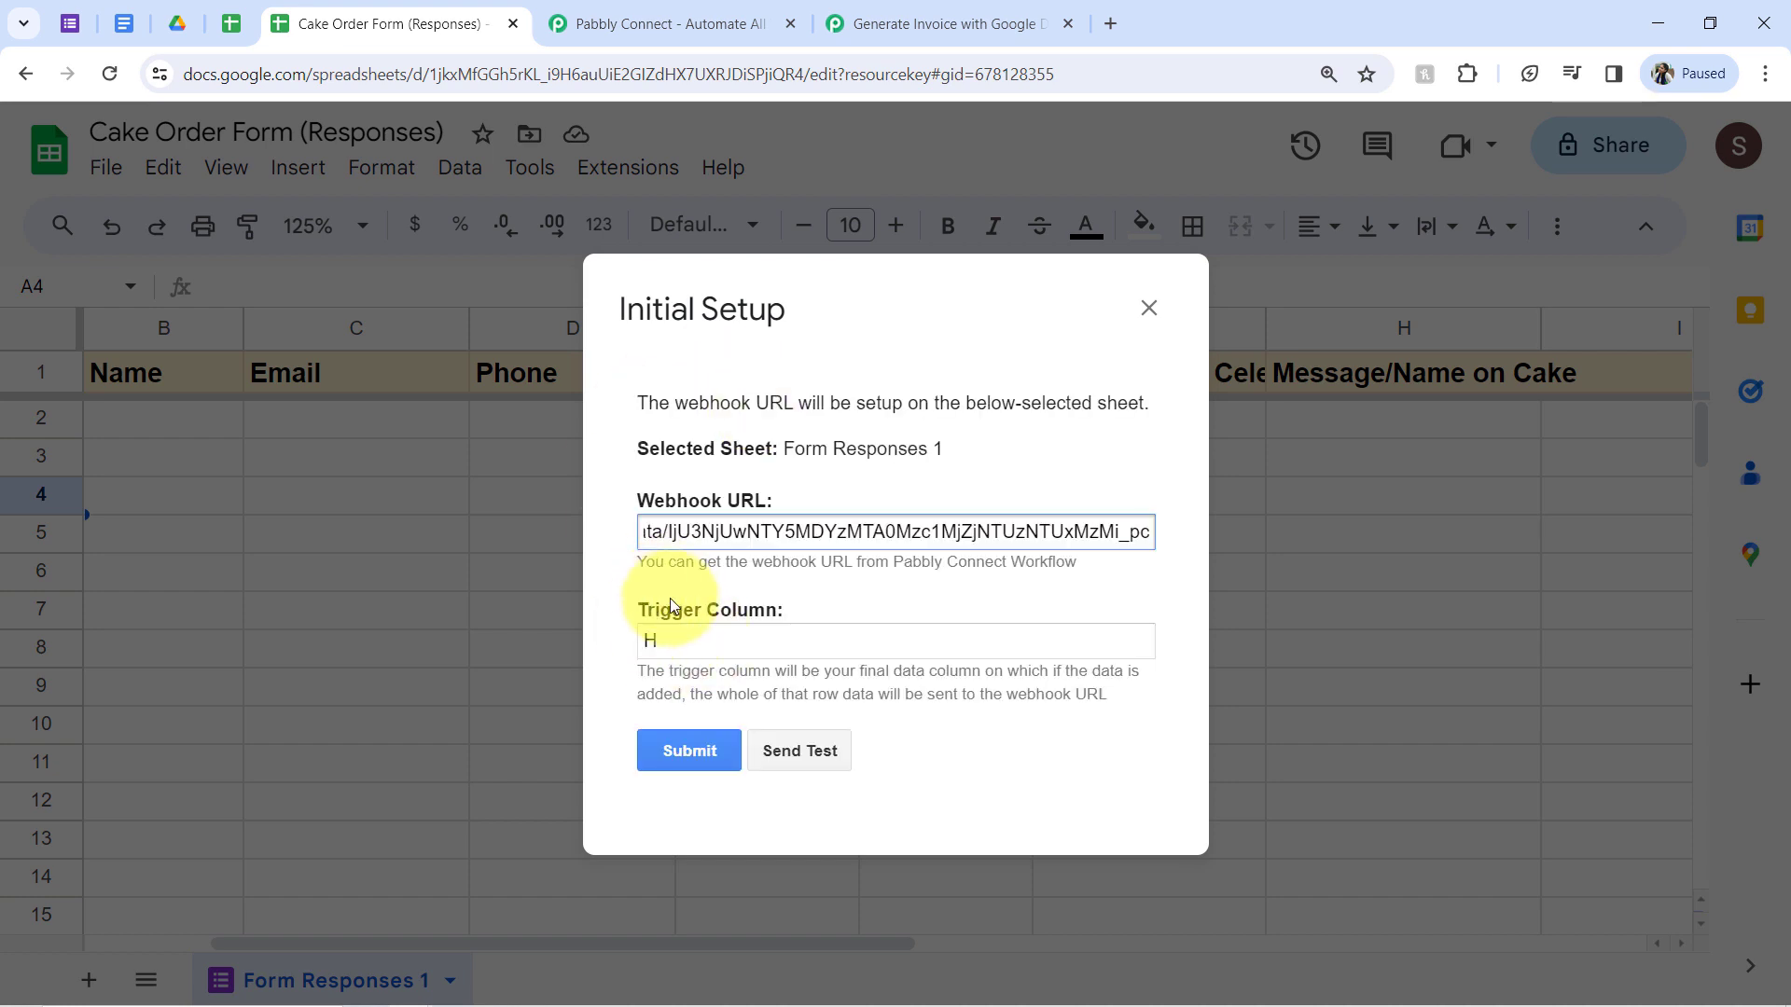
Step: Try to send a test from the Initial Setup dialog, read its message, and close the dialog
click(792, 748)
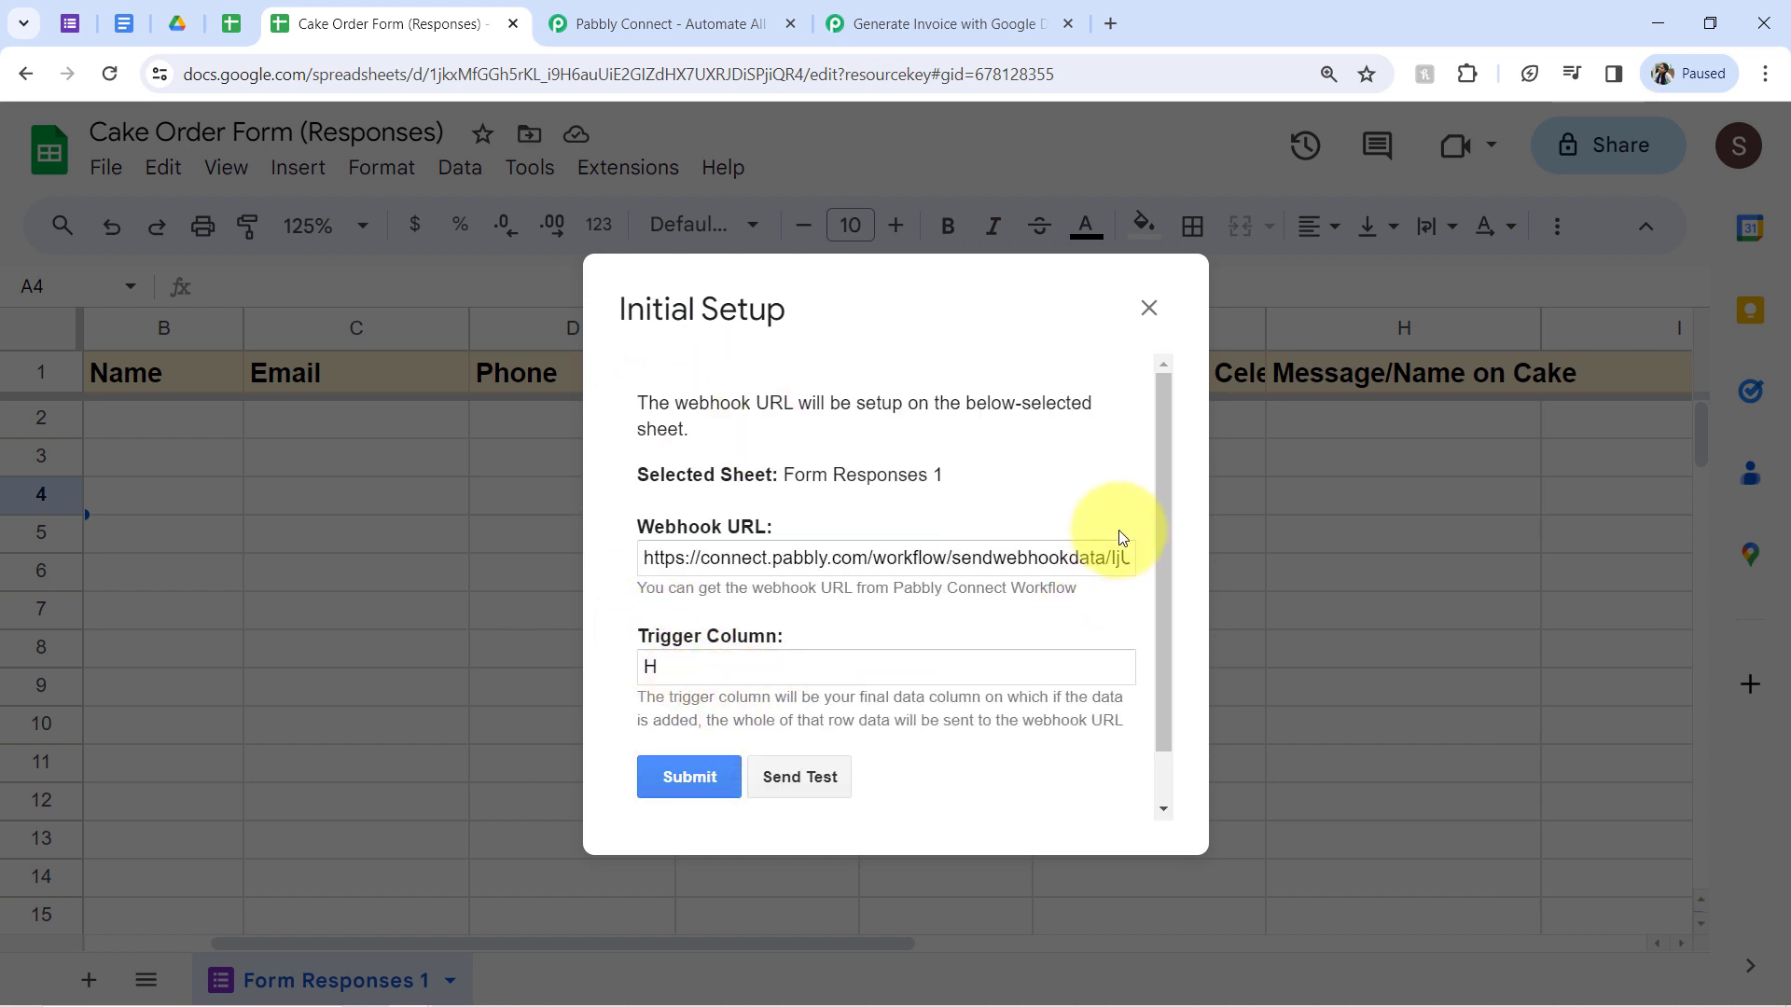
drag(1160, 540, 1152, 651)
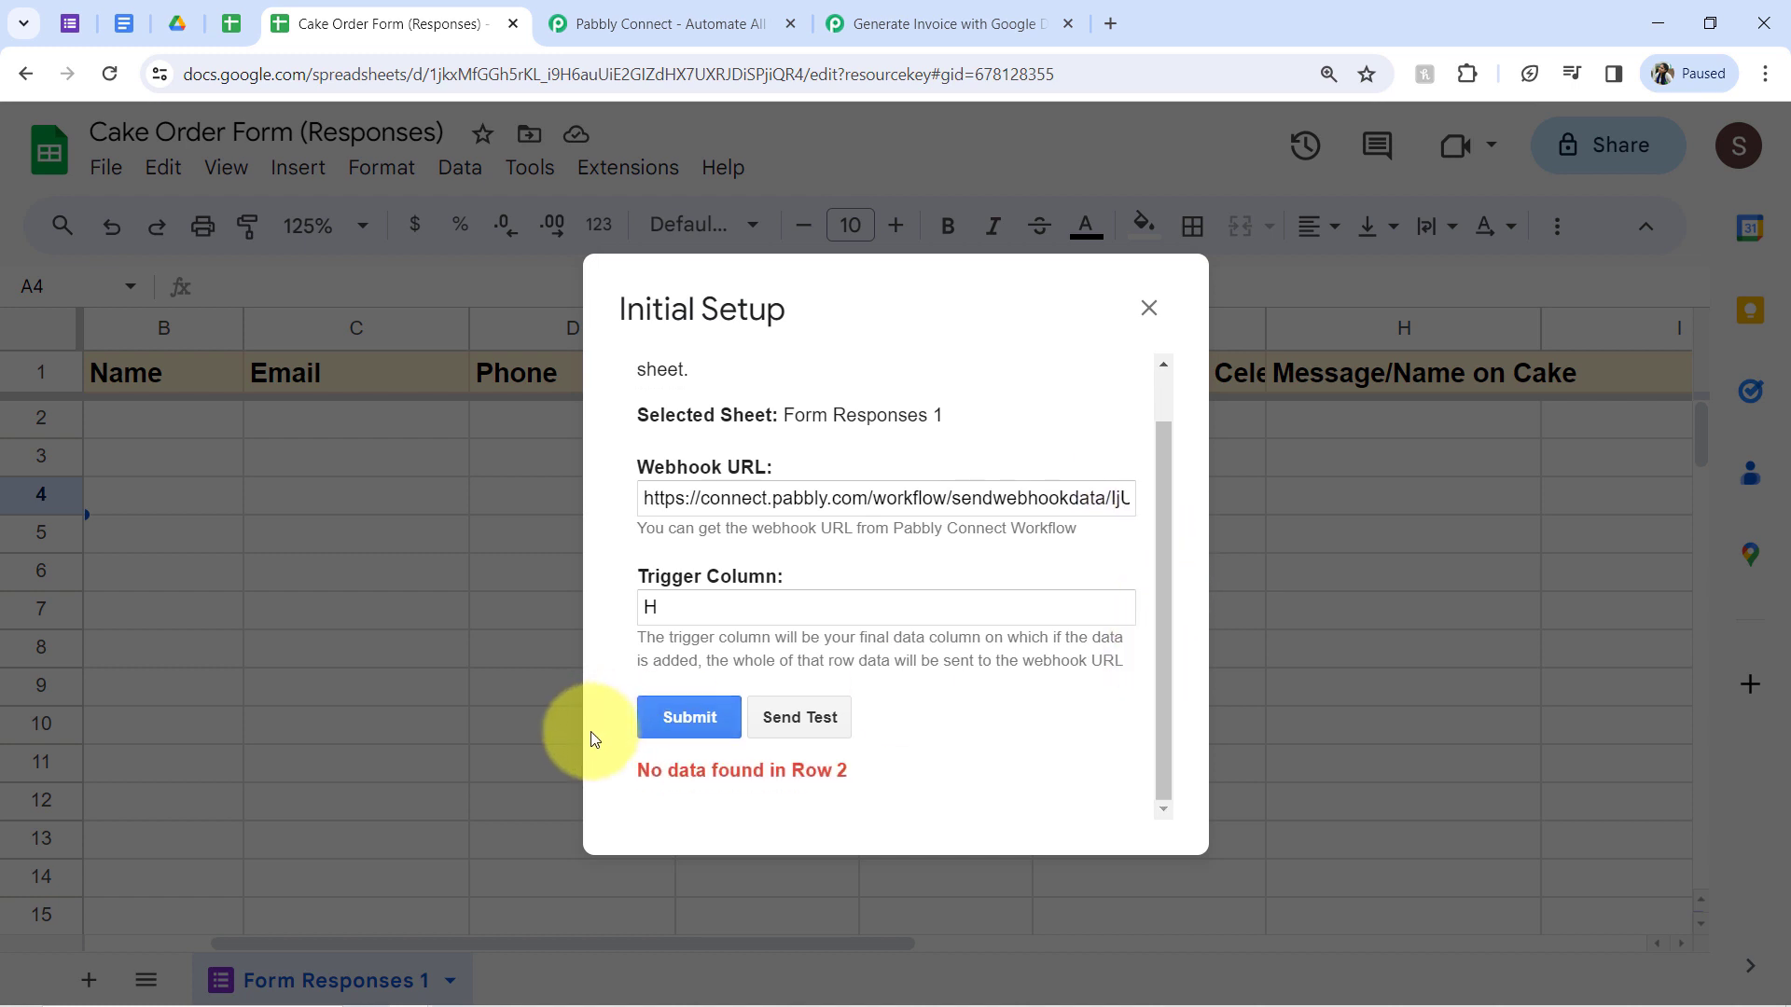
drag(666, 770, 848, 771)
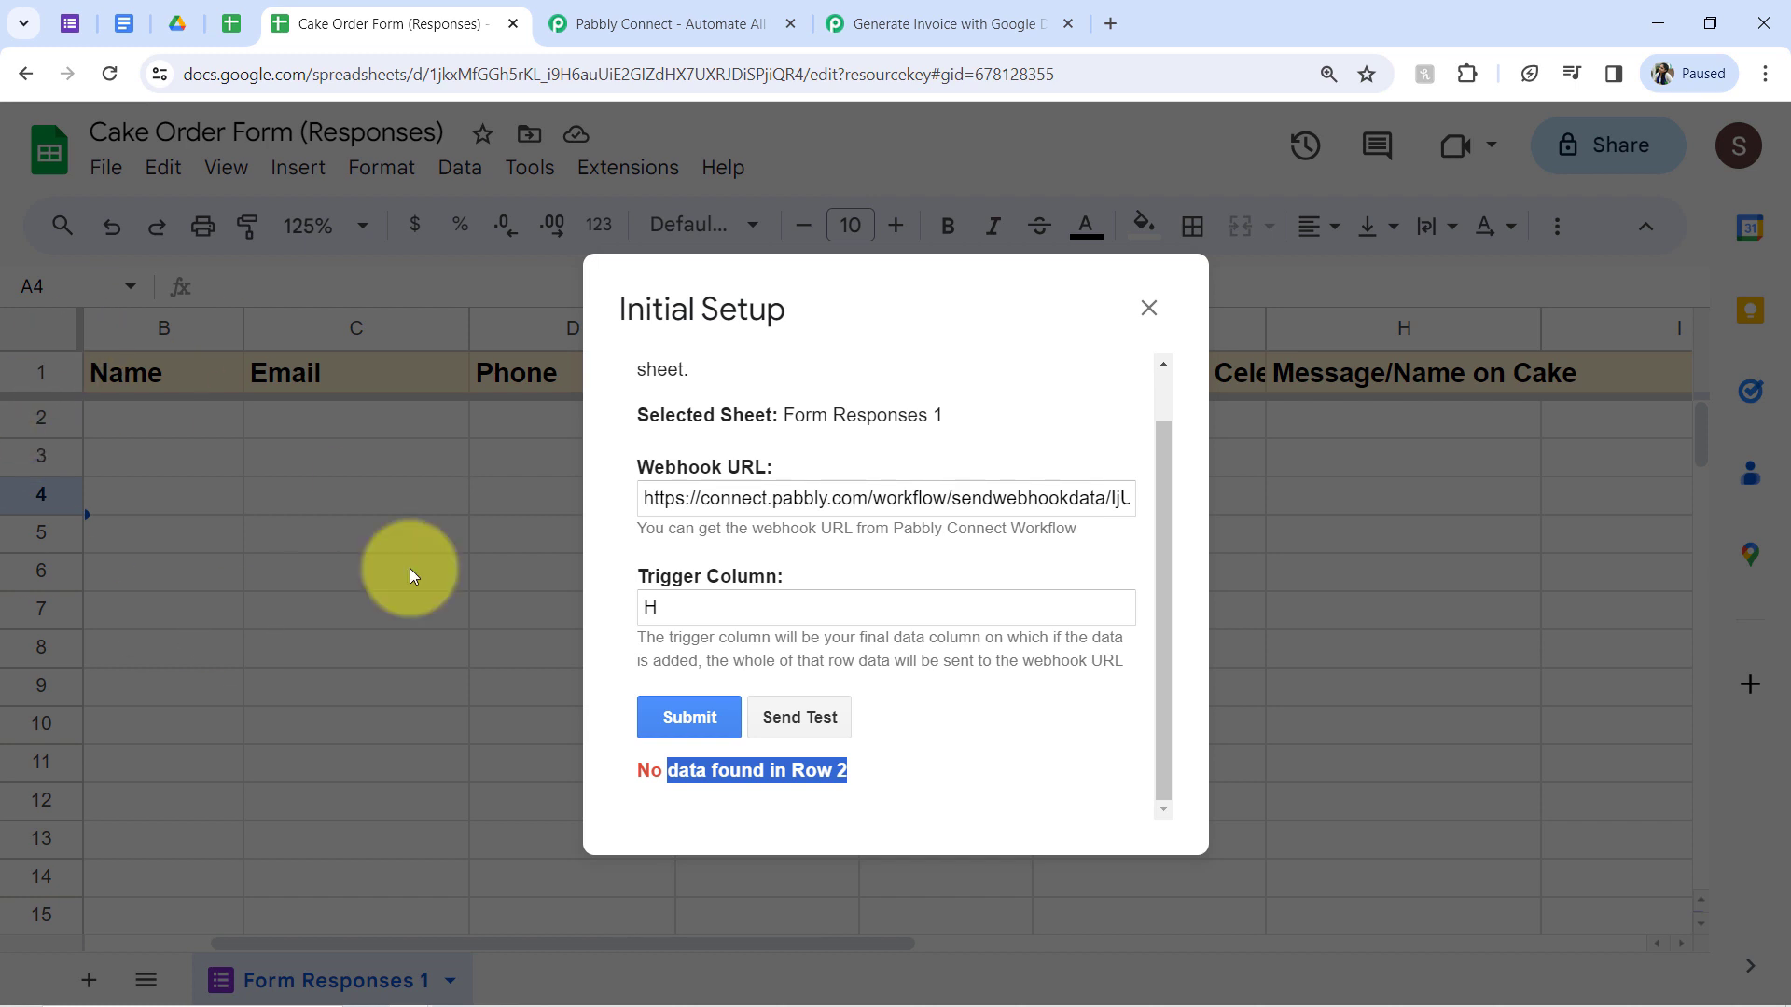
click(1149, 309)
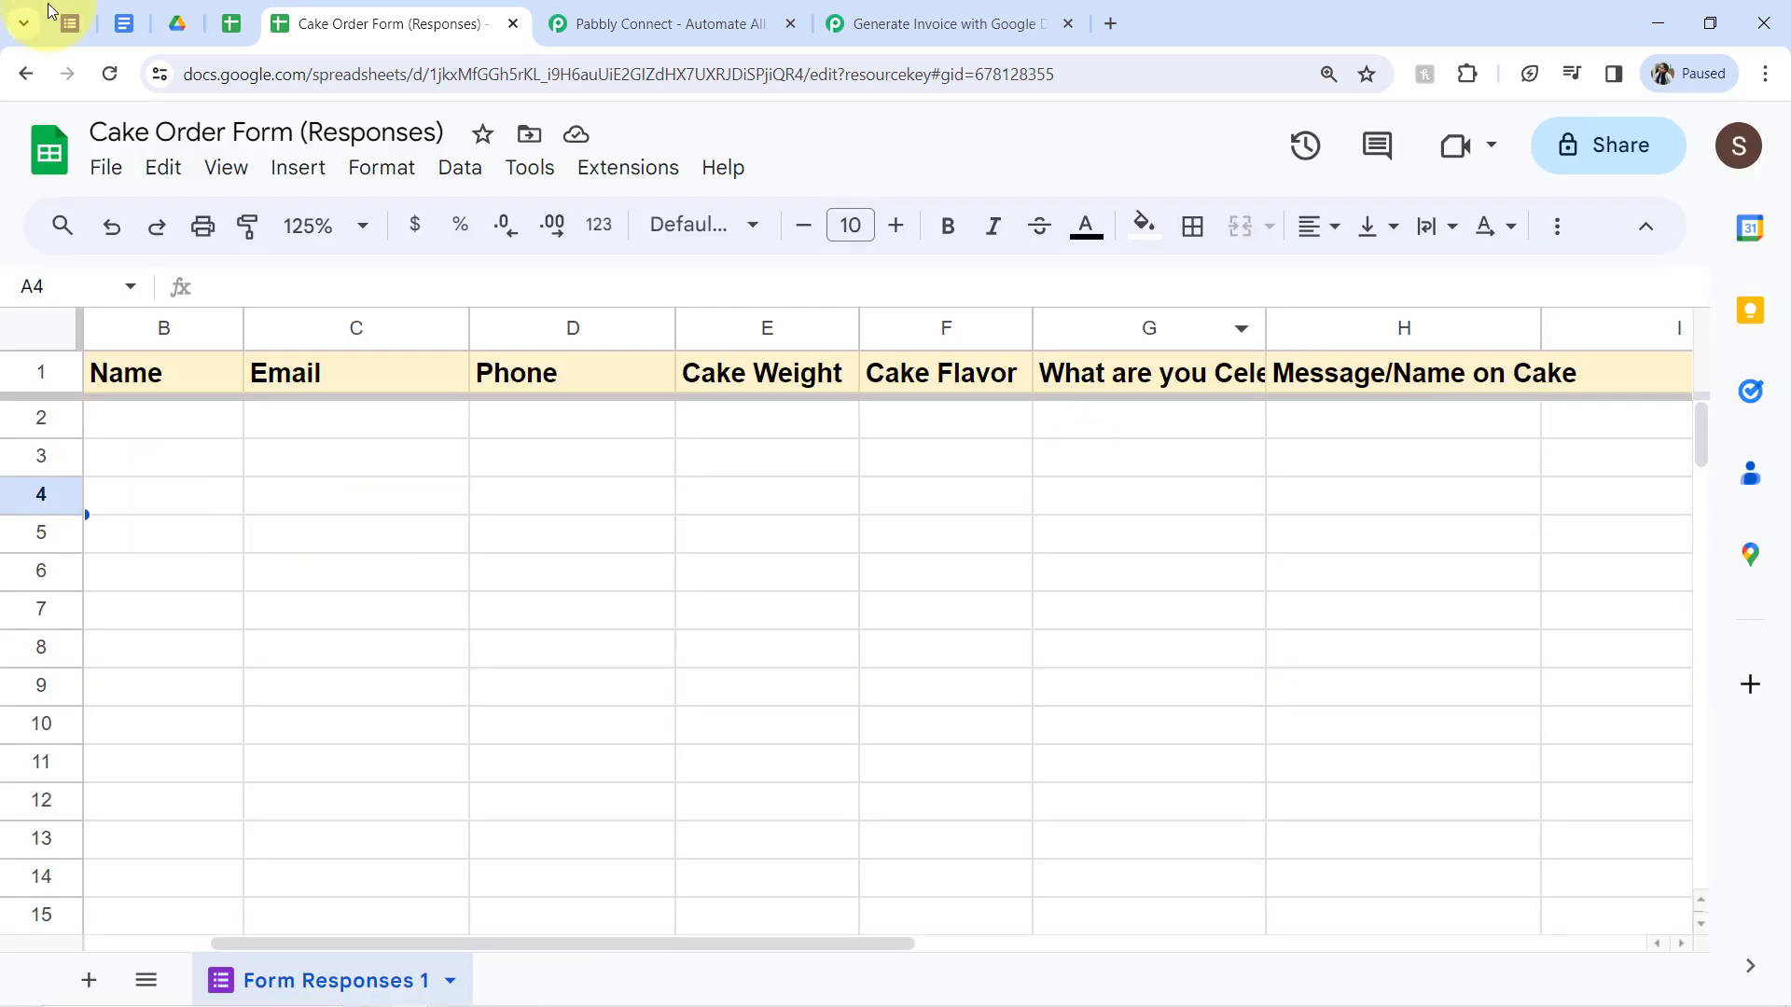
Step: Open the Cake Order Form's preview from Google Forms, check row 2 of the response spreadsheet, and return to the preview
click(73, 23)
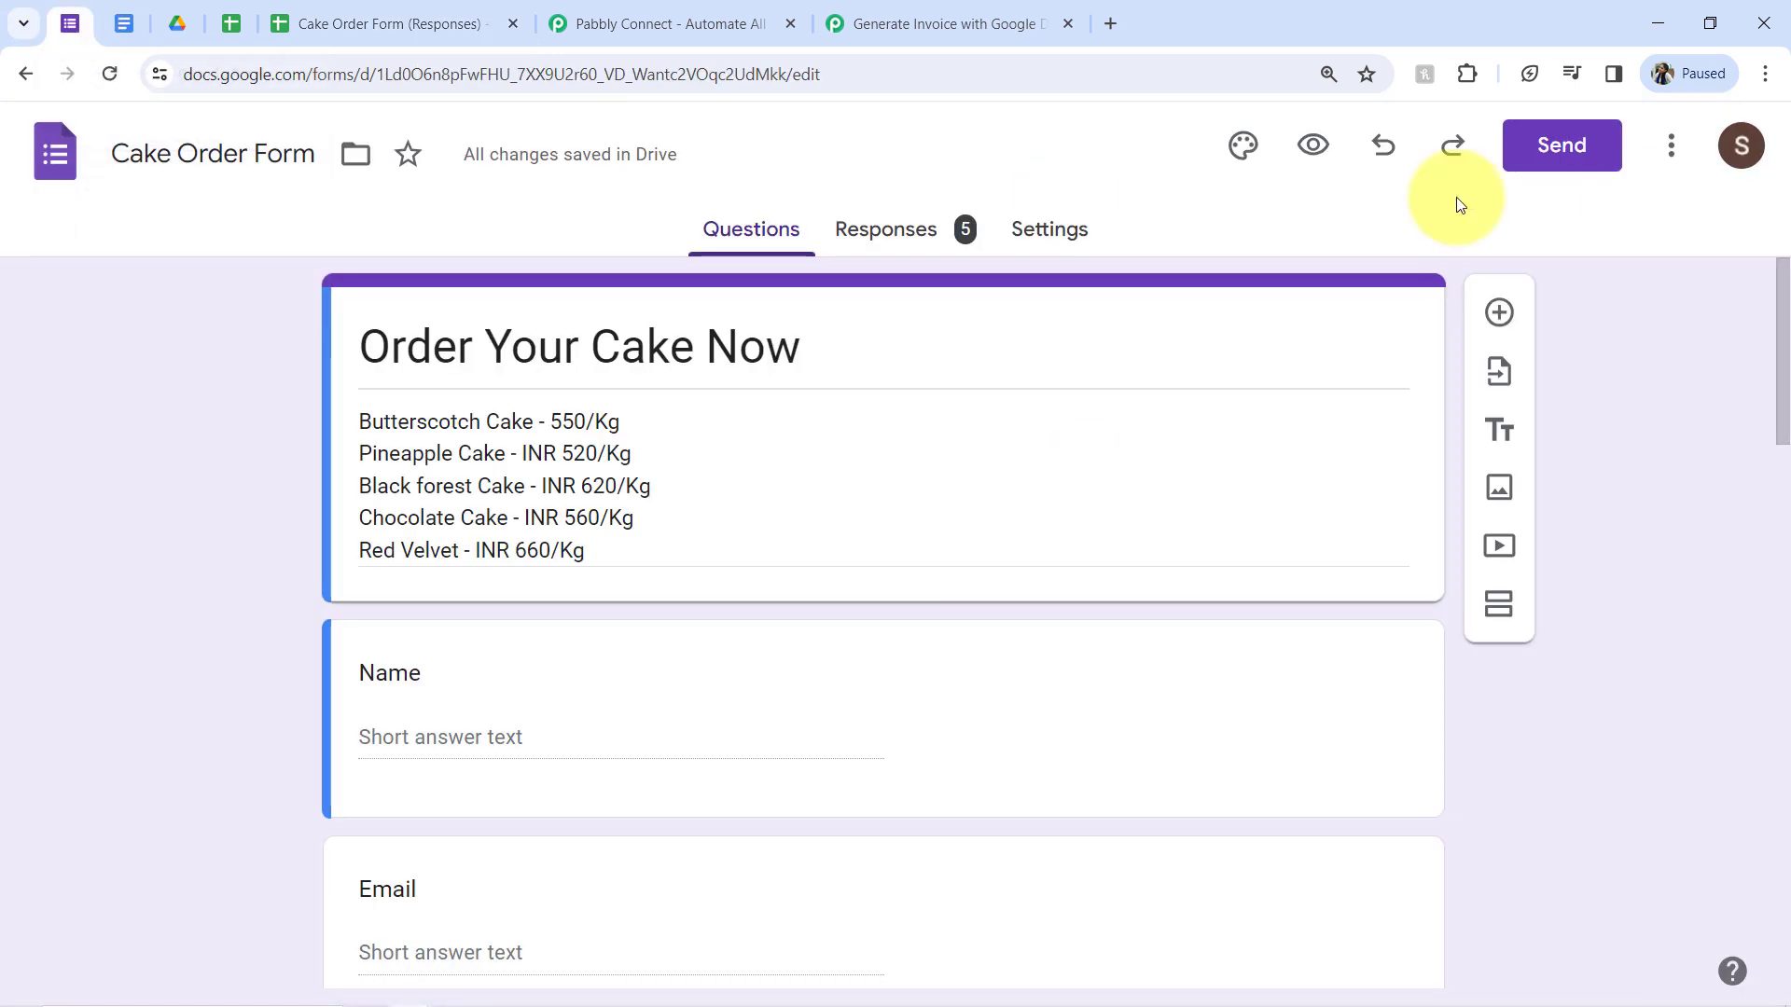
click(1315, 144)
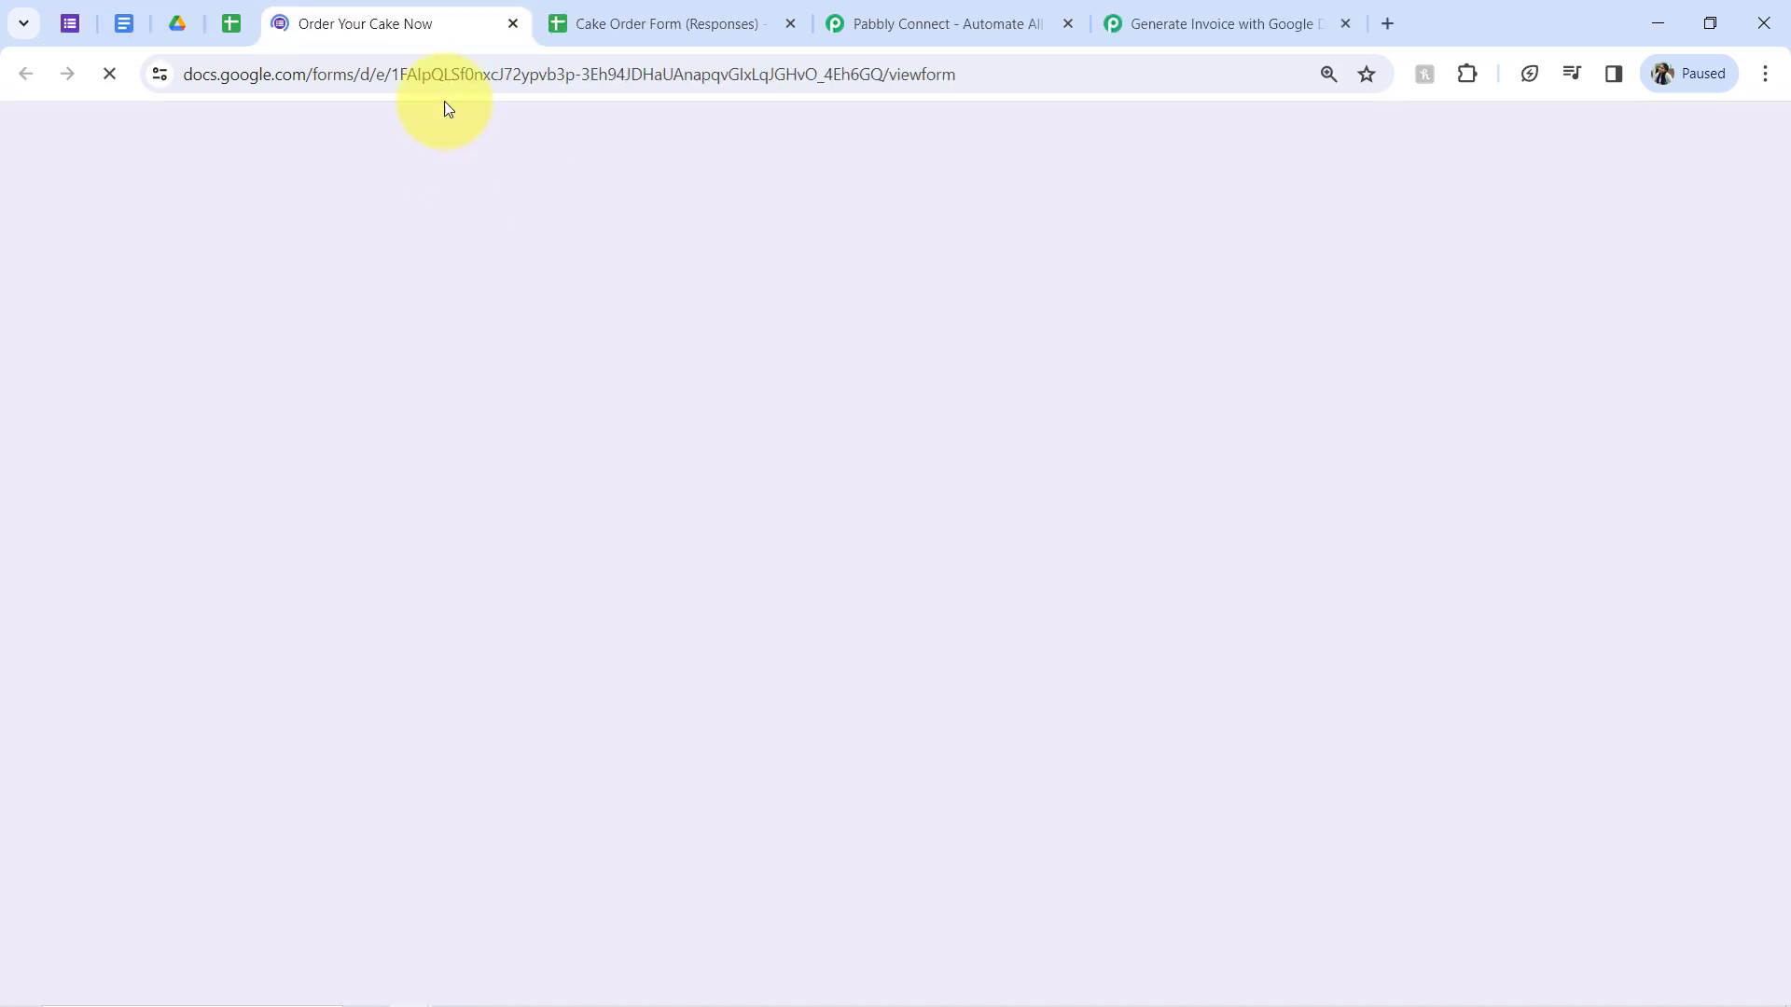
click(660, 22)
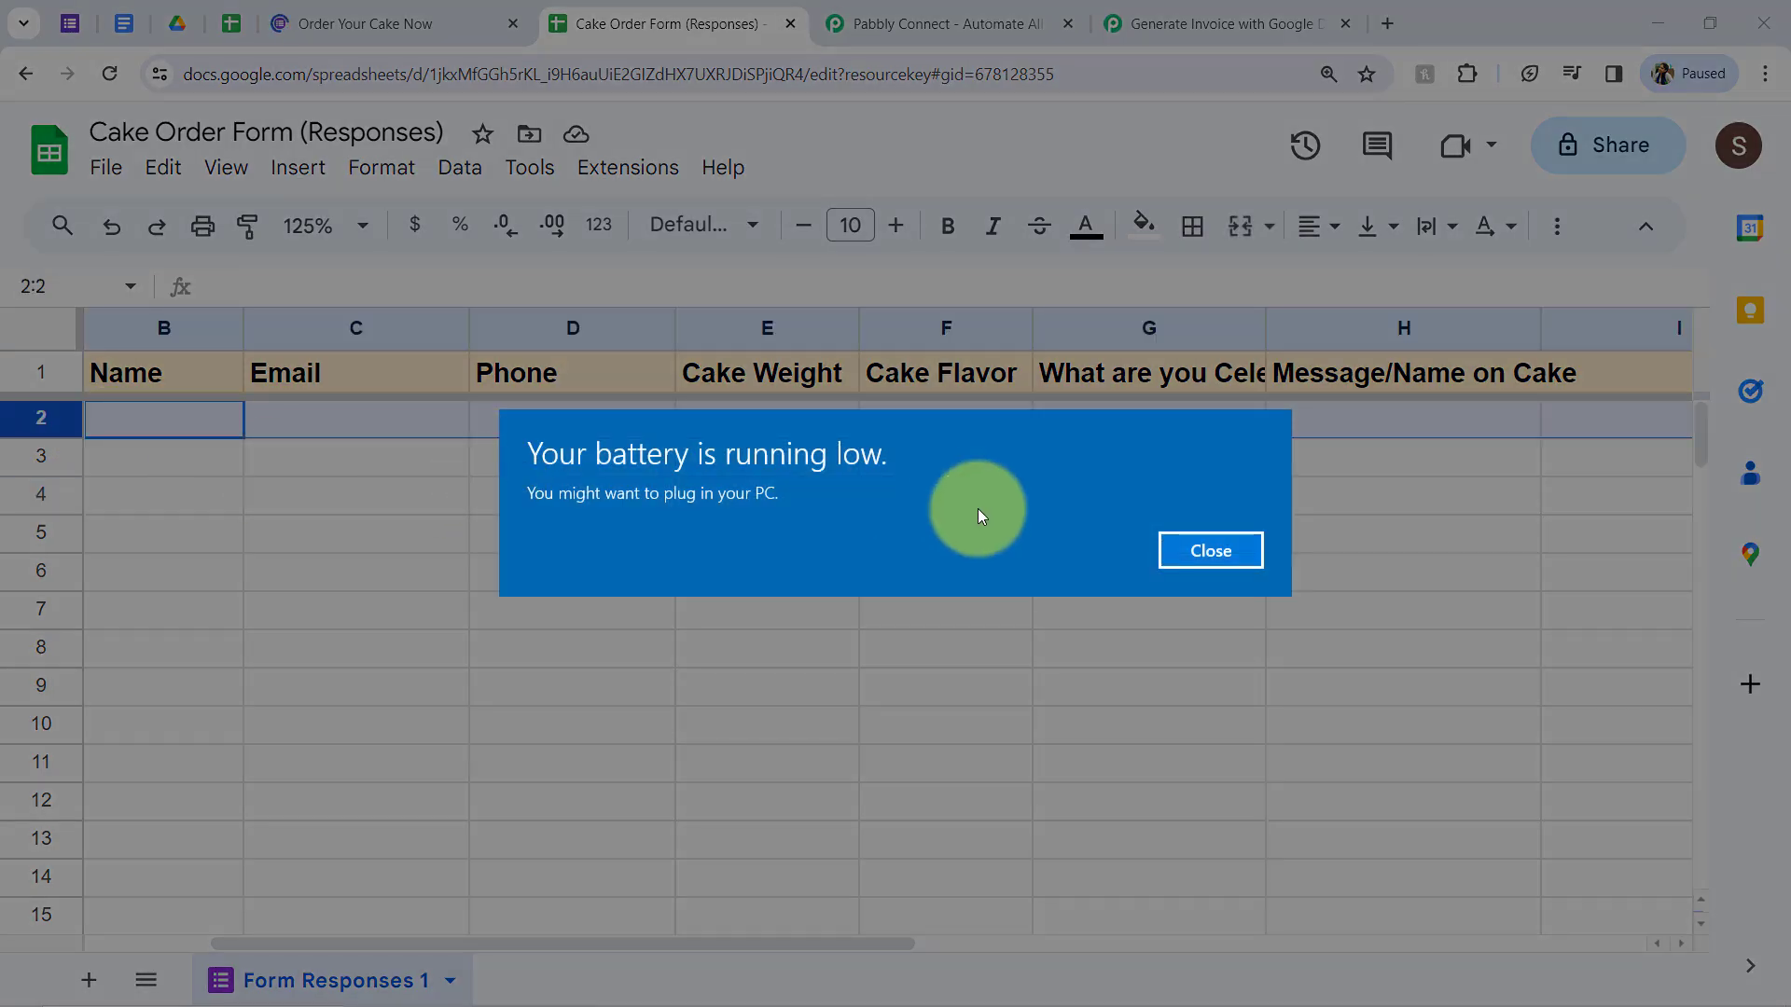
click(1194, 550)
click(428, 13)
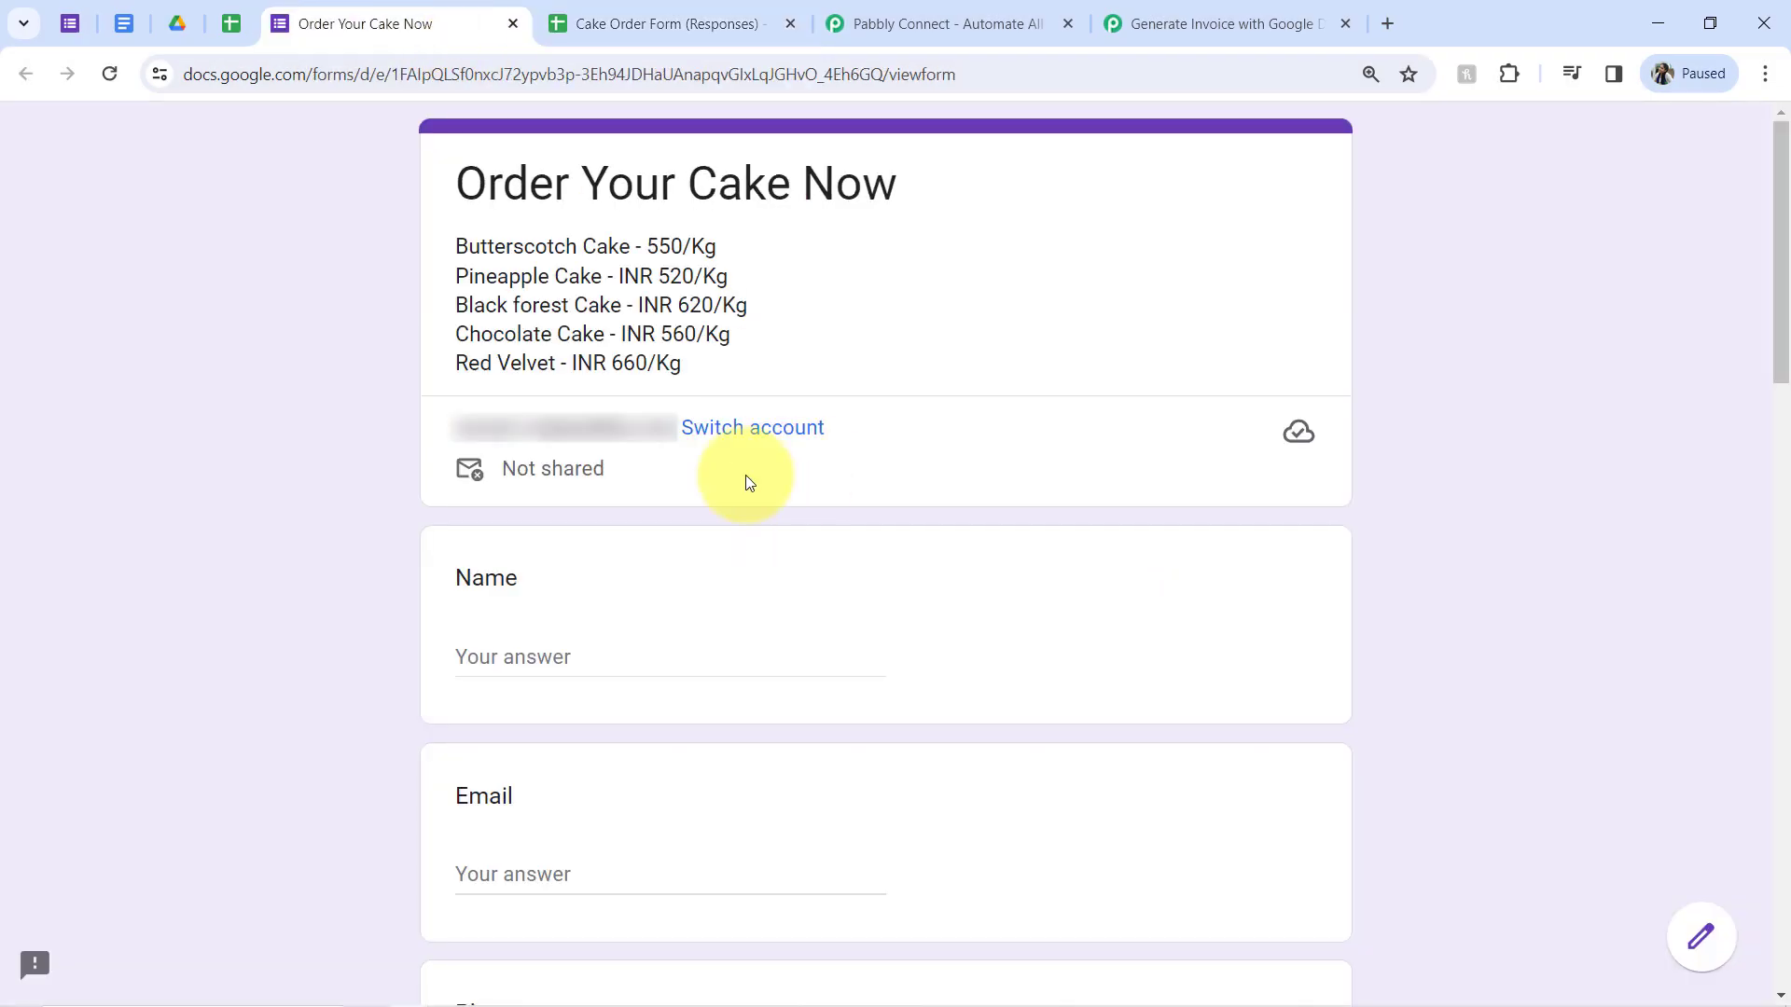
Step: Submit a test order with contact details, cake weight 2, flavor Pineapple, celebration Marriage Anniversary, and message "Happy 2 Years of Marriage"
drag(1786, 323, 1754, 398)
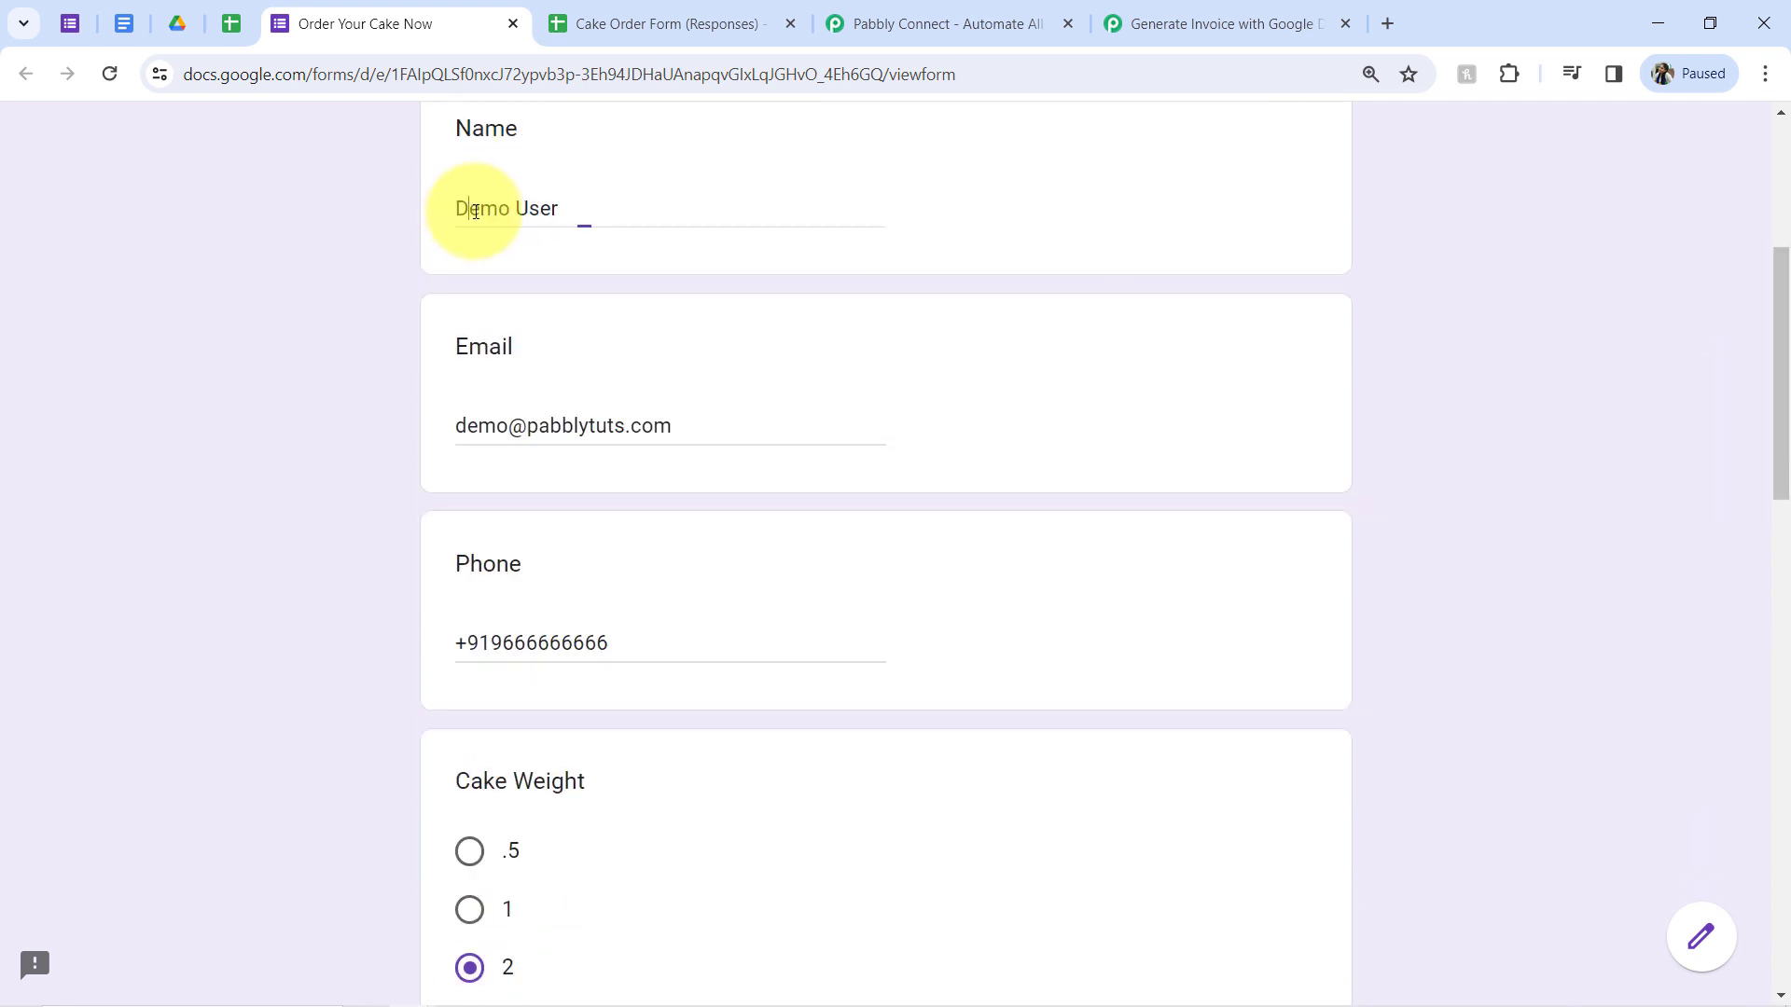
drag(475, 212, 612, 212)
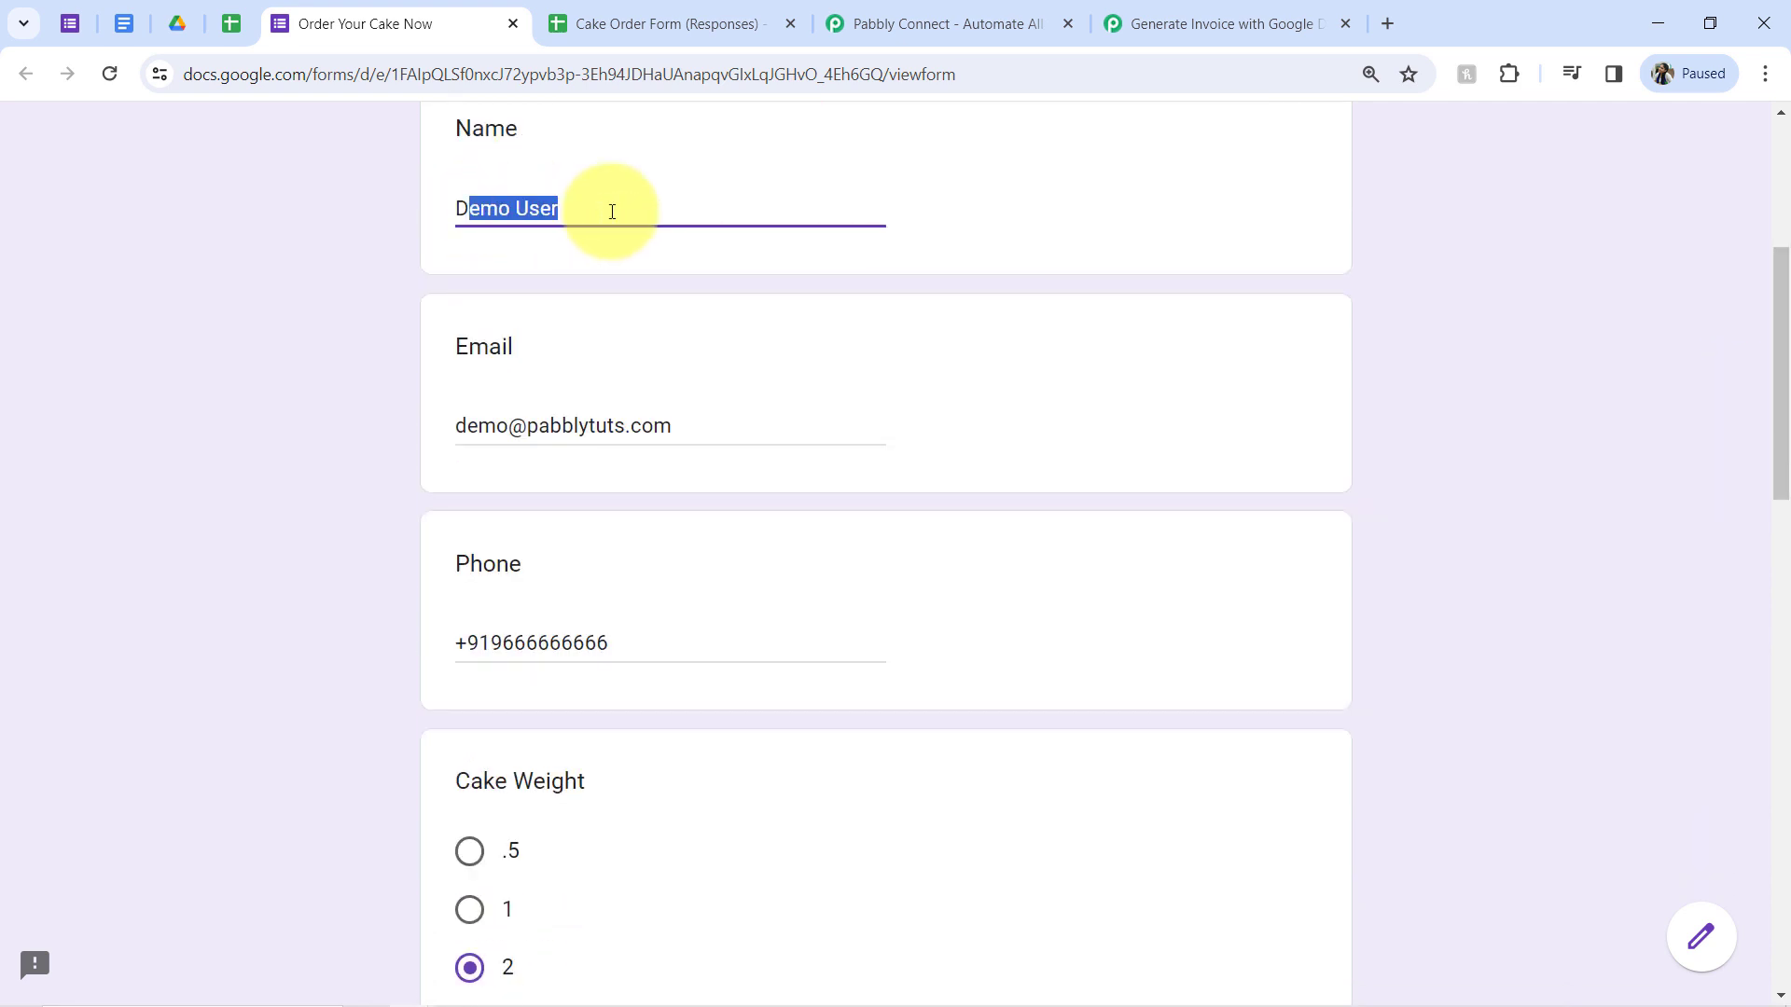
click(612, 212)
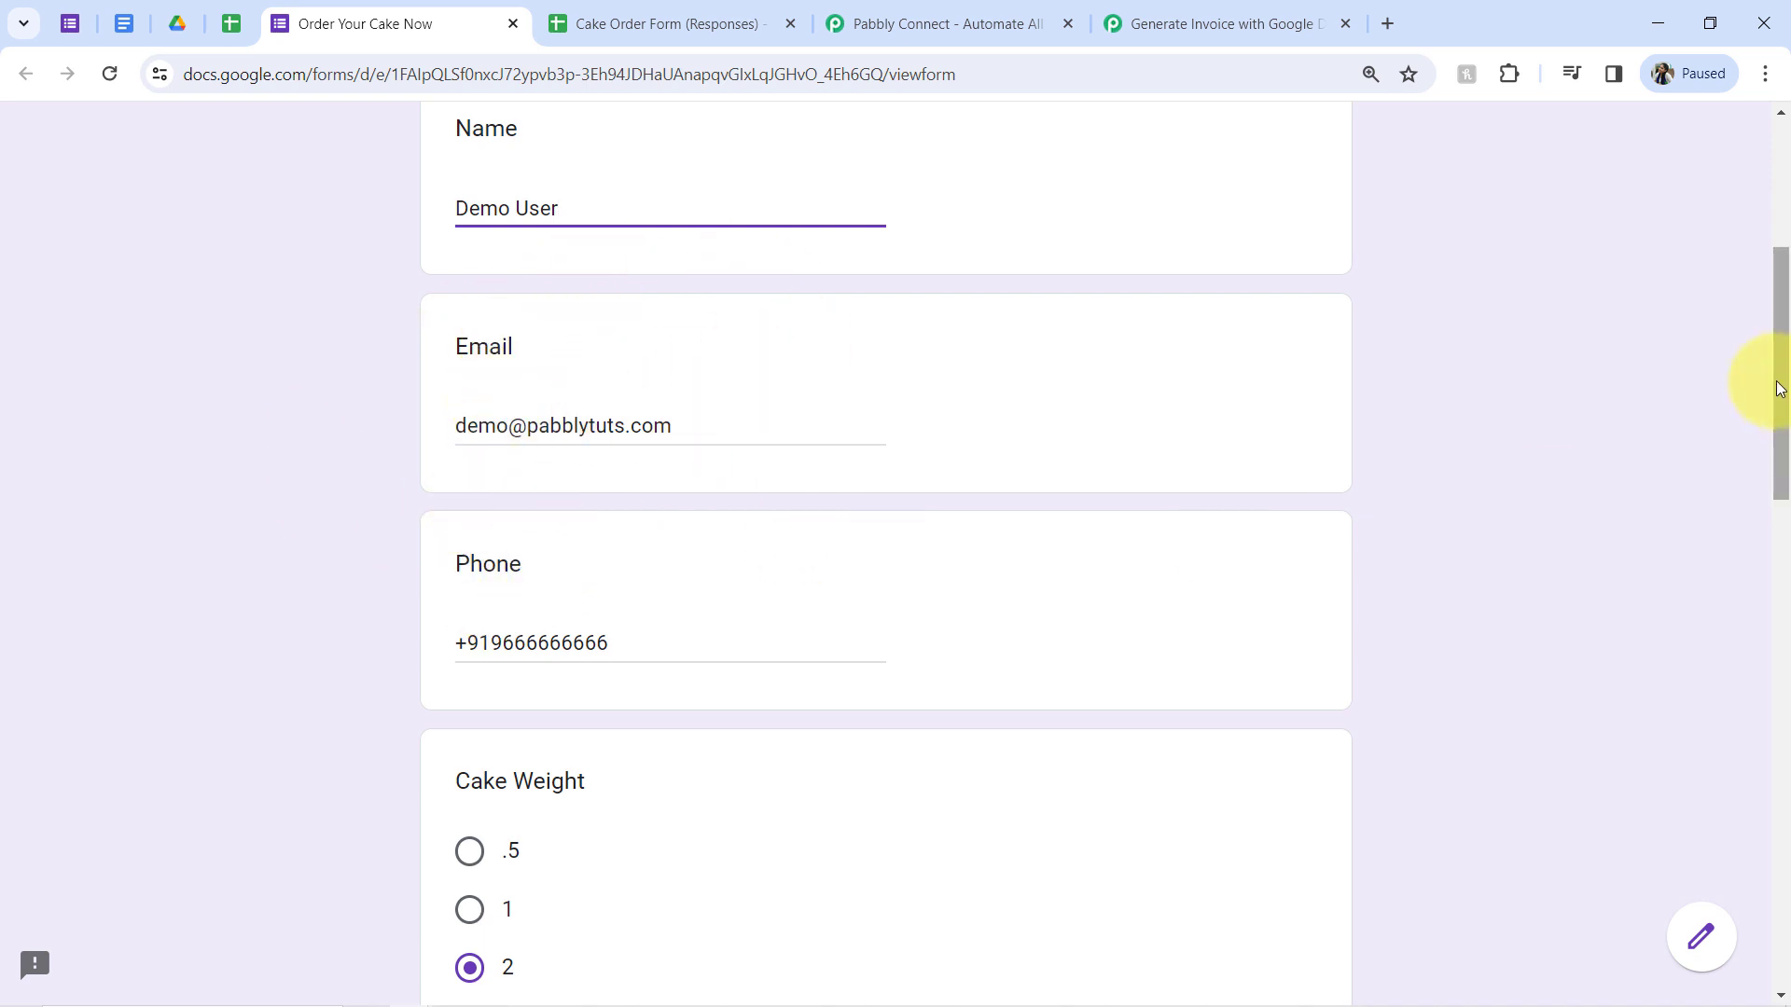
drag(1779, 389, 1779, 492)
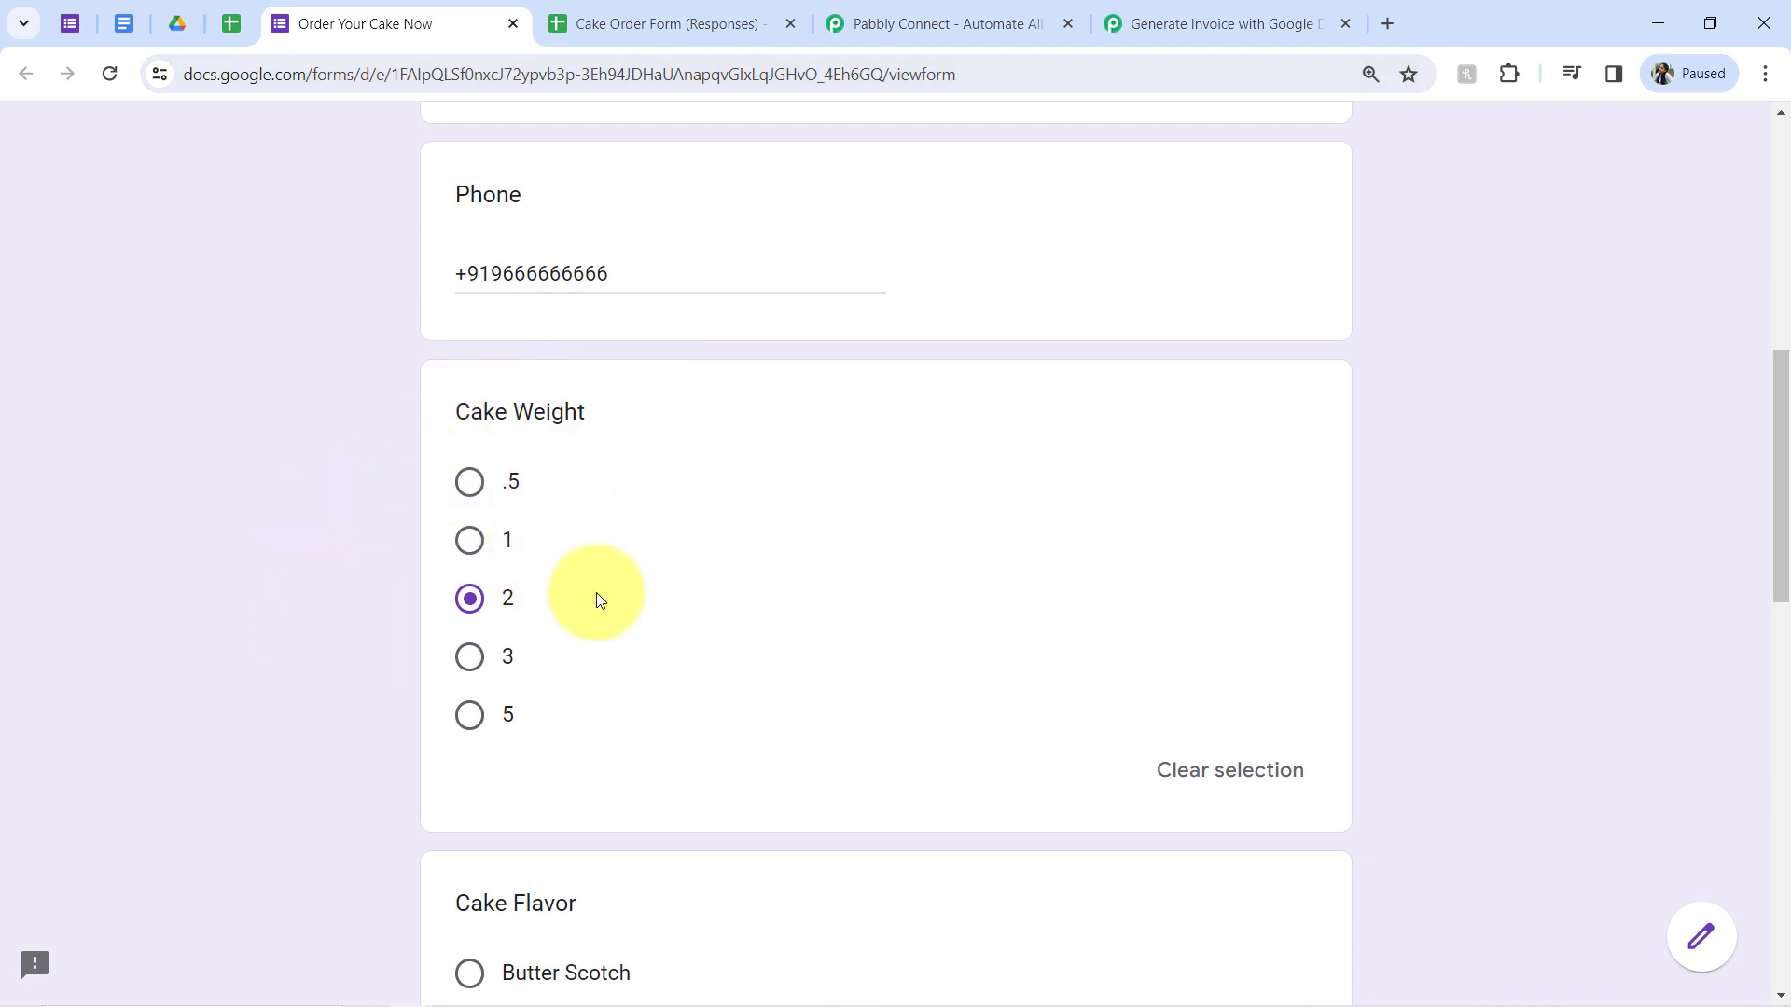
drag(1777, 500, 1745, 849)
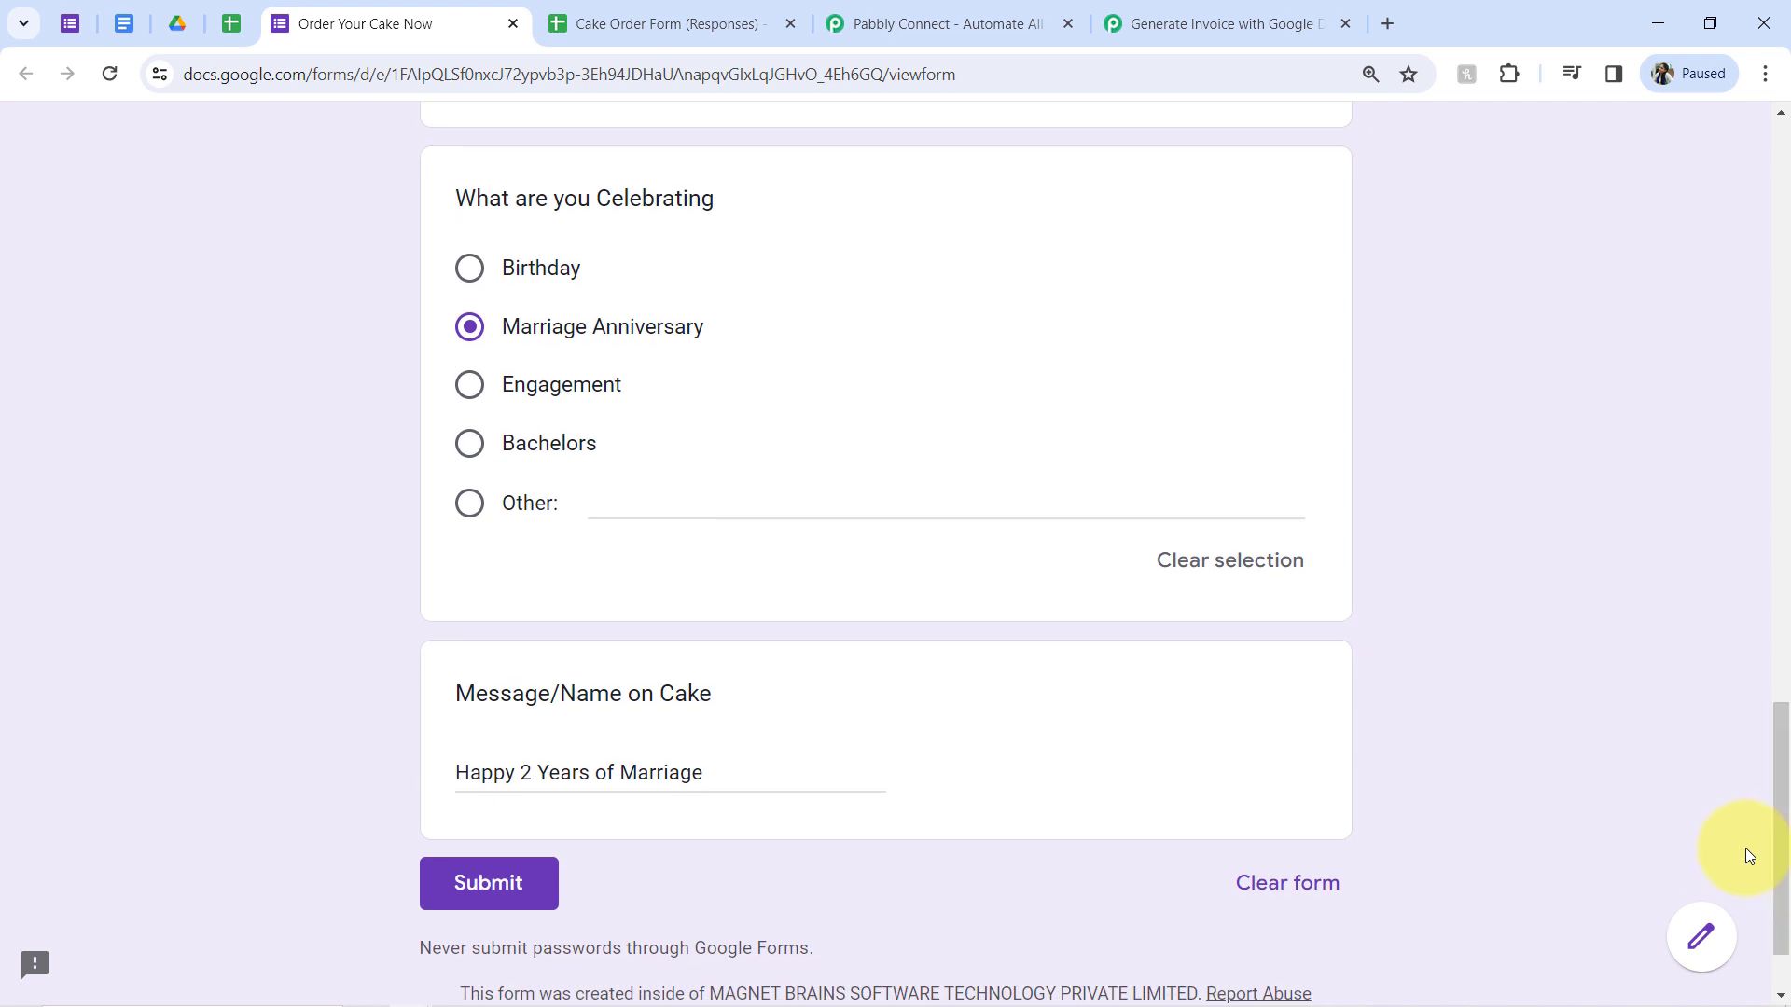
click(451, 886)
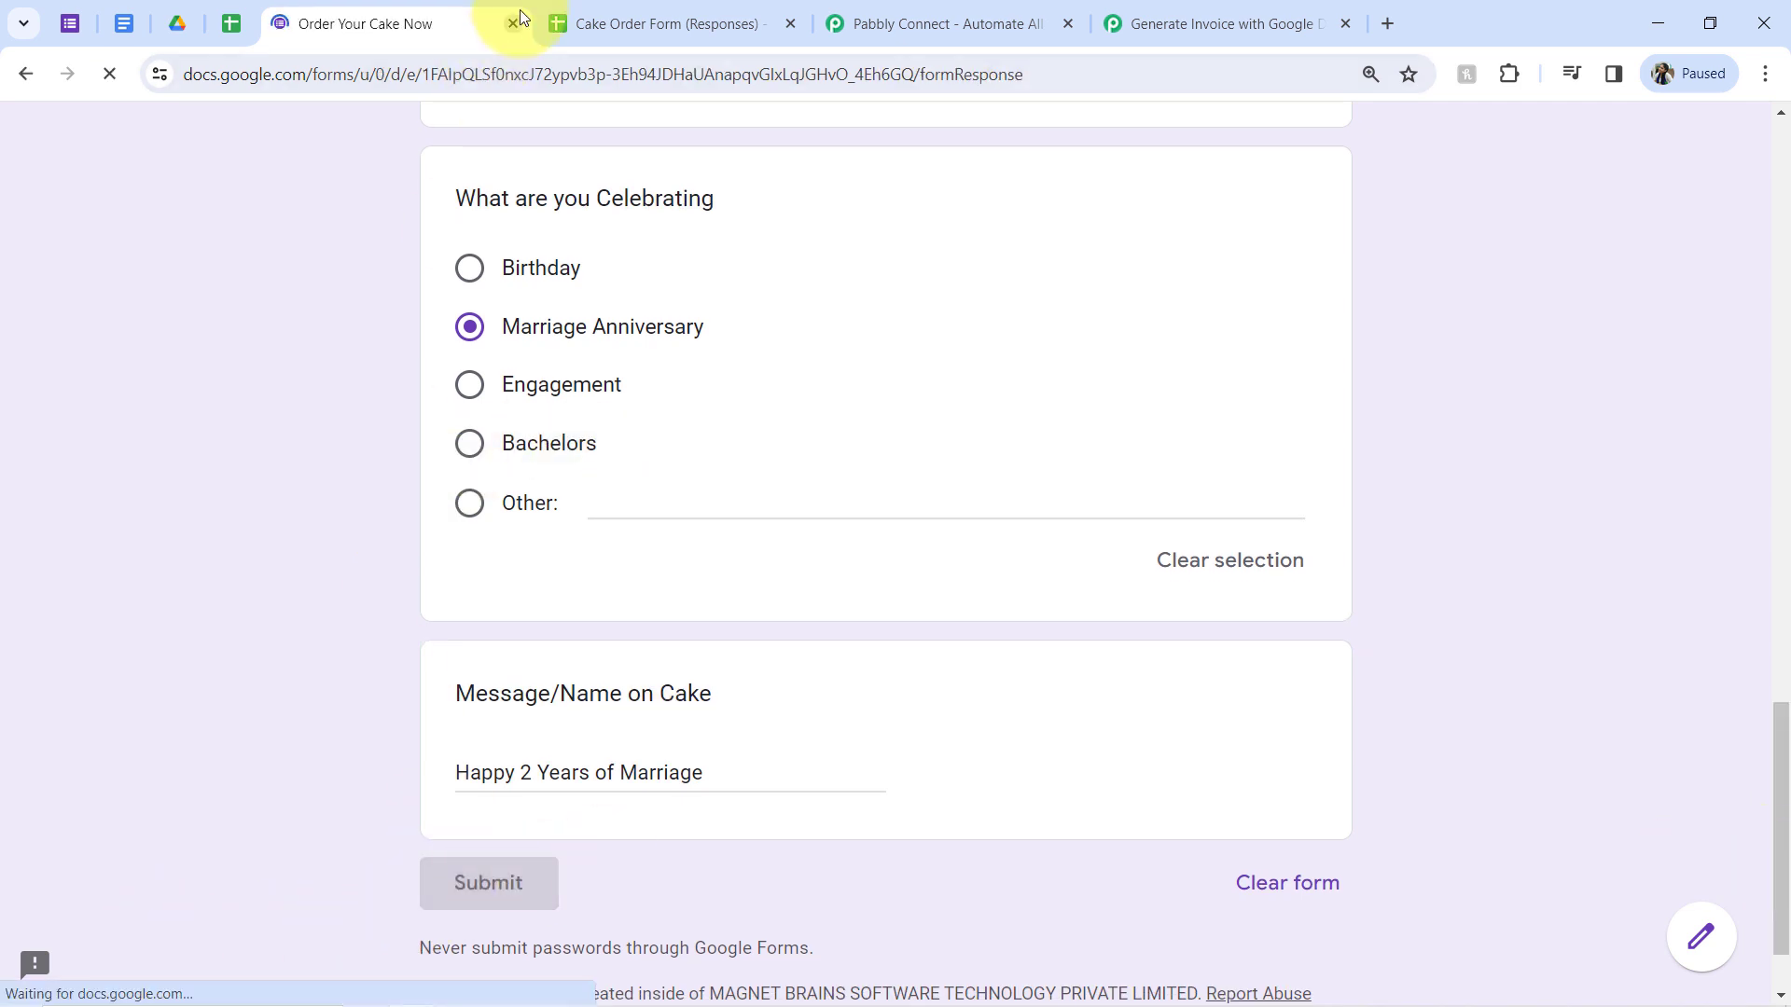
Step: Left-align the submitted order in row 2 of the Cake Order Form response spreadsheet
click(601, 5)
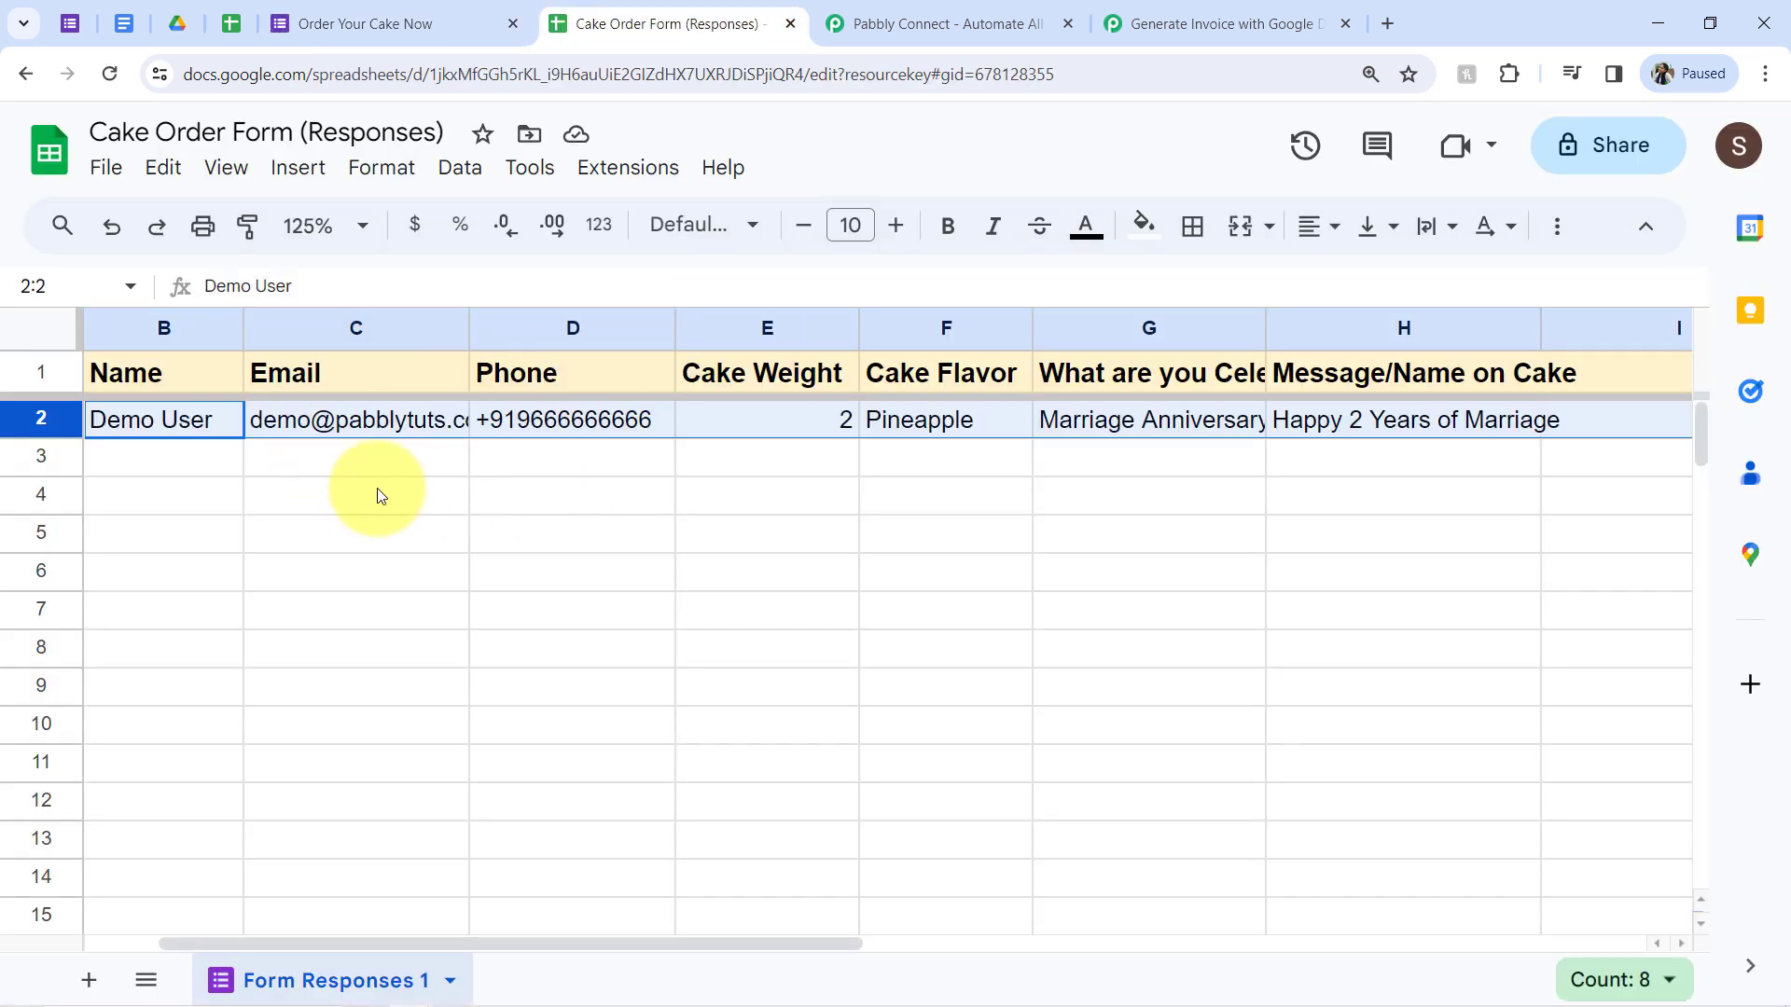
click(514, 513)
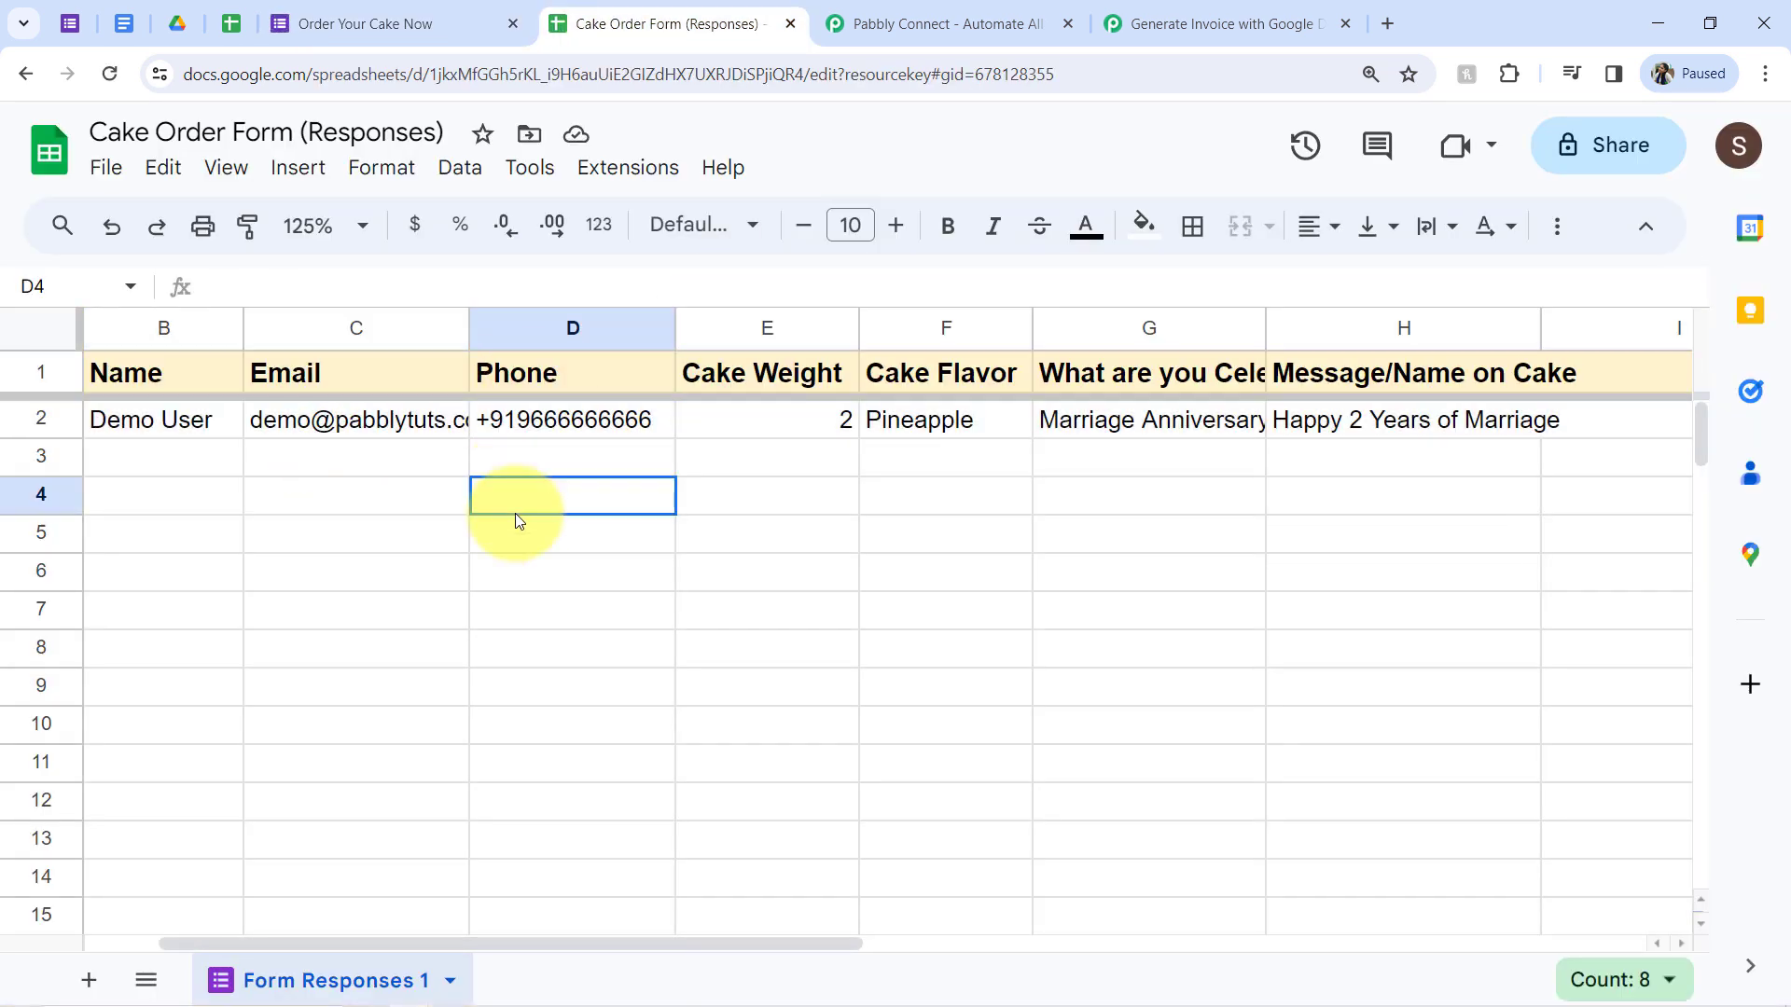
click(28, 419)
click(1310, 233)
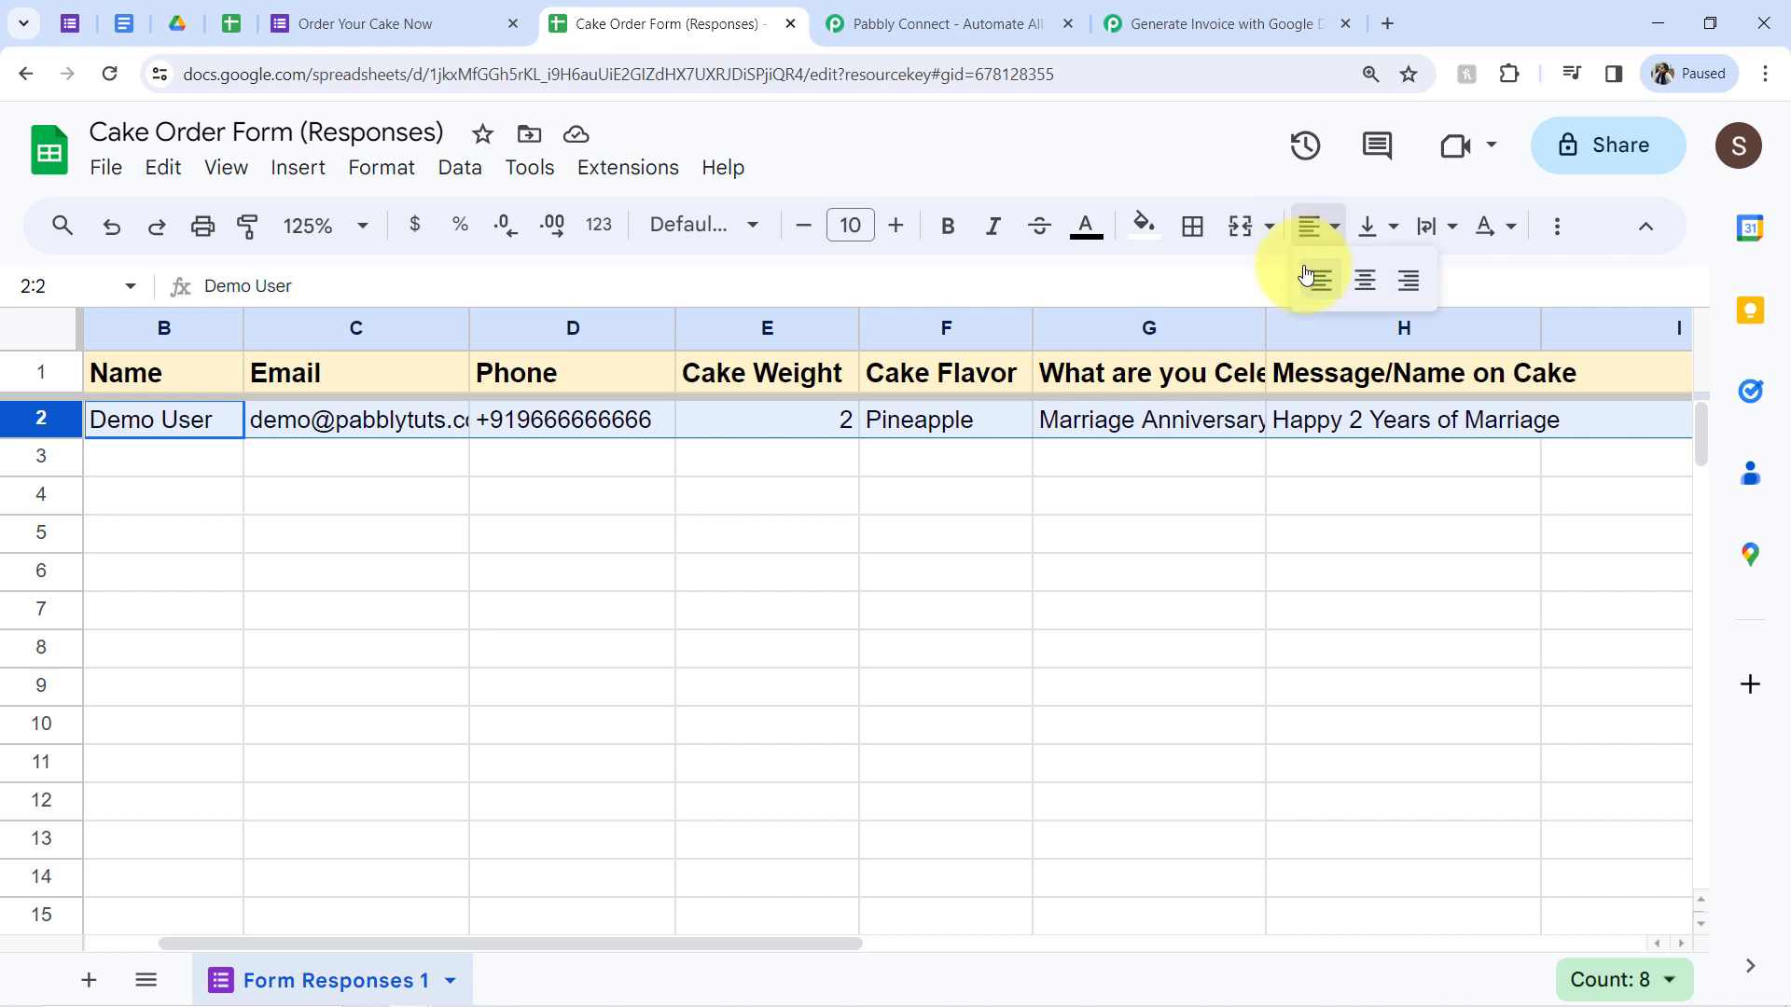
click(1319, 280)
click(709, 690)
Step: Fill in the Pabbly Connect Webhooks Initial Setup with the webhook URL copied from the workflow's trigger and trigger column H
click(628, 167)
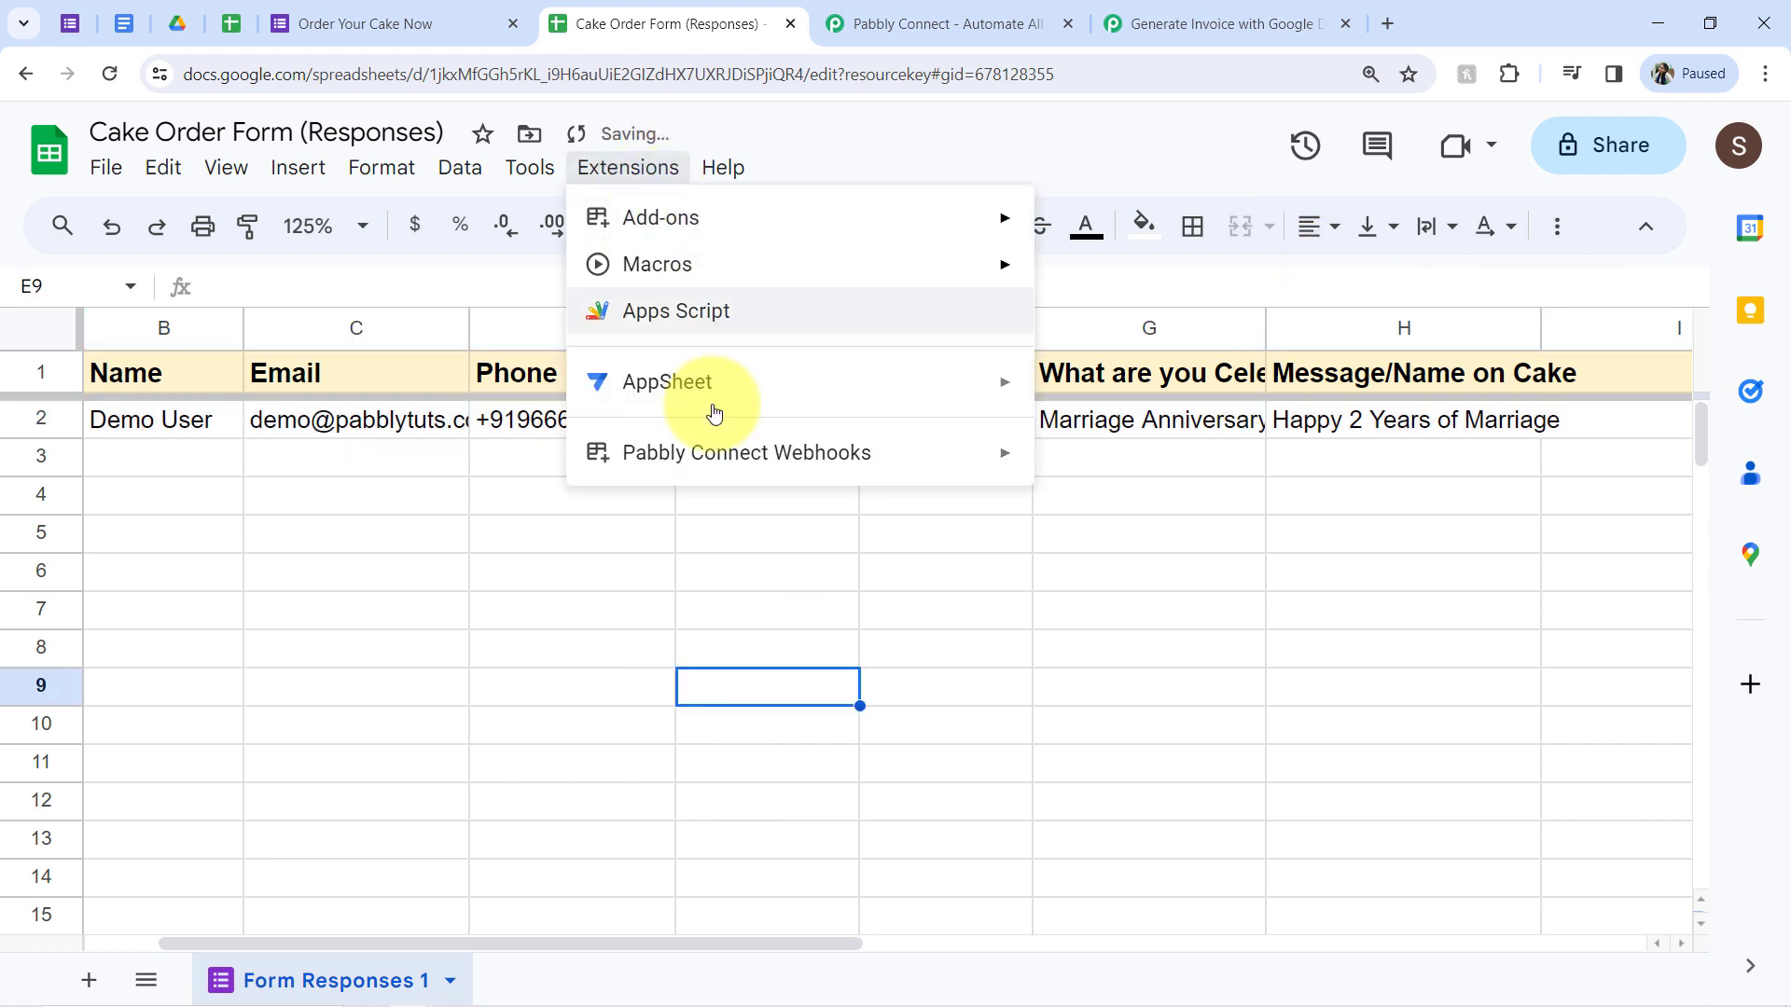
mouse_move(714, 473)
click(1156, 465)
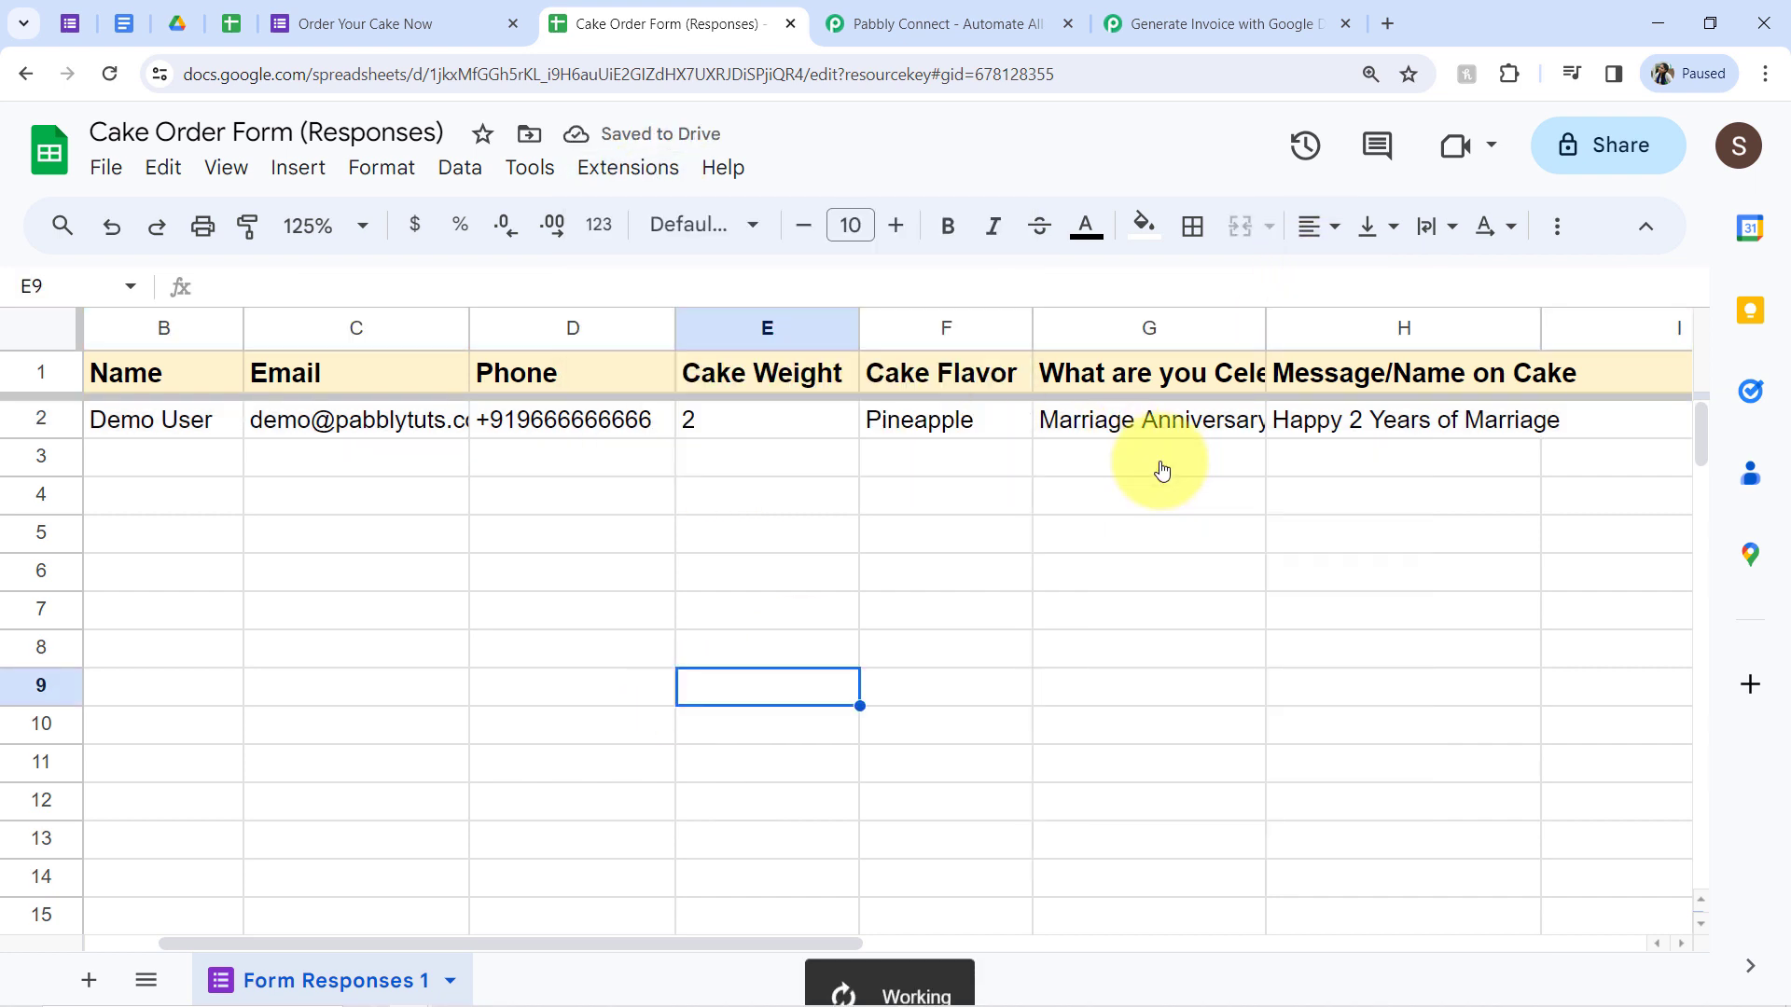
click(1203, 24)
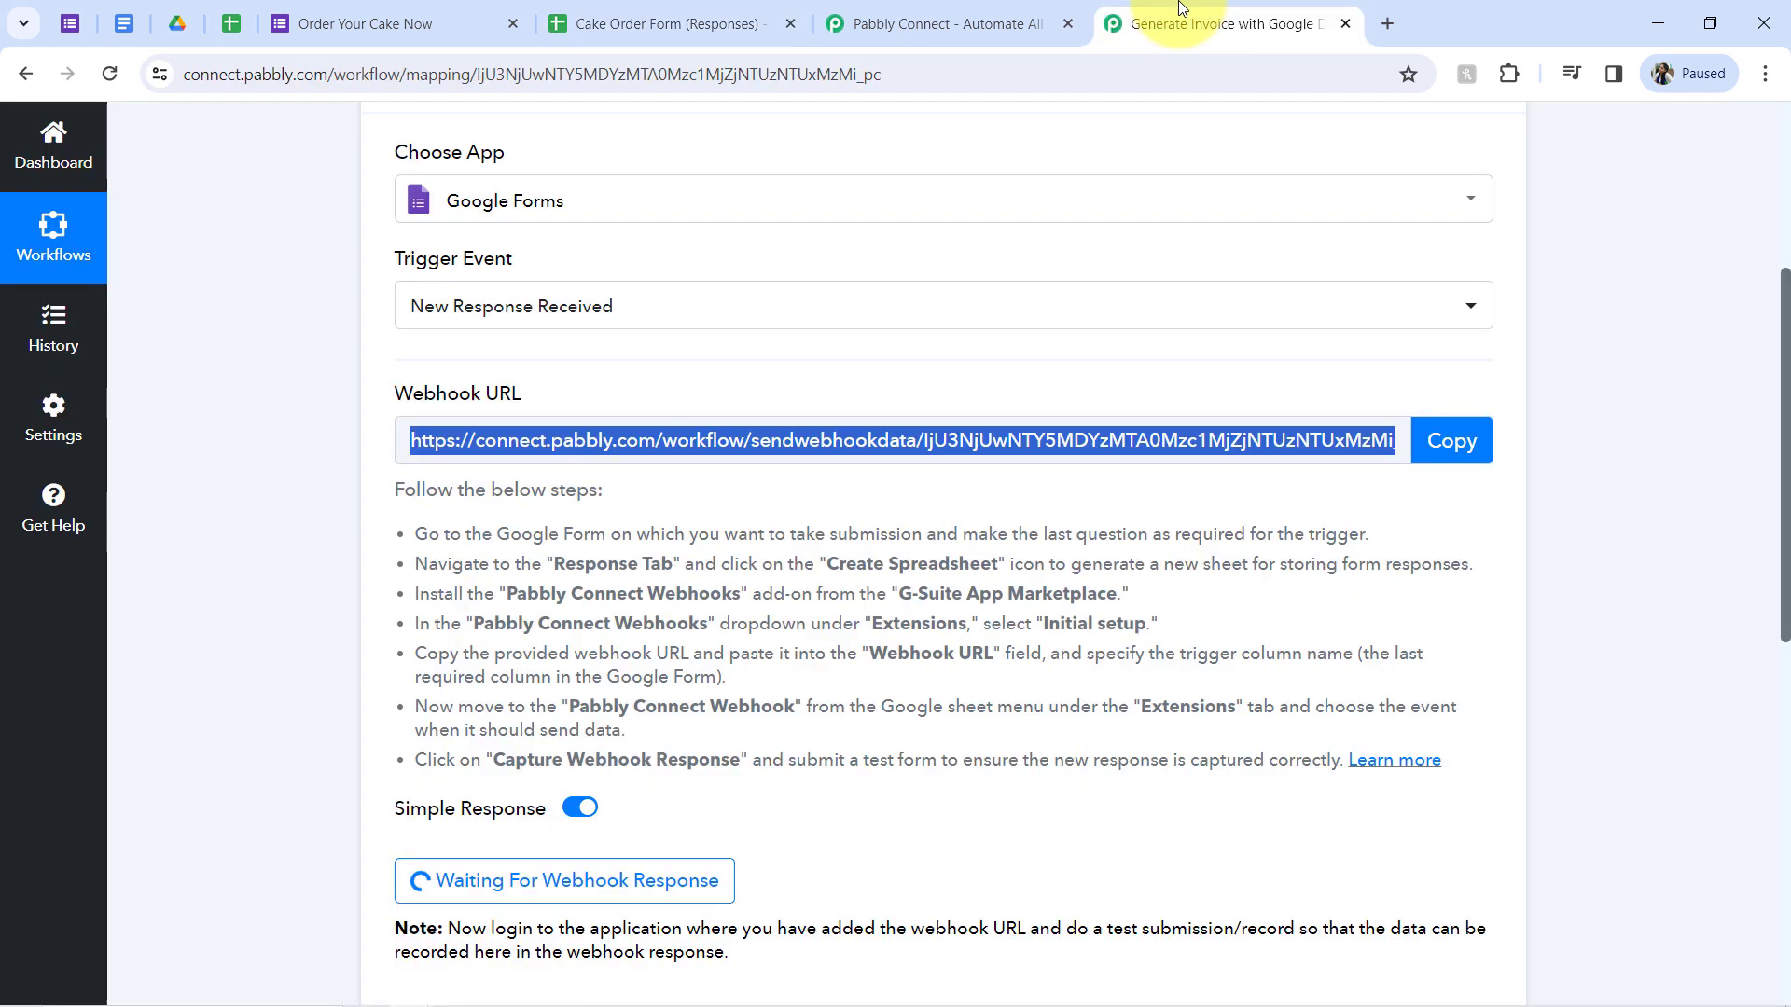
click(1441, 441)
click(601, 22)
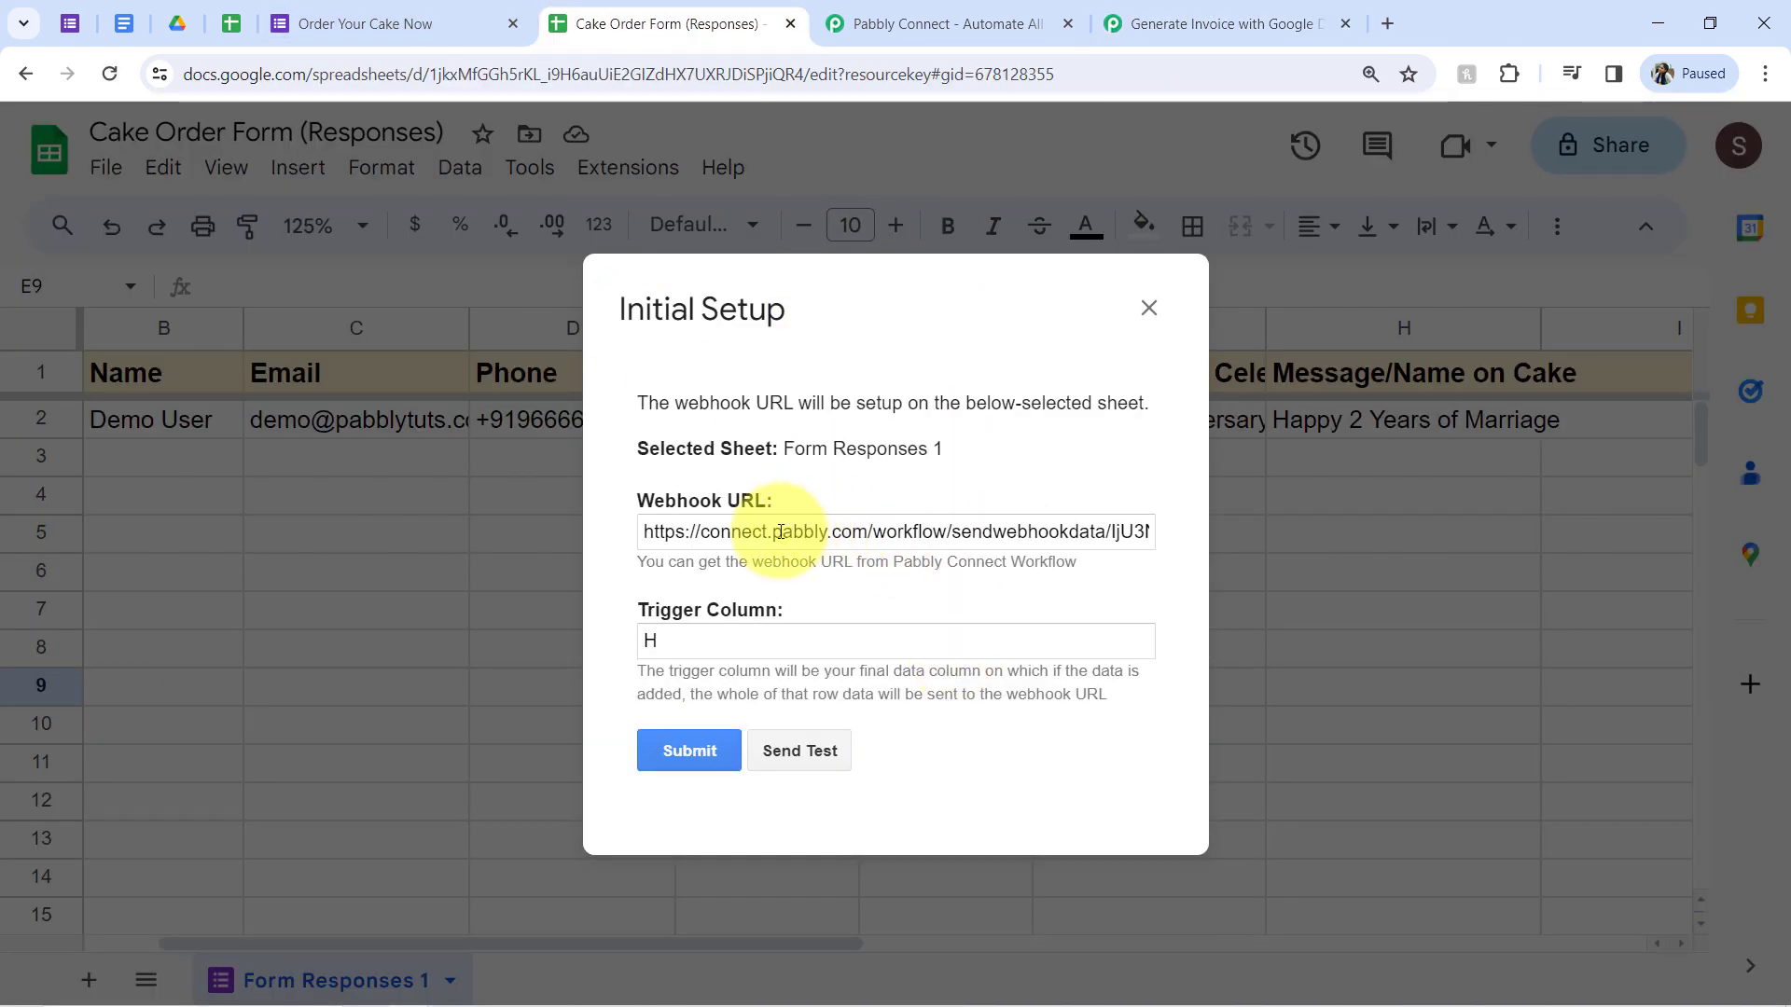
triple_click(780, 532)
key(ctrl+v)
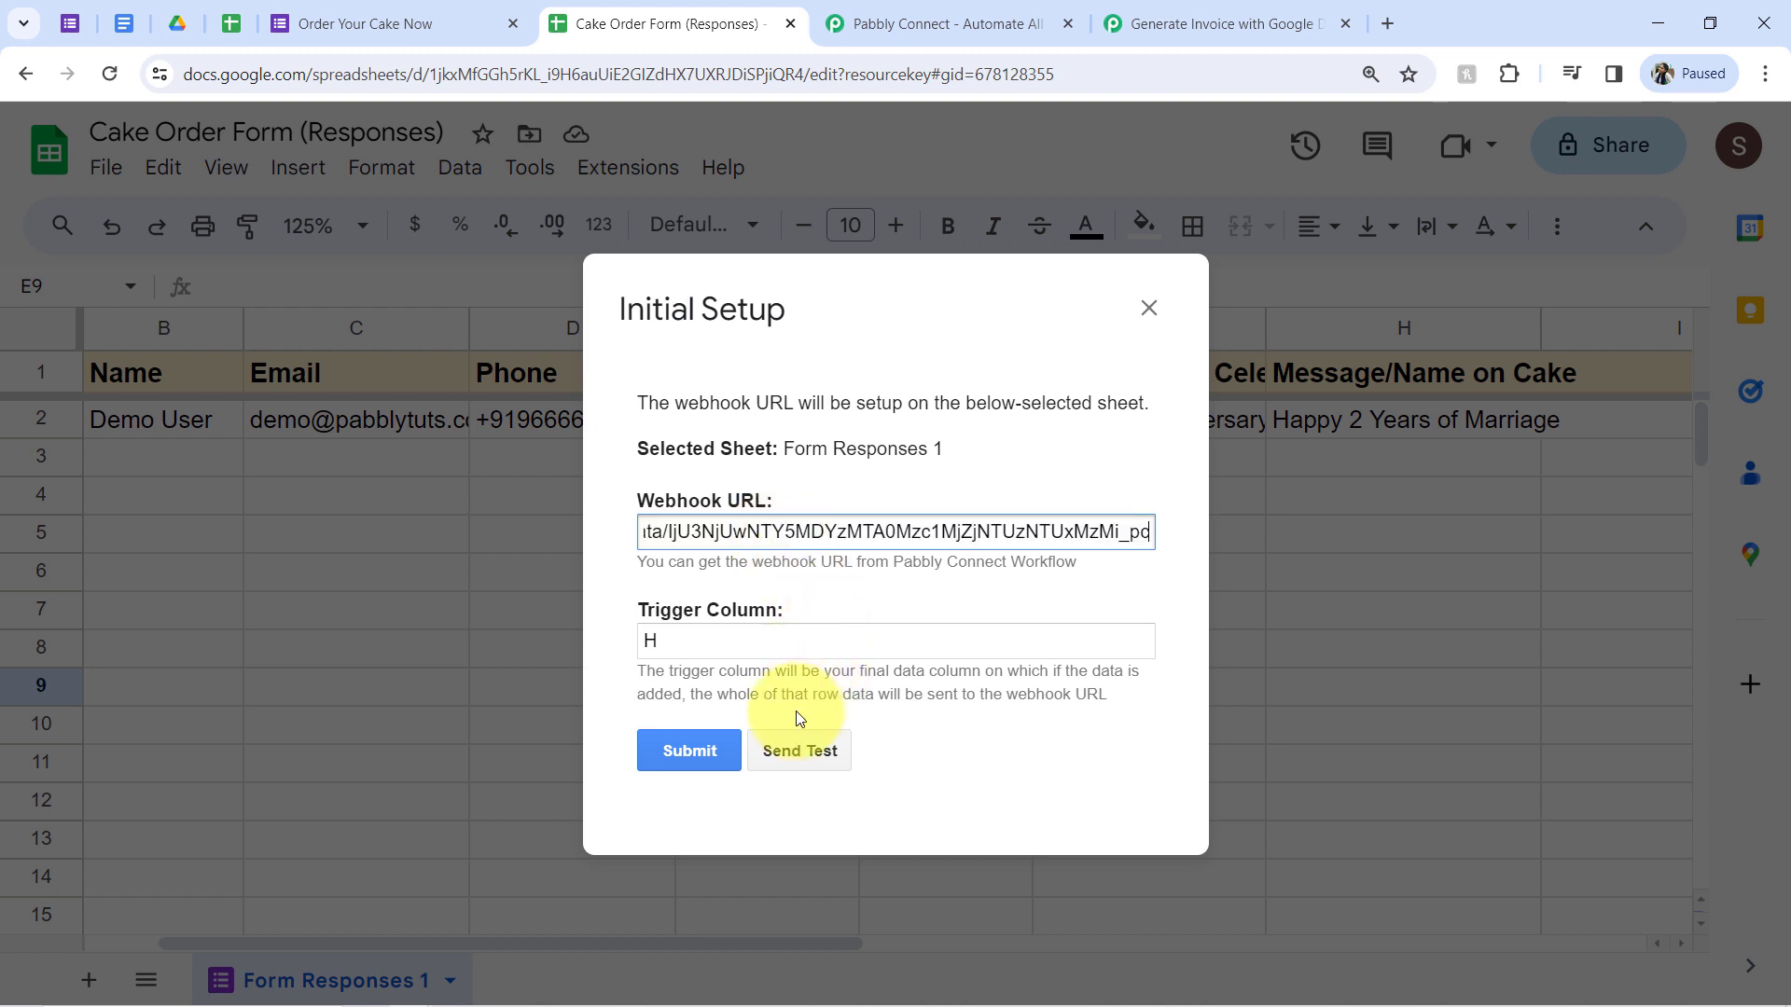
Step: Send a test from the Initial Setup and review the response received in the Pabbly Connect workflow's Google Forms trigger
click(790, 742)
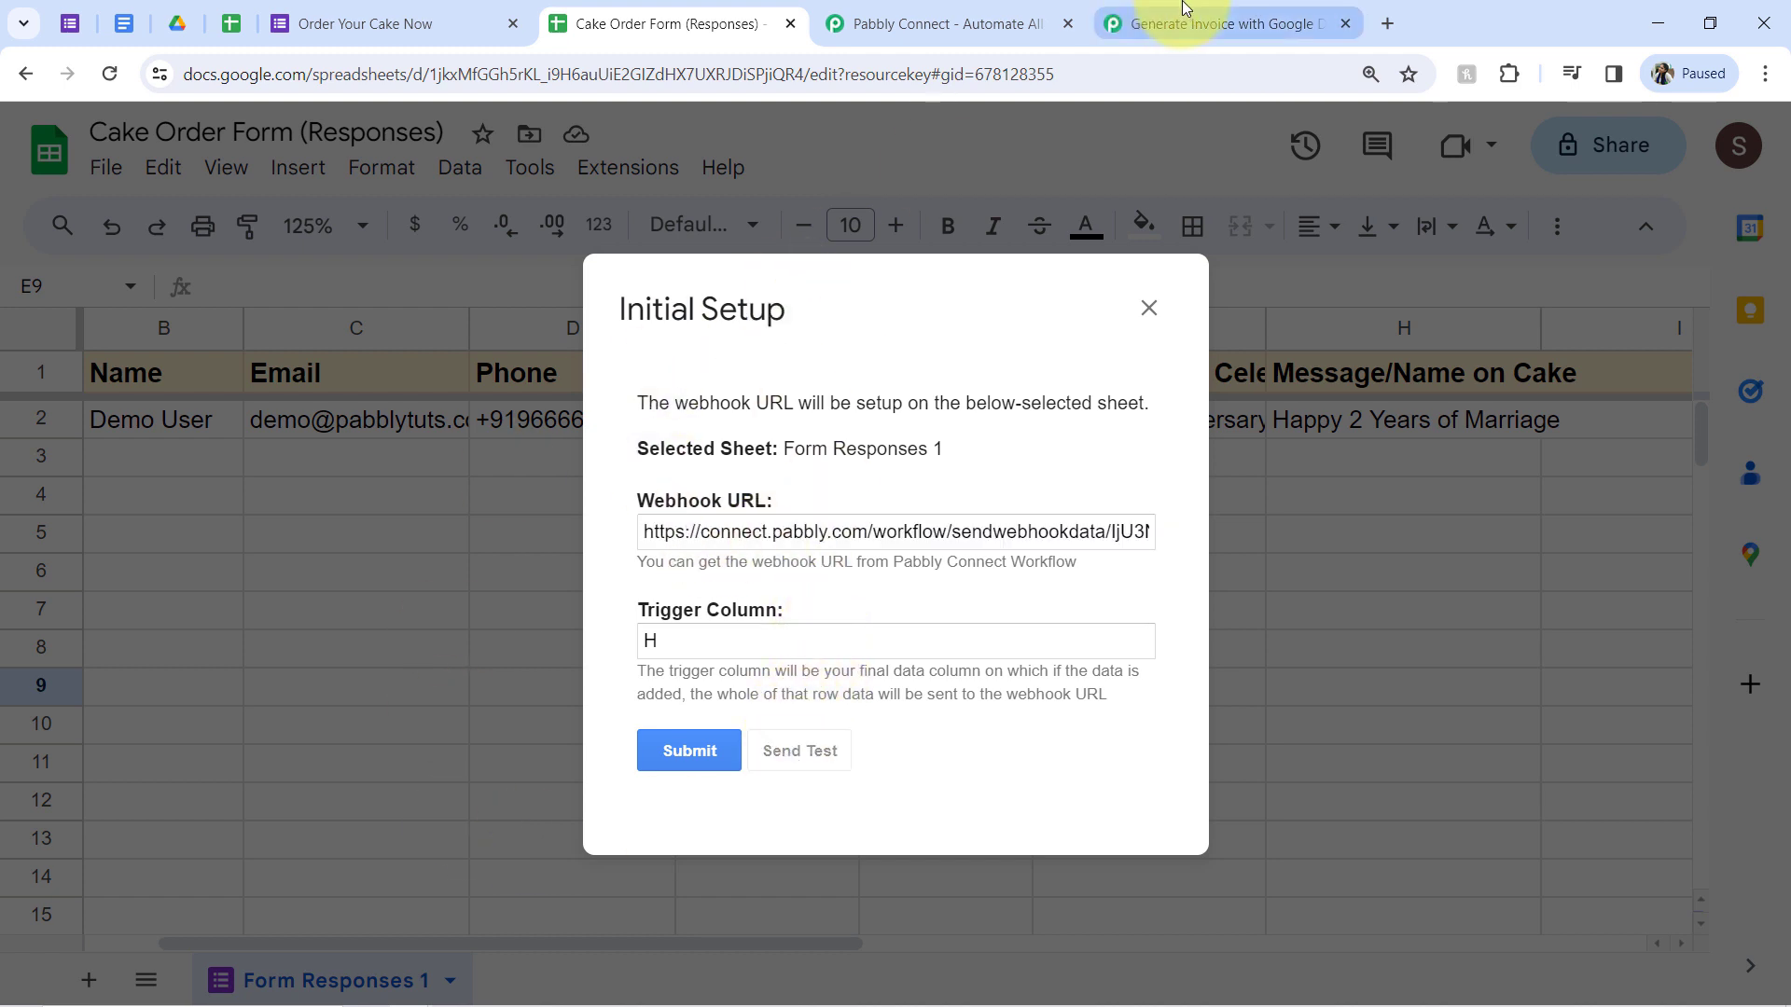
click(1212, 23)
drag(1789, 451, 1789, 540)
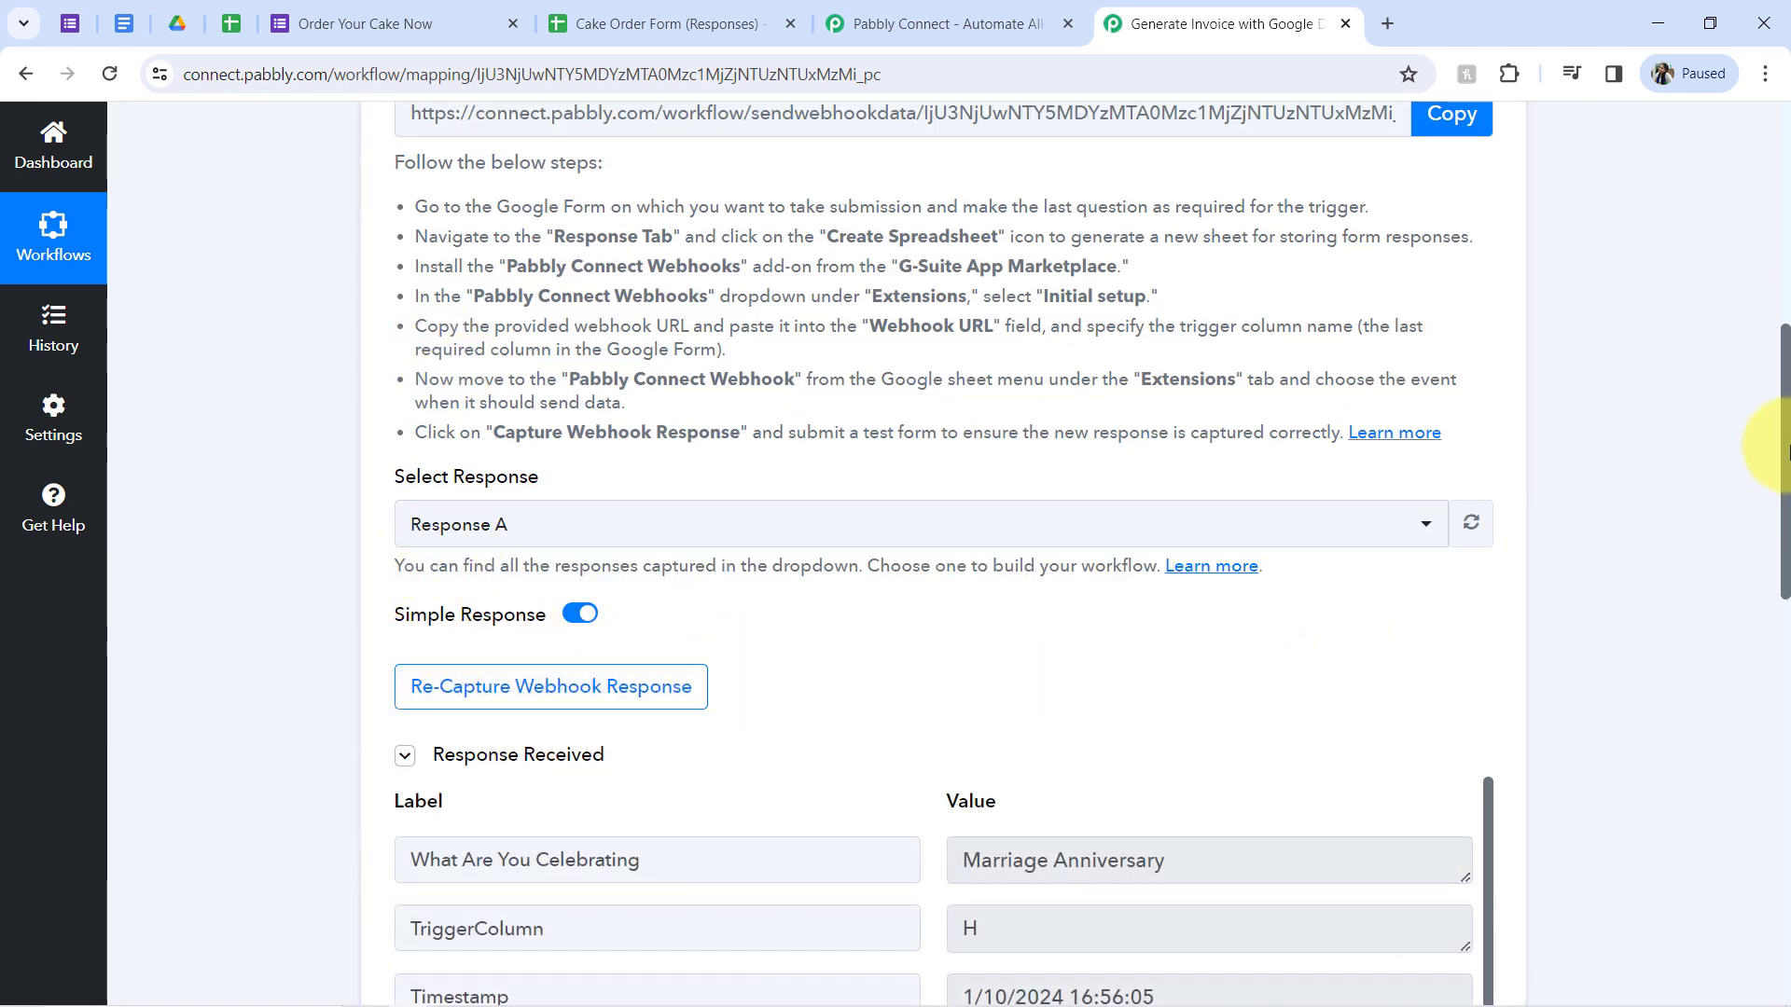
drag(1786, 449, 1786, 625)
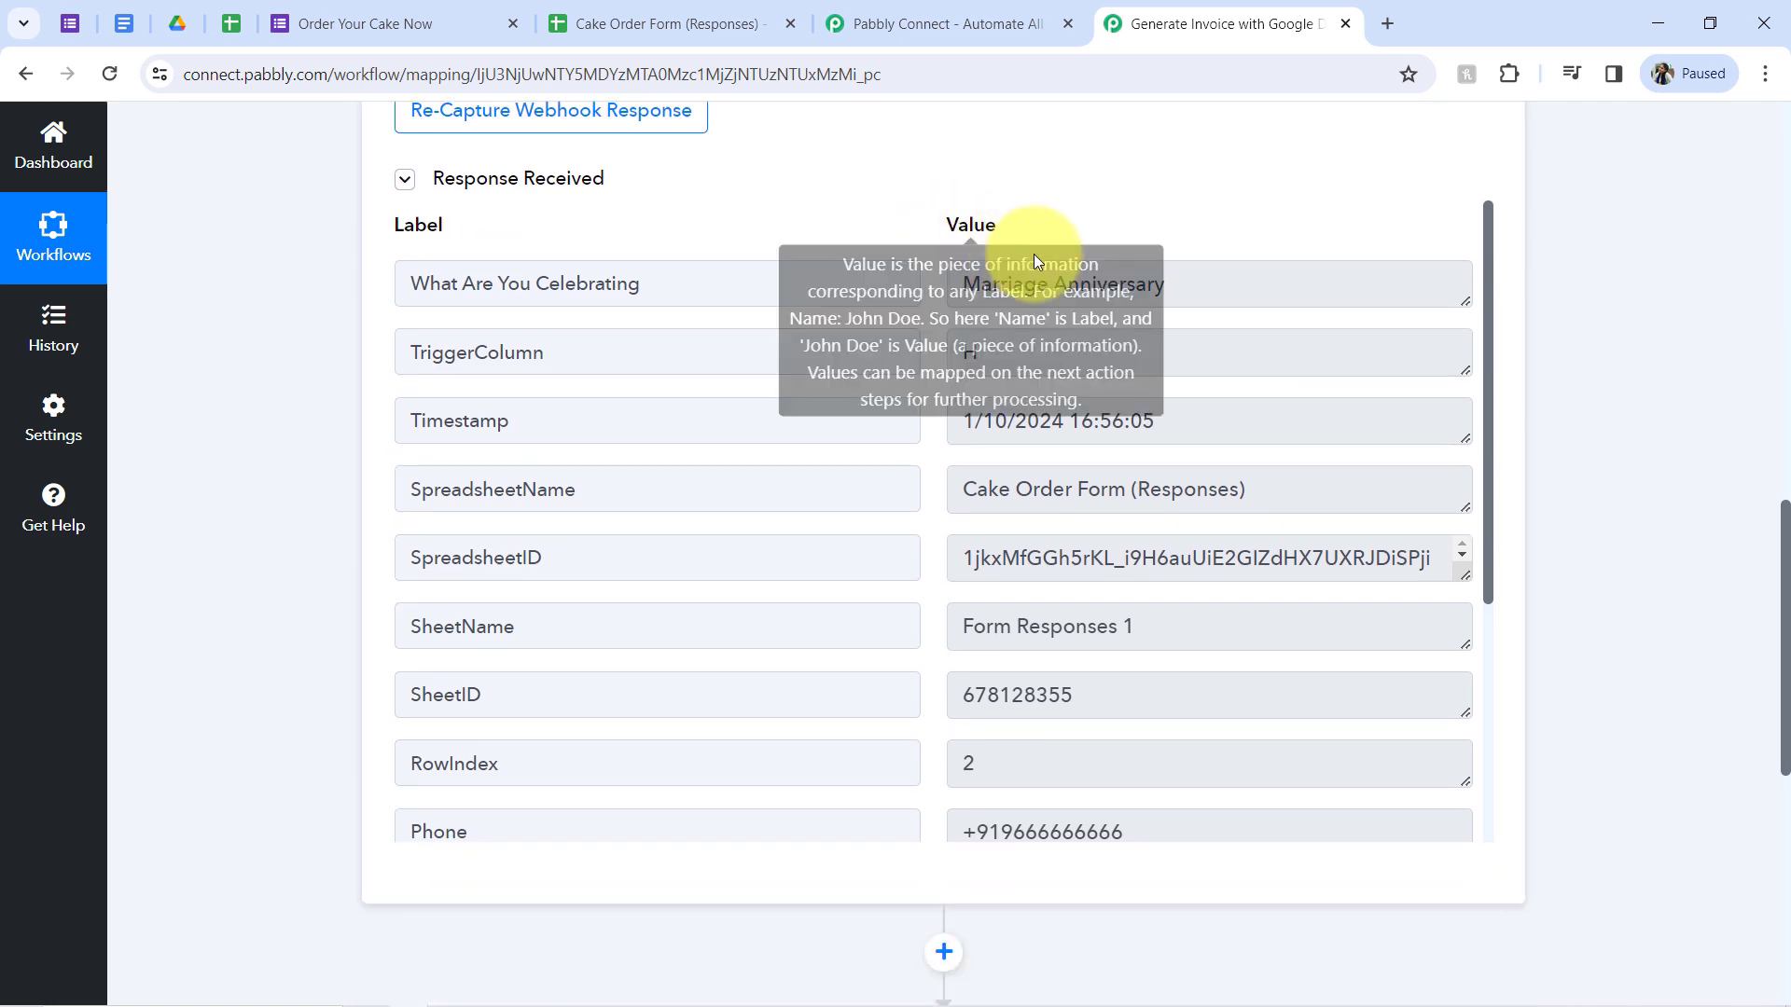
drag(1146, 284, 860, 344)
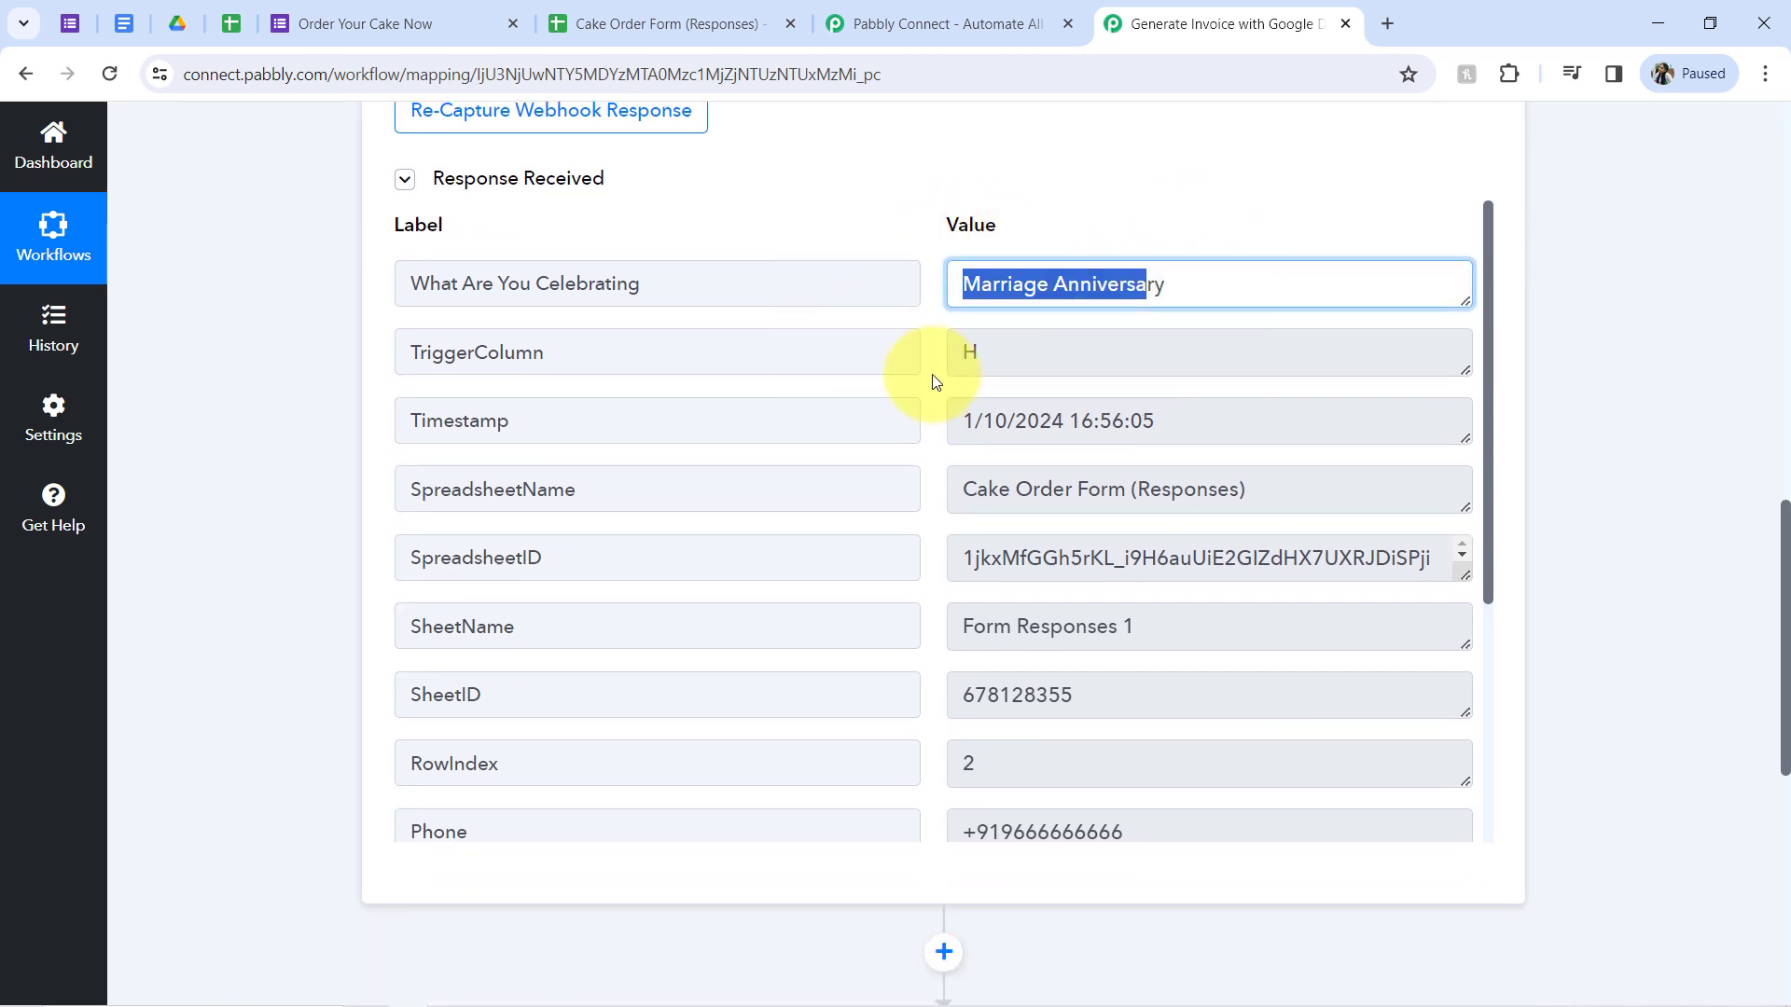
drag(1093, 421, 992, 422)
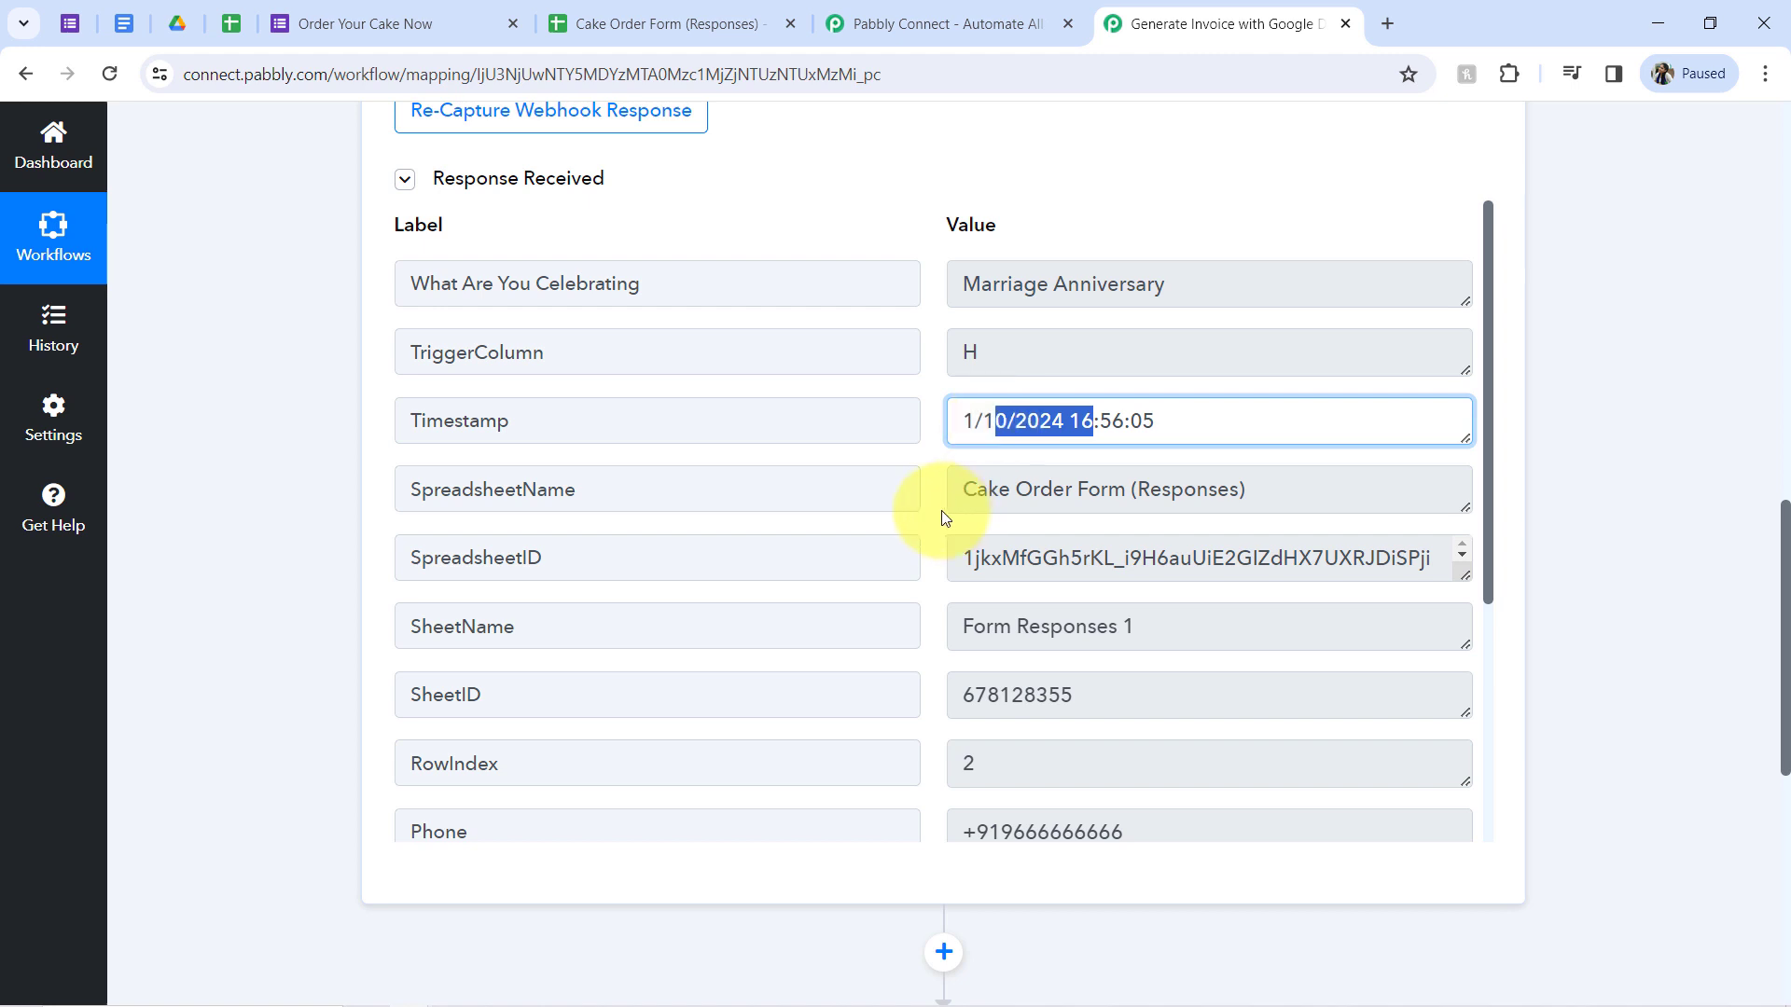
drag(999, 490, 1216, 490)
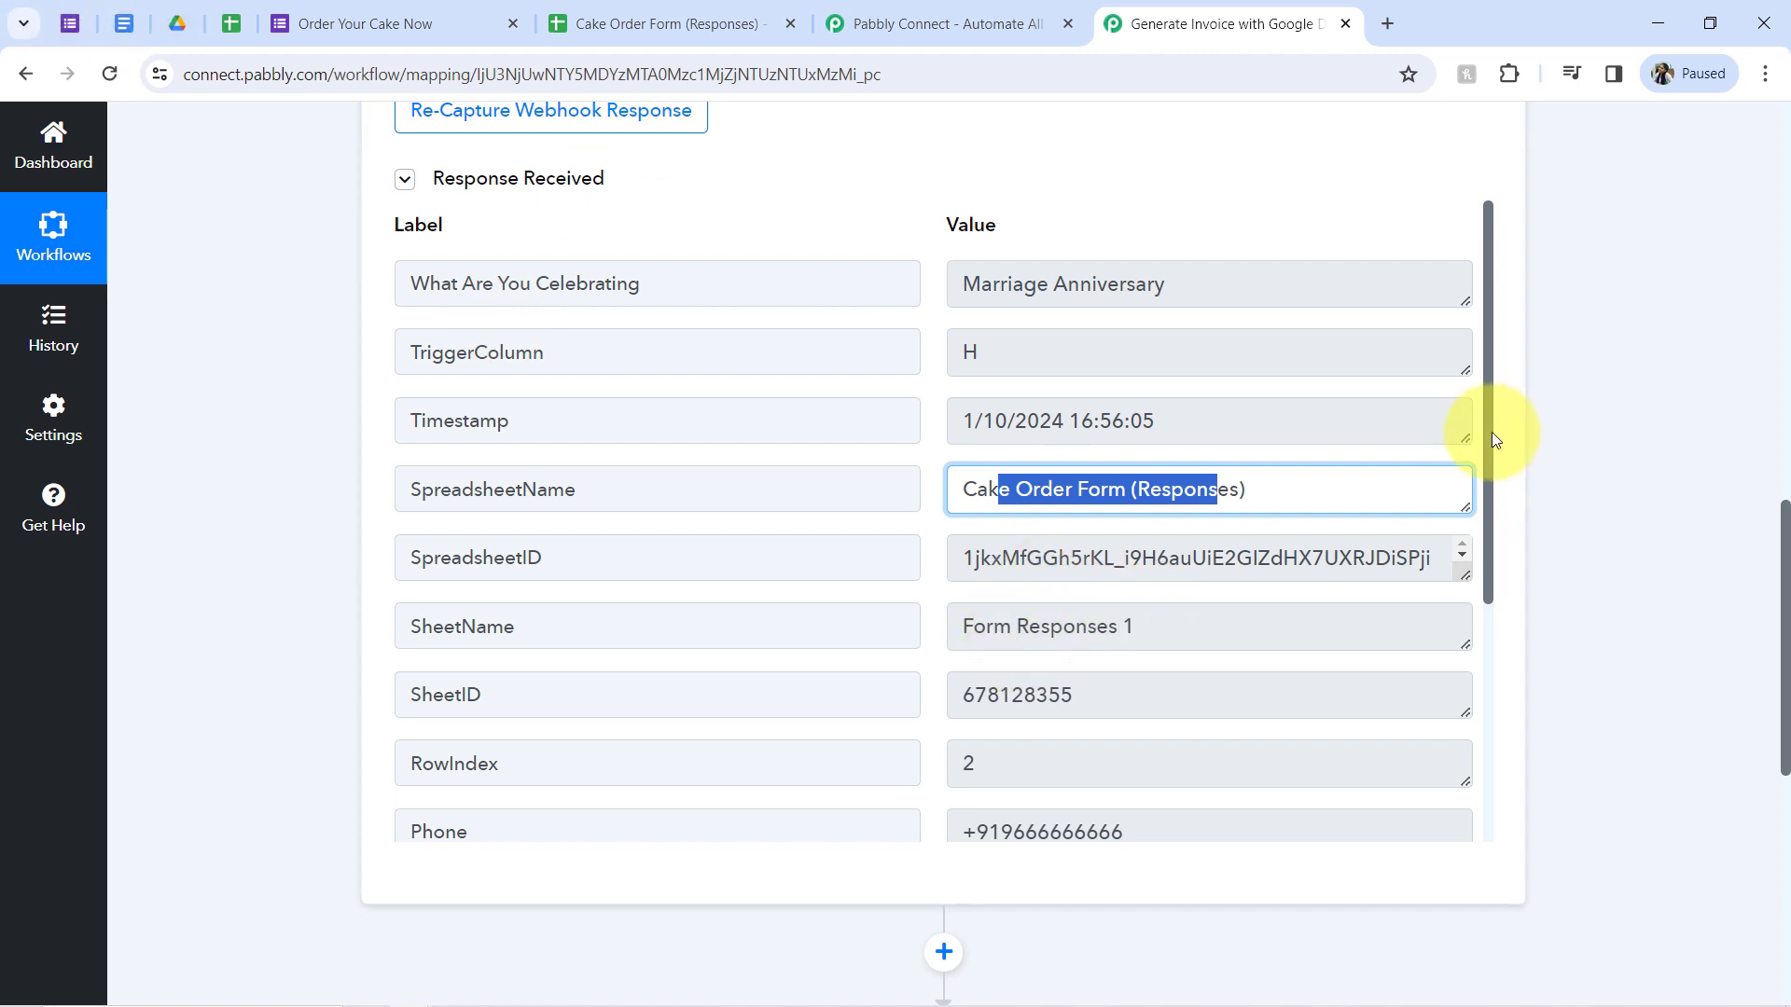
drag(1488, 432, 1496, 674)
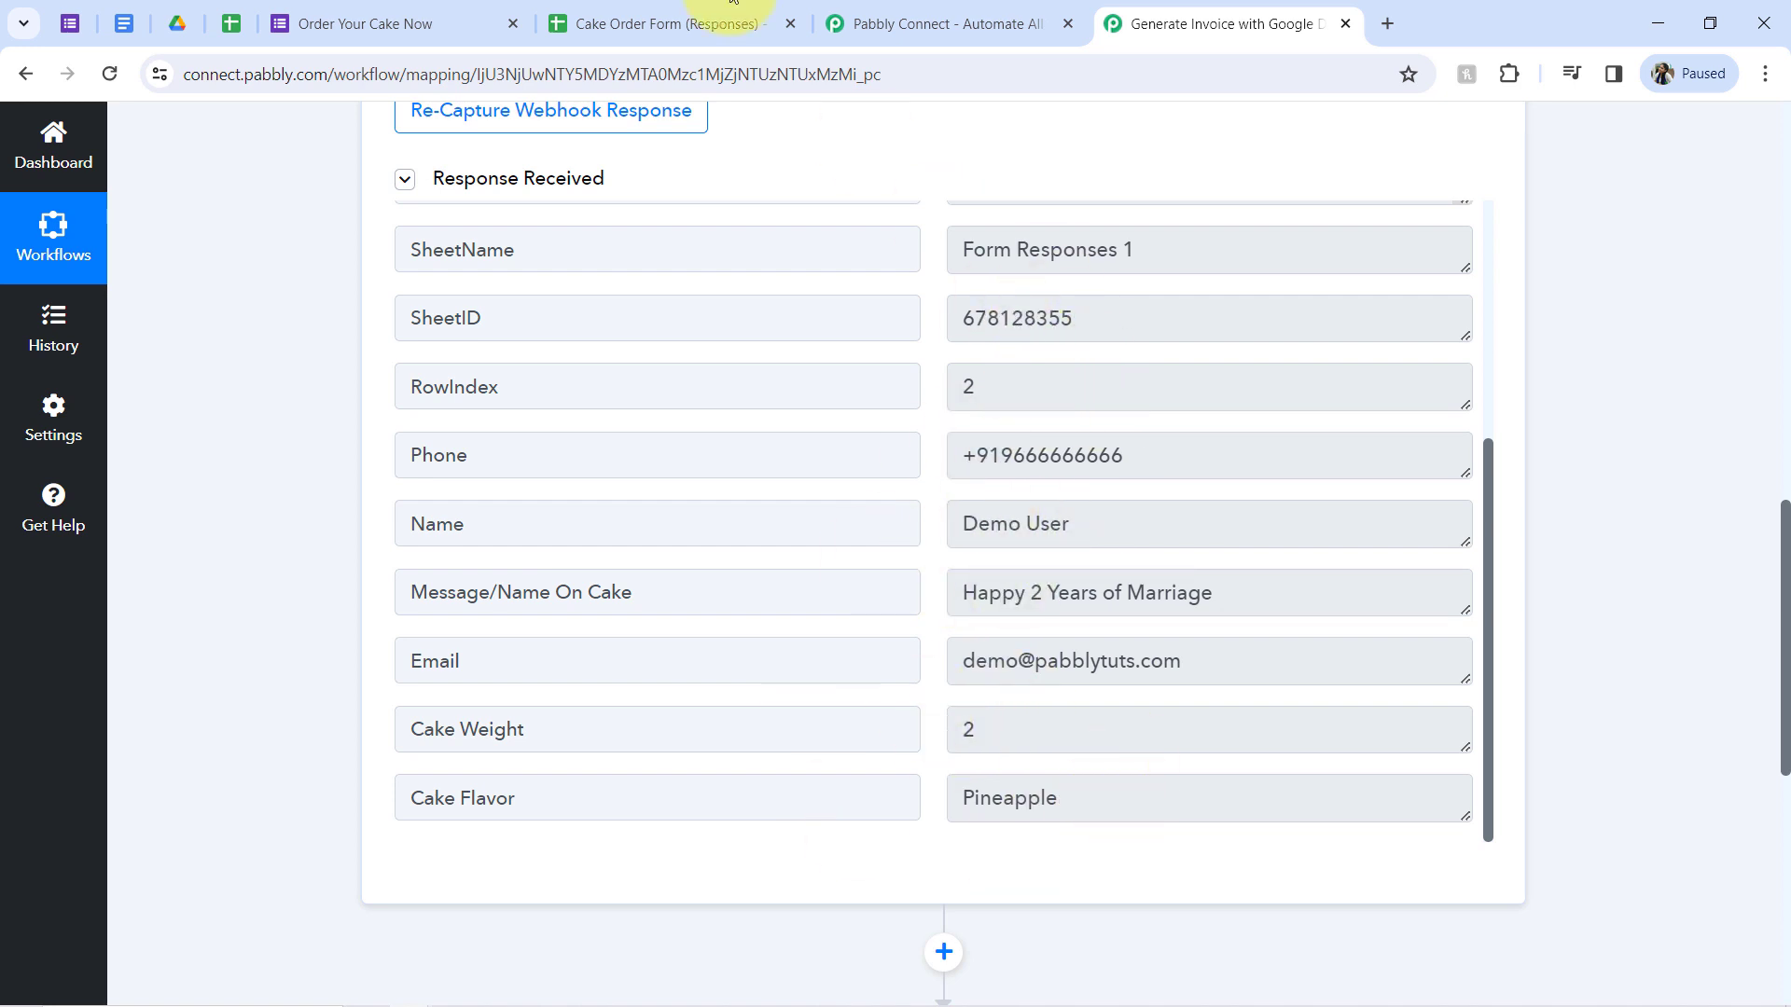
Step: Check the Initial Setup dialog in the response spreadsheet, and close the spare Pabbly Connect browser tab
click(662, 21)
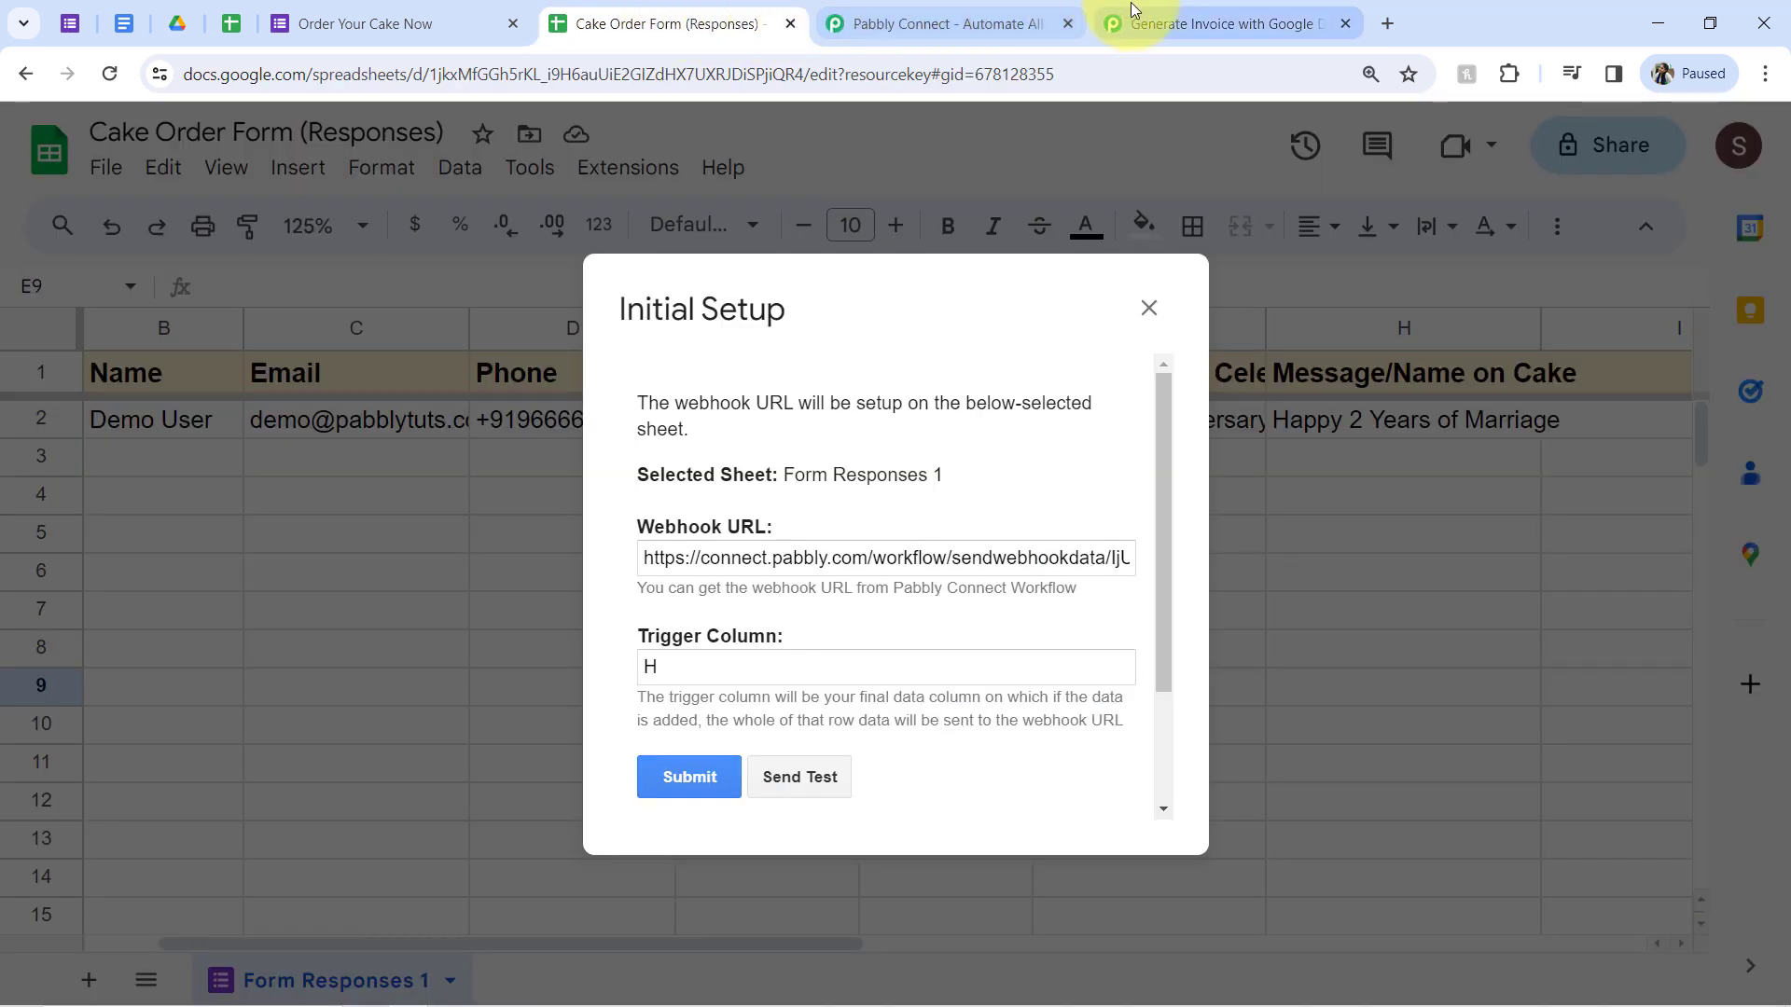
click(1133, 11)
click(1068, 23)
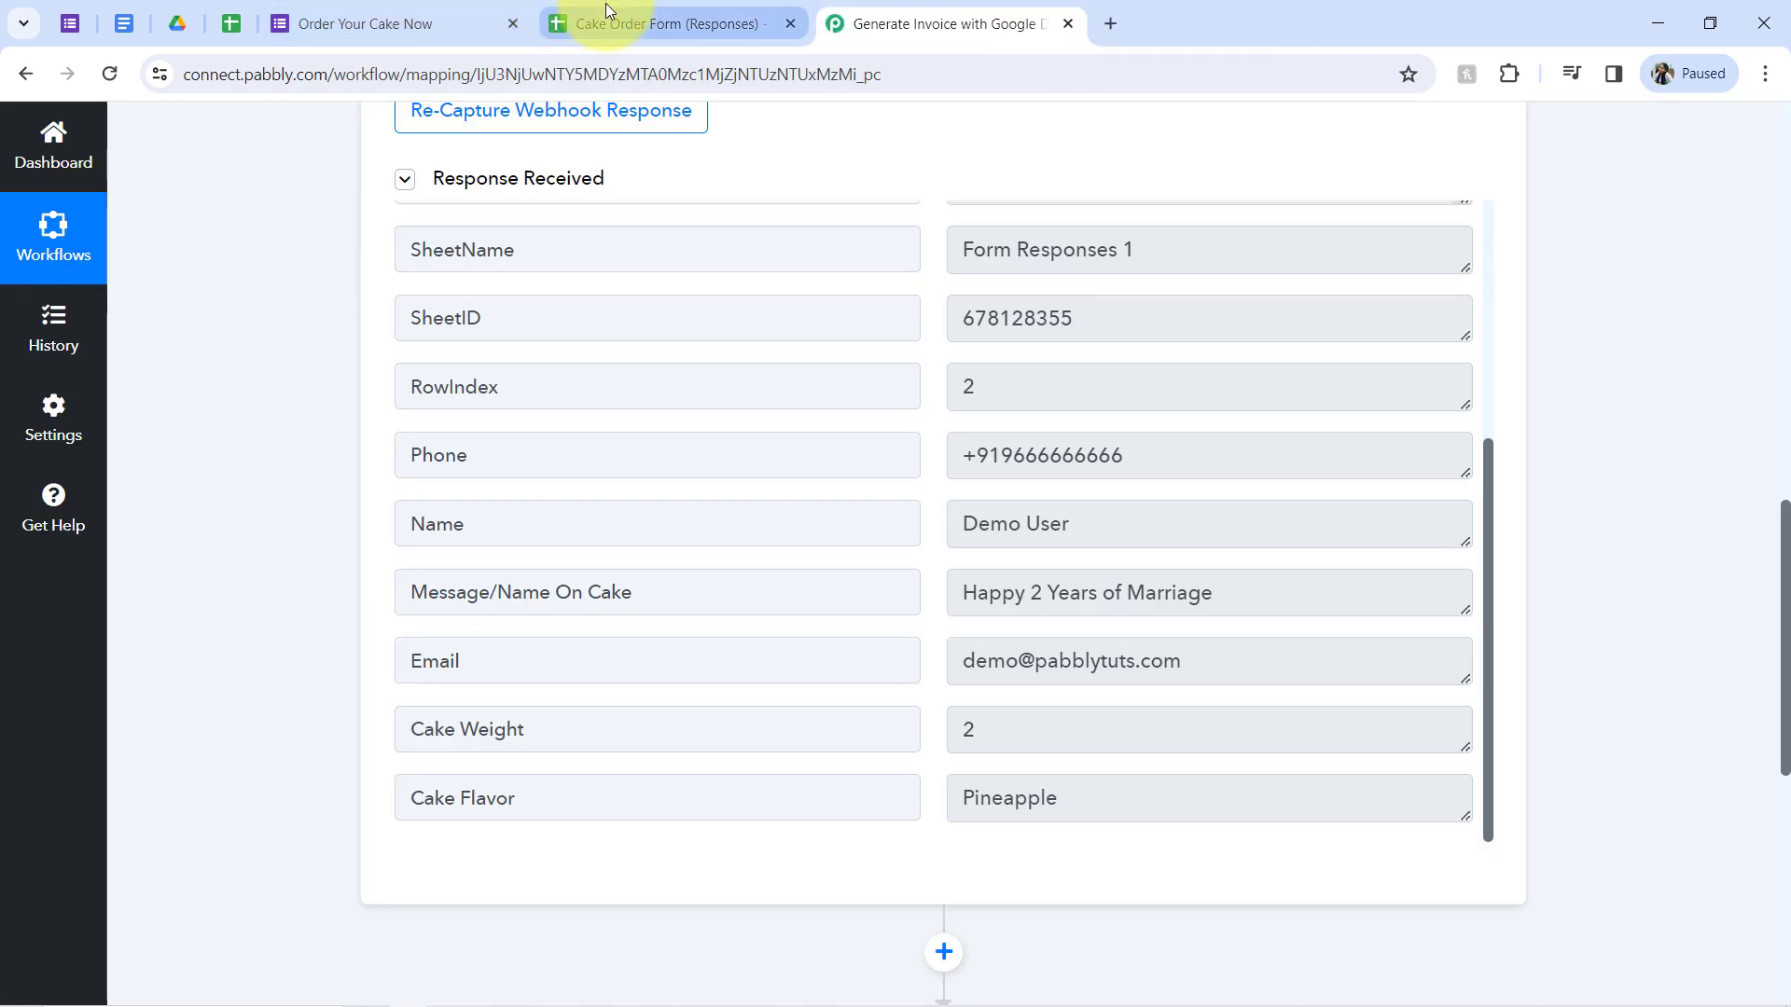
Step: Submit the Pabbly Connect Webhooks Initial Setup in the Cake Order Form response spreadsheet and close the dialog
click(606, 5)
click(679, 779)
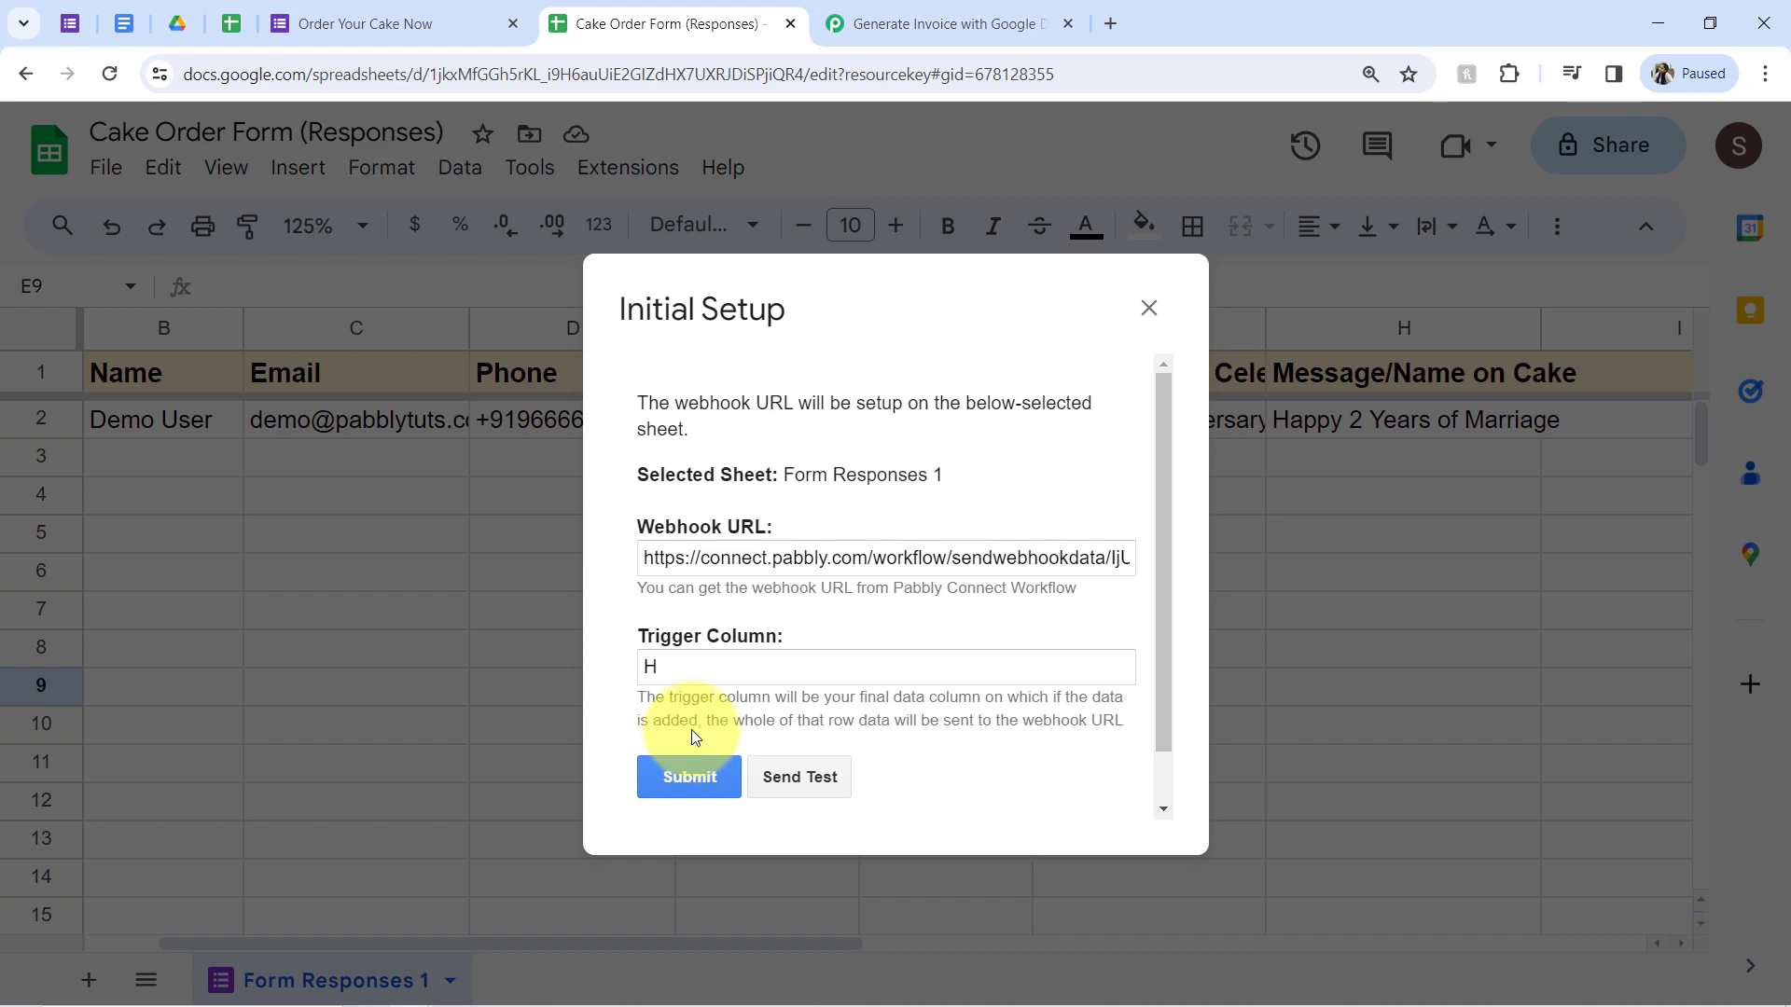
click(1148, 308)
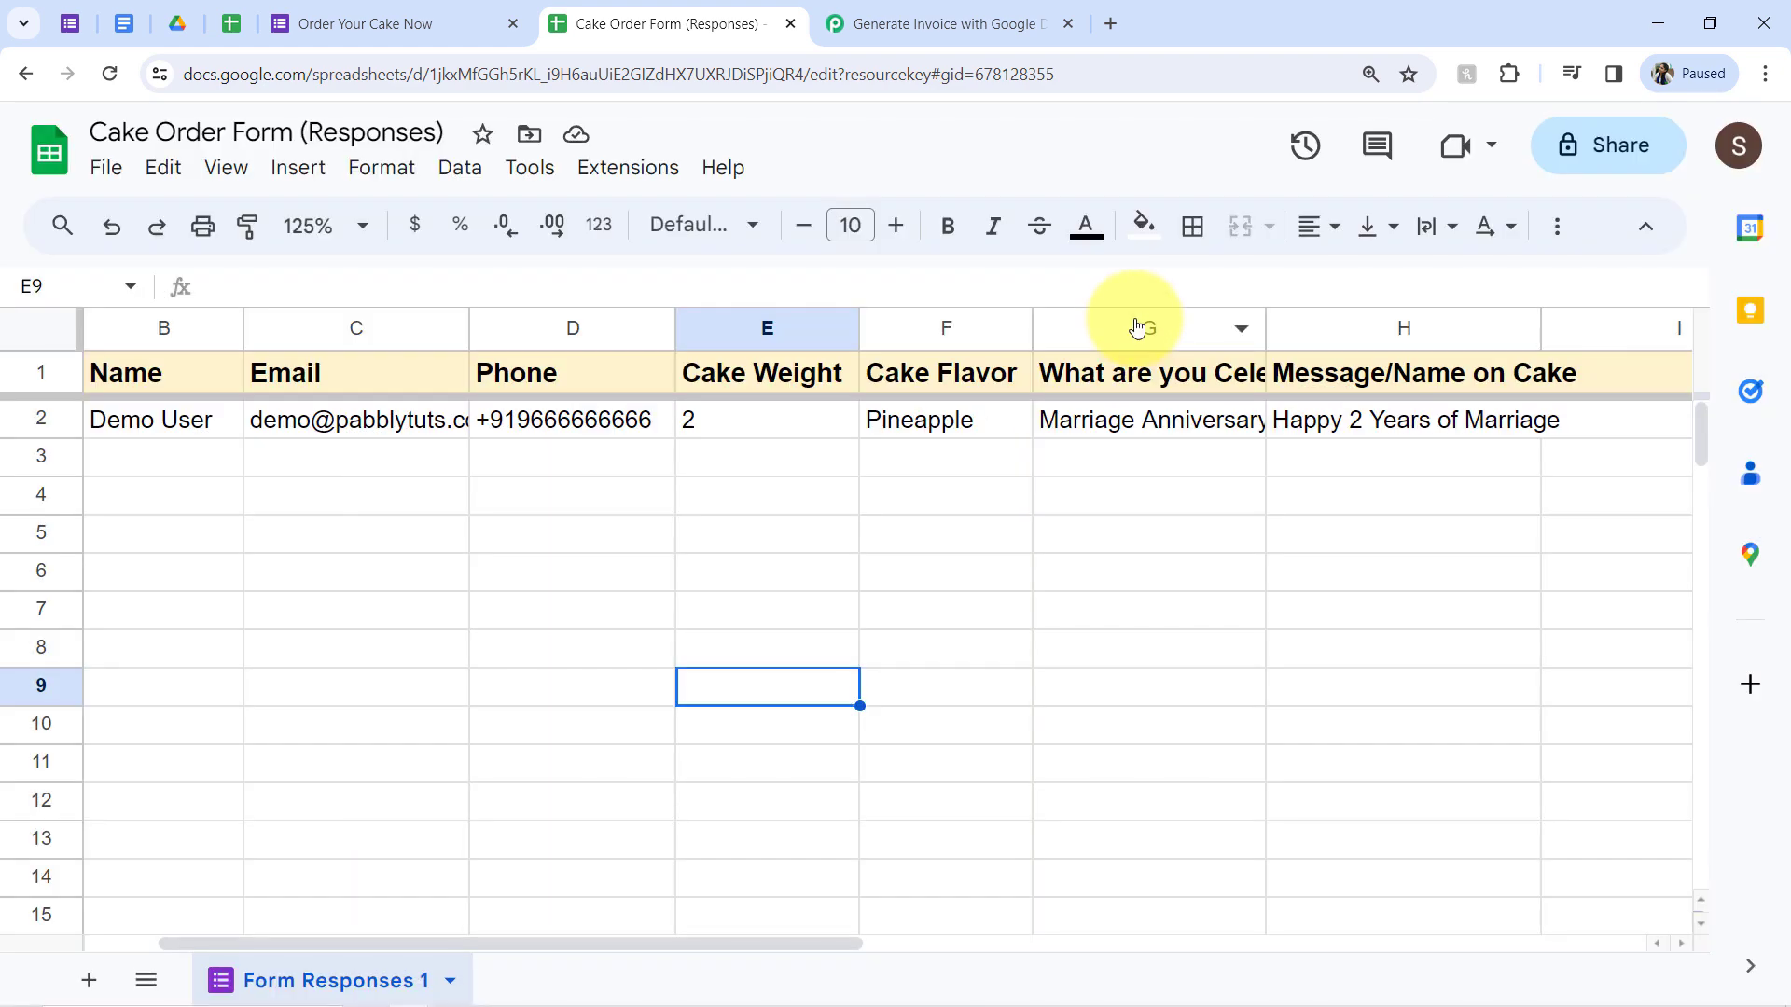
Step: Return to the Pabbly Connect workflow and collapse the Google Forms New Response Received trigger
click(933, 23)
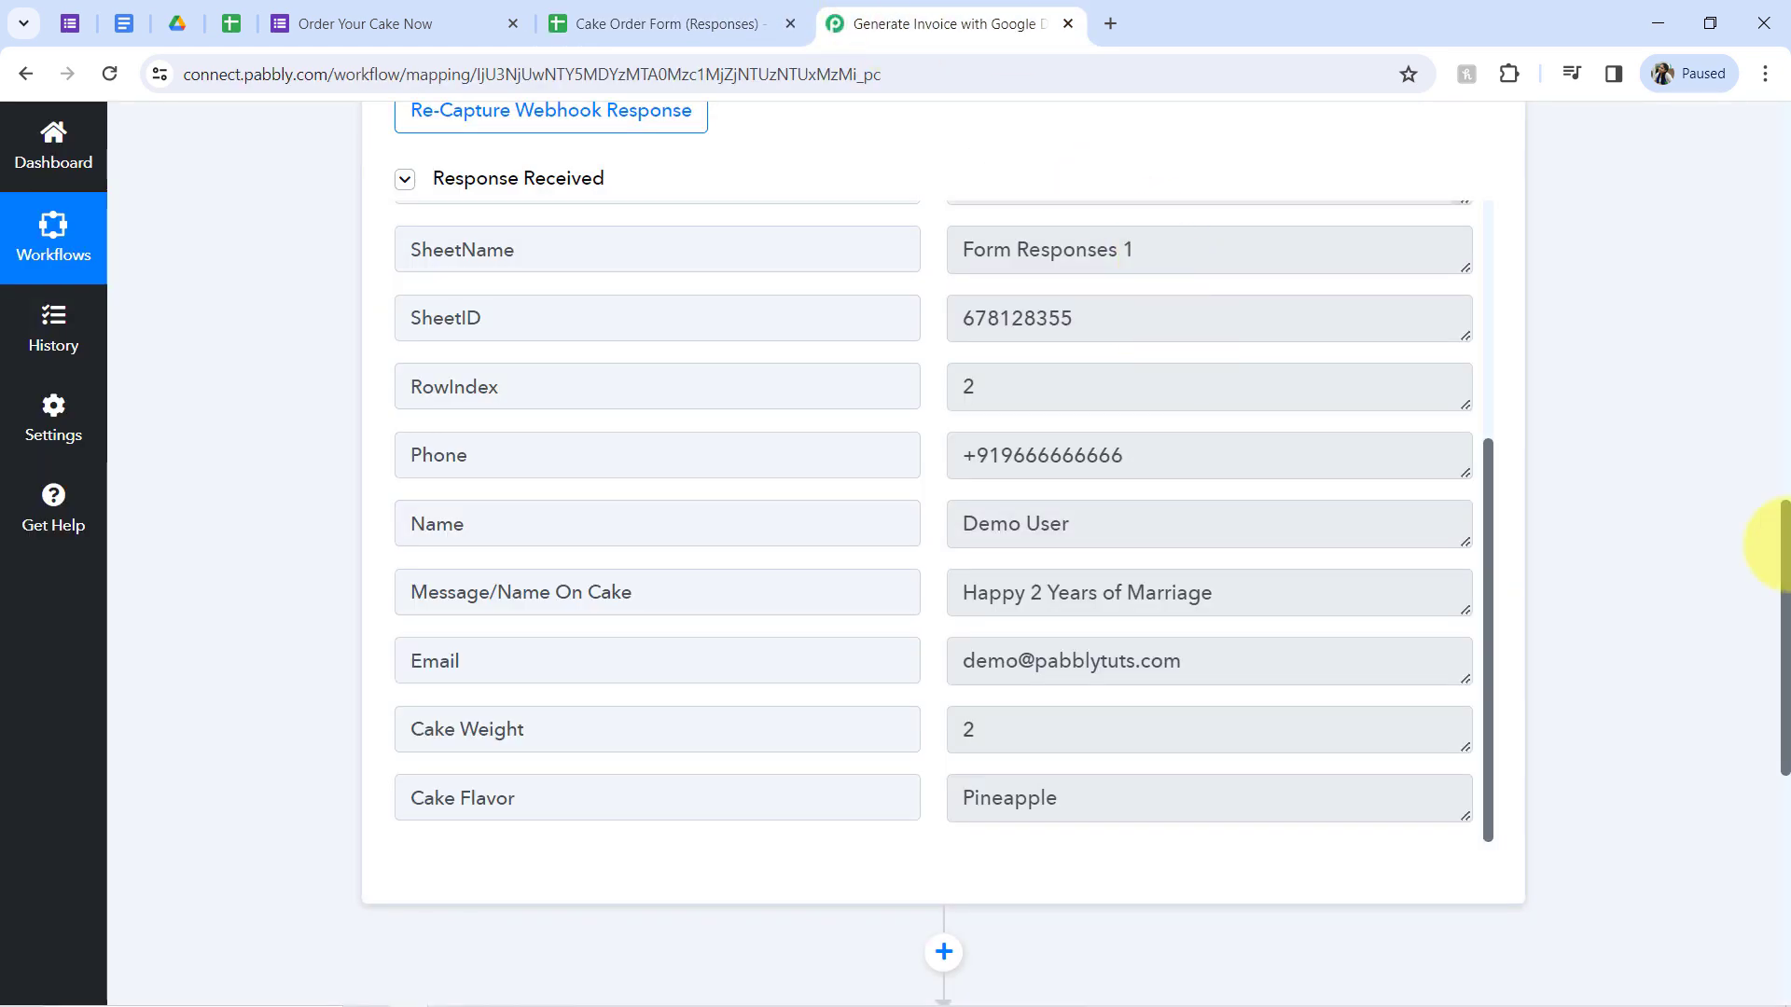
drag(1783, 564, 1708, 41)
mouse_move(1280, 455)
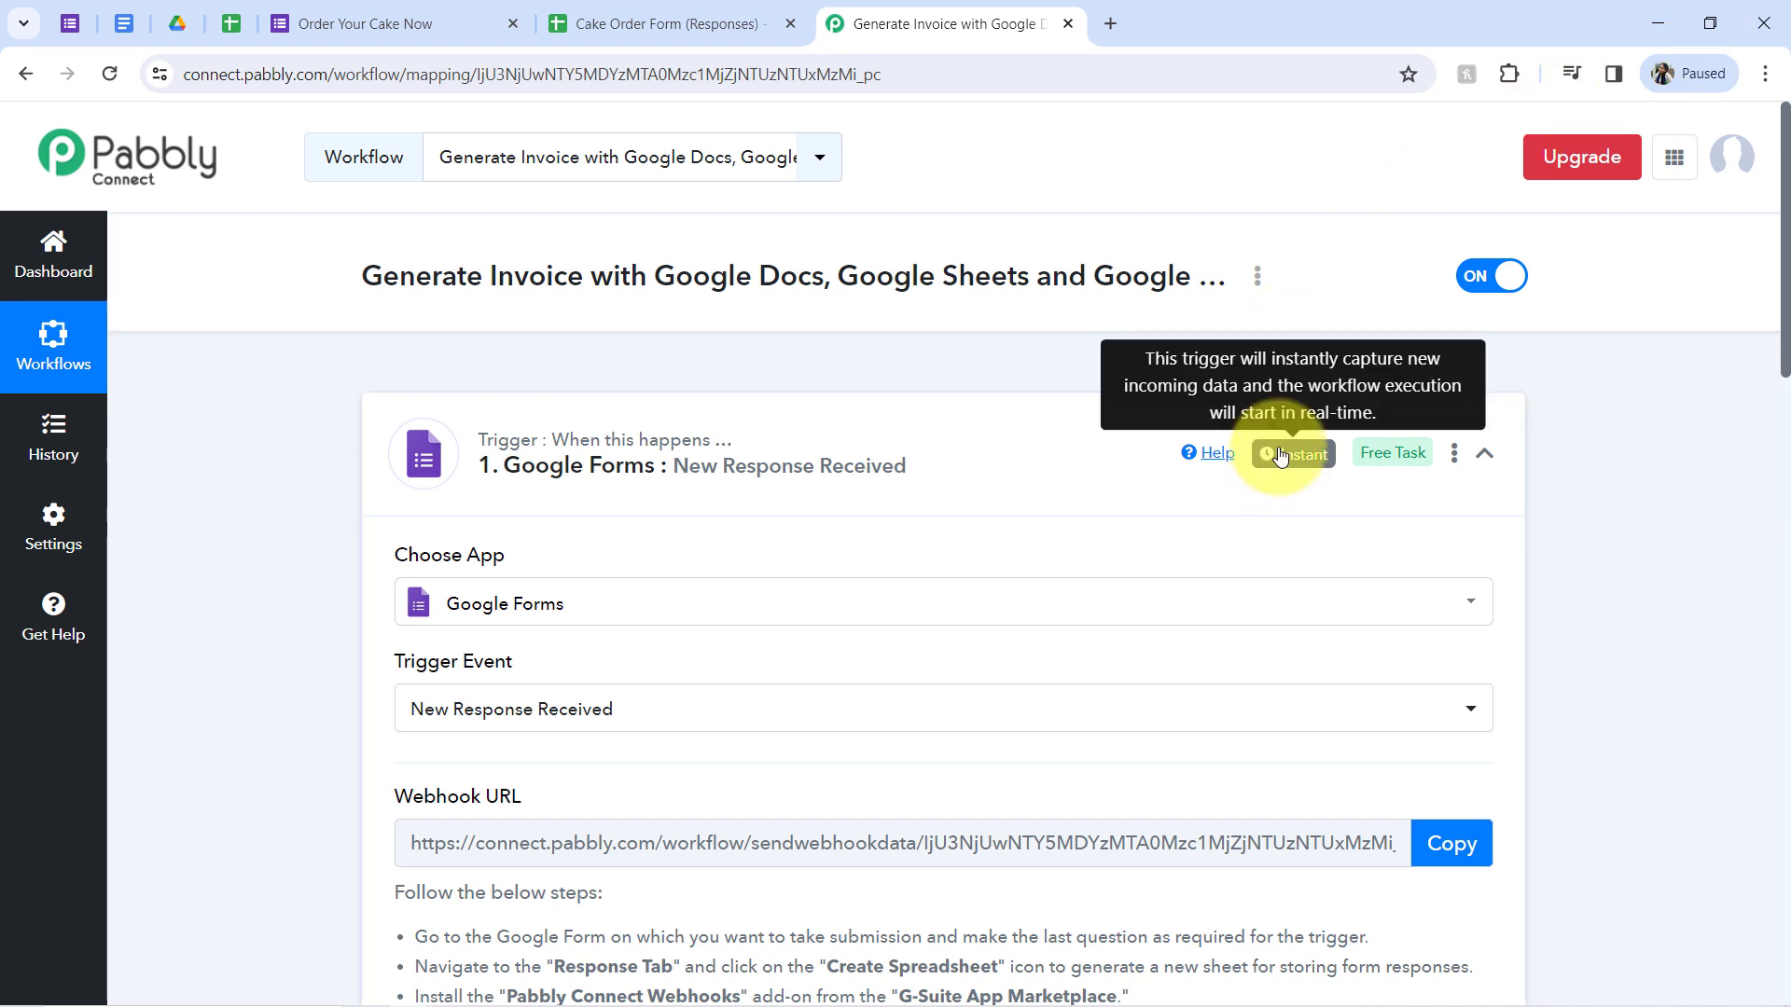
click(552, 447)
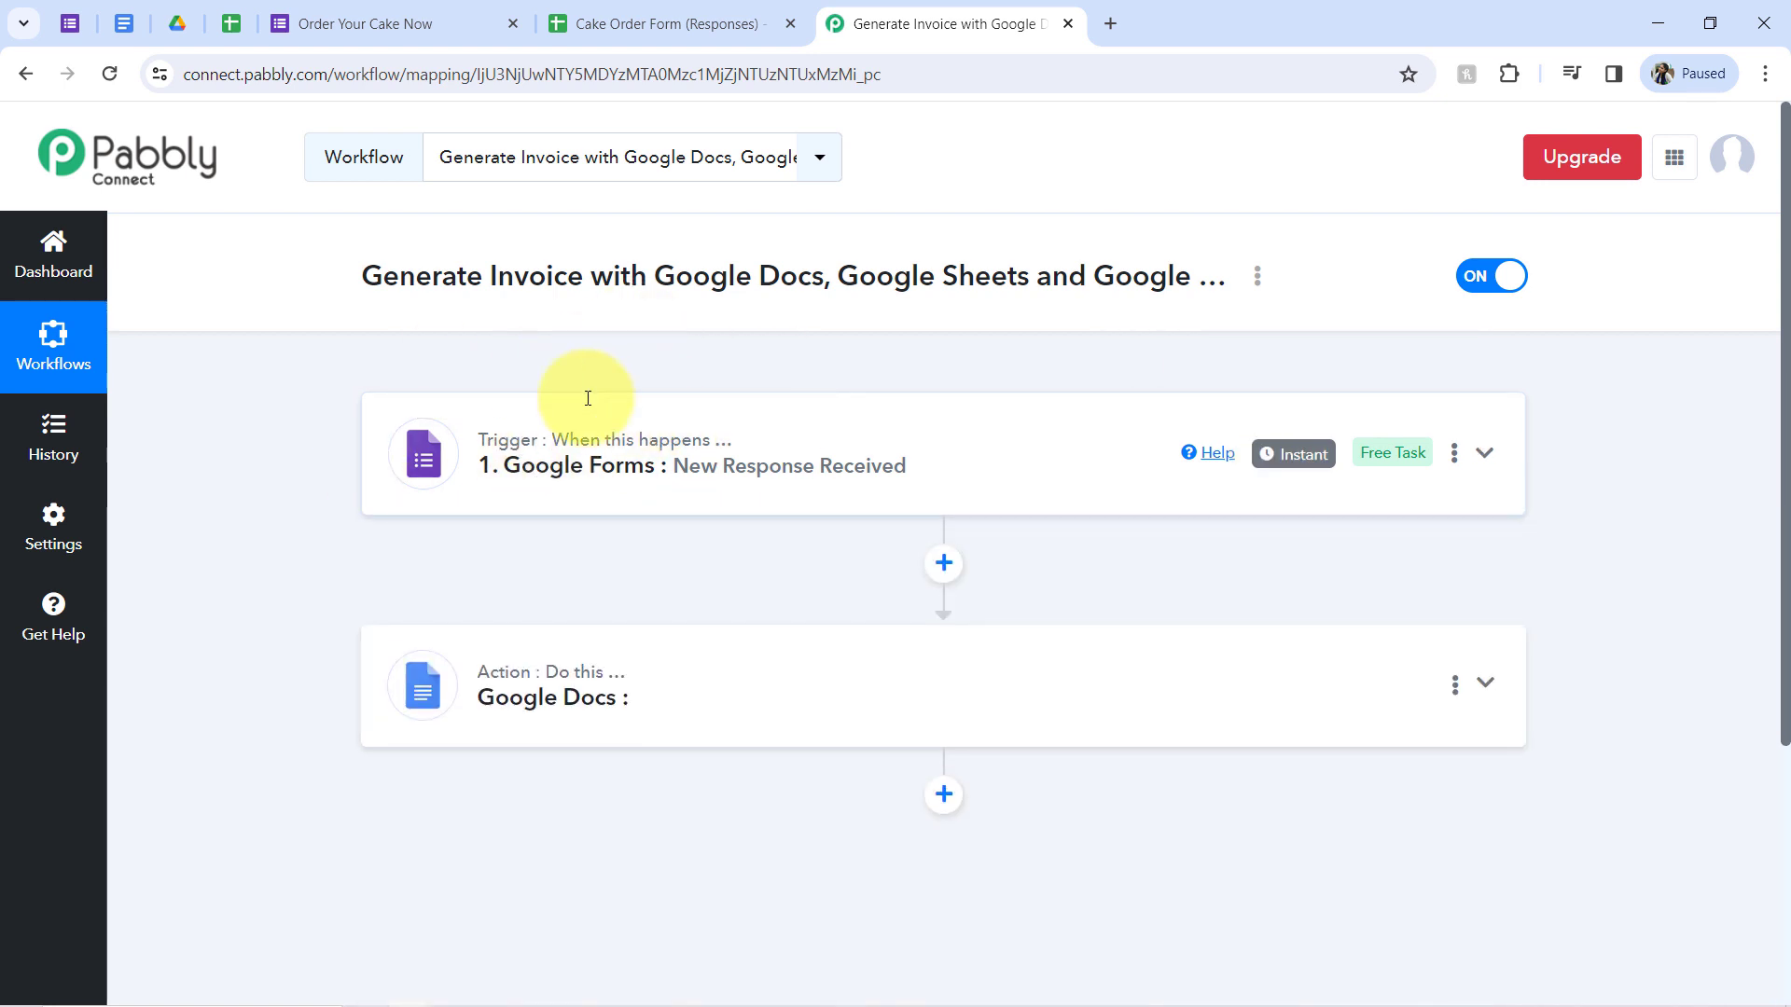
double_click(570, 440)
Step: Enable Send On Event for Pabbly Connect Webhooks in the Cake Order Form response spreadsheet and check that it is active
click(677, 24)
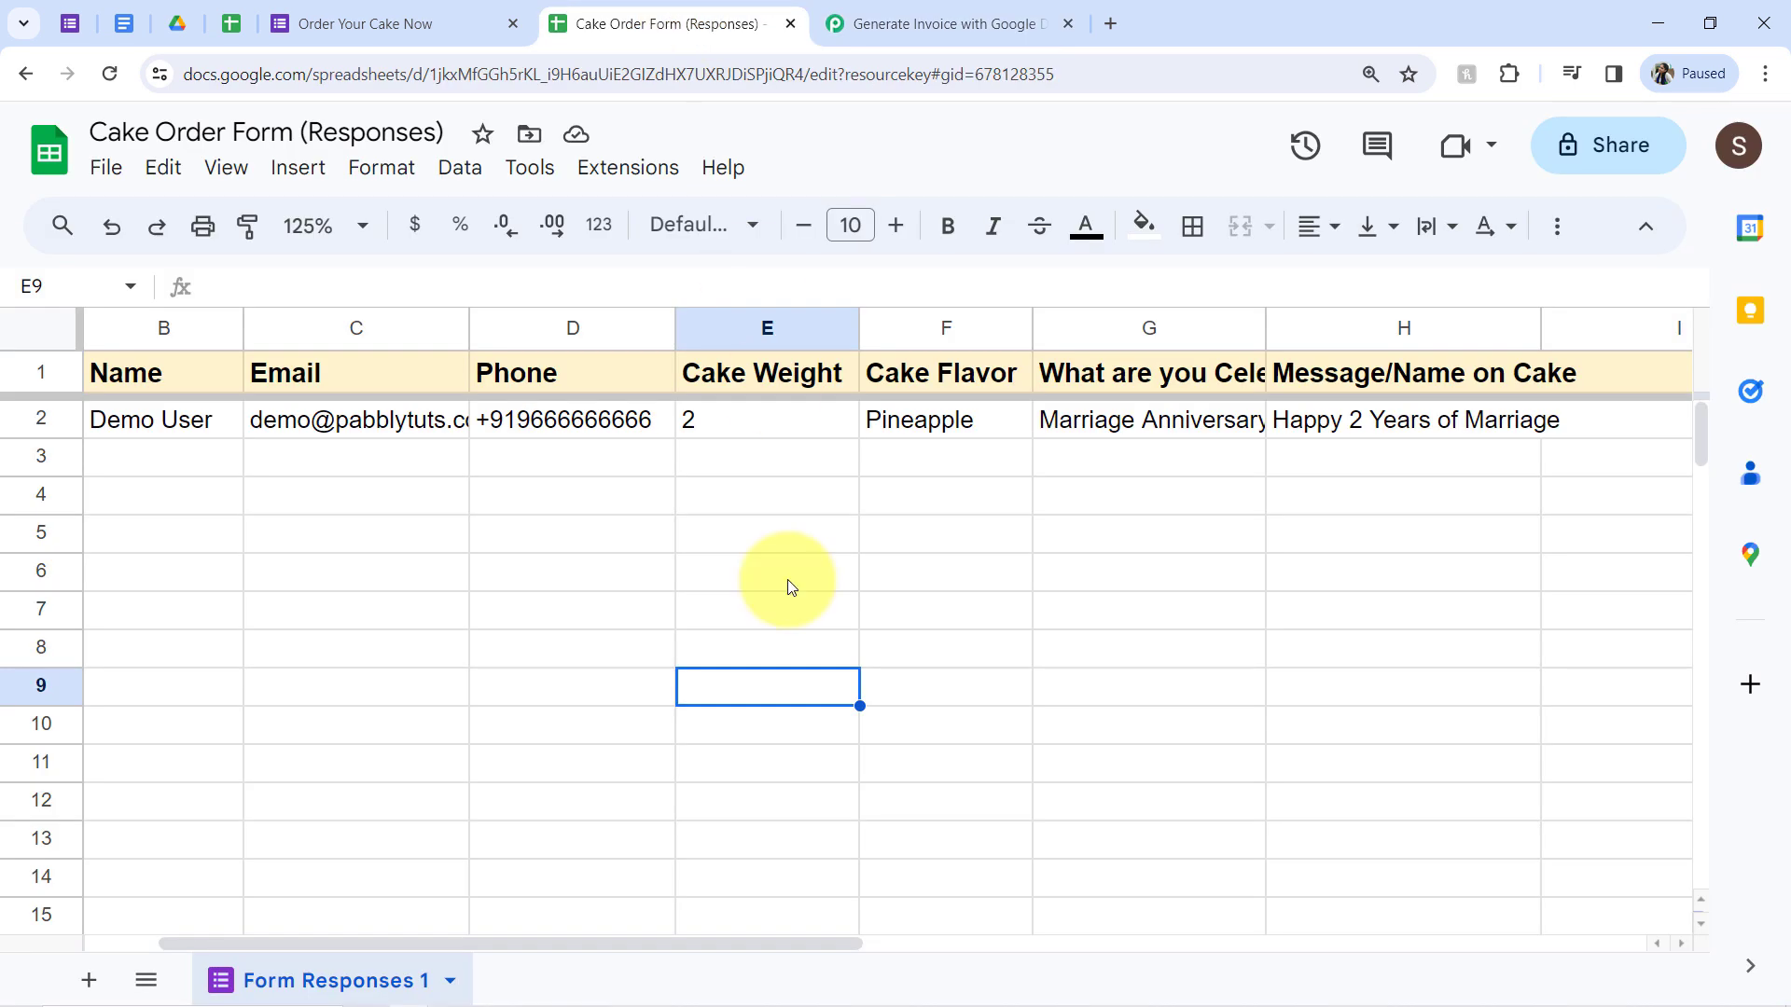
click(788, 586)
click(628, 166)
mouse_move(767, 455)
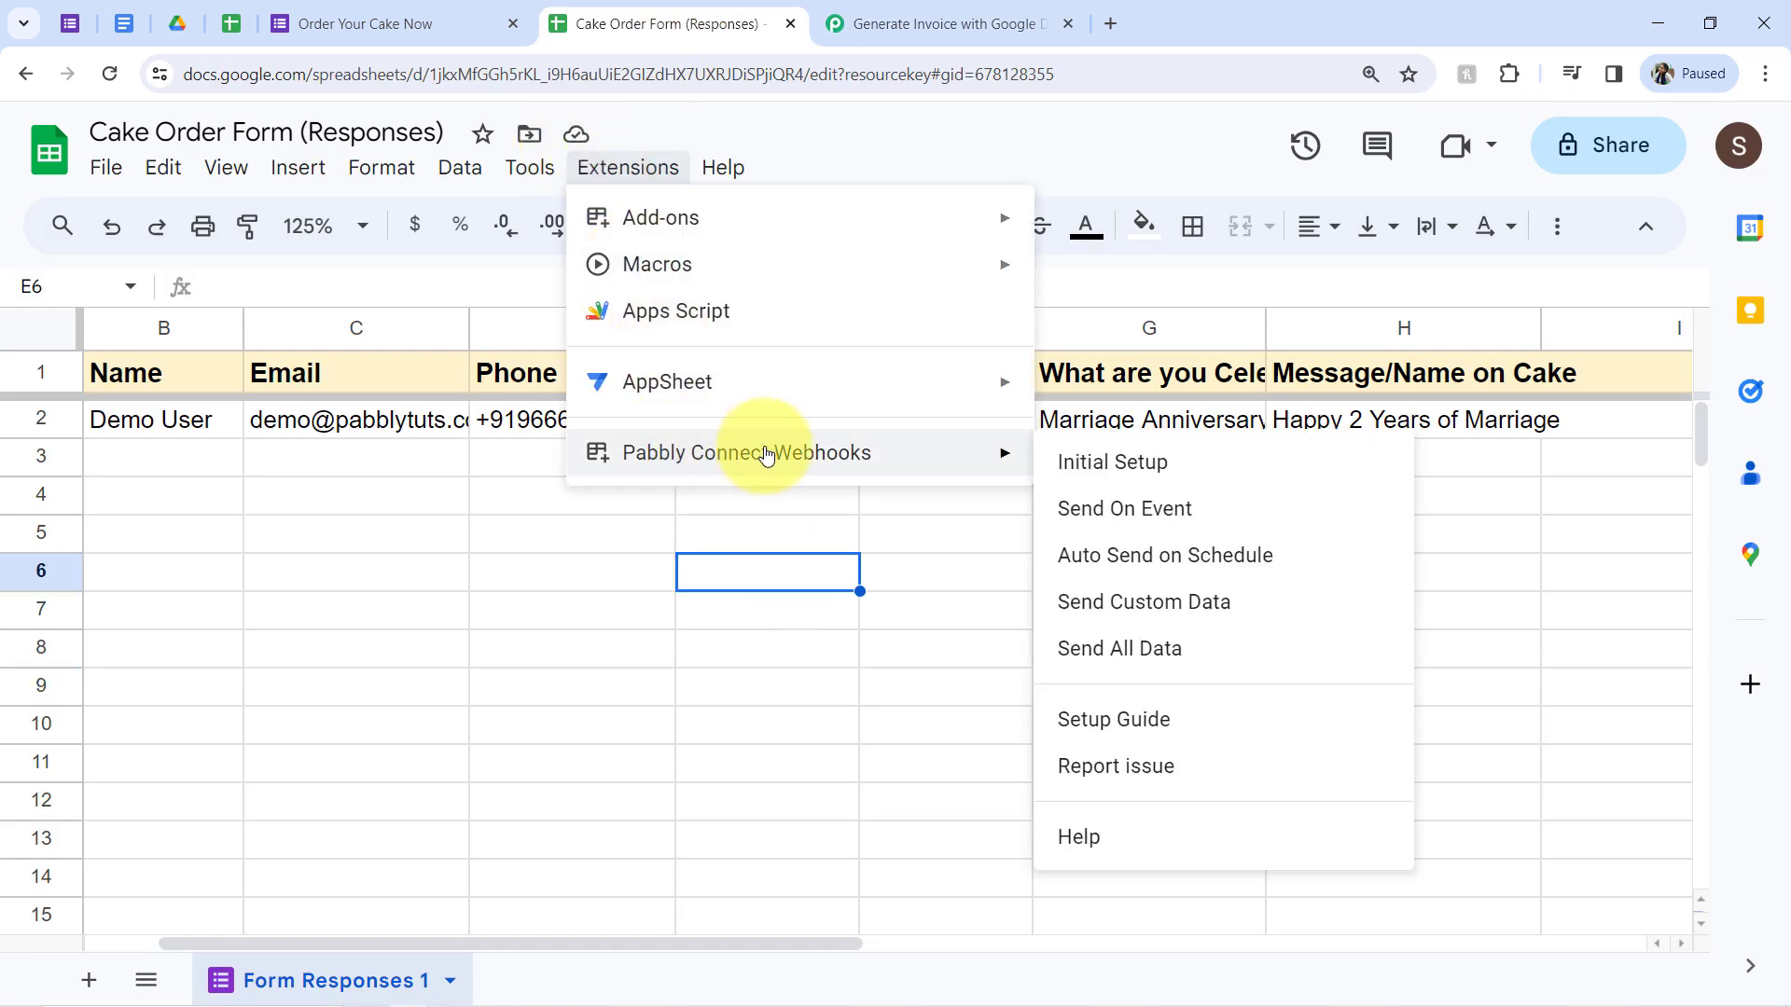
click(1074, 528)
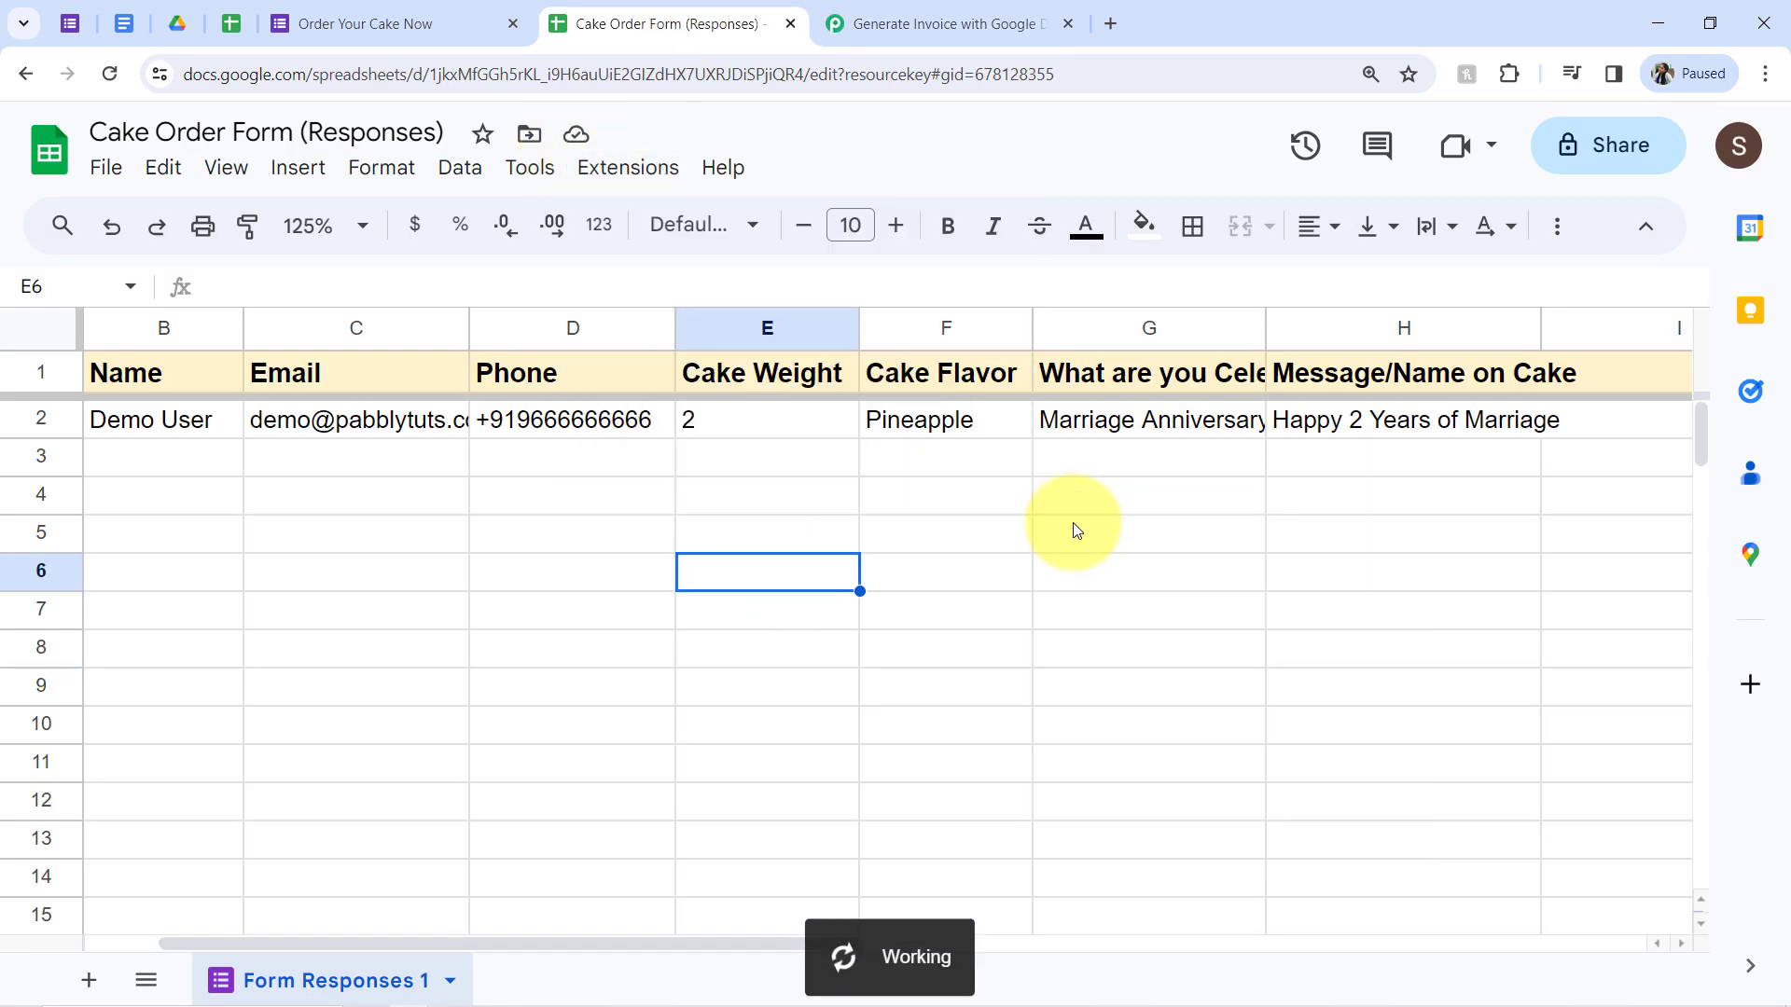
click(627, 167)
mouse_move(851, 450)
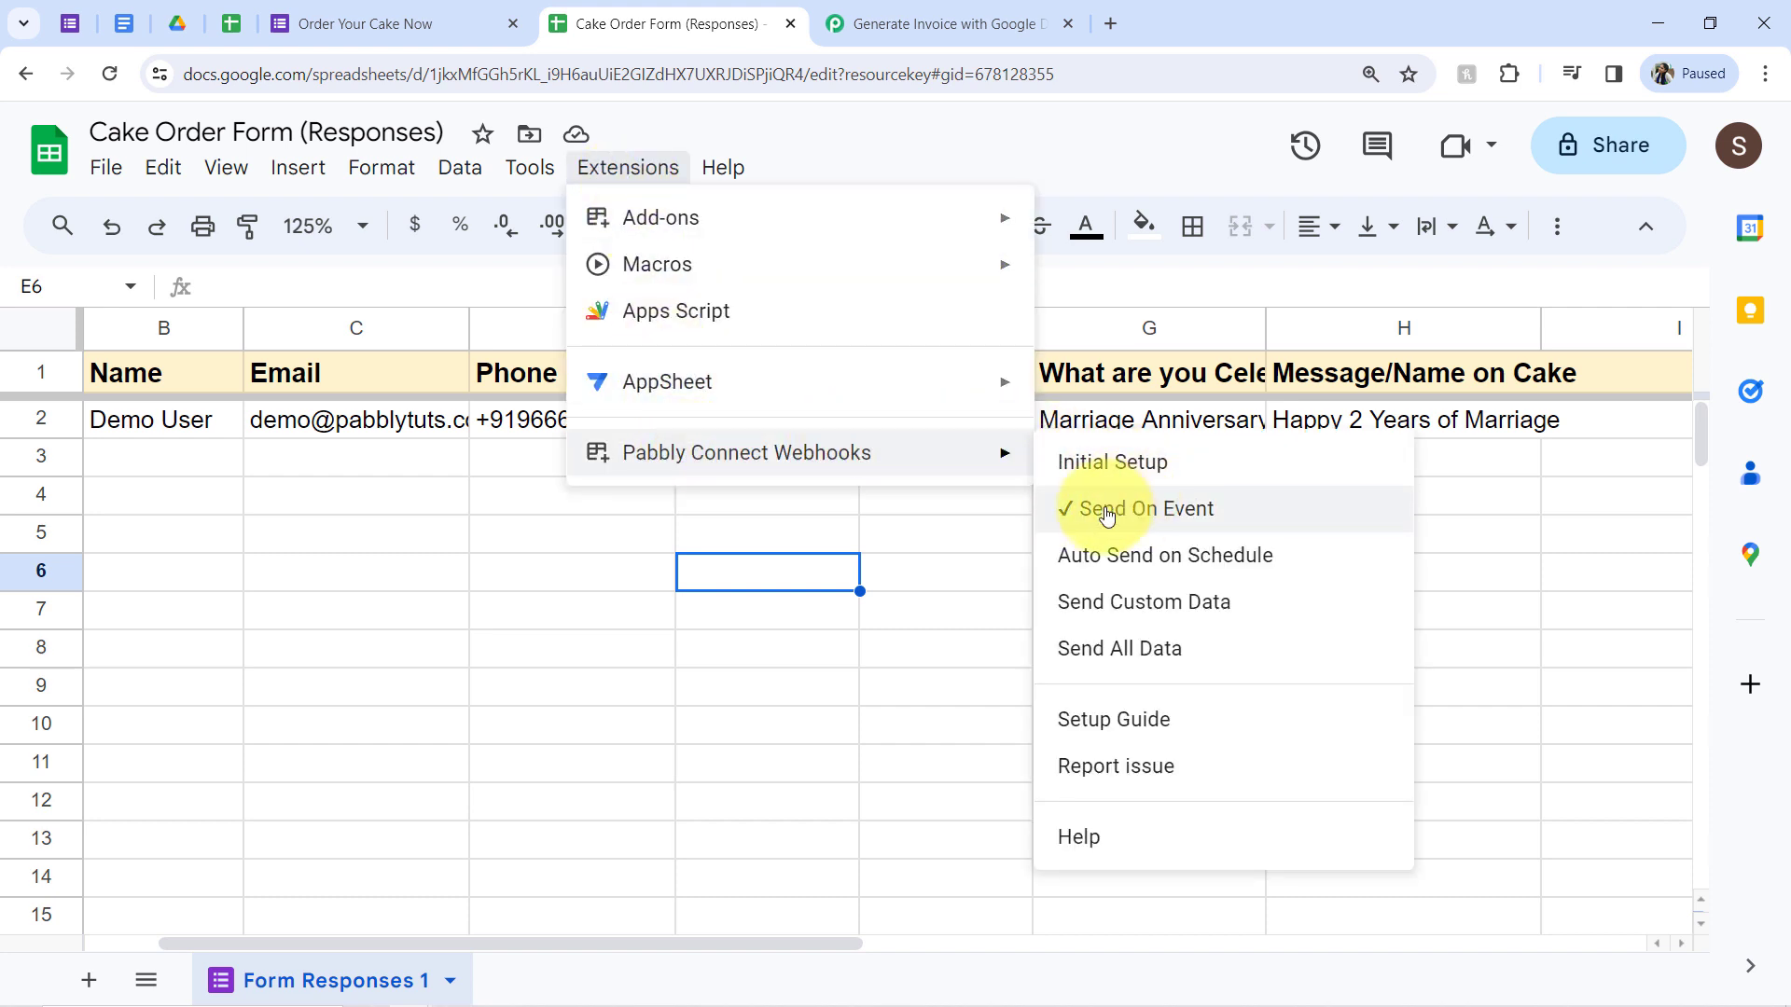
click(140, 463)
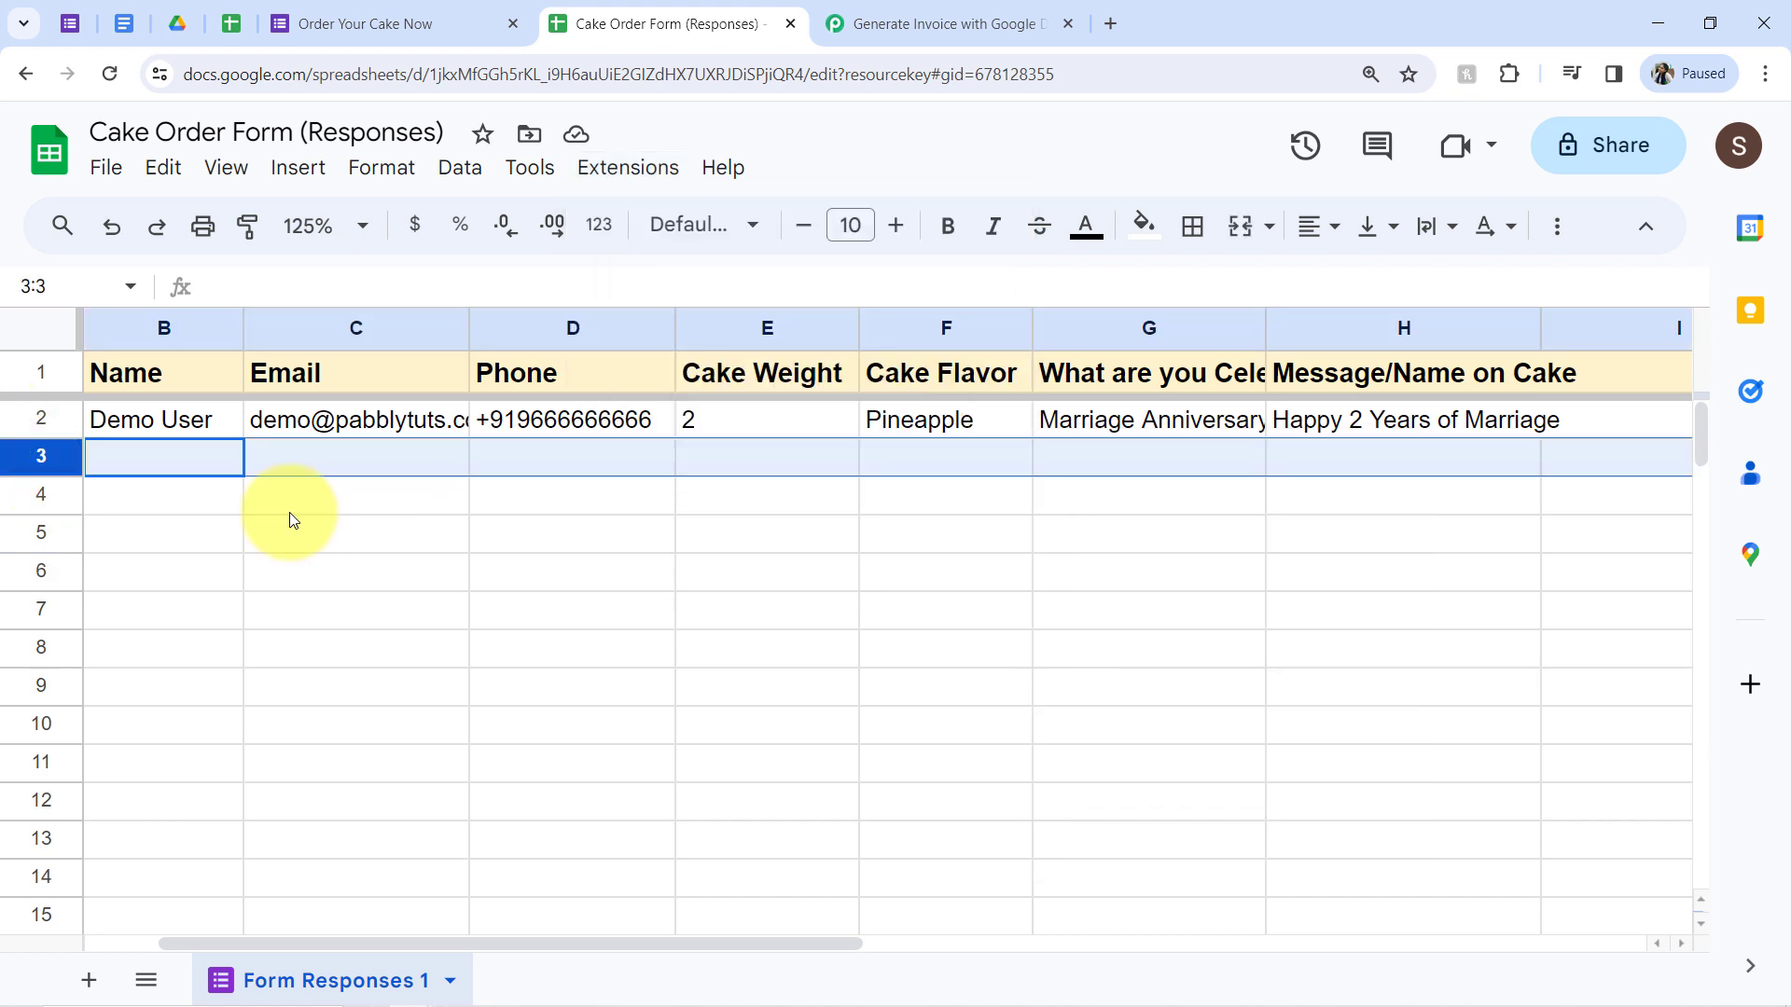
click(329, 606)
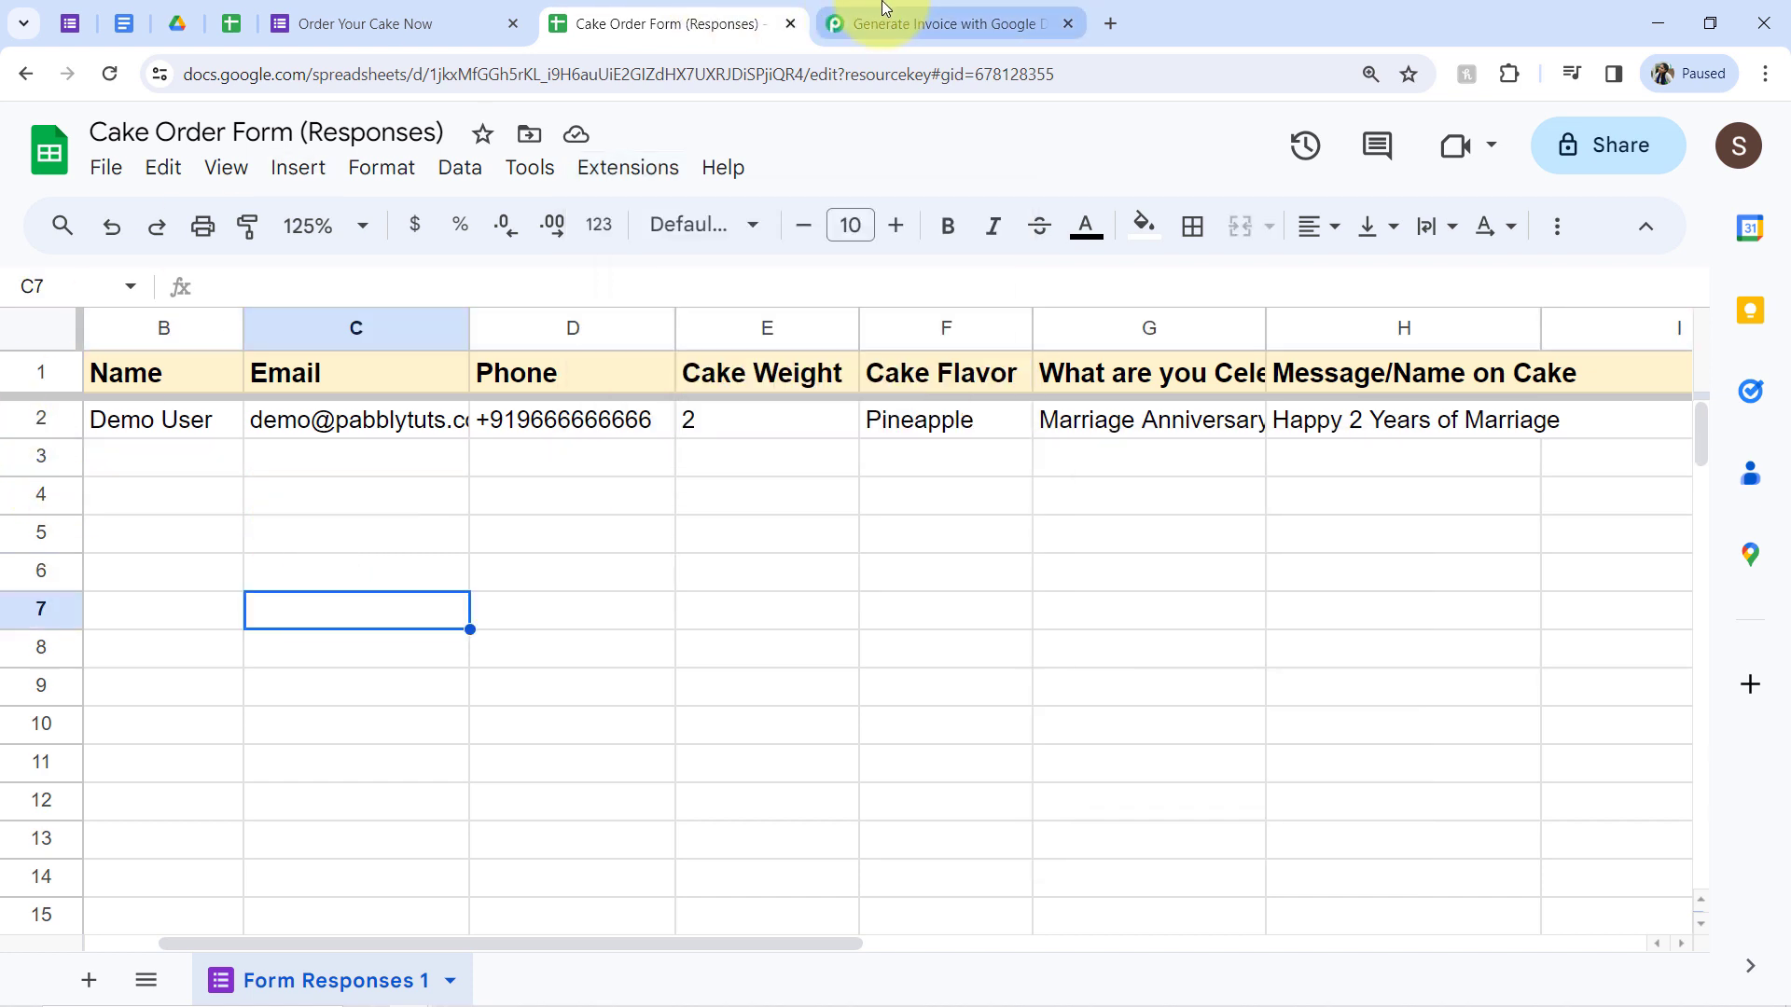
Step: In the Pabbly Connect workflow, set the Google Docs action event to Create Document from Template and open its account connection settings
click(840, 23)
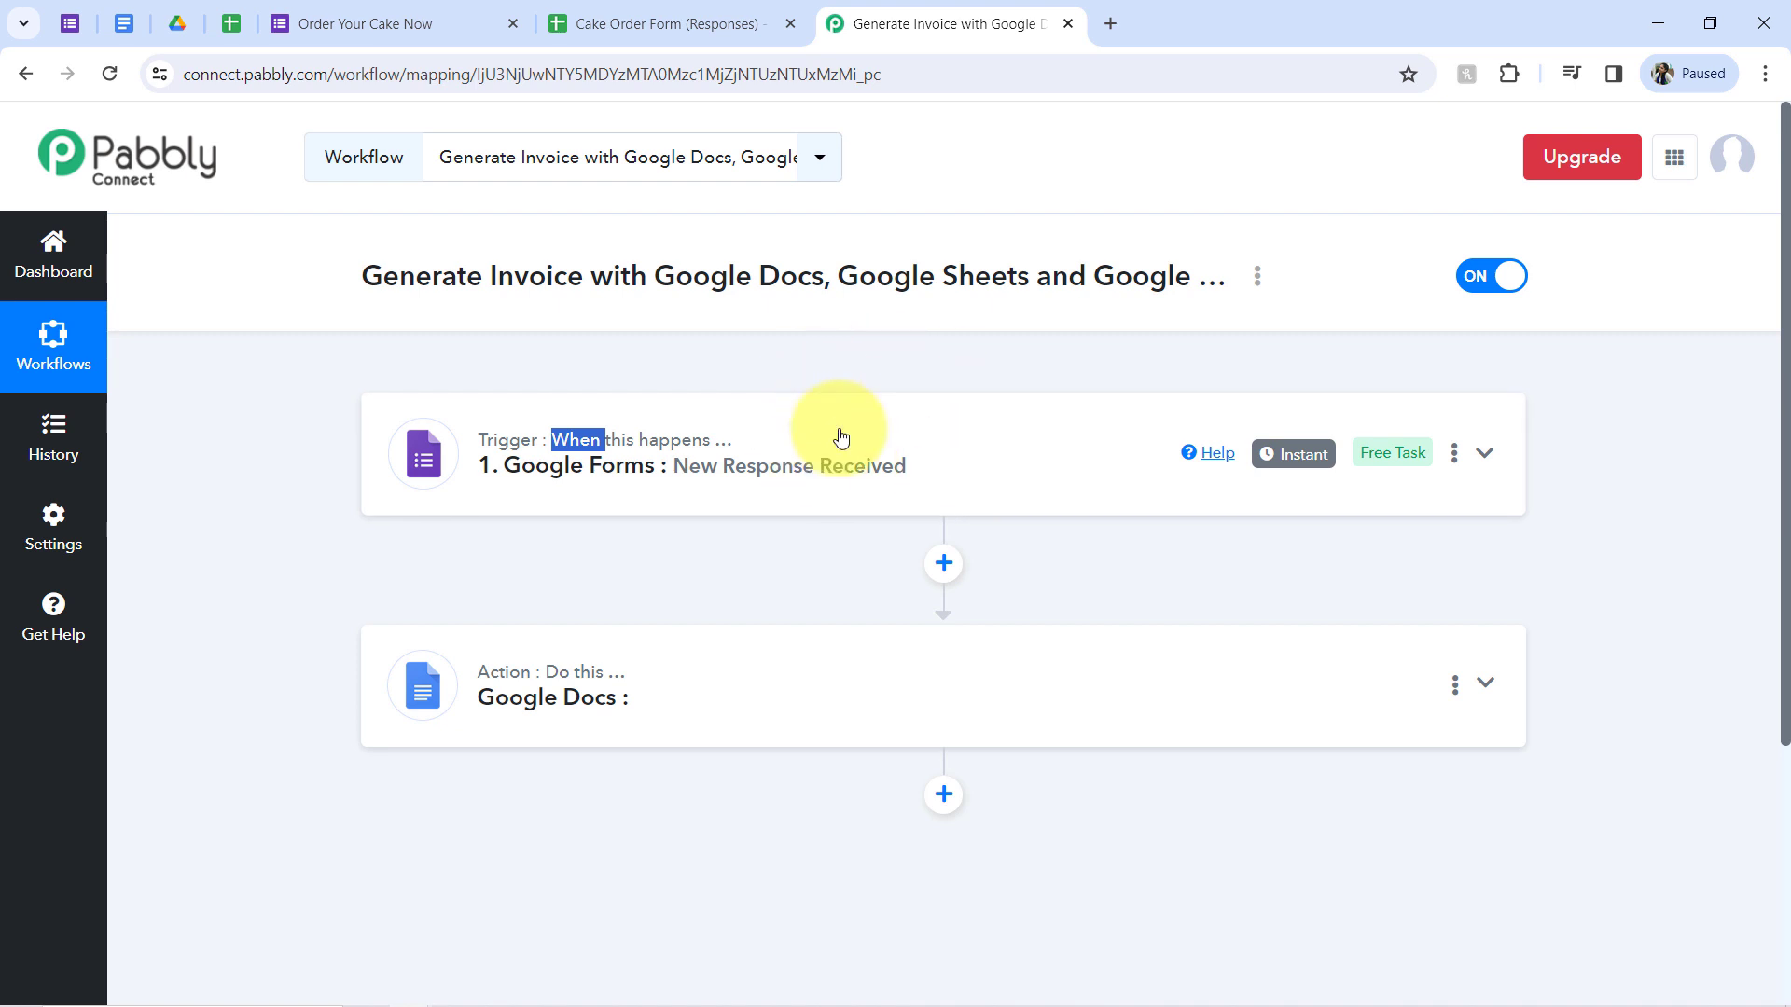
drag(1785, 269, 1740, 461)
click(651, 438)
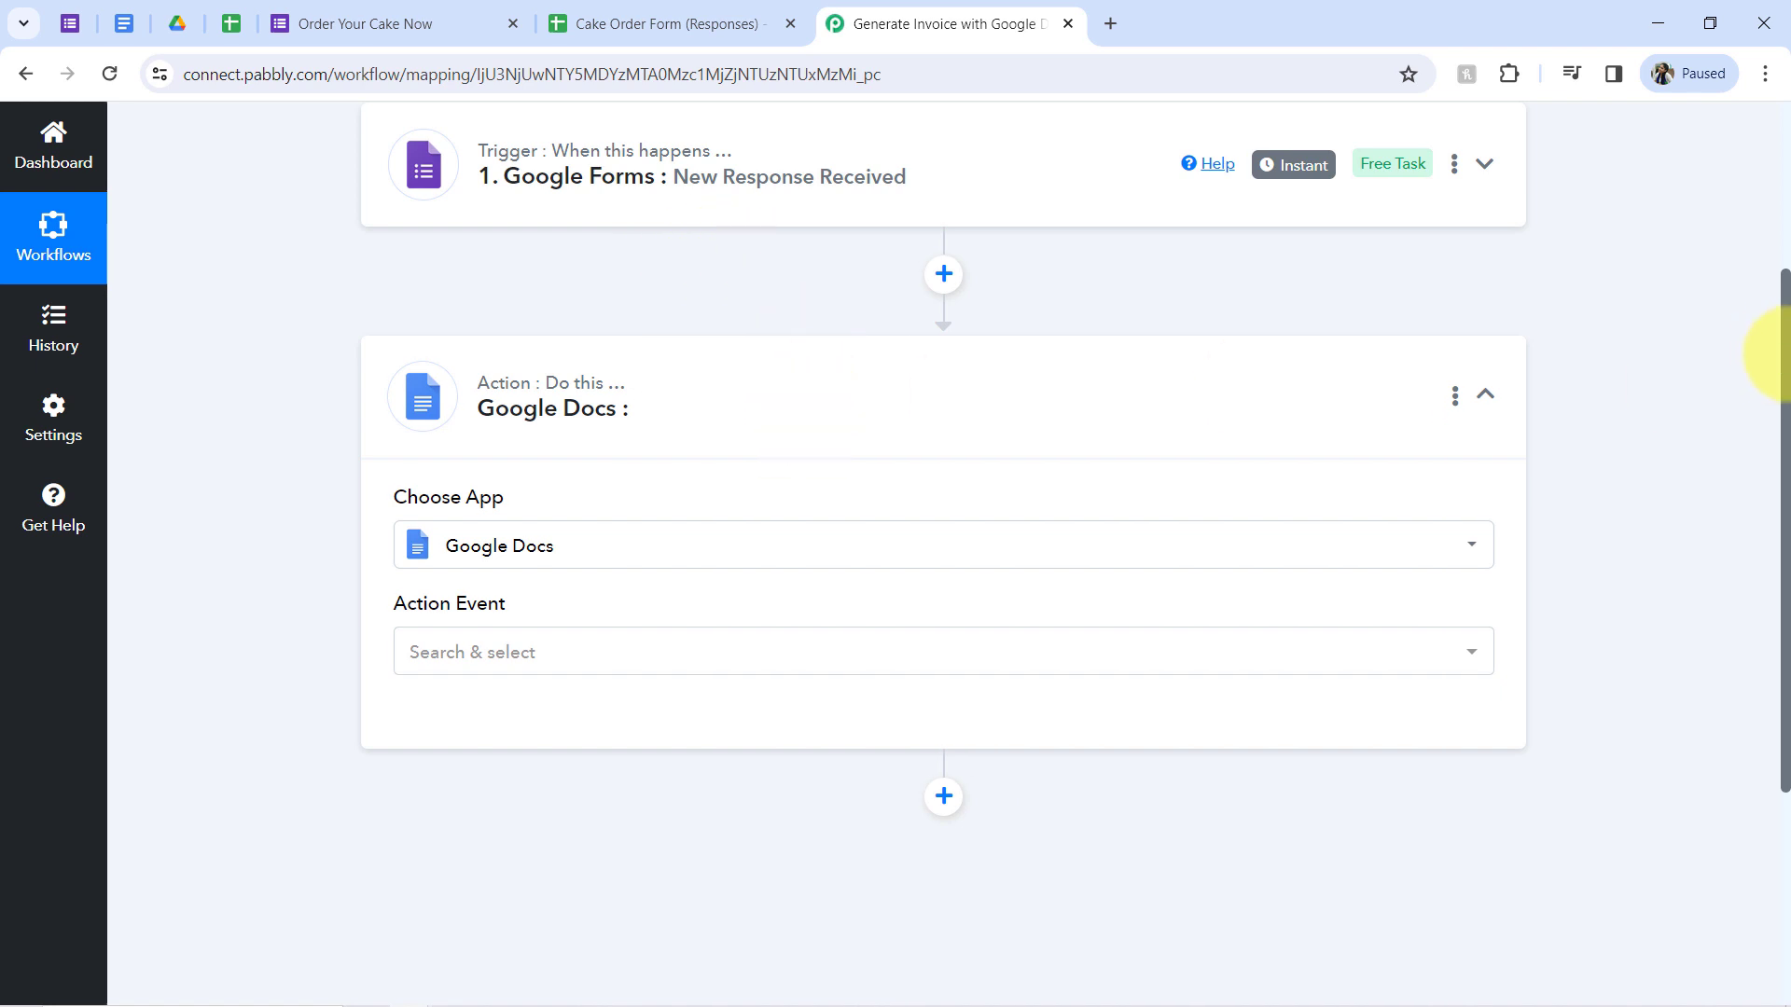
scroll(1786, 381, down, 1)
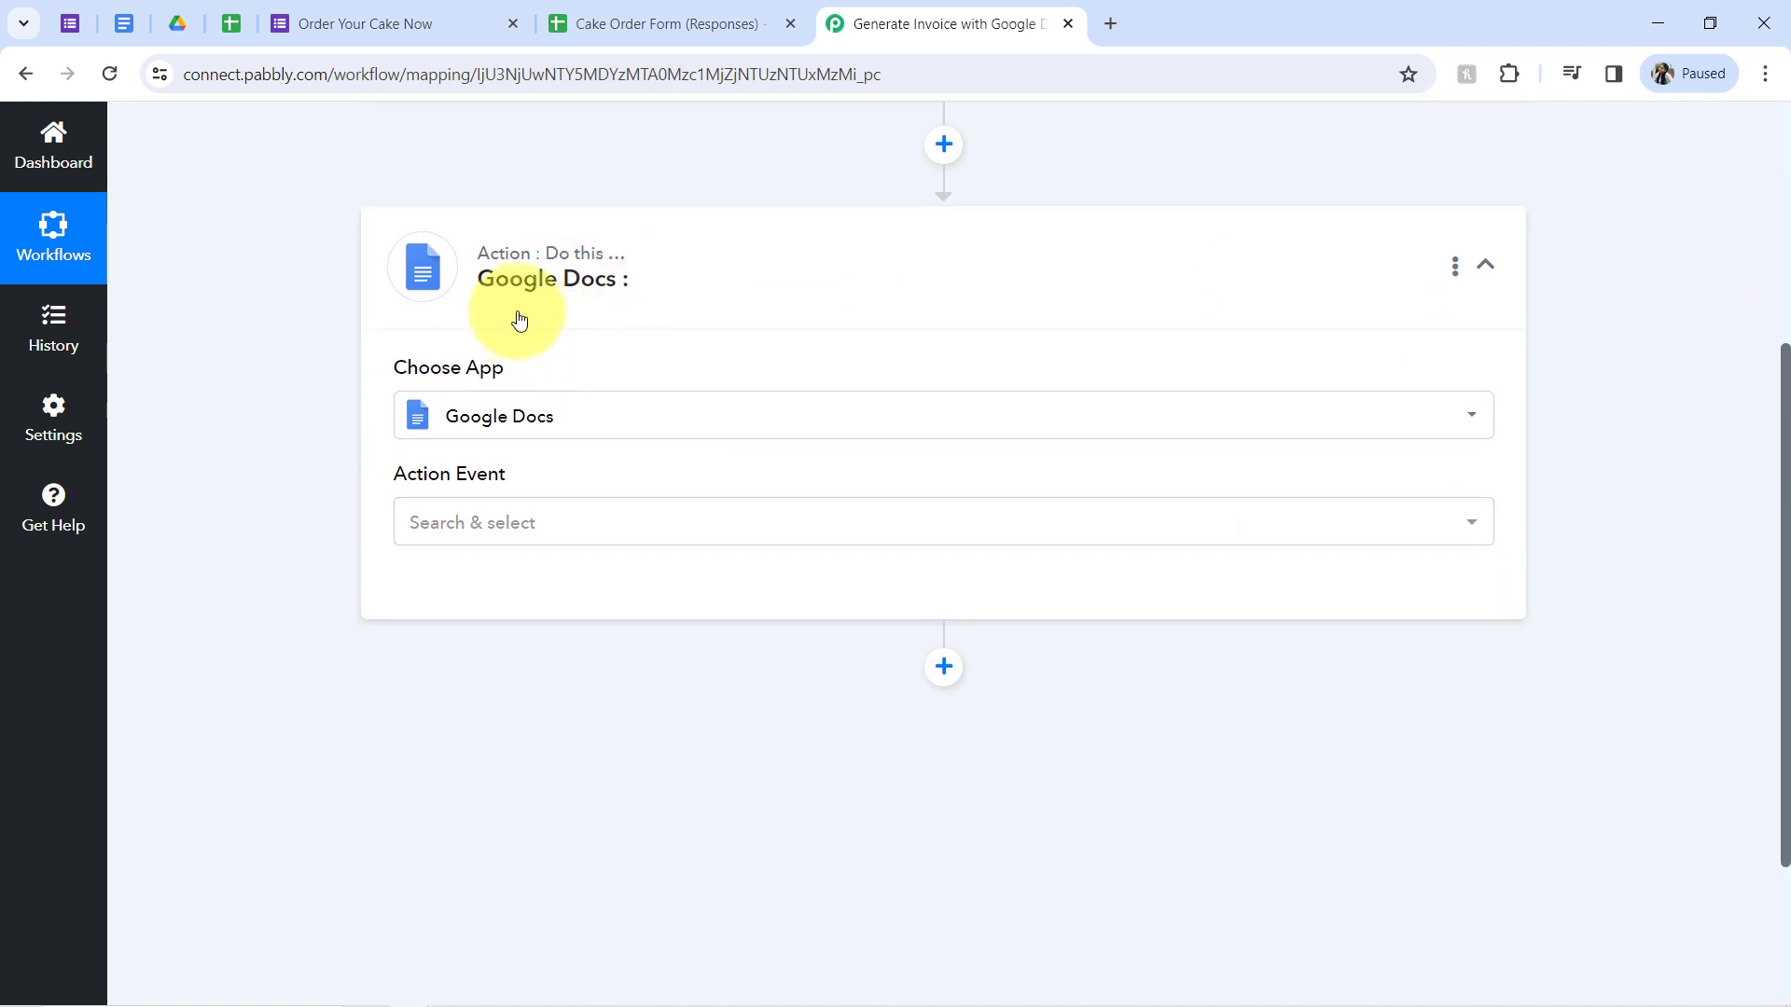
click(445, 527)
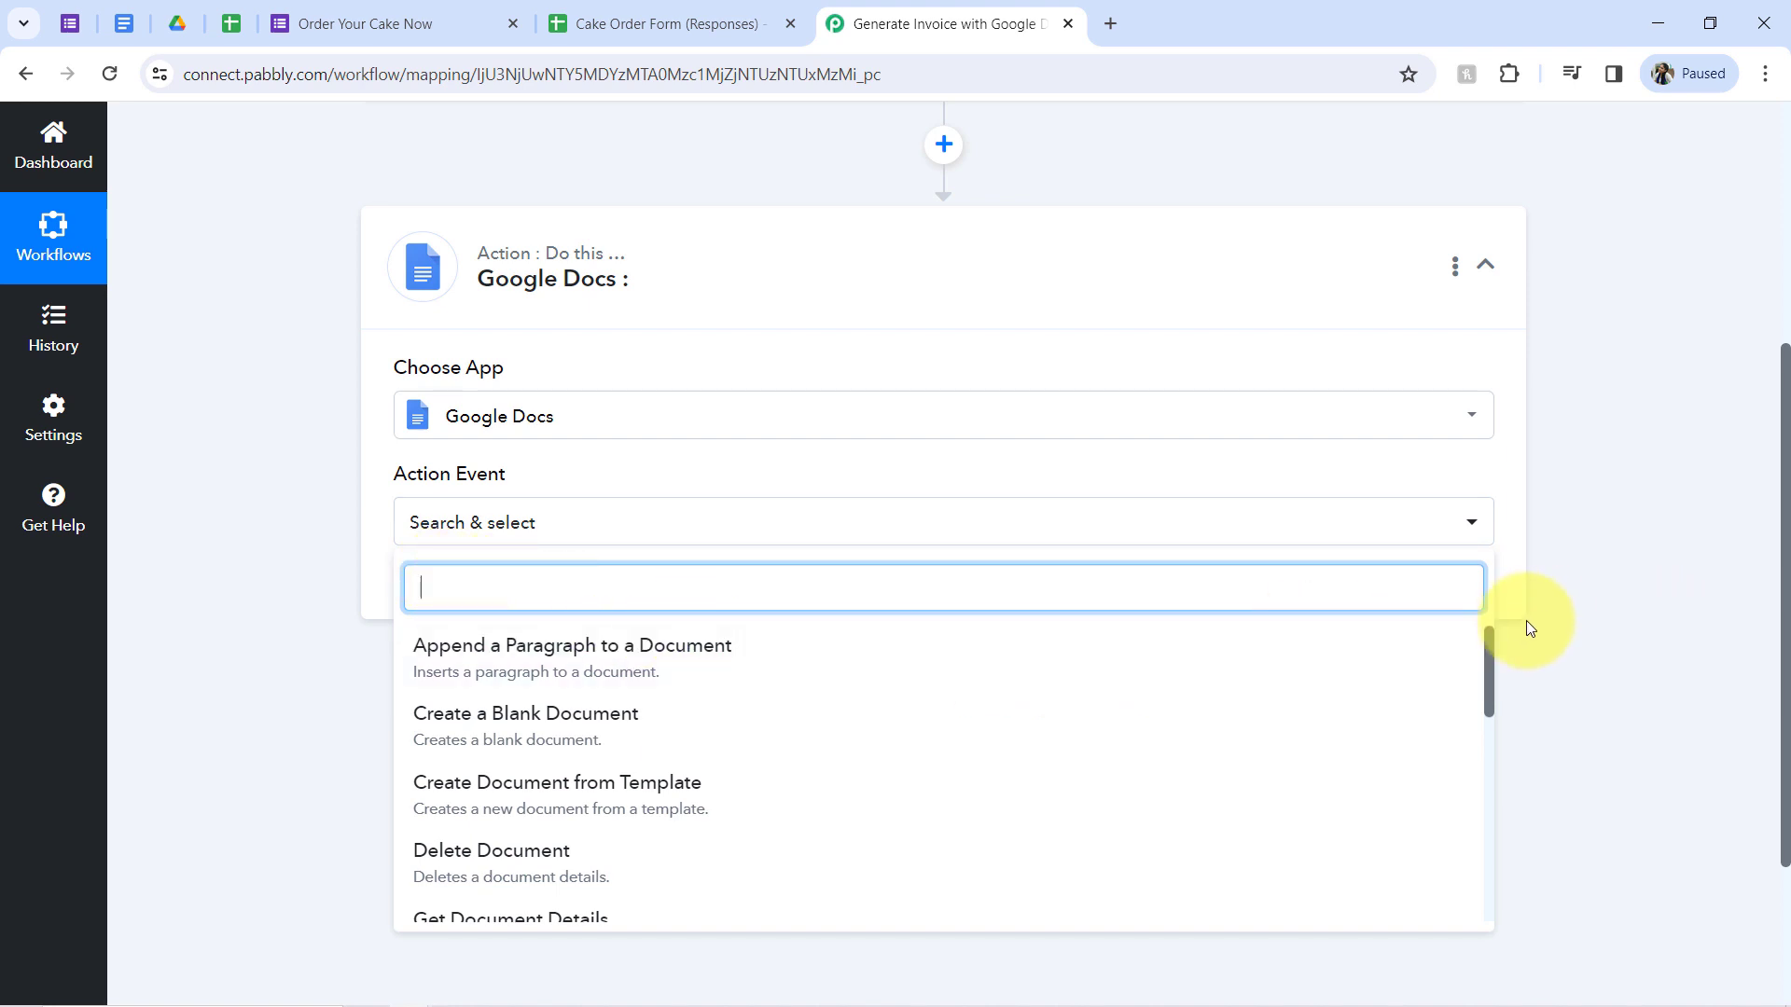
drag(1492, 641, 1488, 652)
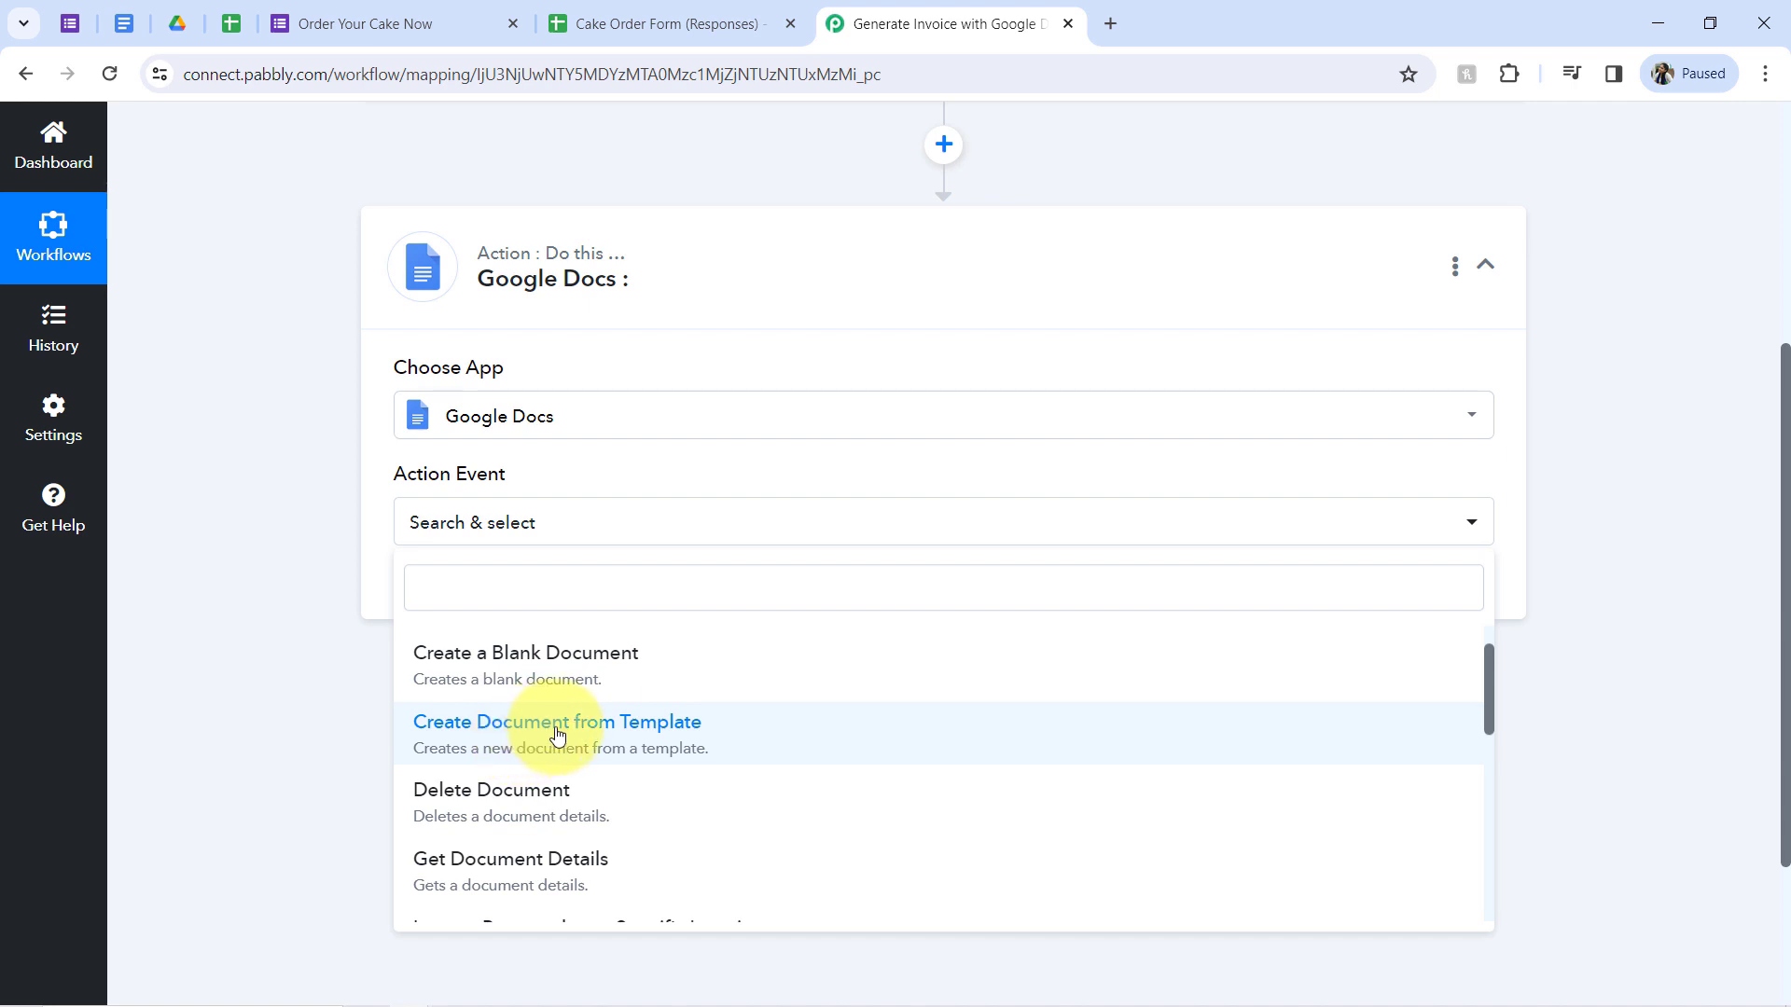
click(121, 8)
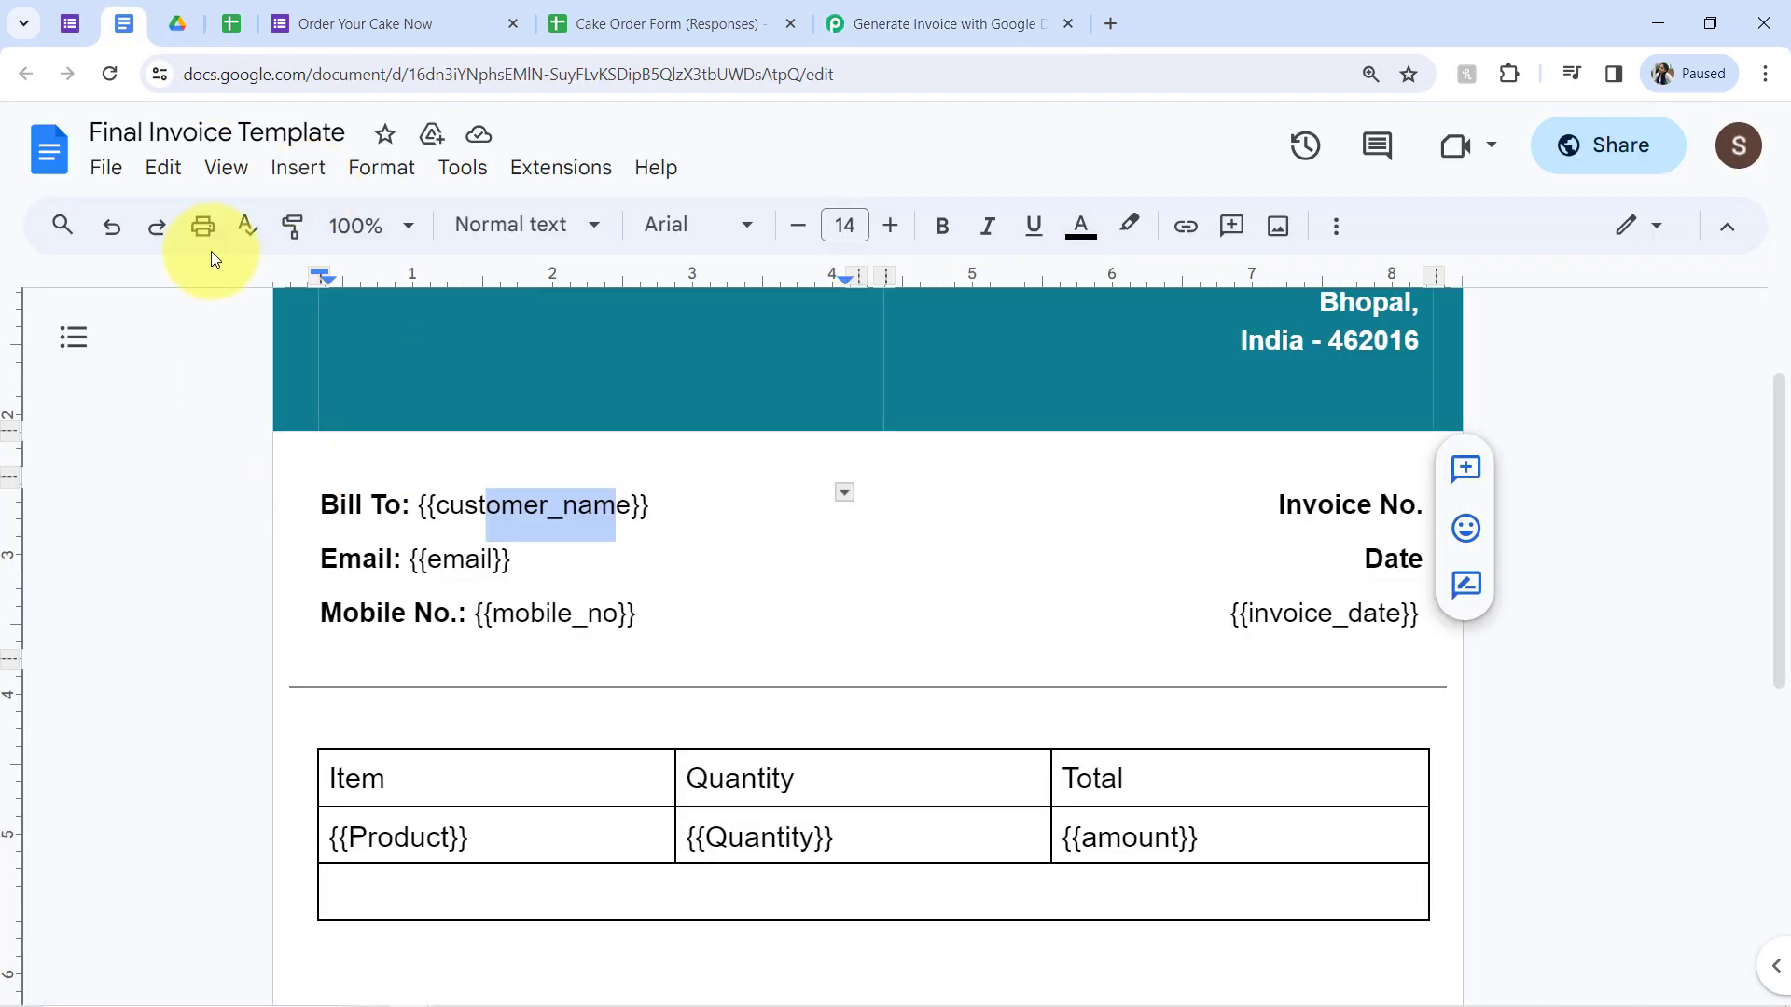
click(871, 18)
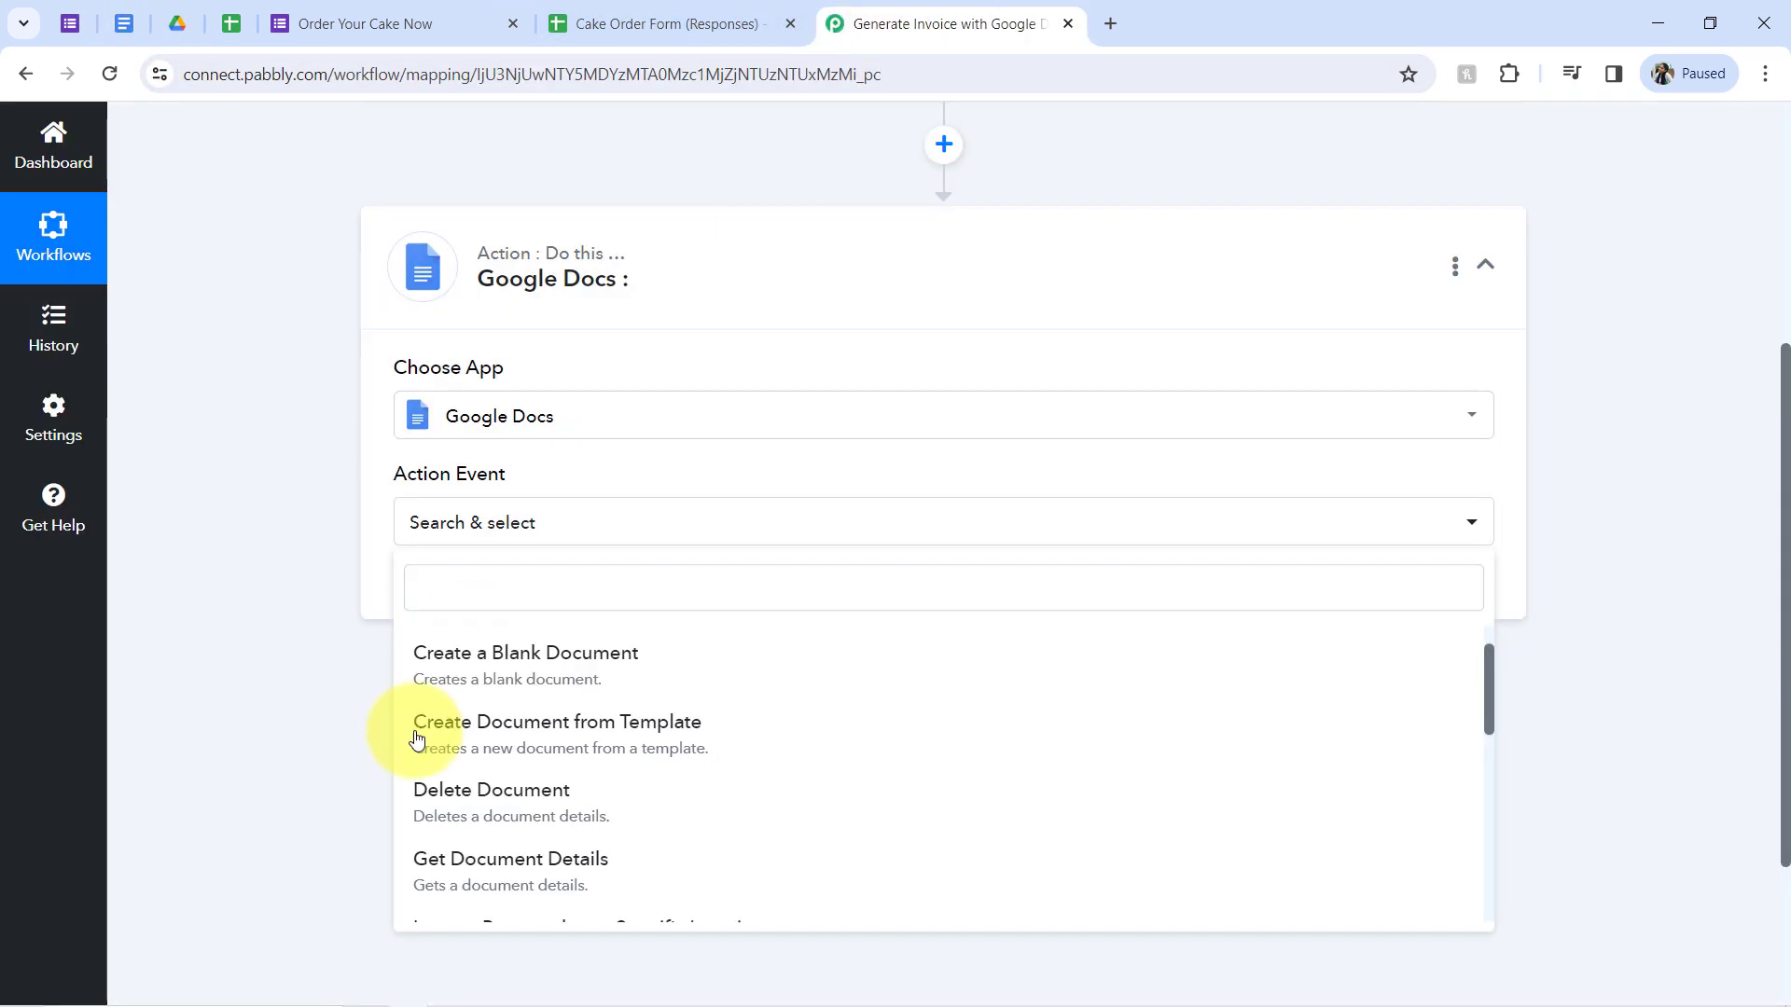
click(443, 737)
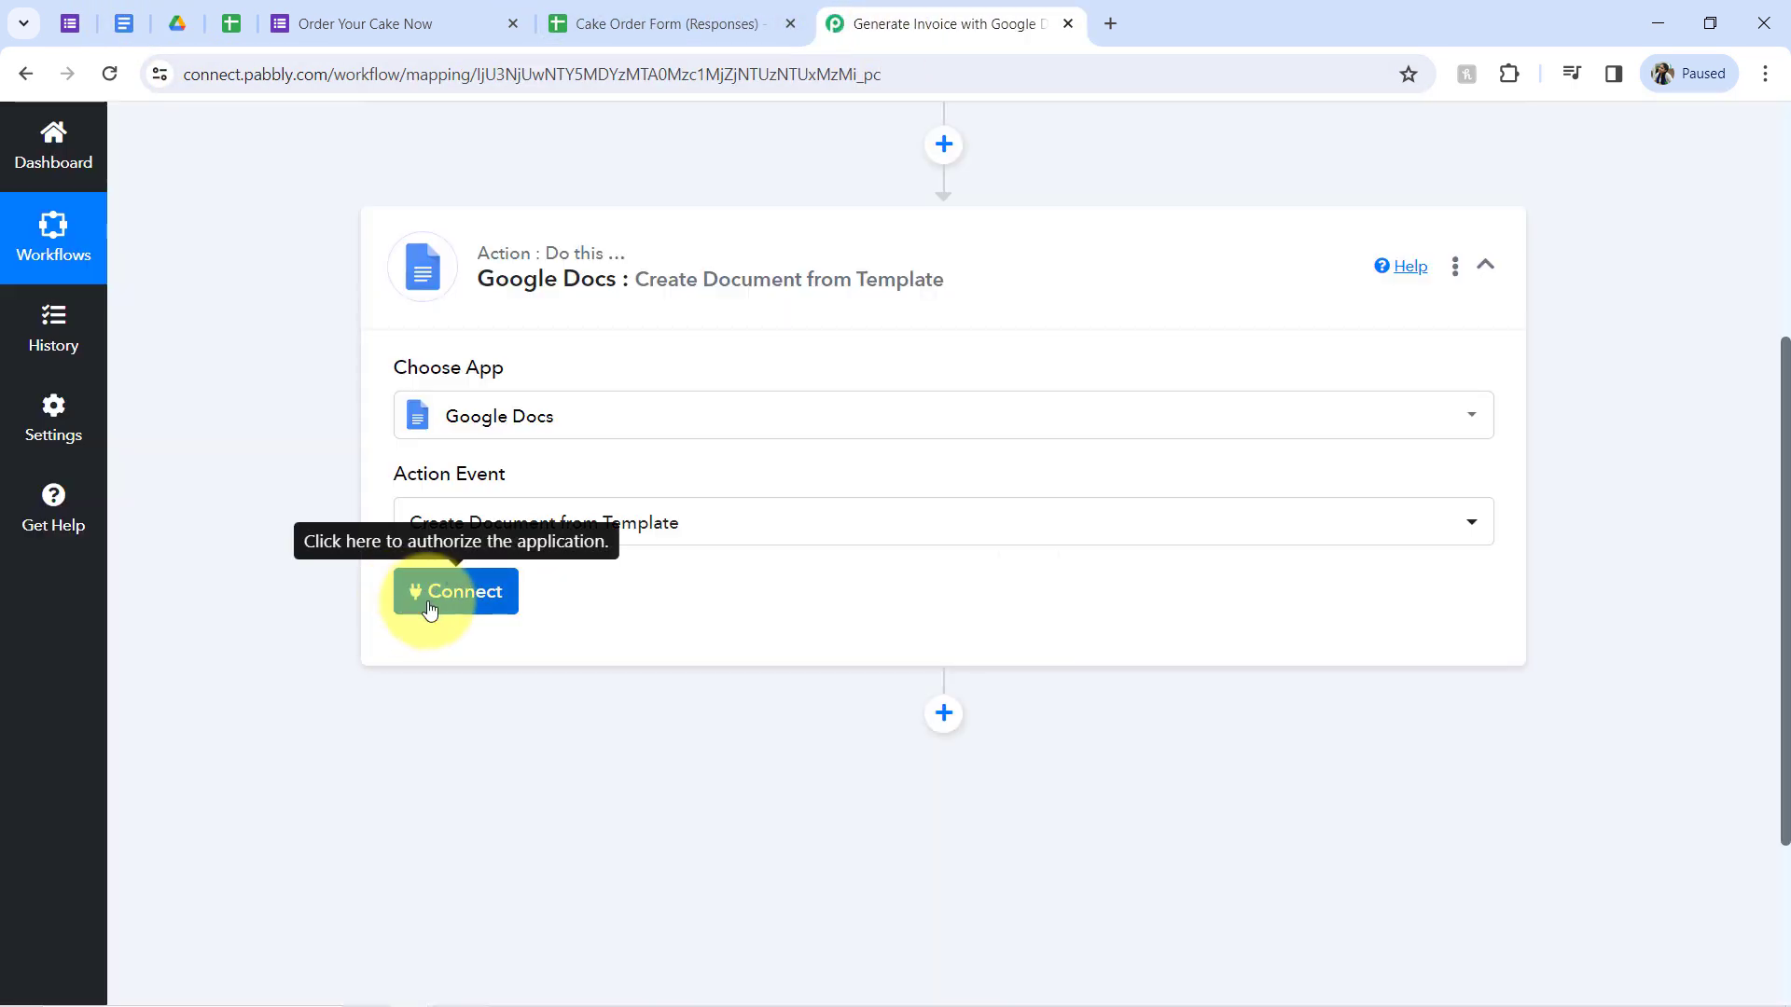
click(429, 601)
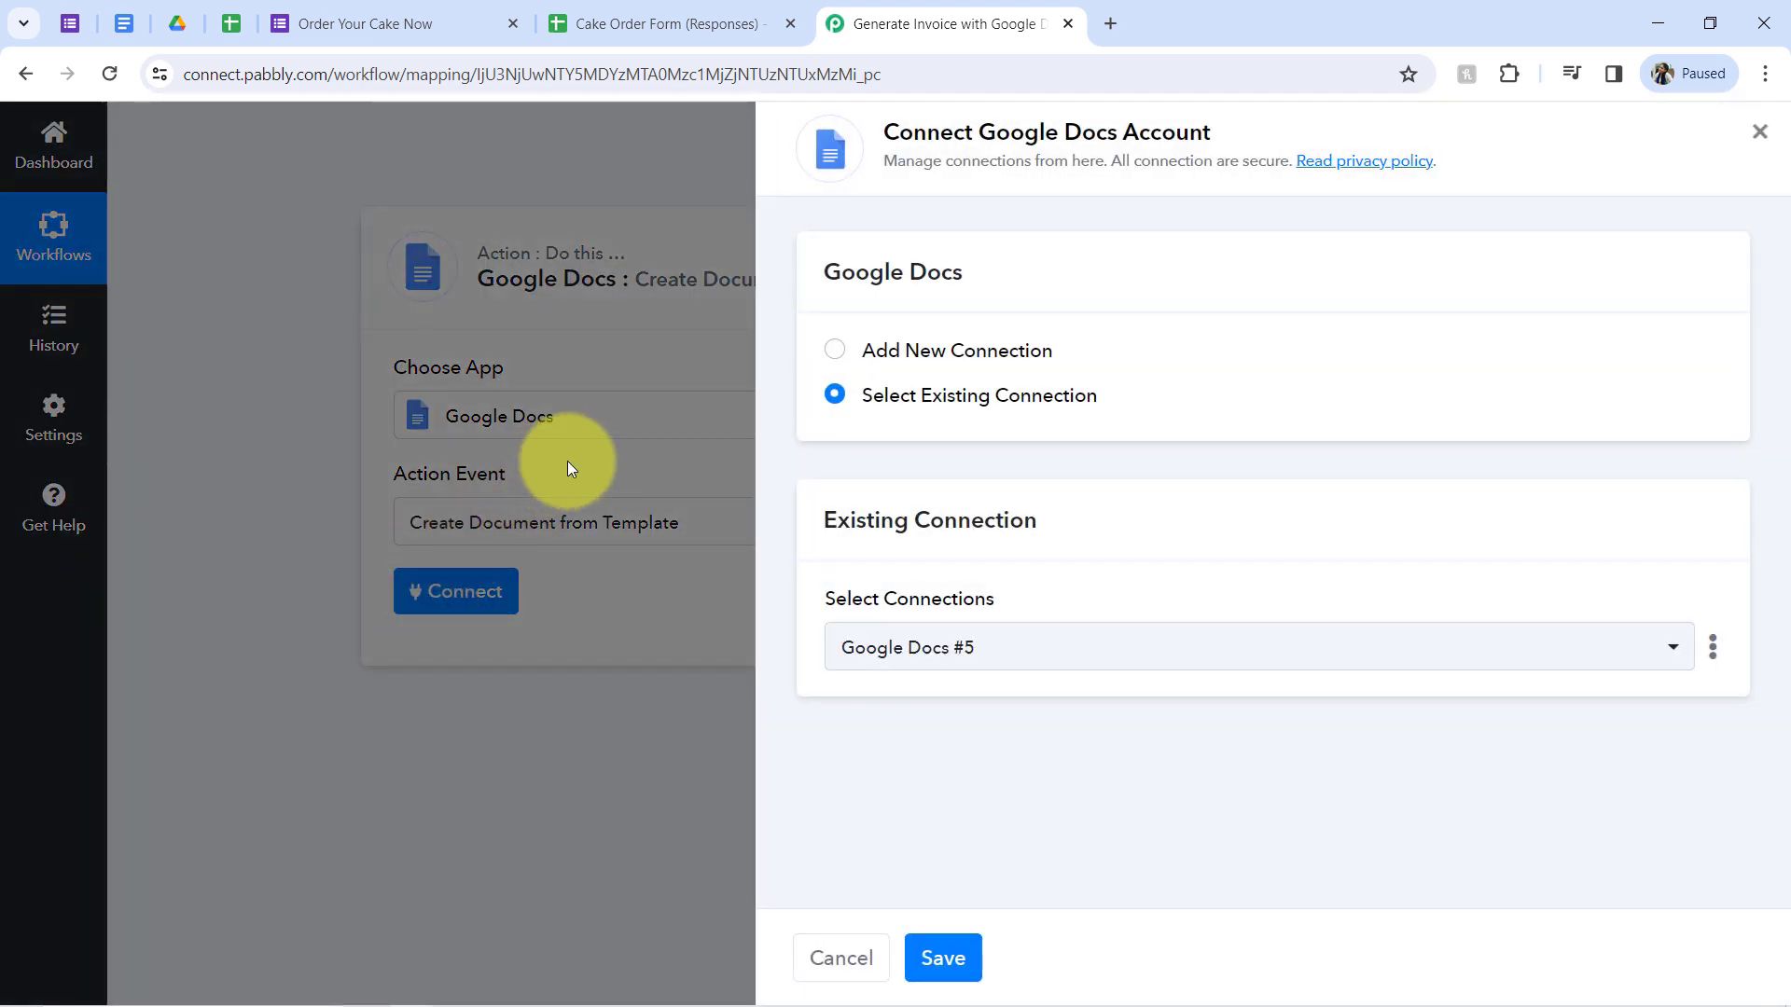
click(963, 348)
right_click(961, 347)
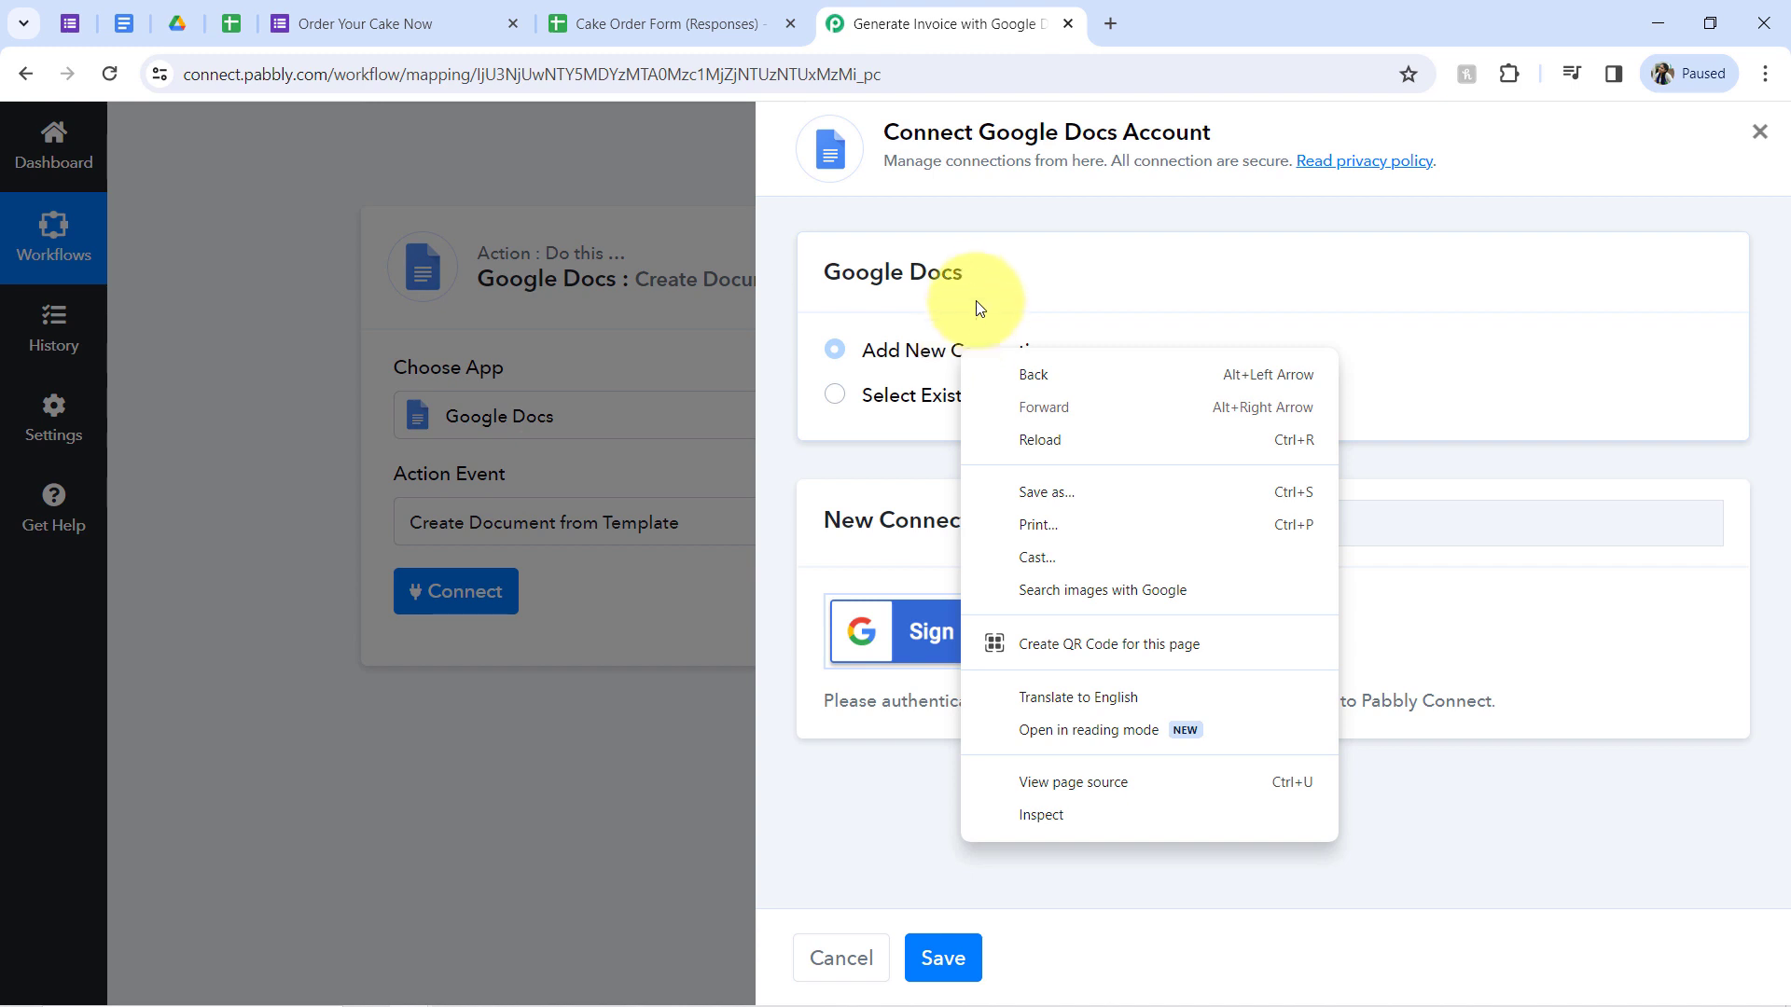
click(978, 306)
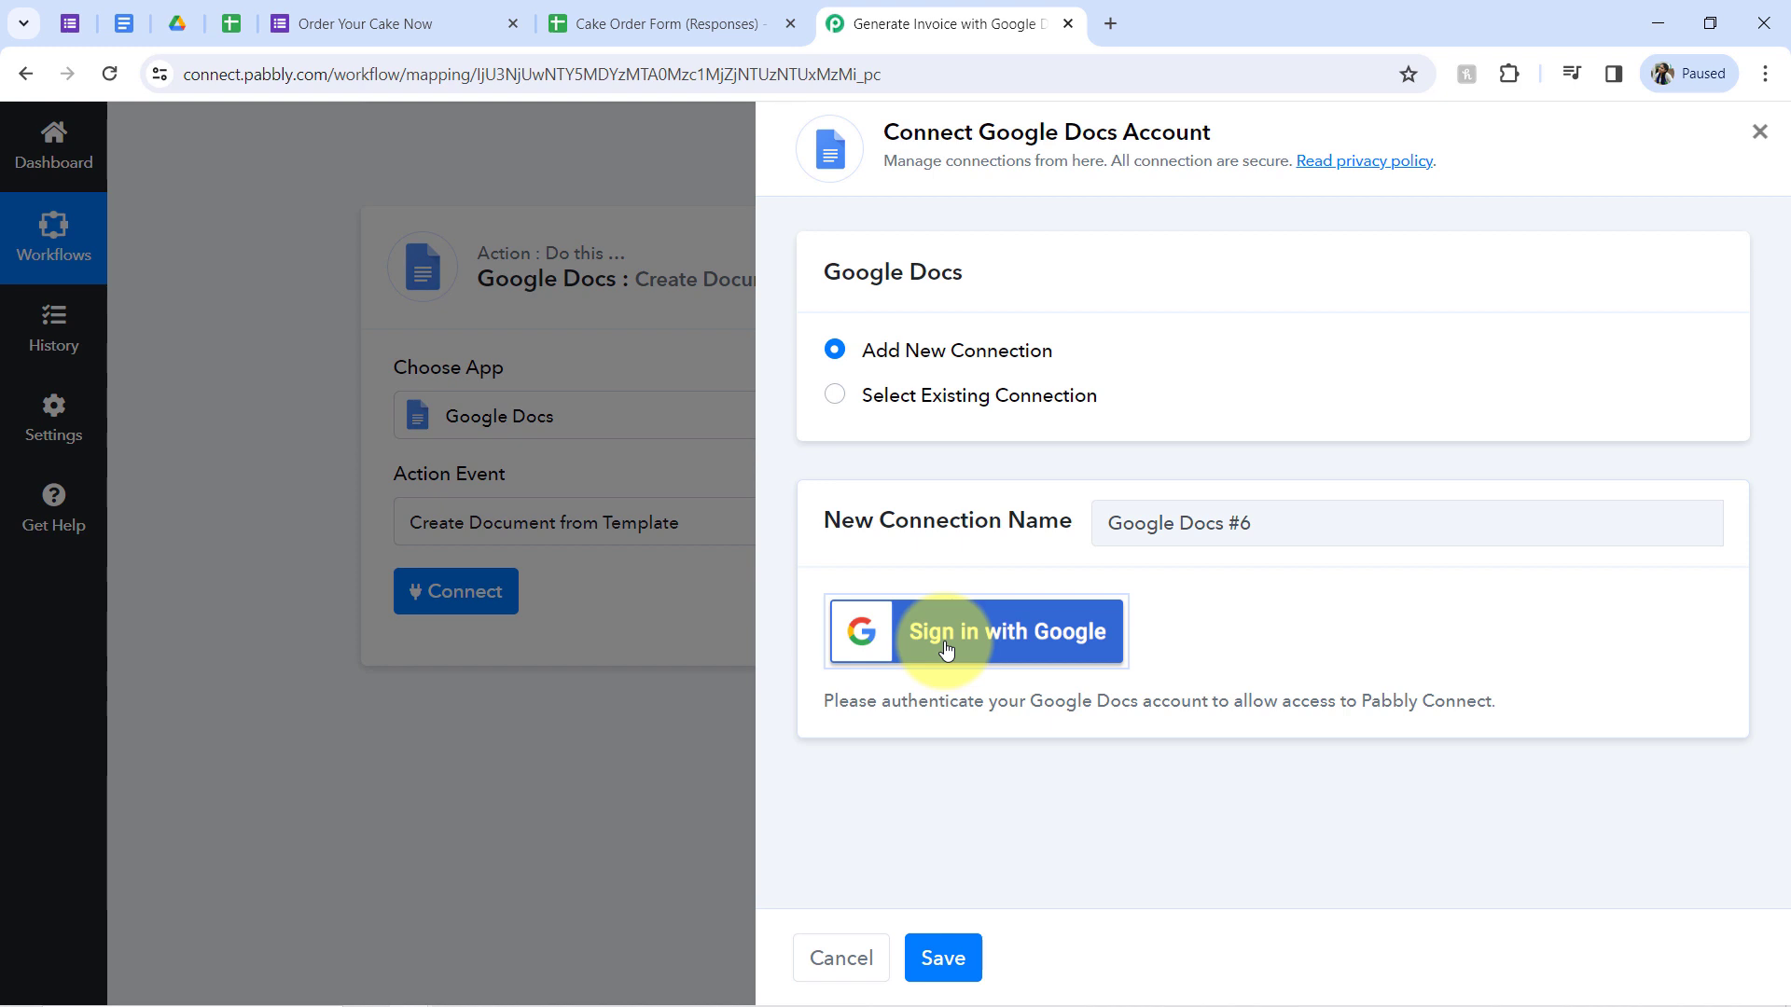
click(946, 650)
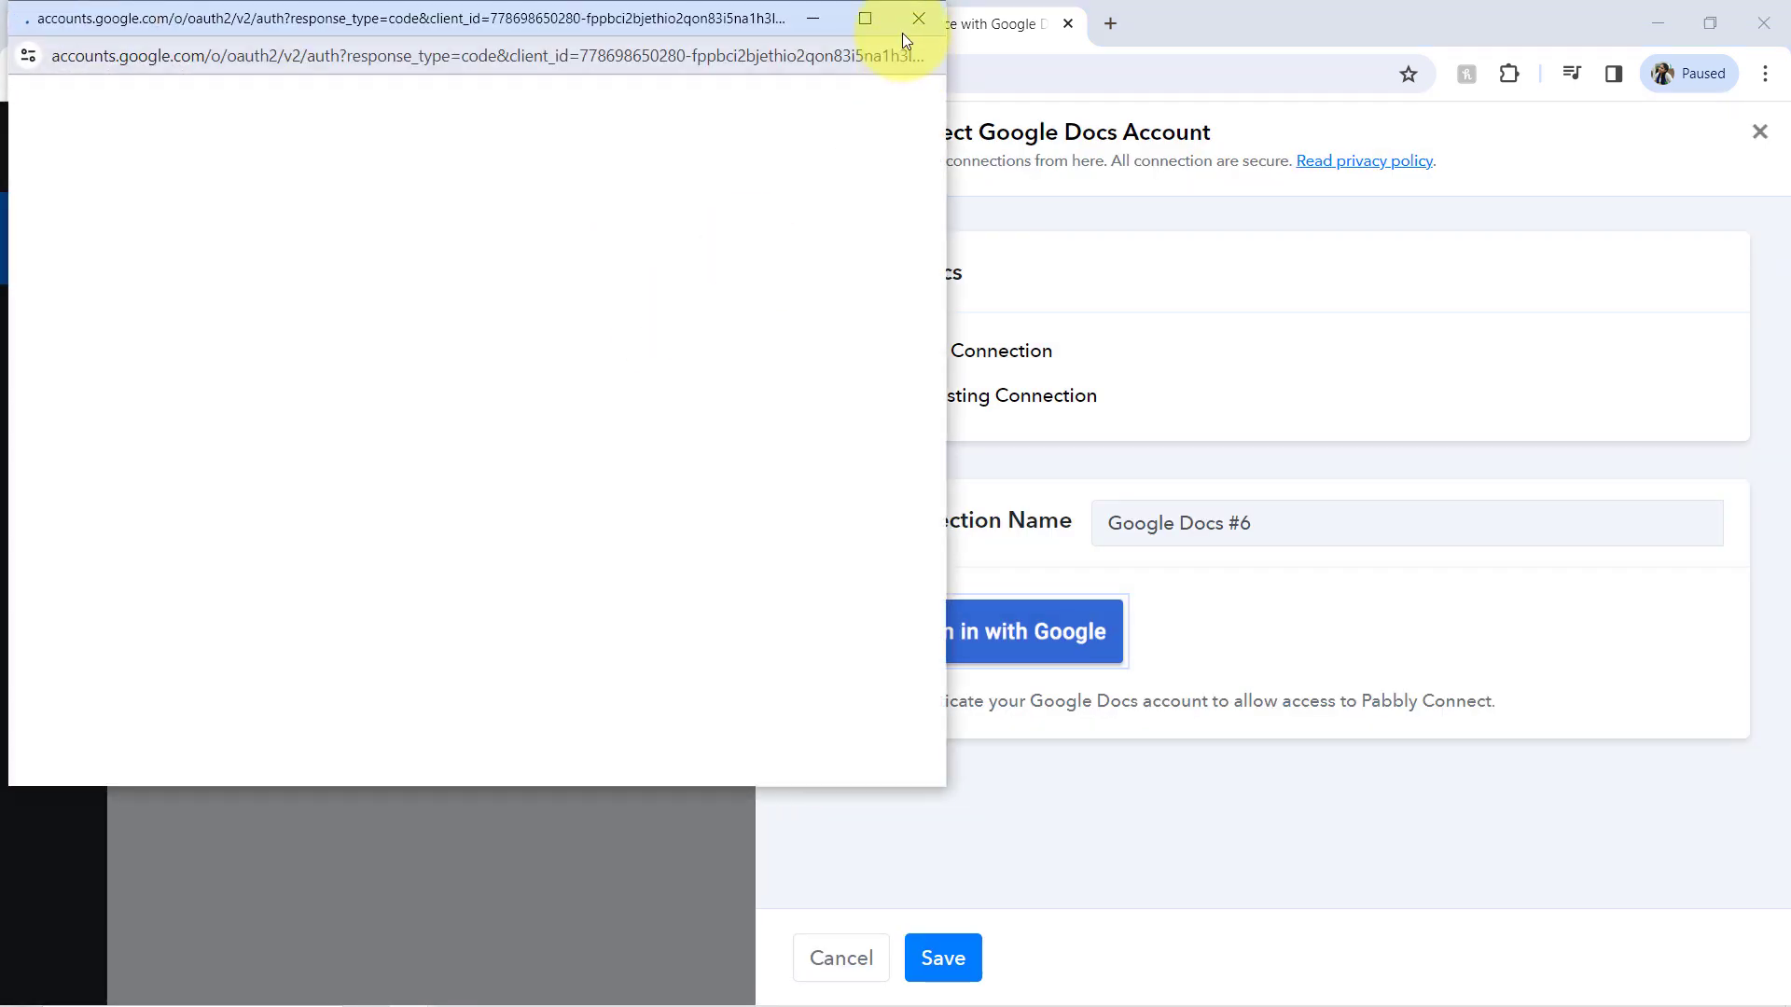
click(903, 29)
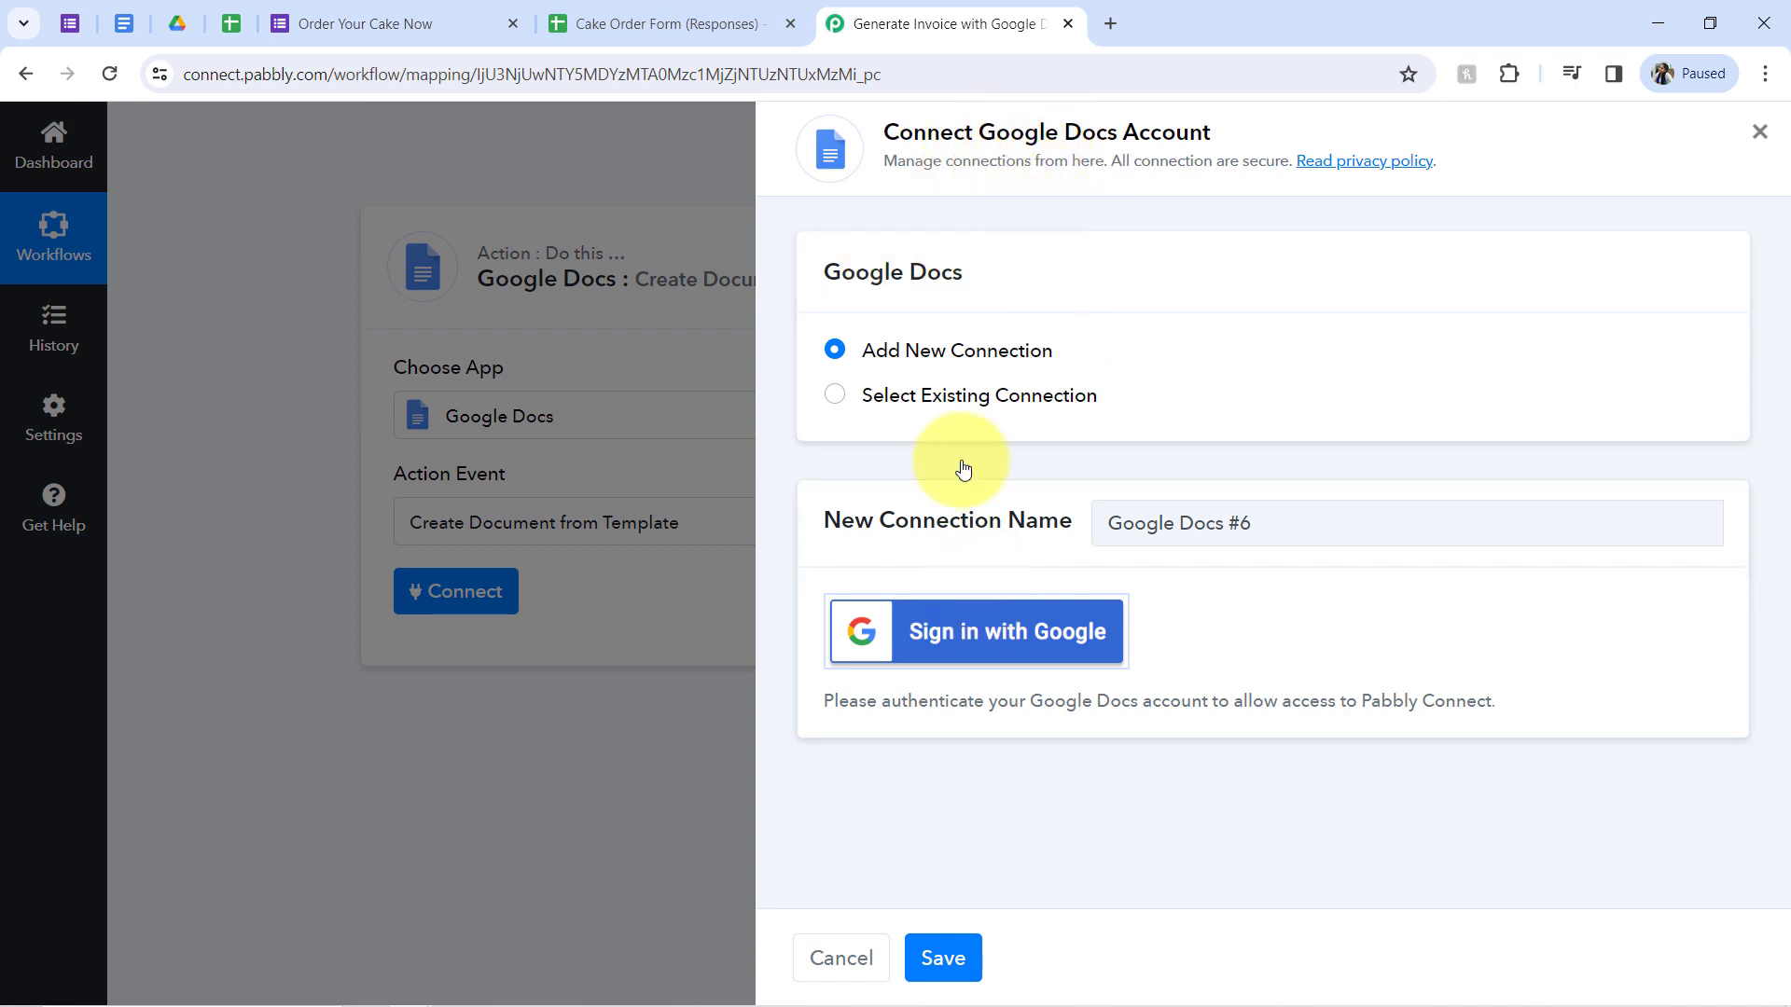
Step: Connect the Google Docs action with the existing connection Google Docs #5 and save it
click(960, 409)
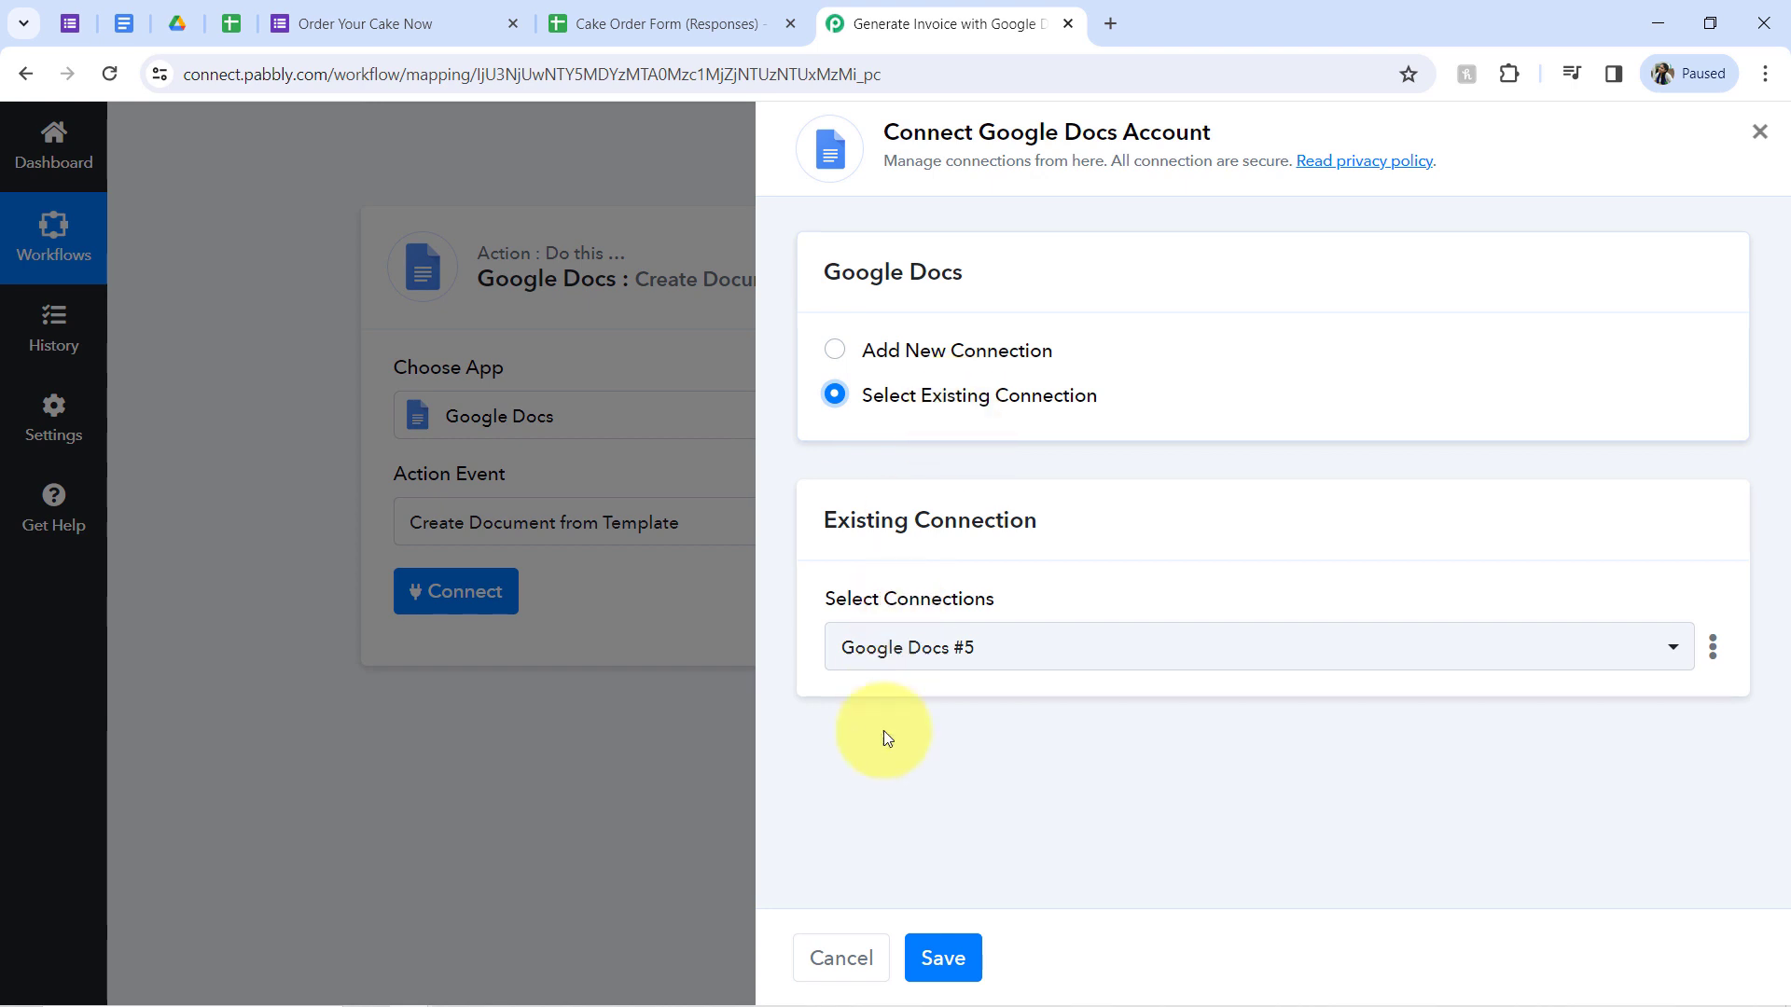
click(943, 958)
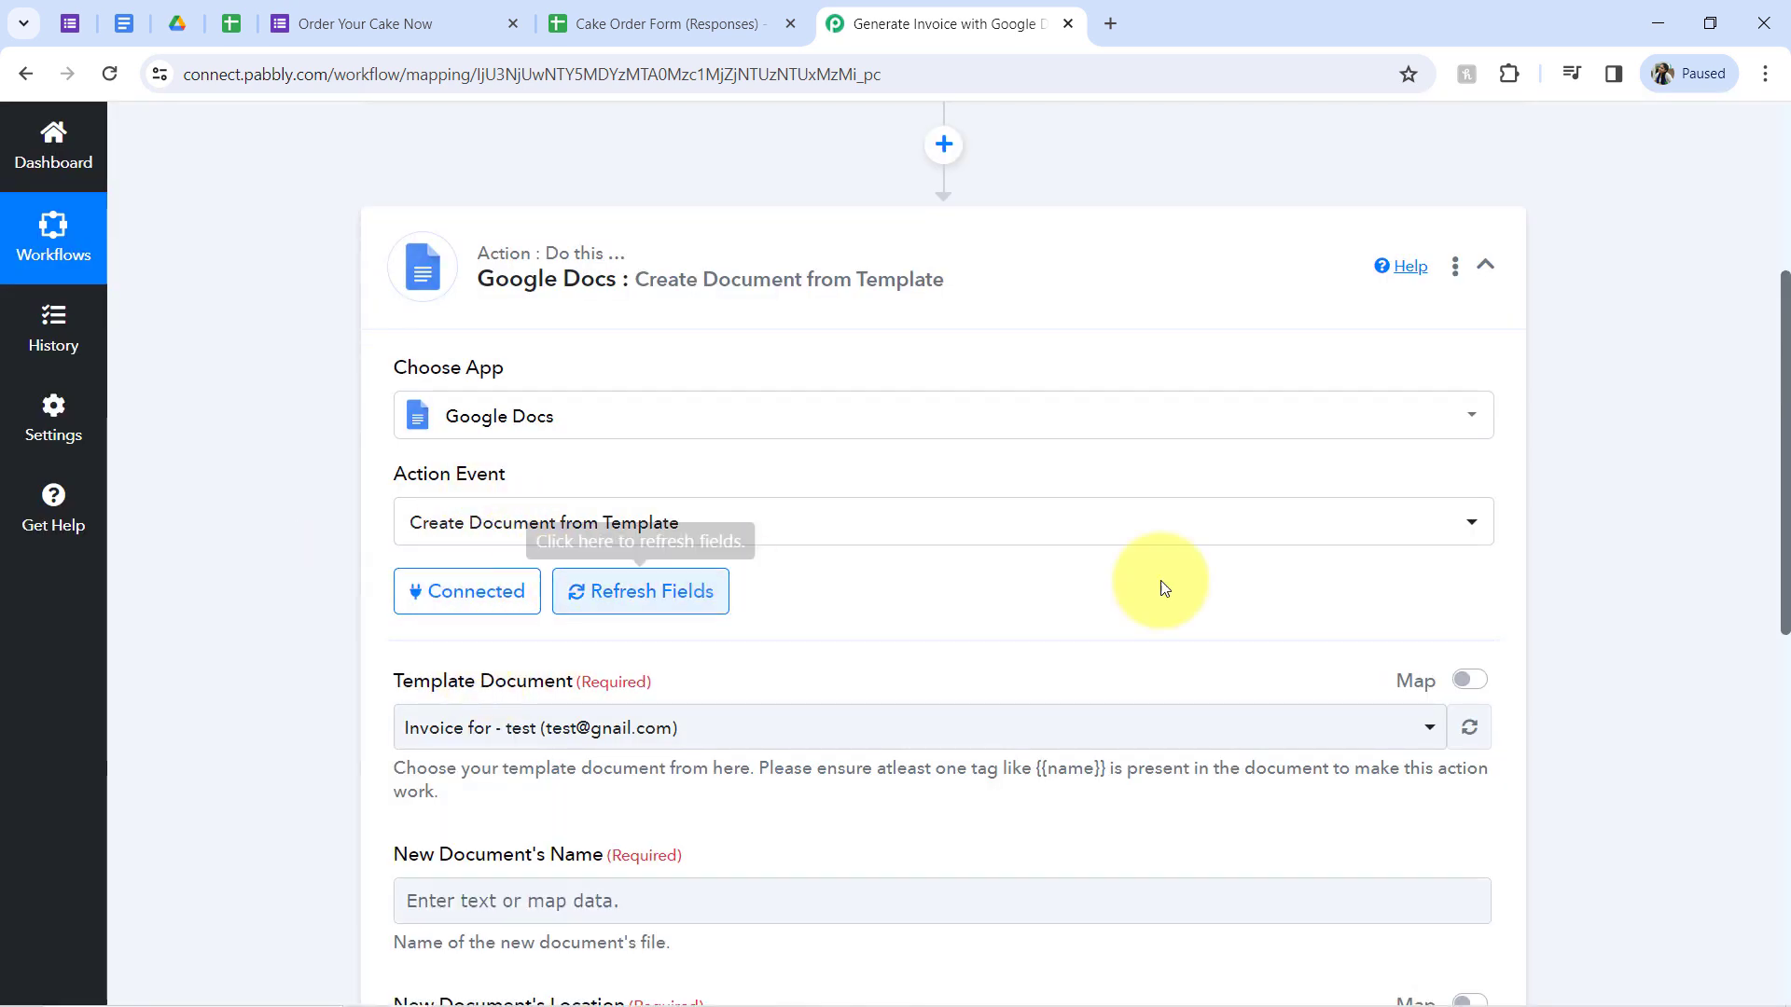
Step: Review the customer name, email and mobile number placeholders in the Final Invoice Template document
drag(1783, 410, 1781, 524)
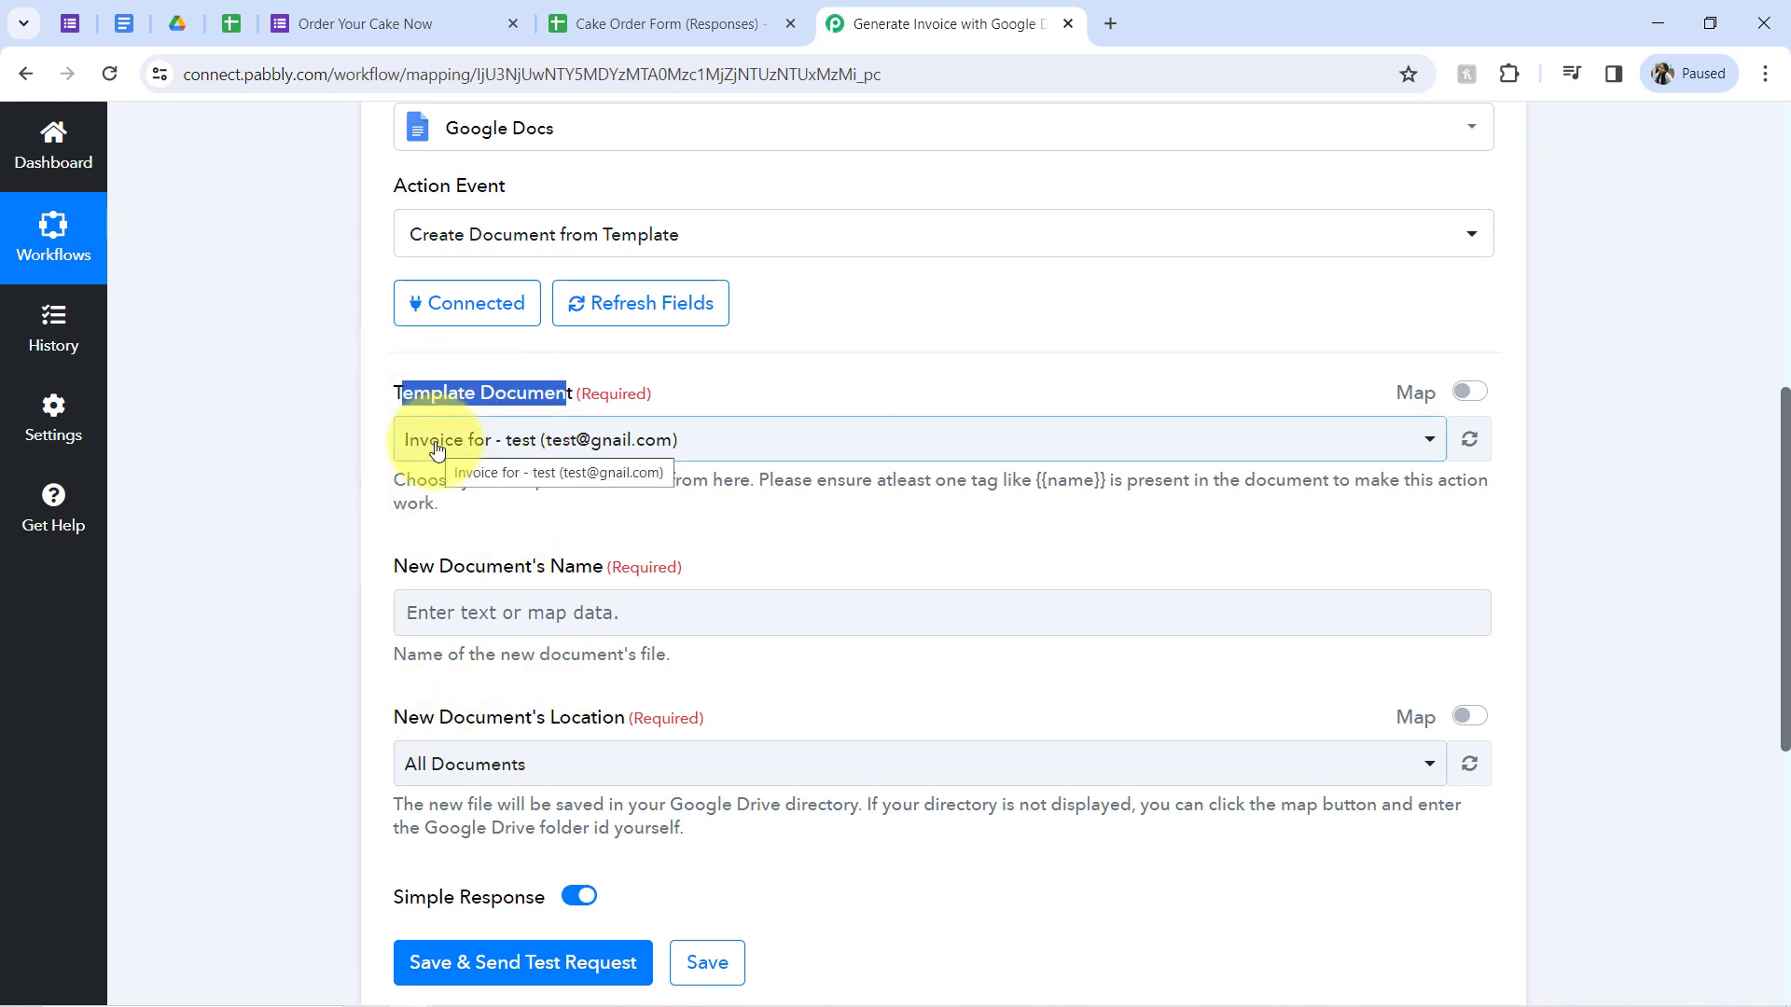
click(137, 26)
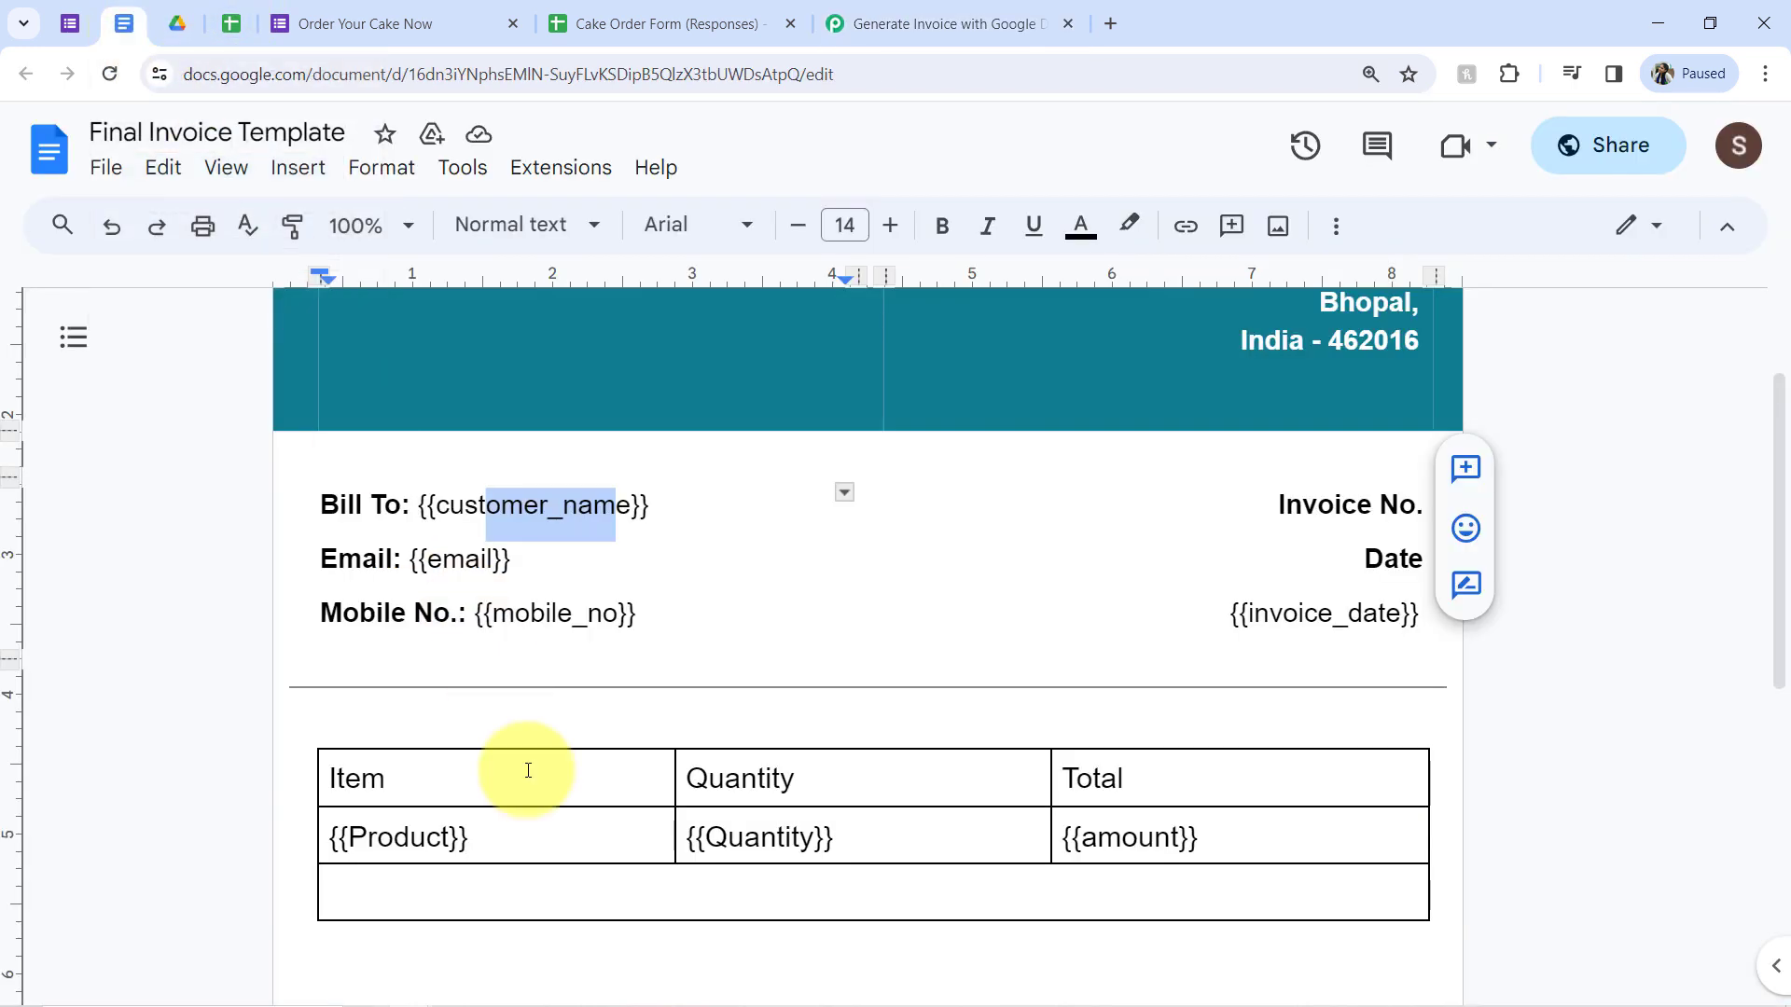
click(472, 508)
click(466, 505)
drag(452, 506, 582, 507)
drag(466, 553, 505, 552)
drag(515, 613, 640, 611)
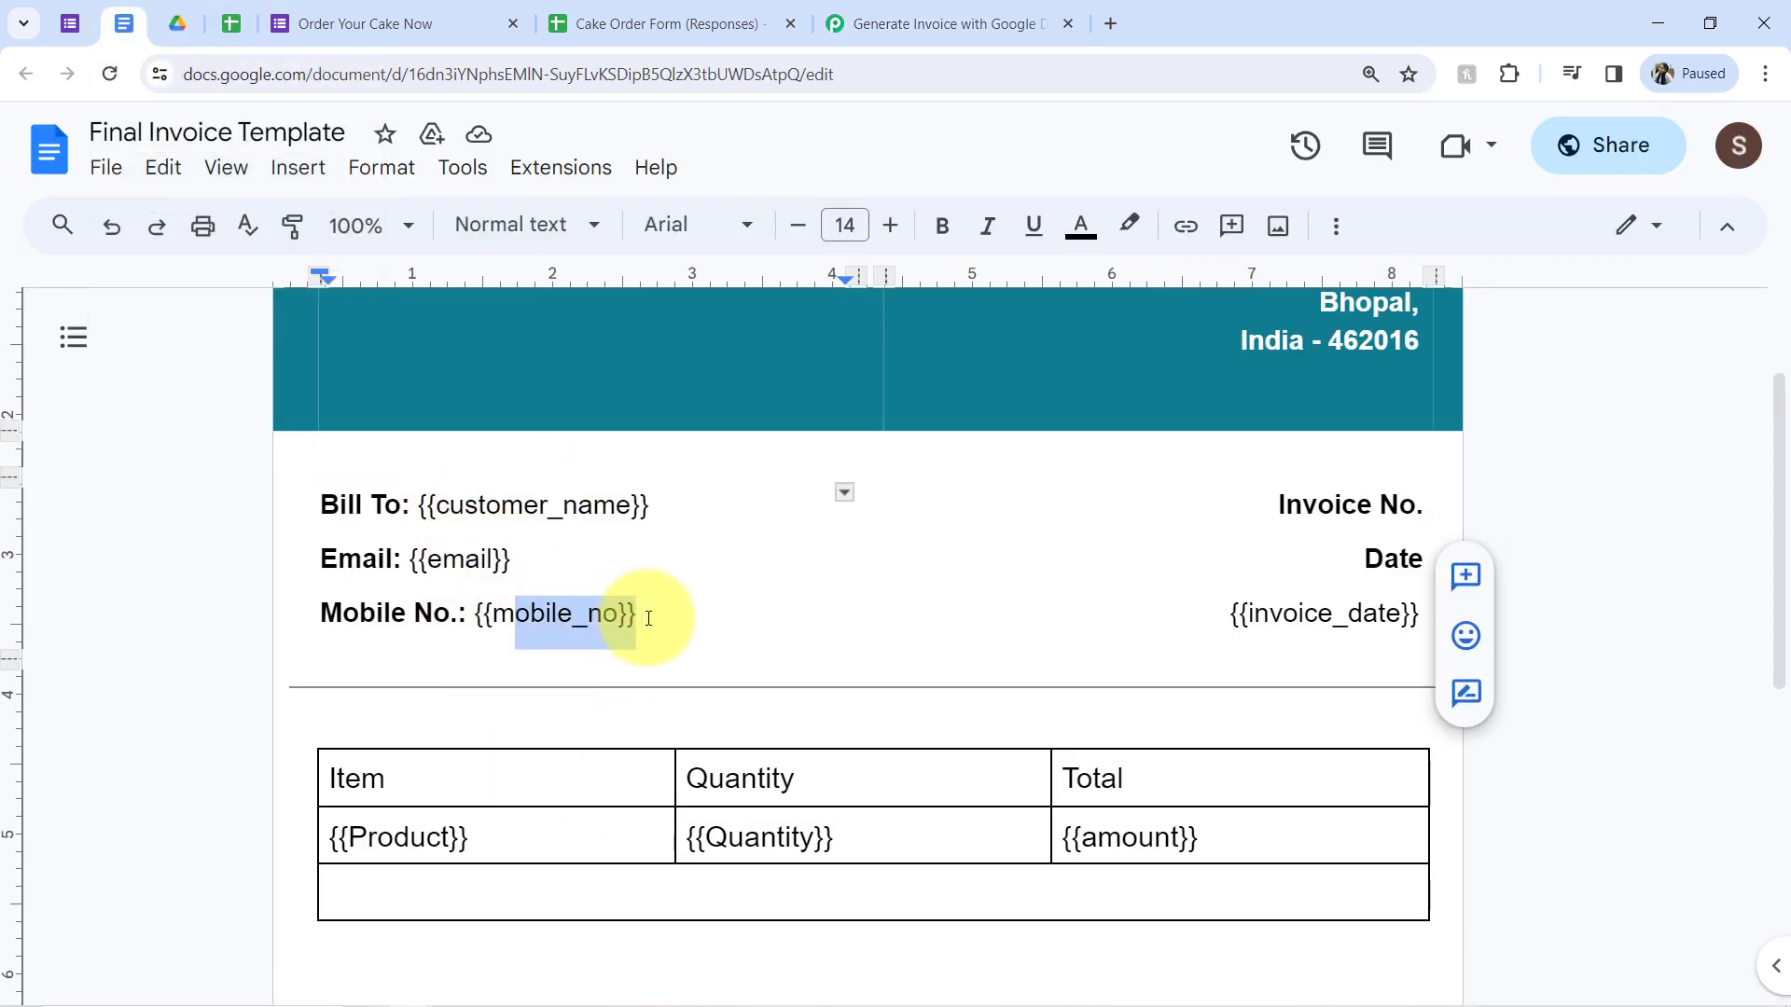
Step: Back in the Pabbly Connect workflow, choose Final Invoice Template as the Google Docs action's template document
click(887, 9)
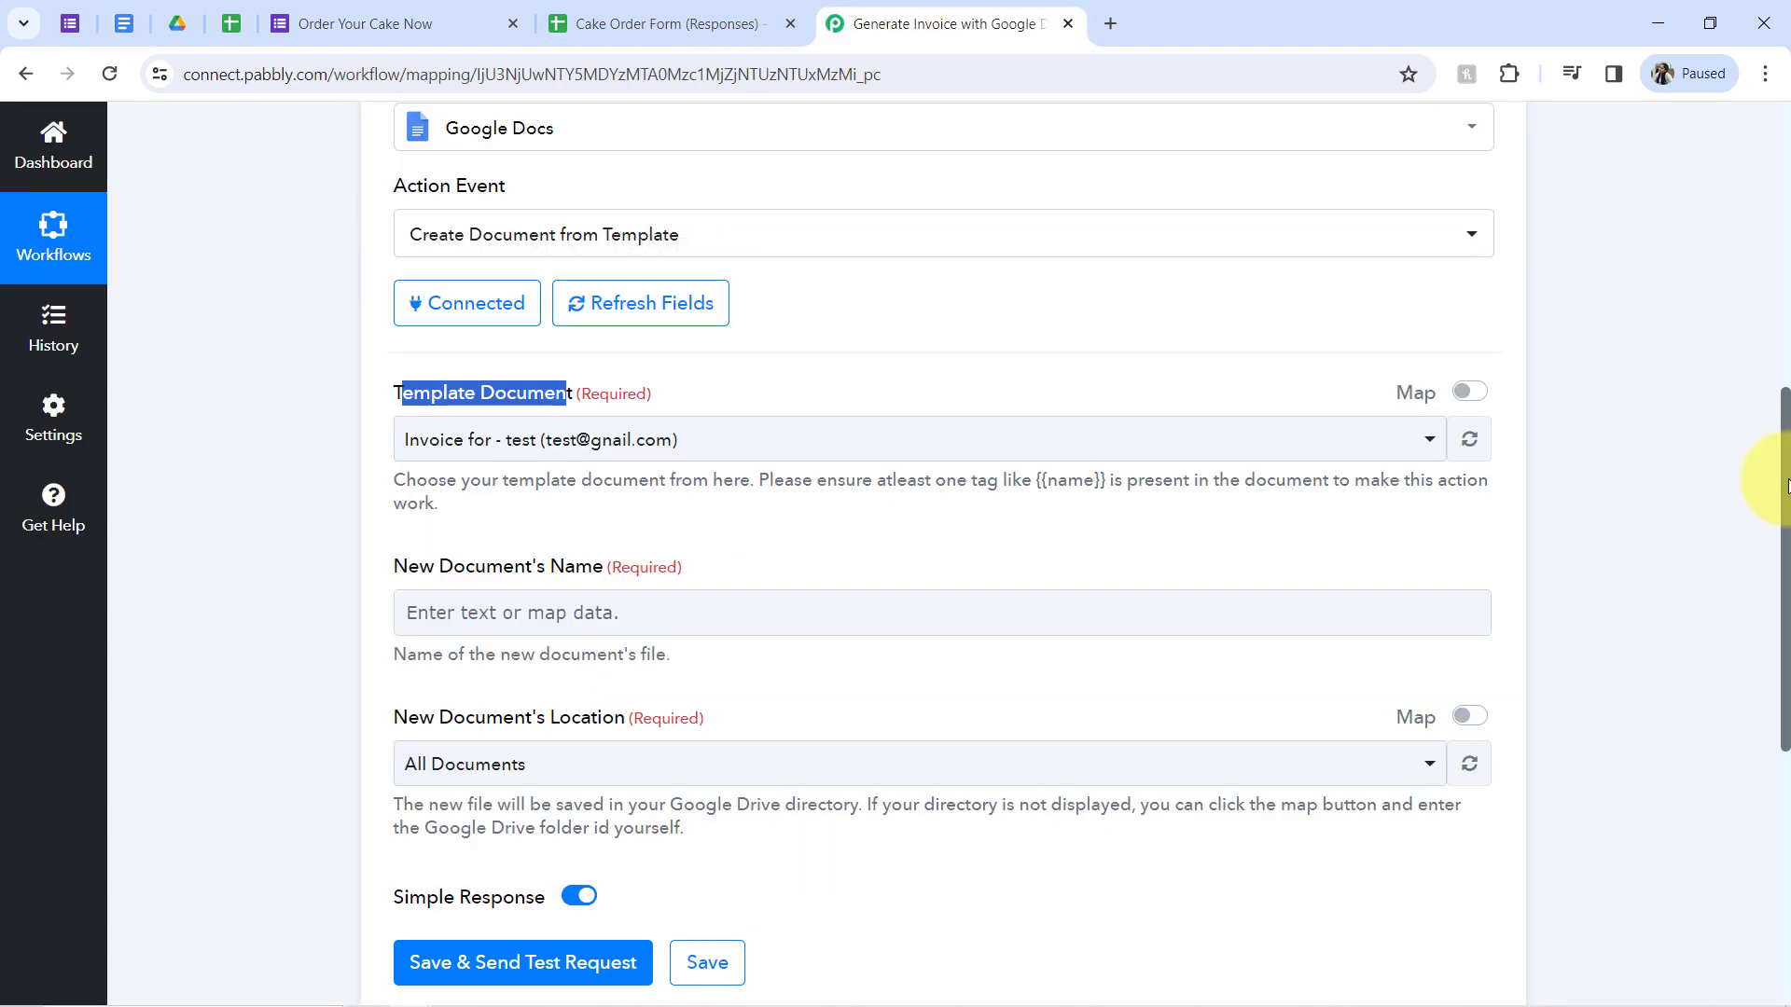
scroll(1763, 512, down, 1)
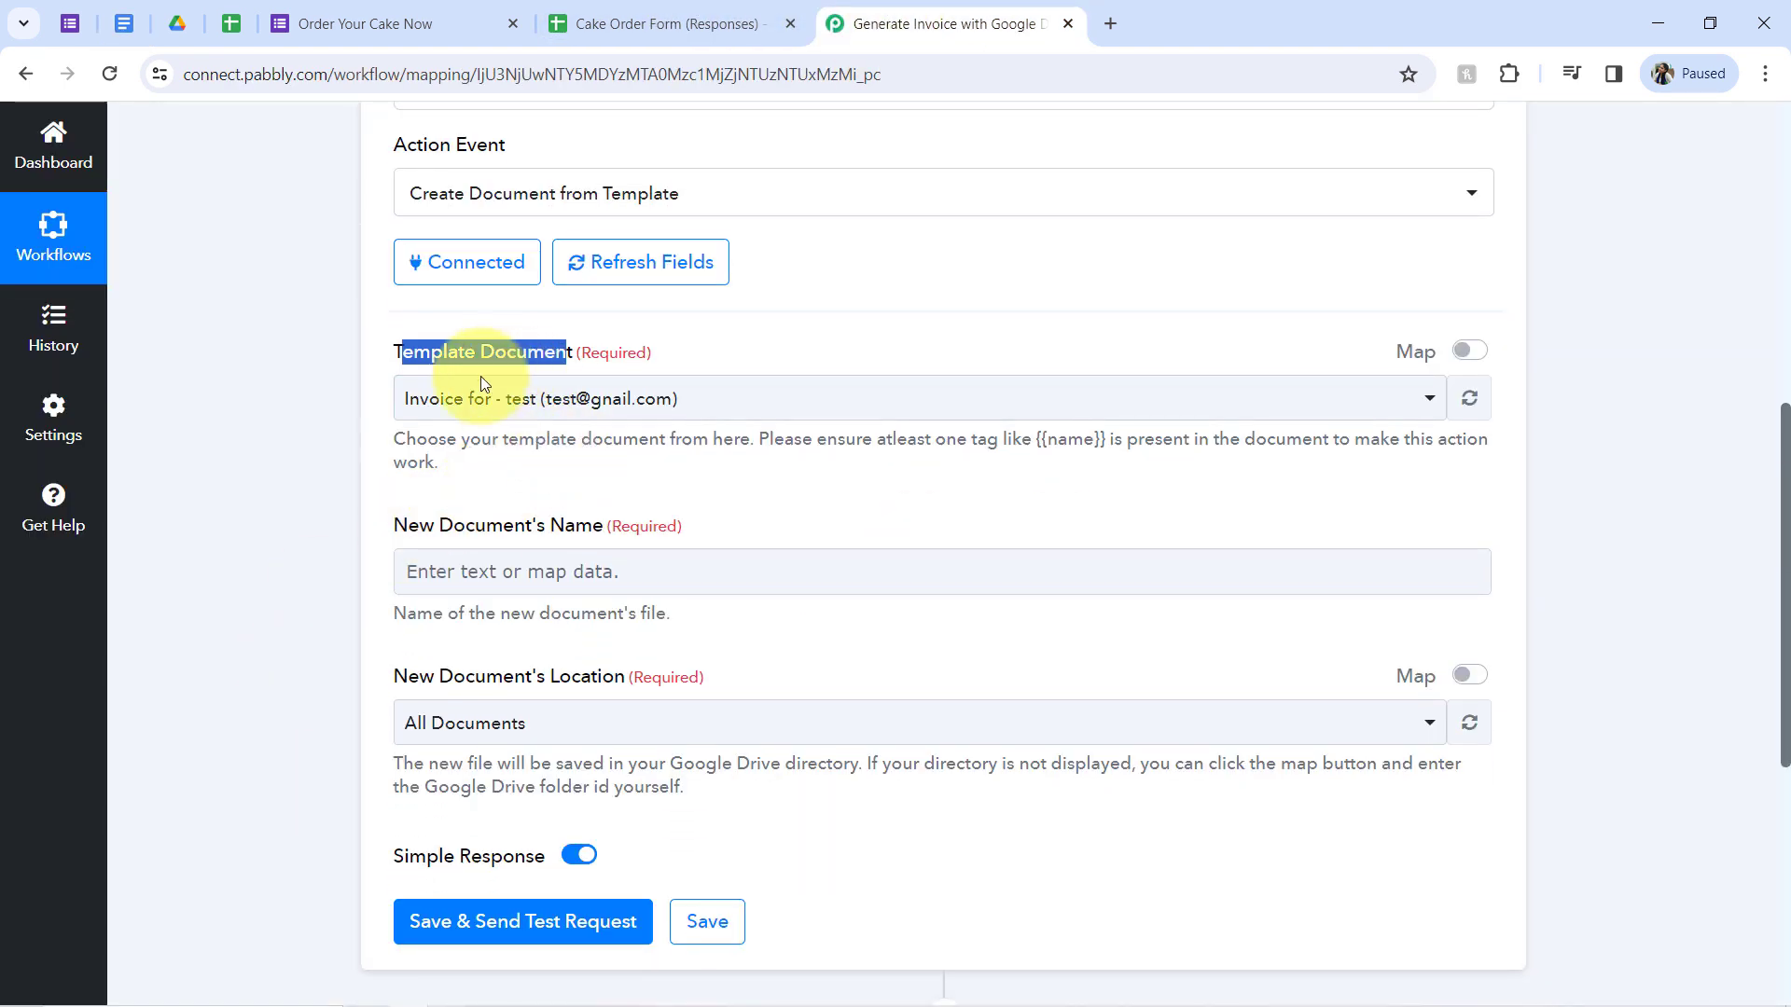
click(479, 401)
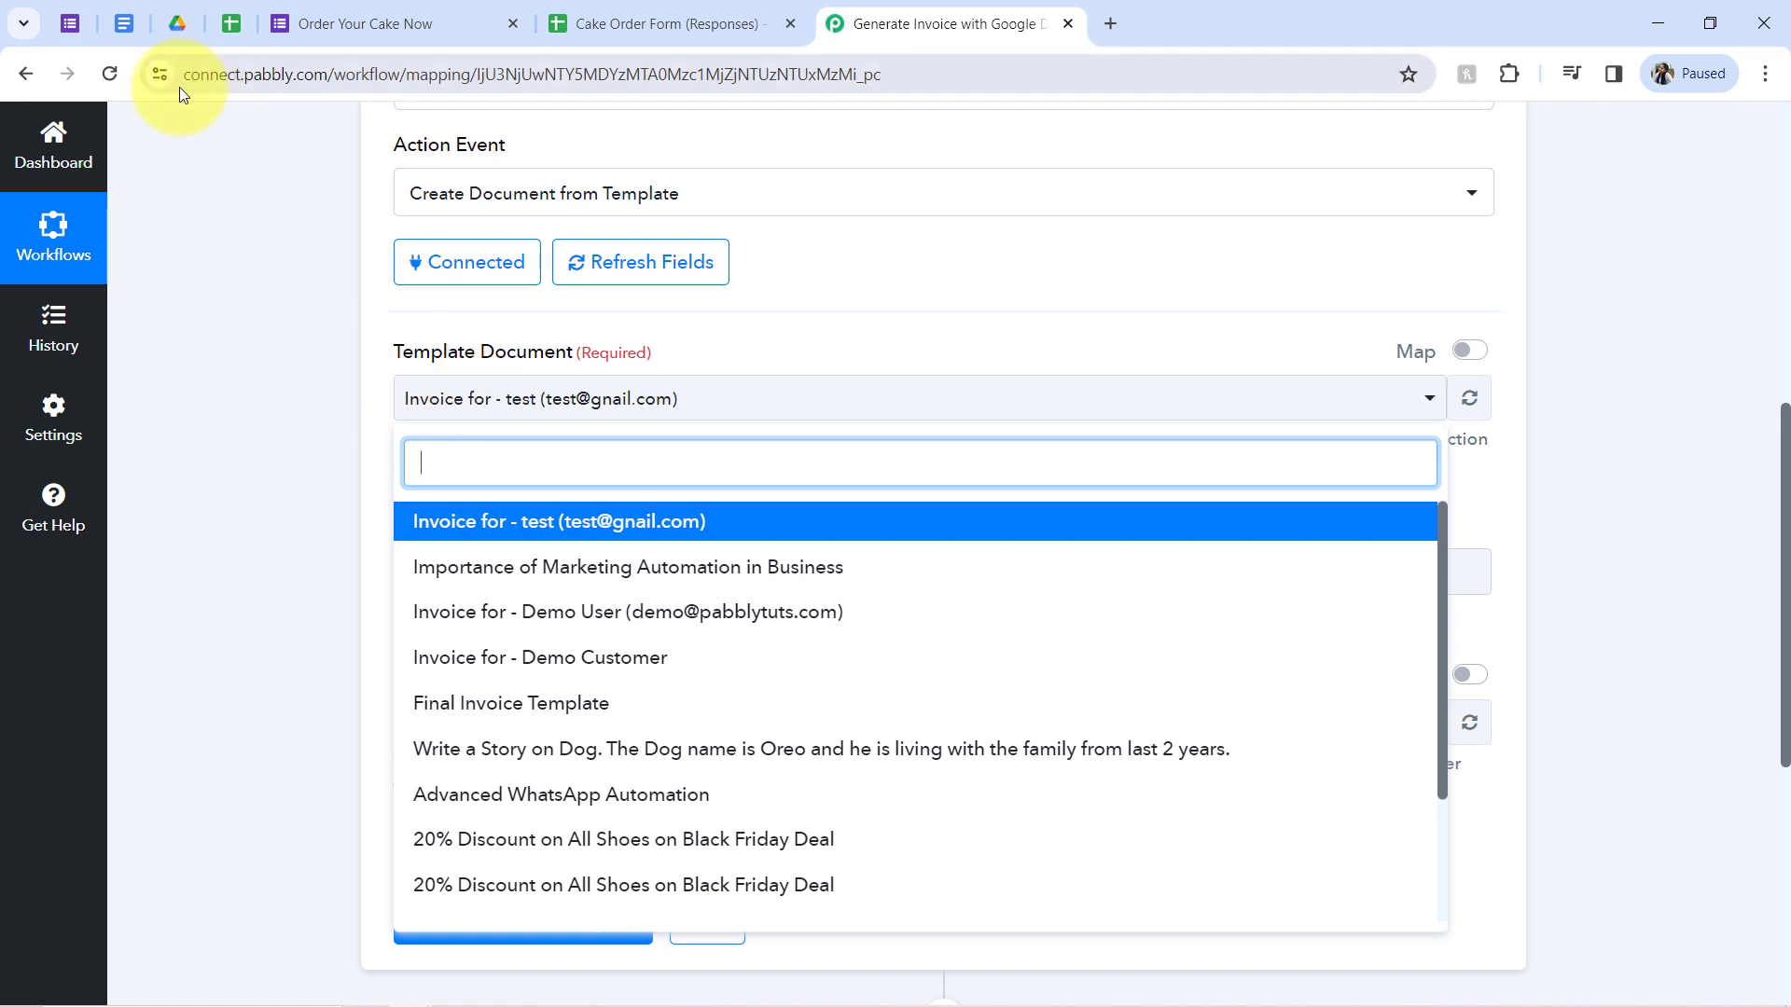
mouse_move(119, 34)
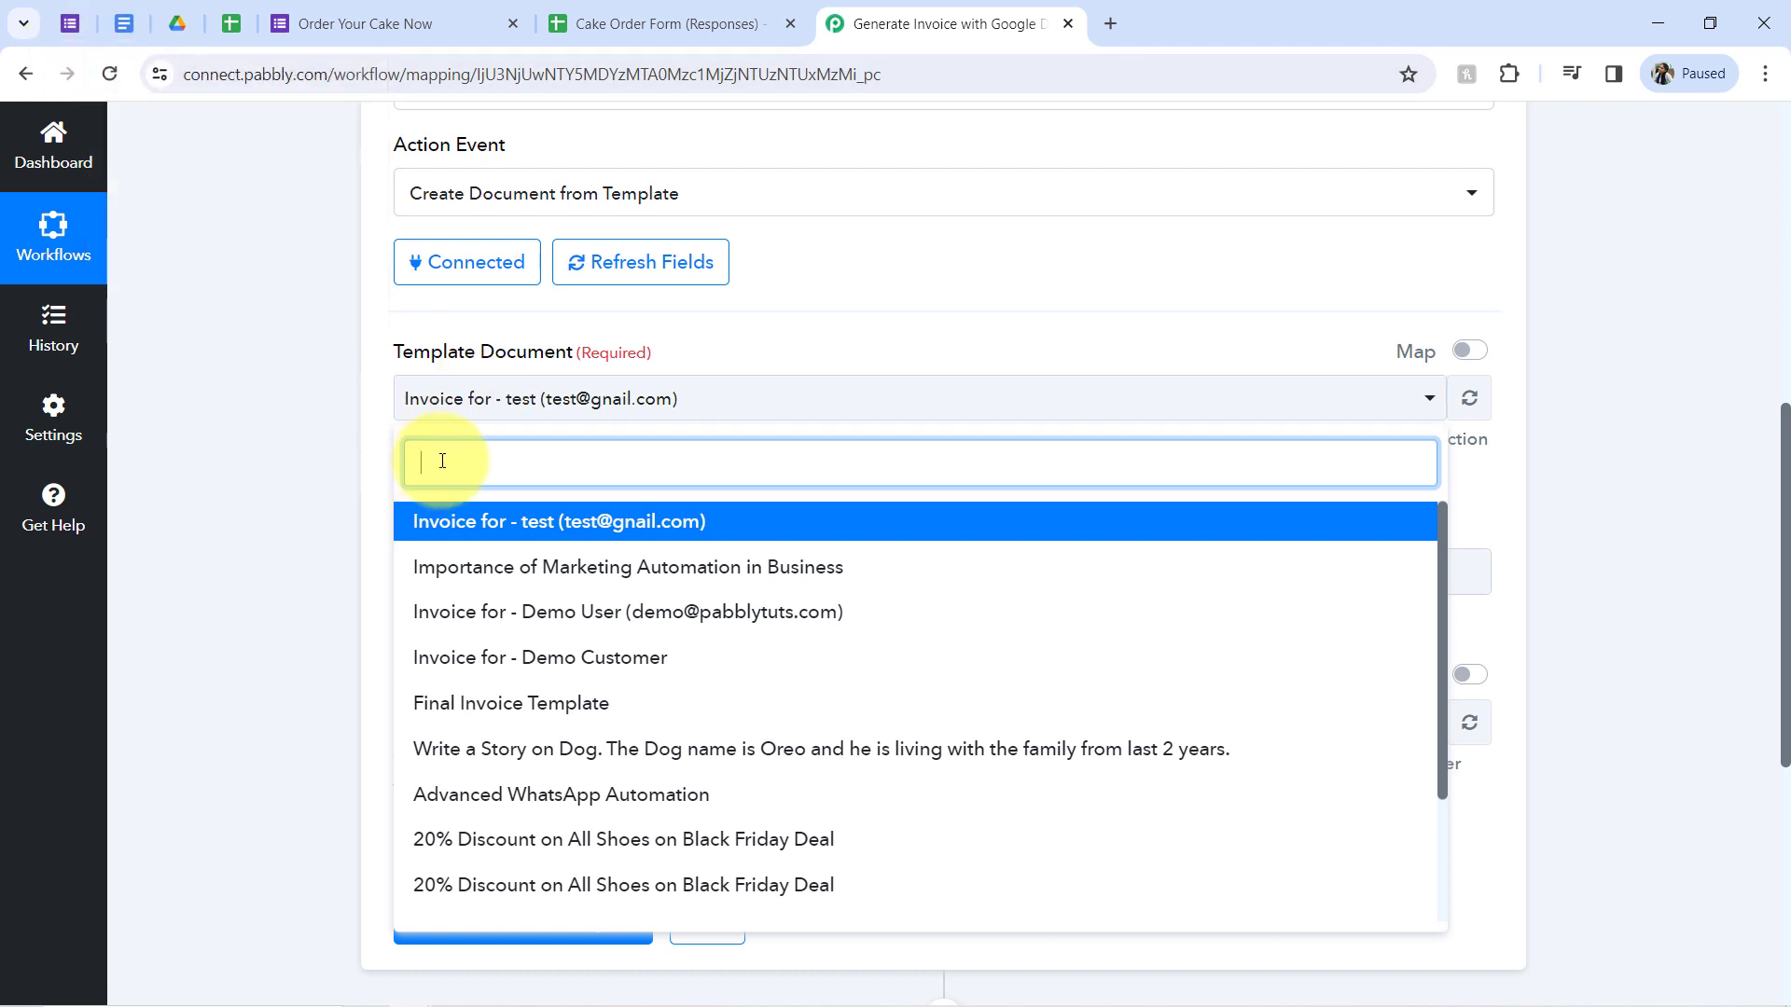
click(511, 705)
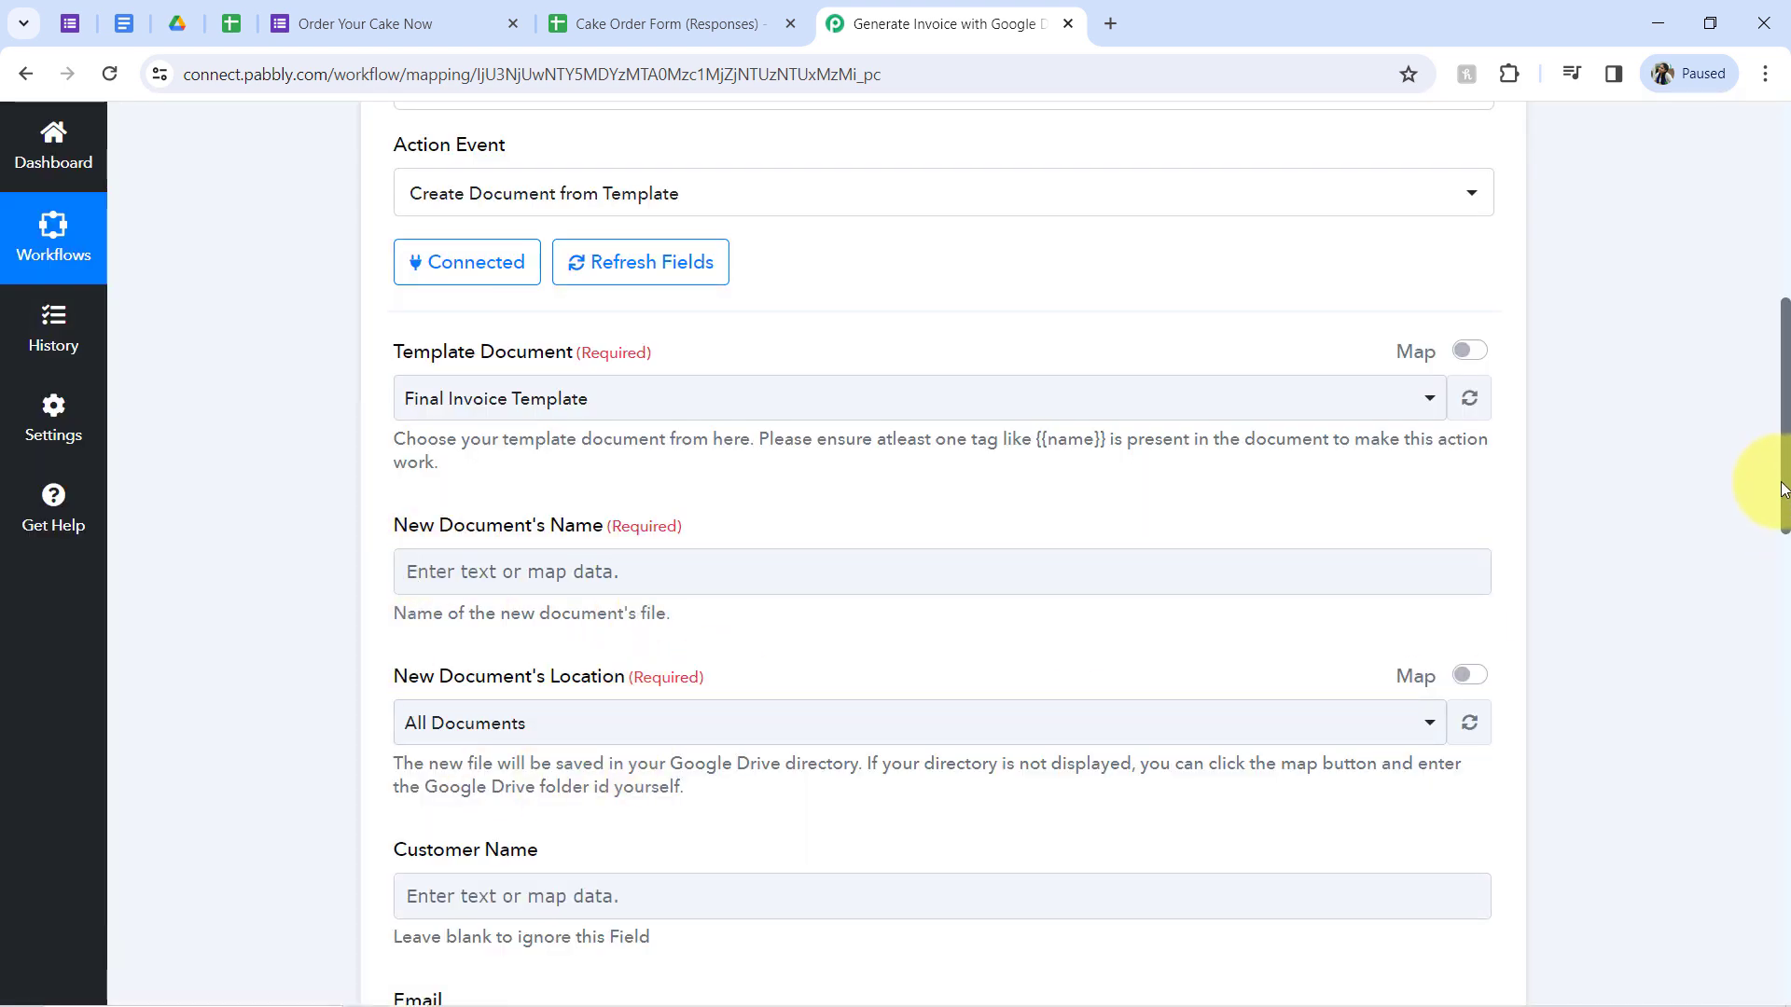
drag(1785, 476, 1726, 484)
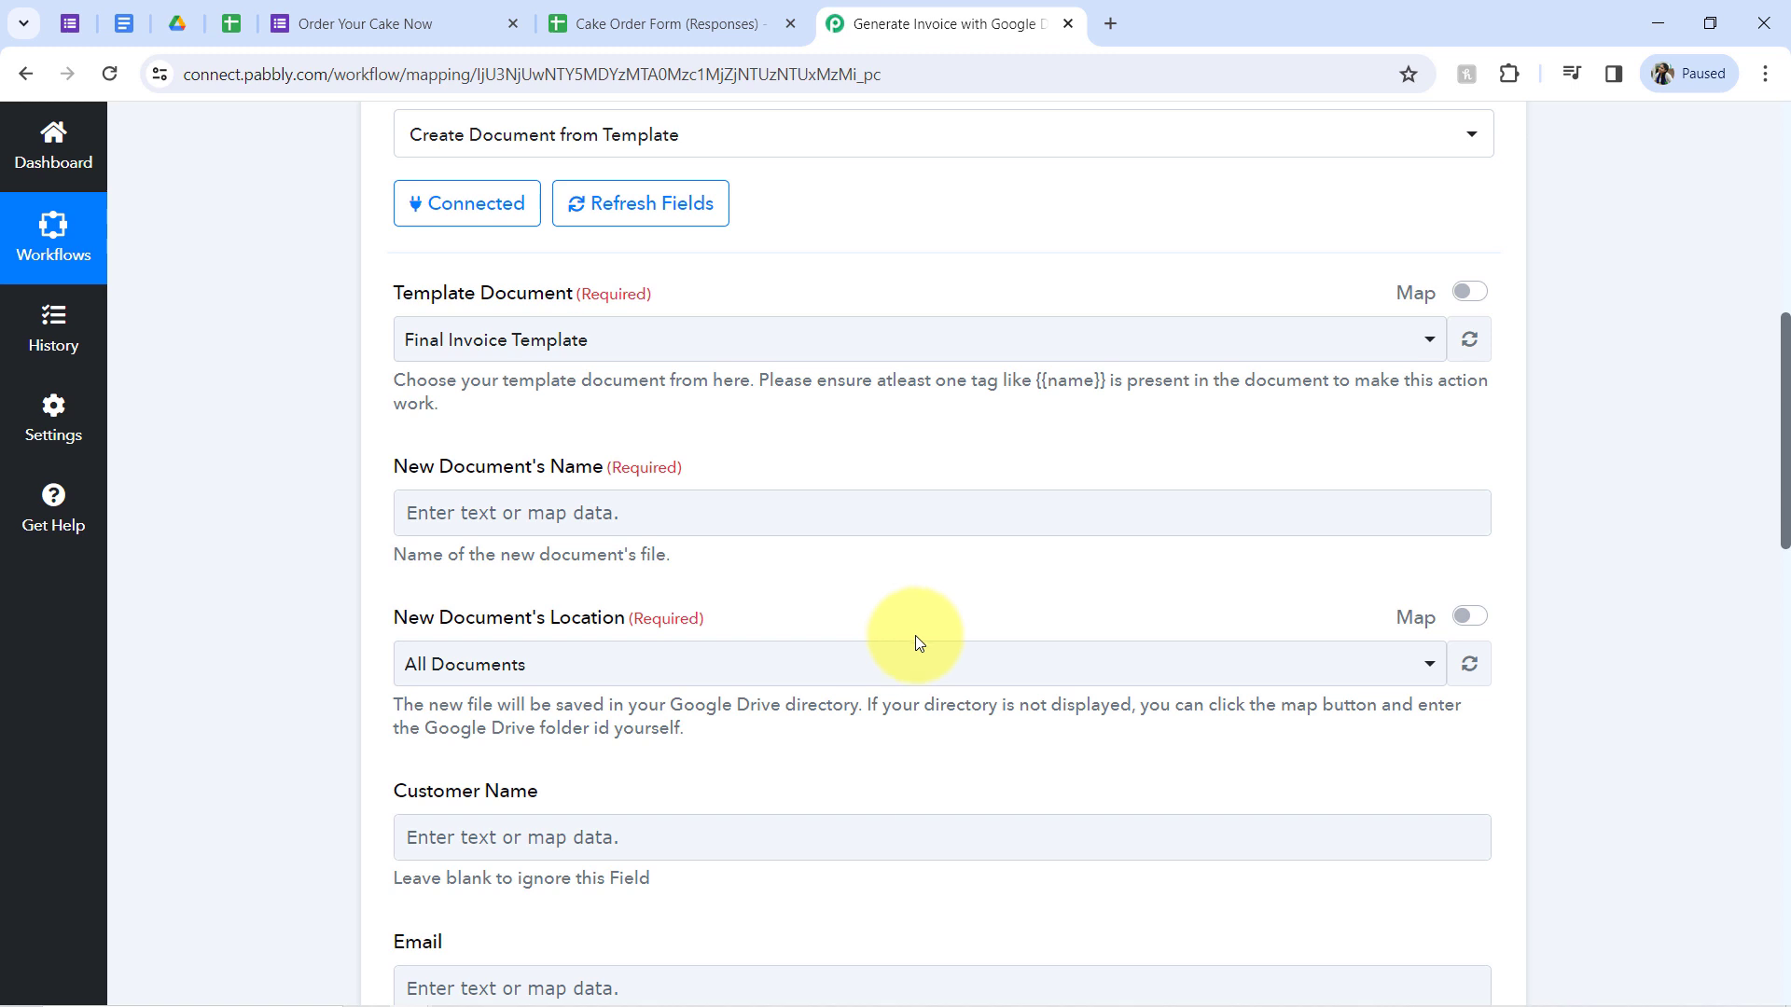
Step: Check the Final Invoice Template, then begin the new document's name in the Pabbly Connect workflow with "Invoice for - "
click(121, 24)
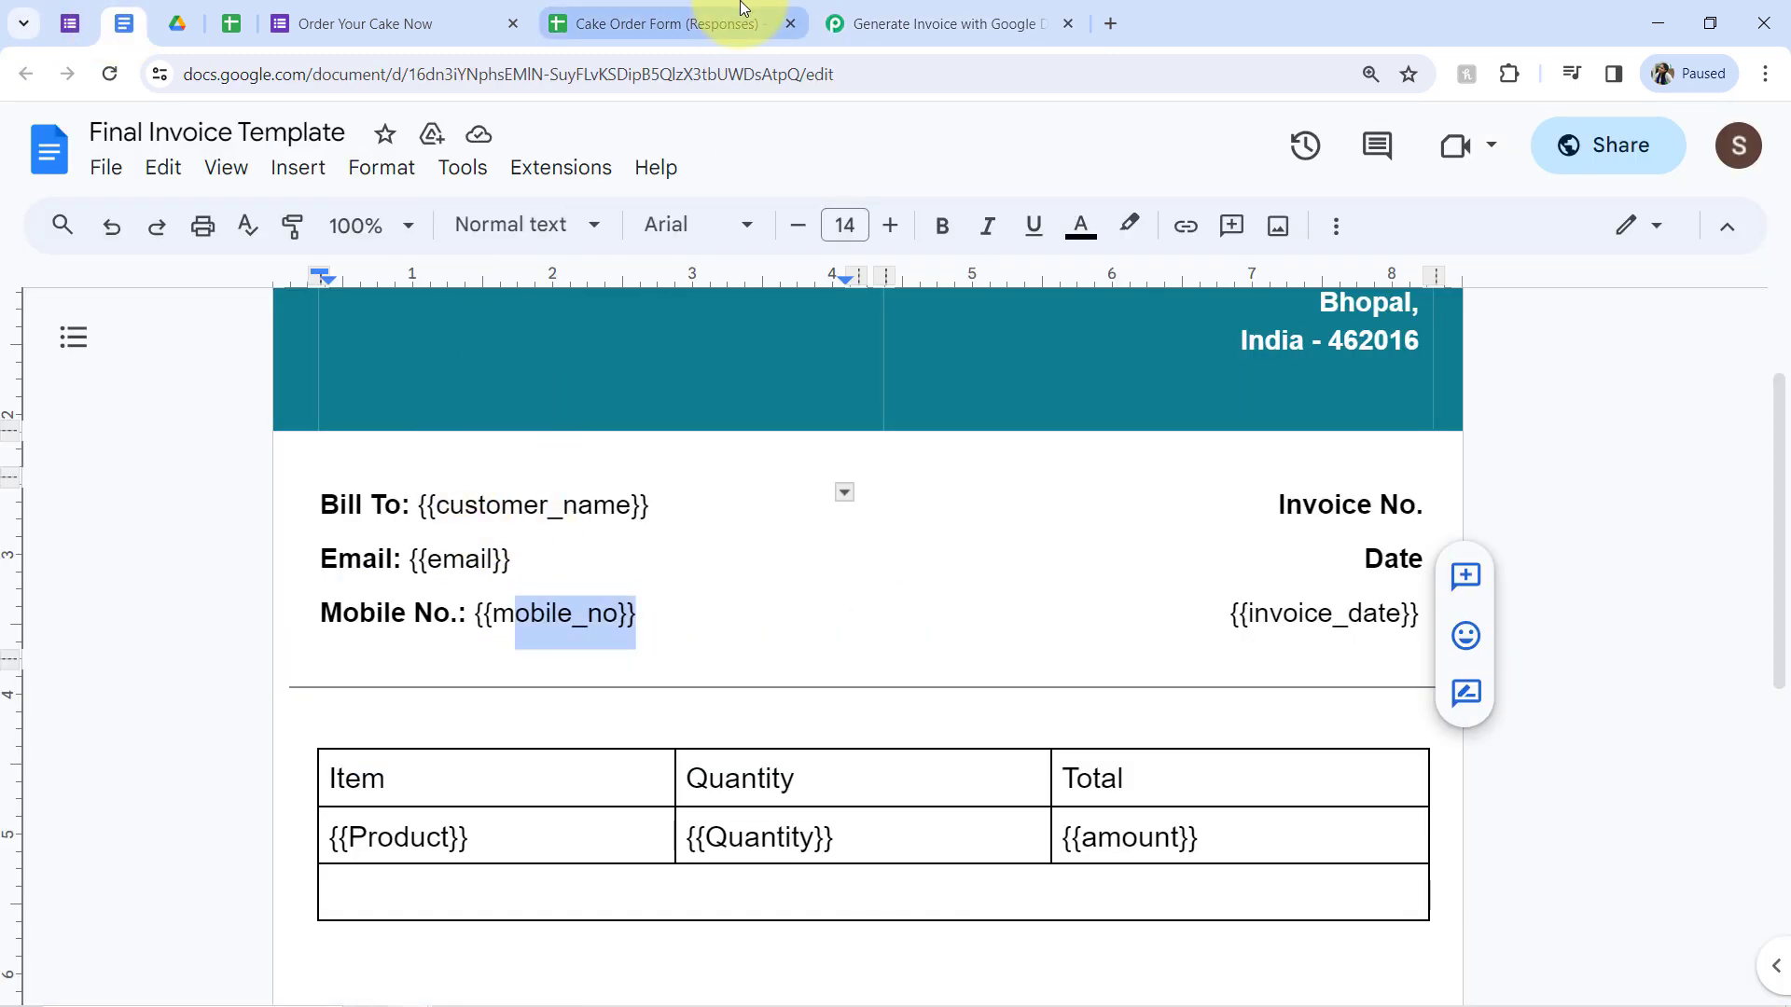
click(854, 24)
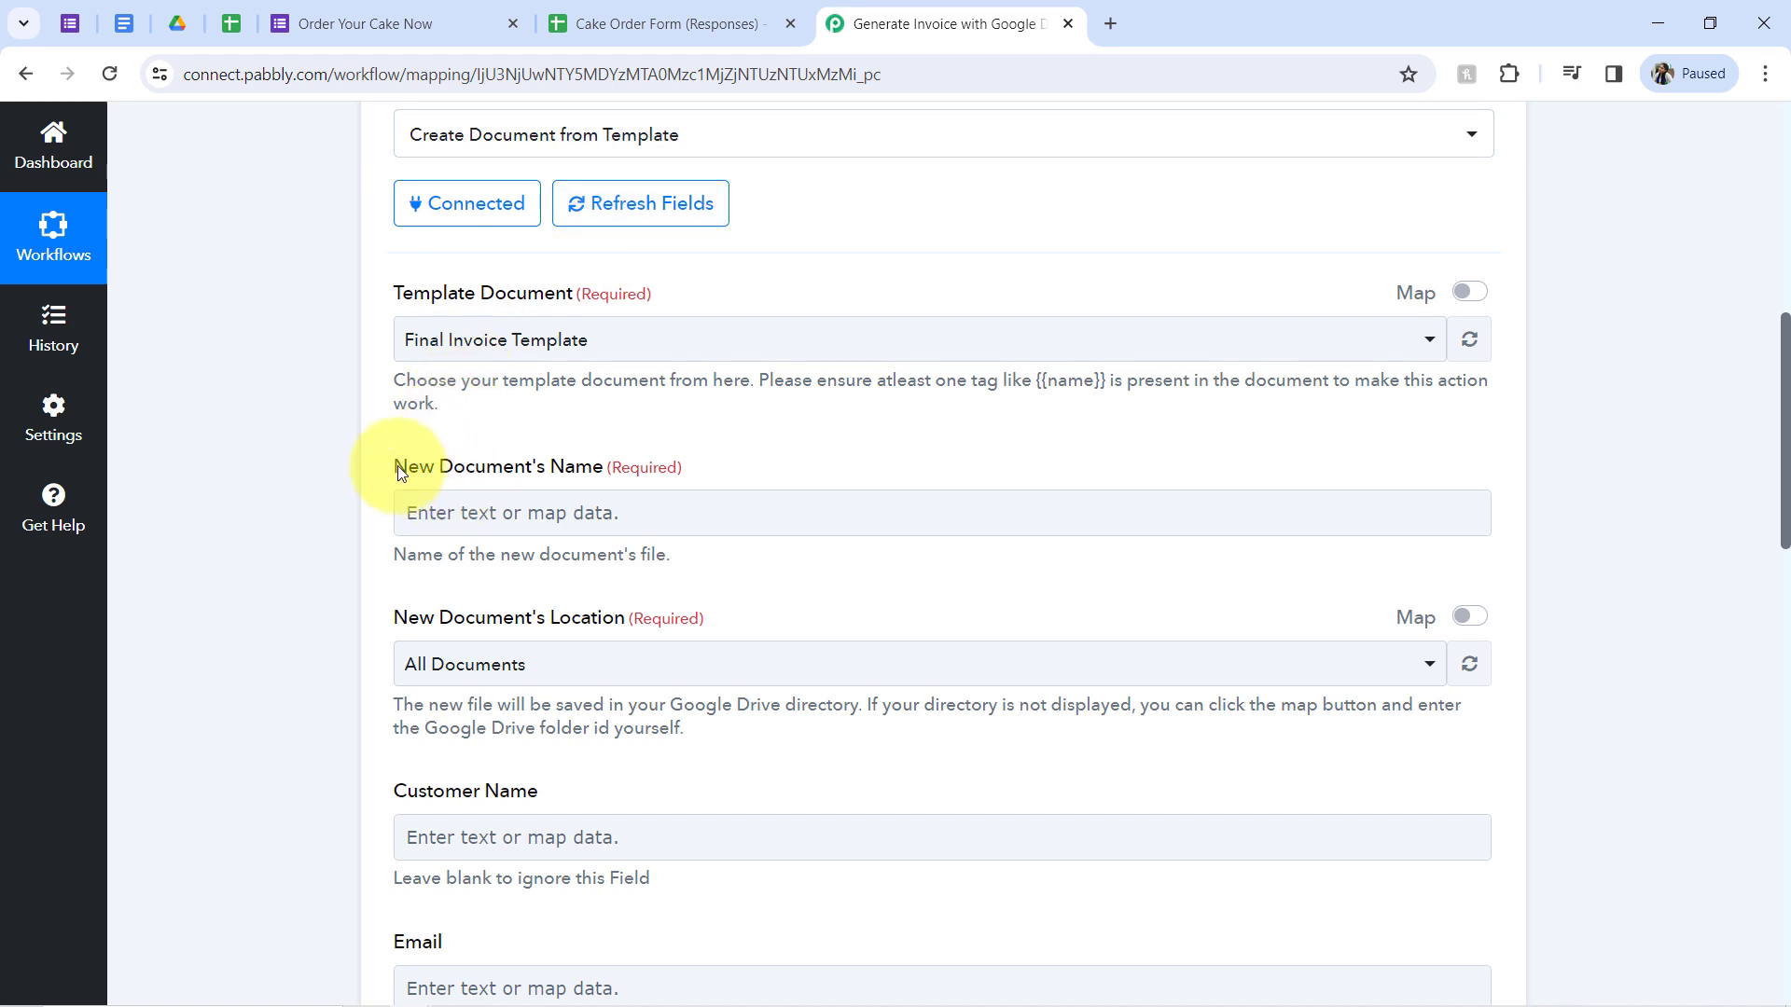
drag(396, 466, 591, 466)
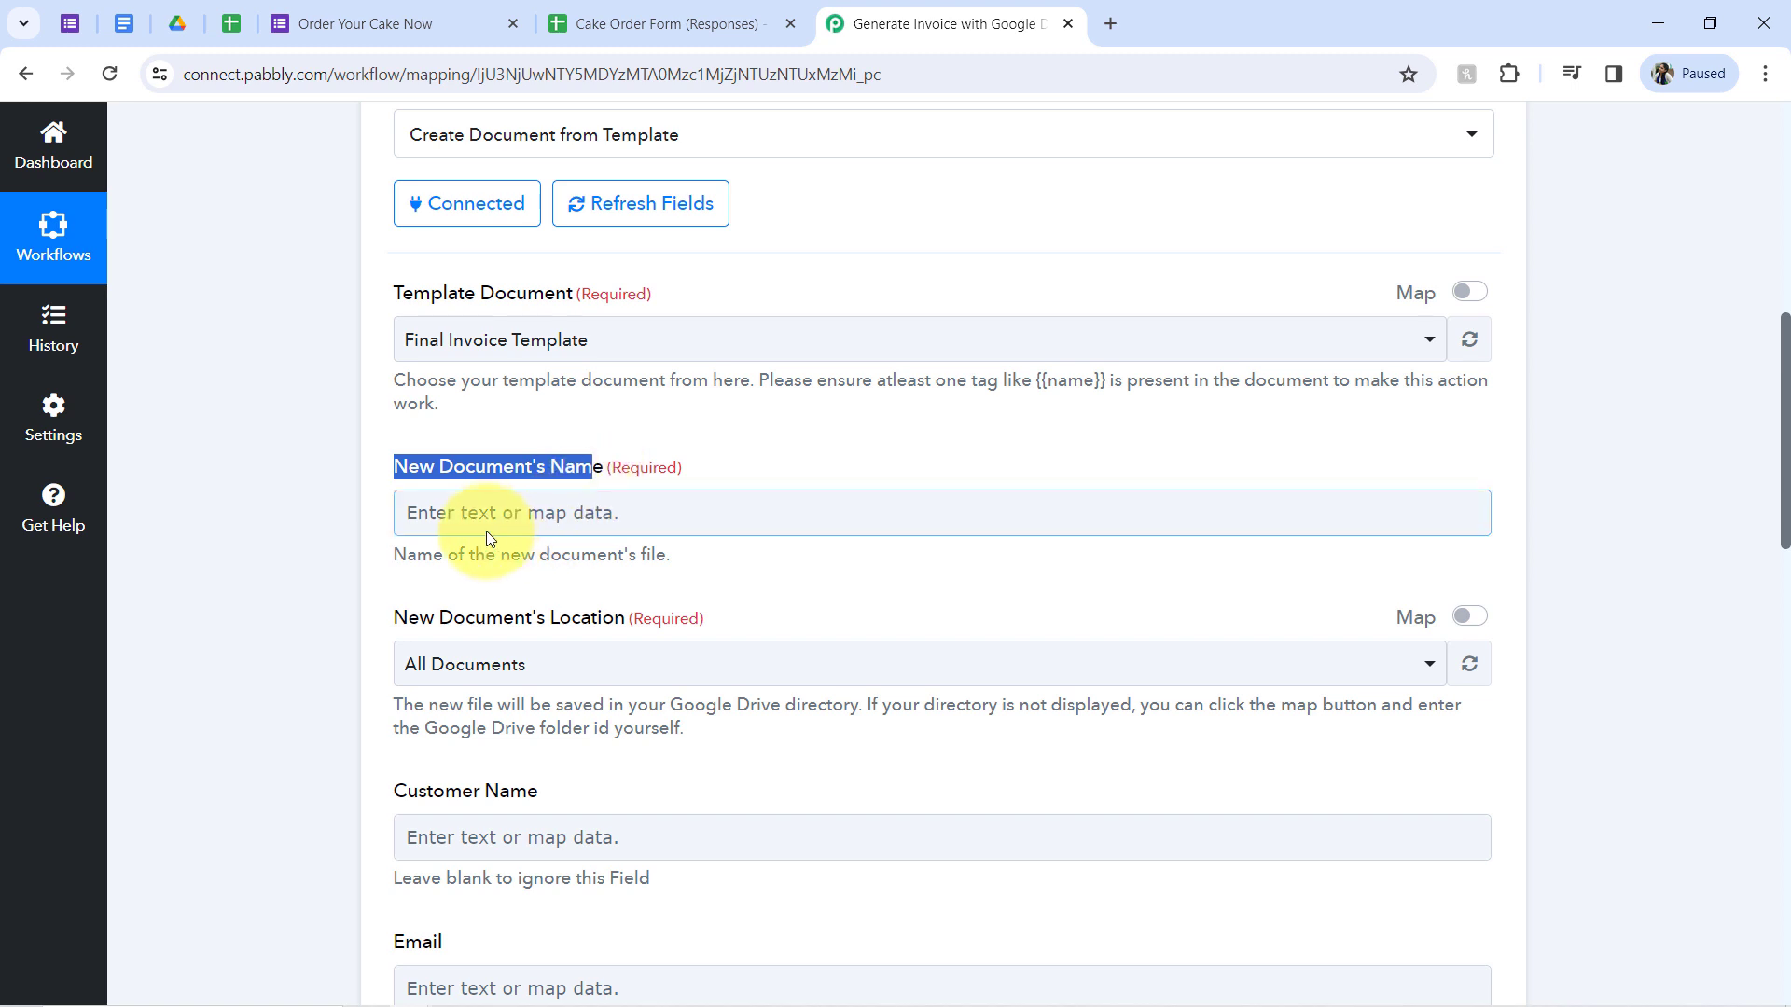
click(438, 513)
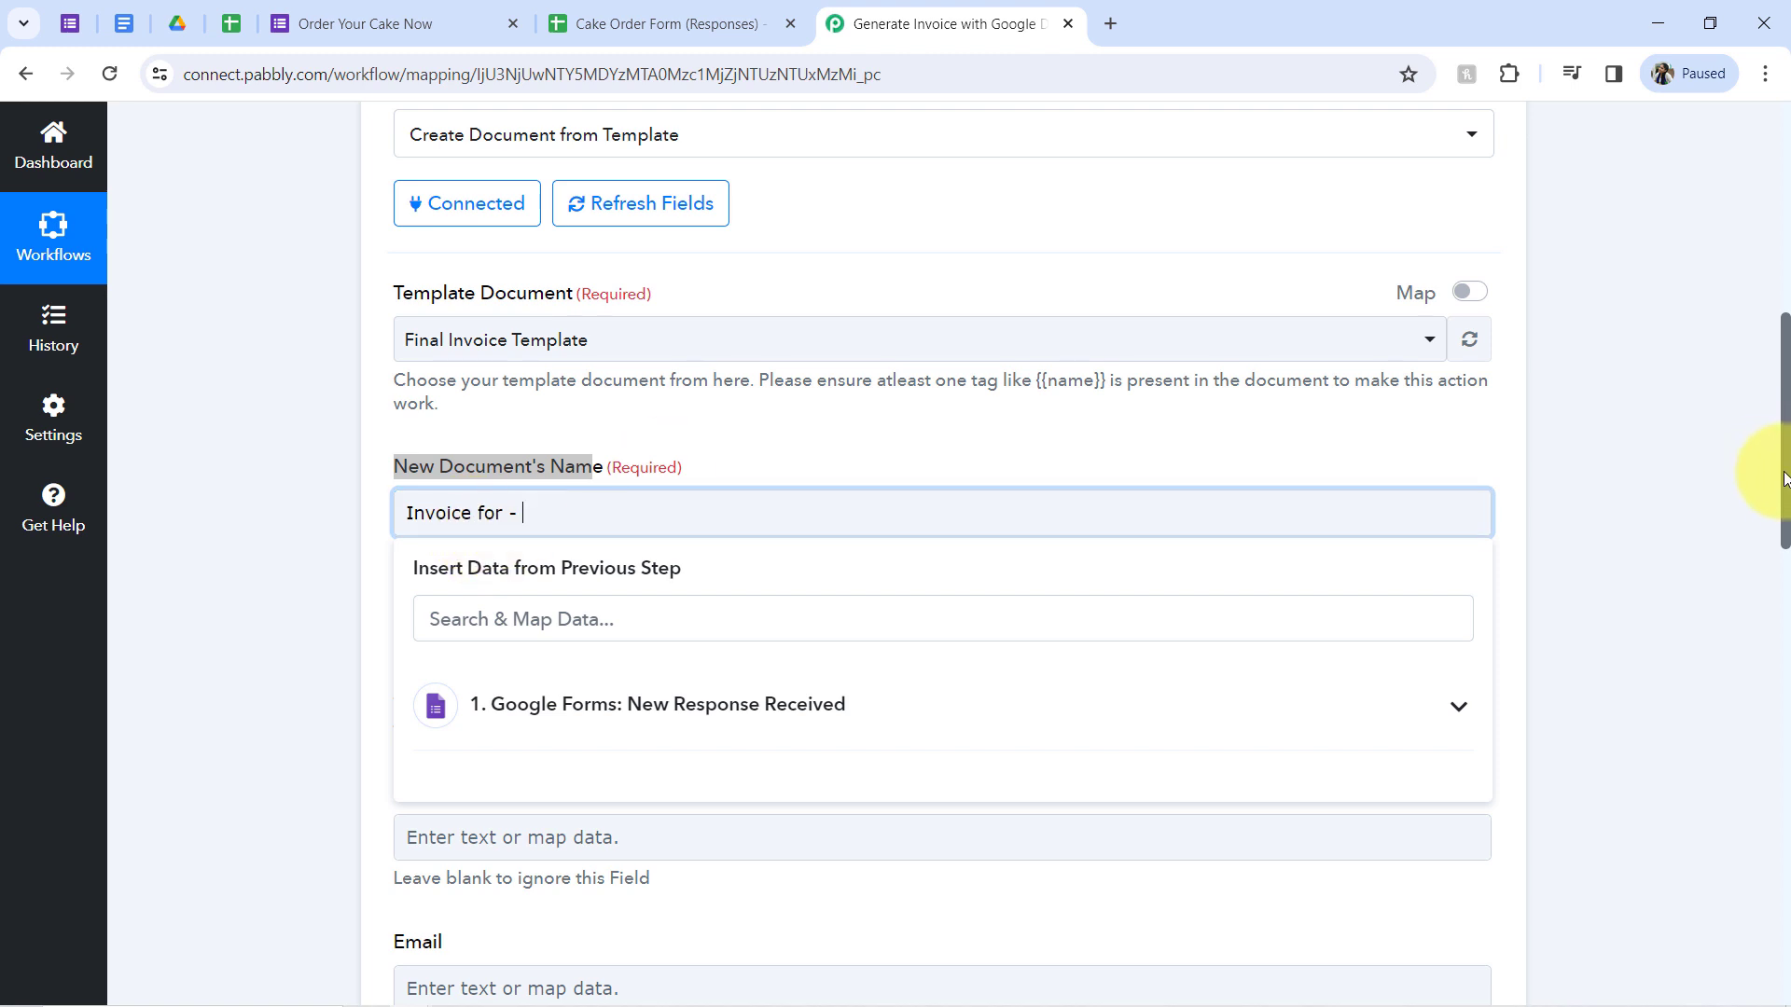
Step: Examine the Name value captured in the Google Forms trigger's received response
drag(1786, 494, 1747, 299)
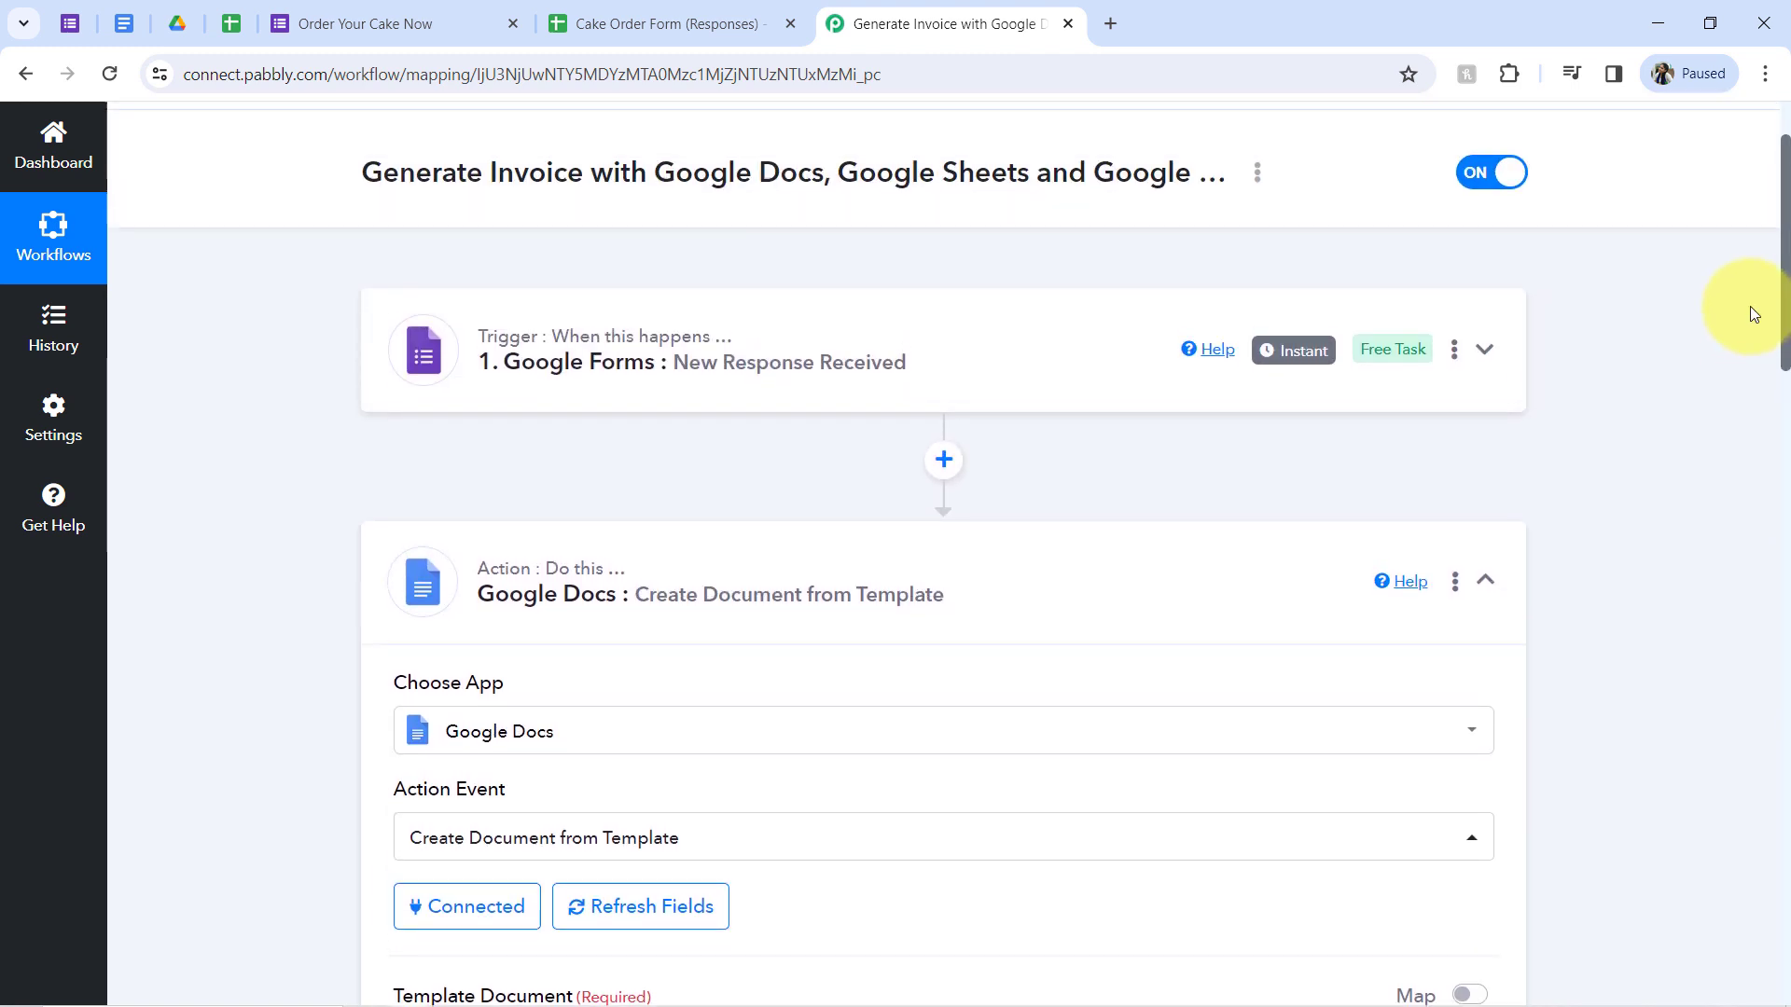
click(599, 367)
scroll(1772, 314, up, 1)
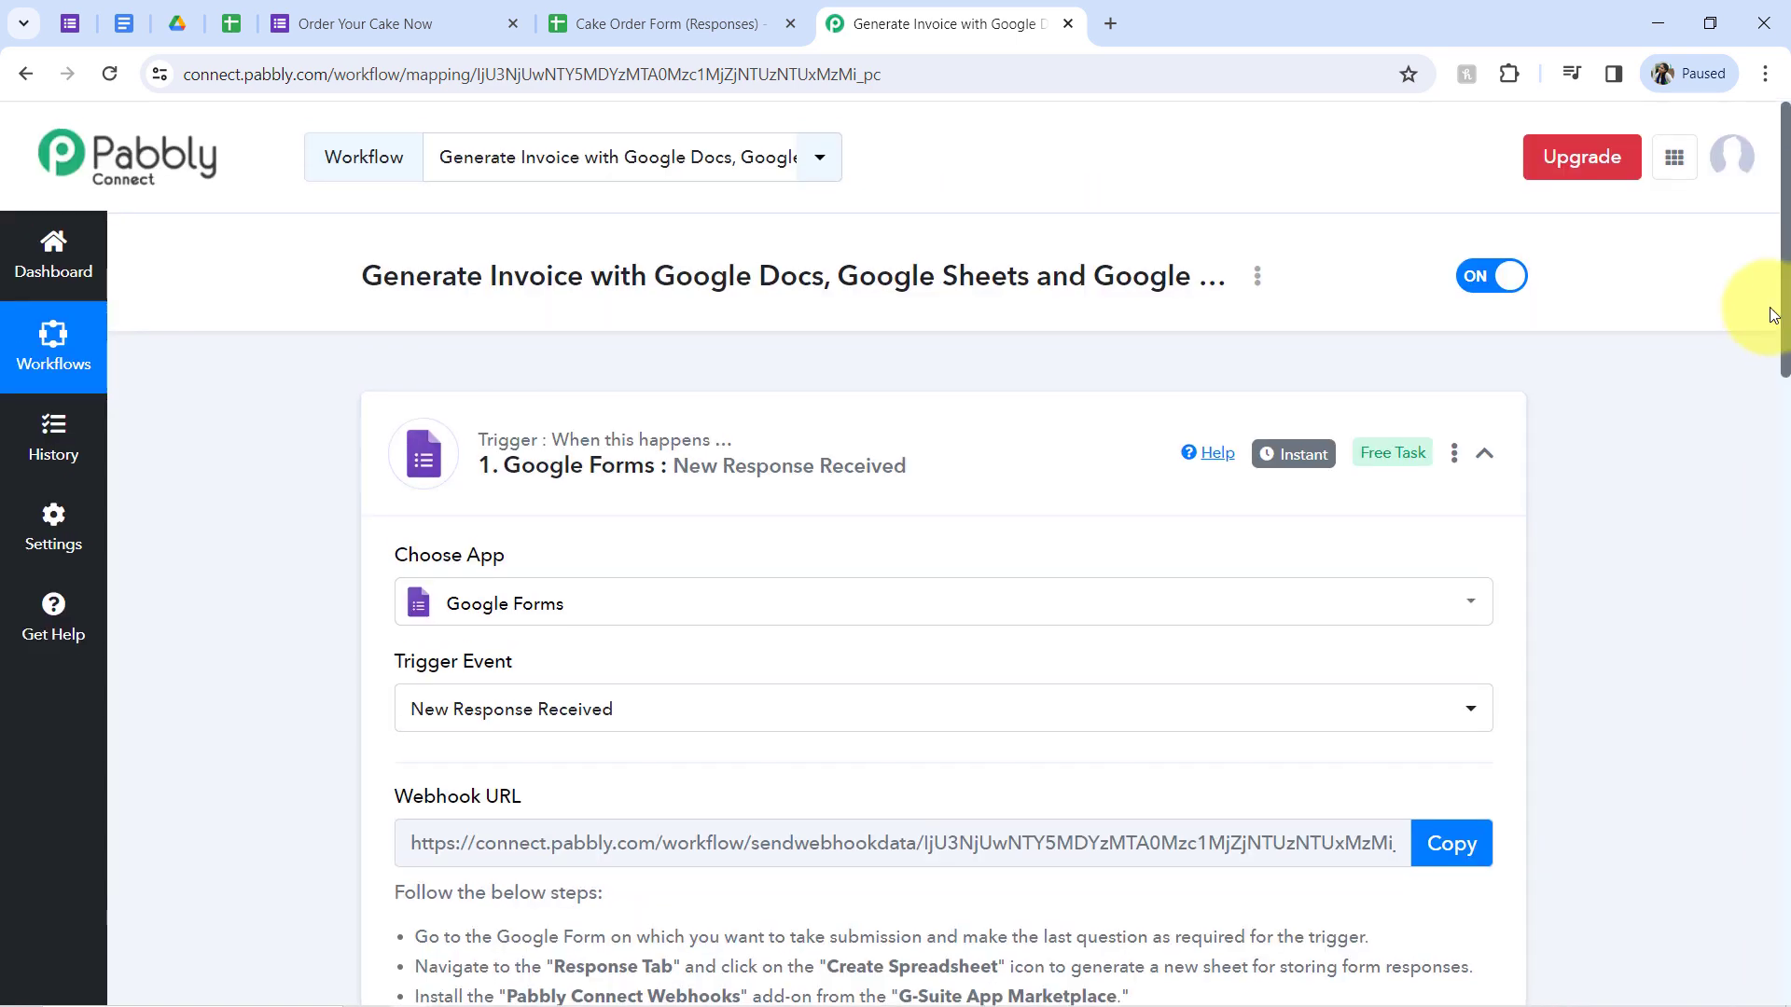
drag(1786, 300, 1744, 687)
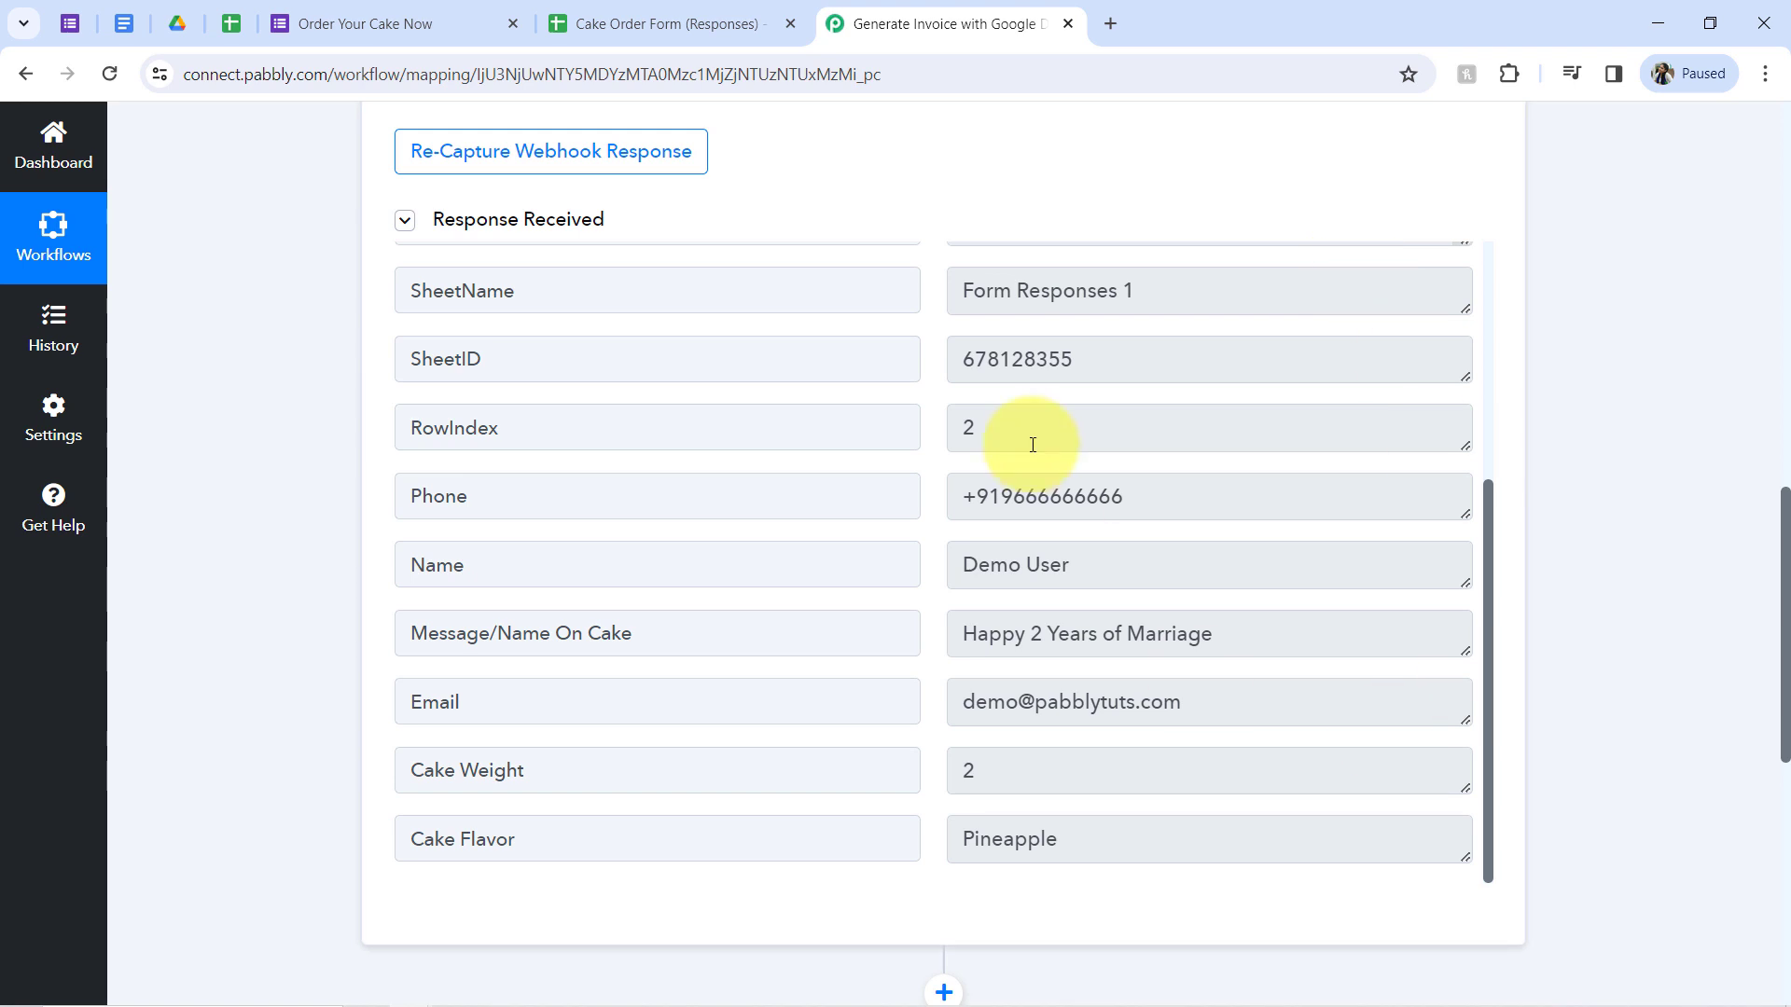
drag(1039, 564, 979, 564)
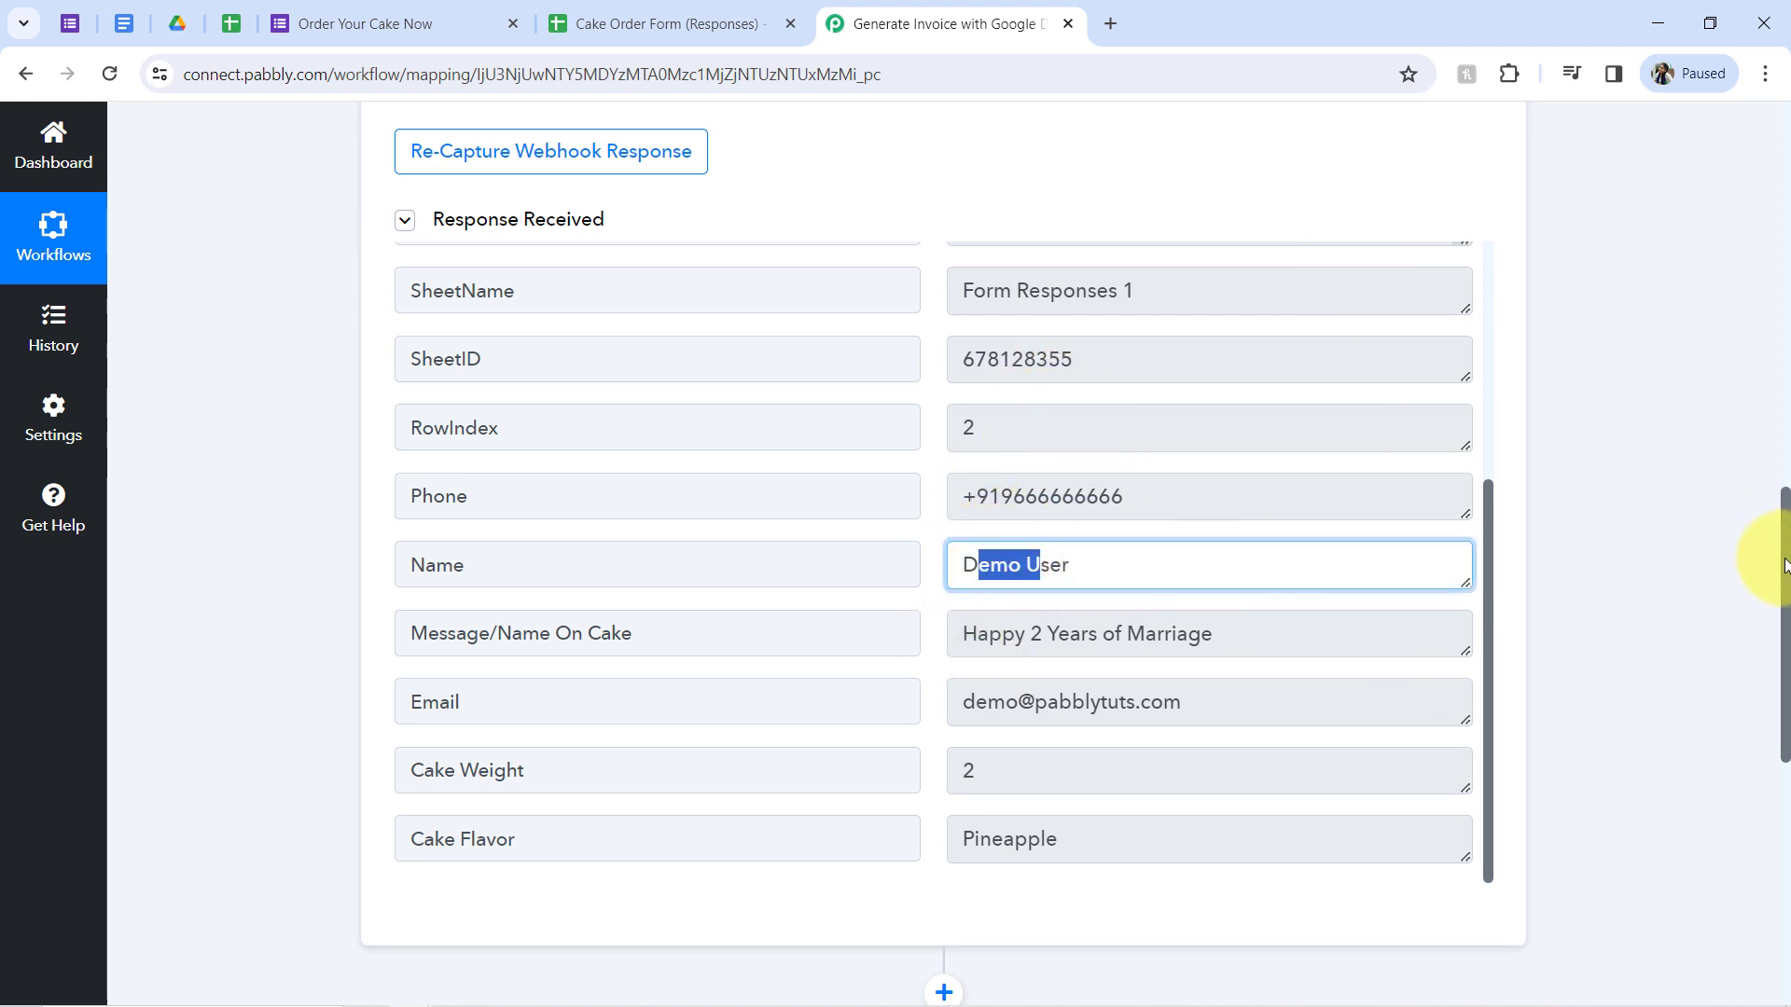
drag(1786, 564, 1784, 687)
scroll(658, 512, down, 1)
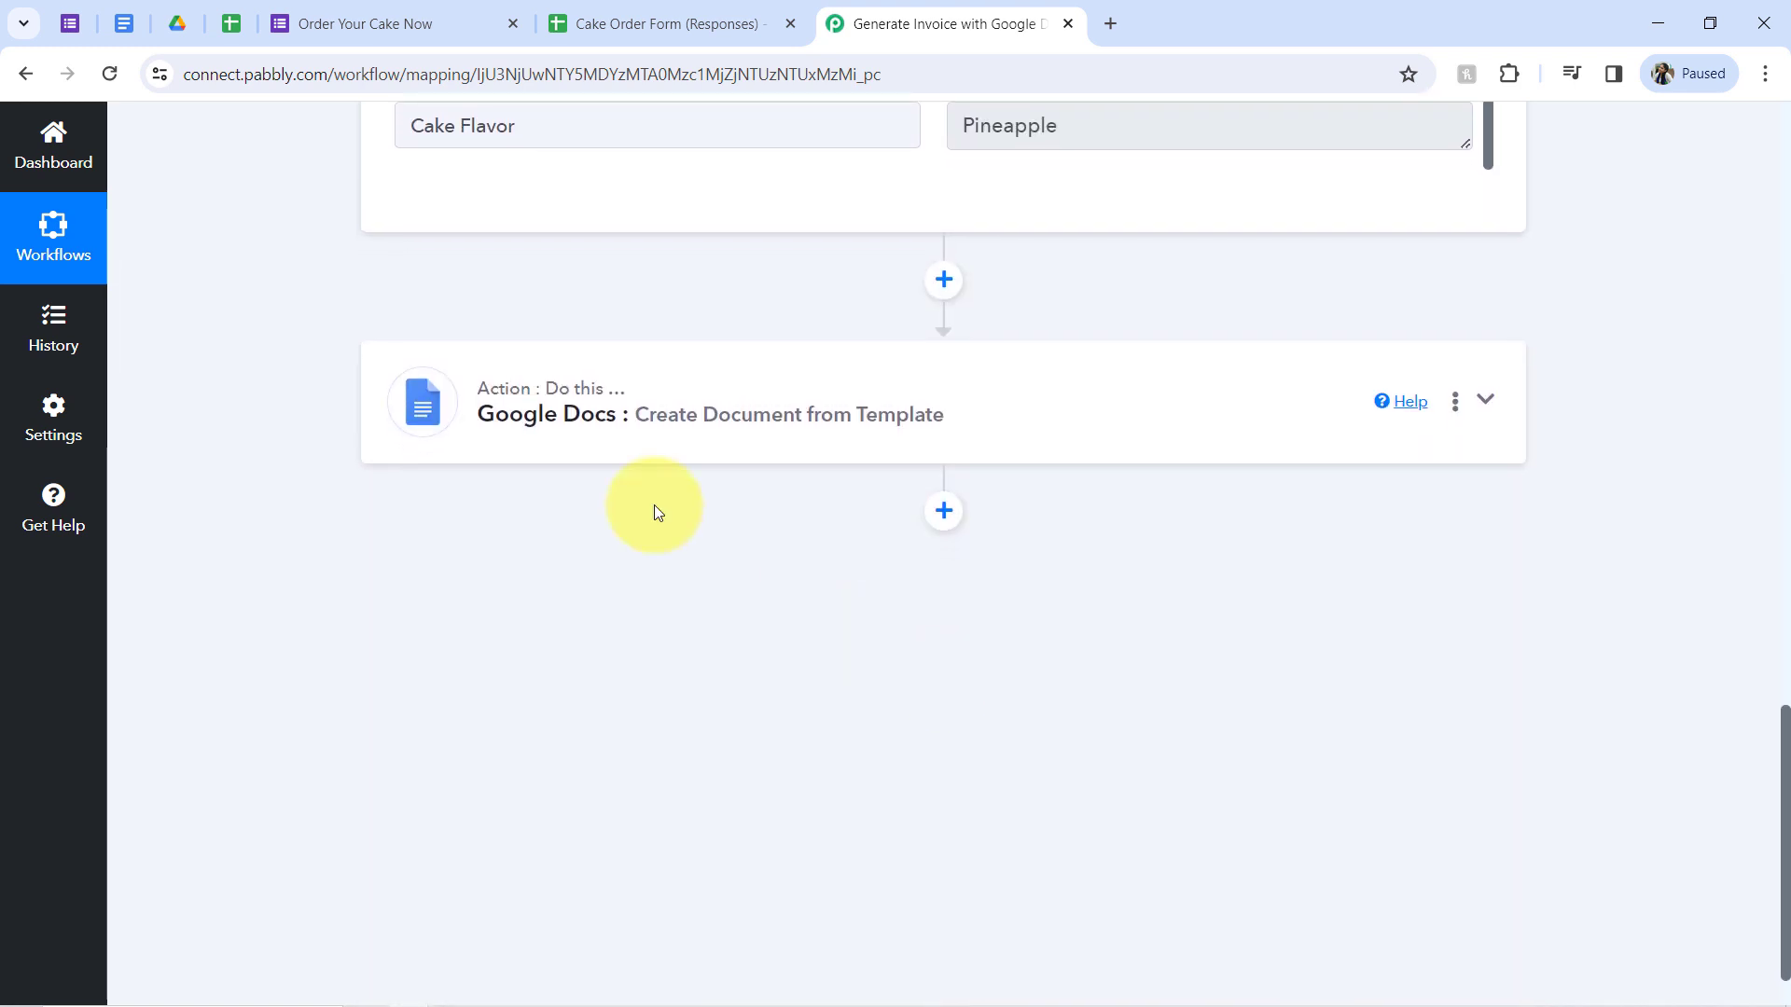
Step: In the Google Docs action, add the form response's Name after "Invoice for - " in the new document's name
click(622, 434)
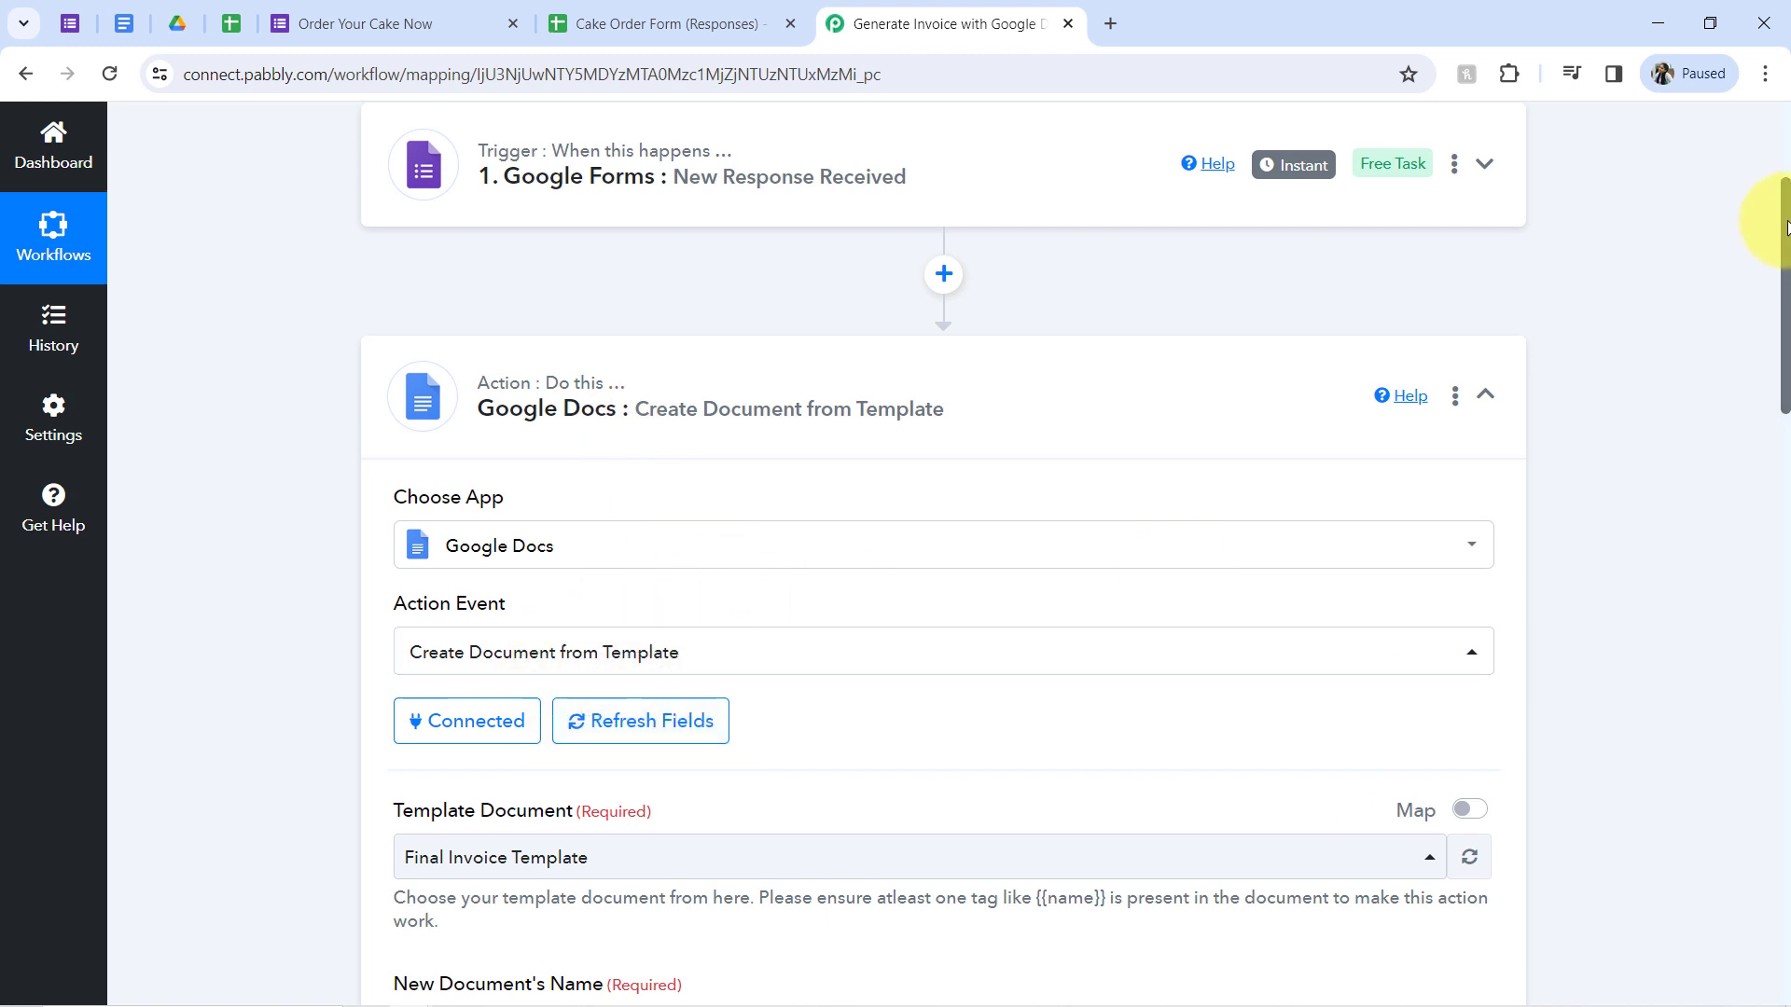
drag(1786, 231, 1771, 384)
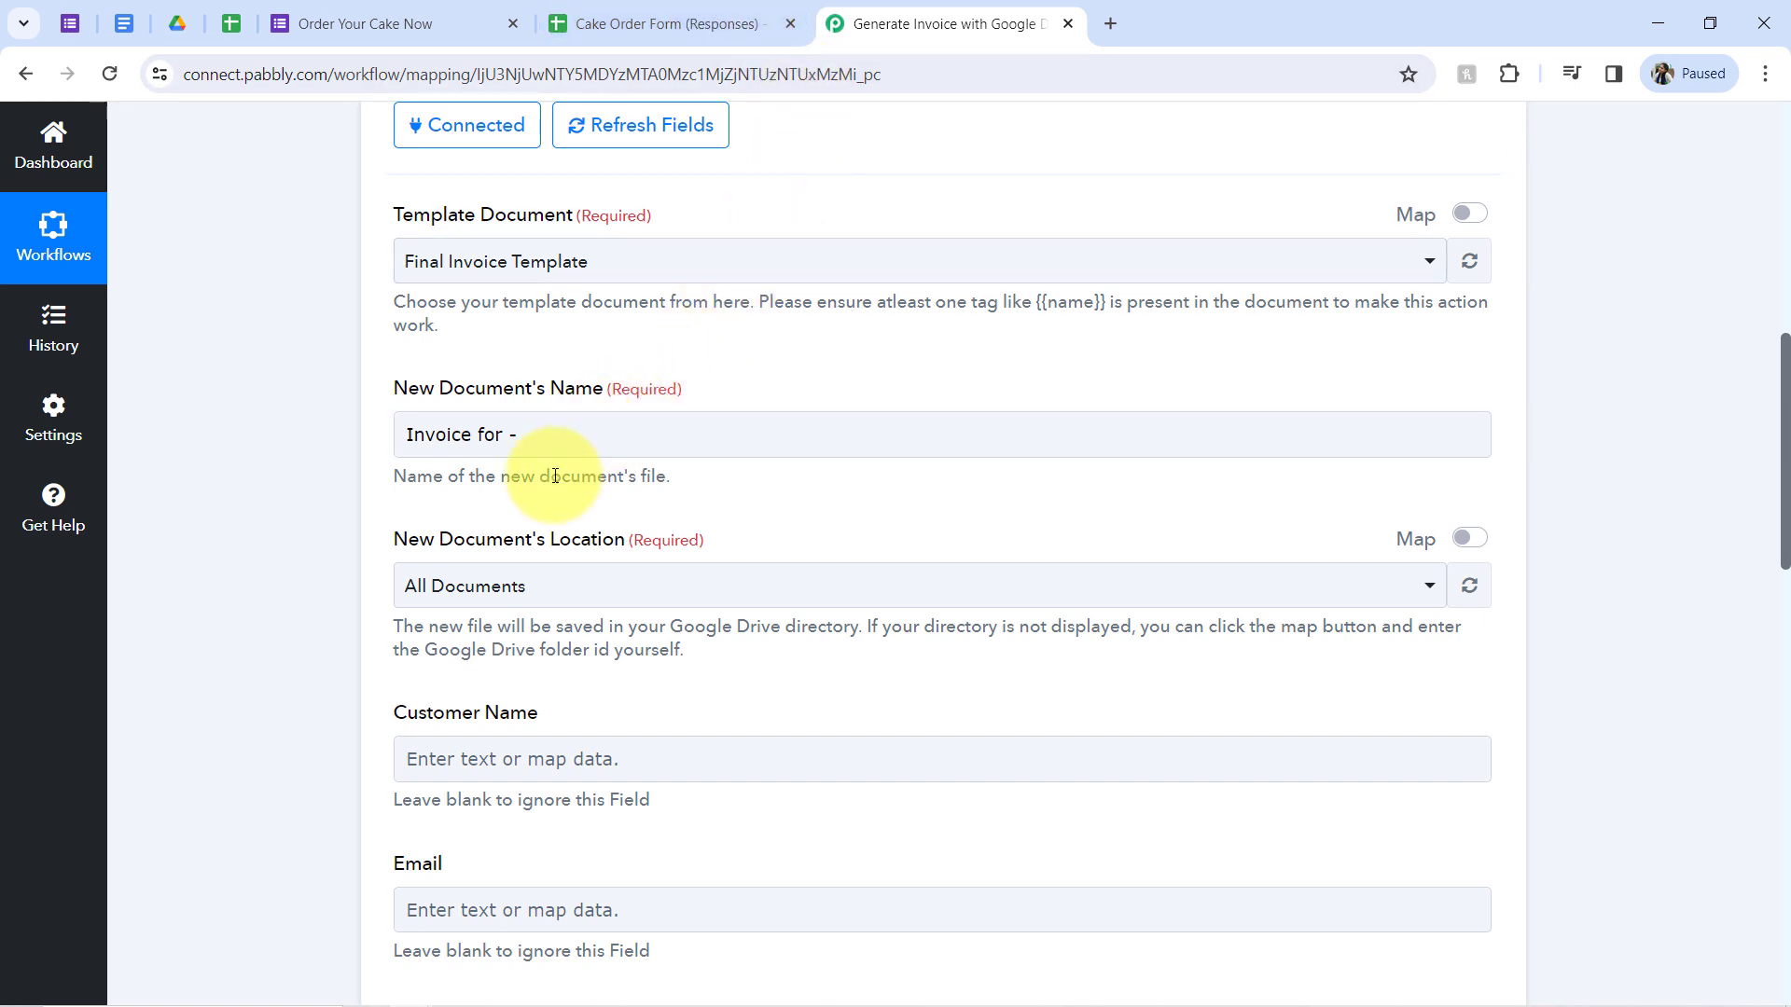
click(529, 432)
click(534, 436)
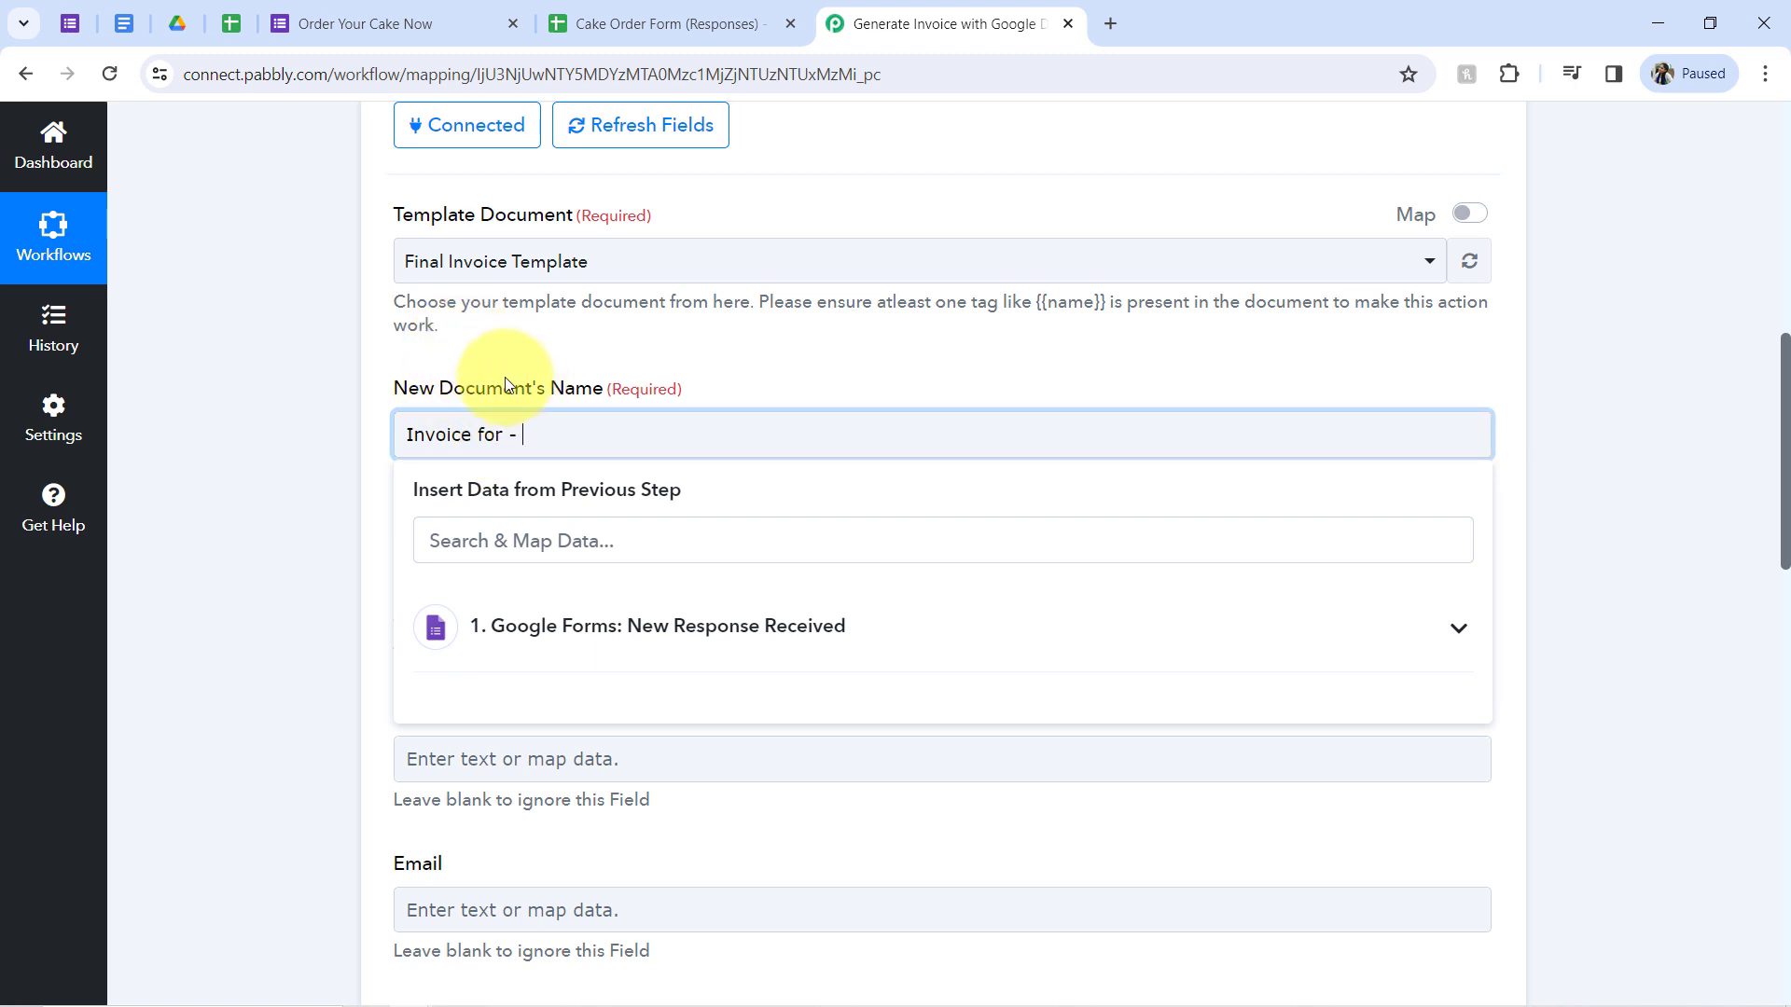
click(472, 626)
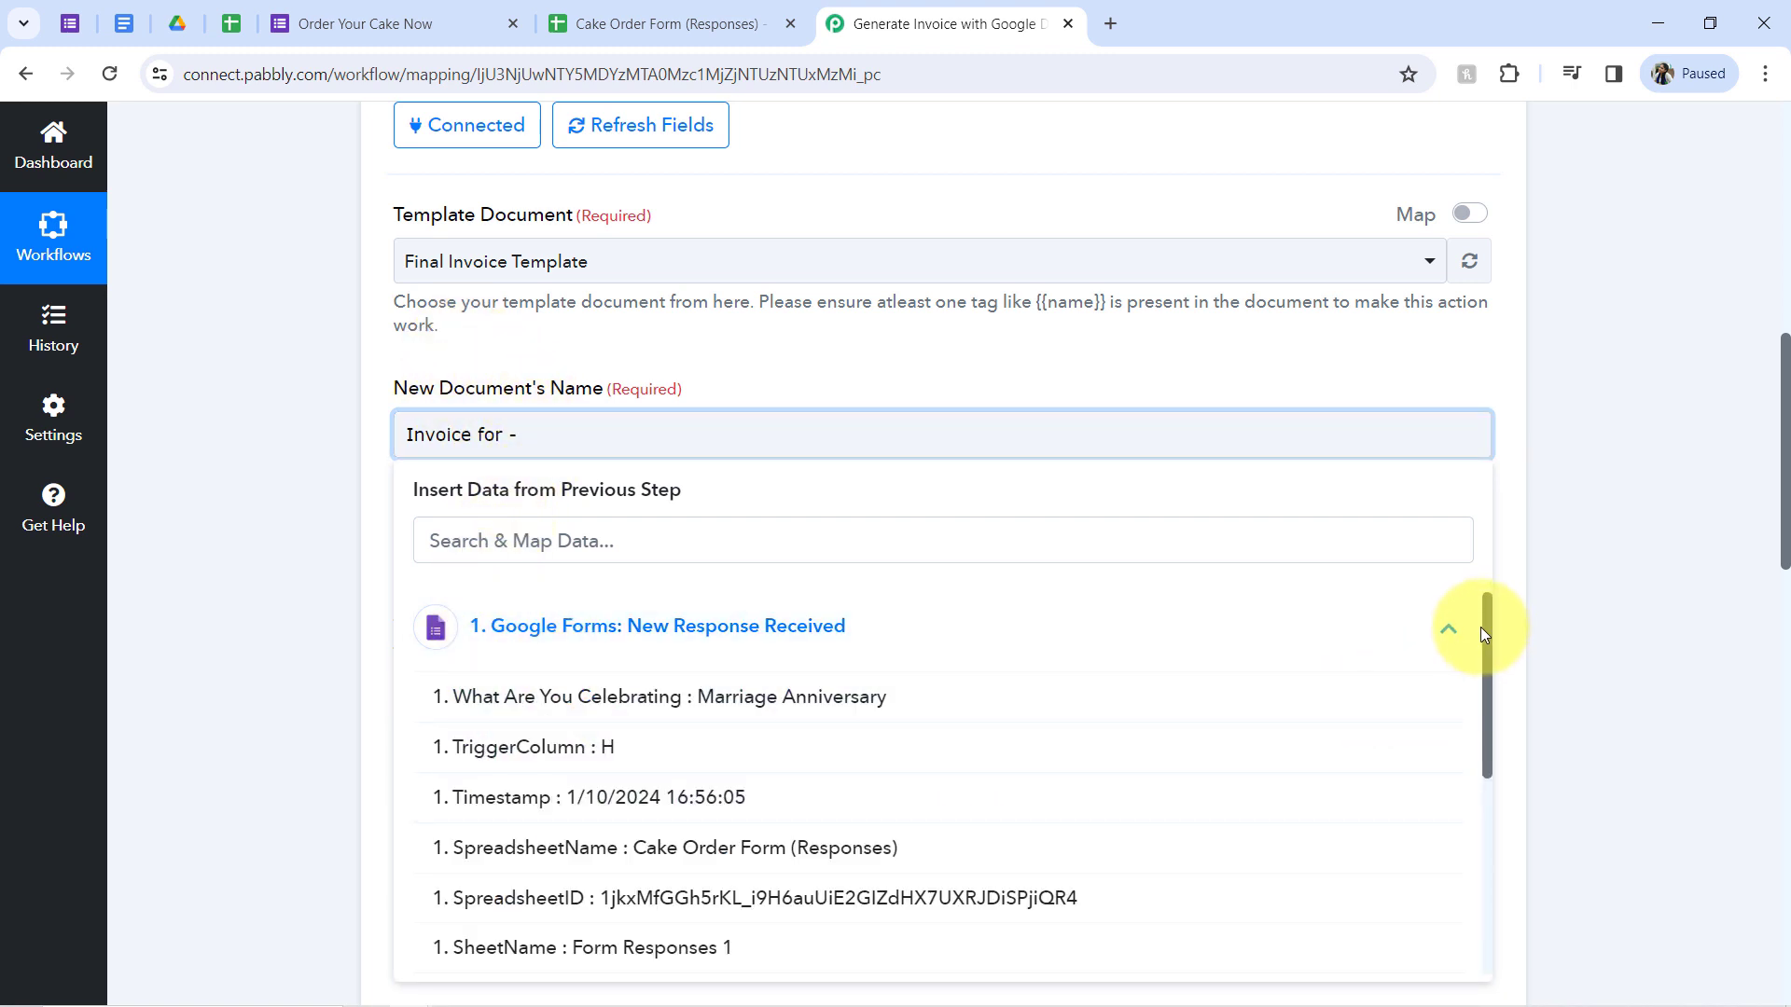
drag(1486, 628, 1446, 799)
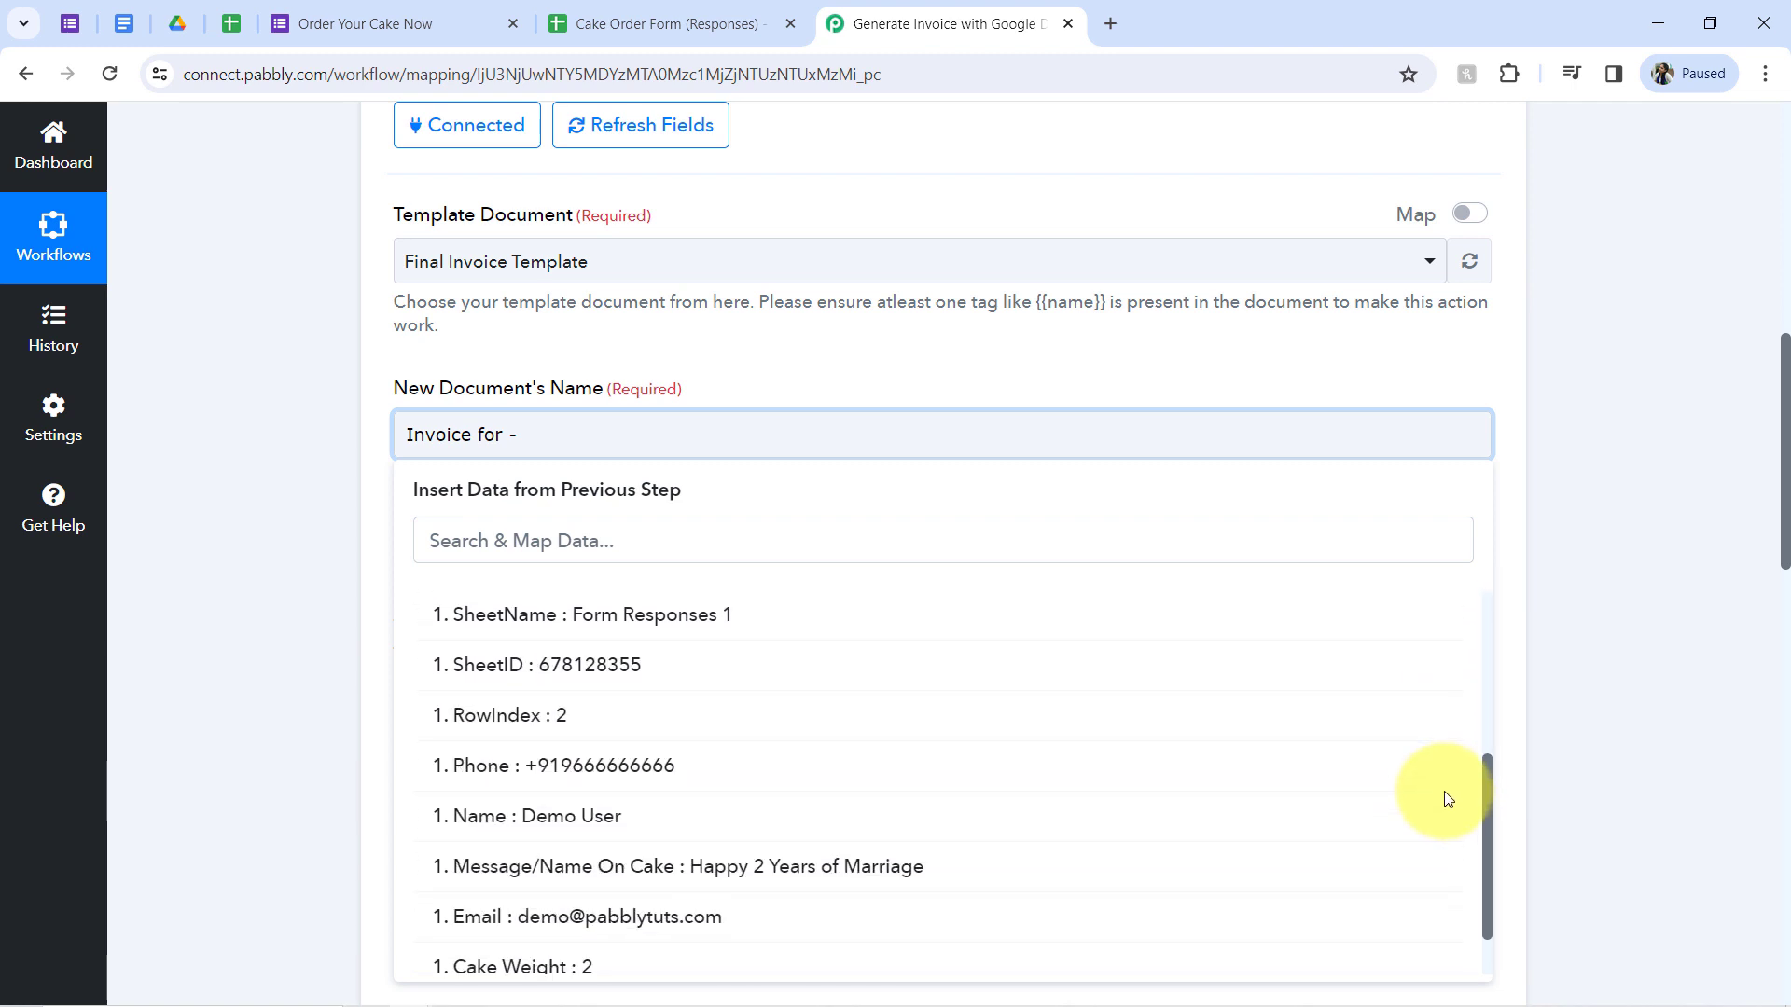
click(608, 821)
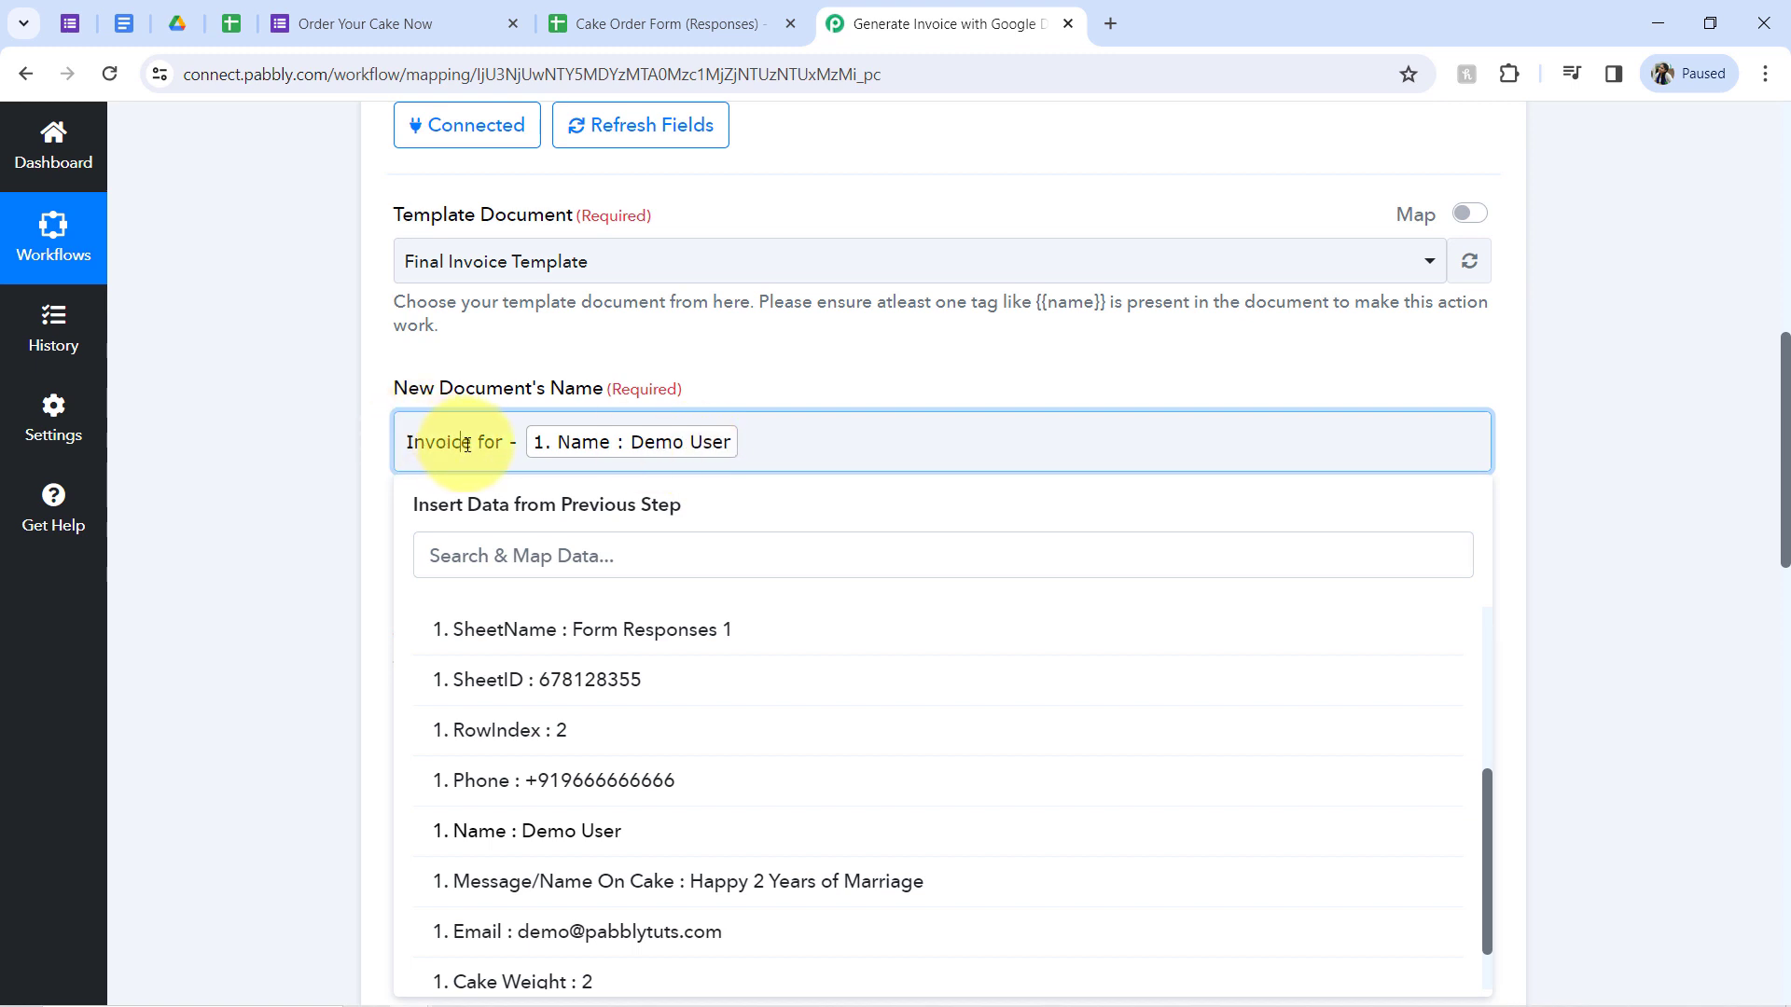
click(371, 452)
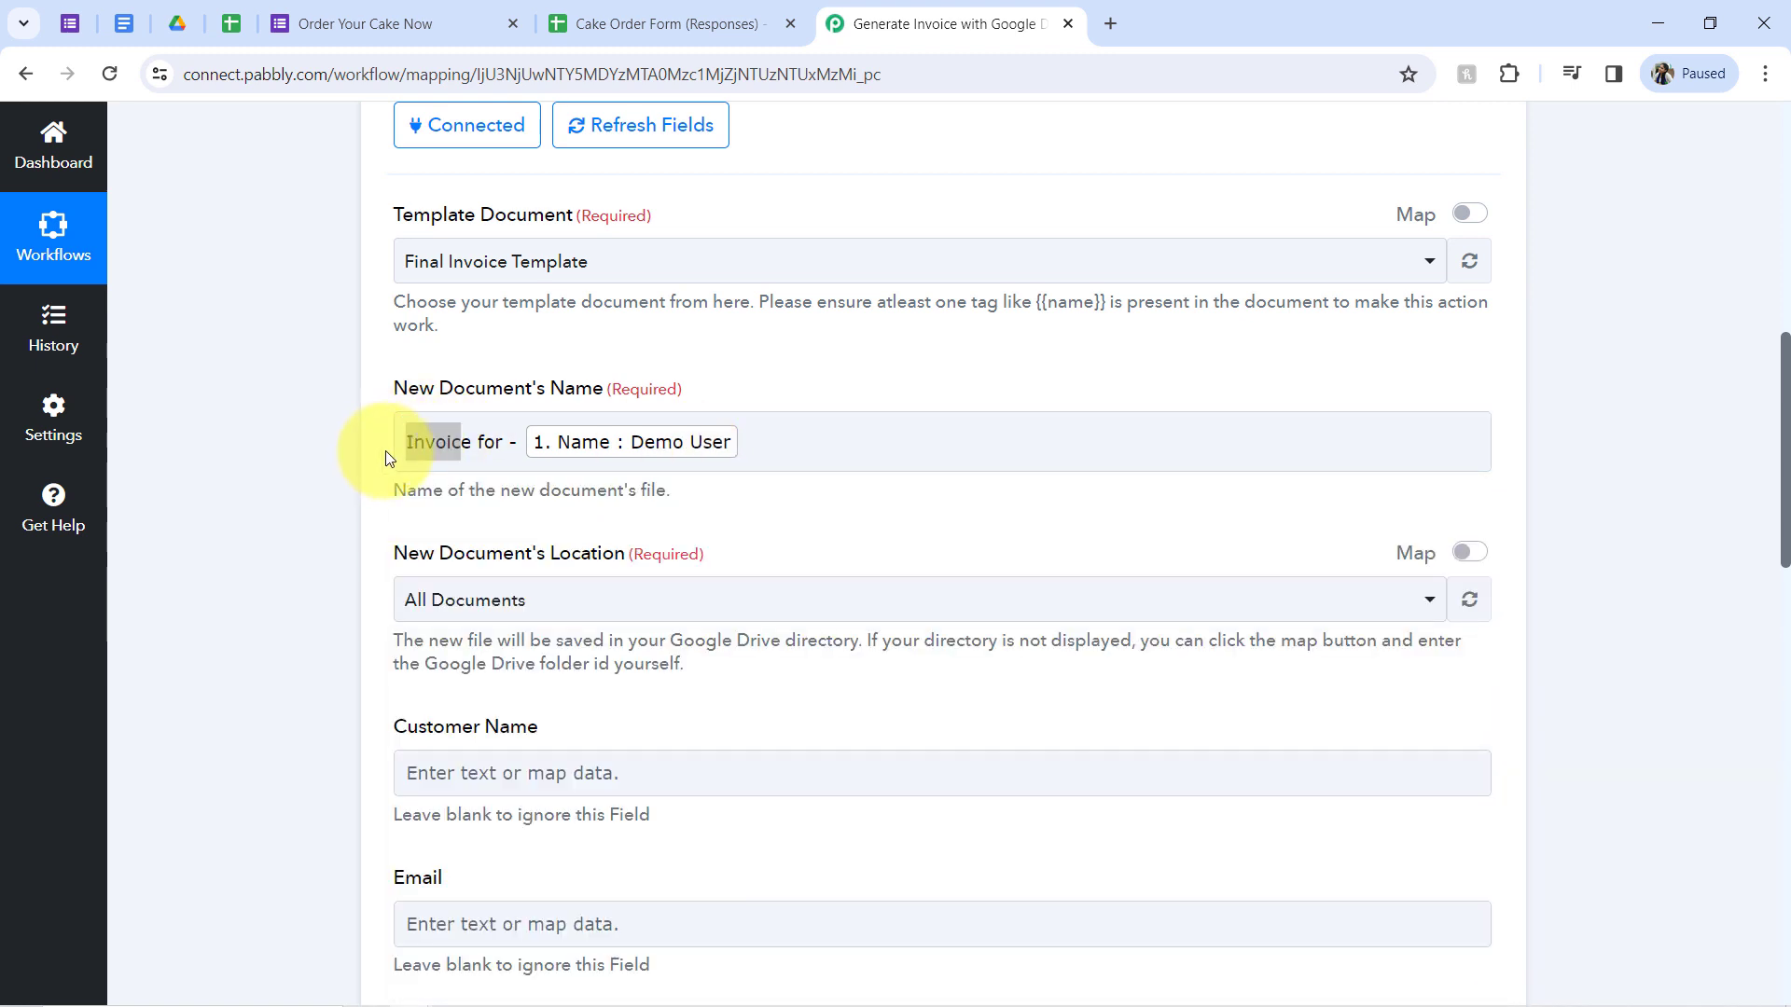
click(440, 438)
click(421, 393)
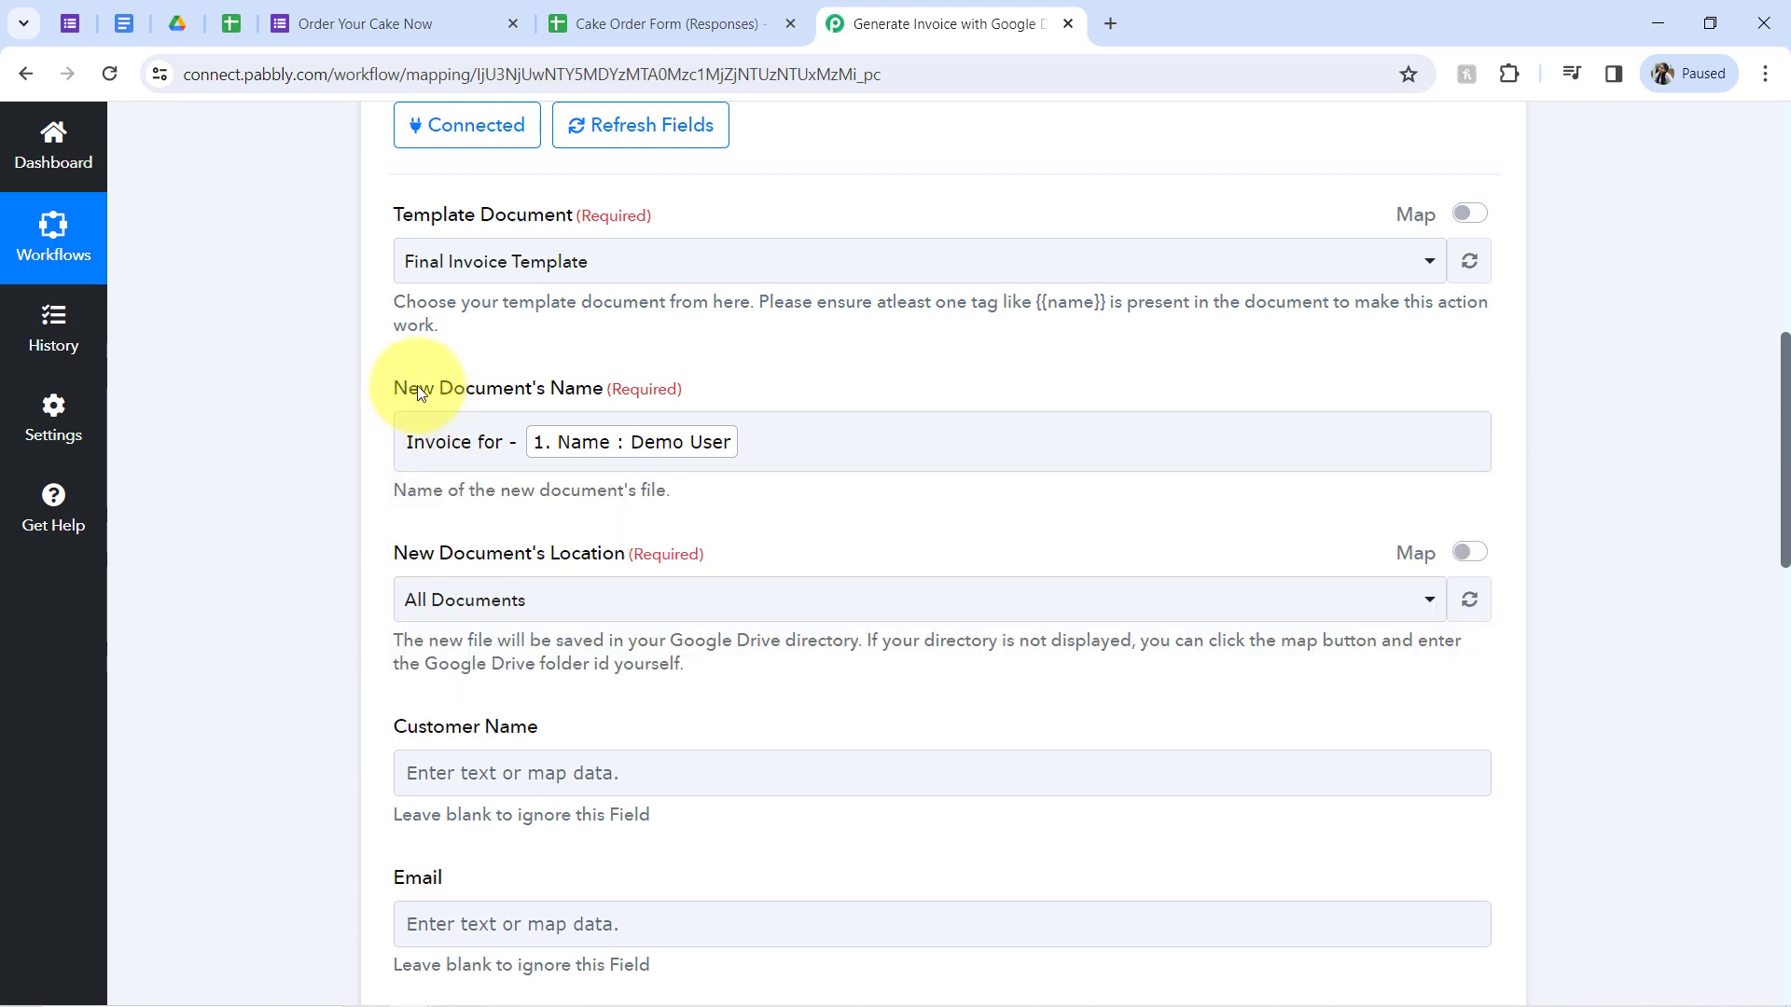
click(70, 25)
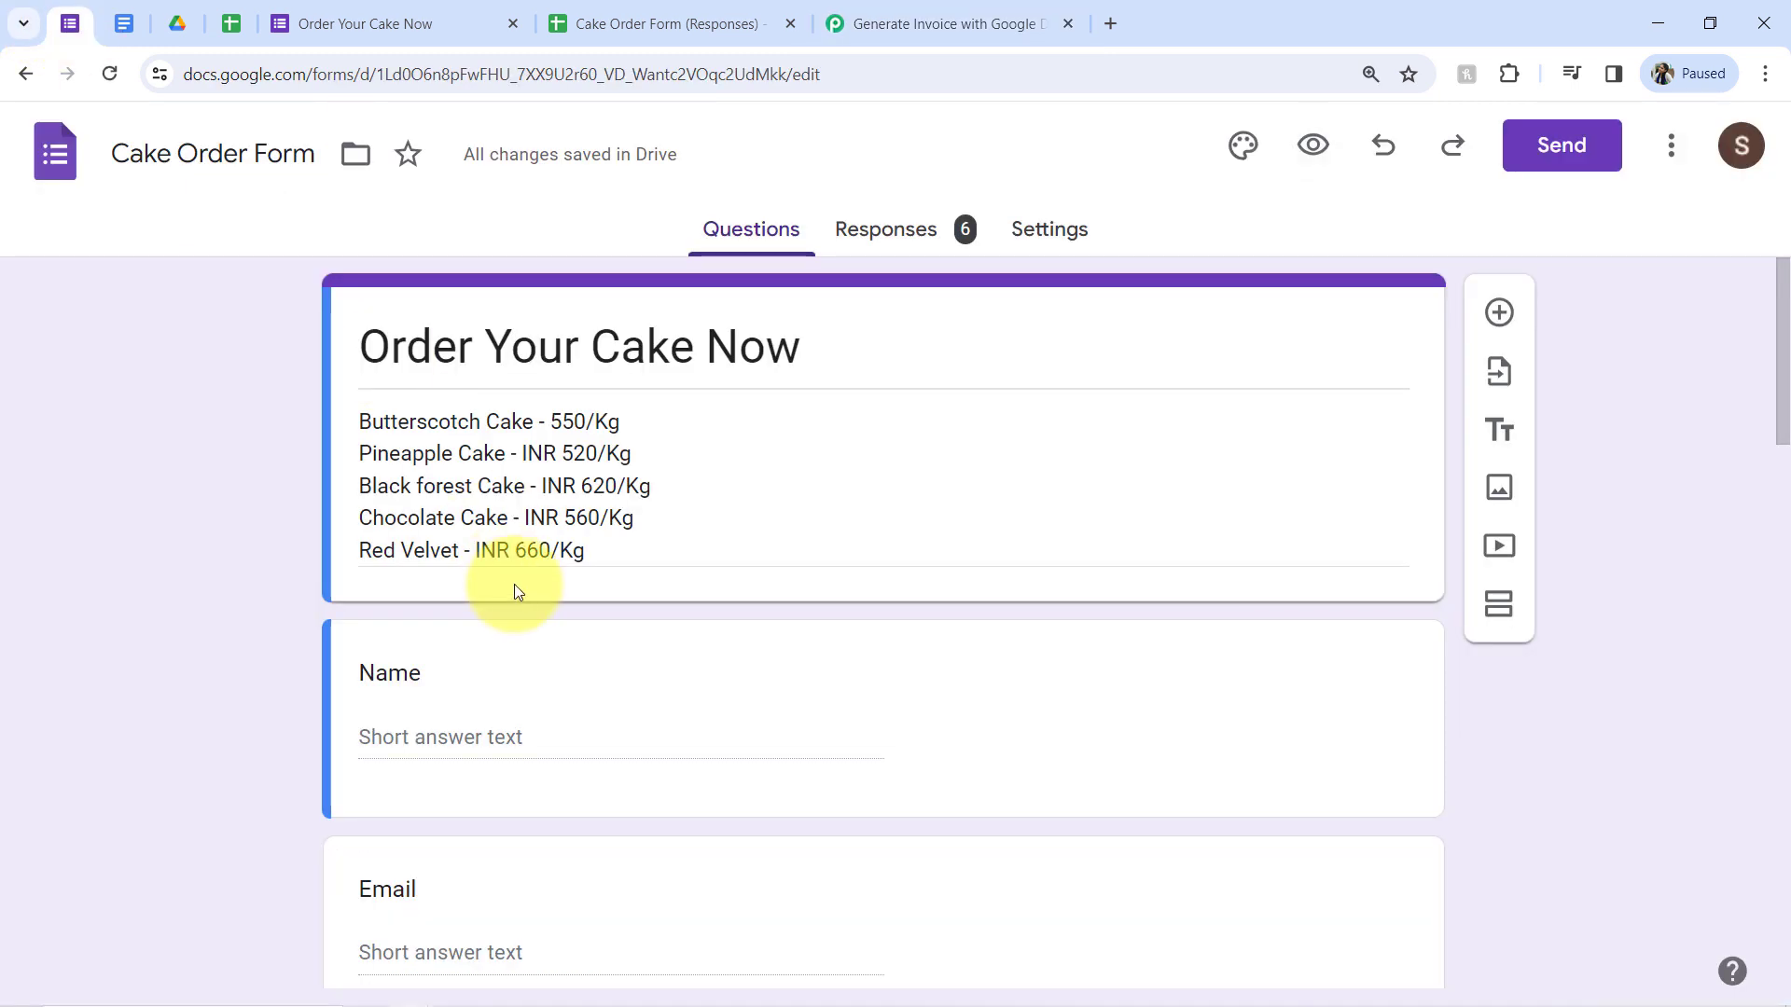
click(847, 25)
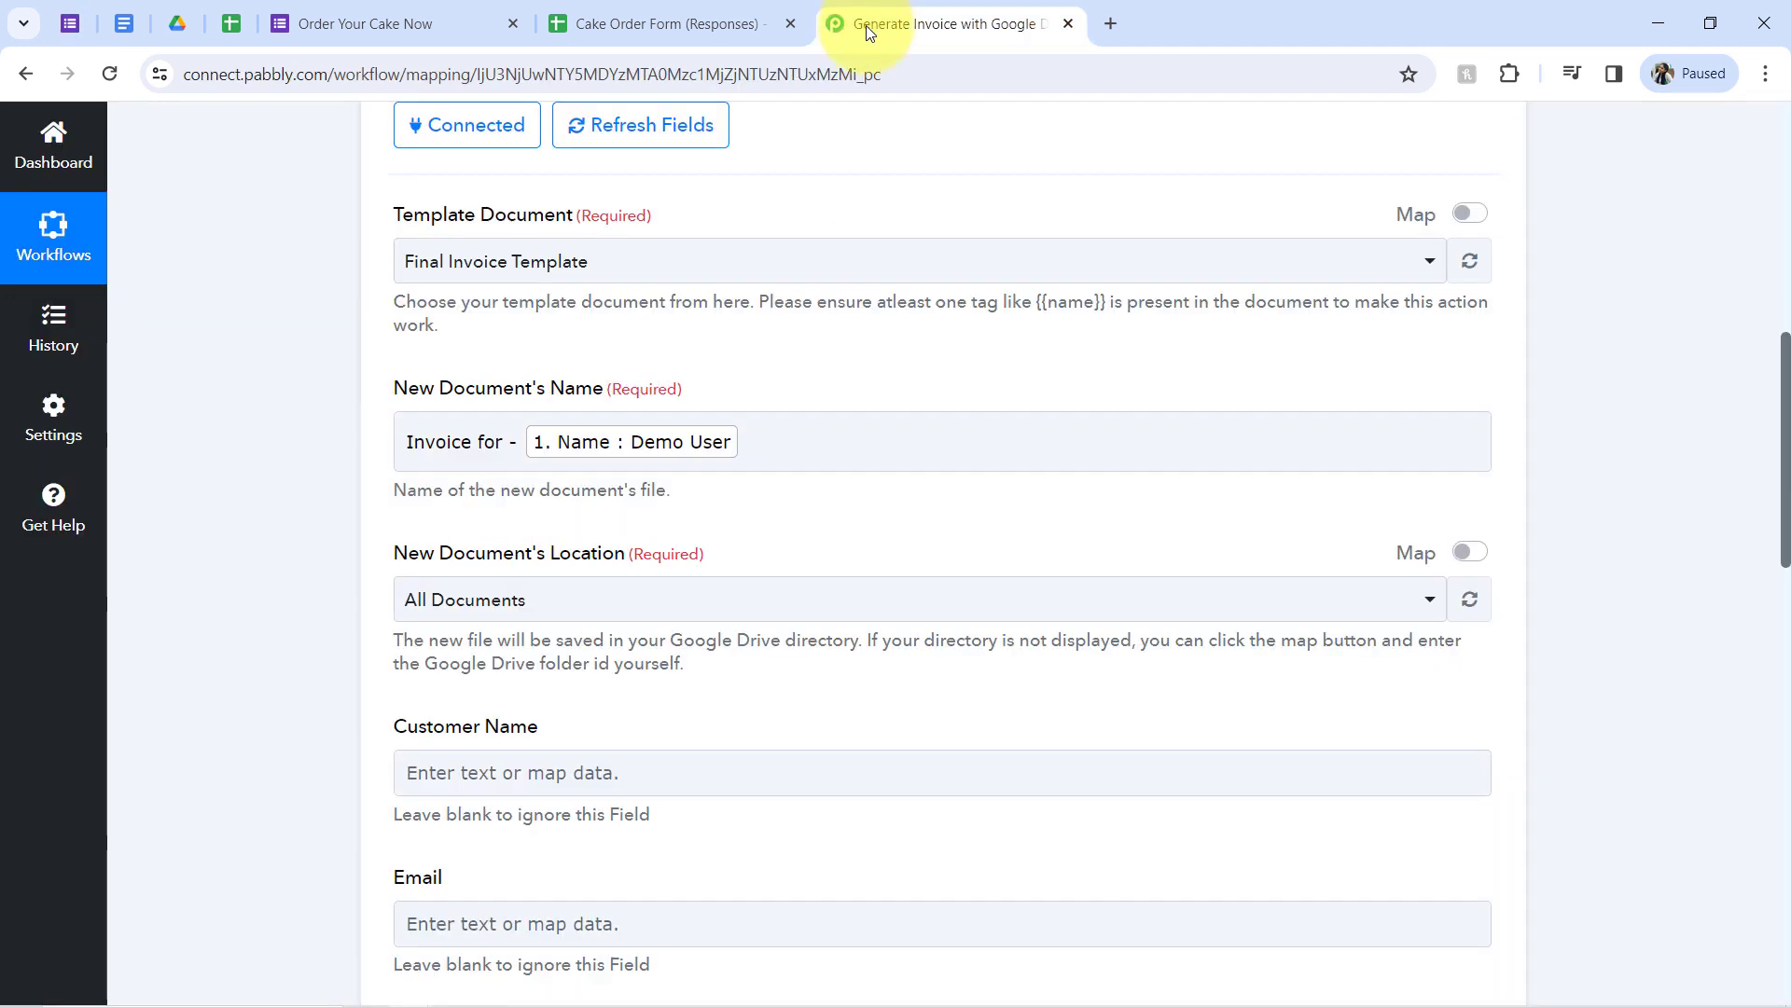
click(651, 444)
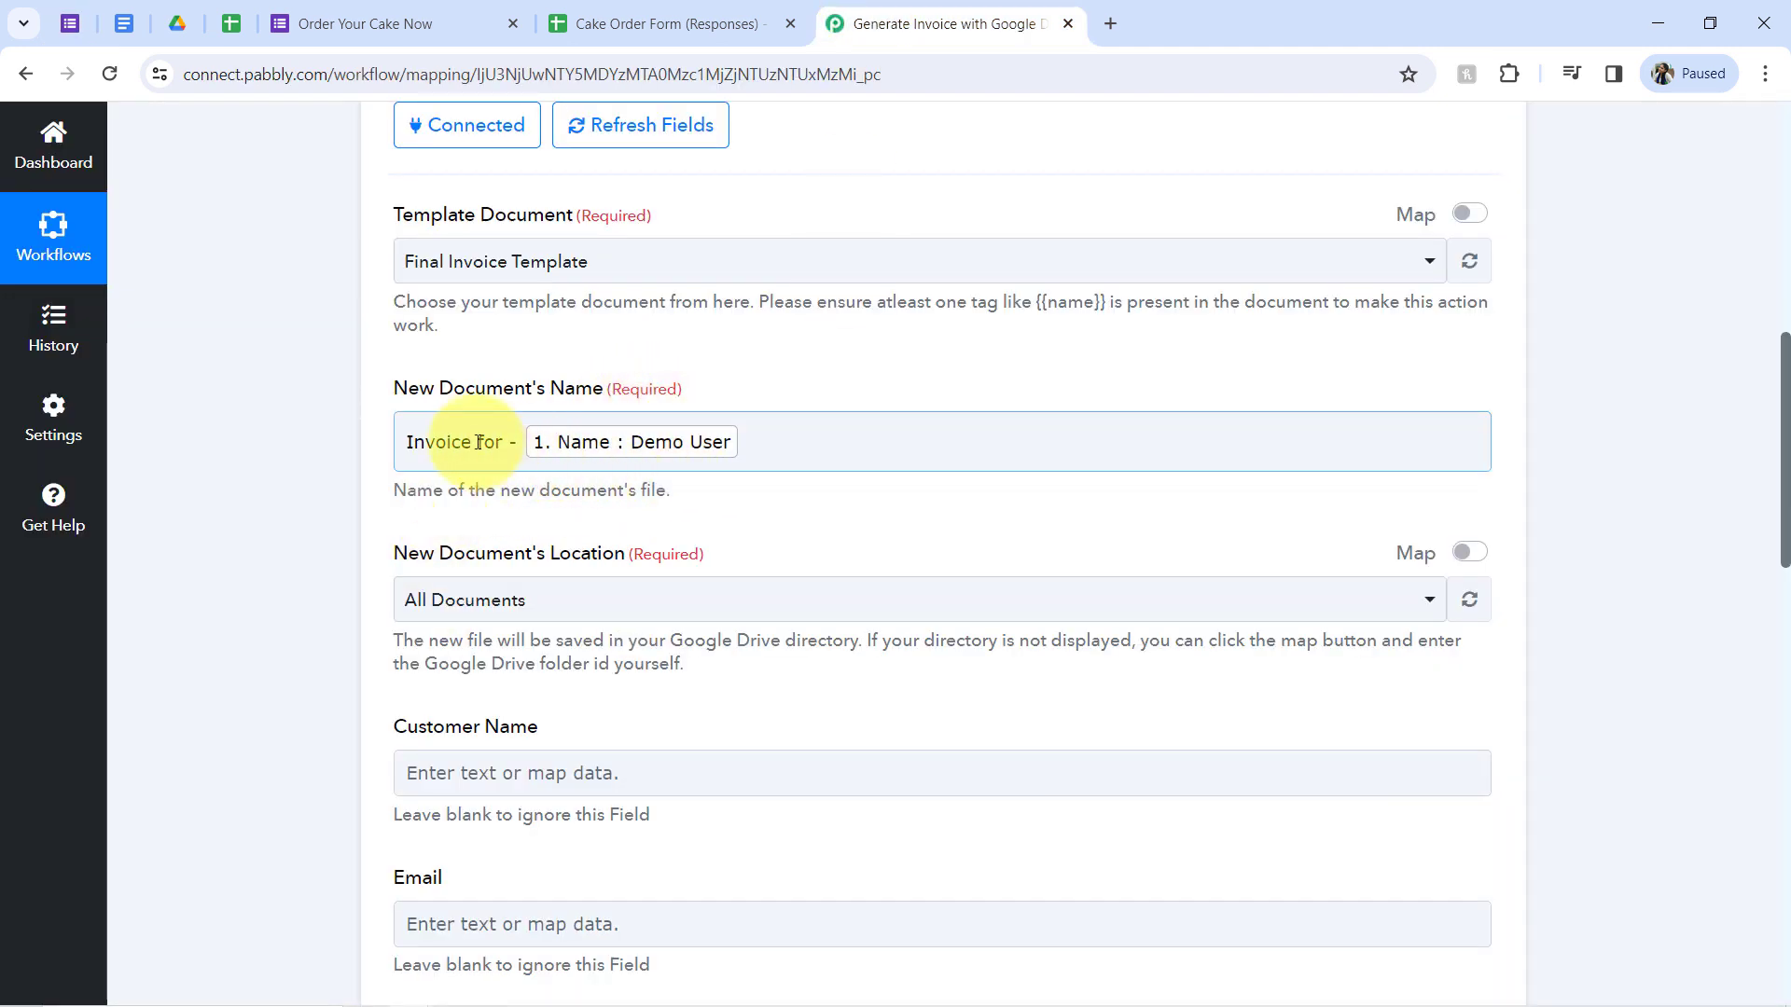
drag(478, 442, 401, 444)
click(284, 494)
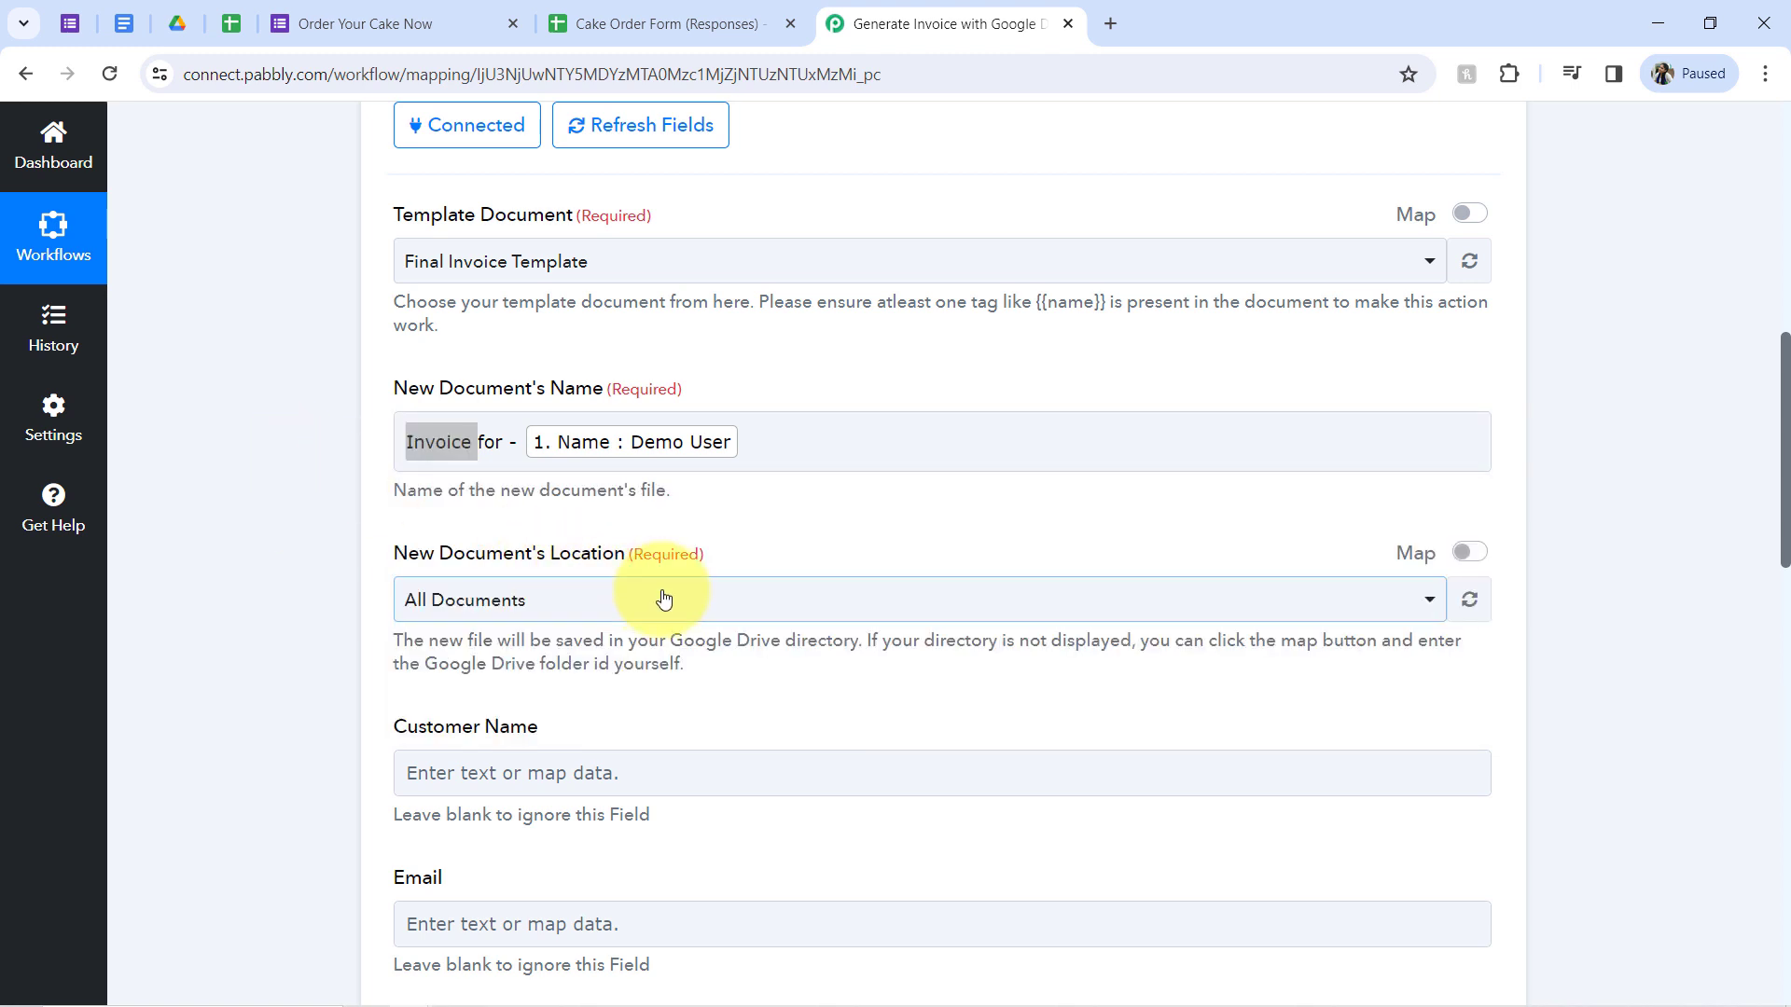
Step: Check the invoice folder in Google Drive, then set the new document's location to All Invoices of Cakes Order in the Pabbly Connect workflow
click(493, 601)
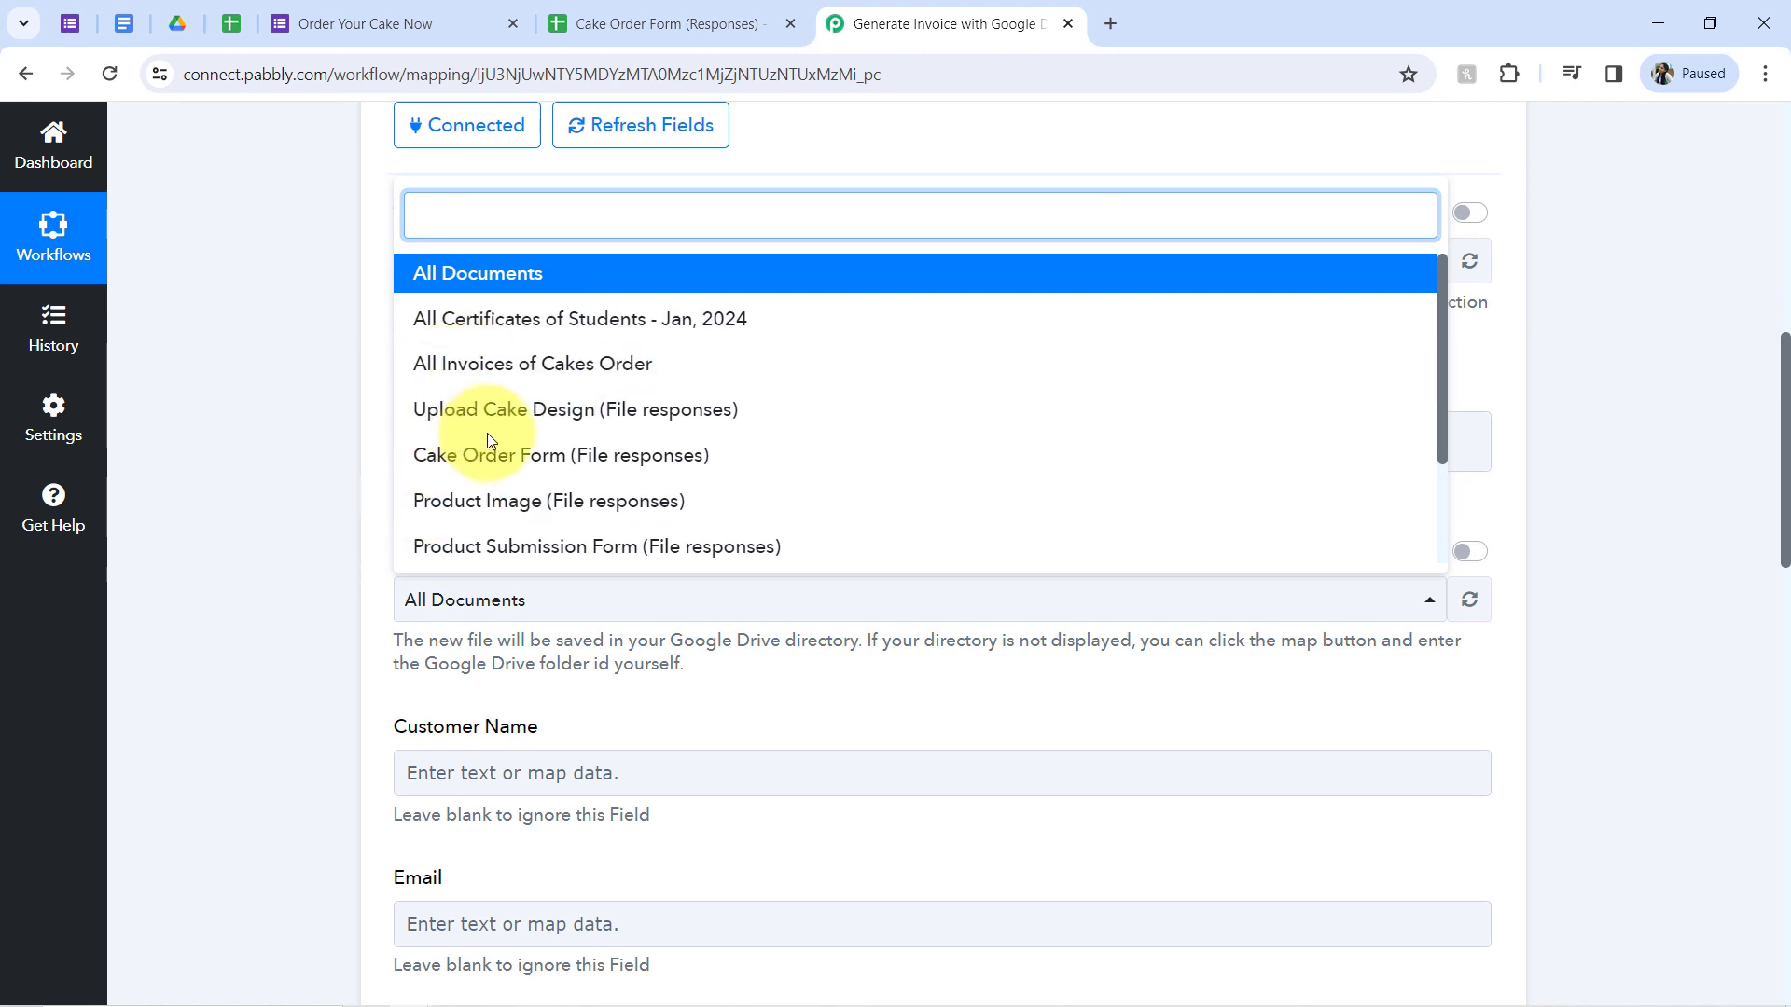
click(190, 23)
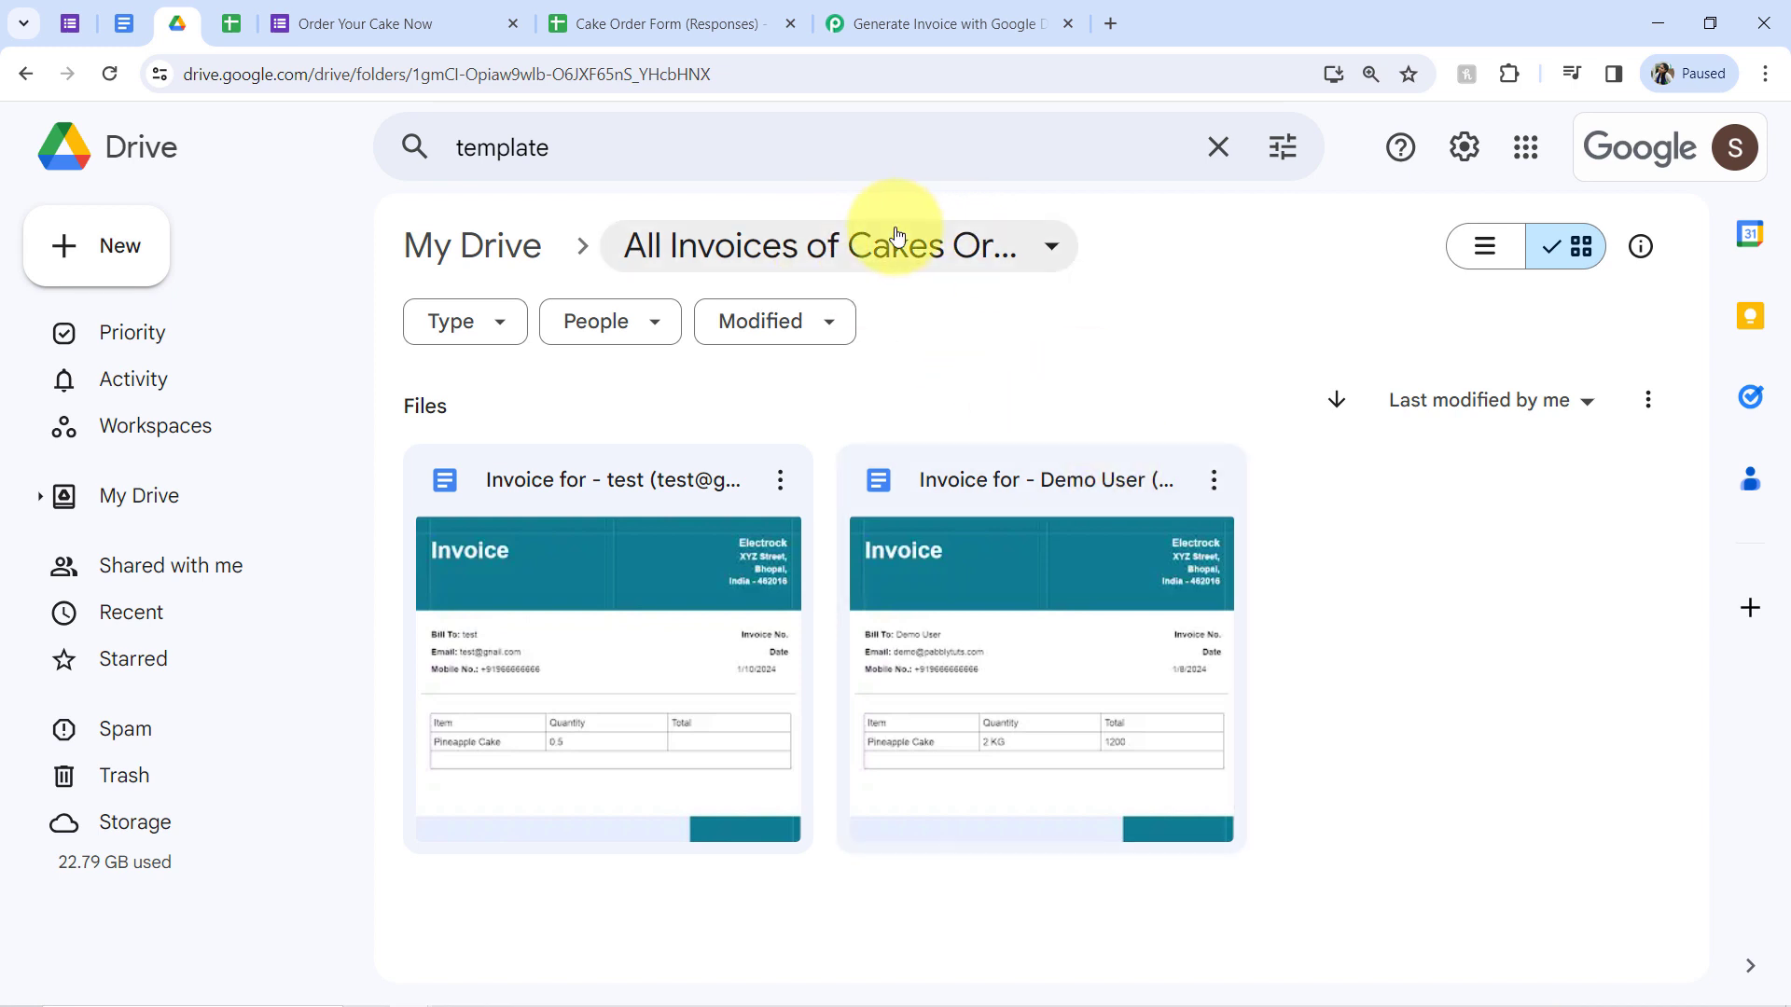
click(886, 9)
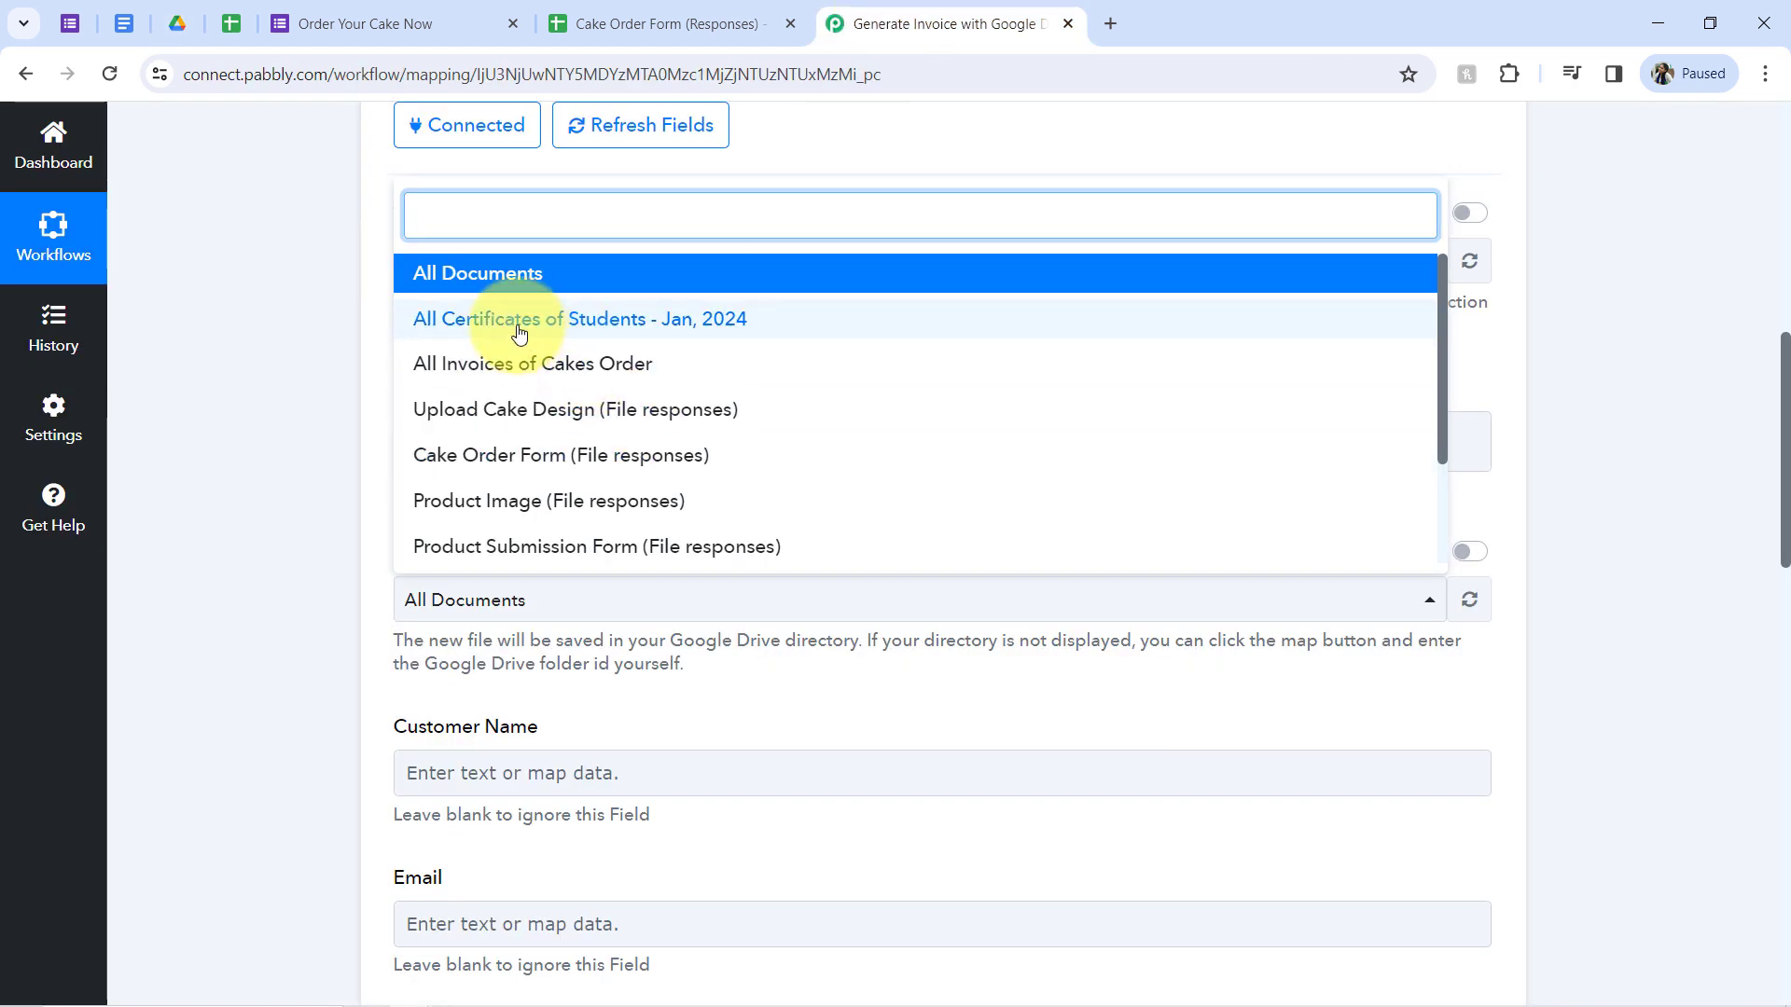
click(502, 364)
double_click(420, 444)
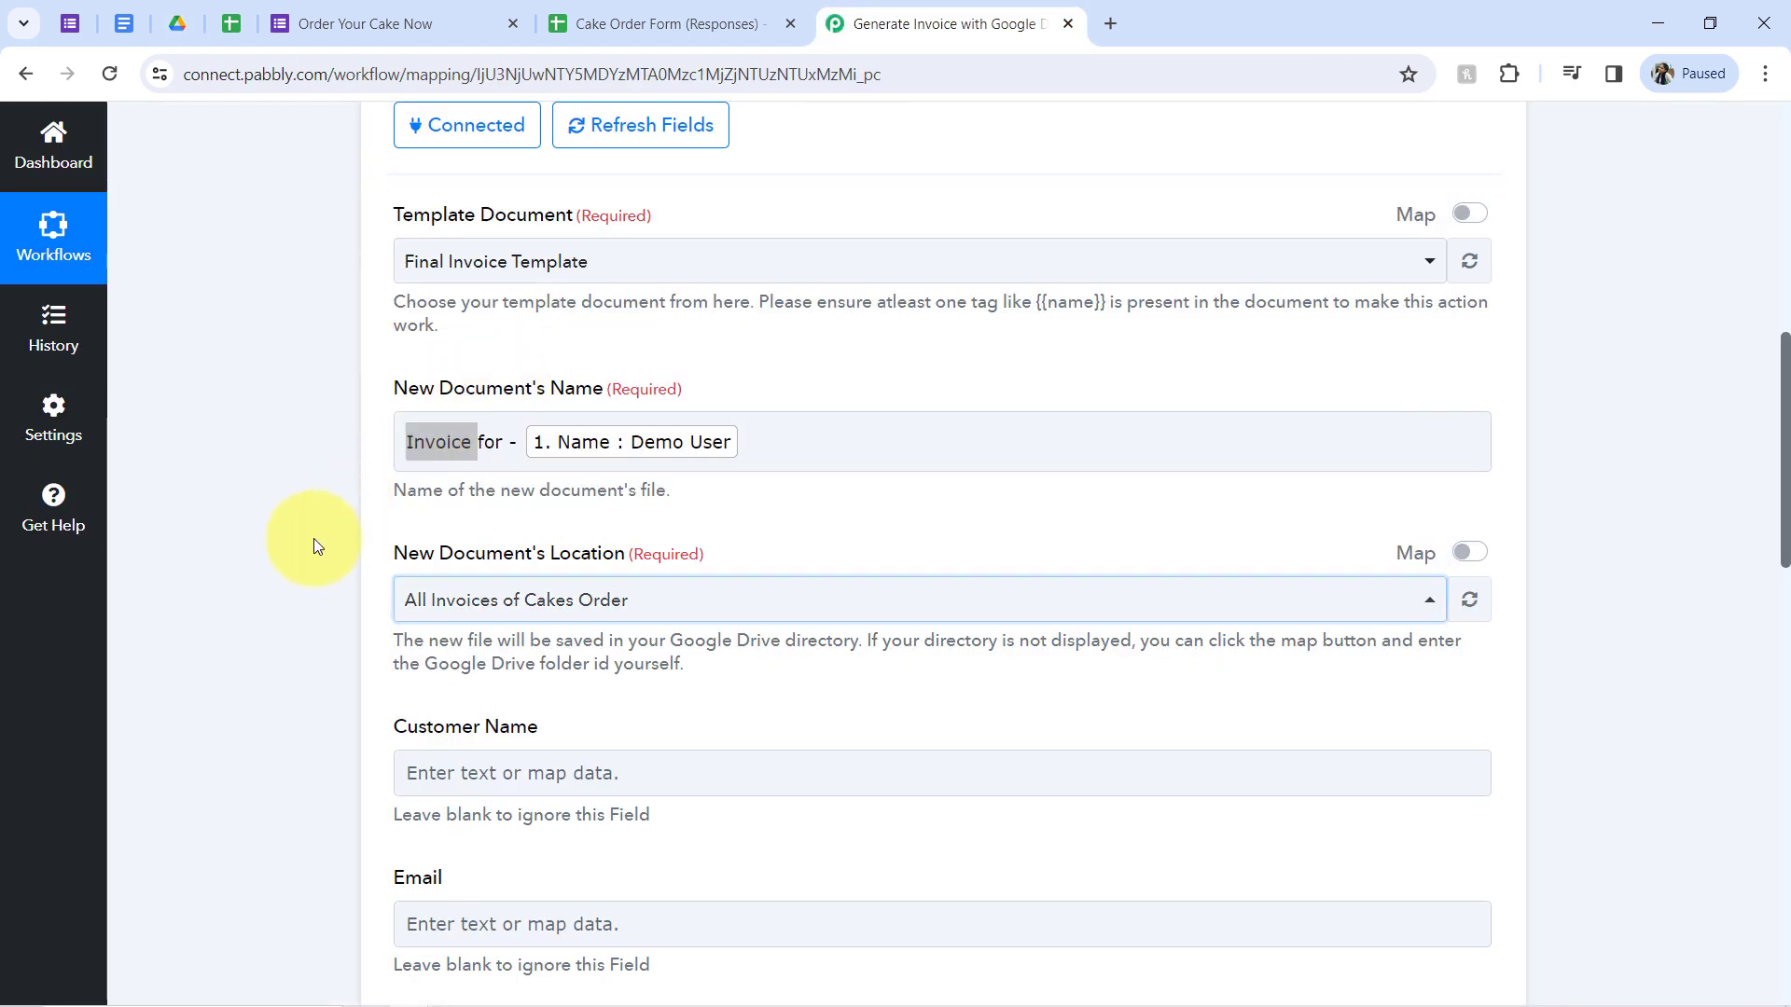
Step: Map the template's Customer Name field to the Name from the Google Forms response
drag(1783, 438, 1781, 565)
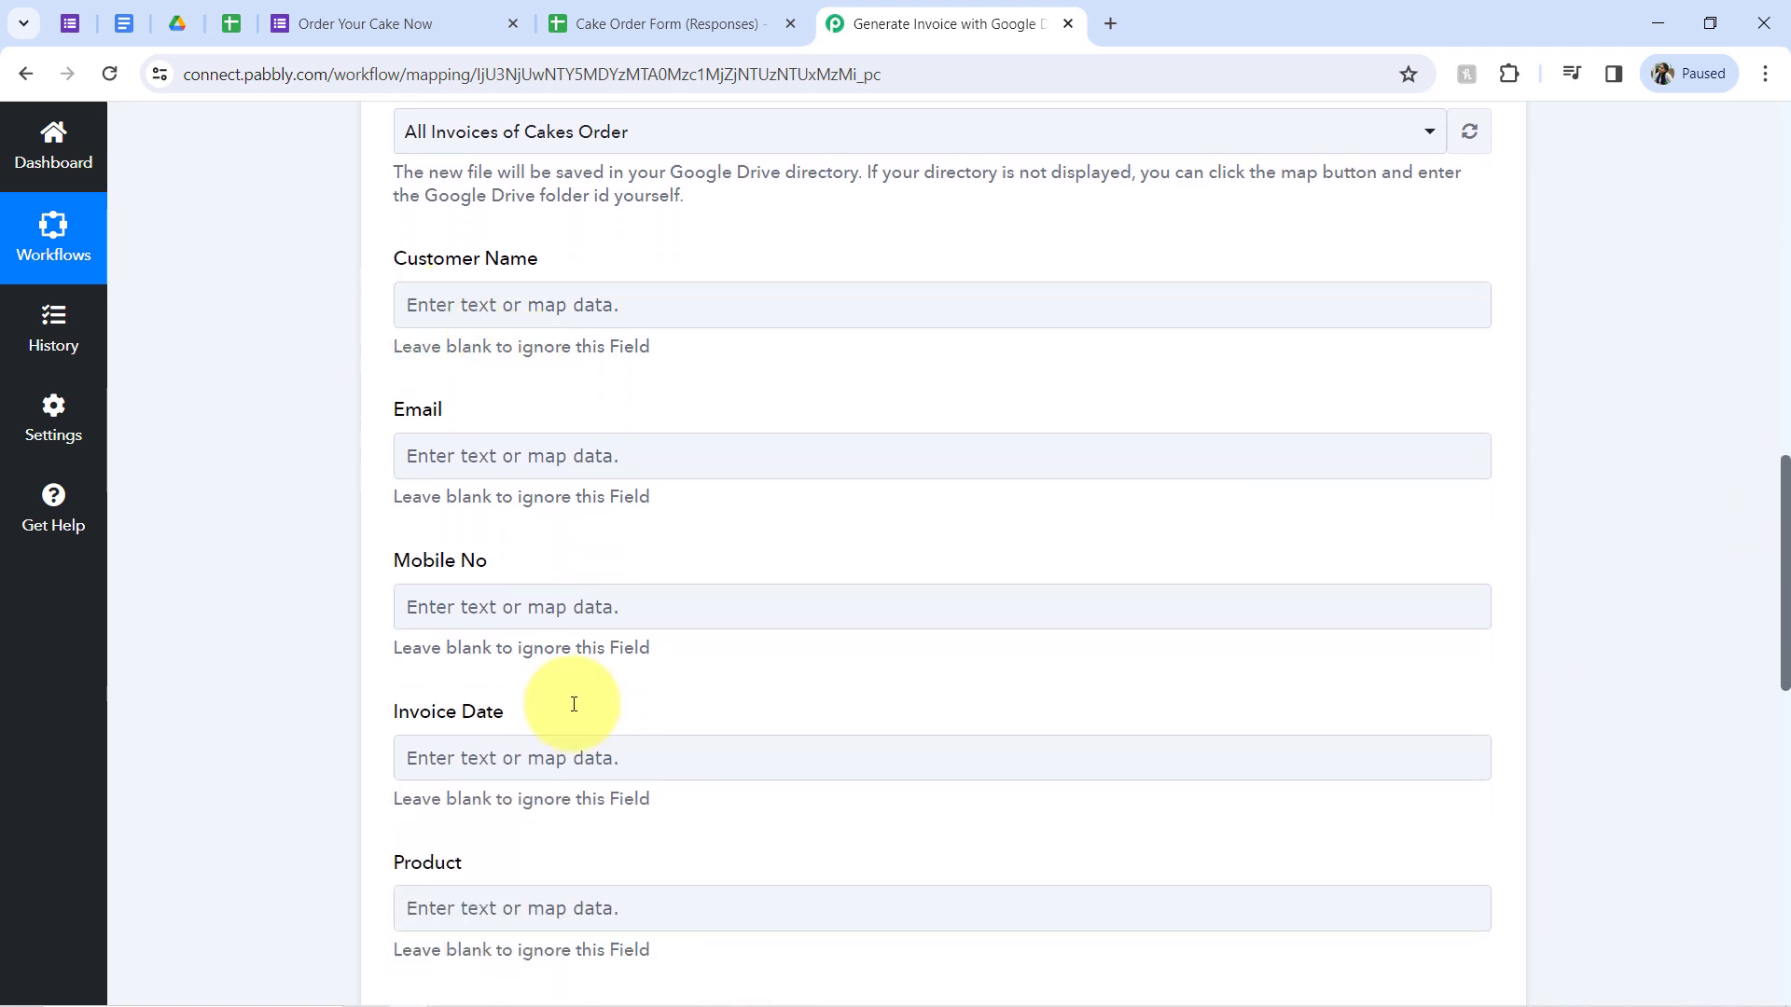
click(441, 308)
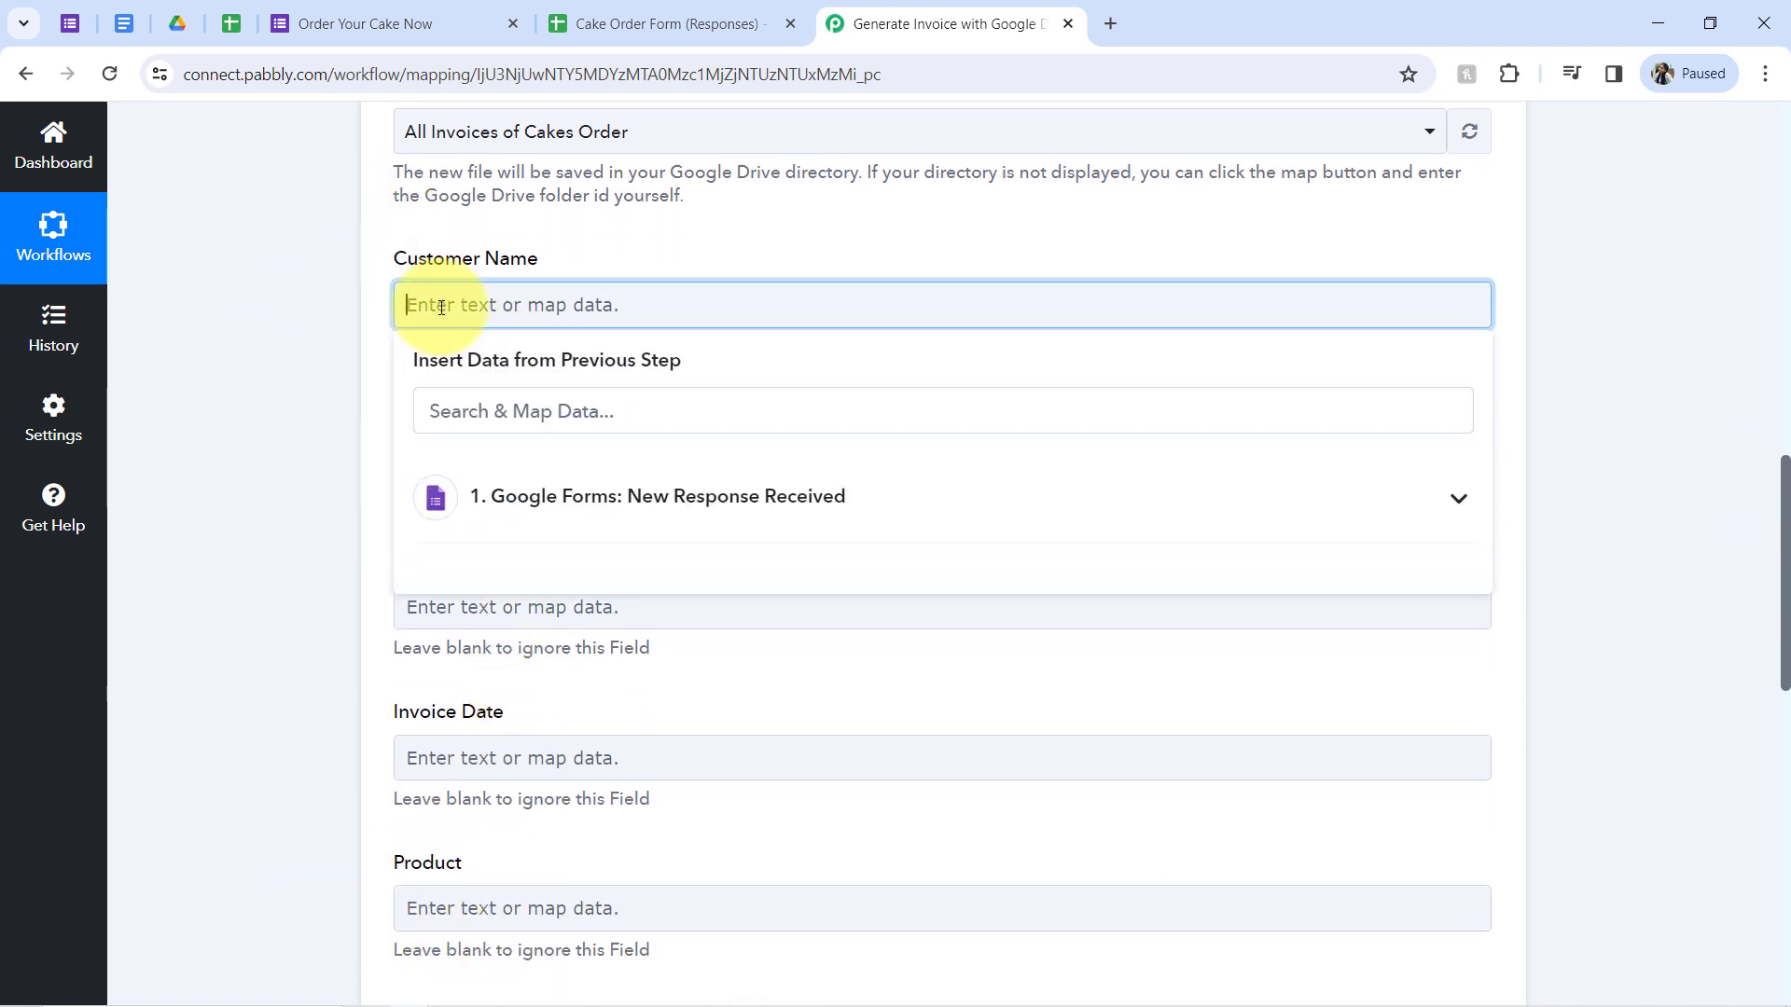
click(592, 497)
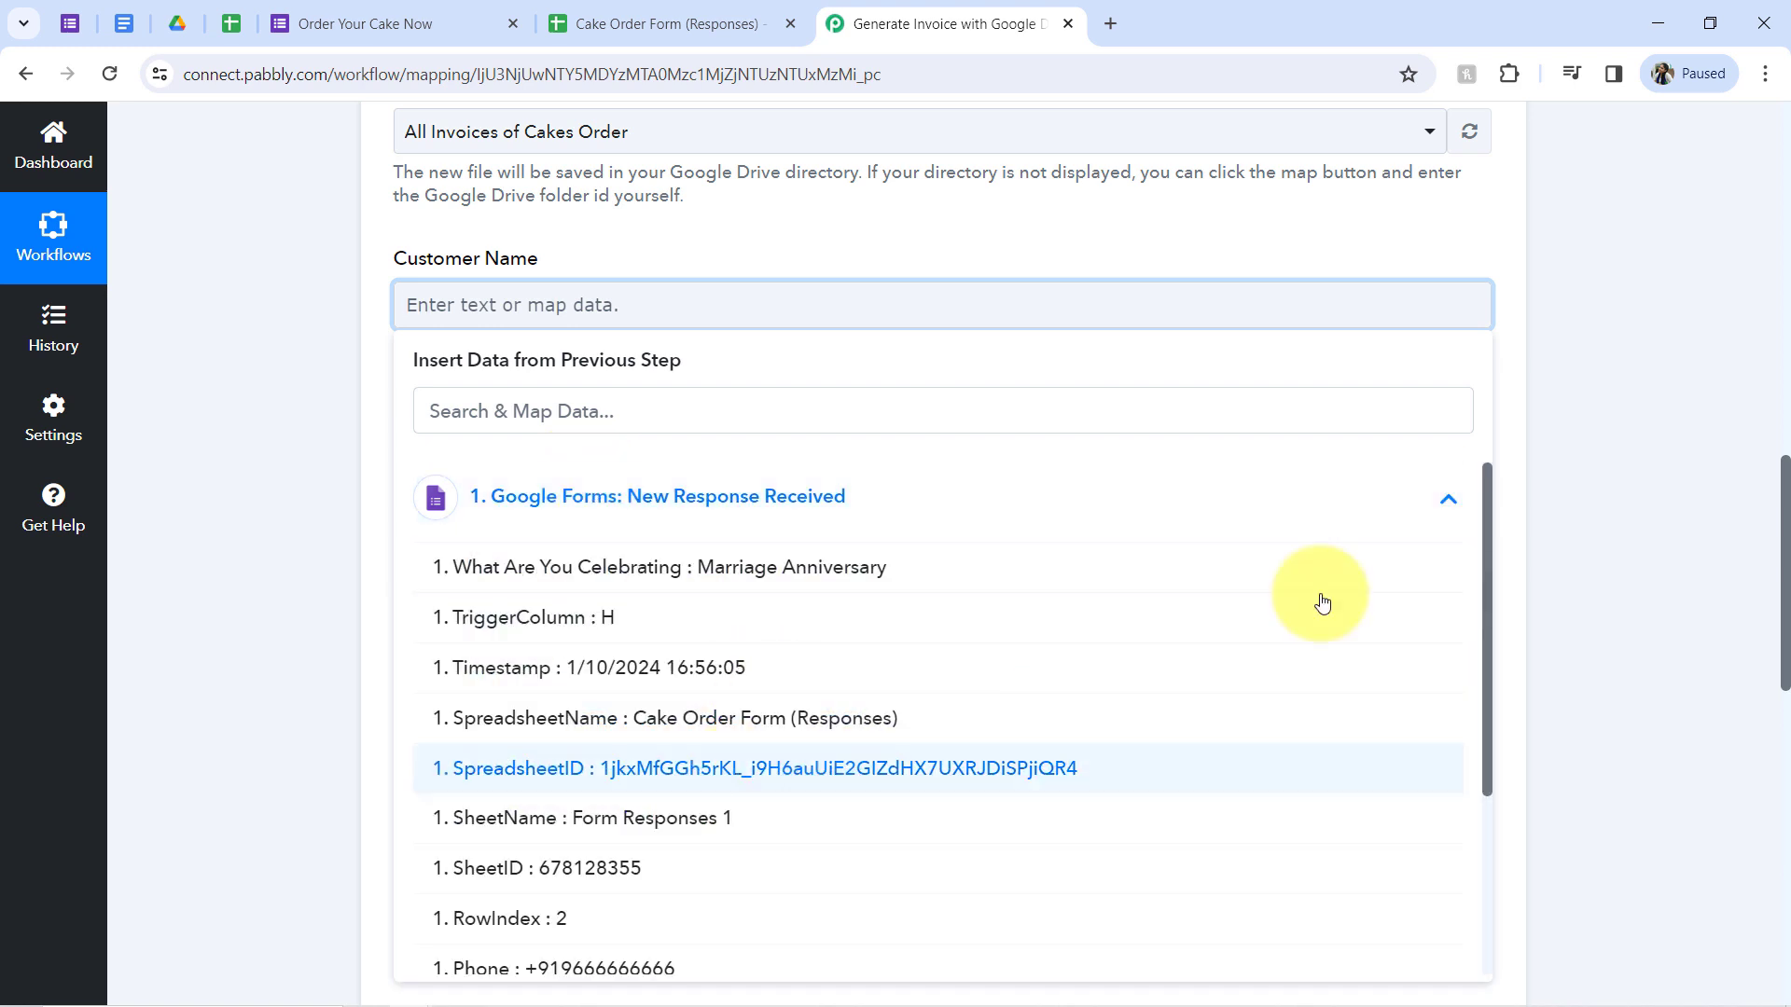
drag(1490, 503, 1470, 679)
click(457, 770)
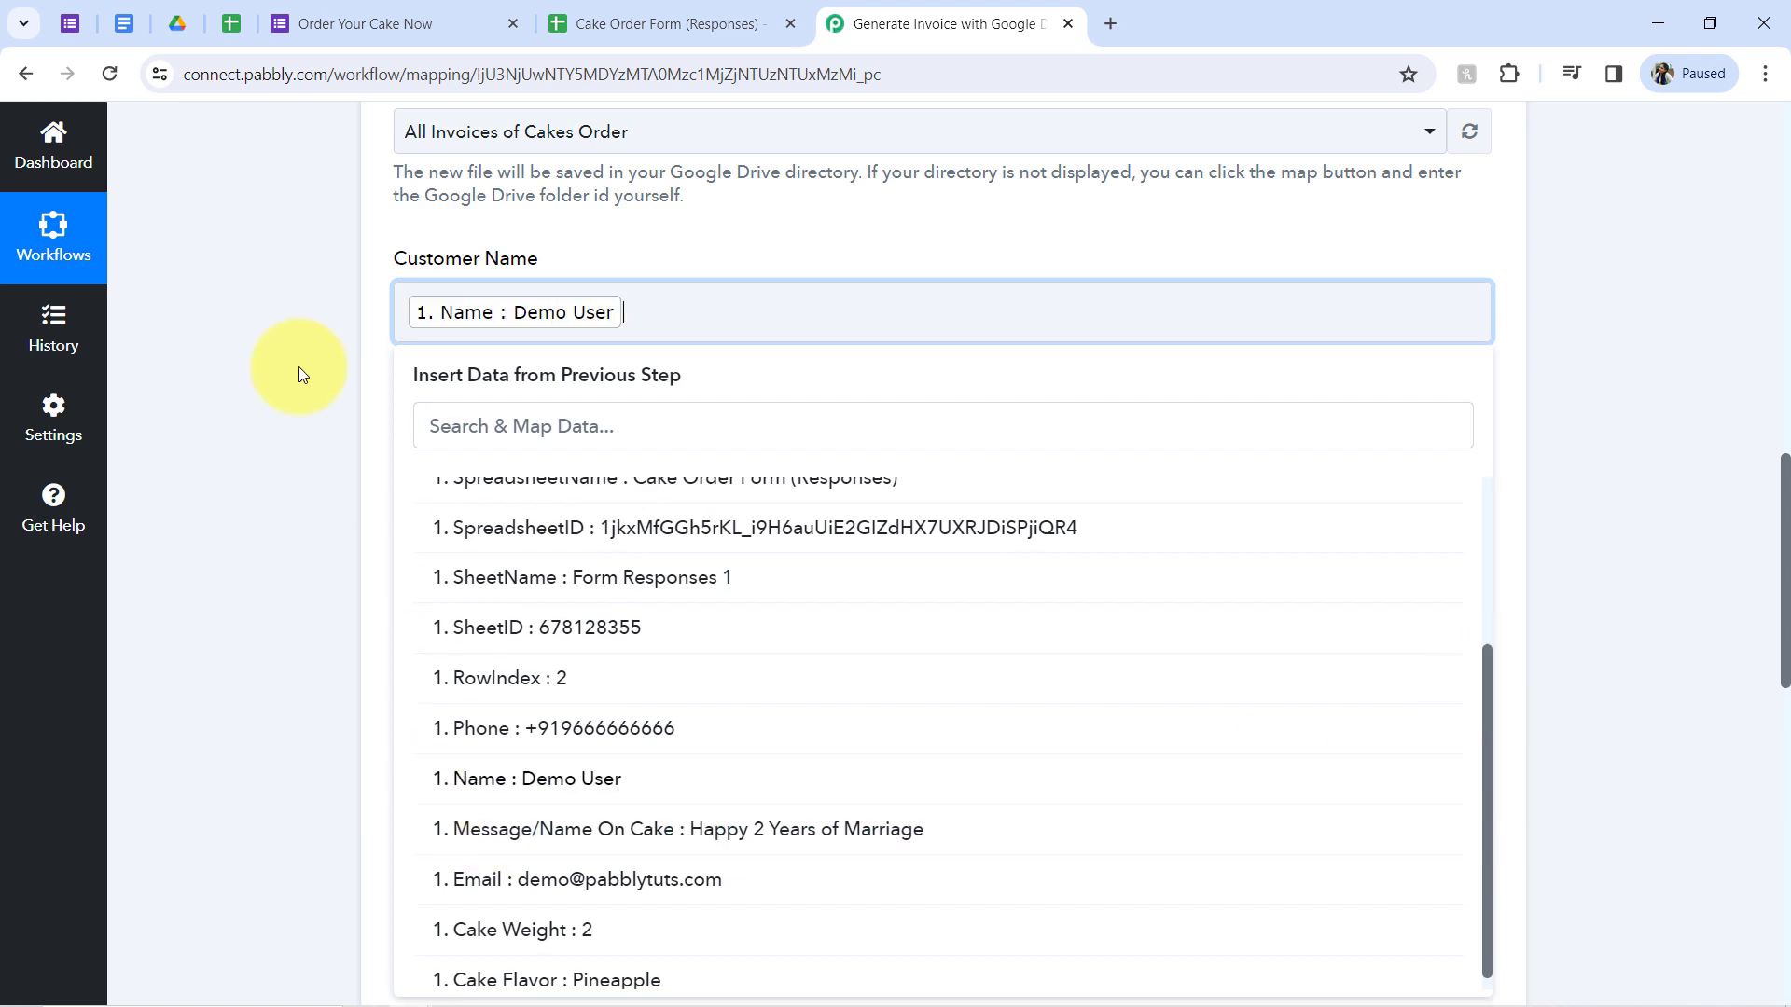
click(299, 372)
Step: Map the template's Email field to the Email from the Google Forms response
click(471, 477)
click(440, 575)
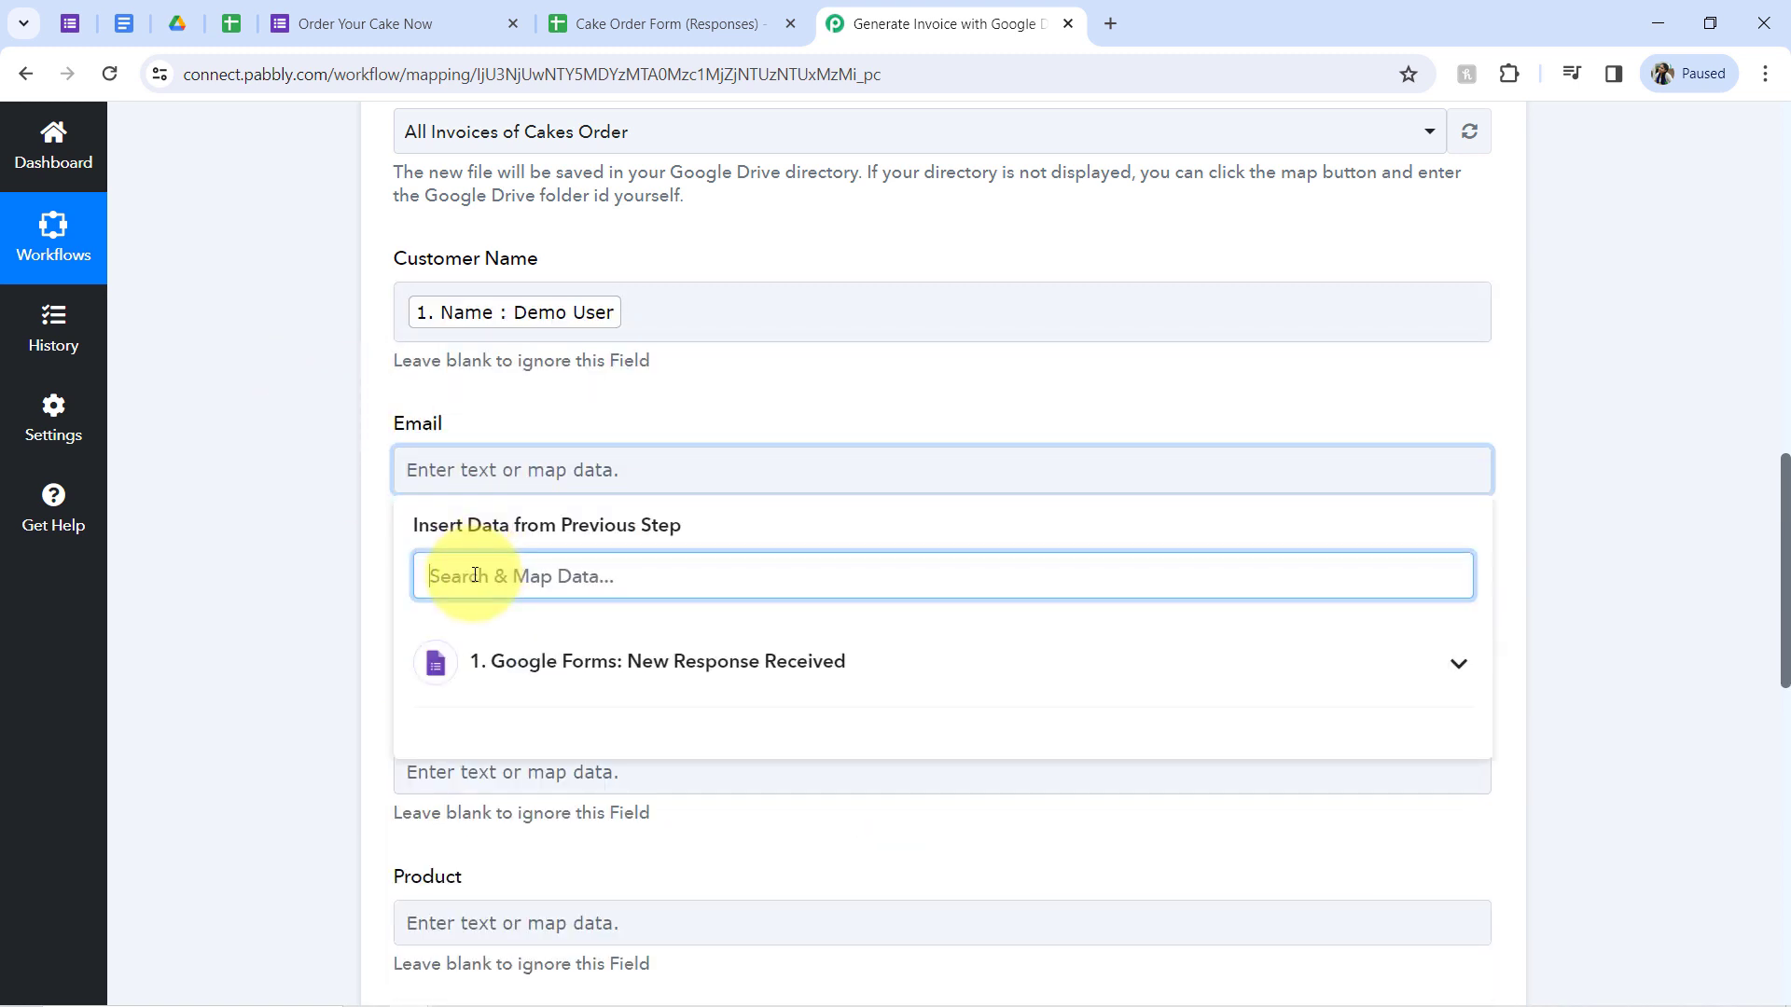
text(@)
click(541, 737)
click(278, 649)
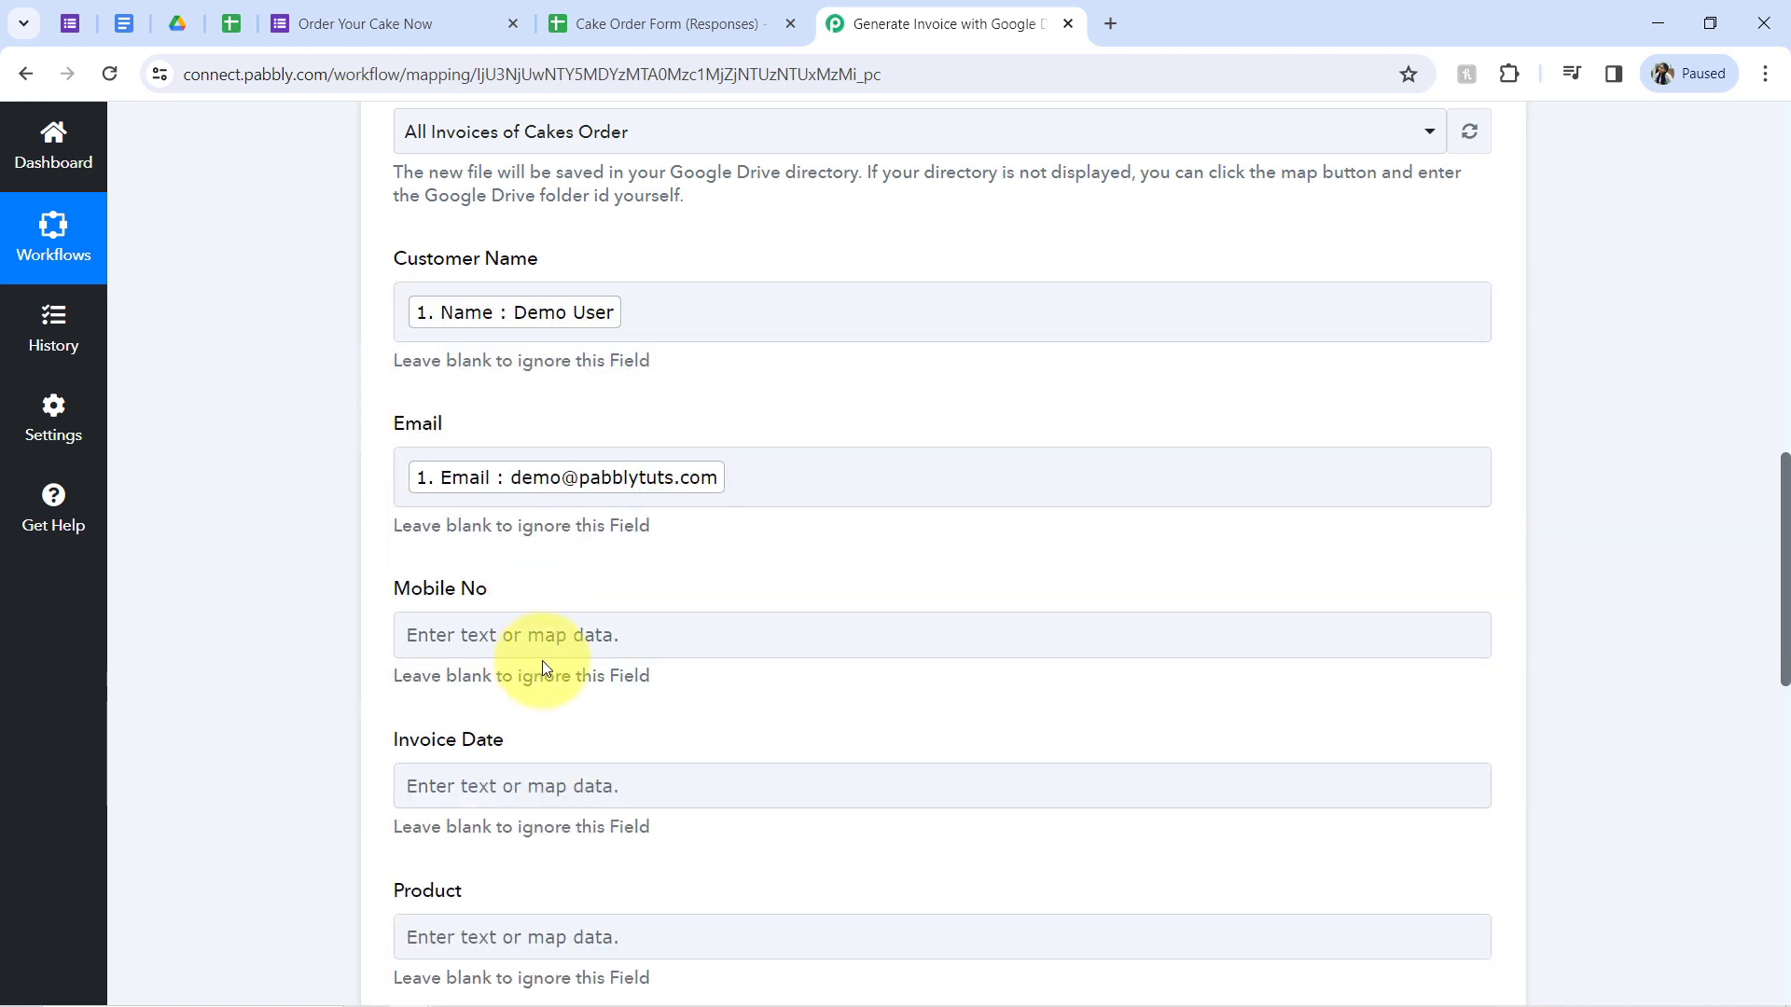
Step: Map the template's Mobile No field to the Phone from the Google Forms response
click(500, 634)
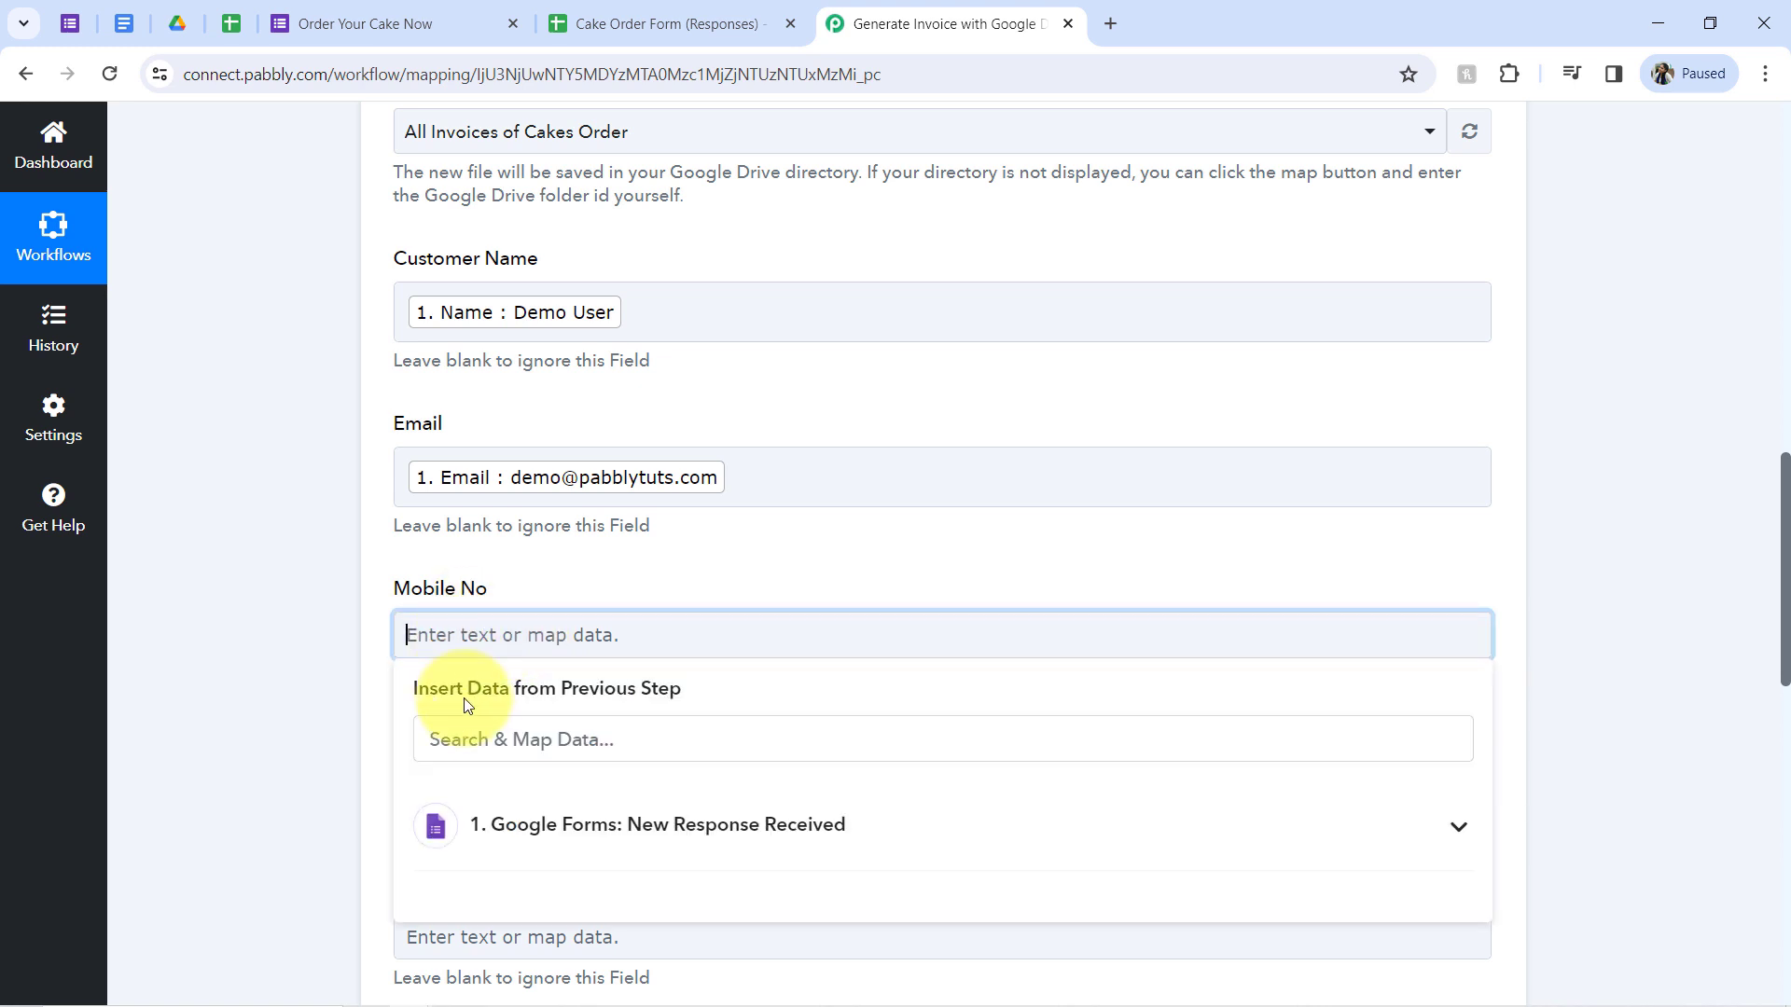
click(473, 738)
text(9)
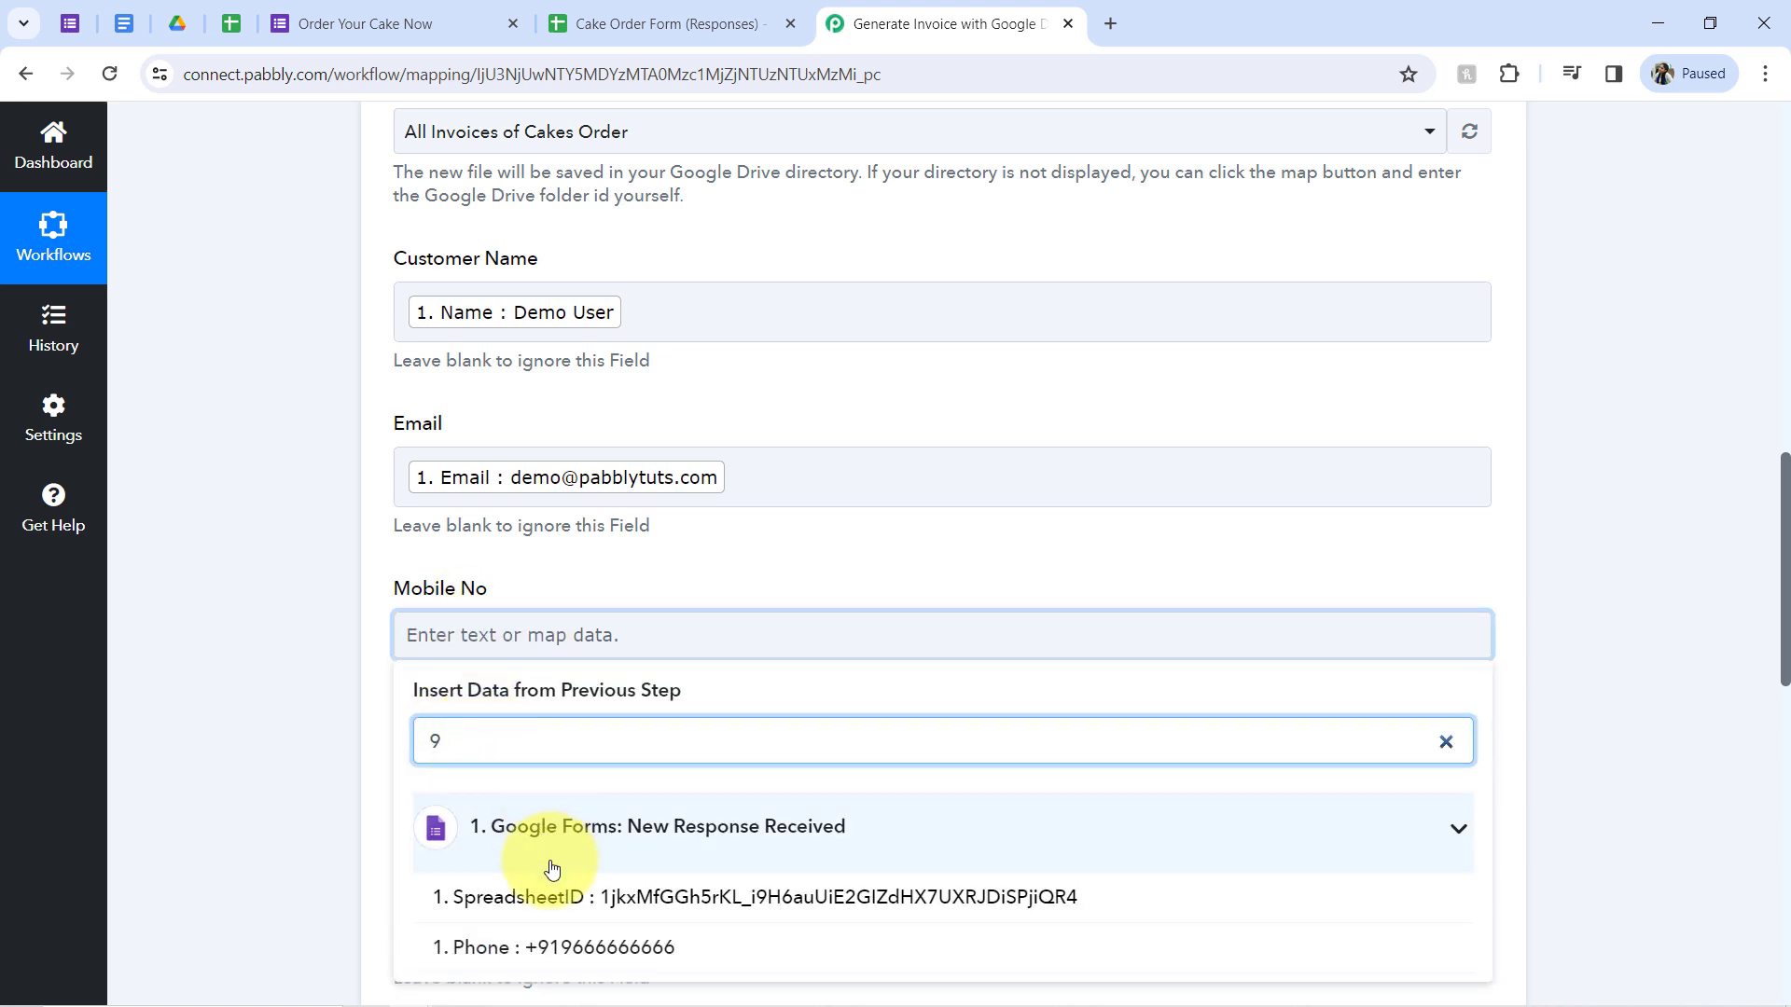
click(471, 947)
click(376, 709)
scroll(375, 708, down, 4)
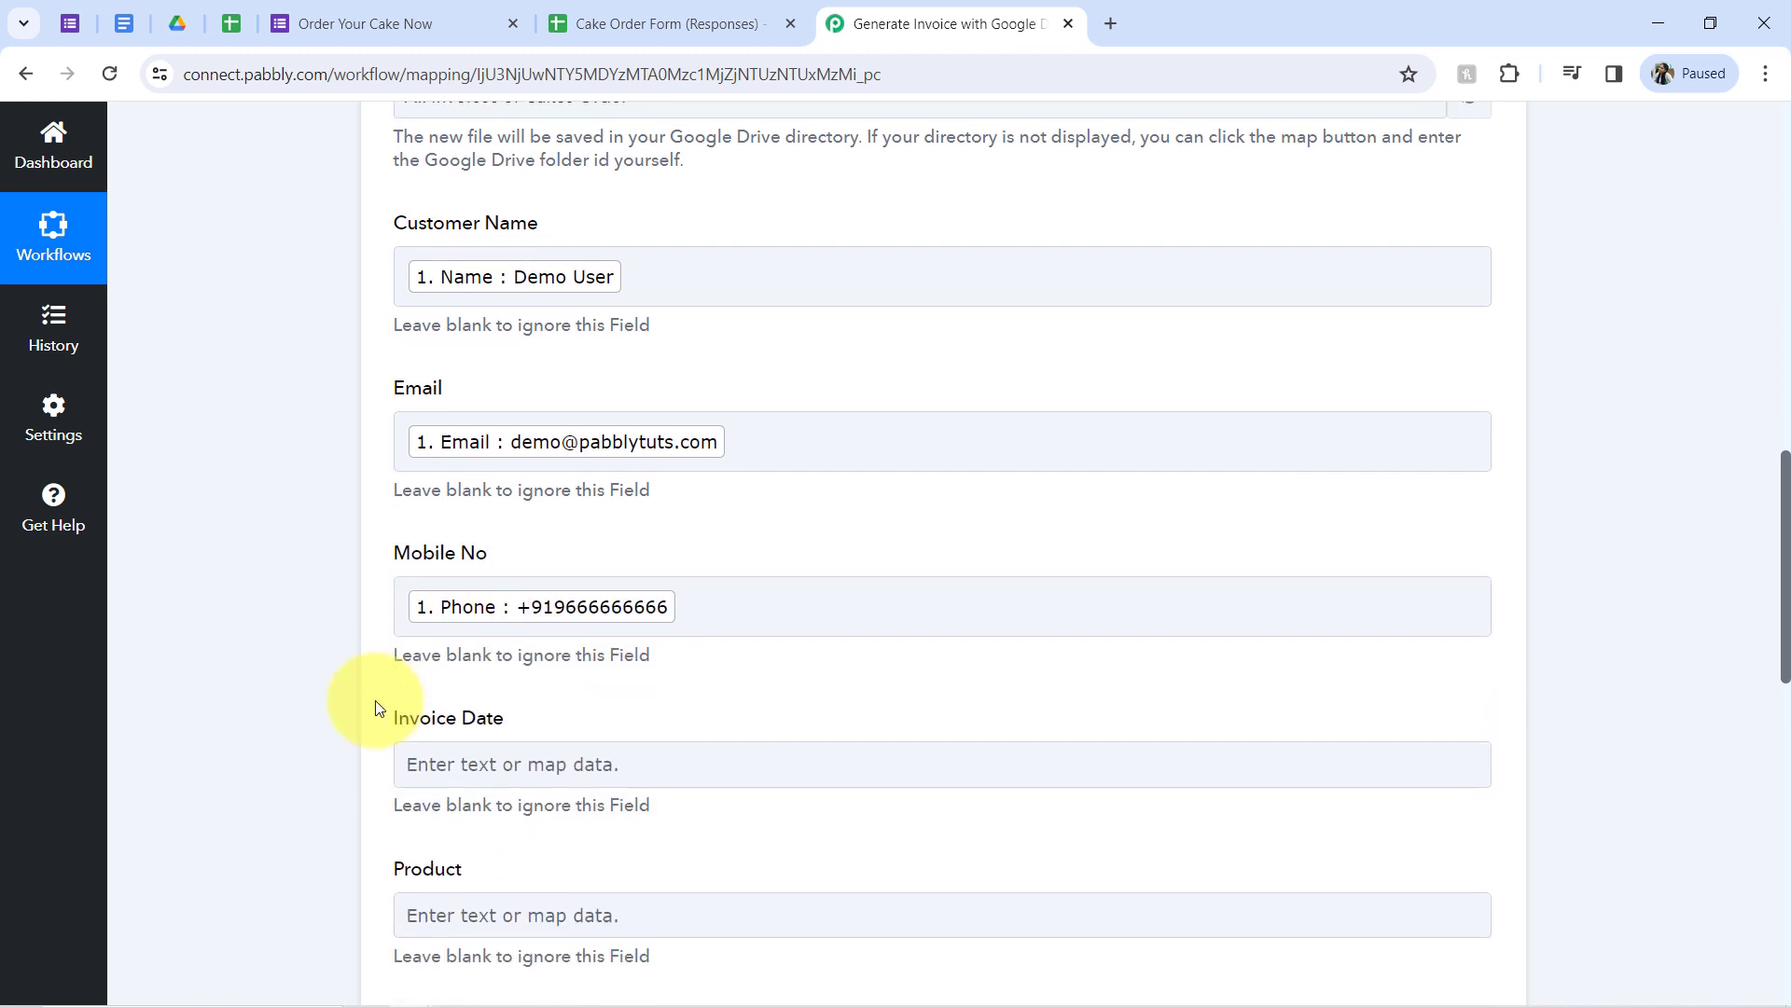
scroll(346, 420, down, 3)
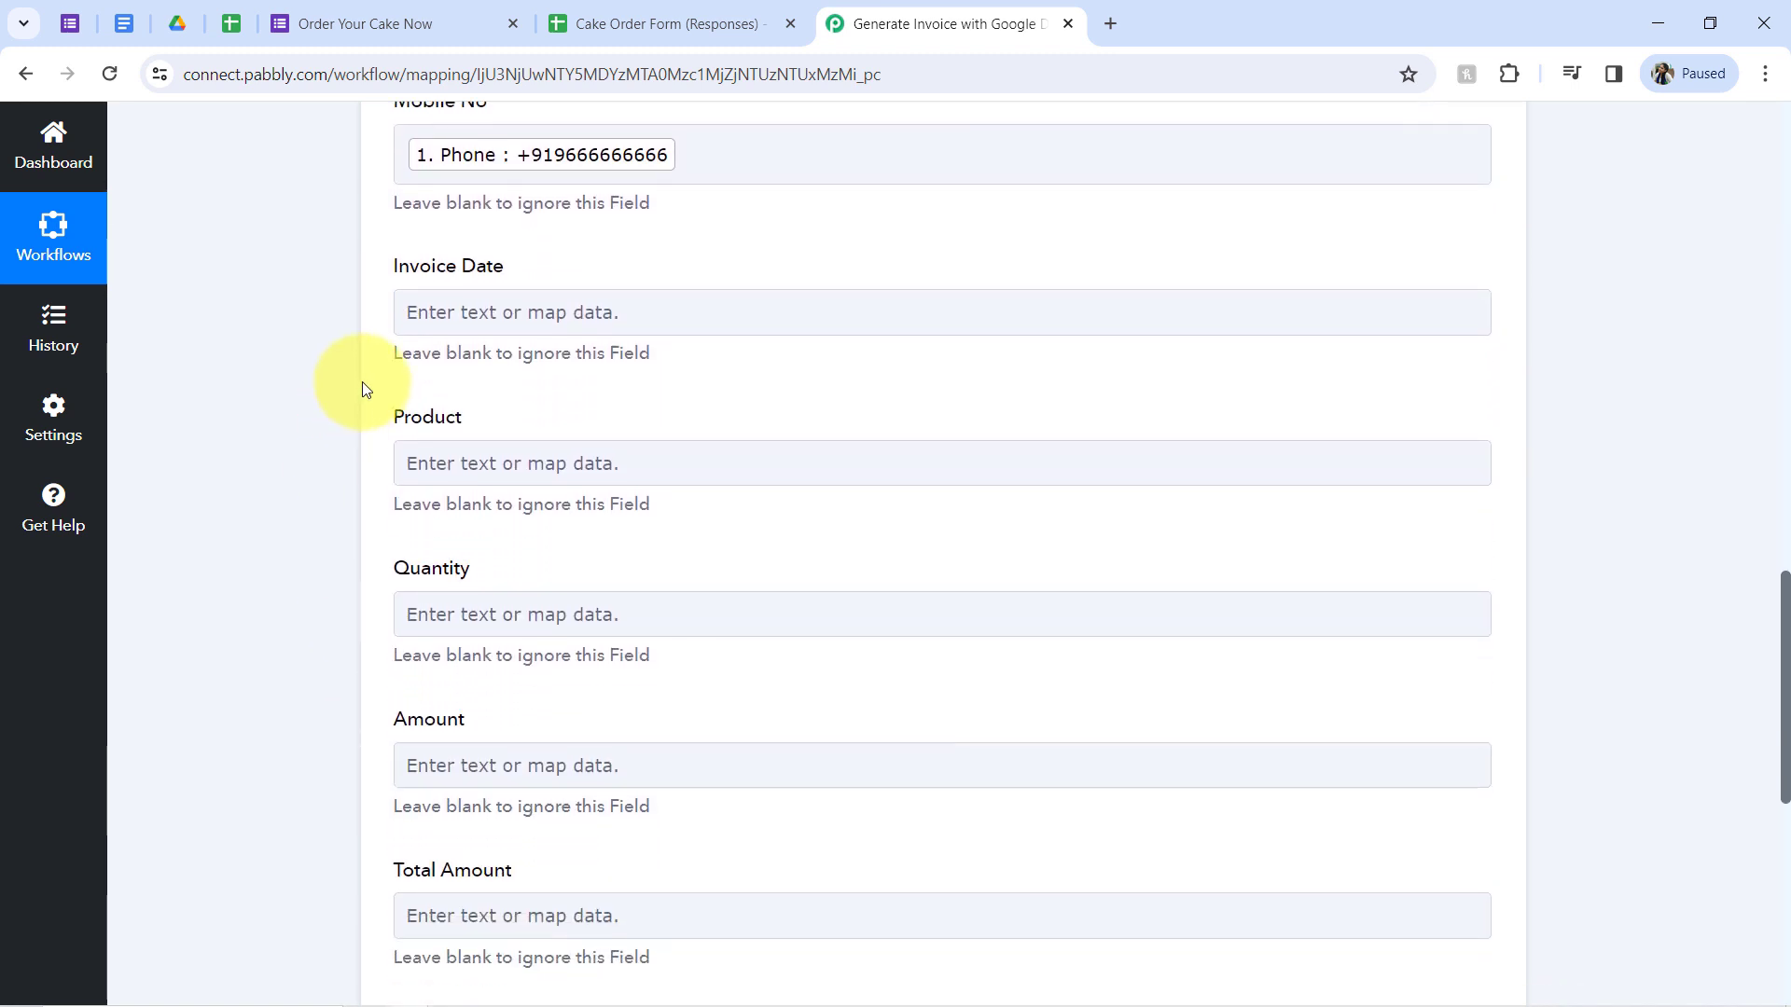
click(410, 195)
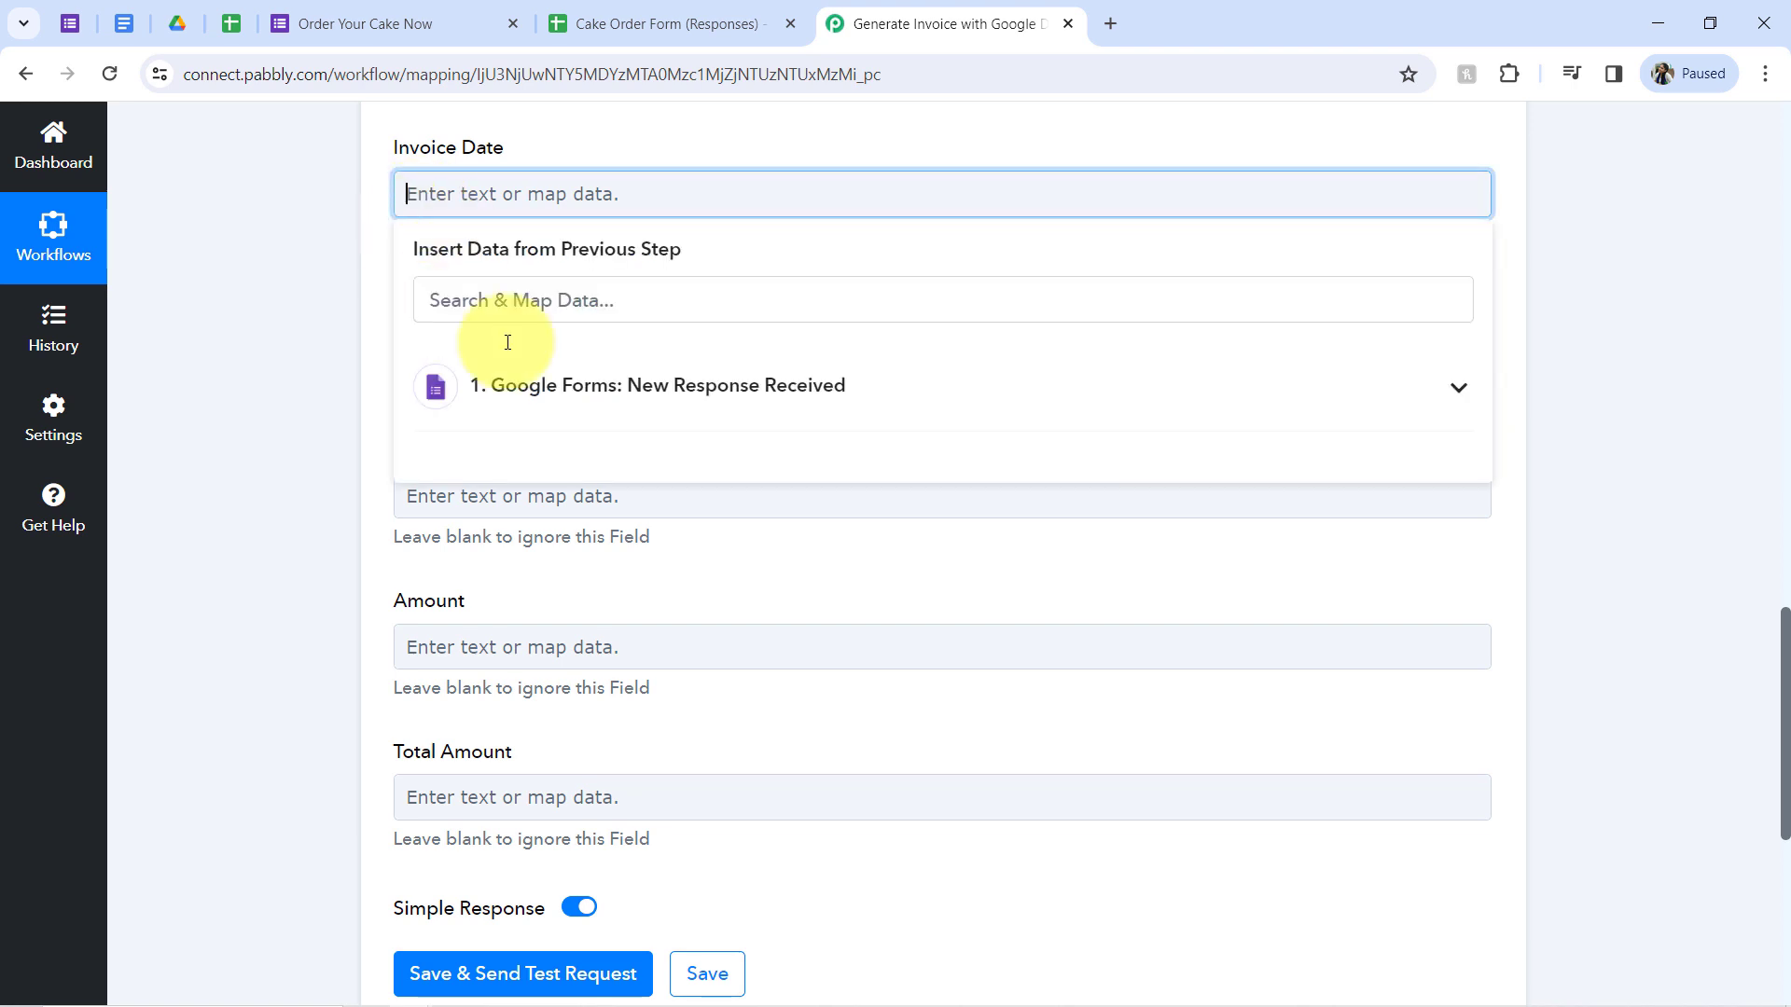
click(521, 392)
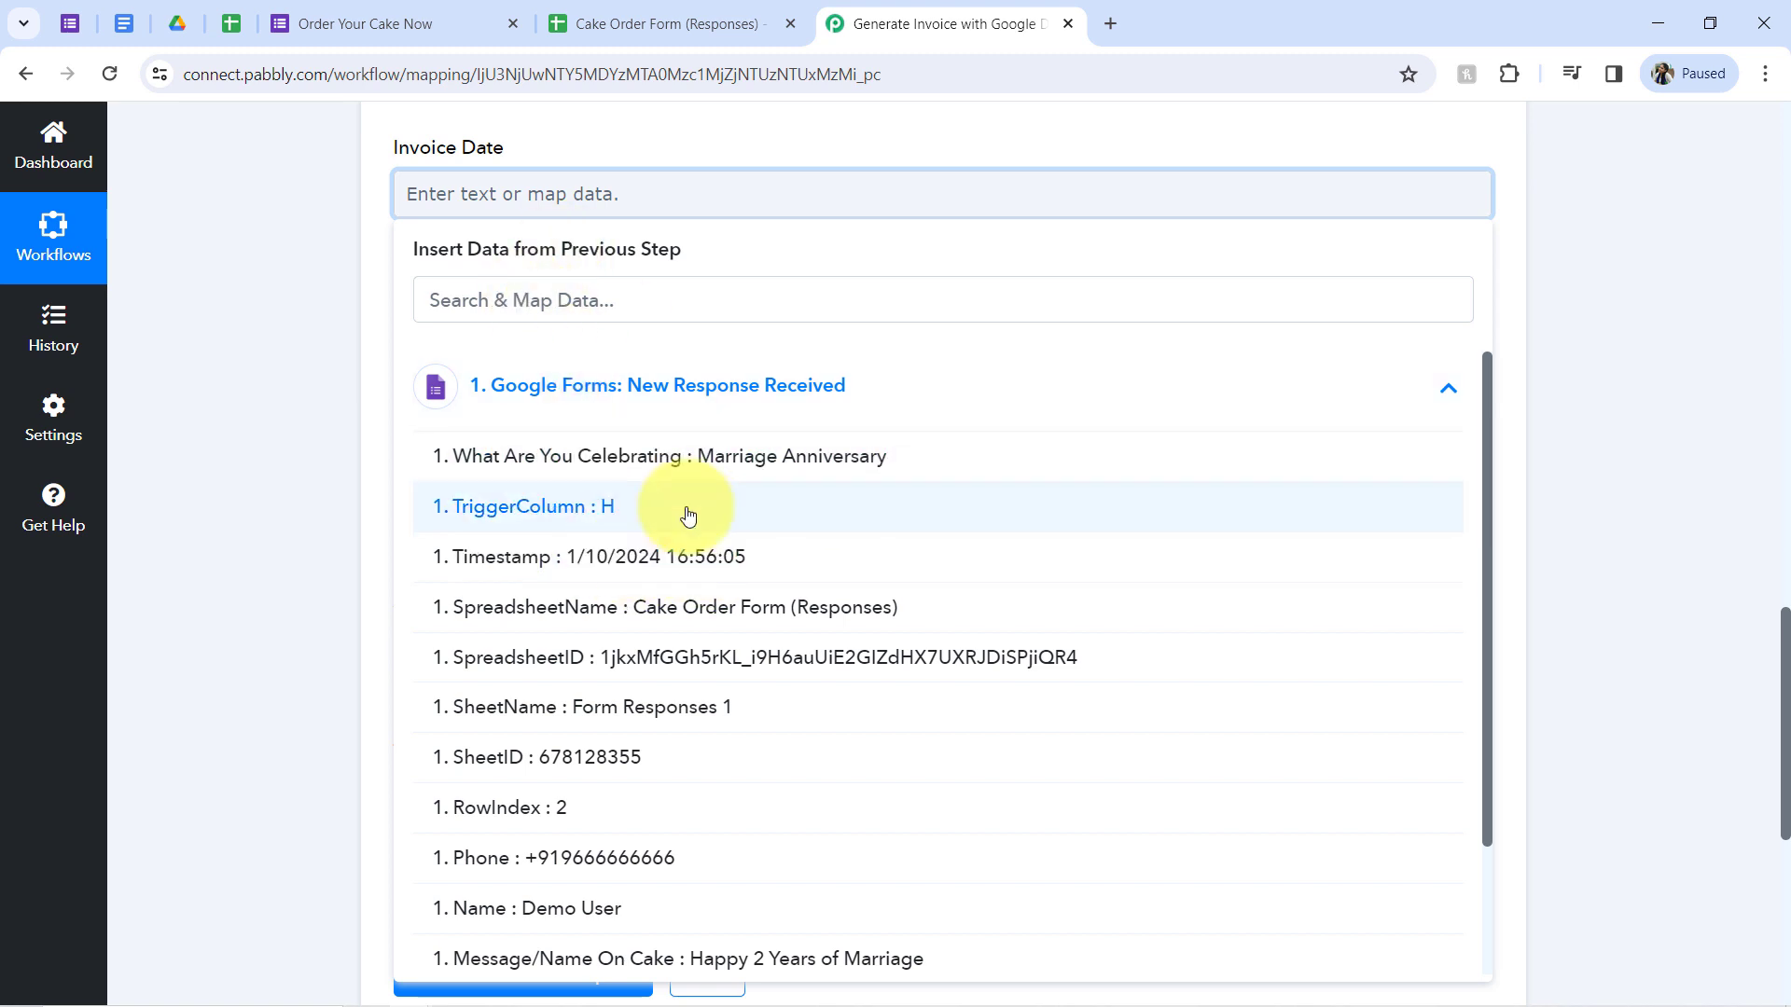
click(286, 533)
Step: Add a Text Formatter by Pabbly action with the Split Text event between the Google Forms trigger and the Google Docs action, and connect it
drag(1786, 664, 1731, 205)
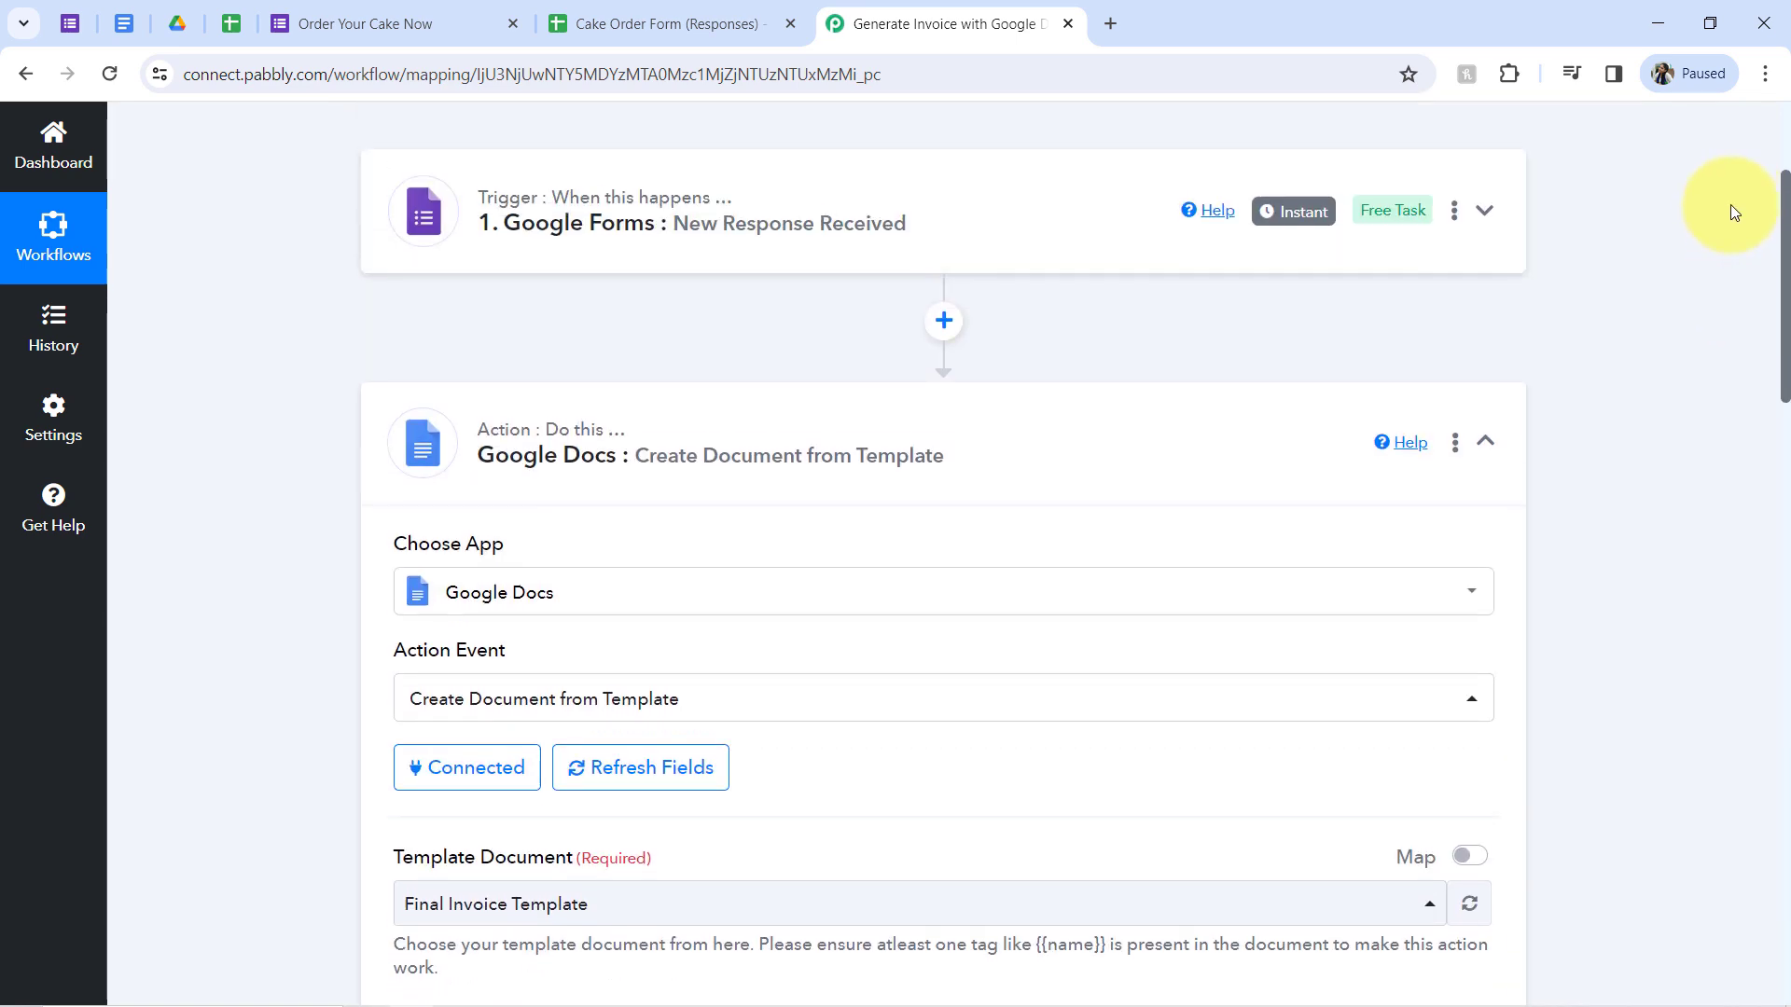
click(945, 337)
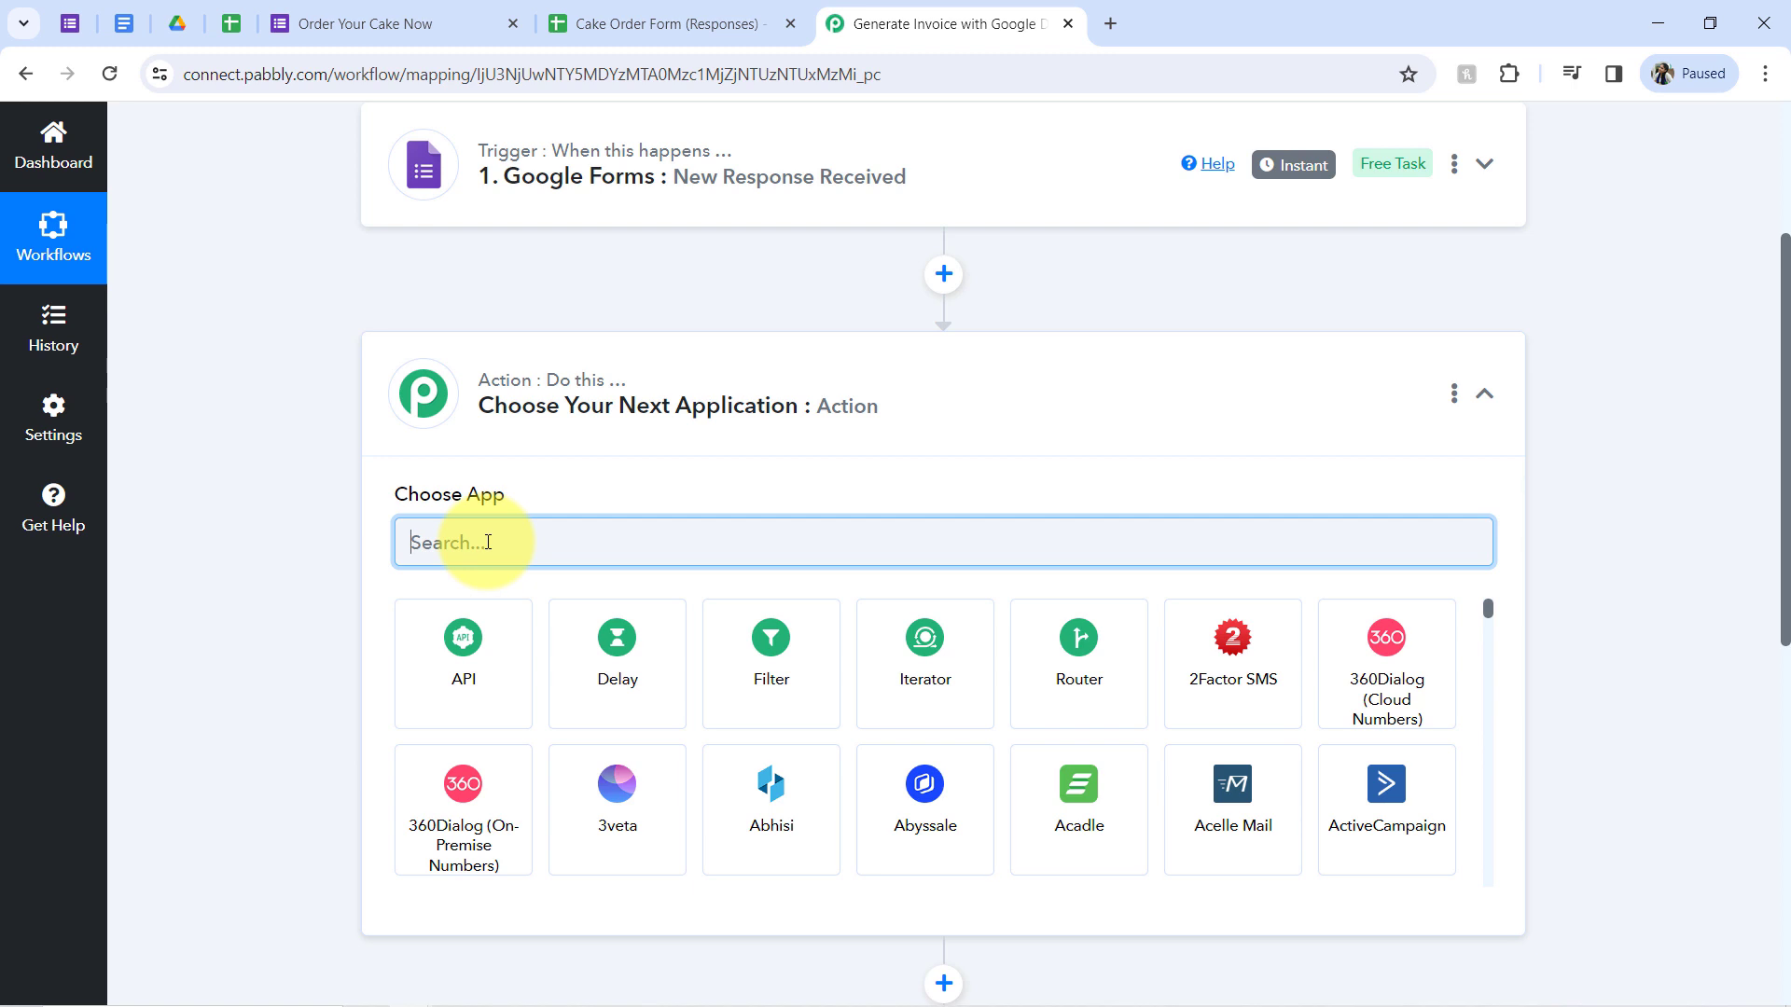
text(text)
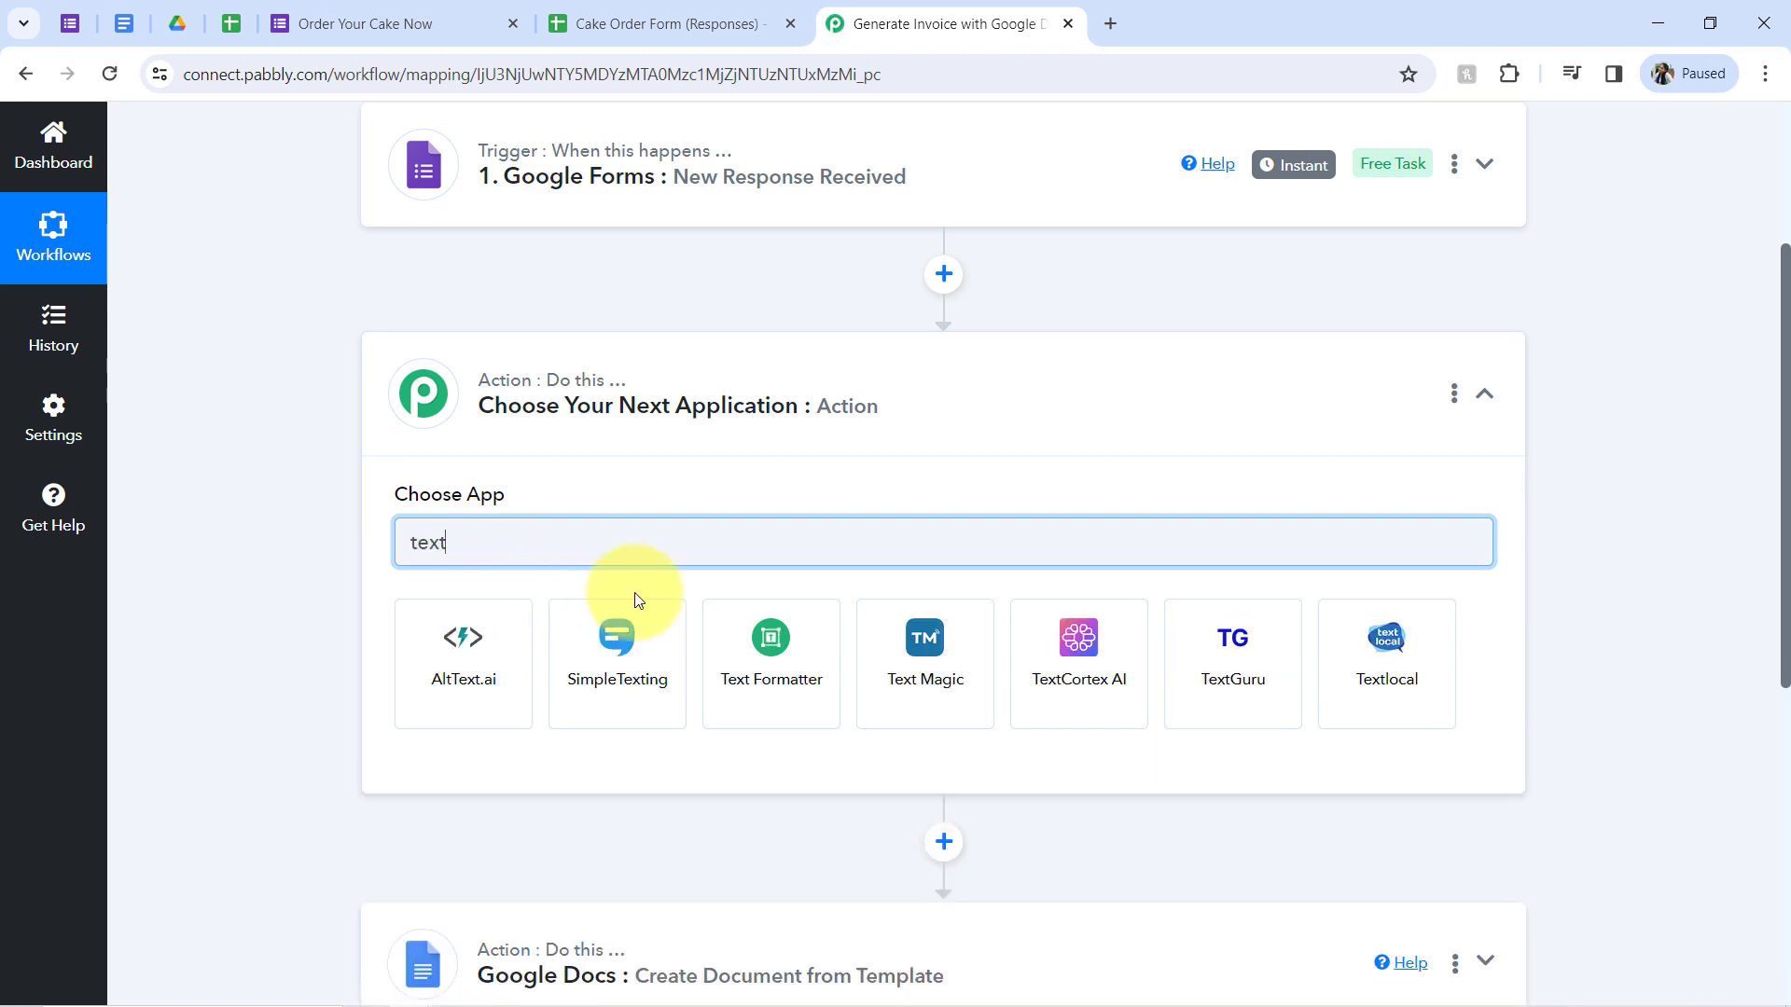
click(780, 627)
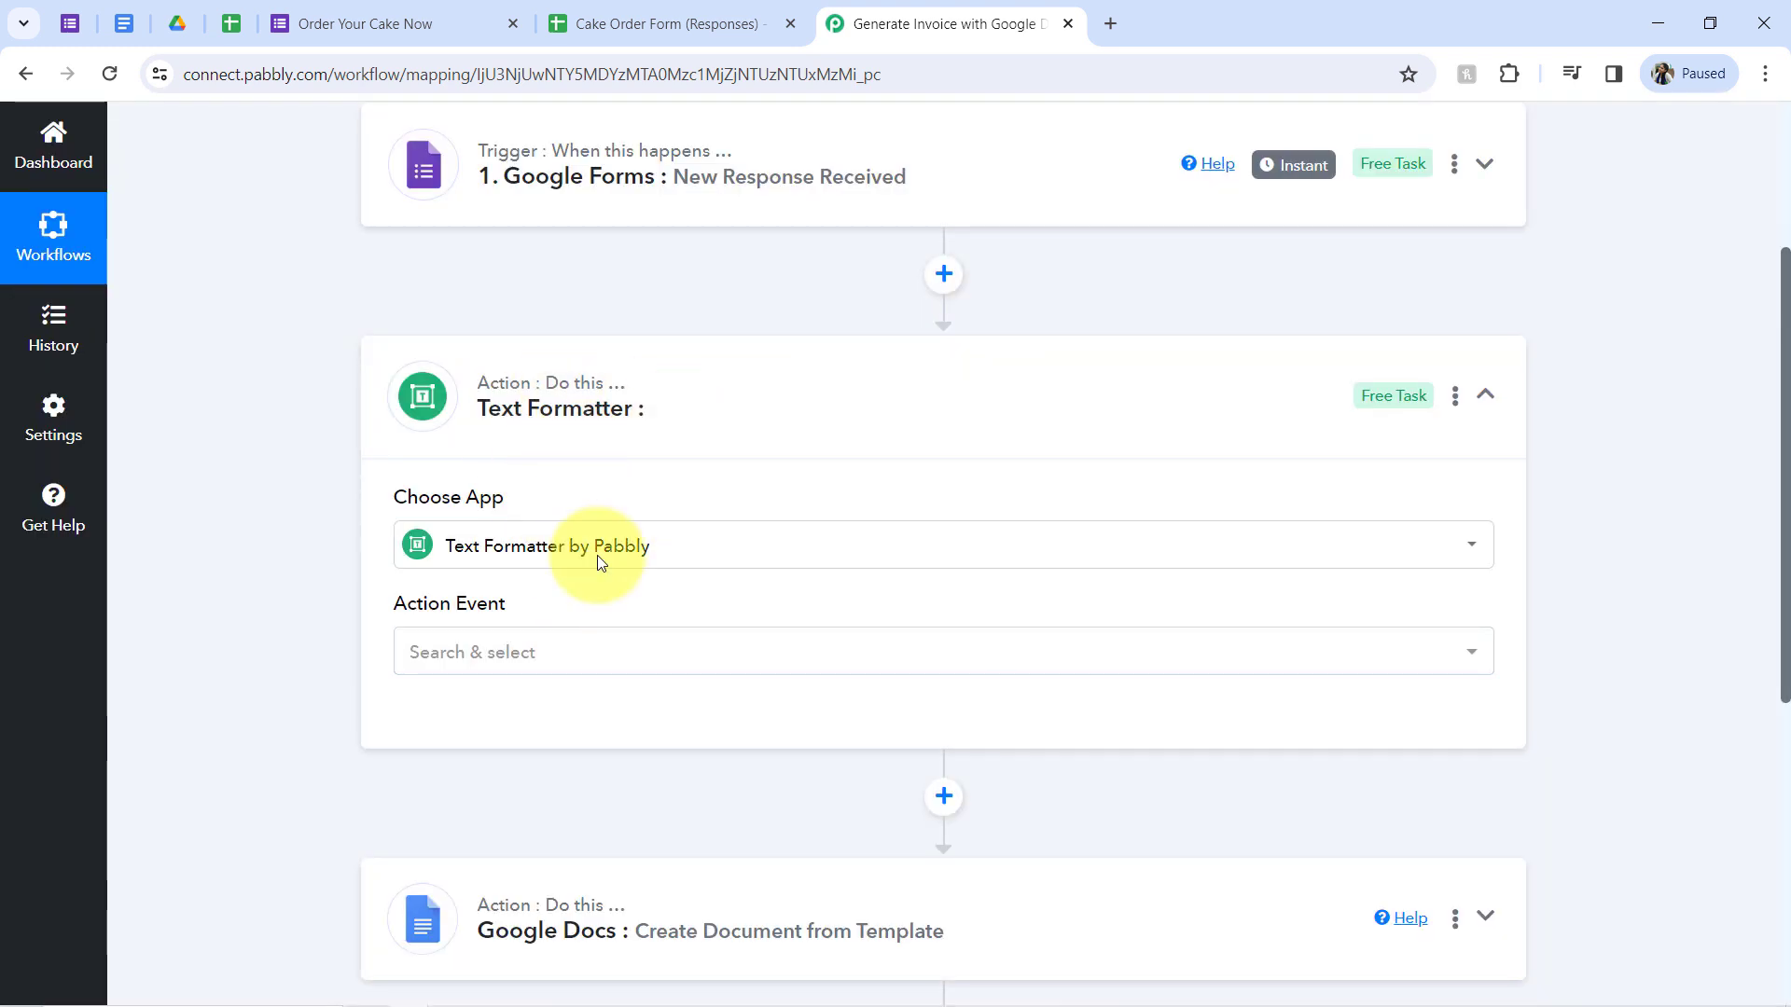
click(477, 653)
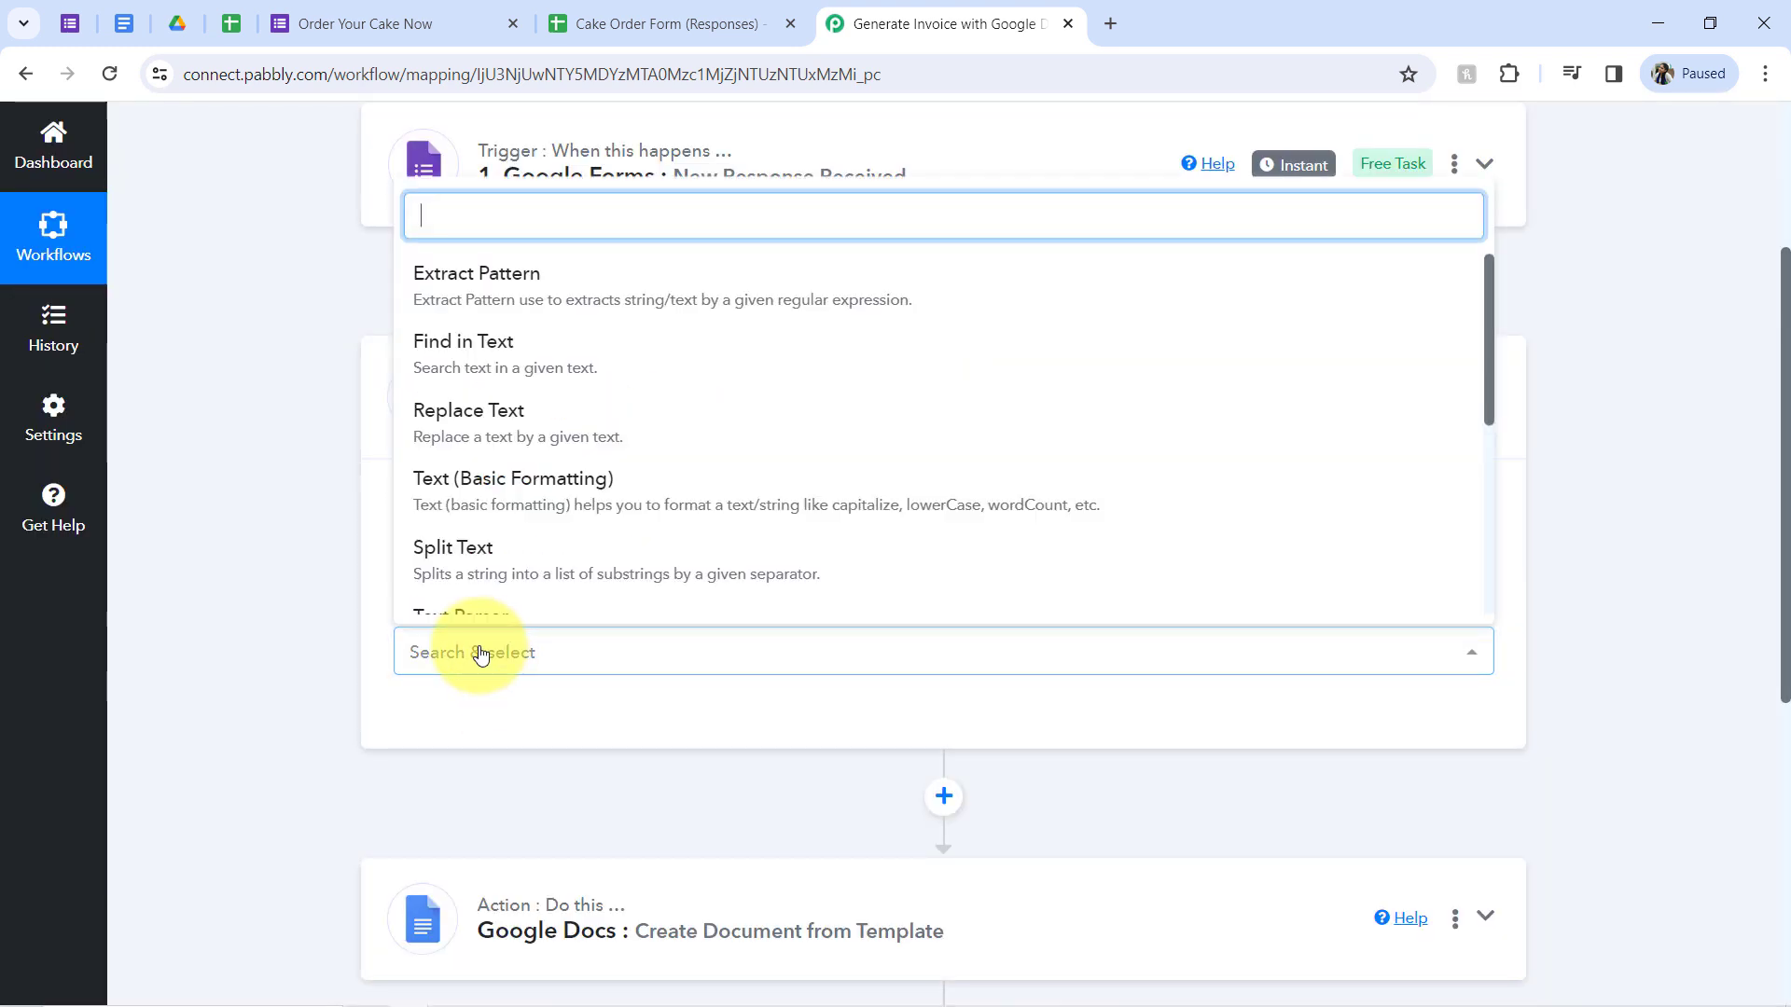
click(459, 571)
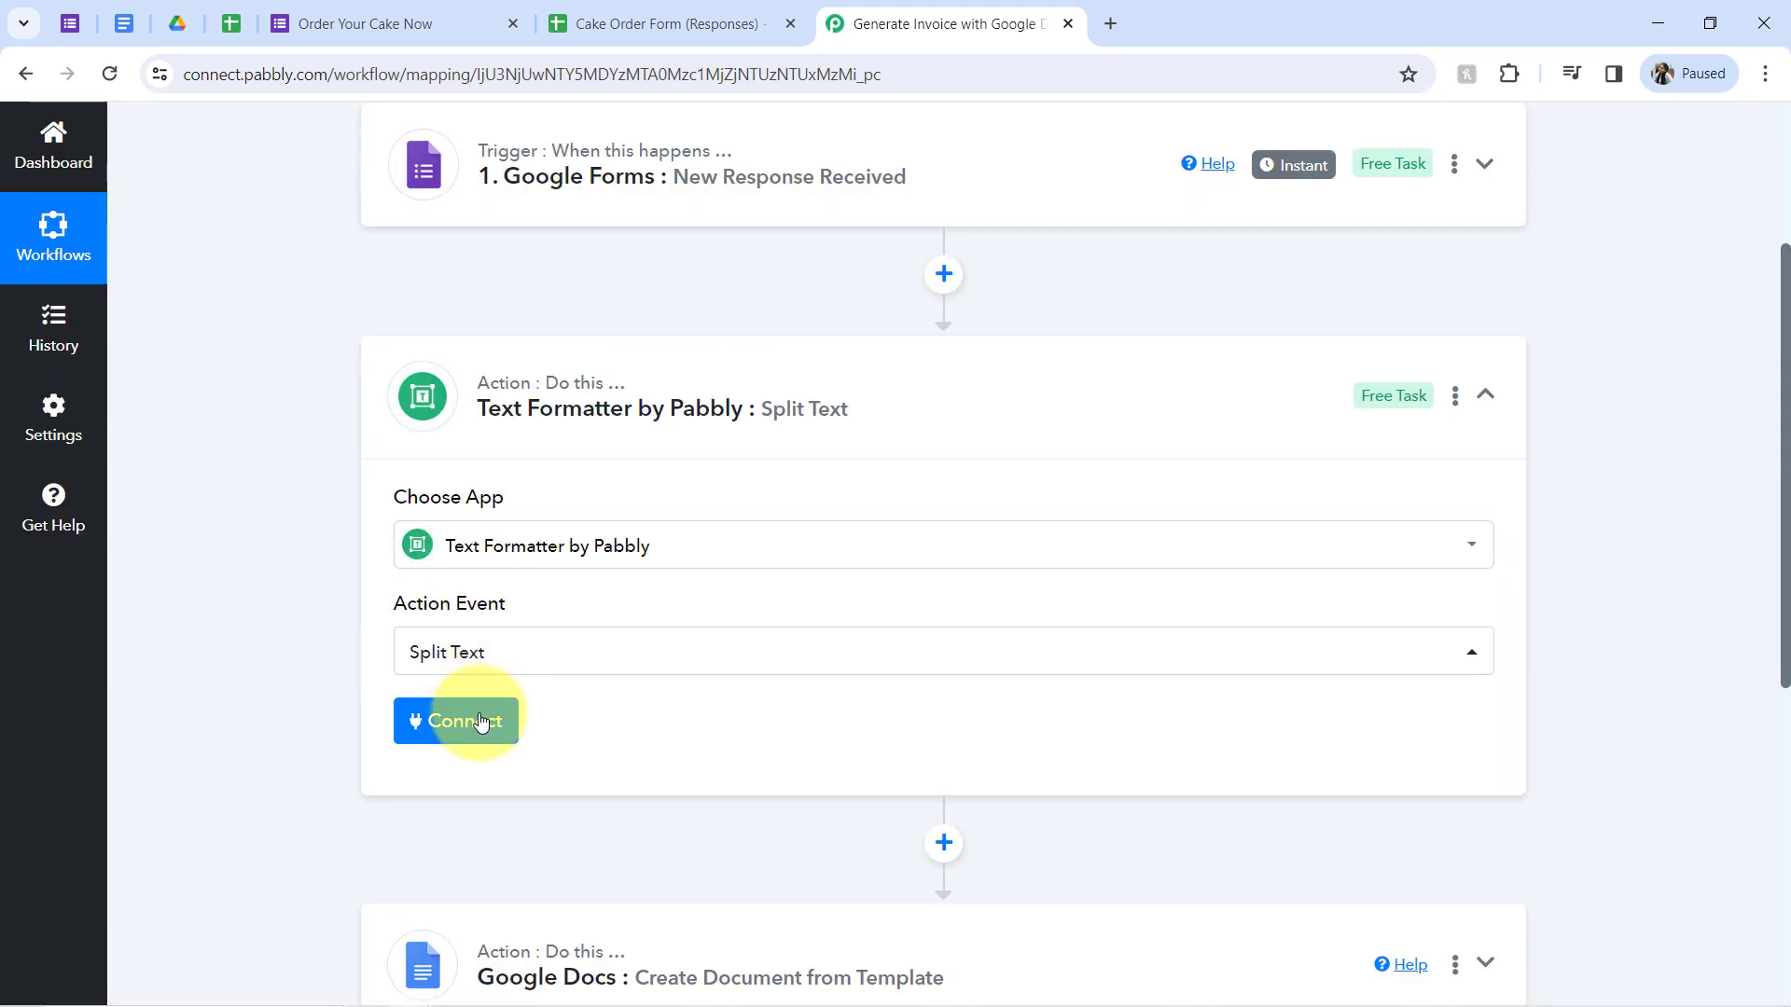
click(462, 722)
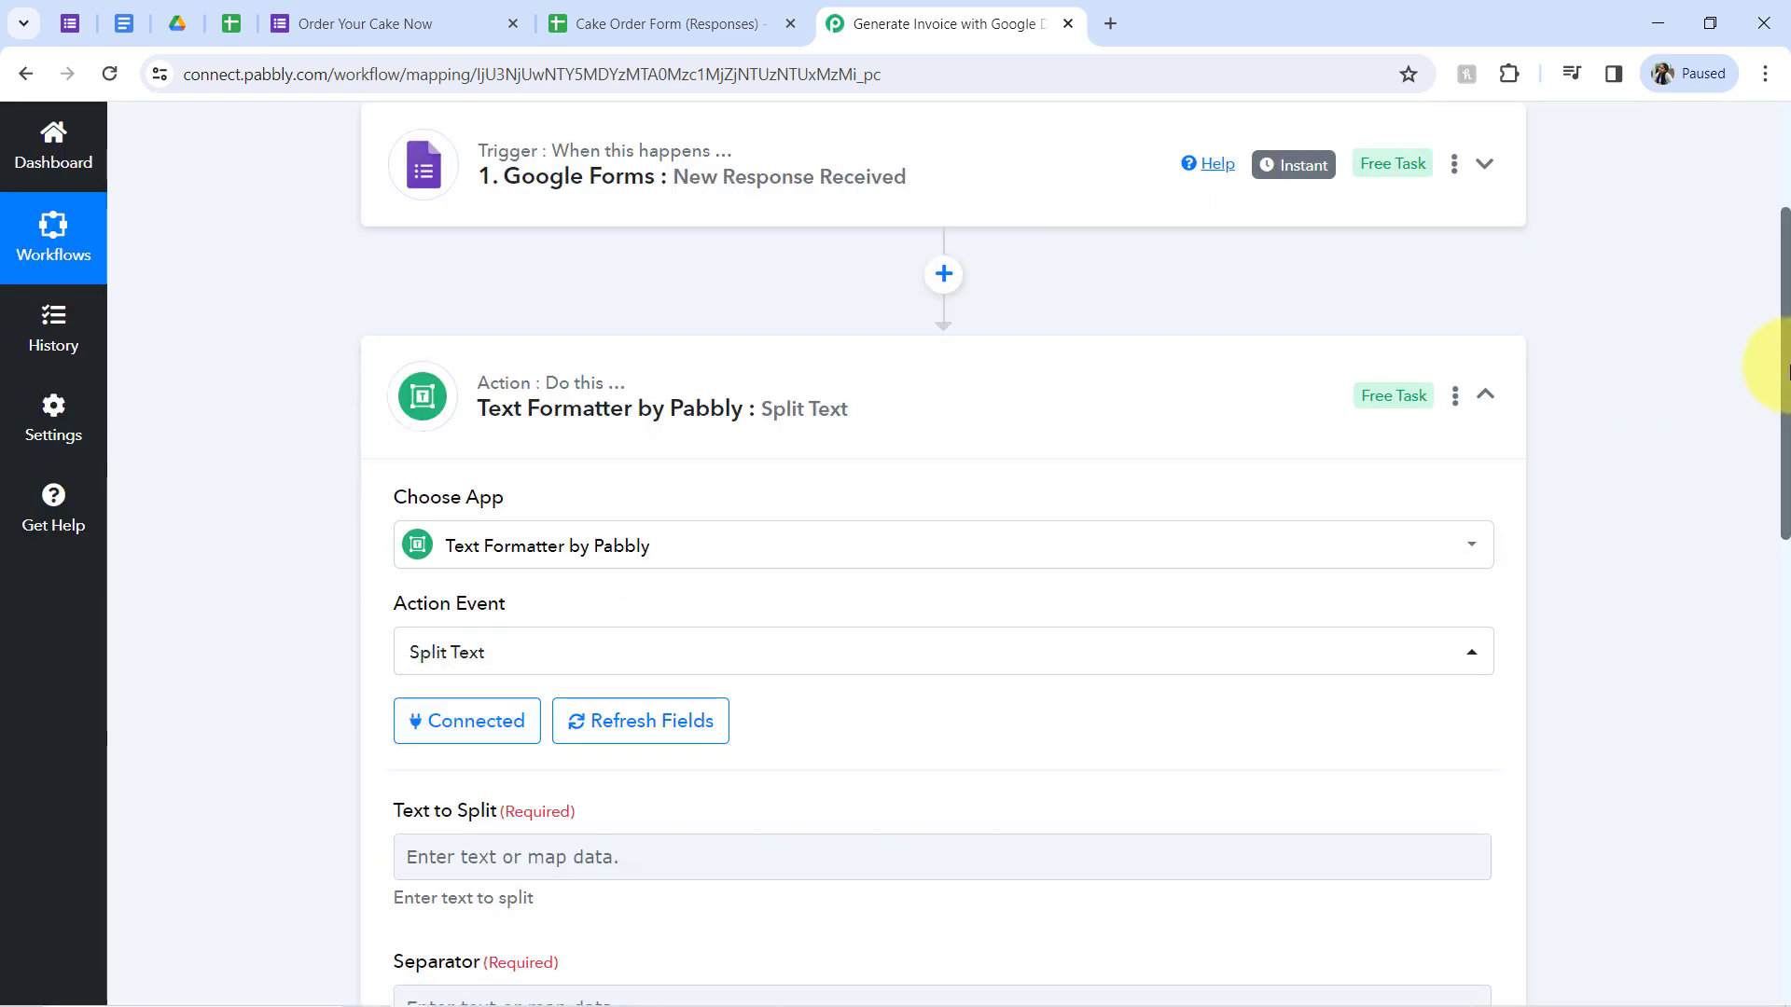
Step: Map the Split Text action's Text to Split field to the Timestamp from the Google Forms response
scroll(1767, 383, down, 3)
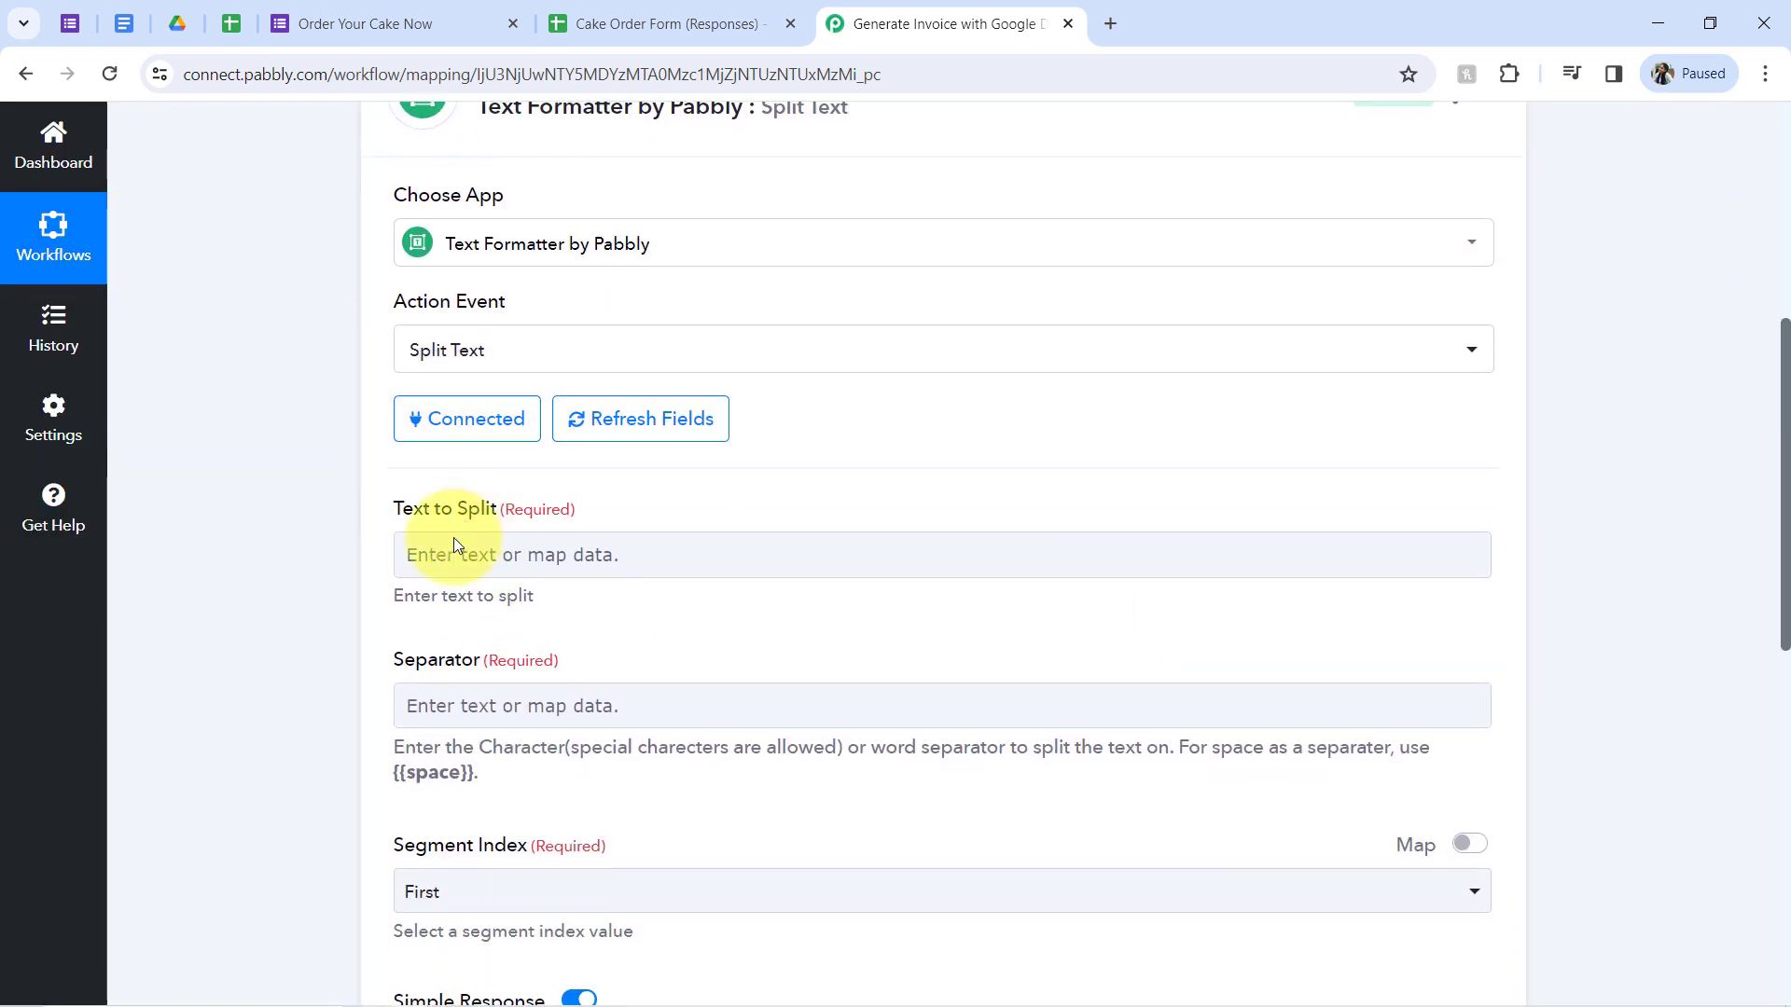
click(454, 543)
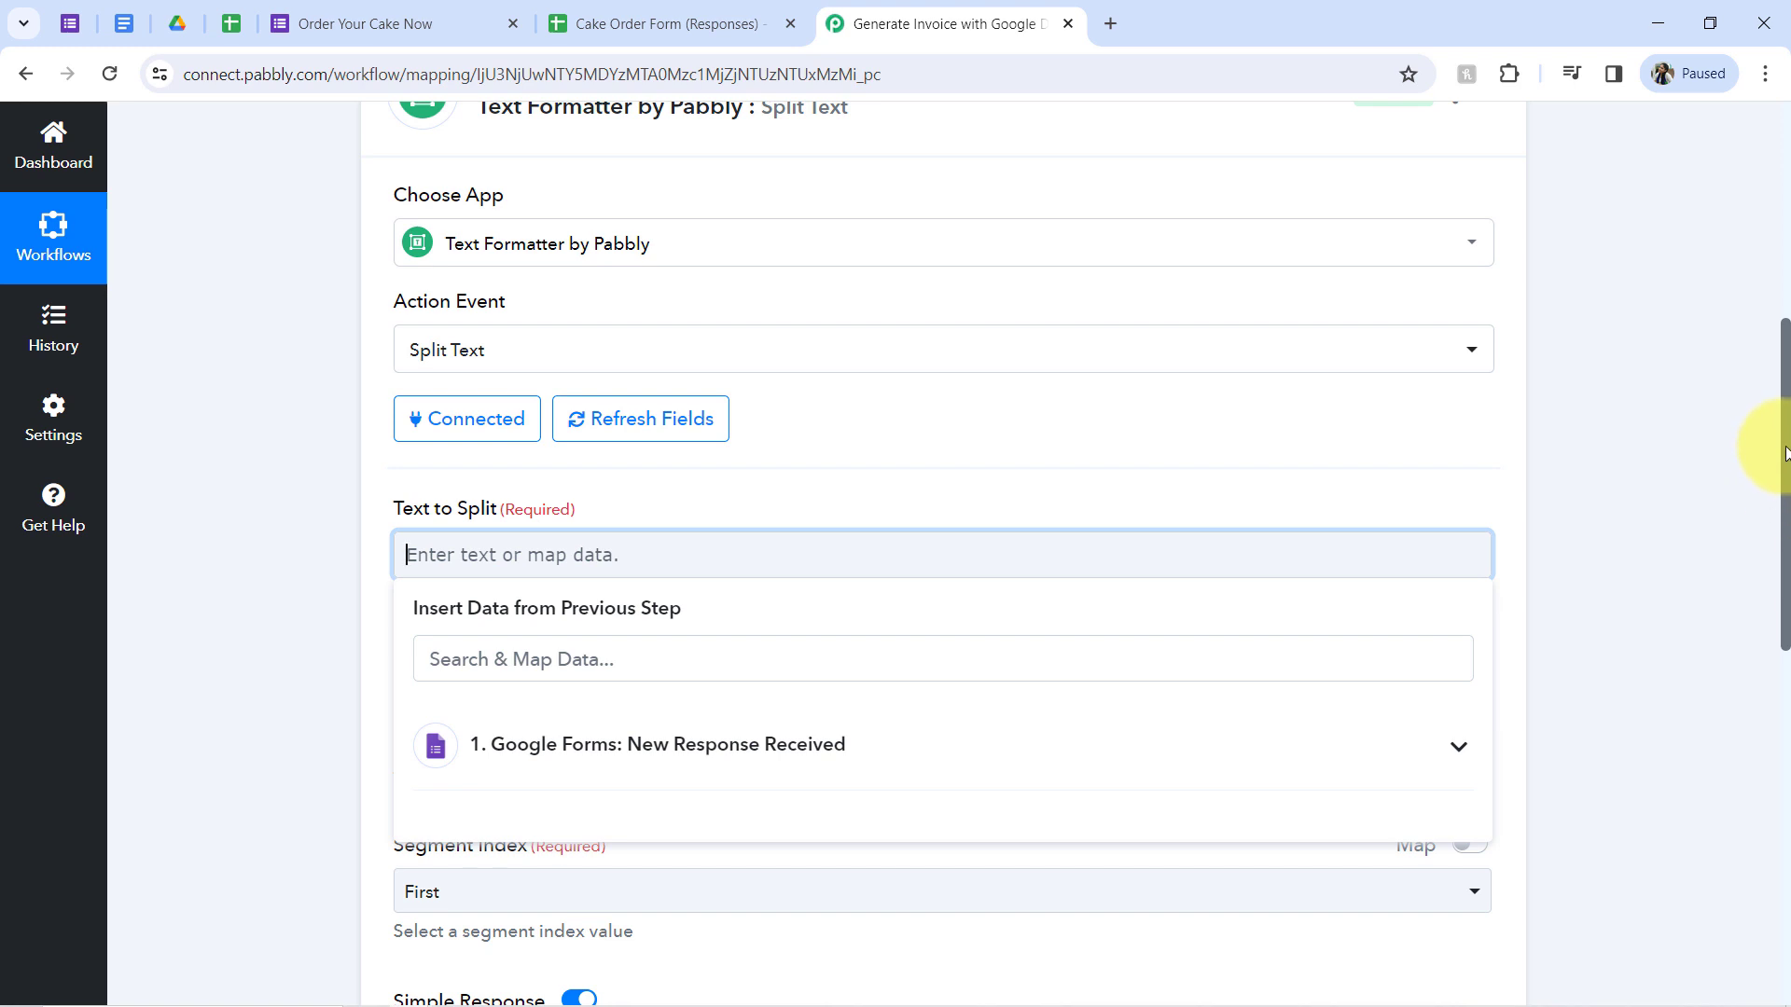
scroll(1771, 475, down, 1)
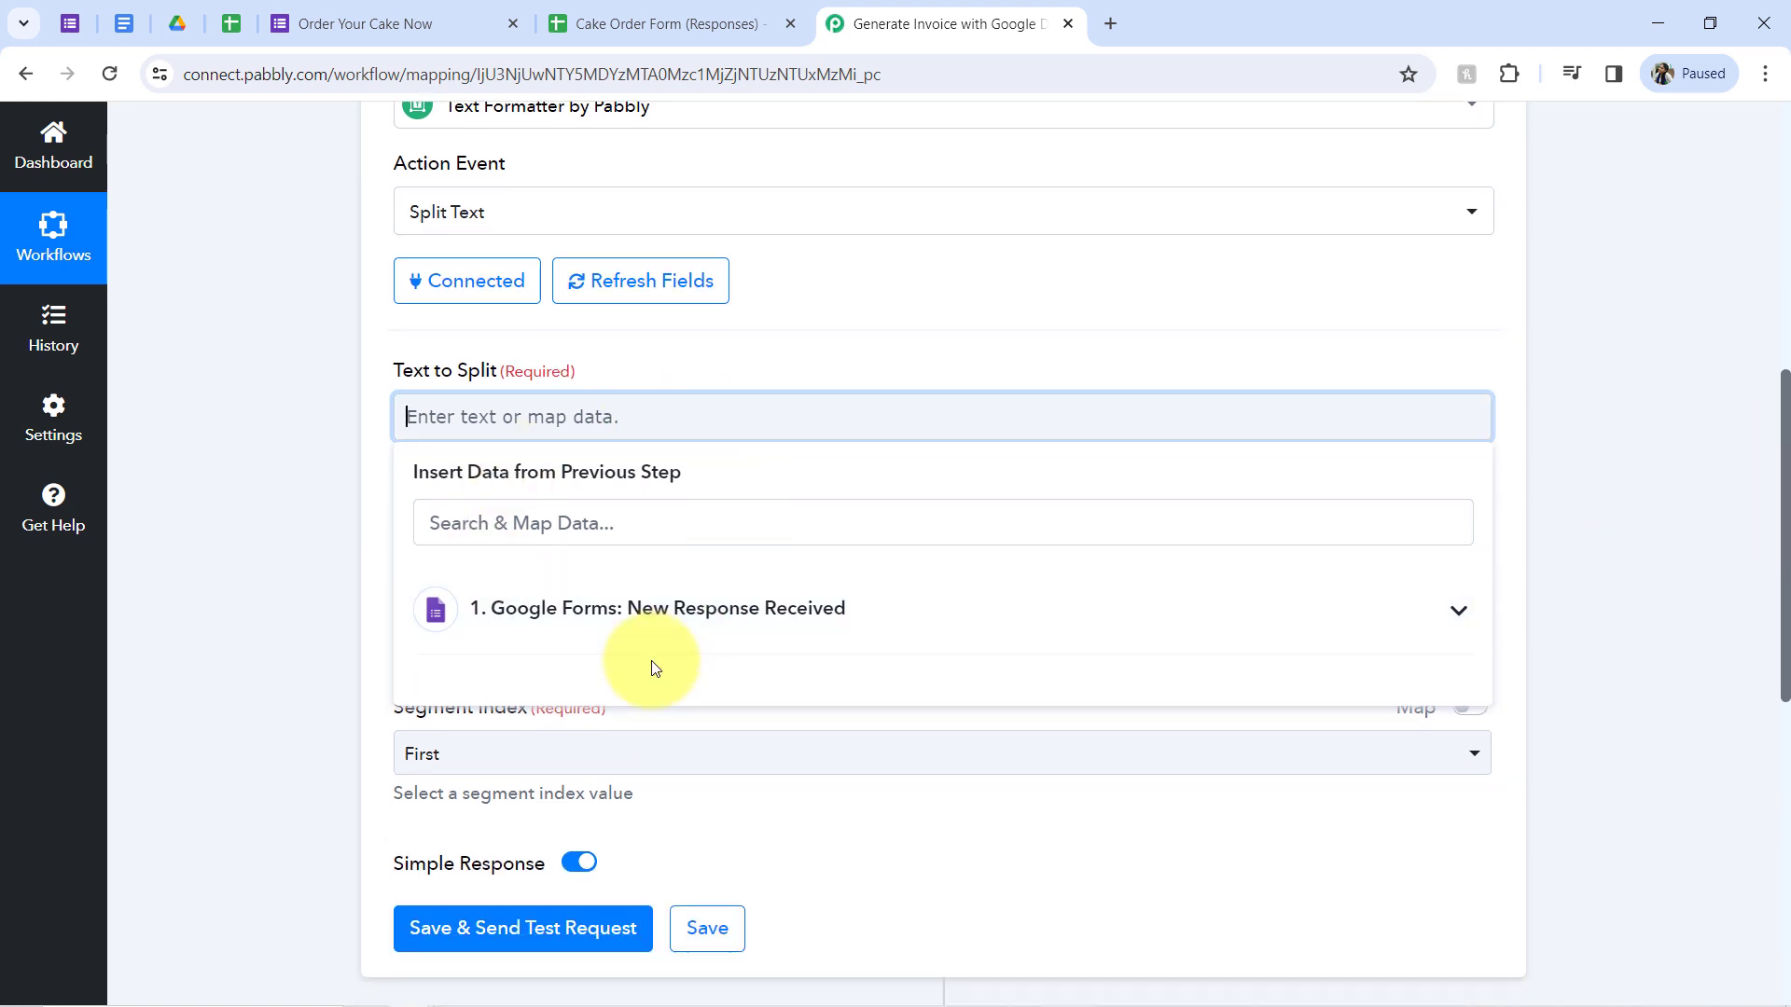
click(598, 606)
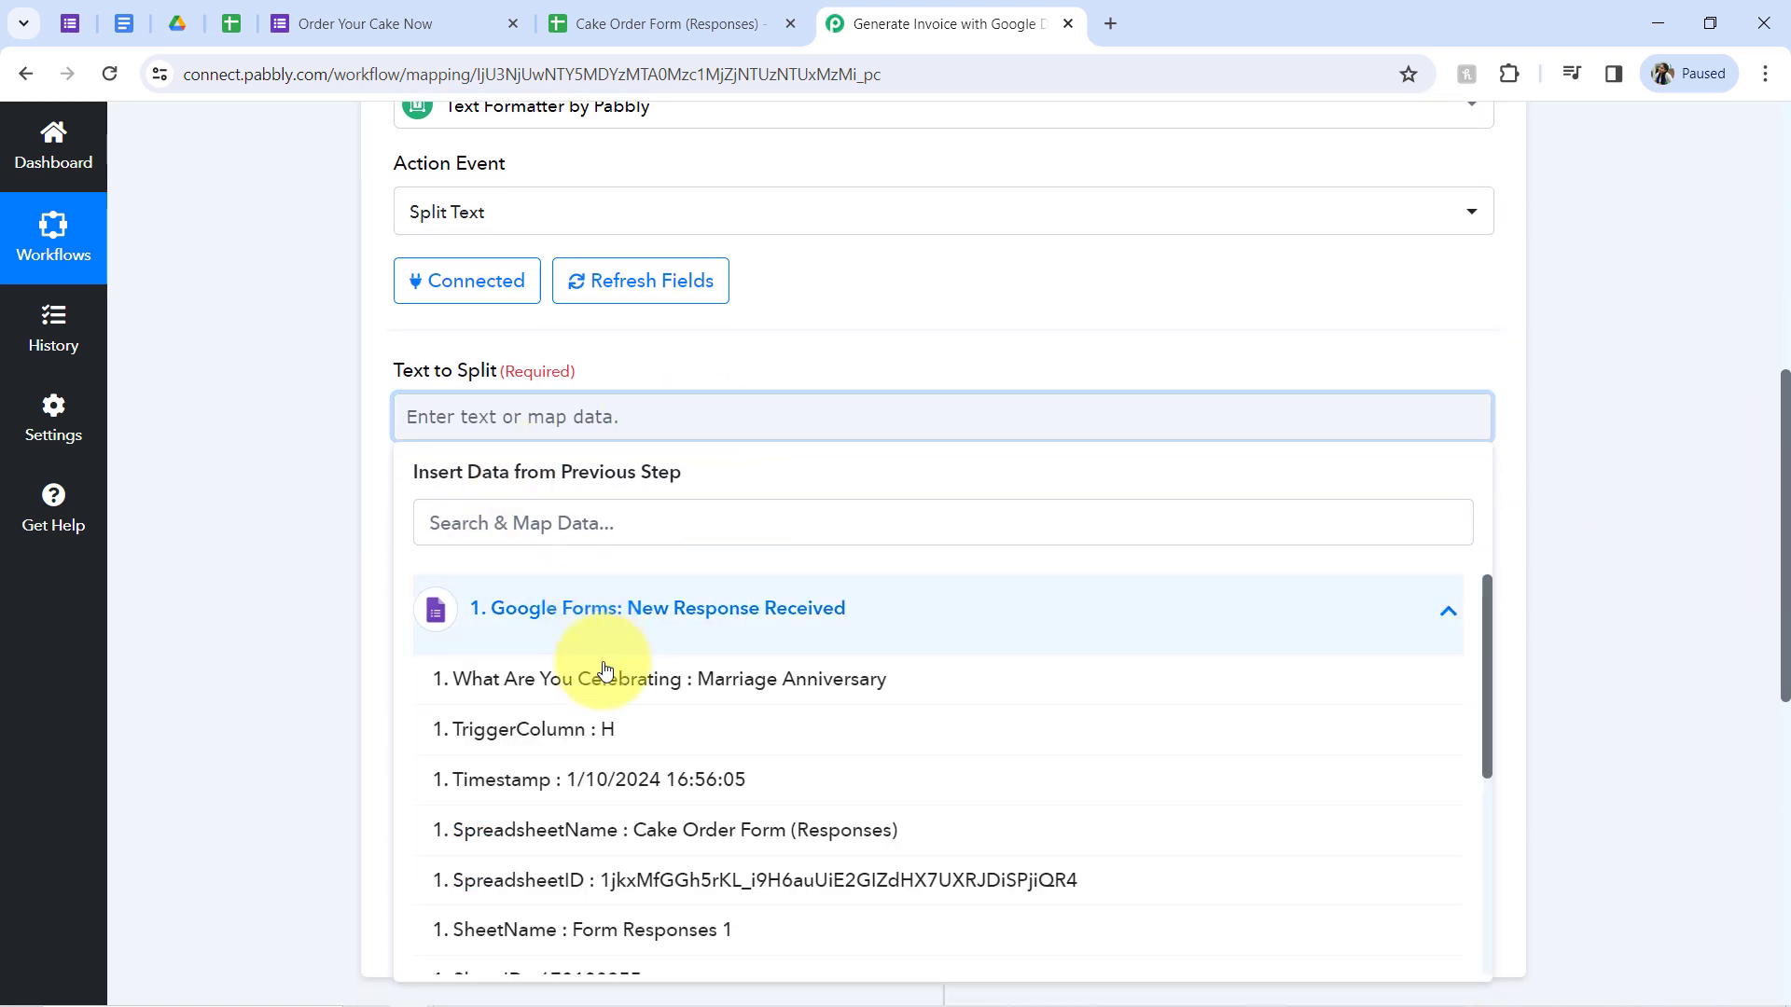
click(580, 779)
click(270, 523)
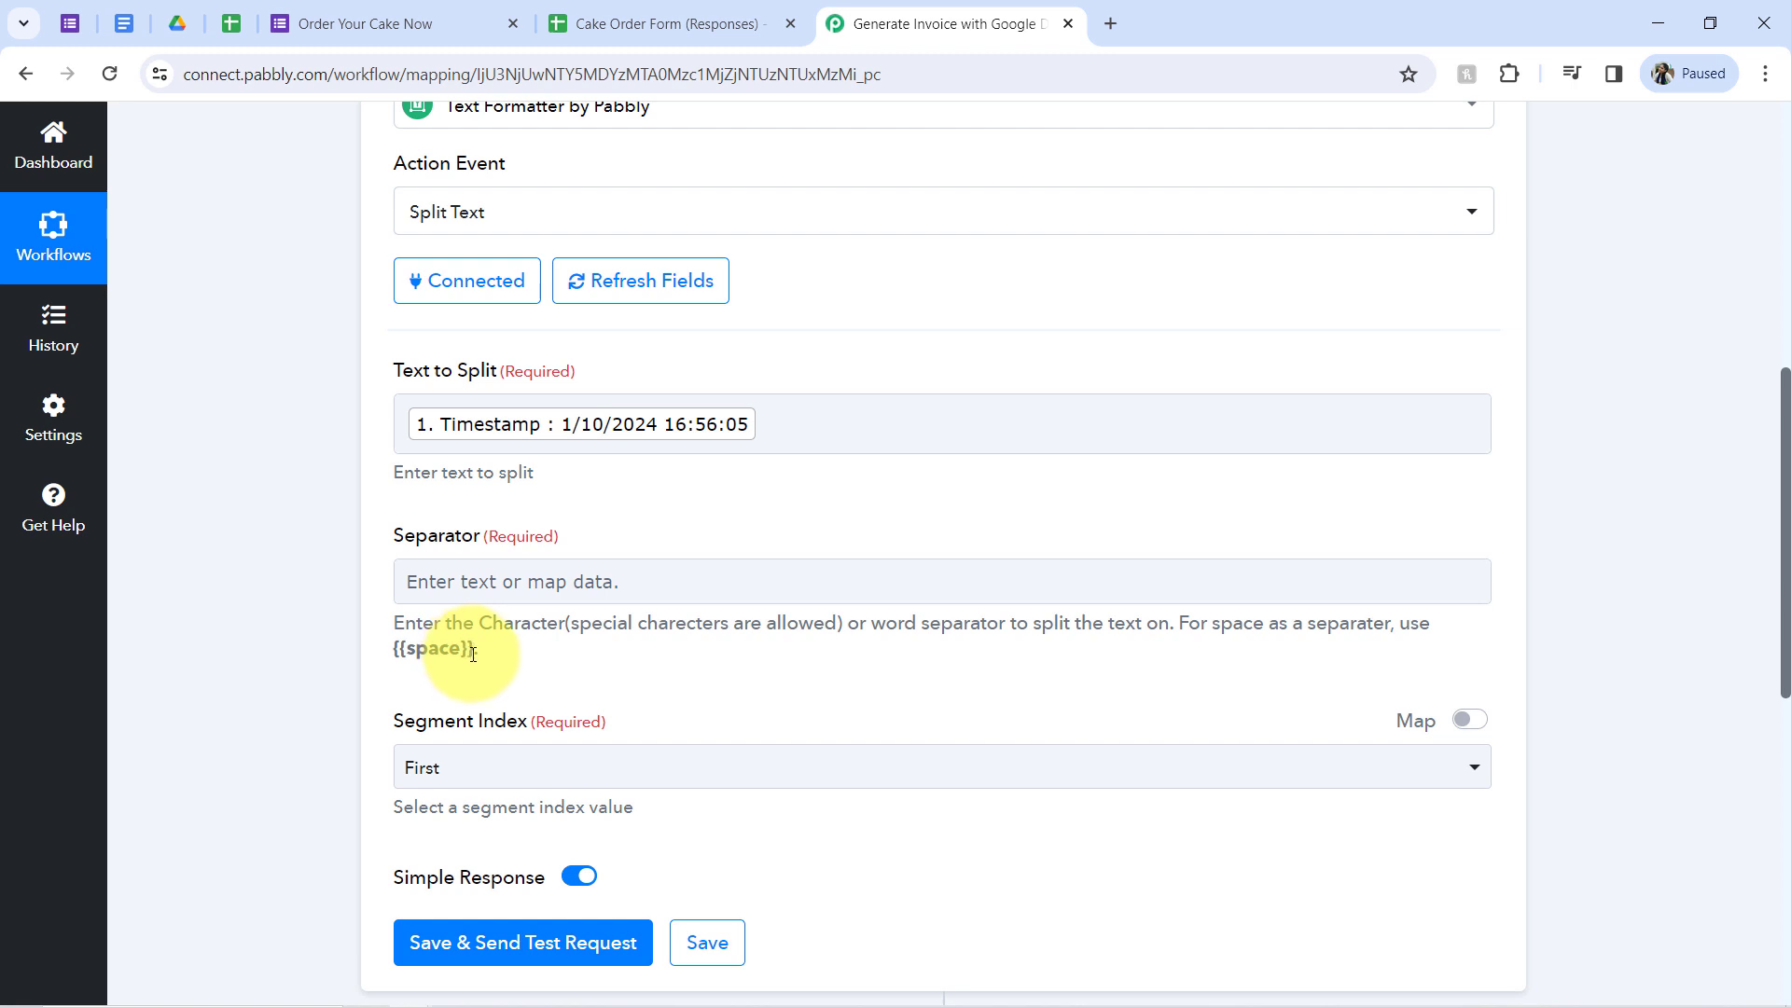
Step: Set the Split Text action's separator to {{space}}, copied from the hint below the field
drag(448, 653, 392, 663)
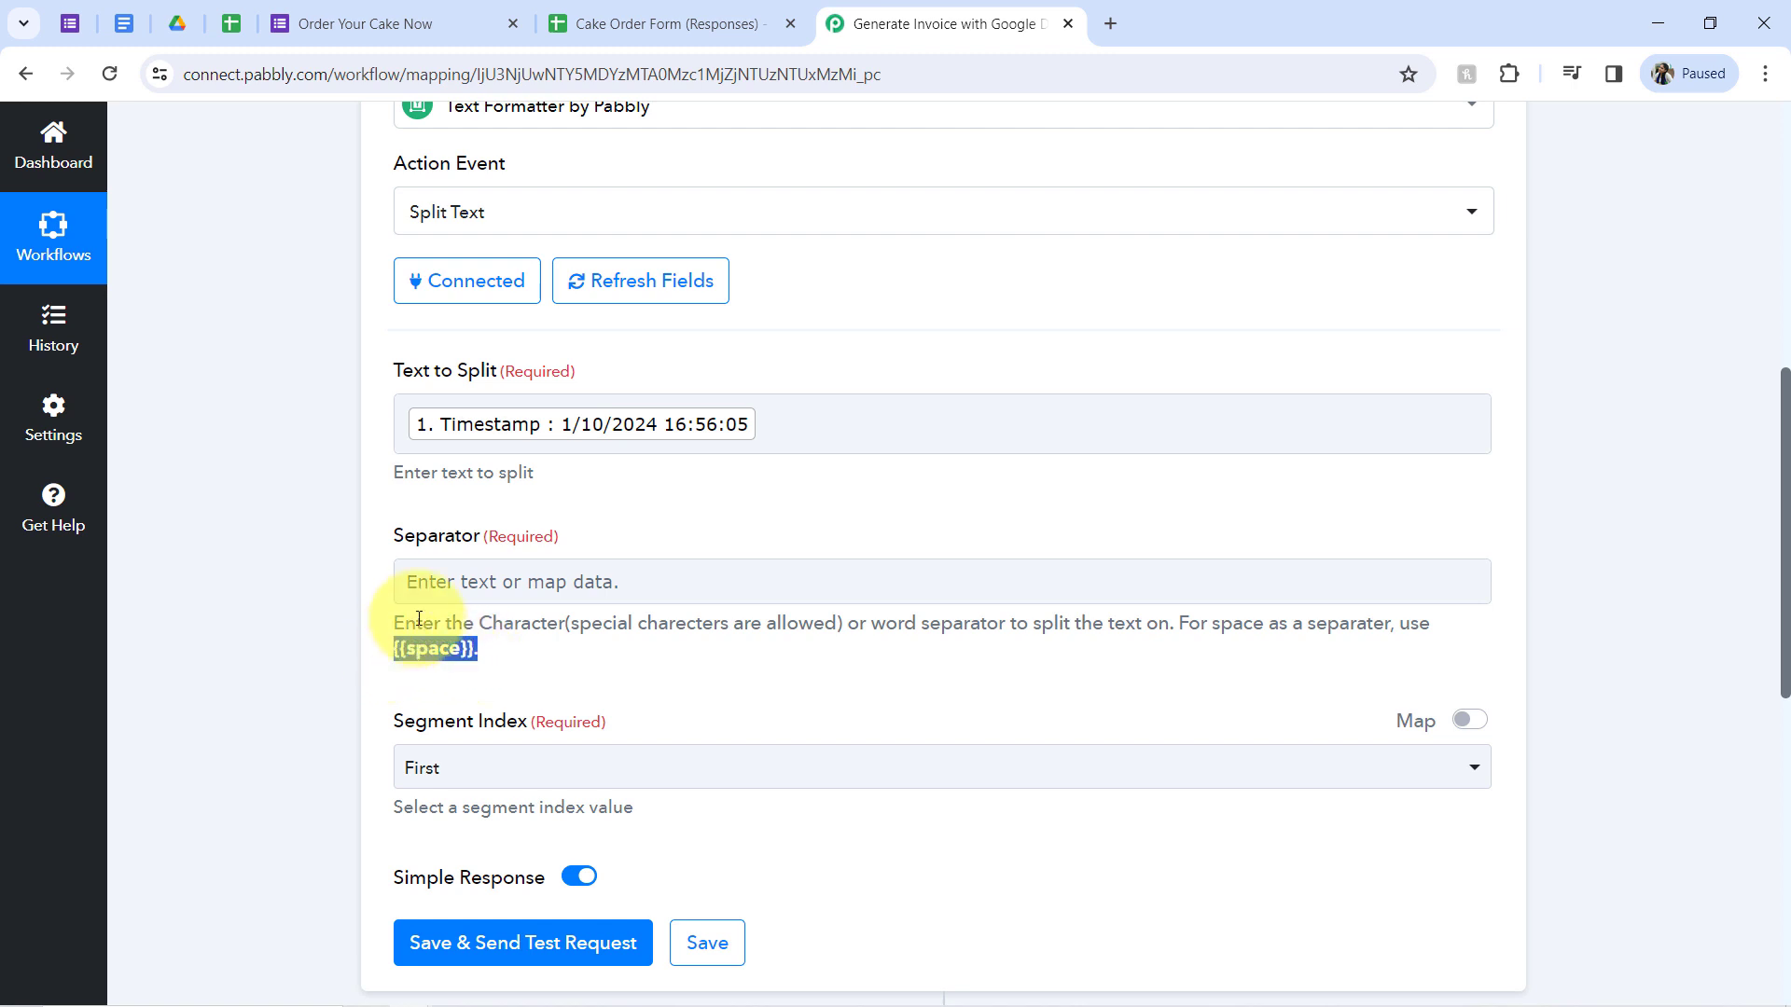
key(ctrl+c)
click(418, 581)
key(ctrl+v)
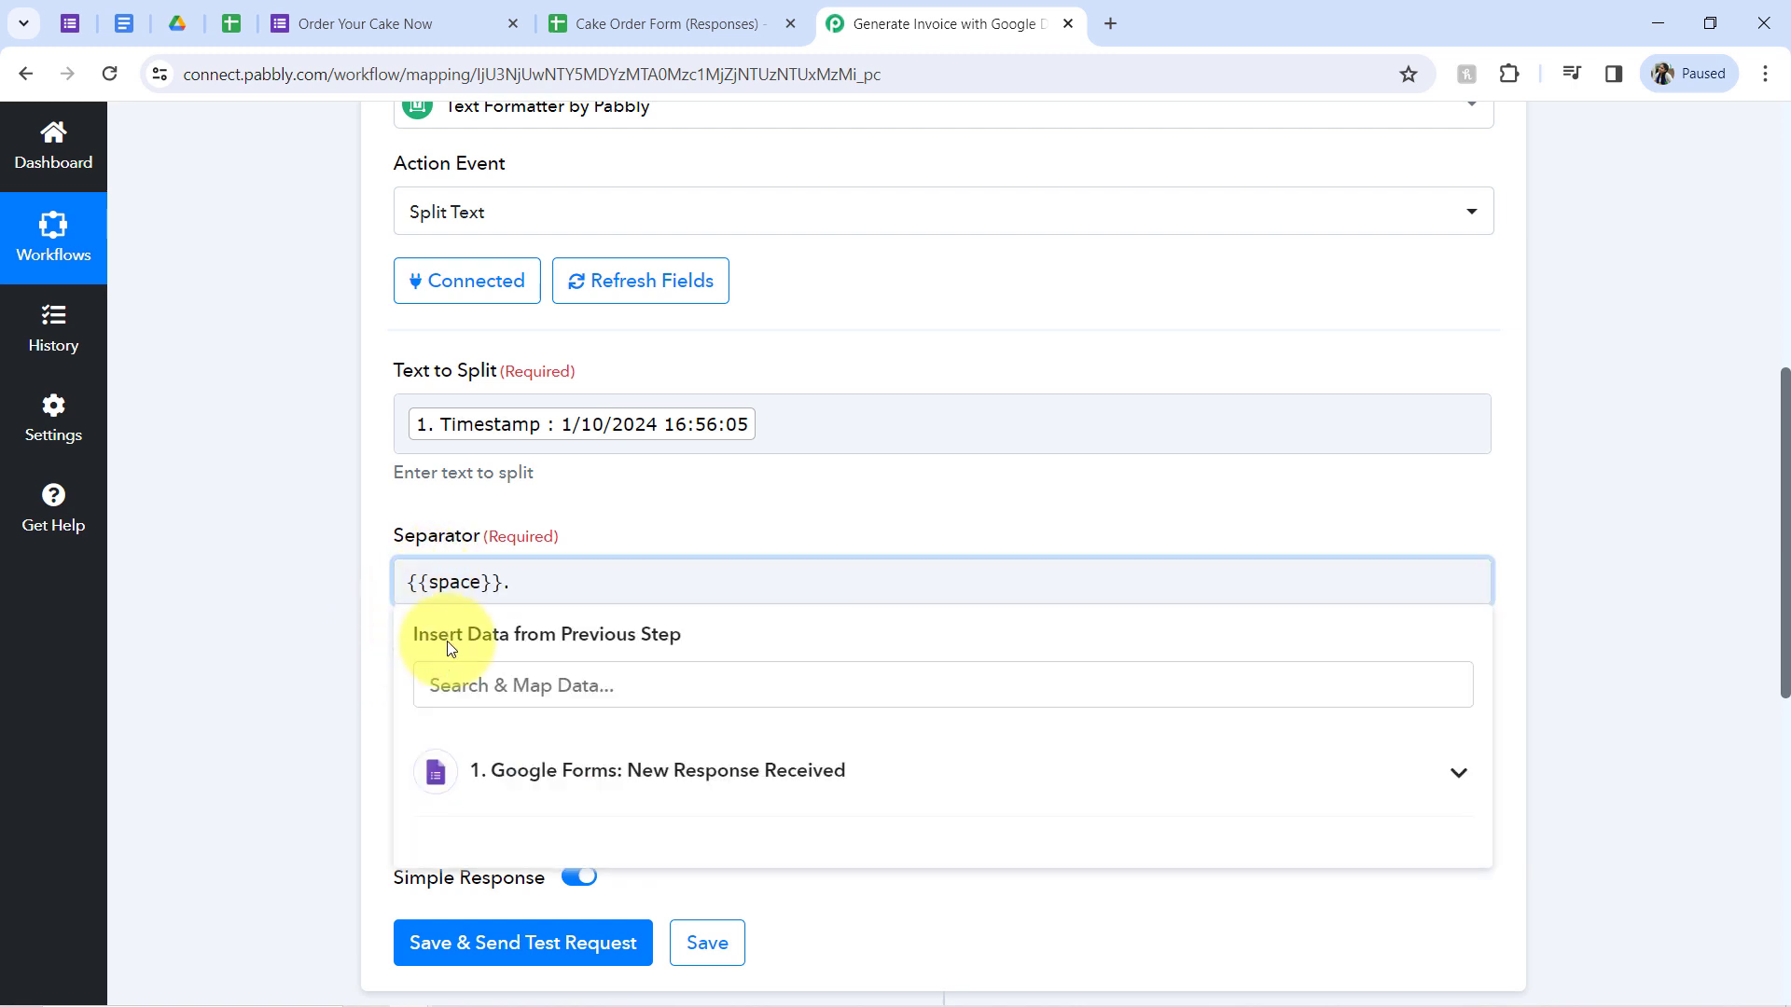
click(343, 720)
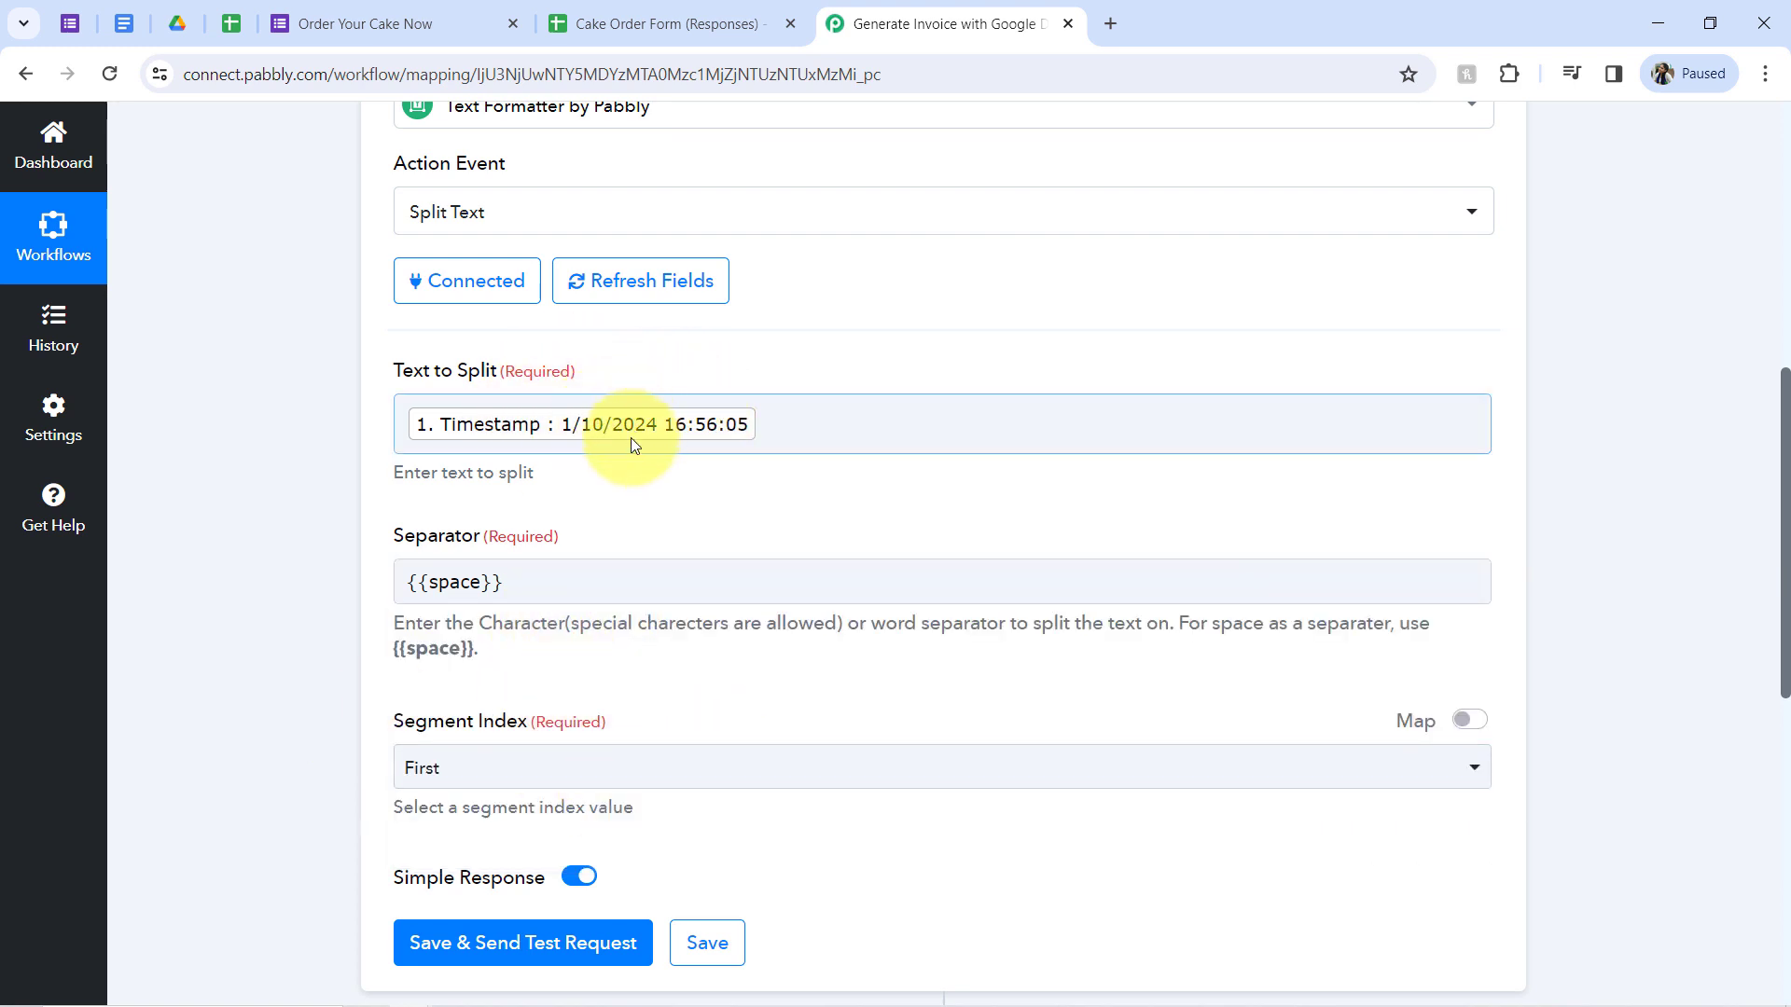
Step: Keep the segment index at First, save the Split Text action with a test request and check the returned Result
click(485, 778)
click(482, 776)
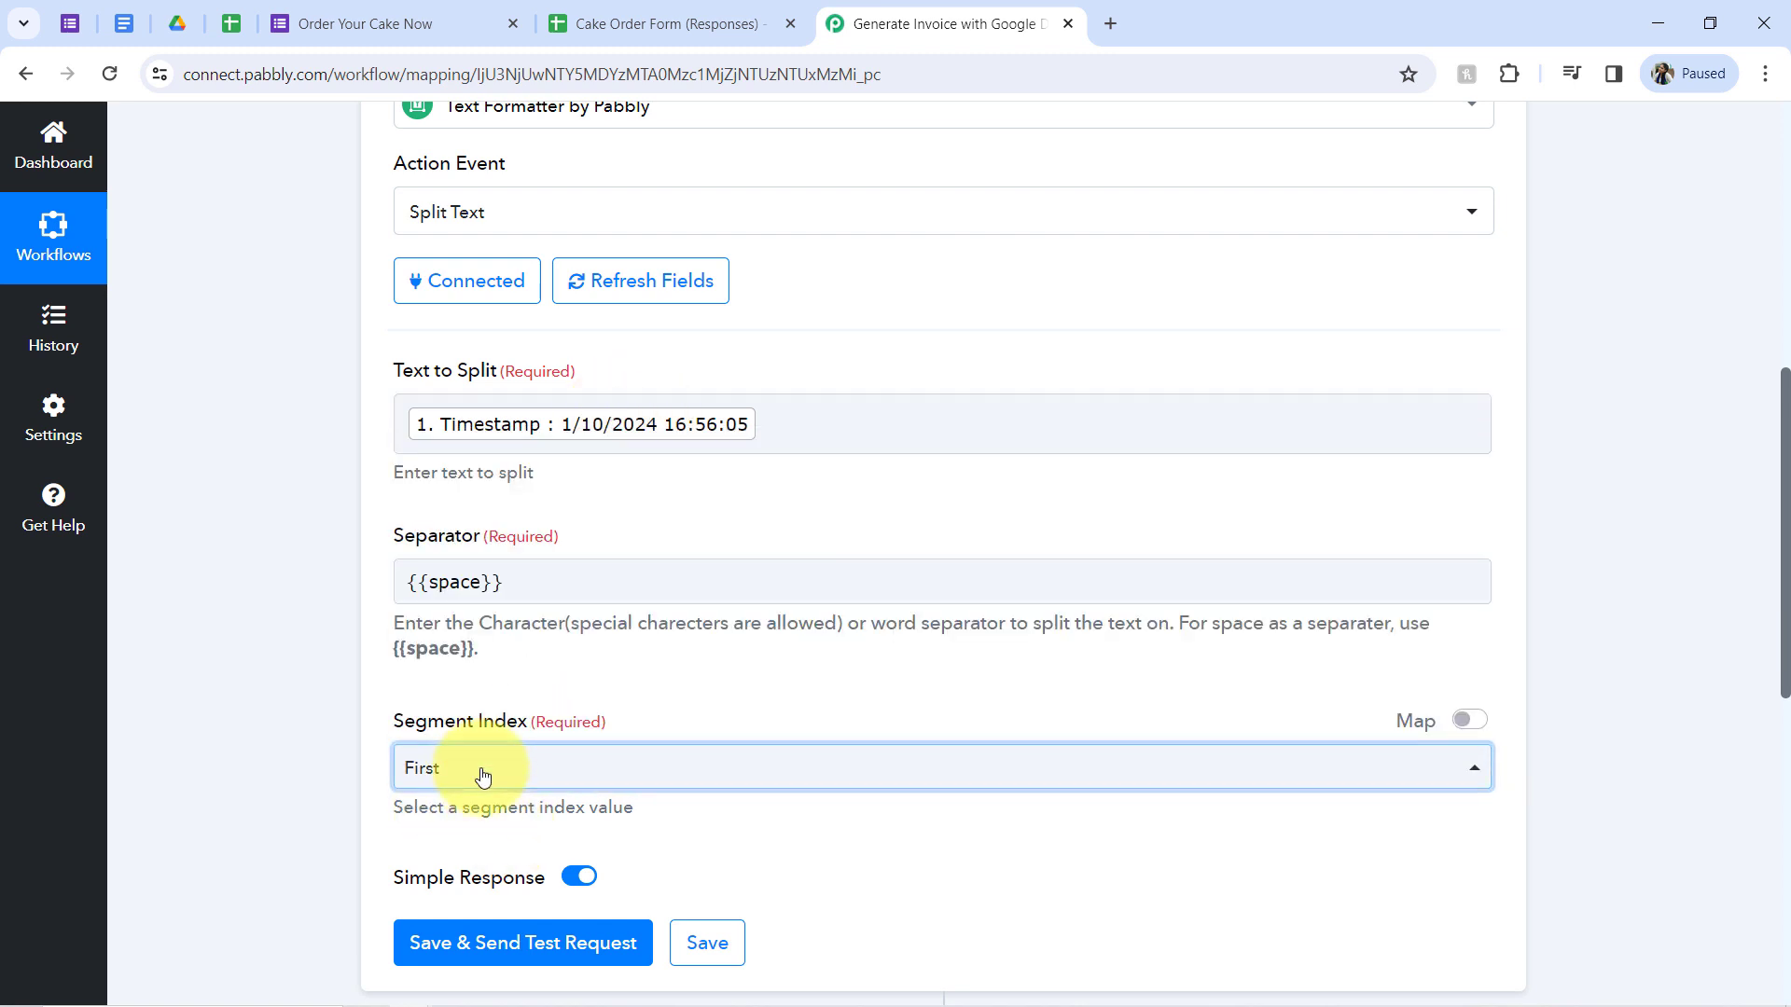
click(493, 933)
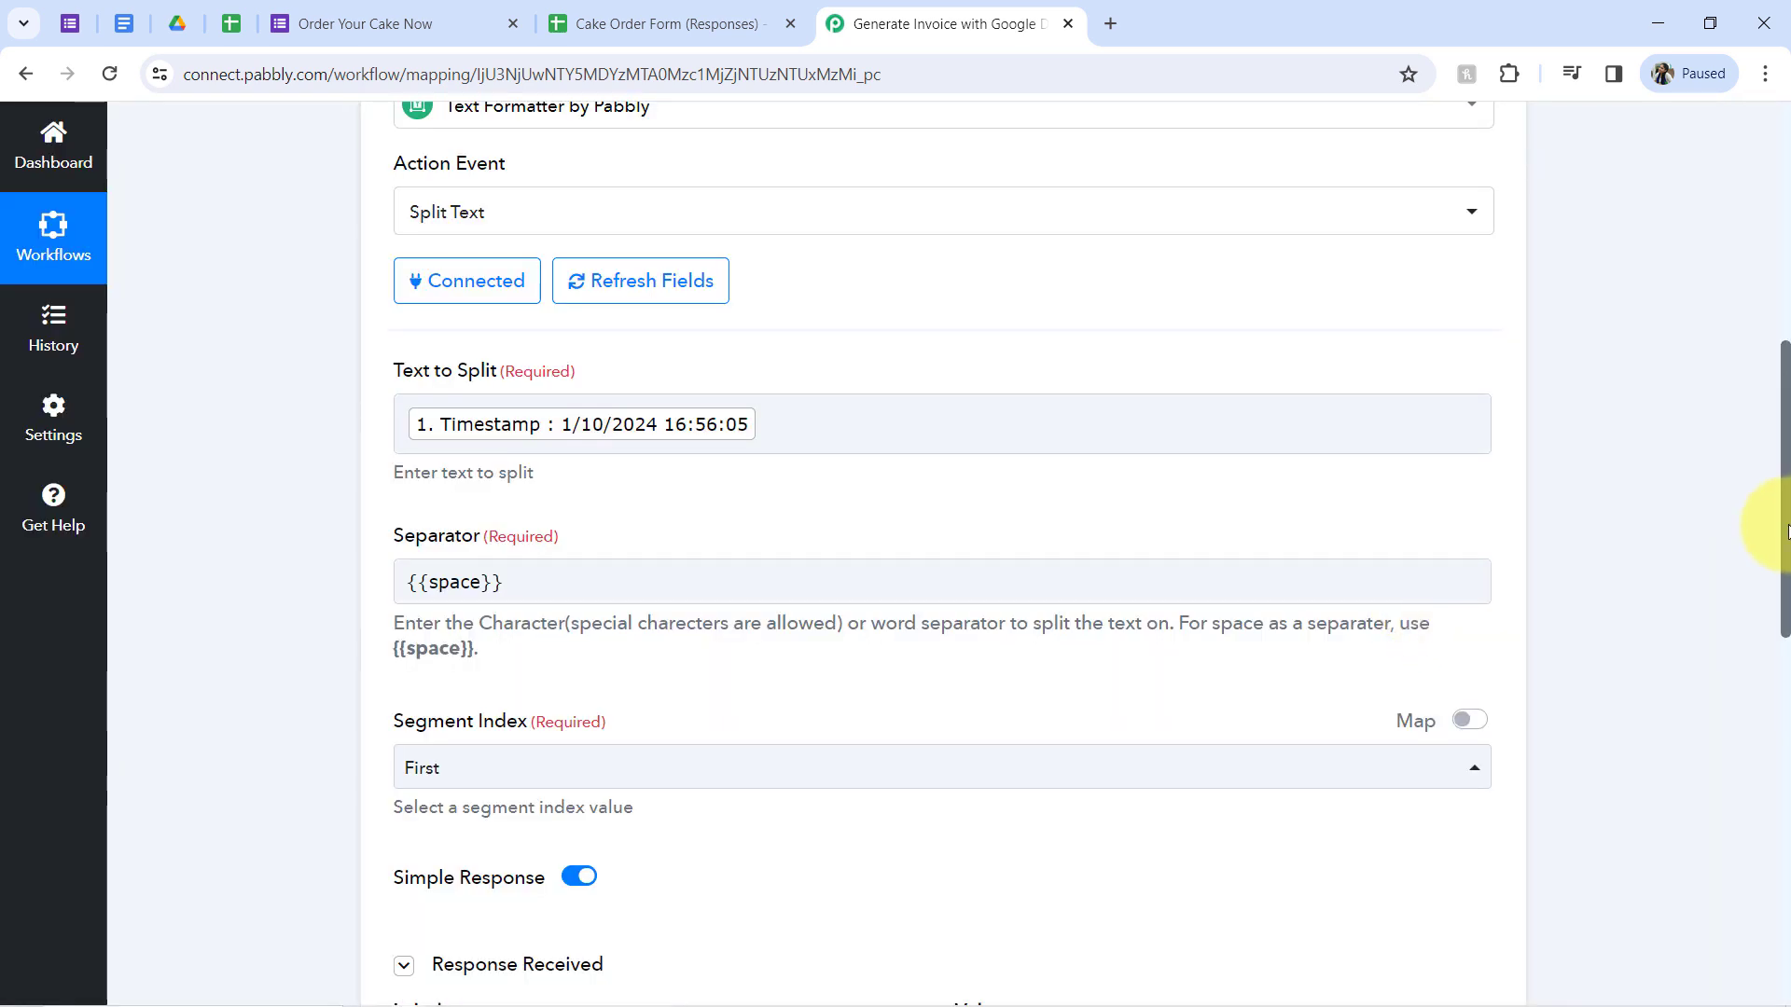
drag(1786, 532, 1786, 704)
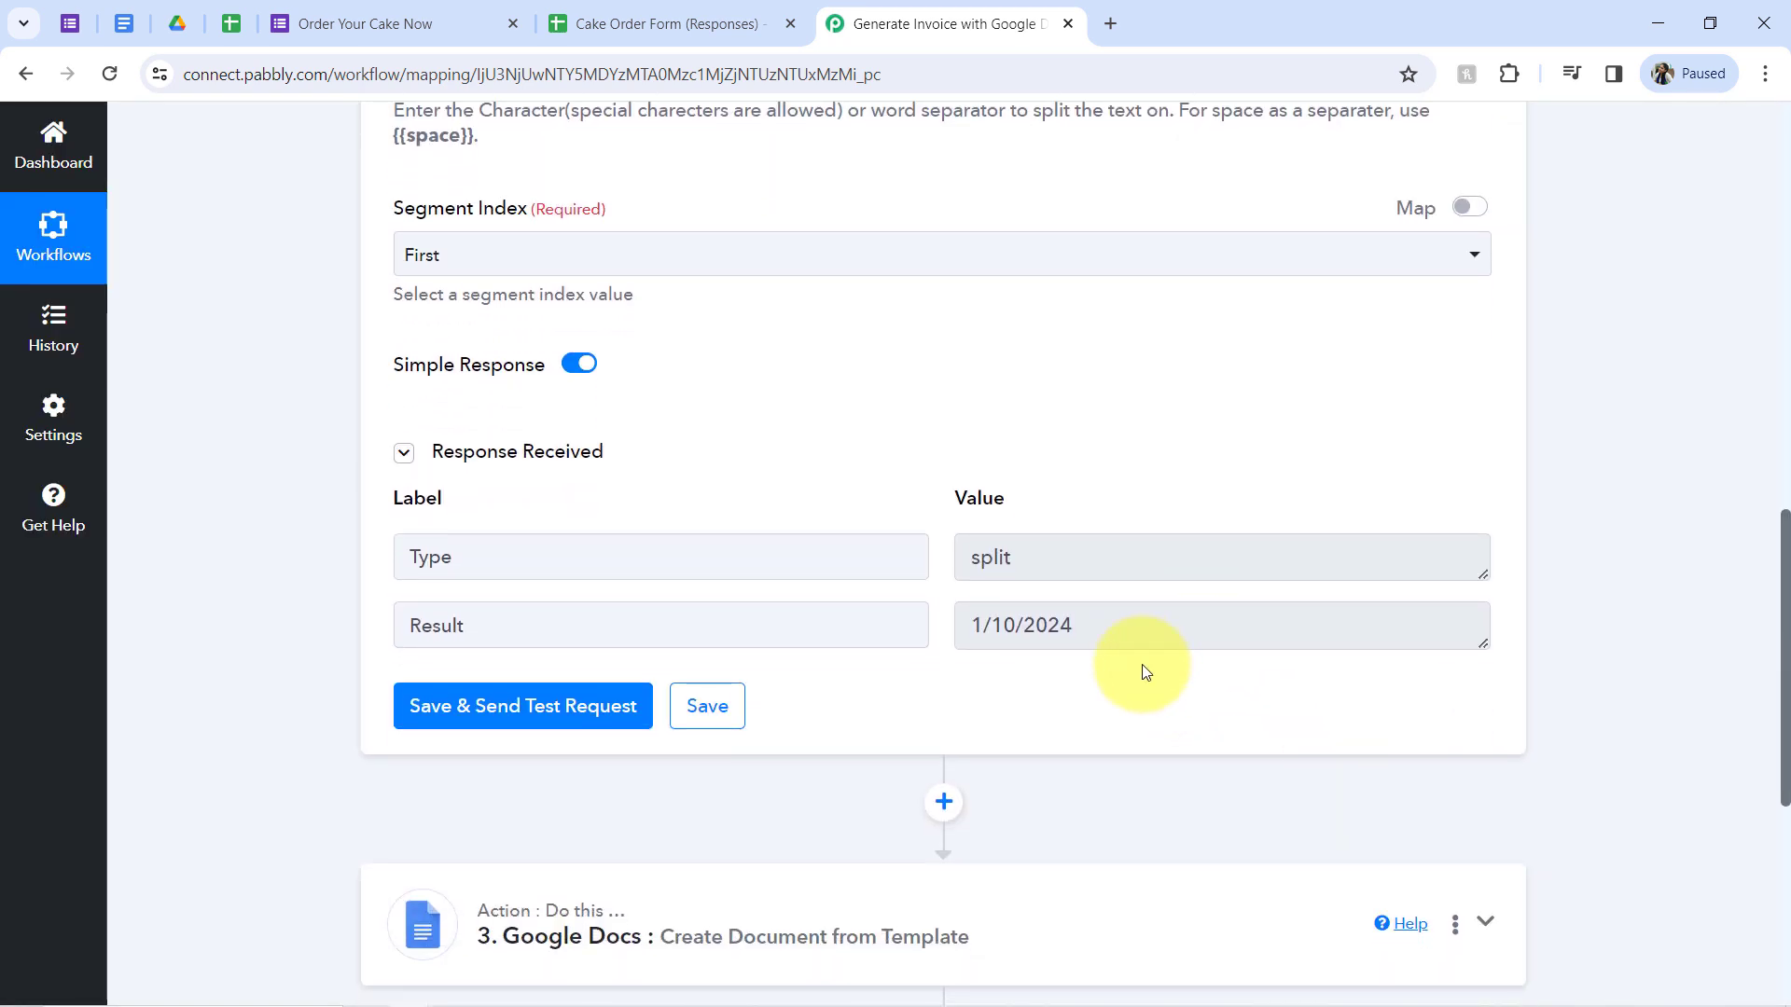
drag(1061, 627, 979, 640)
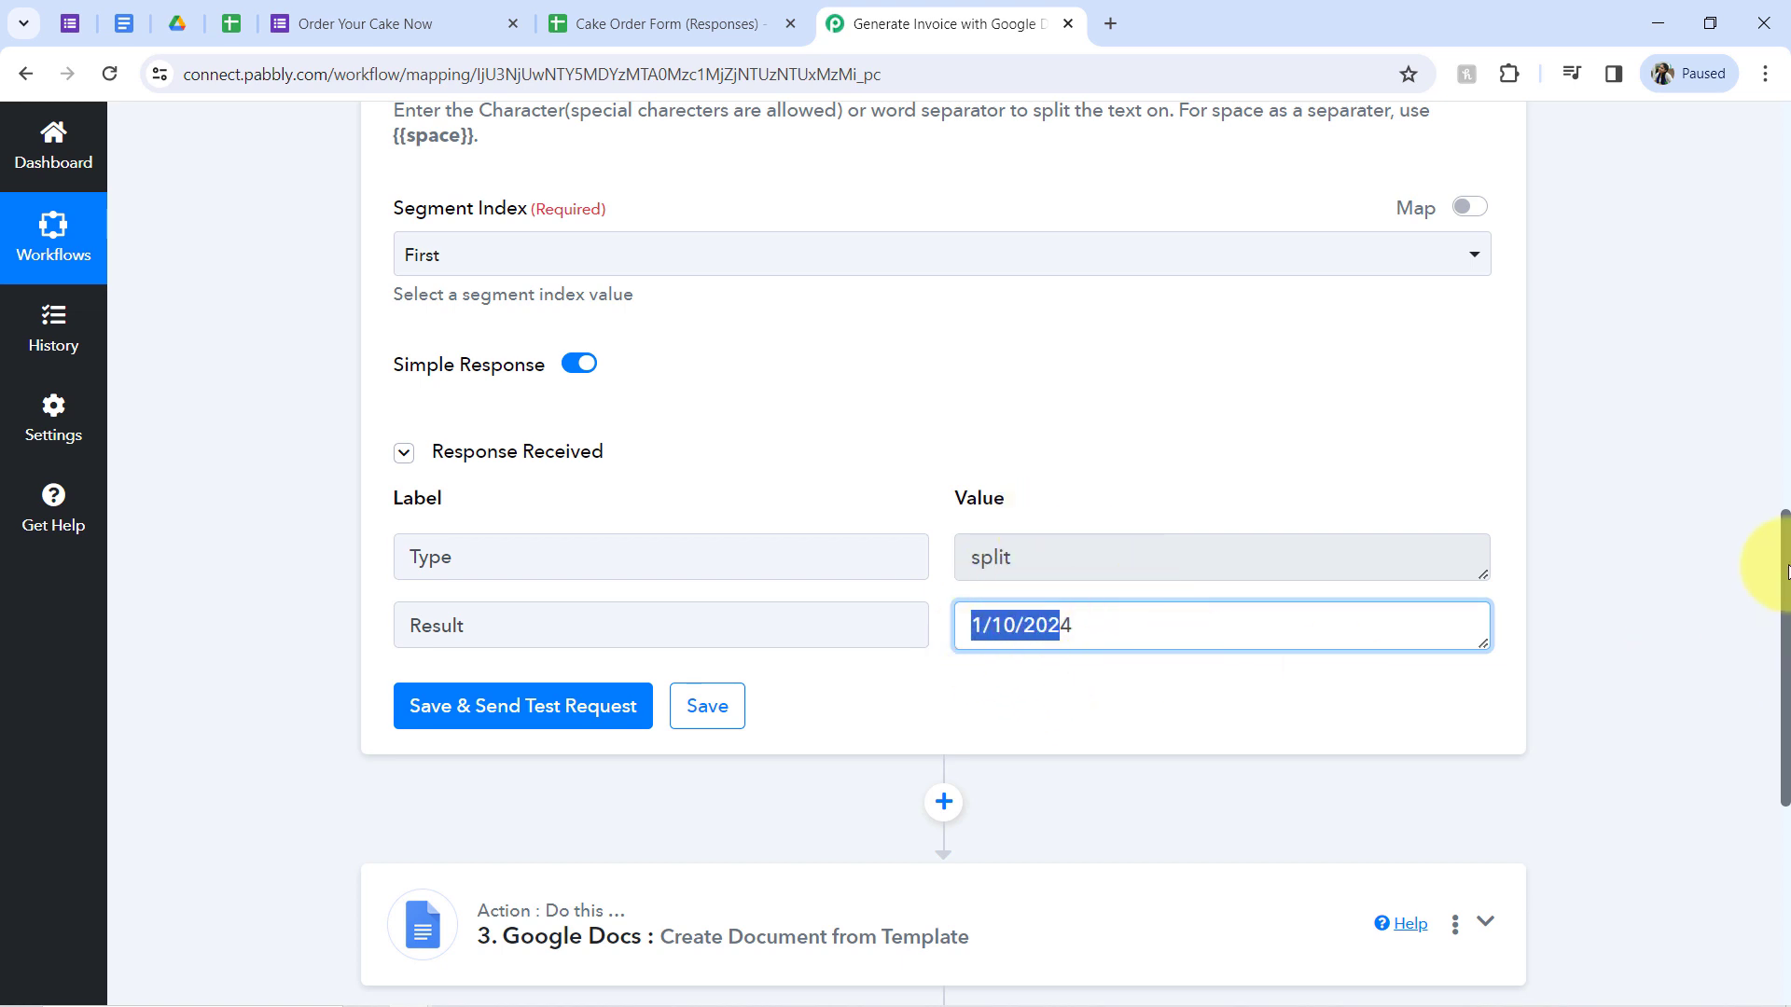
Step: Map the Invoice Date field of the Google Docs action to the Result from the Split Text step
scroll(1786, 570, down, 6)
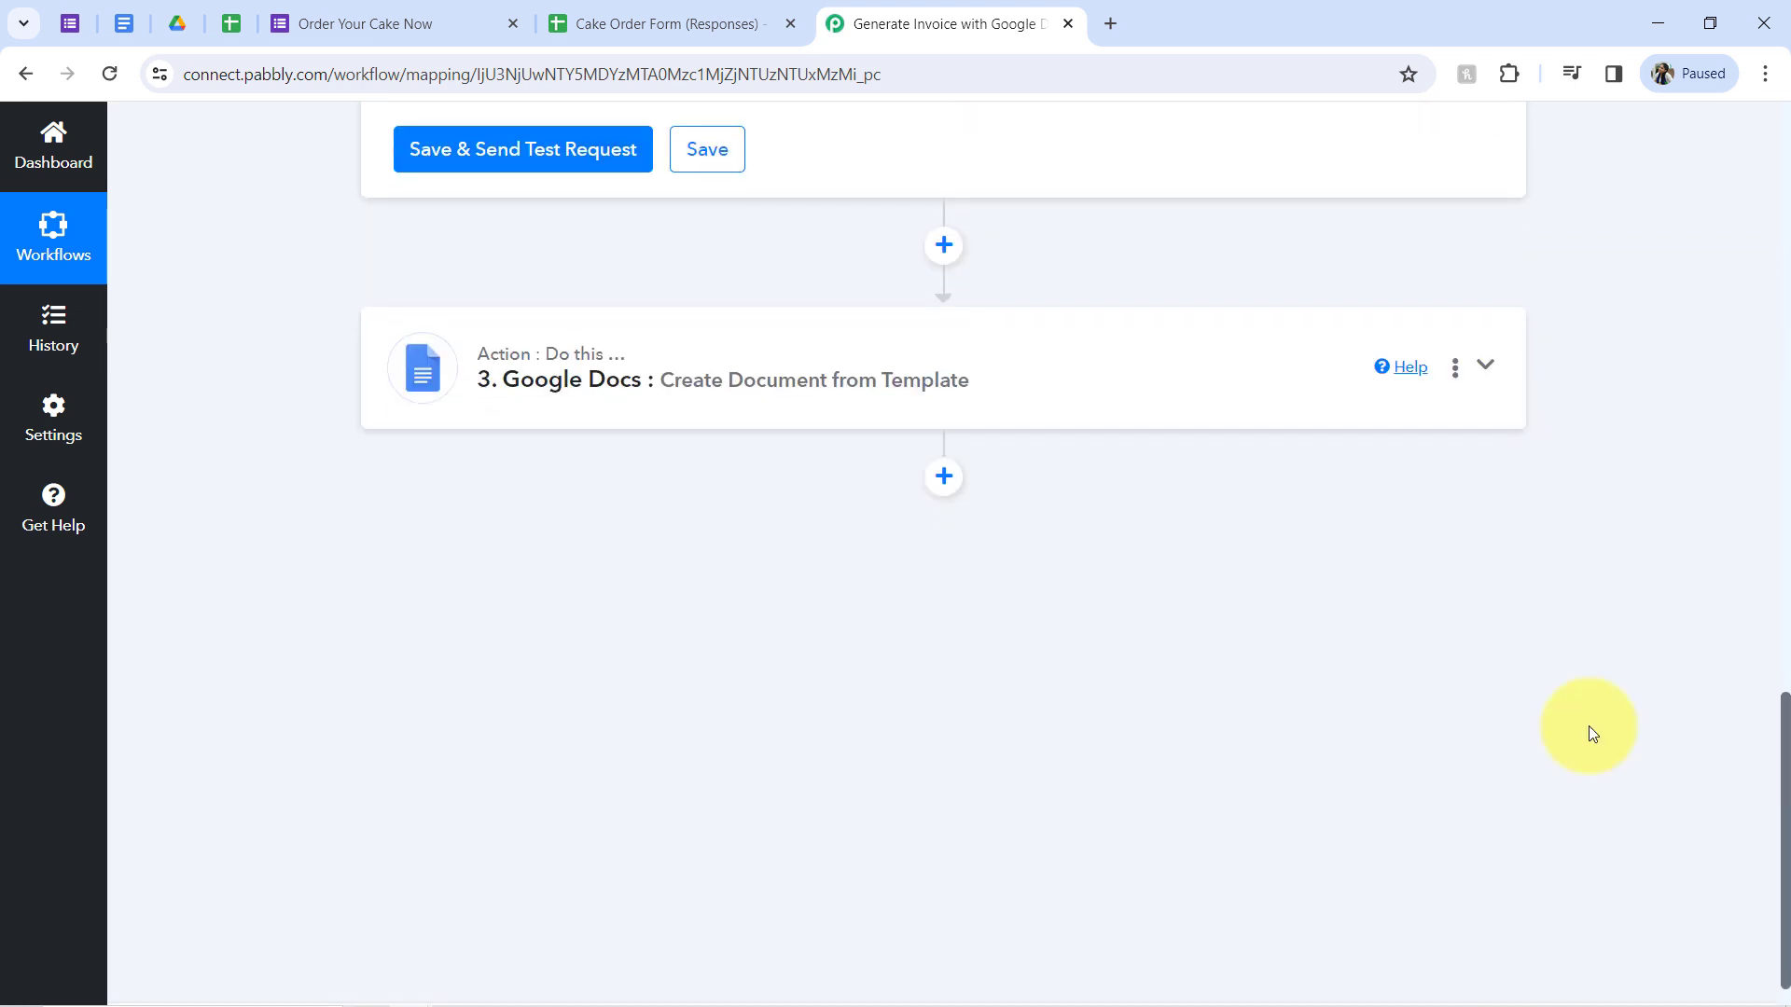
click(501, 413)
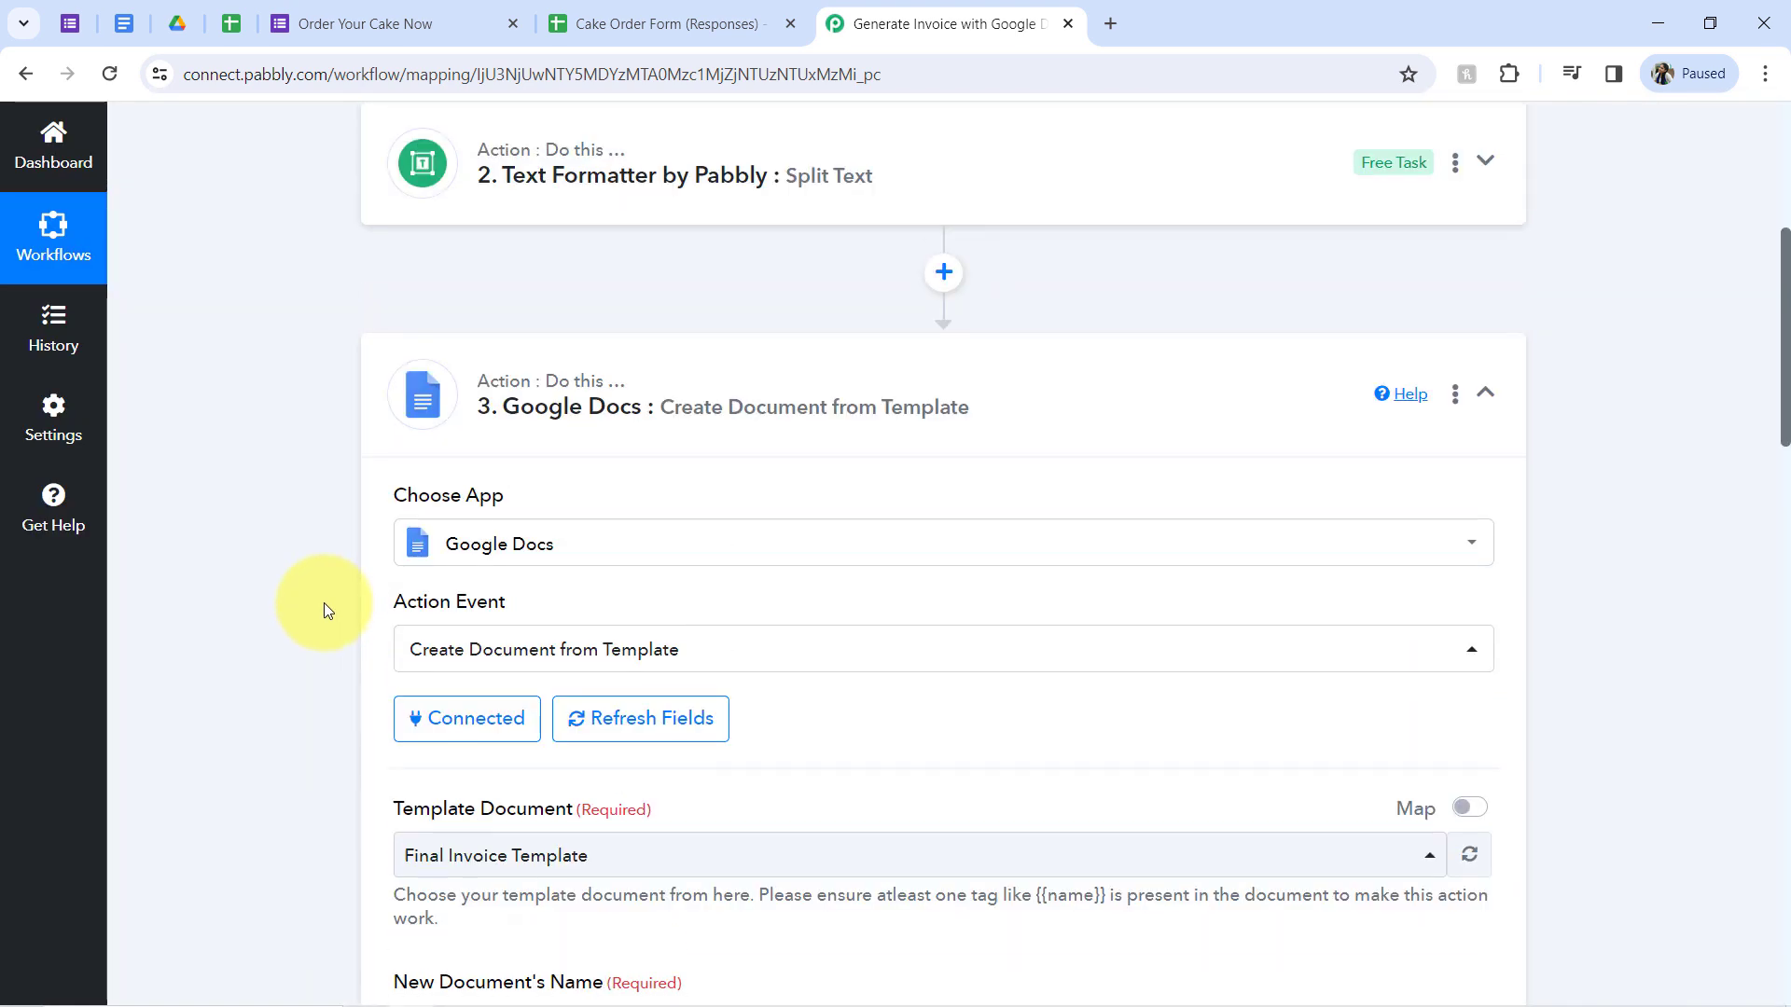
scroll(322, 603, down, 5)
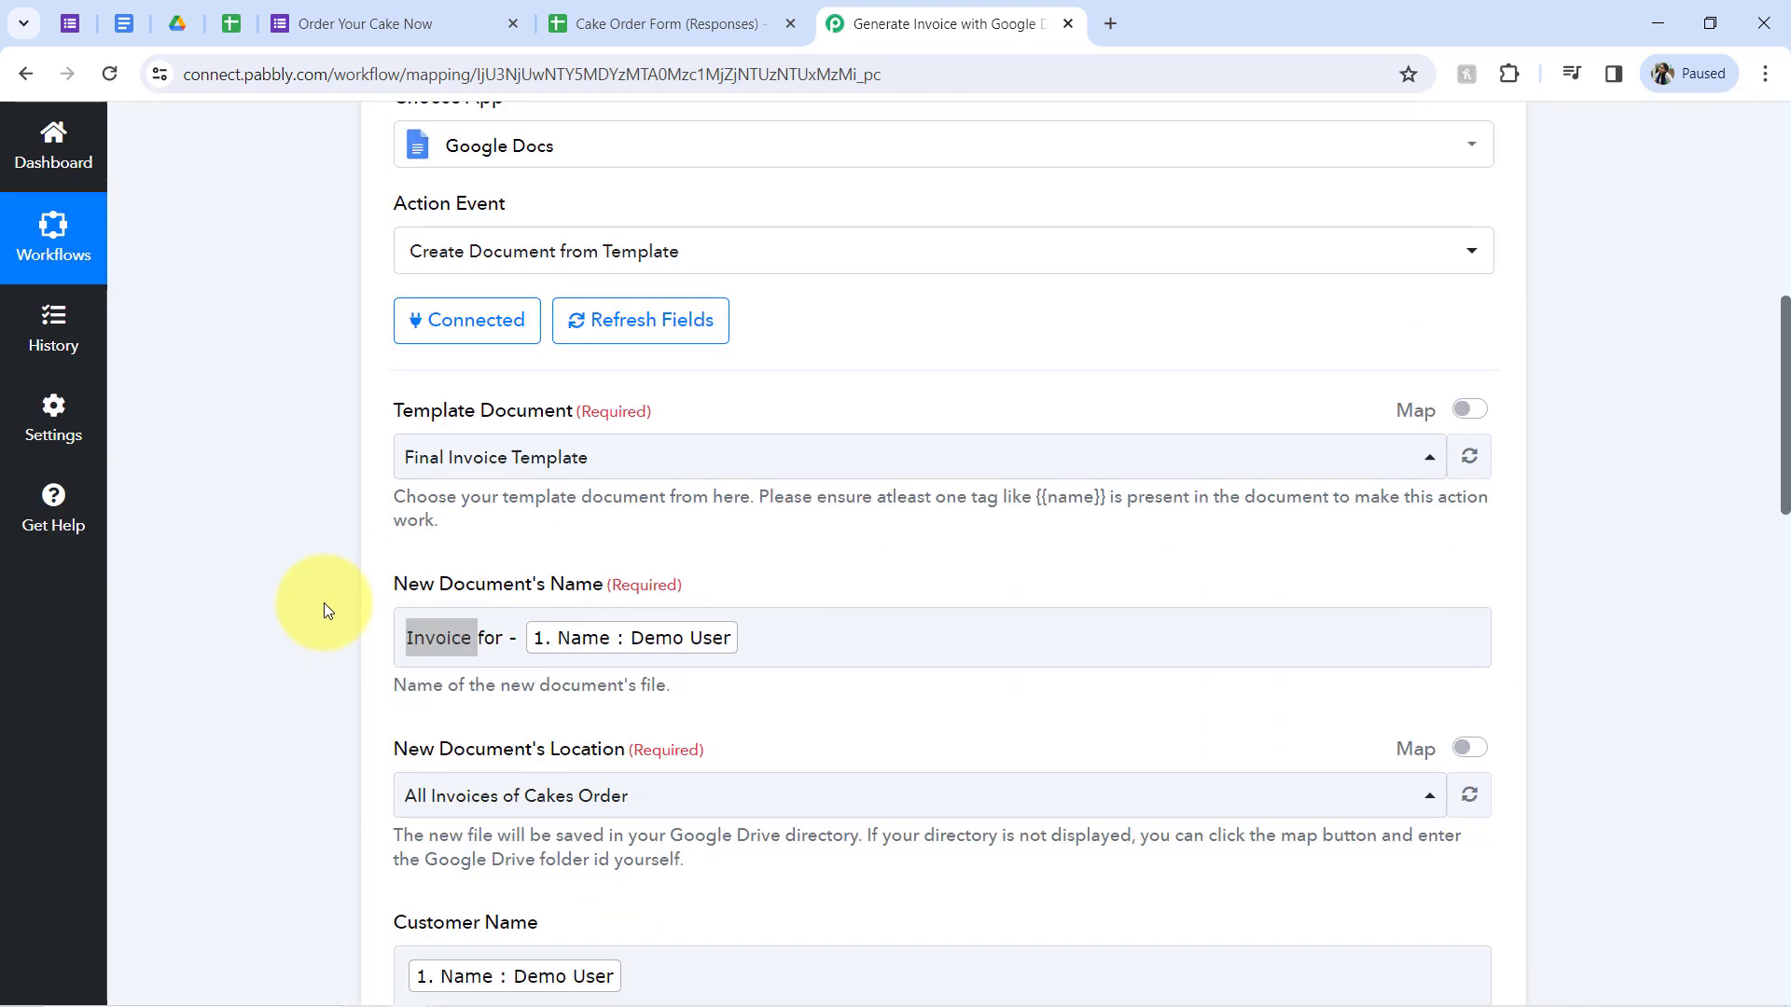
scroll(323, 602, down, 9)
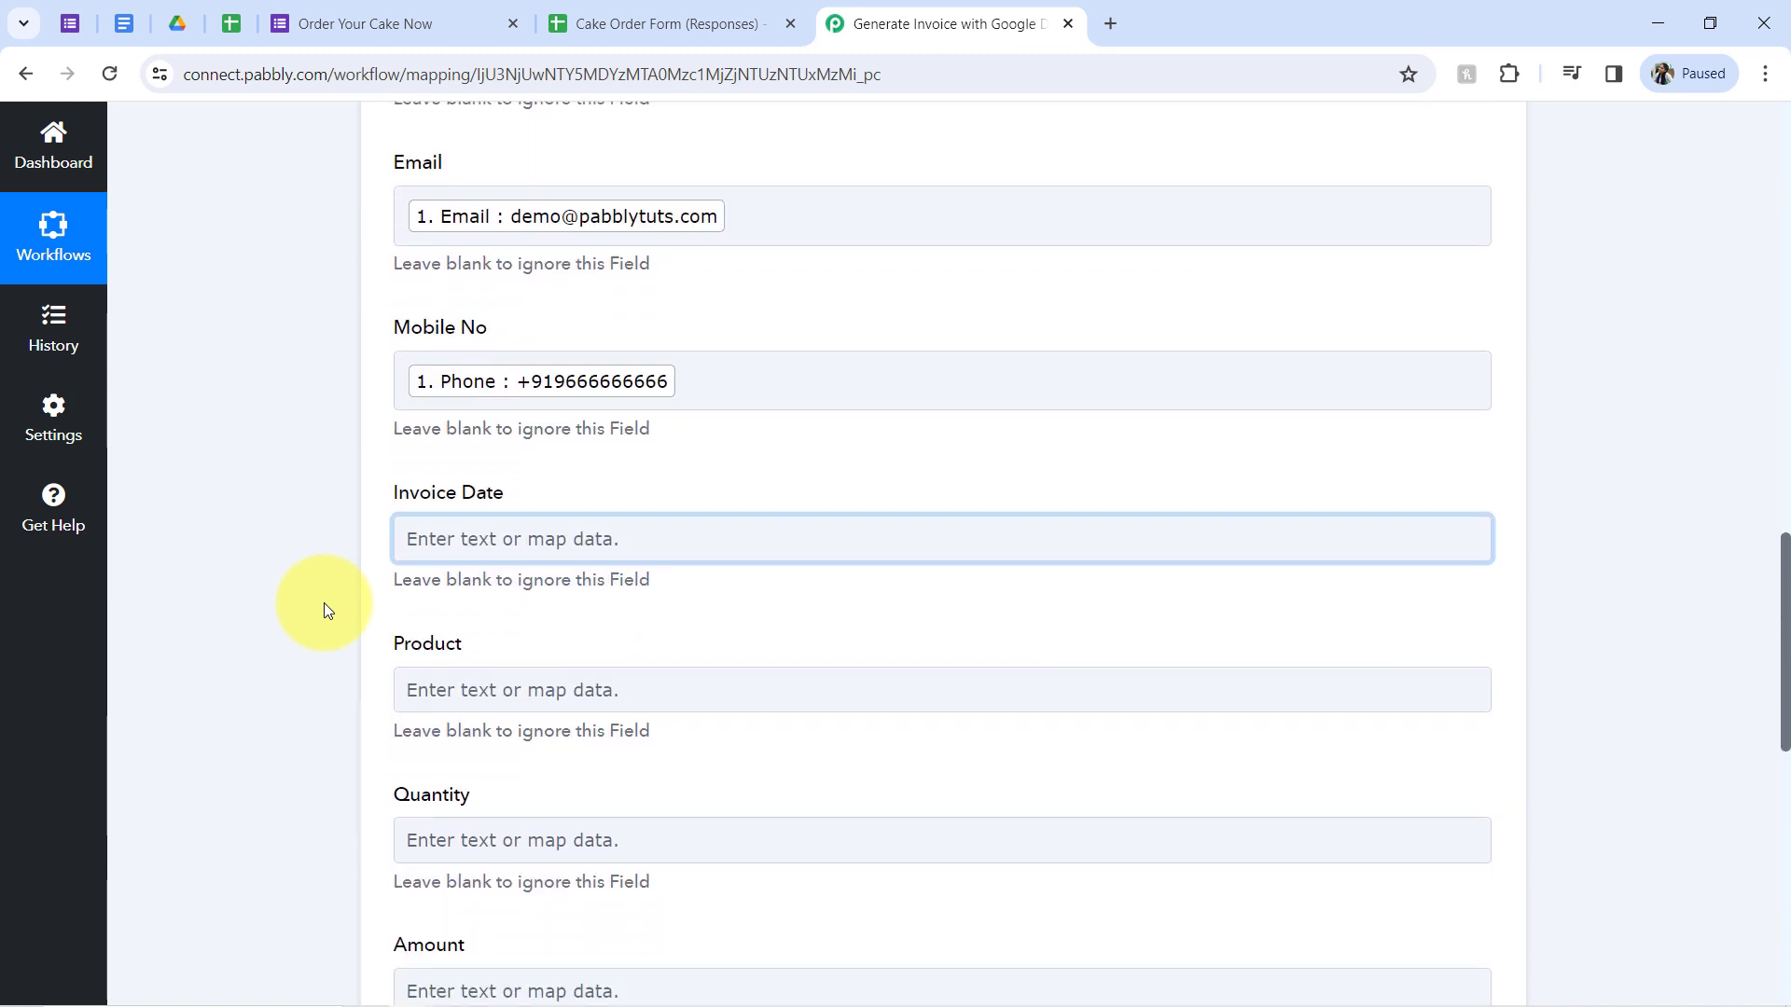
scroll(323, 603, down, 1)
click(446, 464)
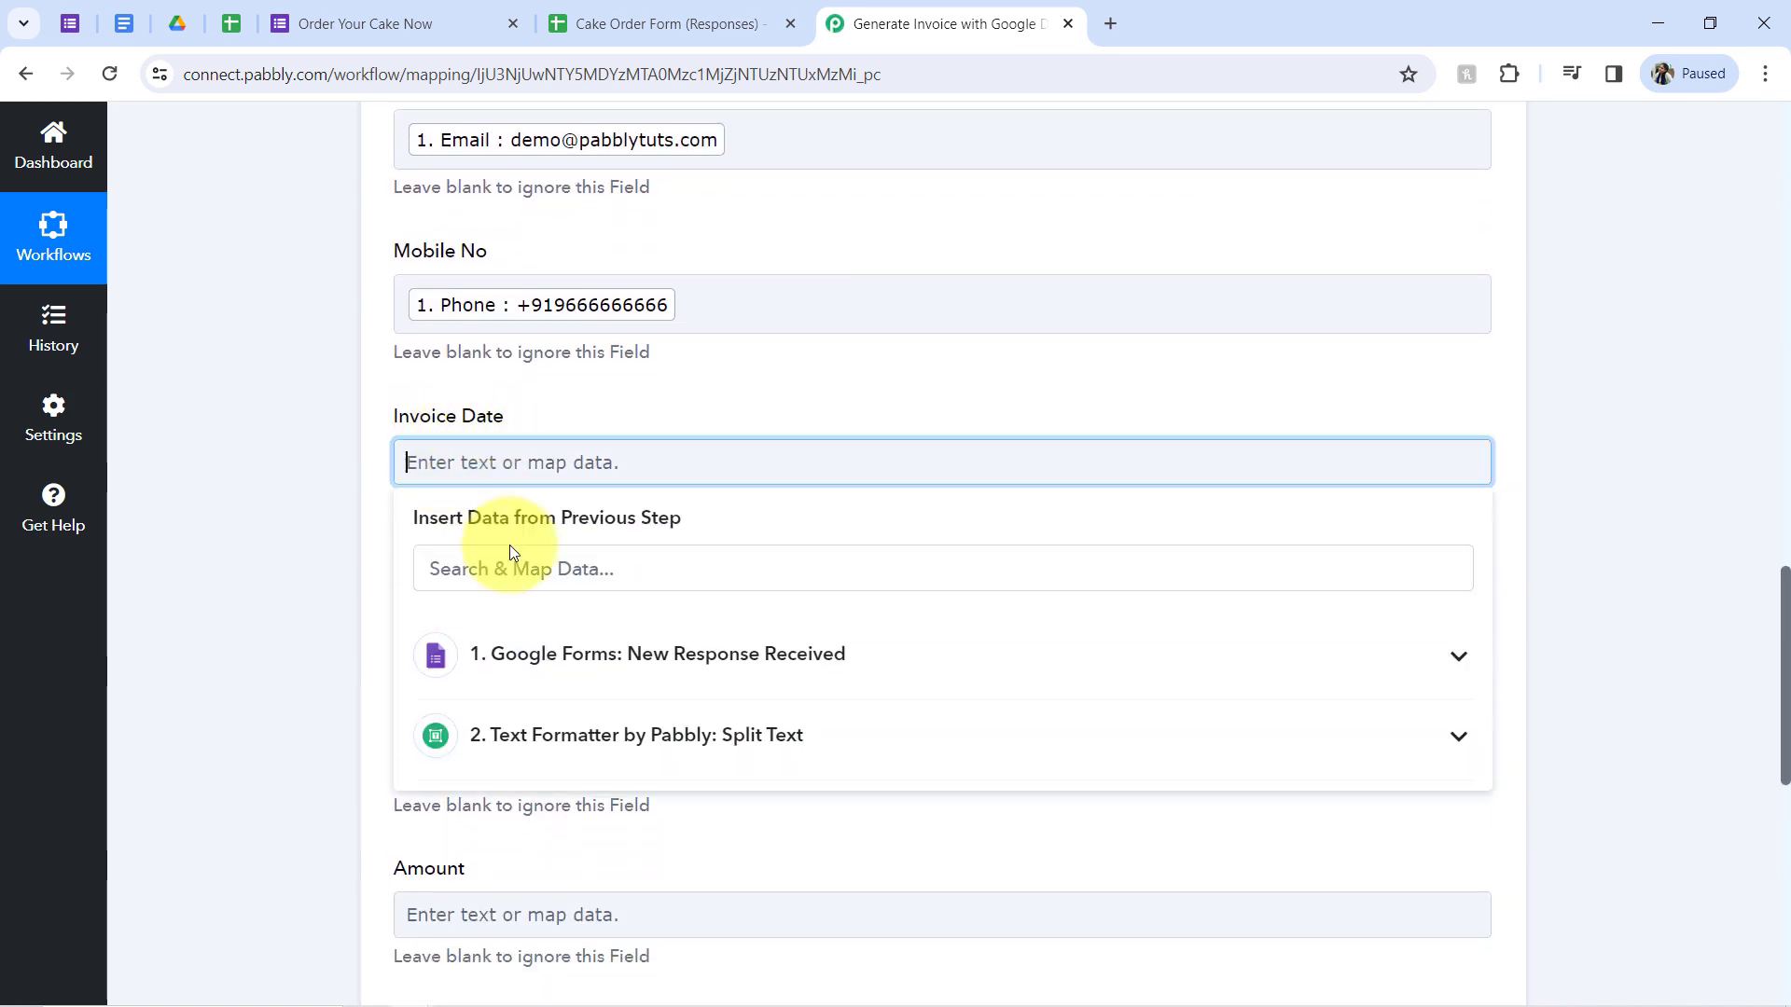
click(499, 736)
click(484, 853)
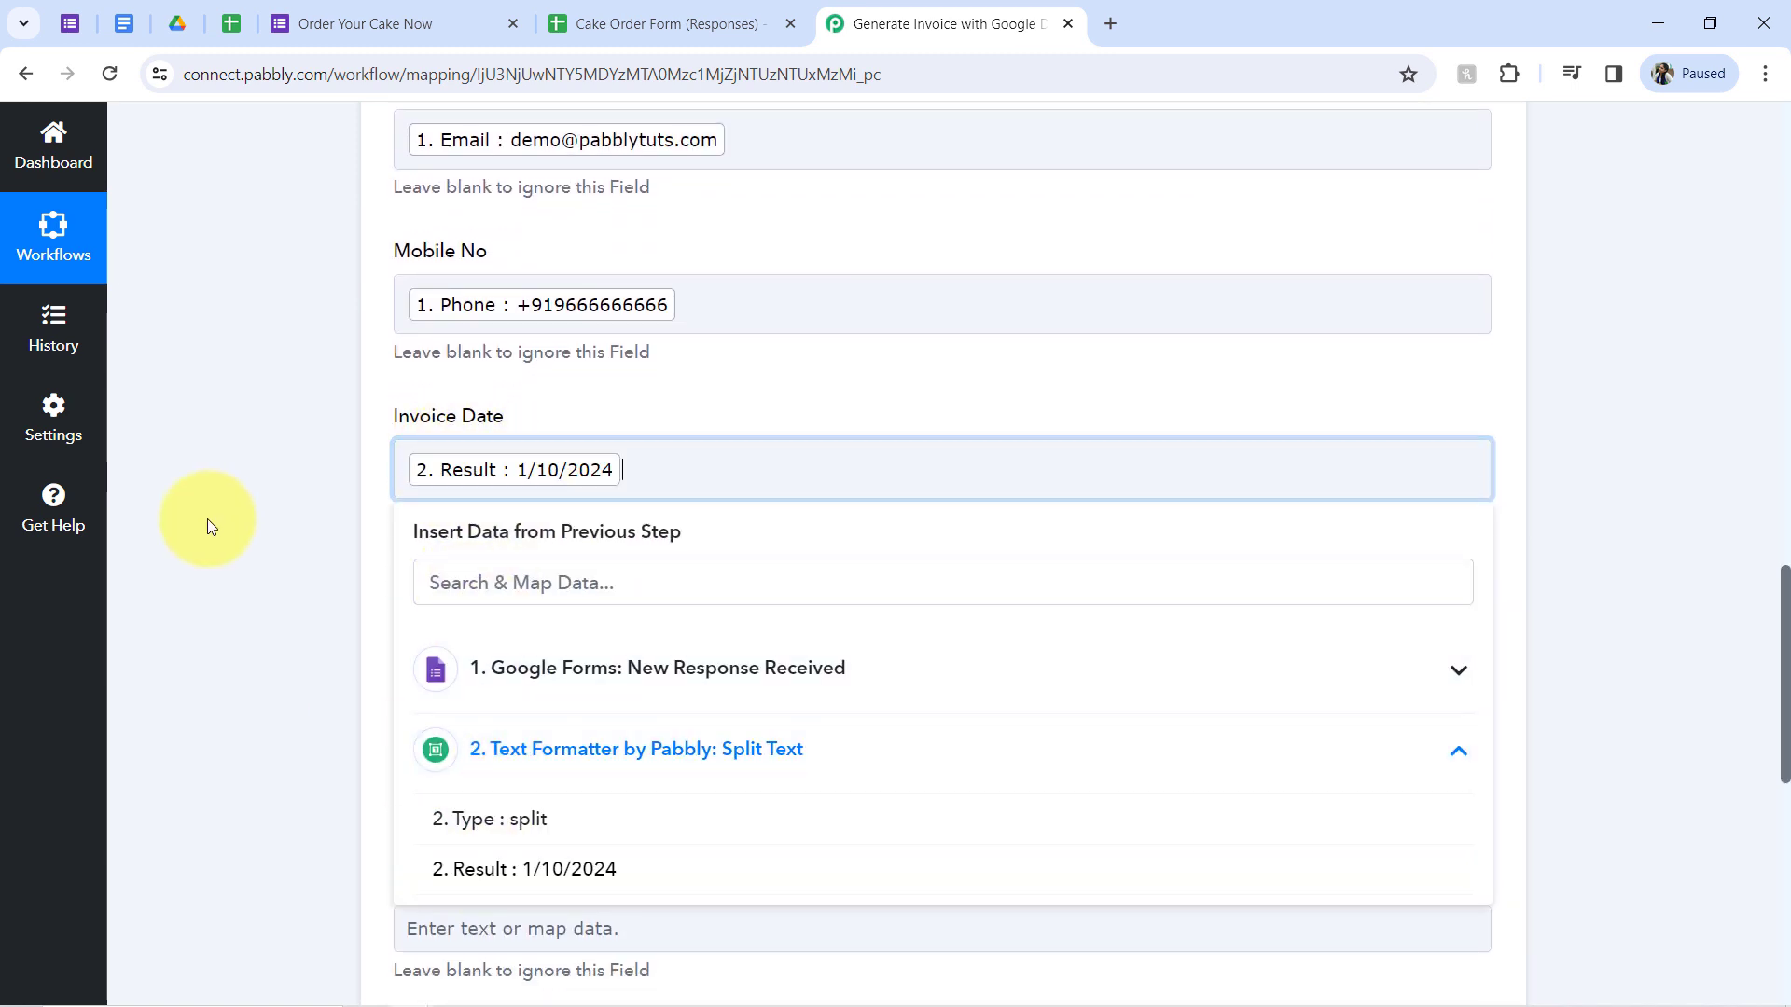
click(207, 519)
Step: Map the template's Product field to the Cake Flavor from the Google Forms response, followed by the word Cake
click(432, 627)
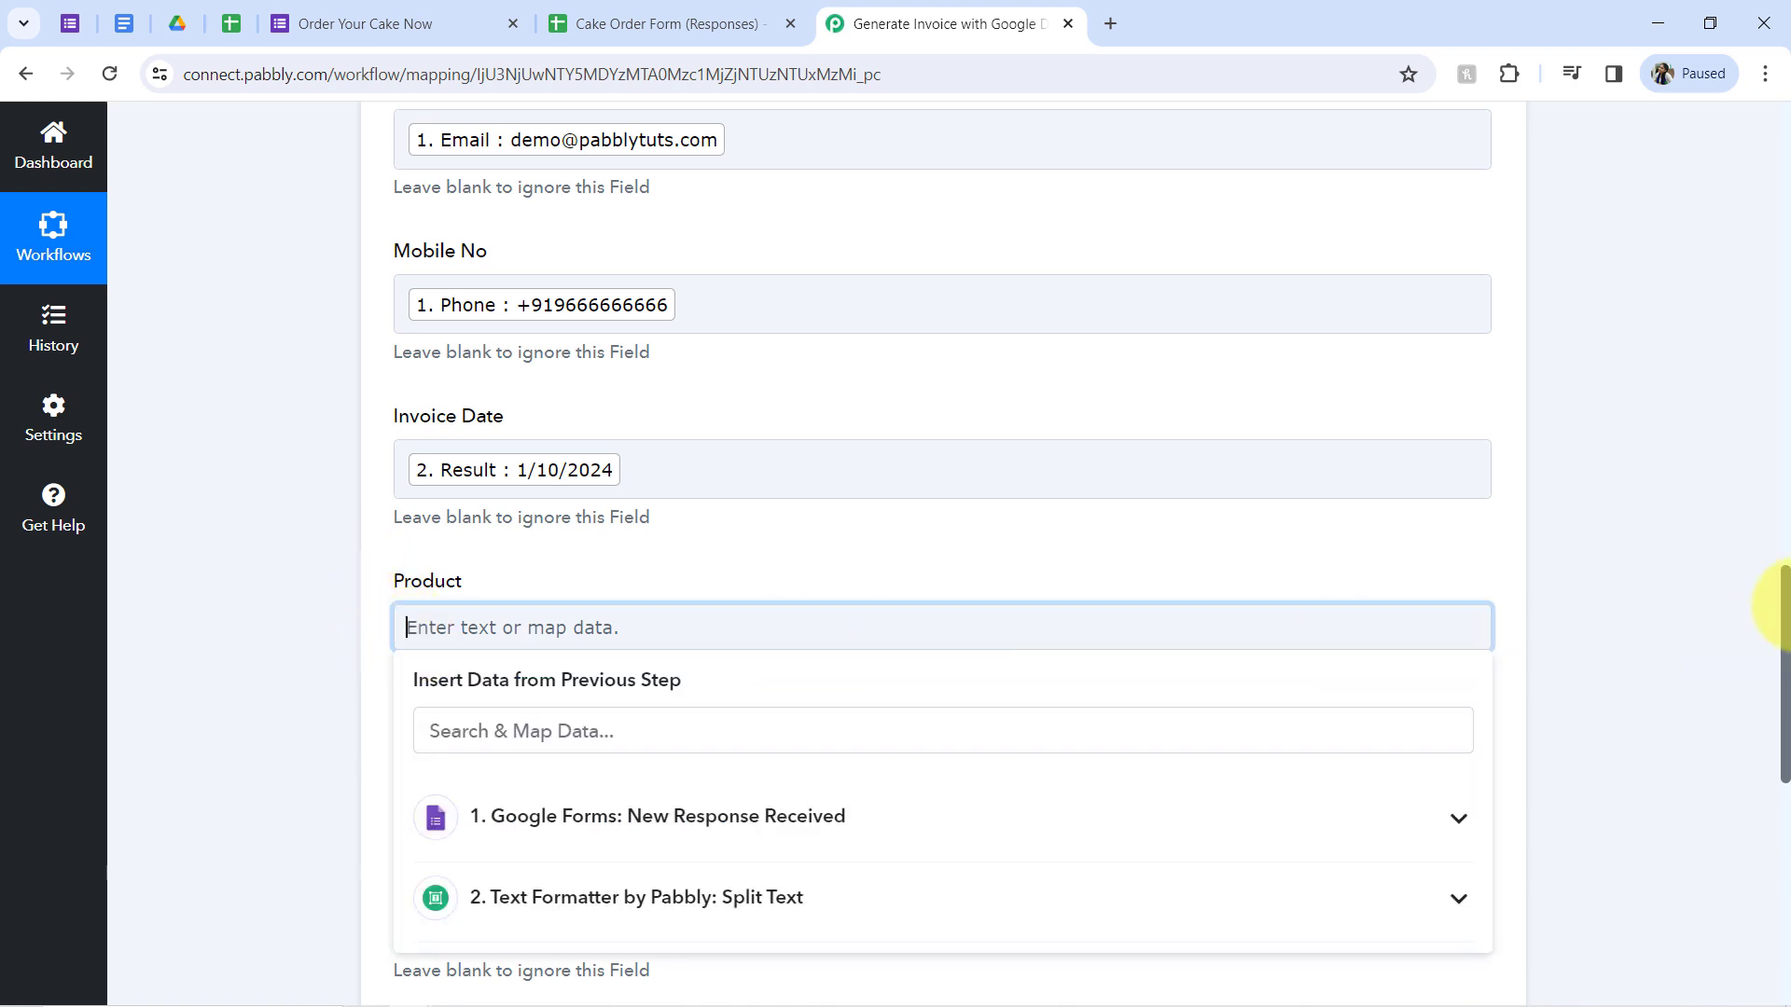
scroll(1761, 713, down, 4)
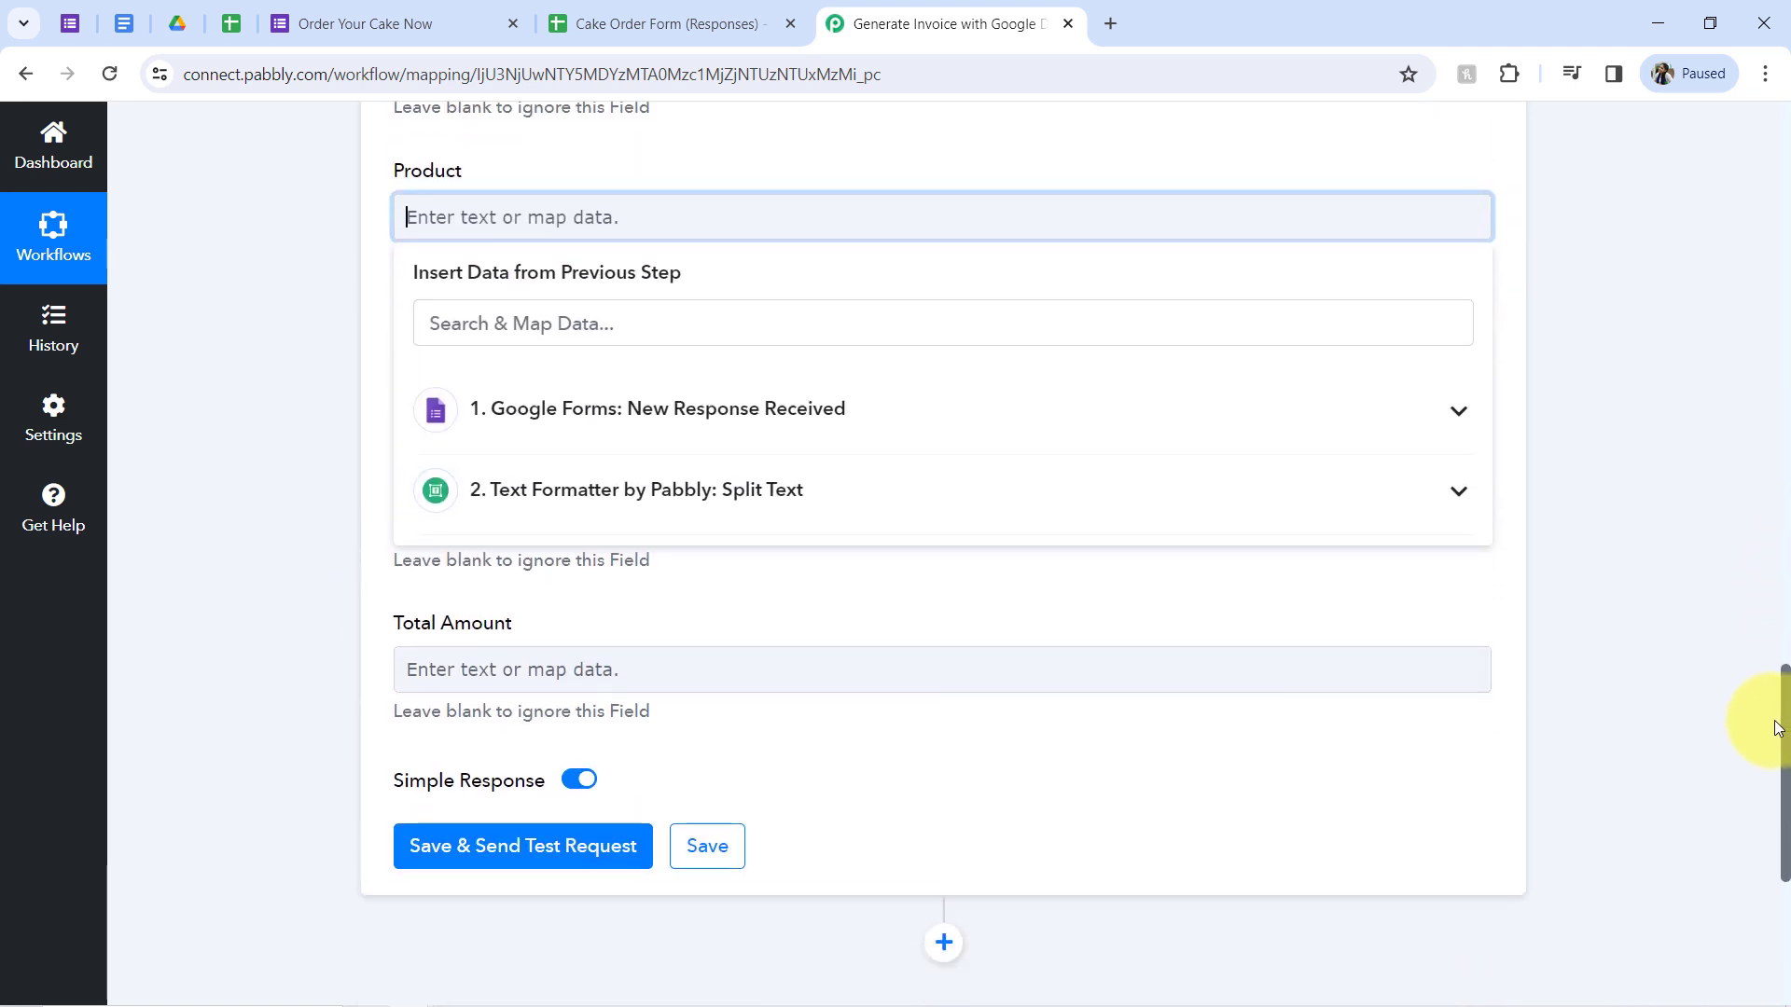
click(608, 422)
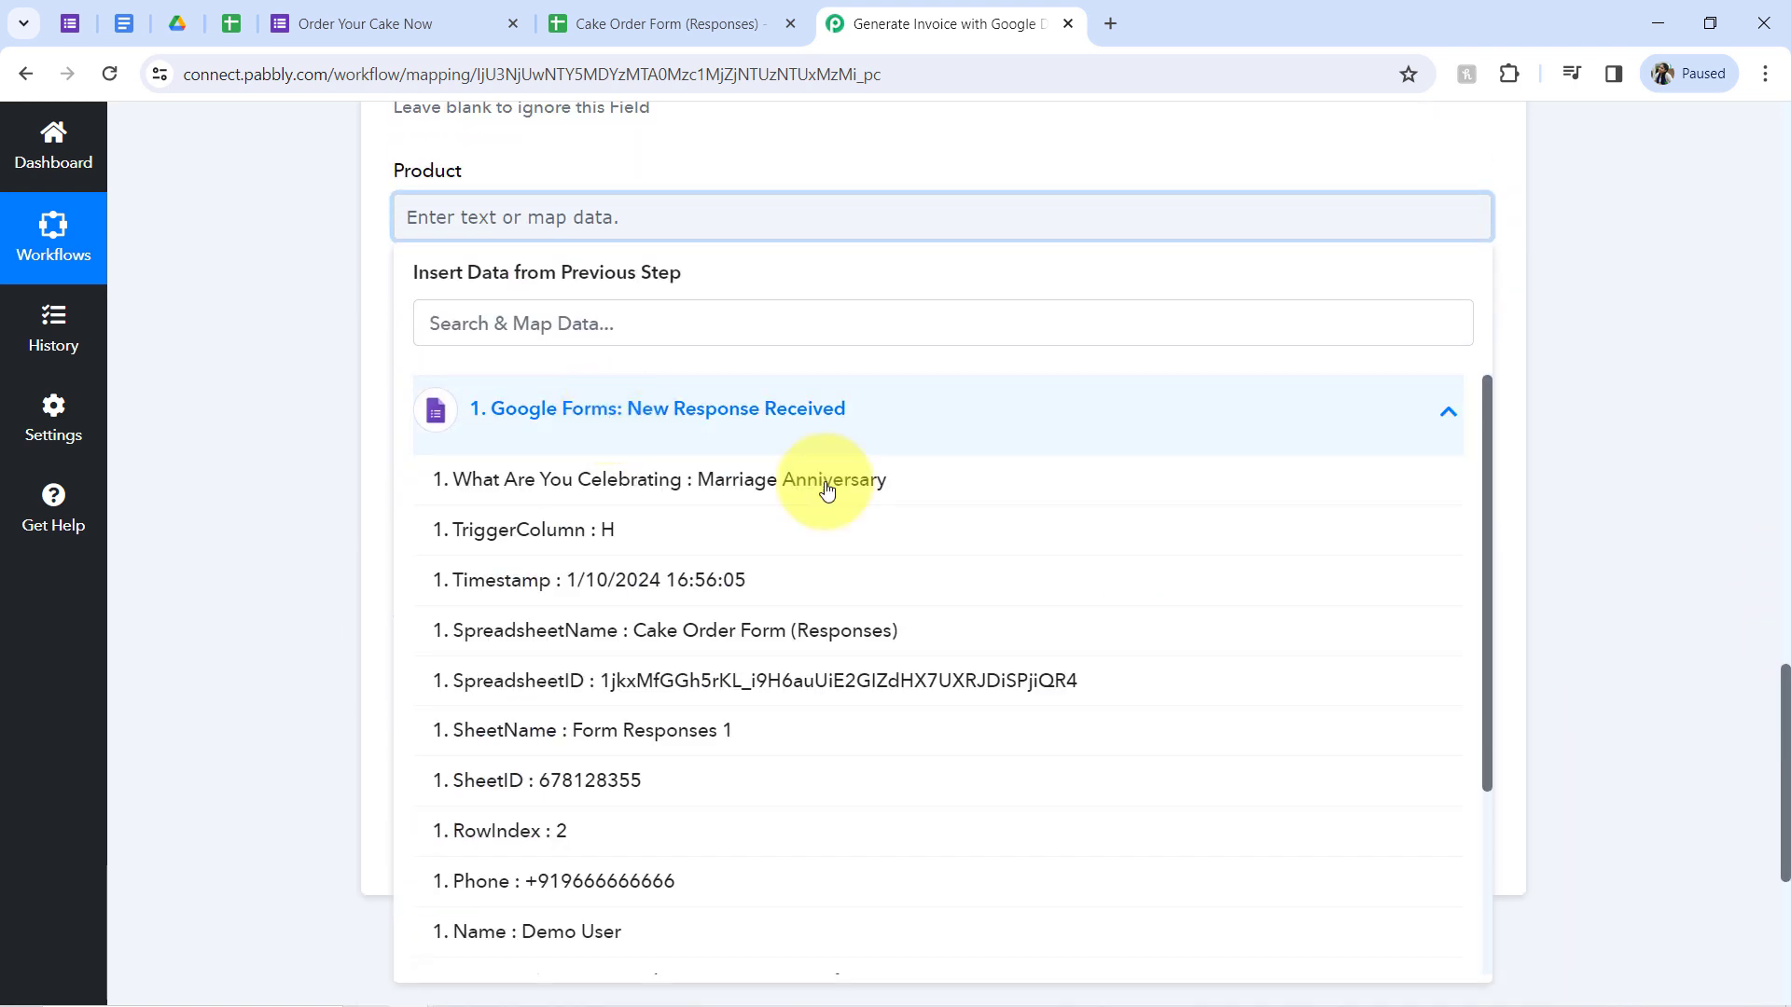
drag(1484, 494, 1455, 708)
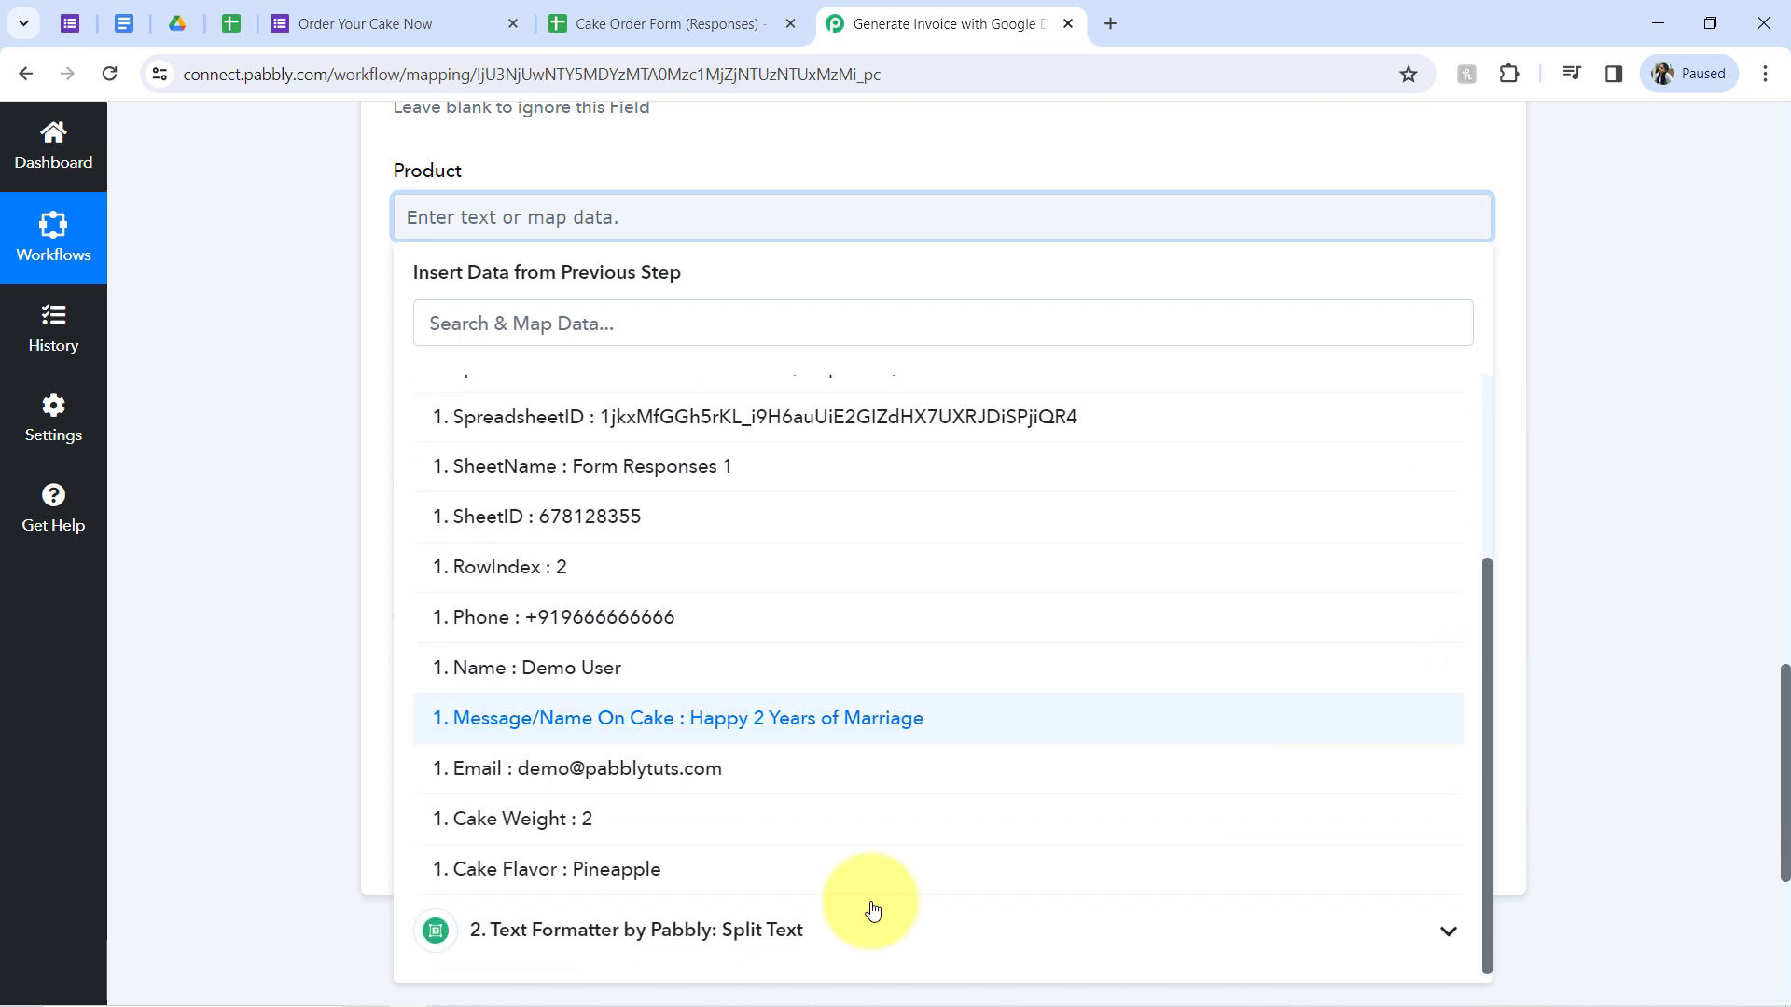
click(586, 872)
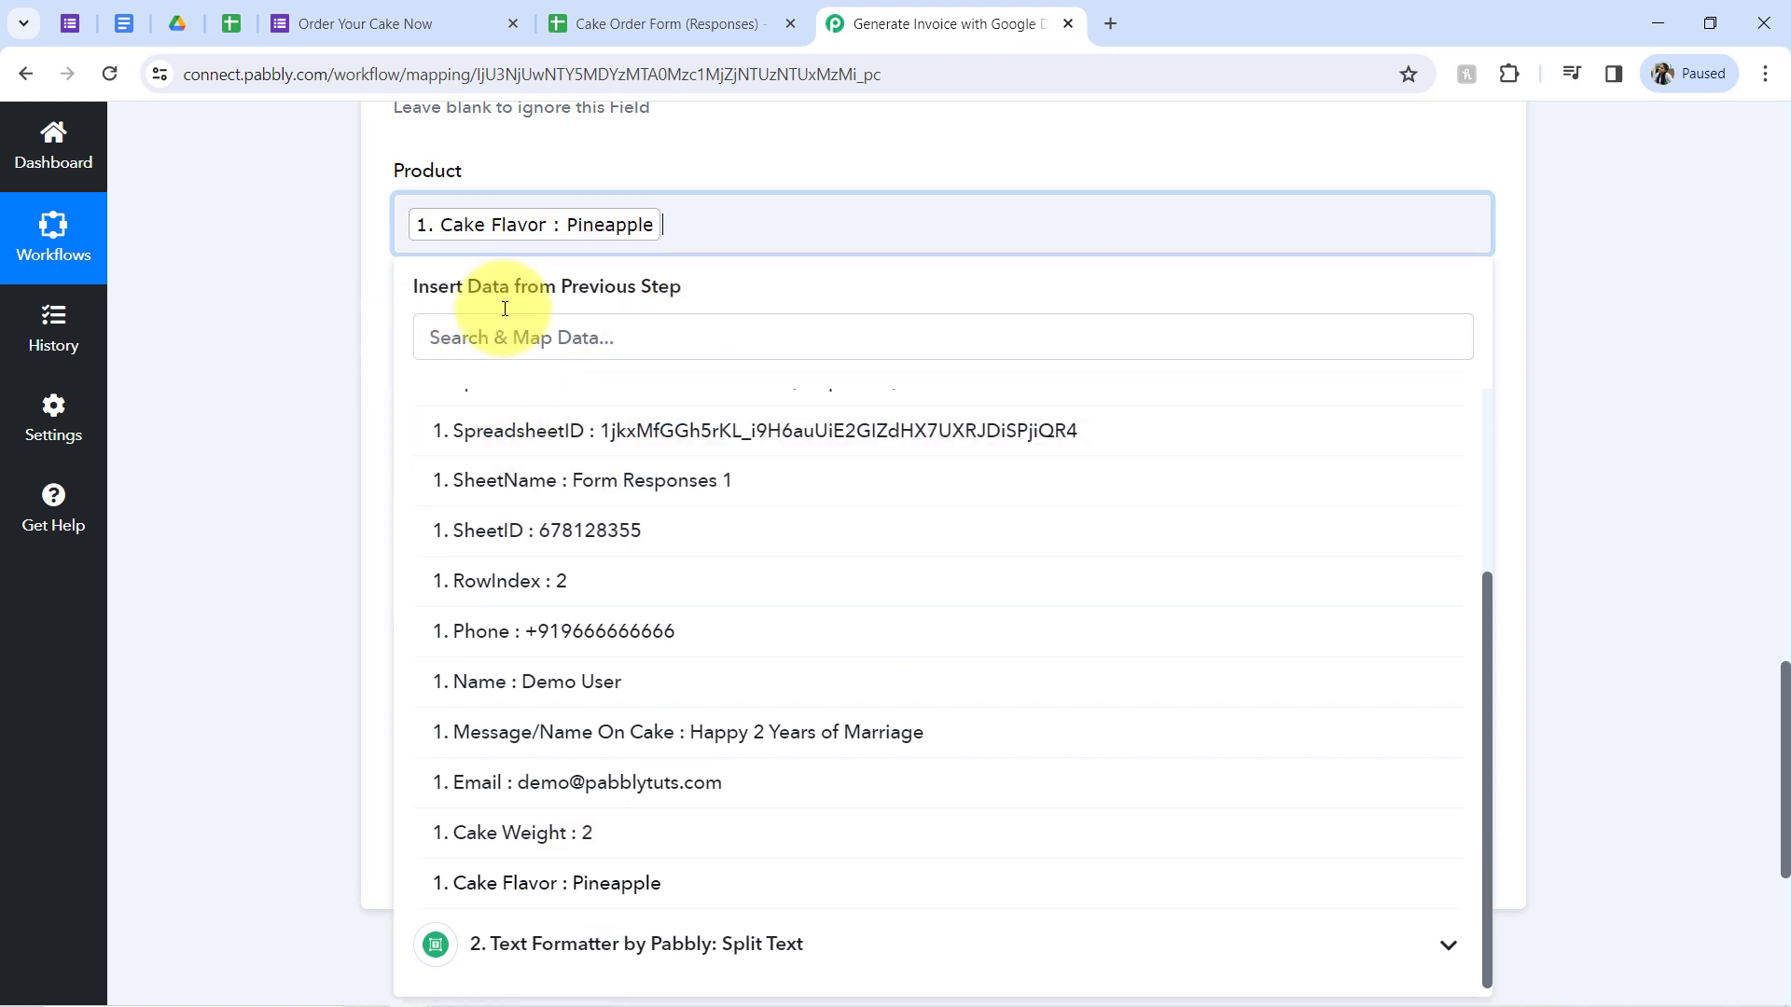
text(Cake)
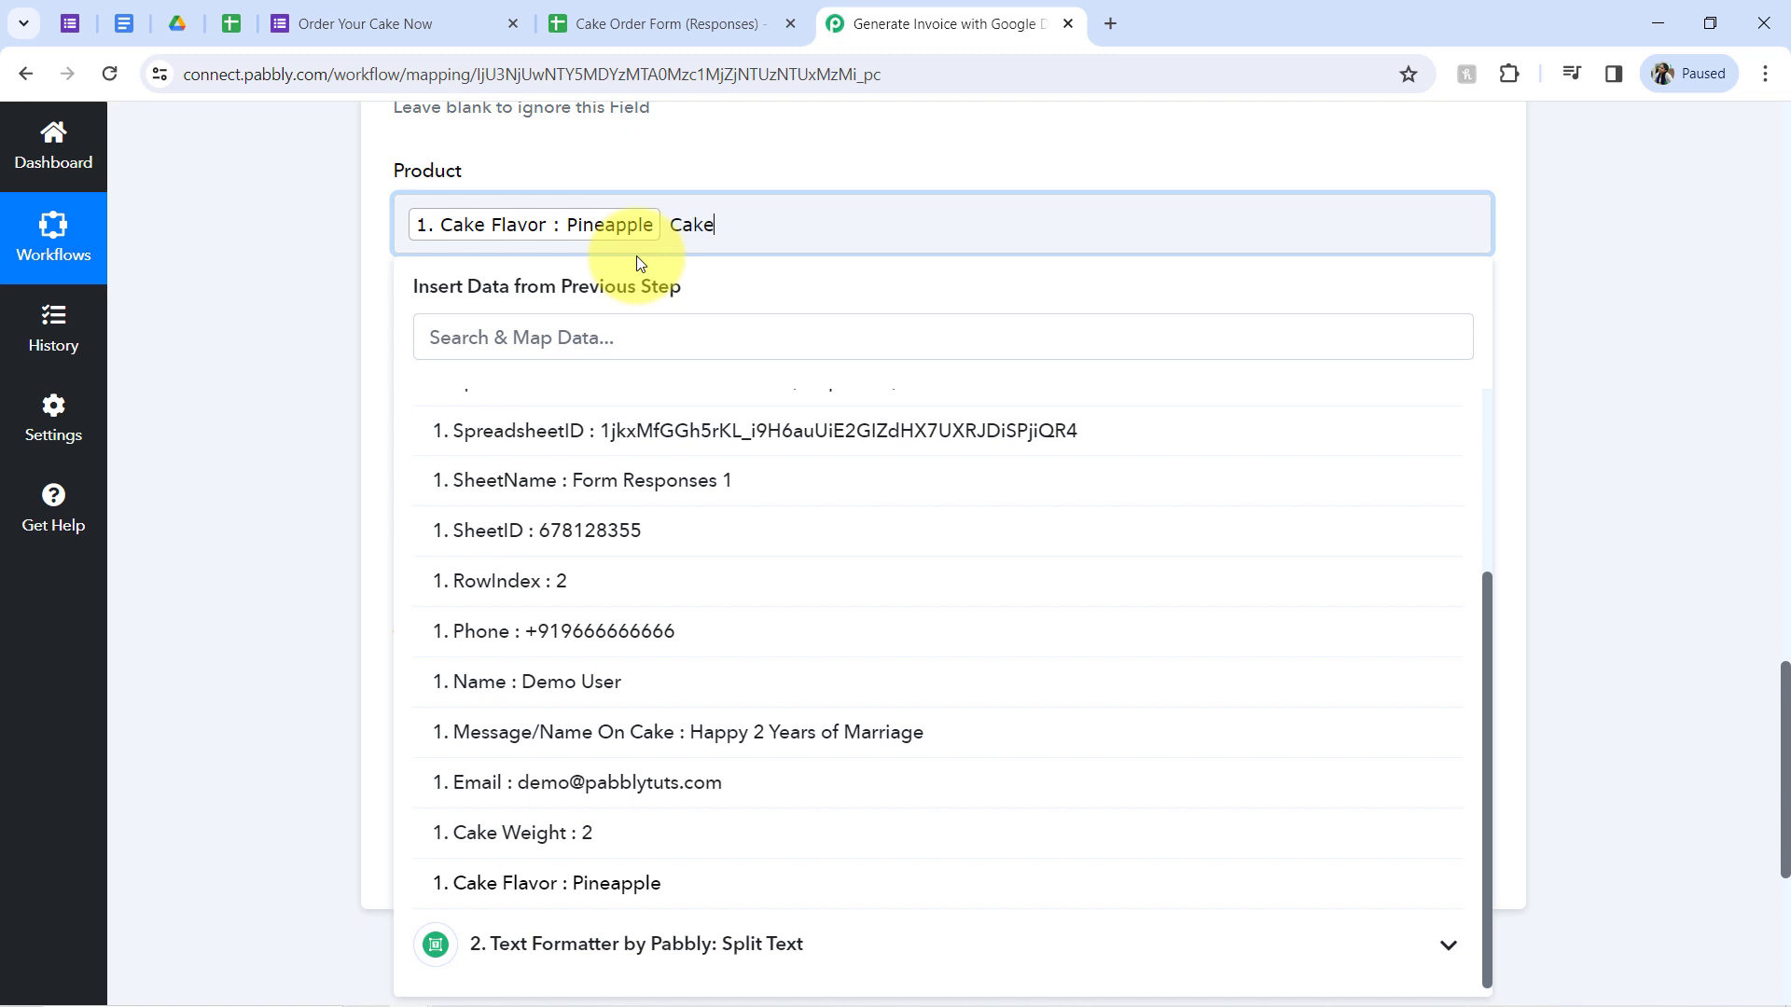
click(312, 336)
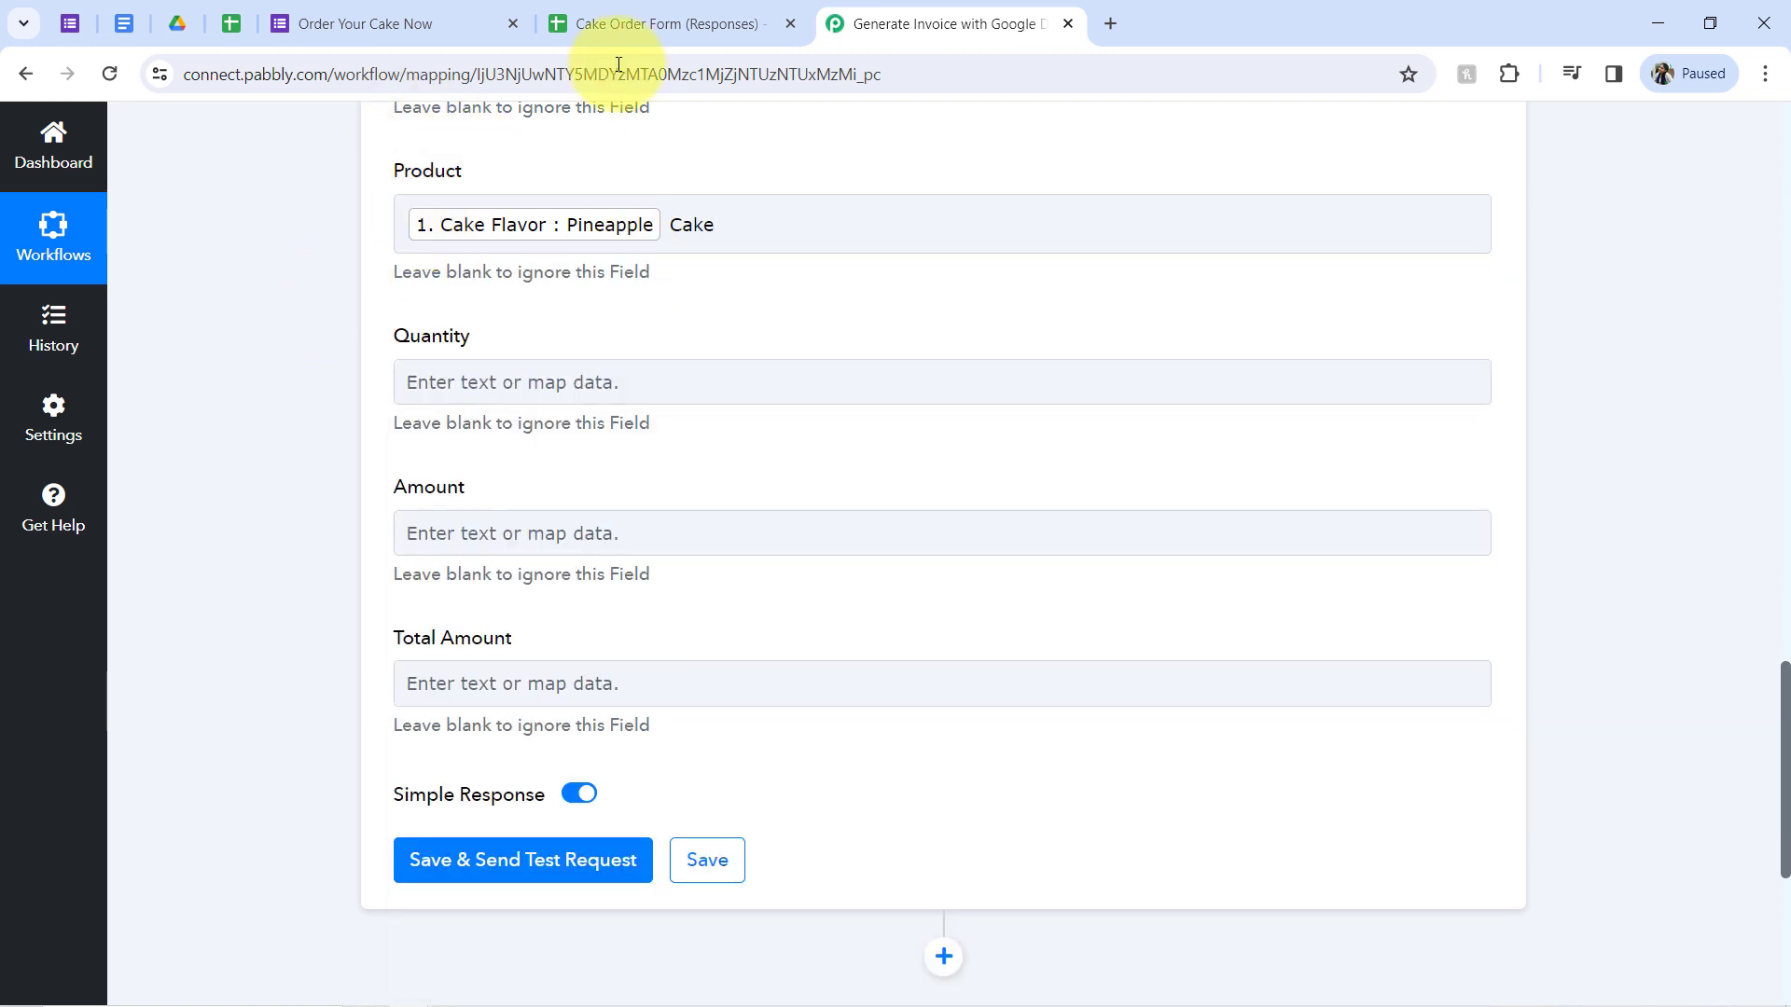
Step: Map the template's Quantity field to the Cake Weight from the Google Forms response
click(417, 383)
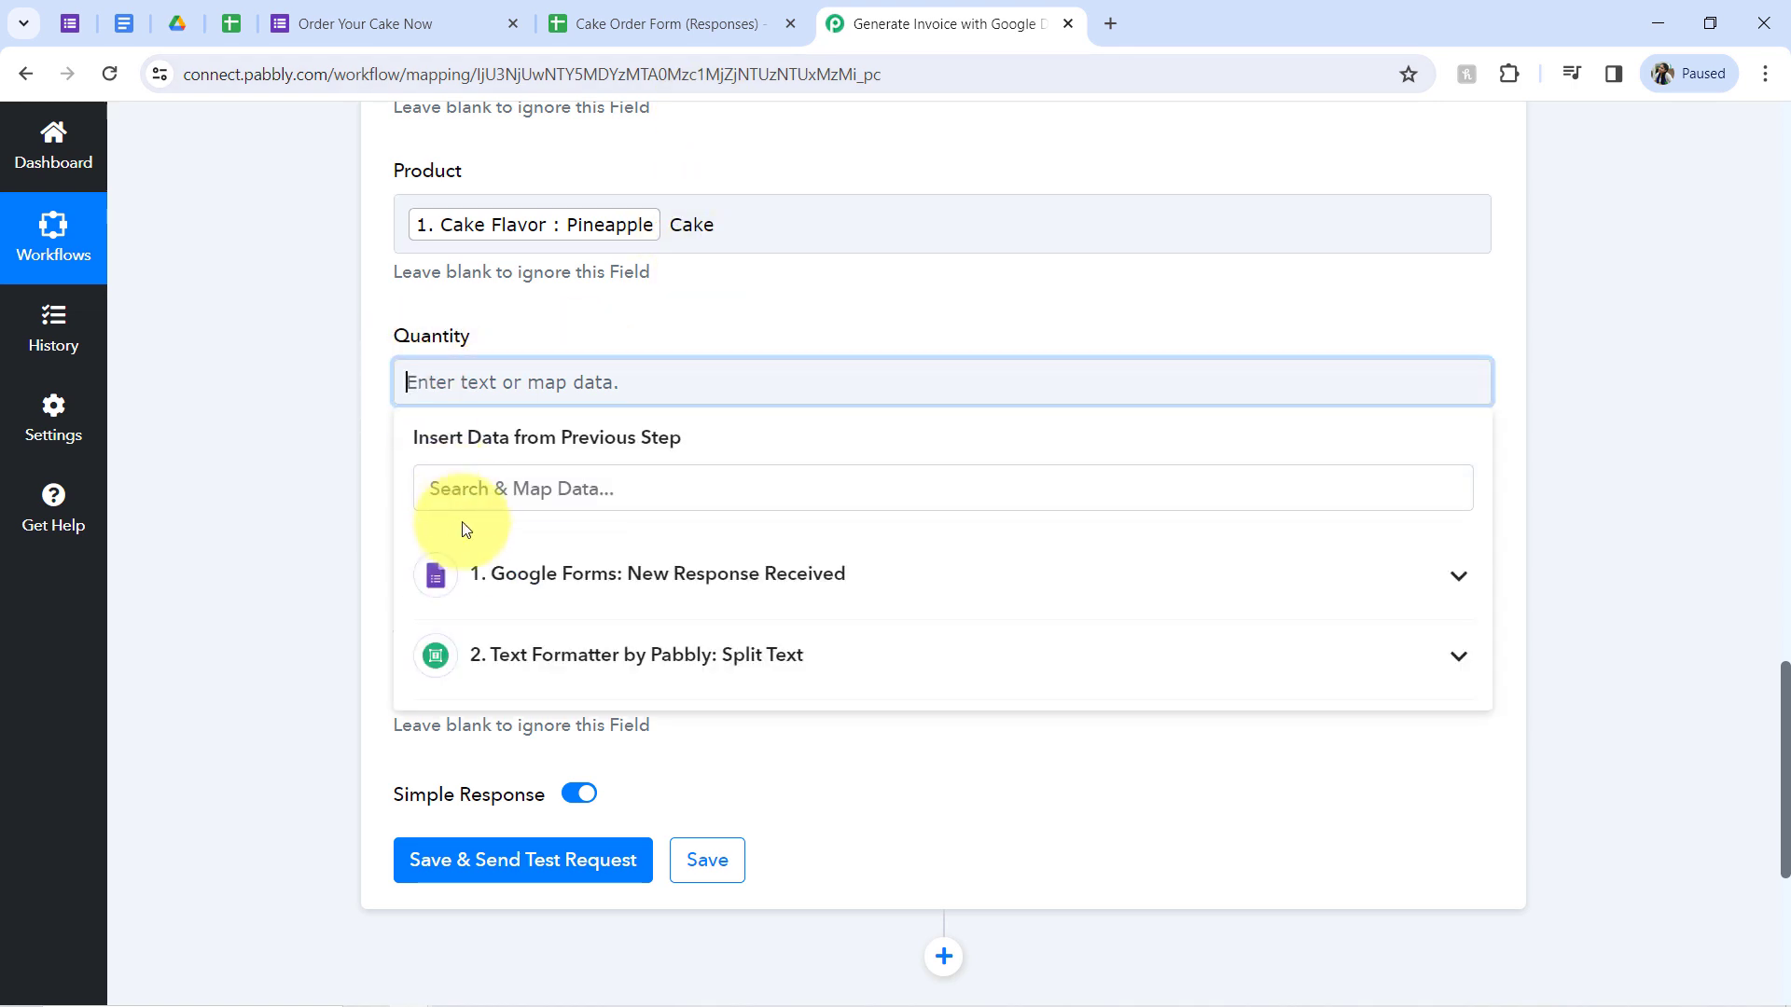
click(465, 573)
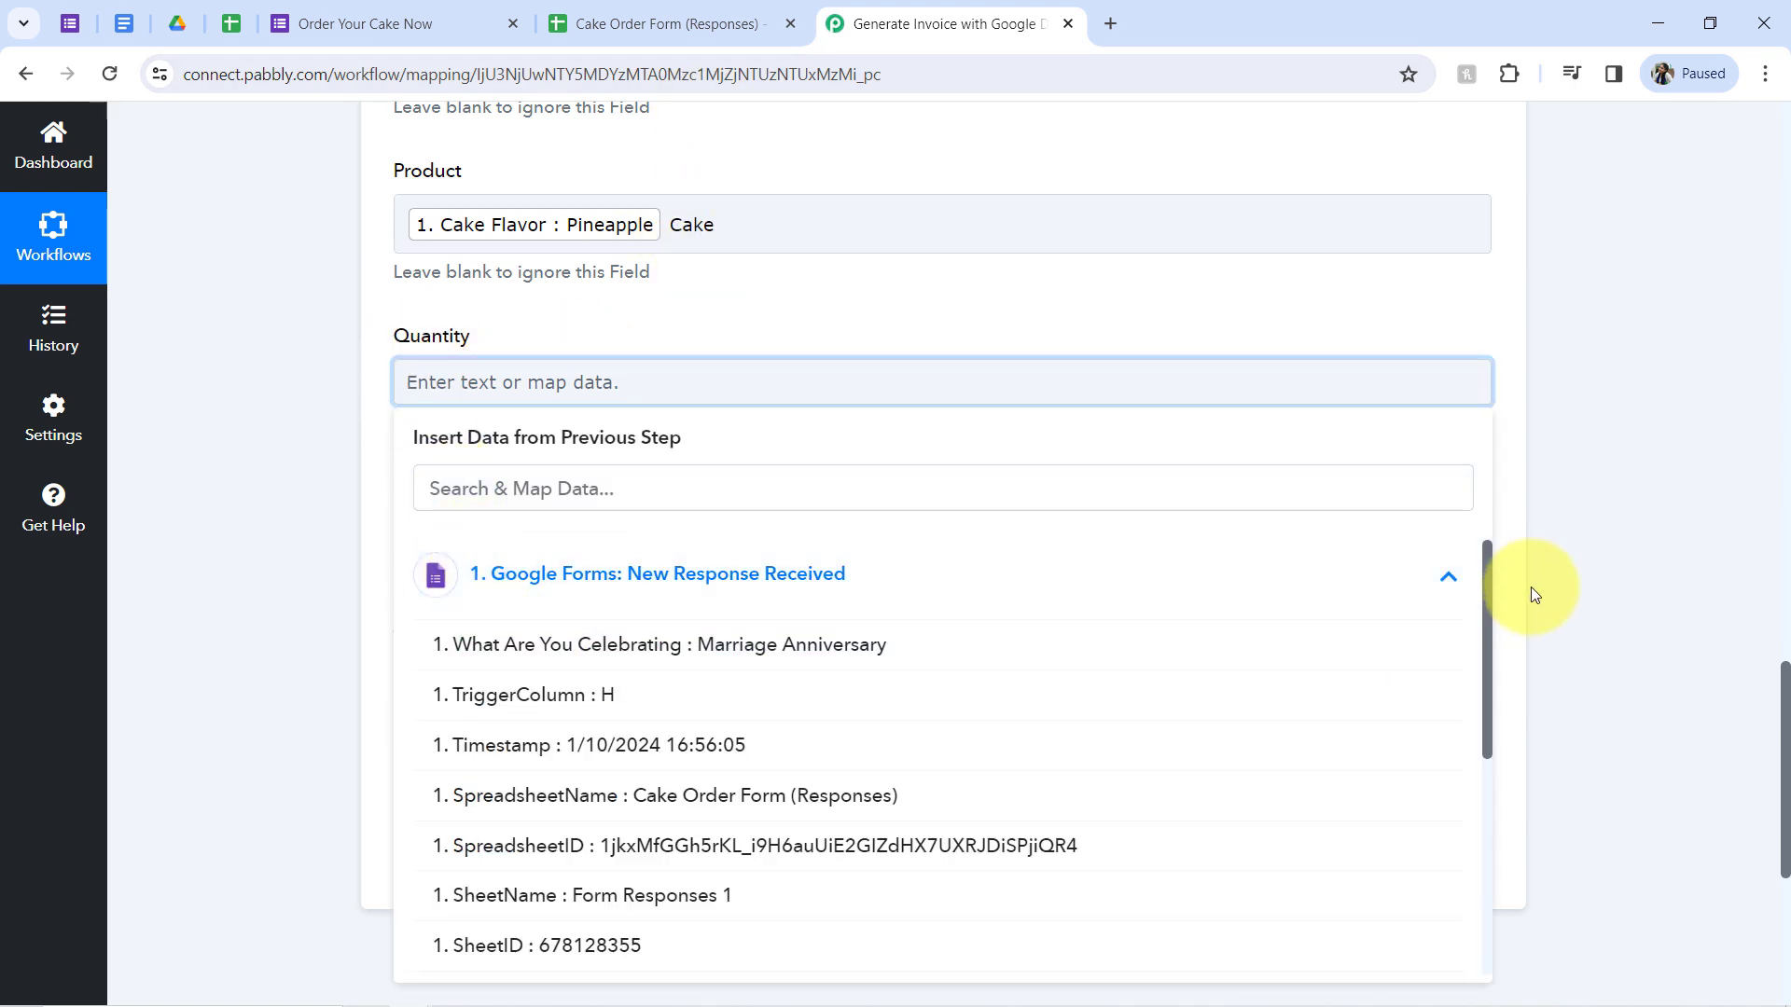
drag(1491, 577, 1496, 794)
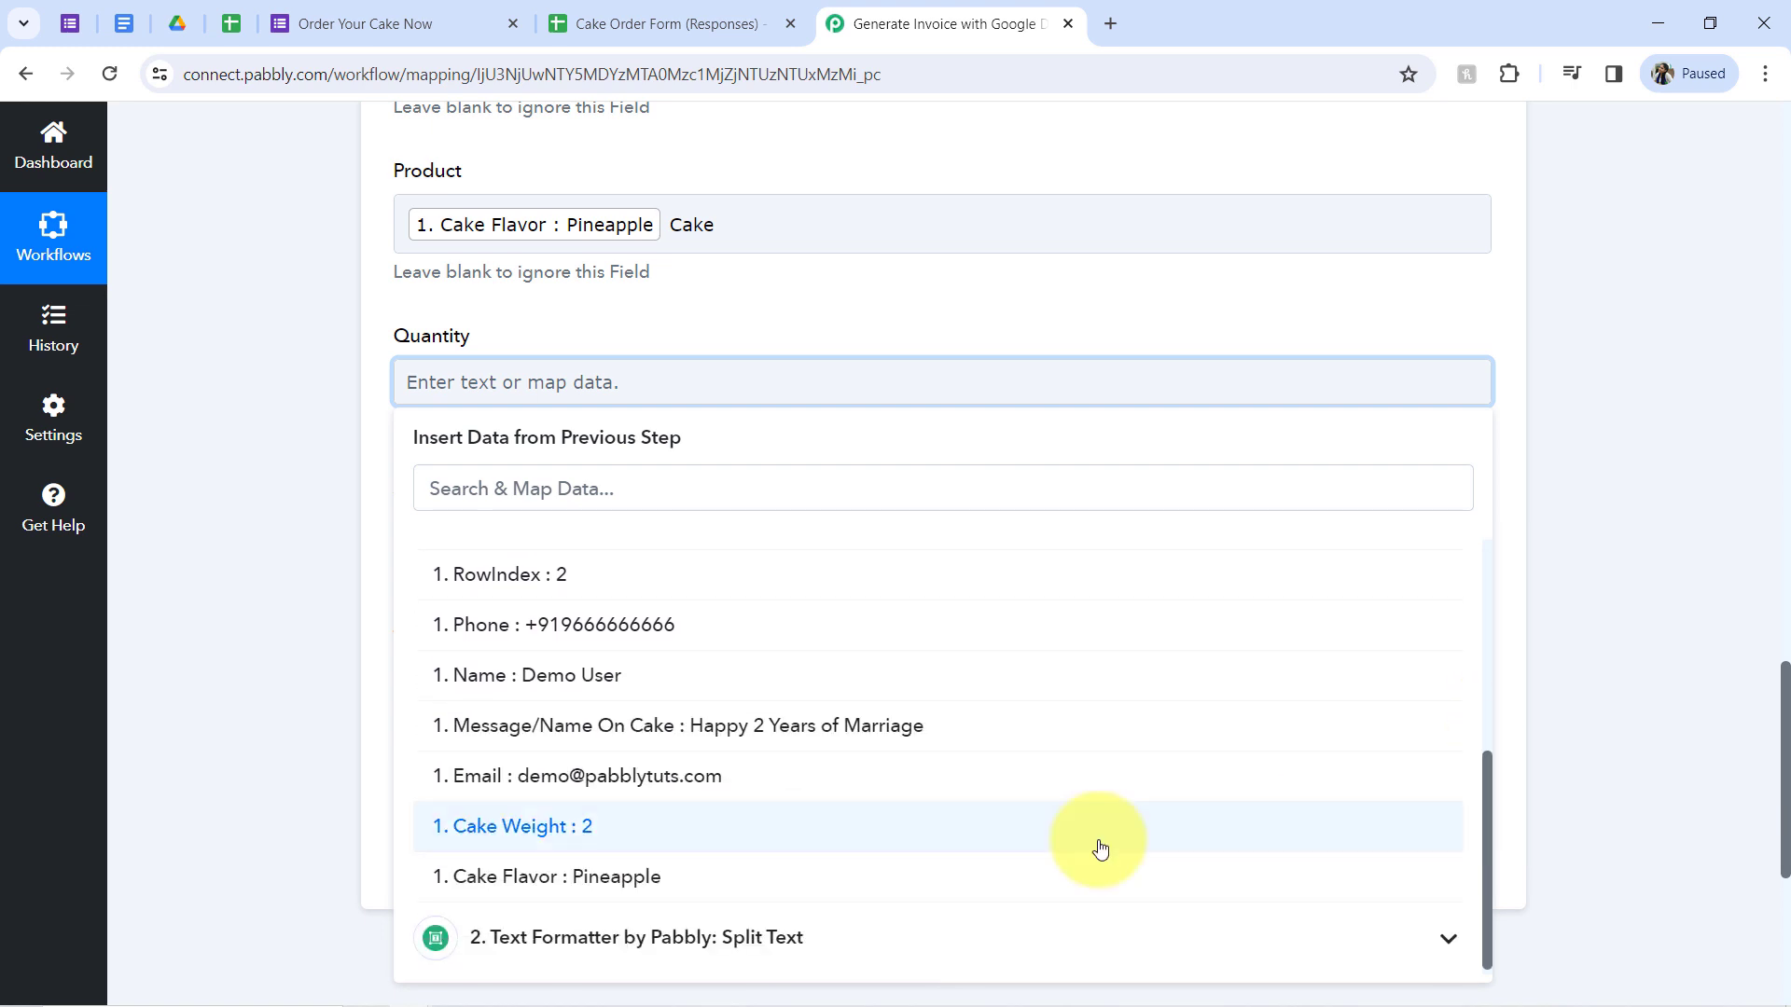
click(507, 827)
click(264, 532)
Step: Look through the Google Forms response data for a price to map to the Amount field
click(432, 548)
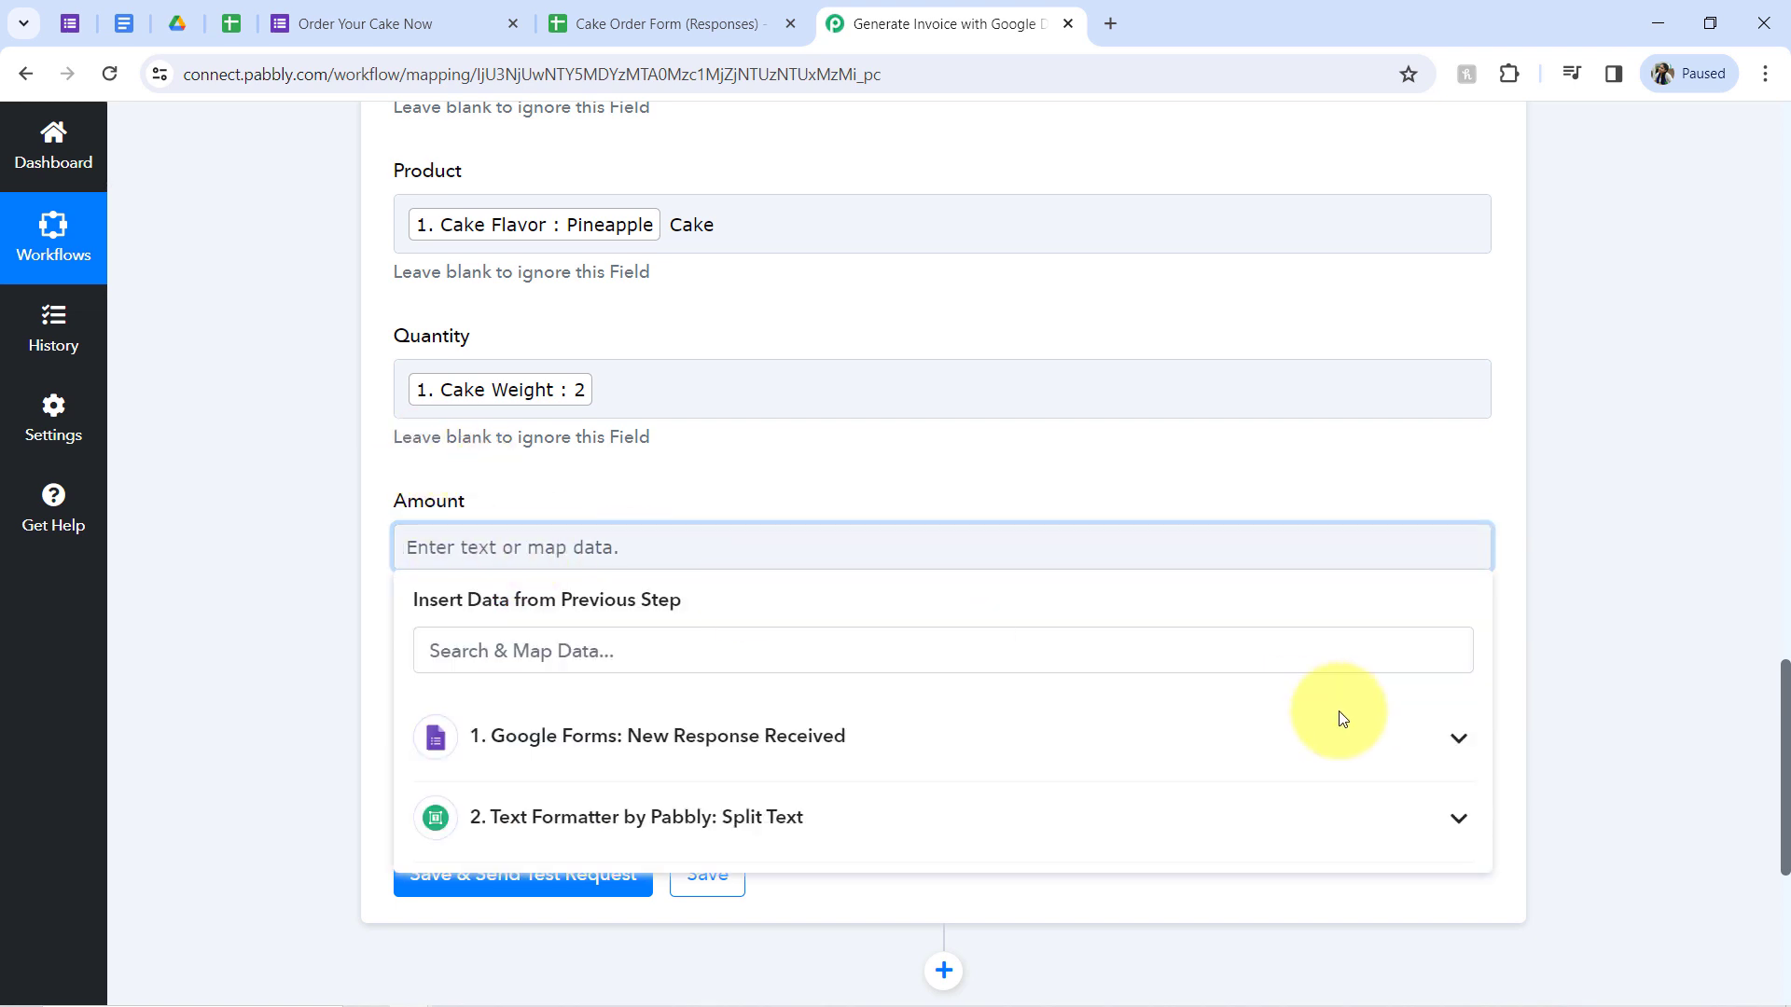
click(1315, 732)
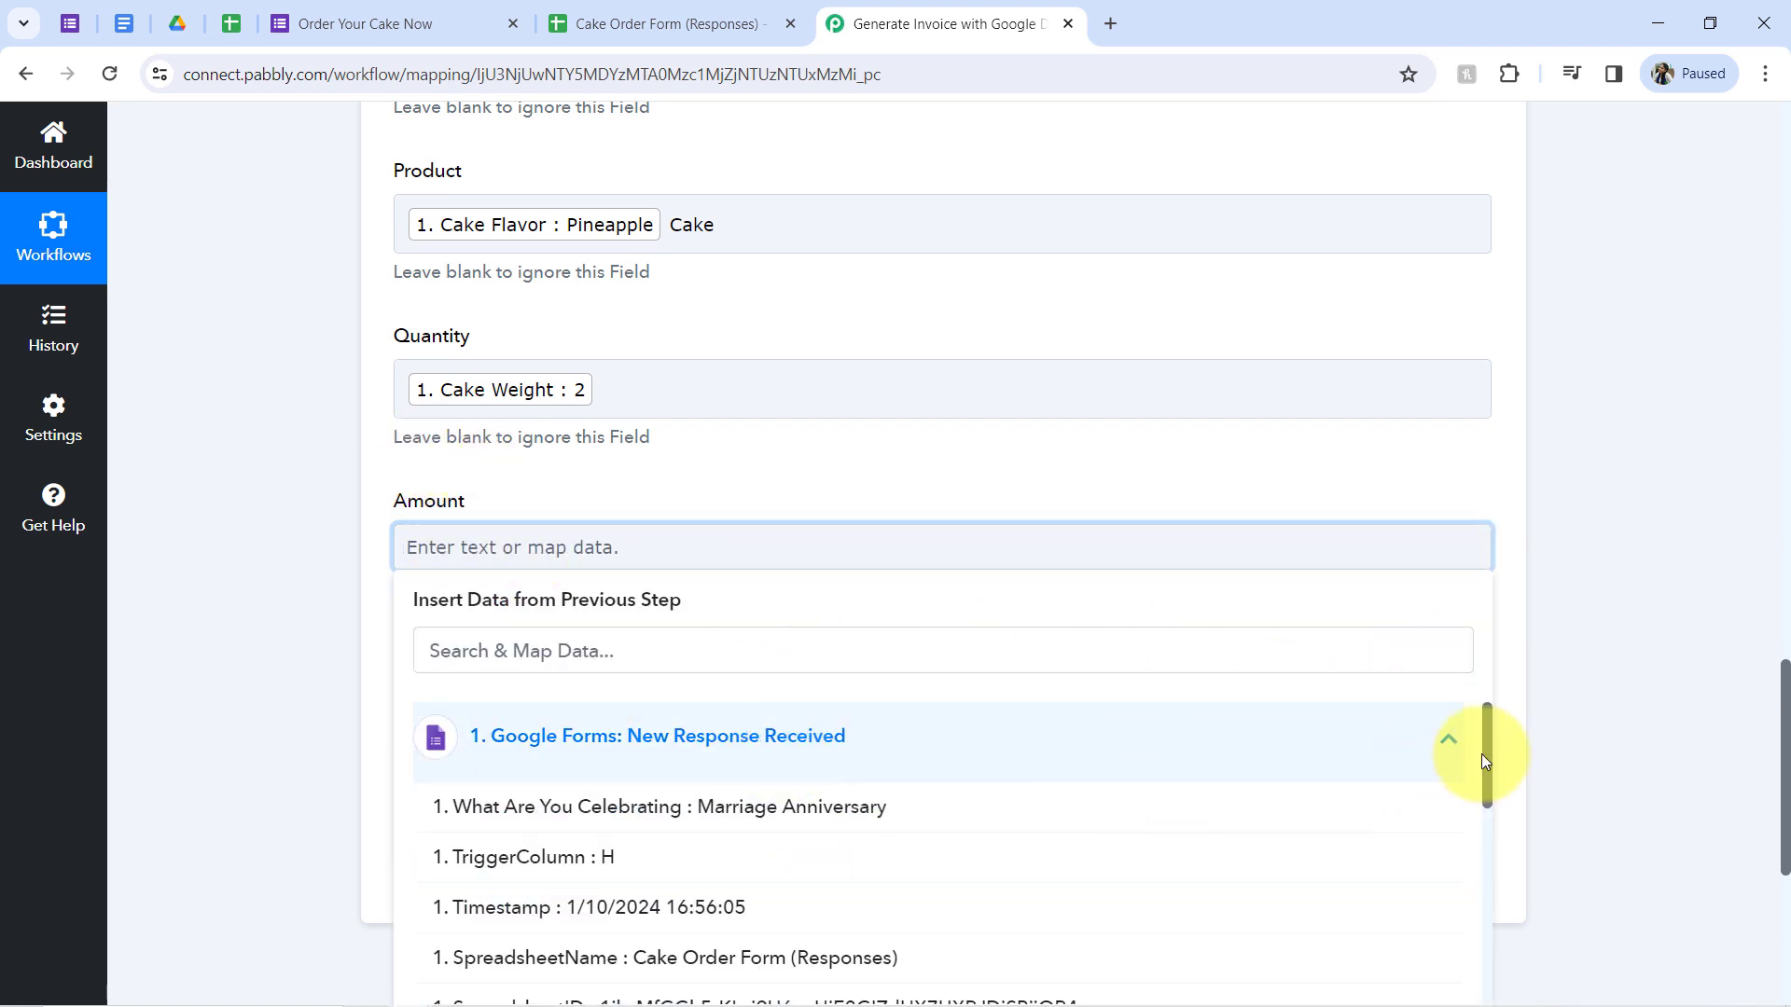
drag(1488, 714, 1422, 697)
click(252, 628)
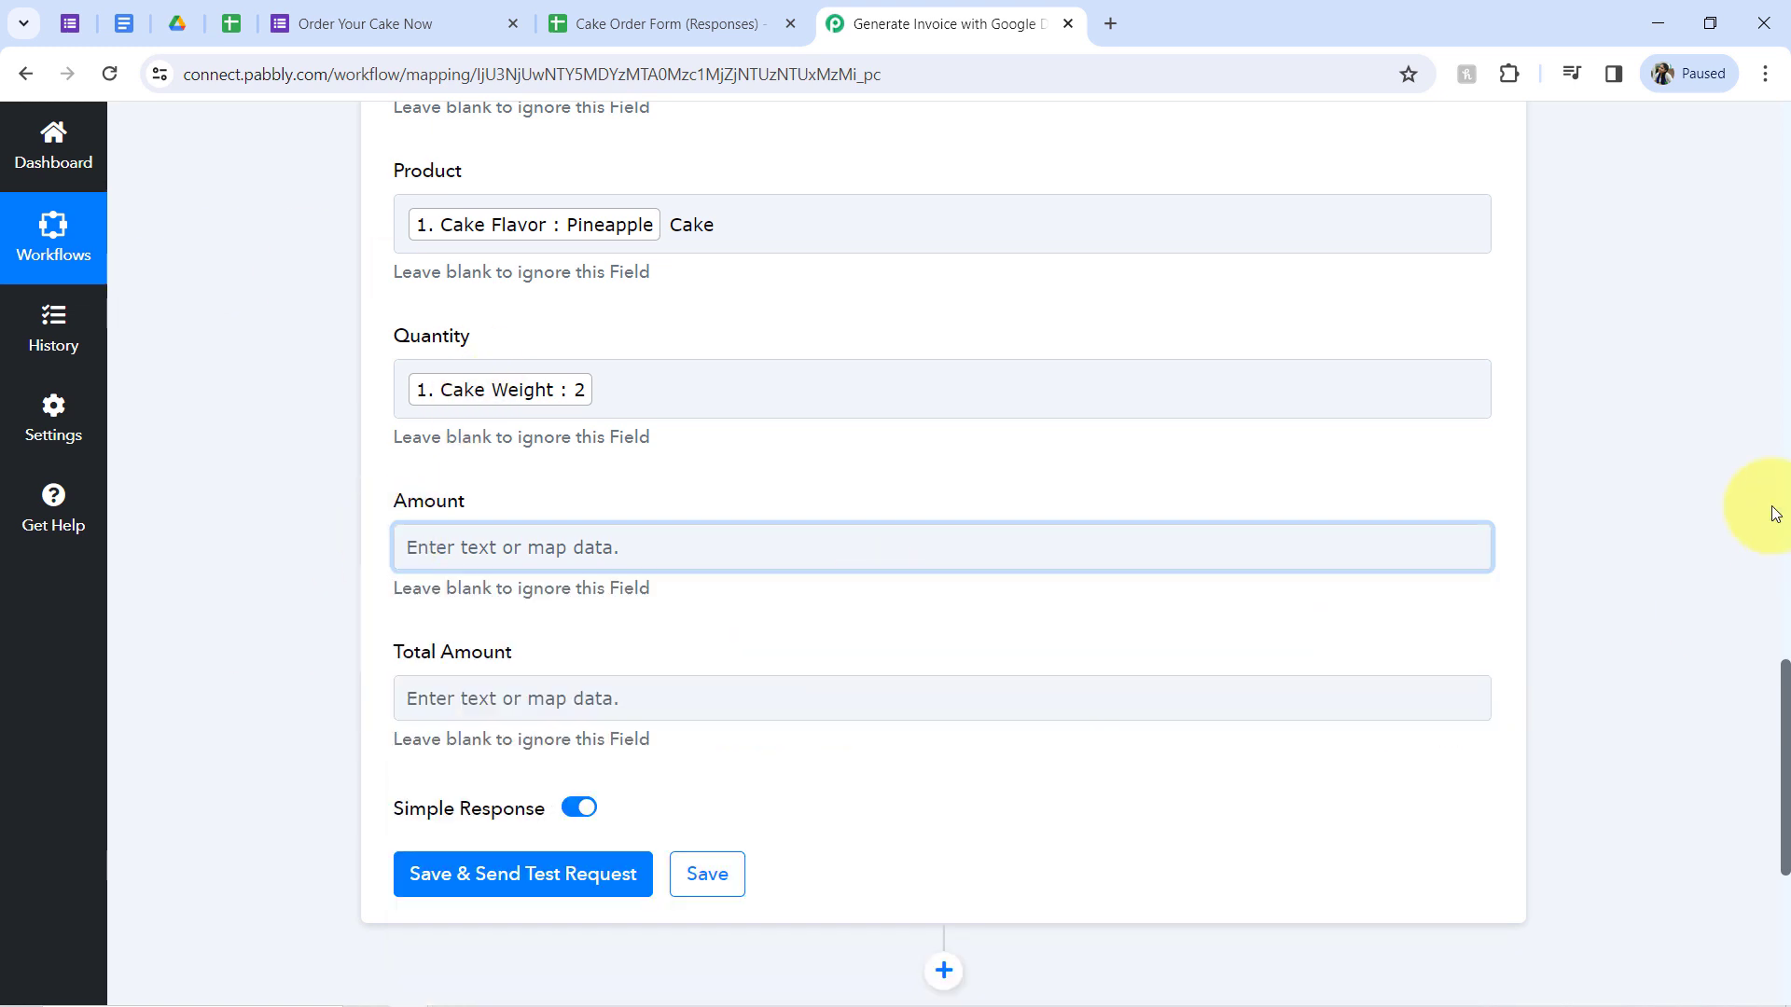
Step: Review the per-kilogram cake prices in the Cake Order Form's description
click(67, 27)
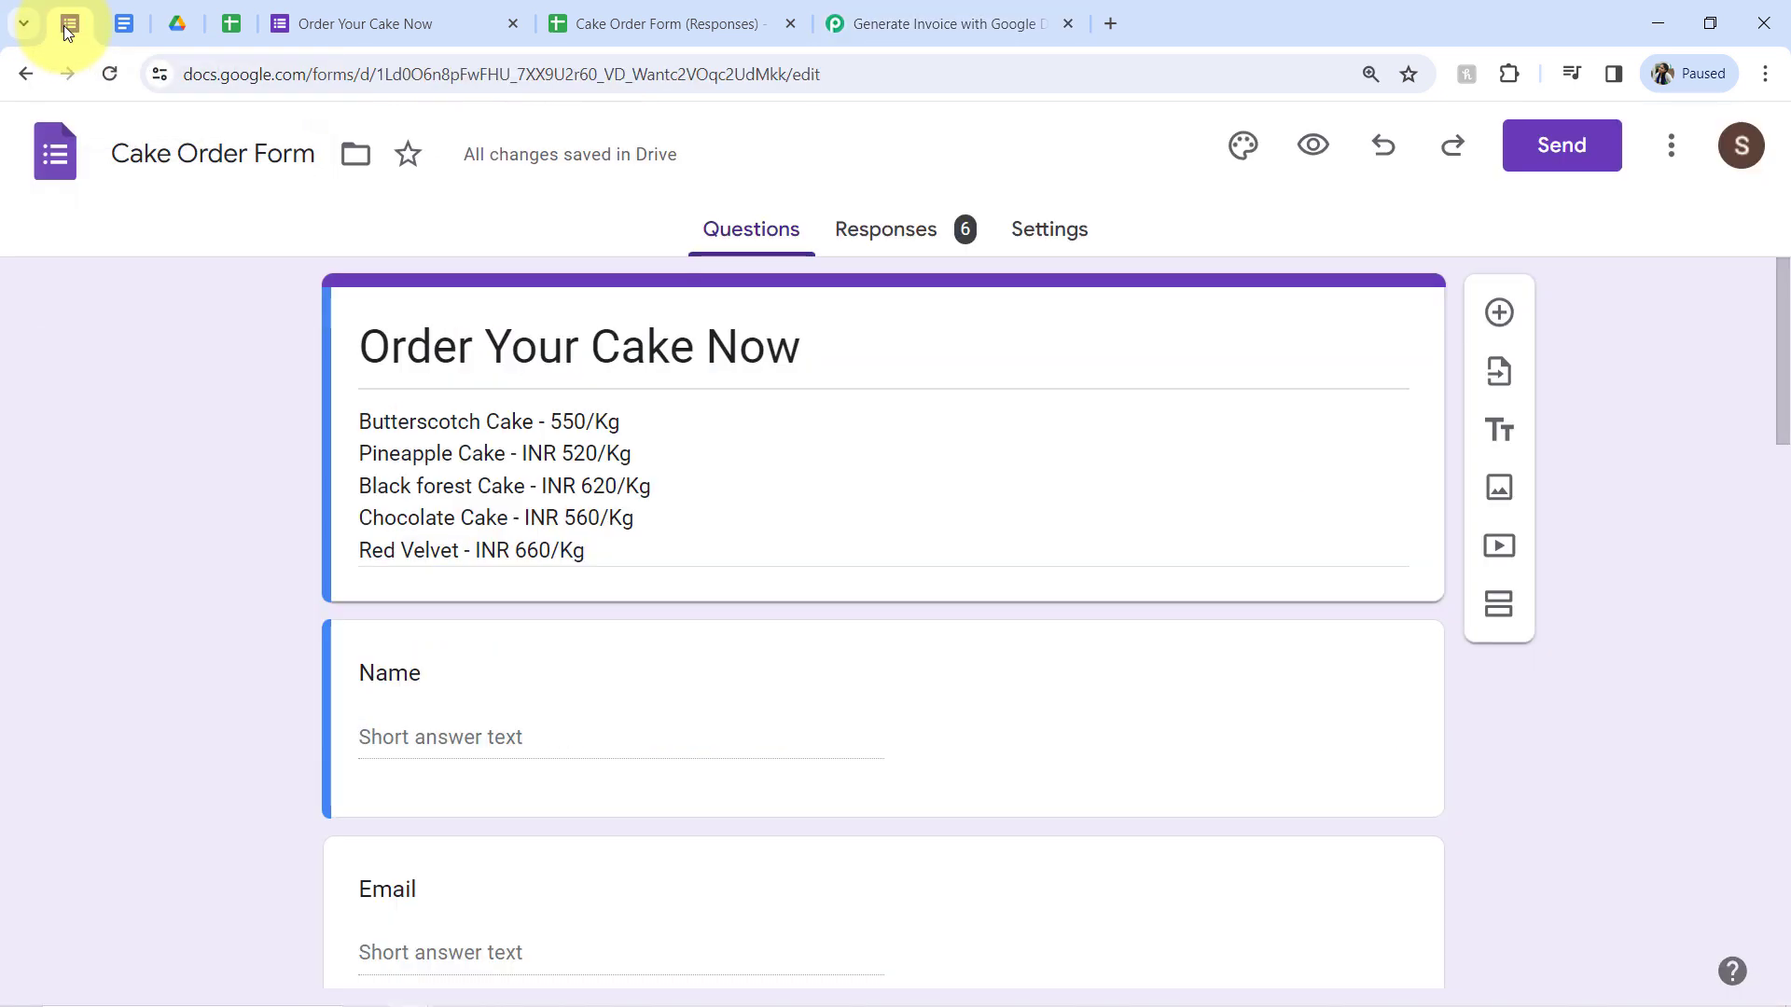
click(440, 421)
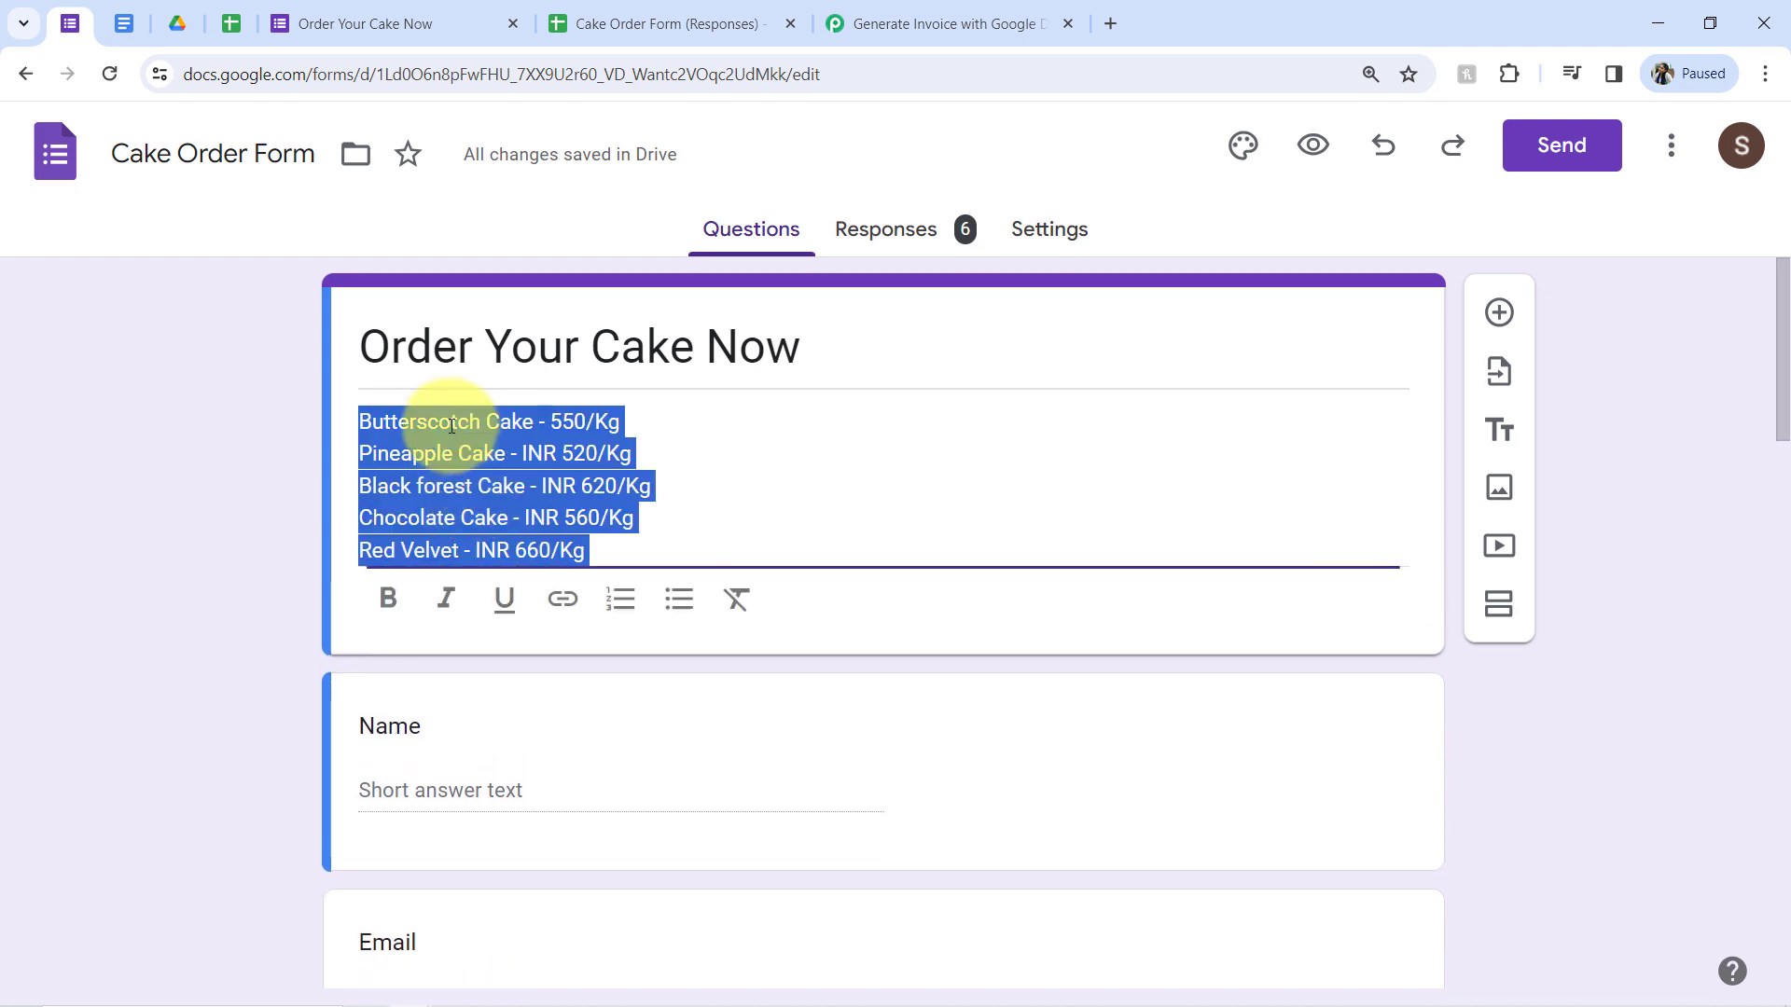
click(440, 422)
drag(422, 421, 531, 539)
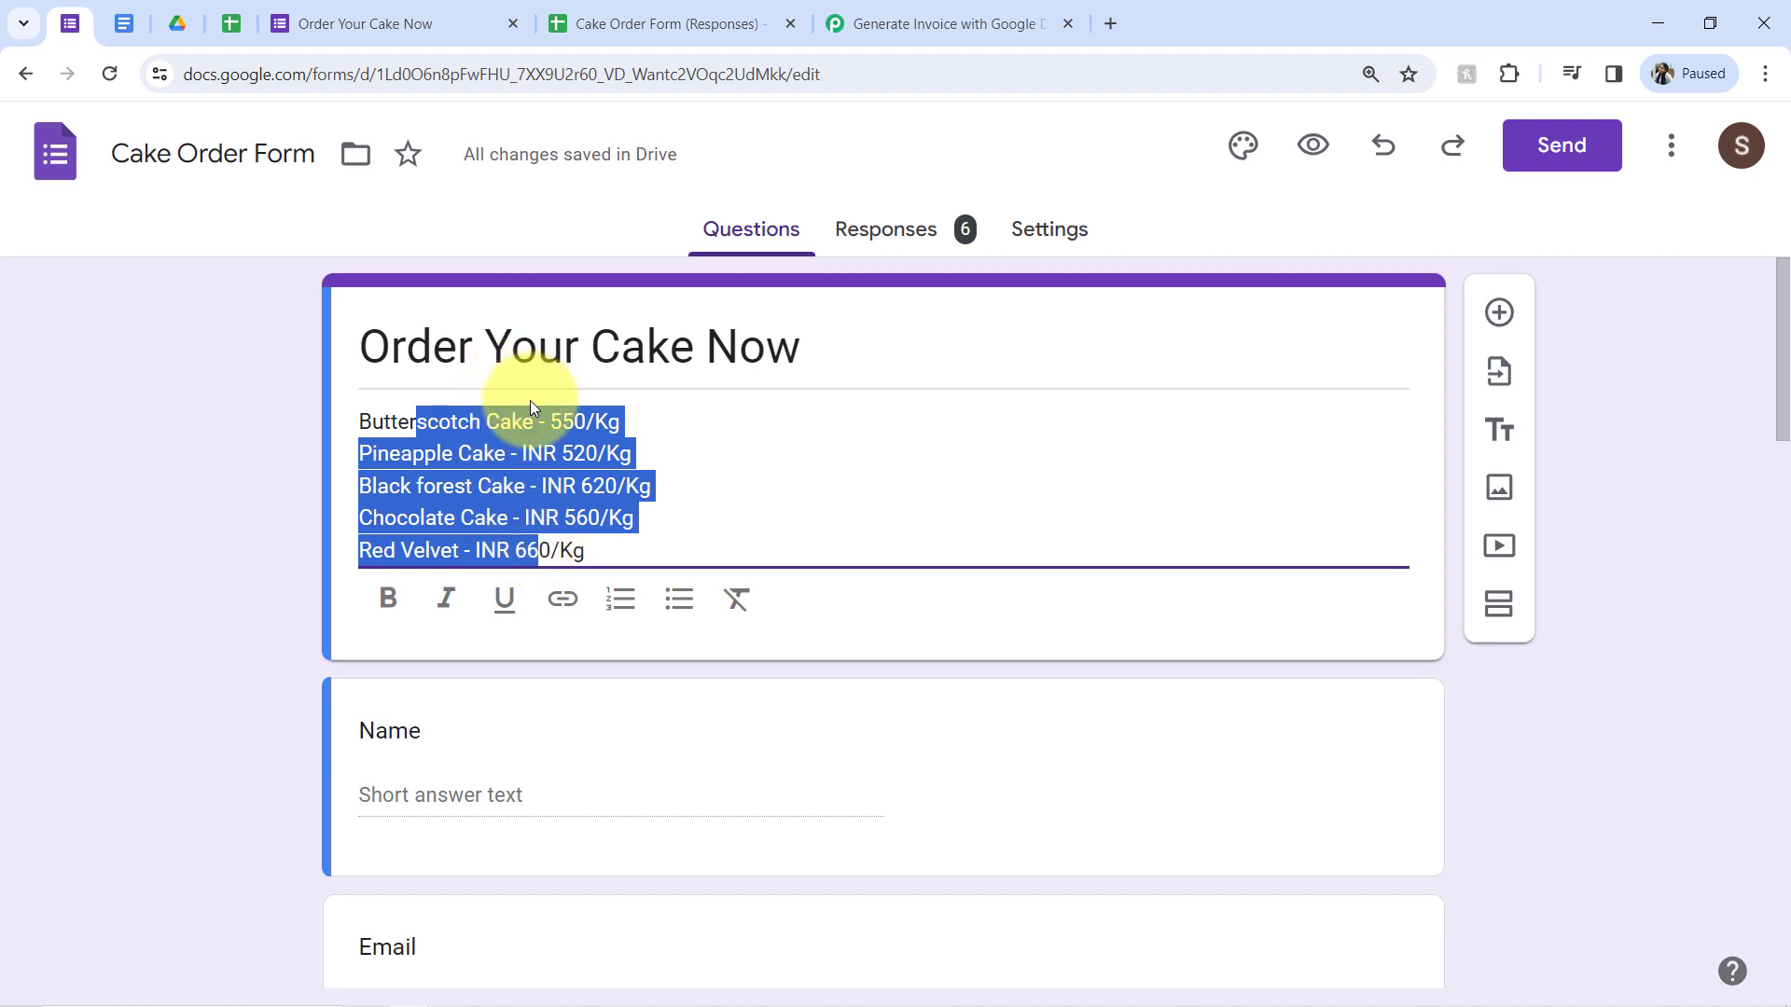
click(485, 452)
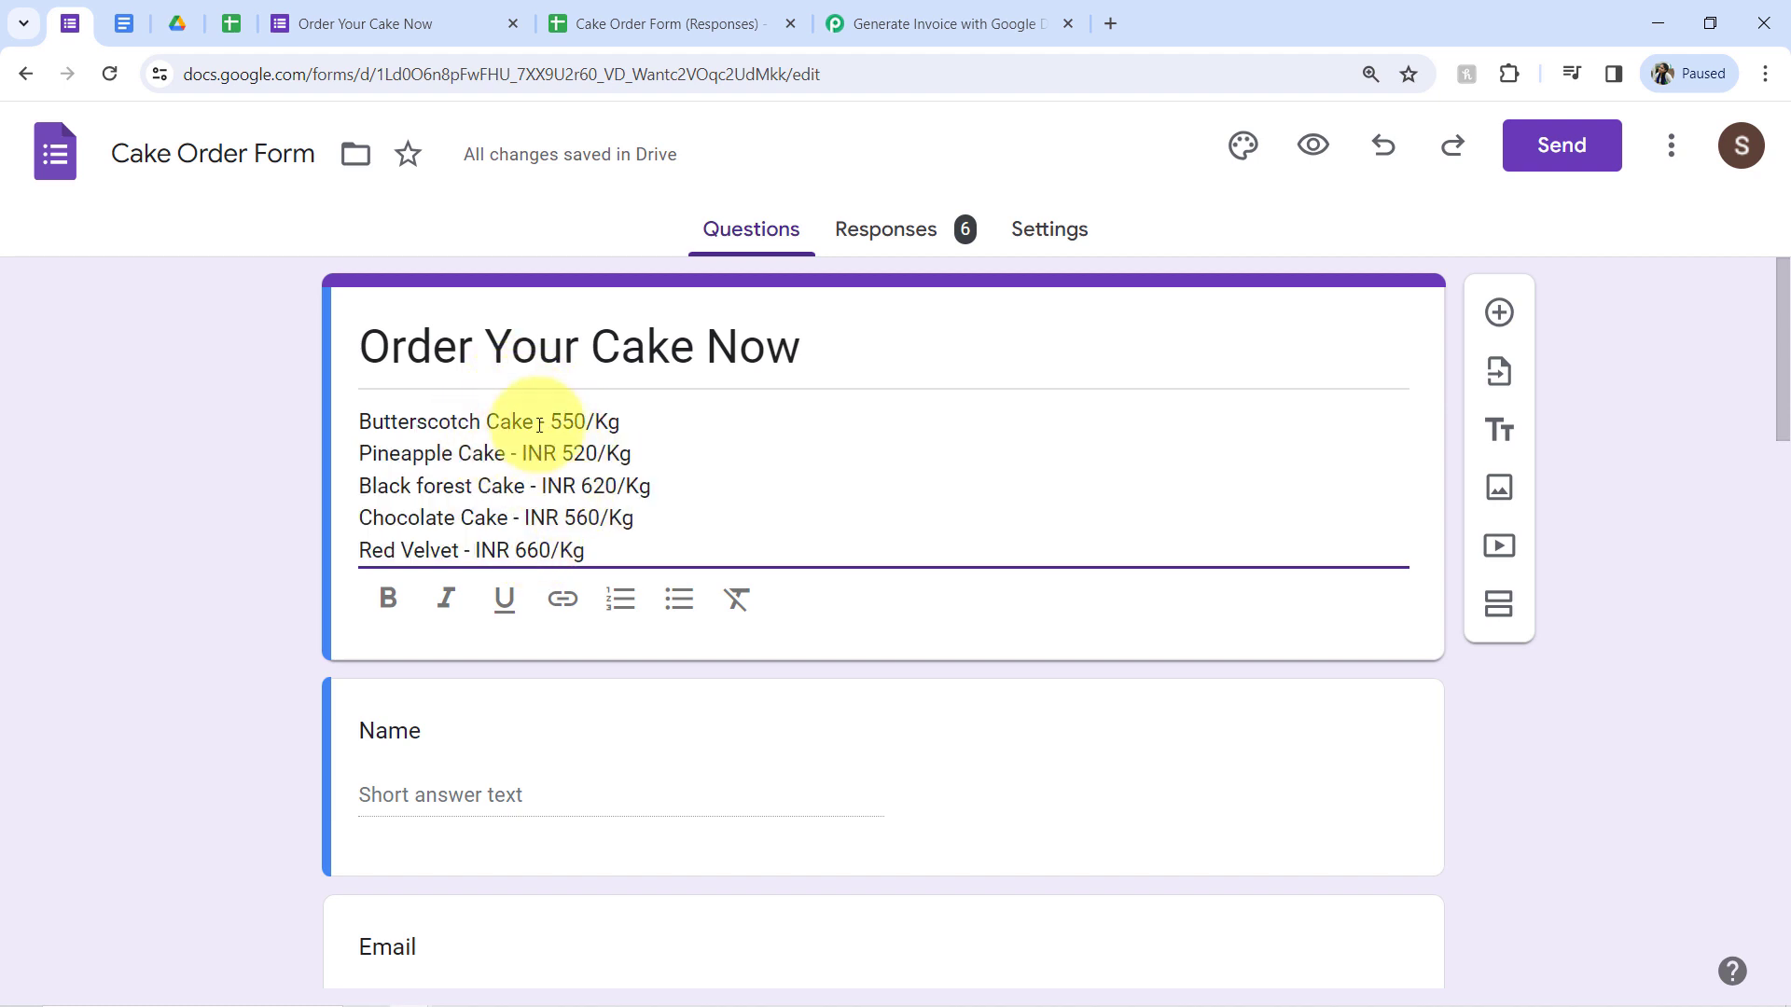
Step: Return to the Pabbly Connect workflow and add a Lookup Table action between the Split Text and Google Docs steps
click(886, 44)
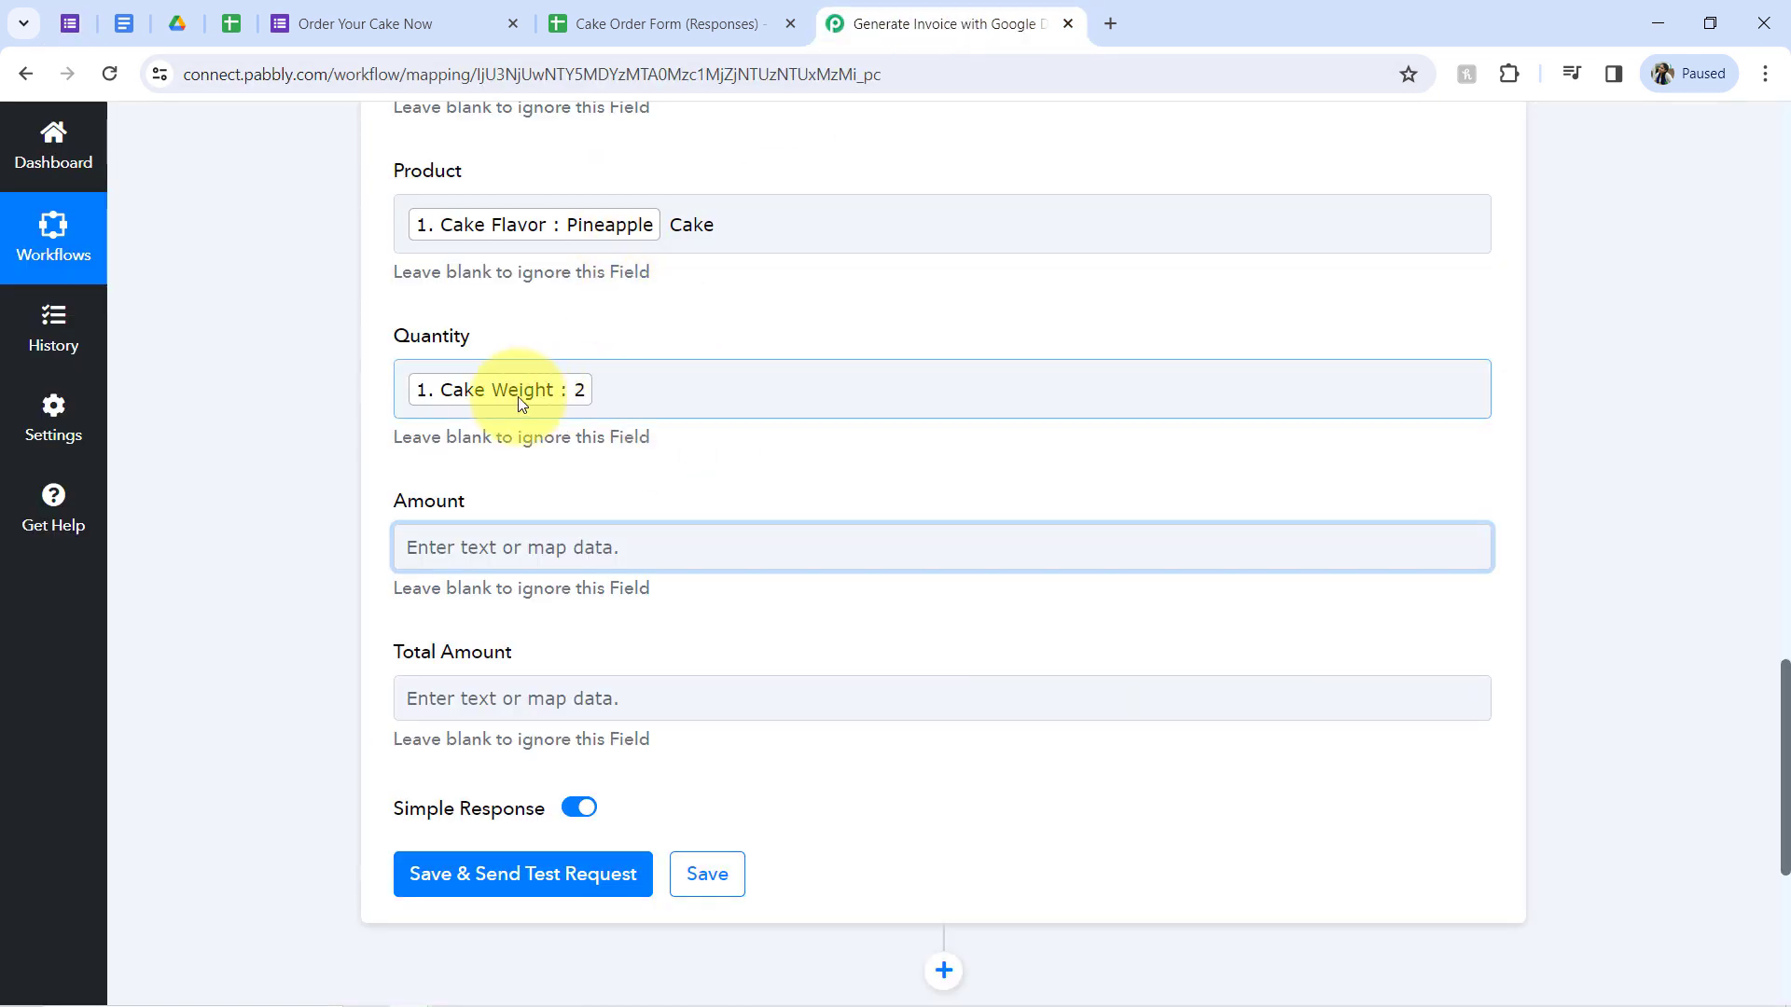
drag(1783, 684, 1783, 275)
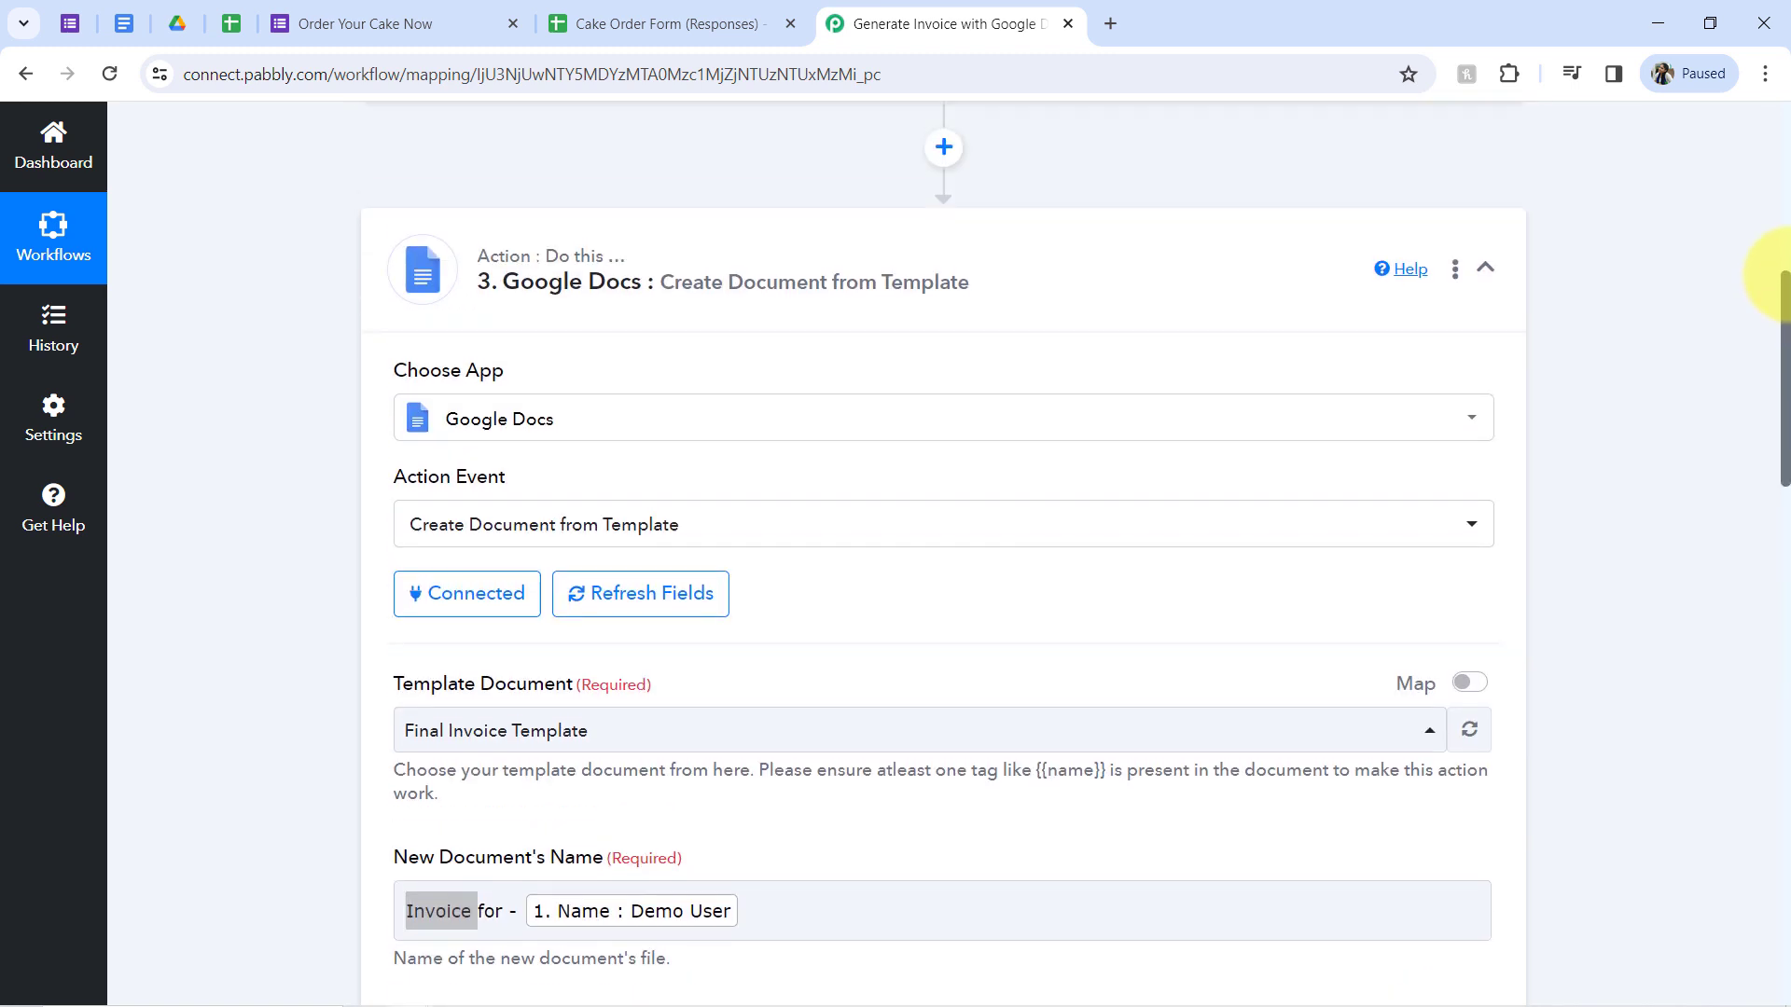
click(944, 147)
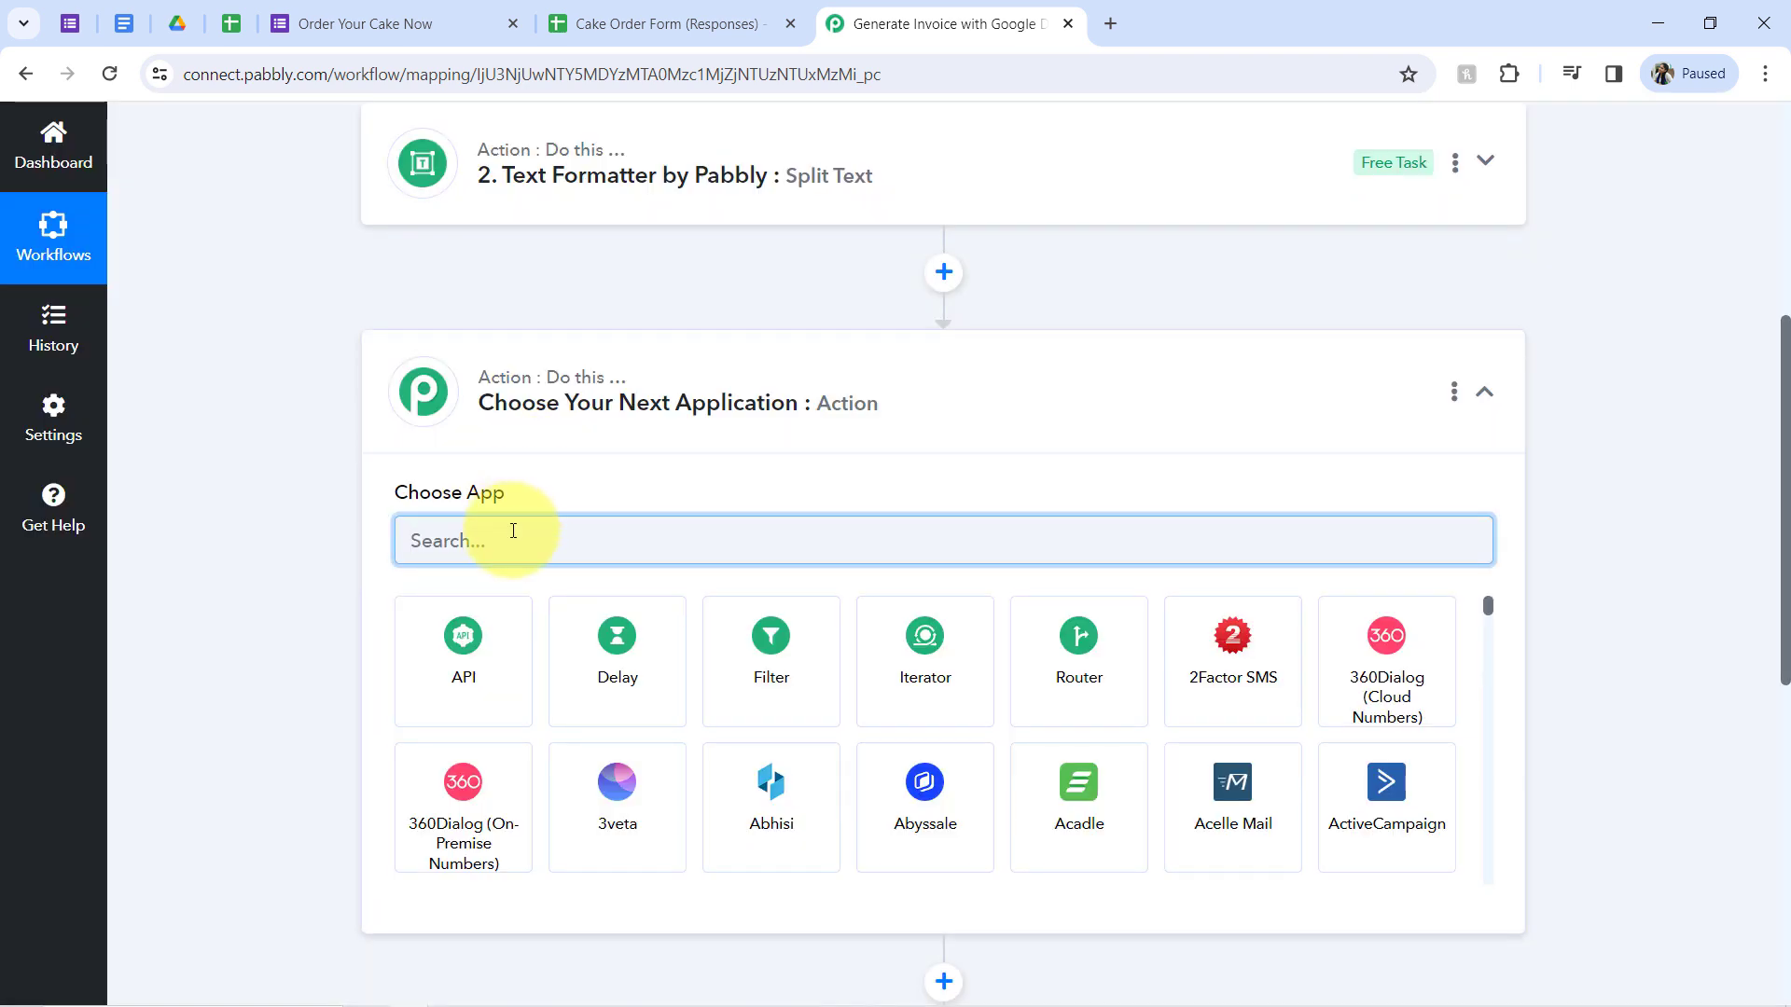
text(look)
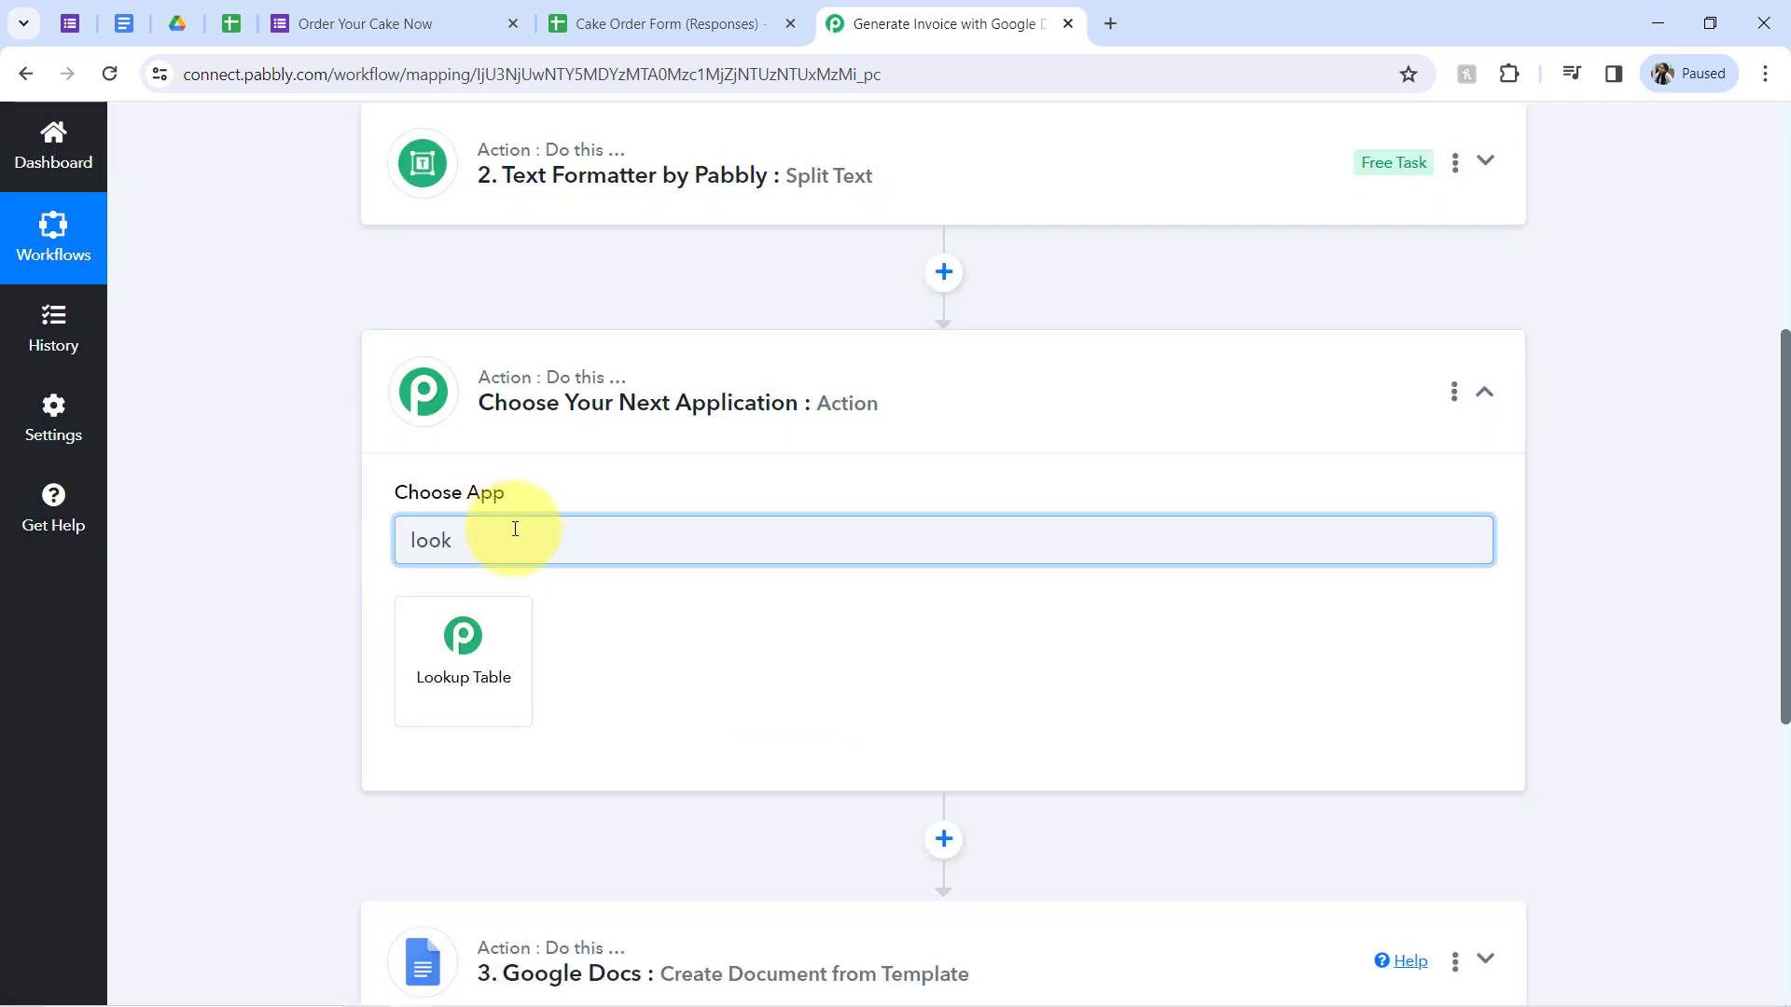
click(464, 639)
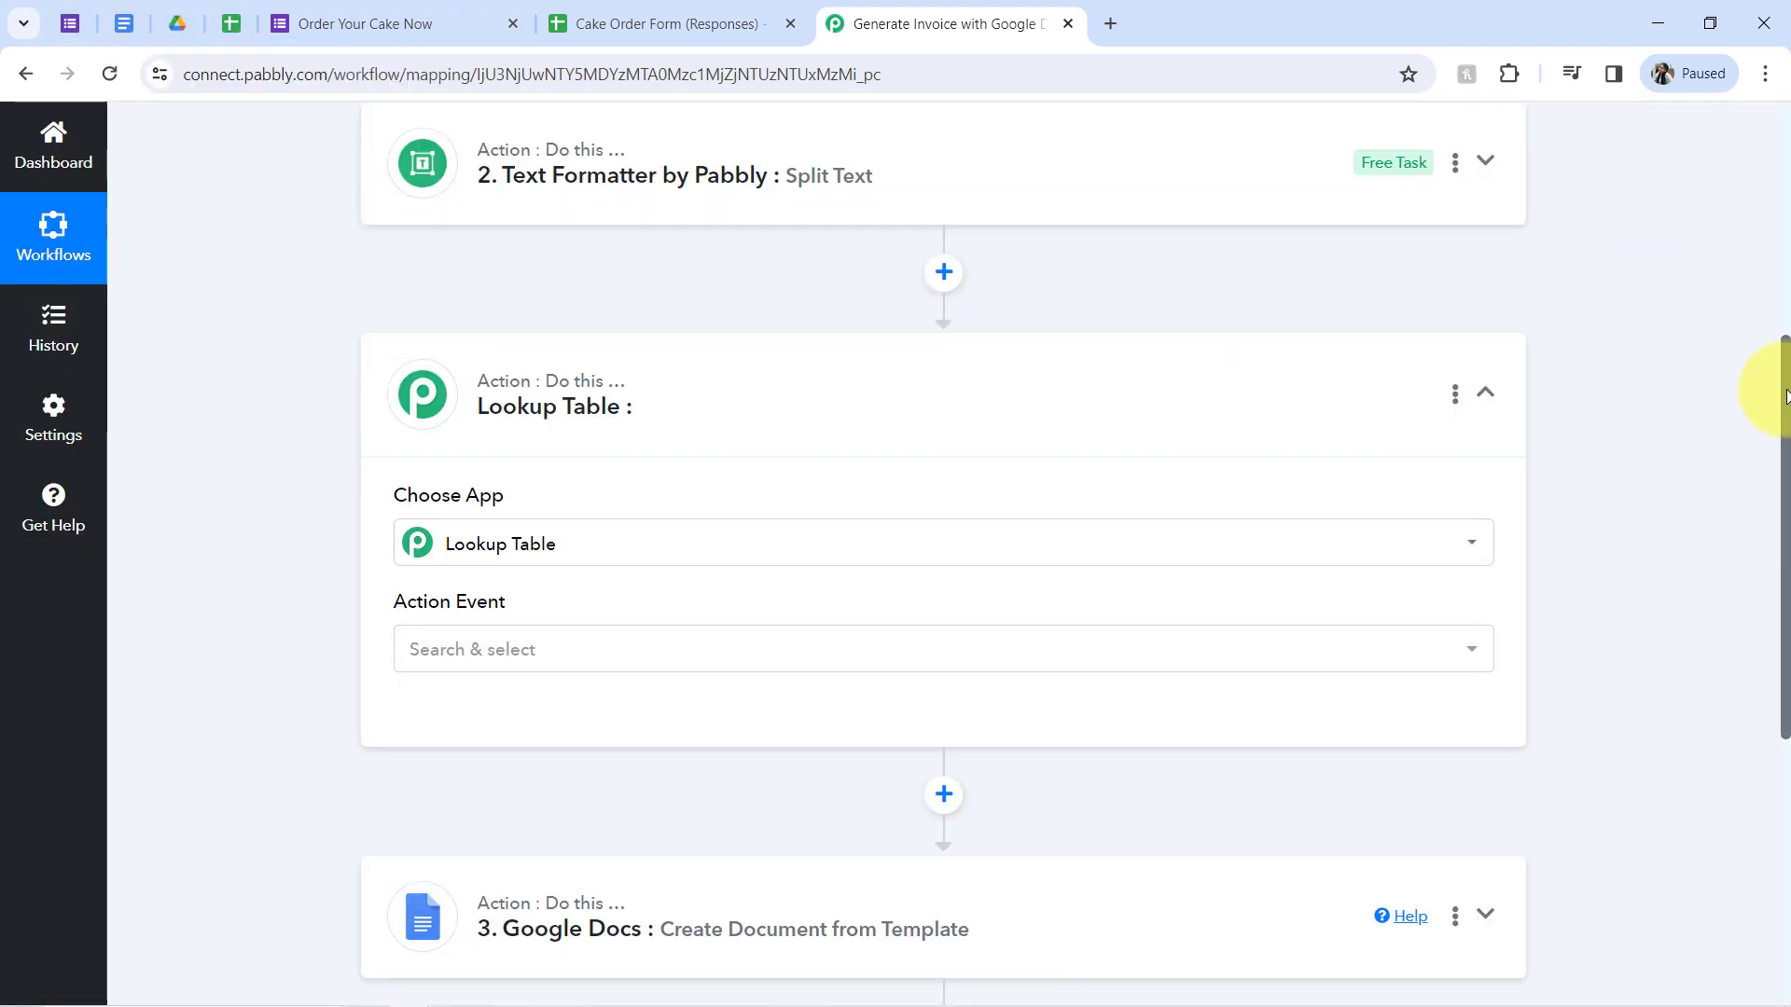
Step: Set the new action's event to Lookup Table and connect it
drag(1784, 397, 1781, 481)
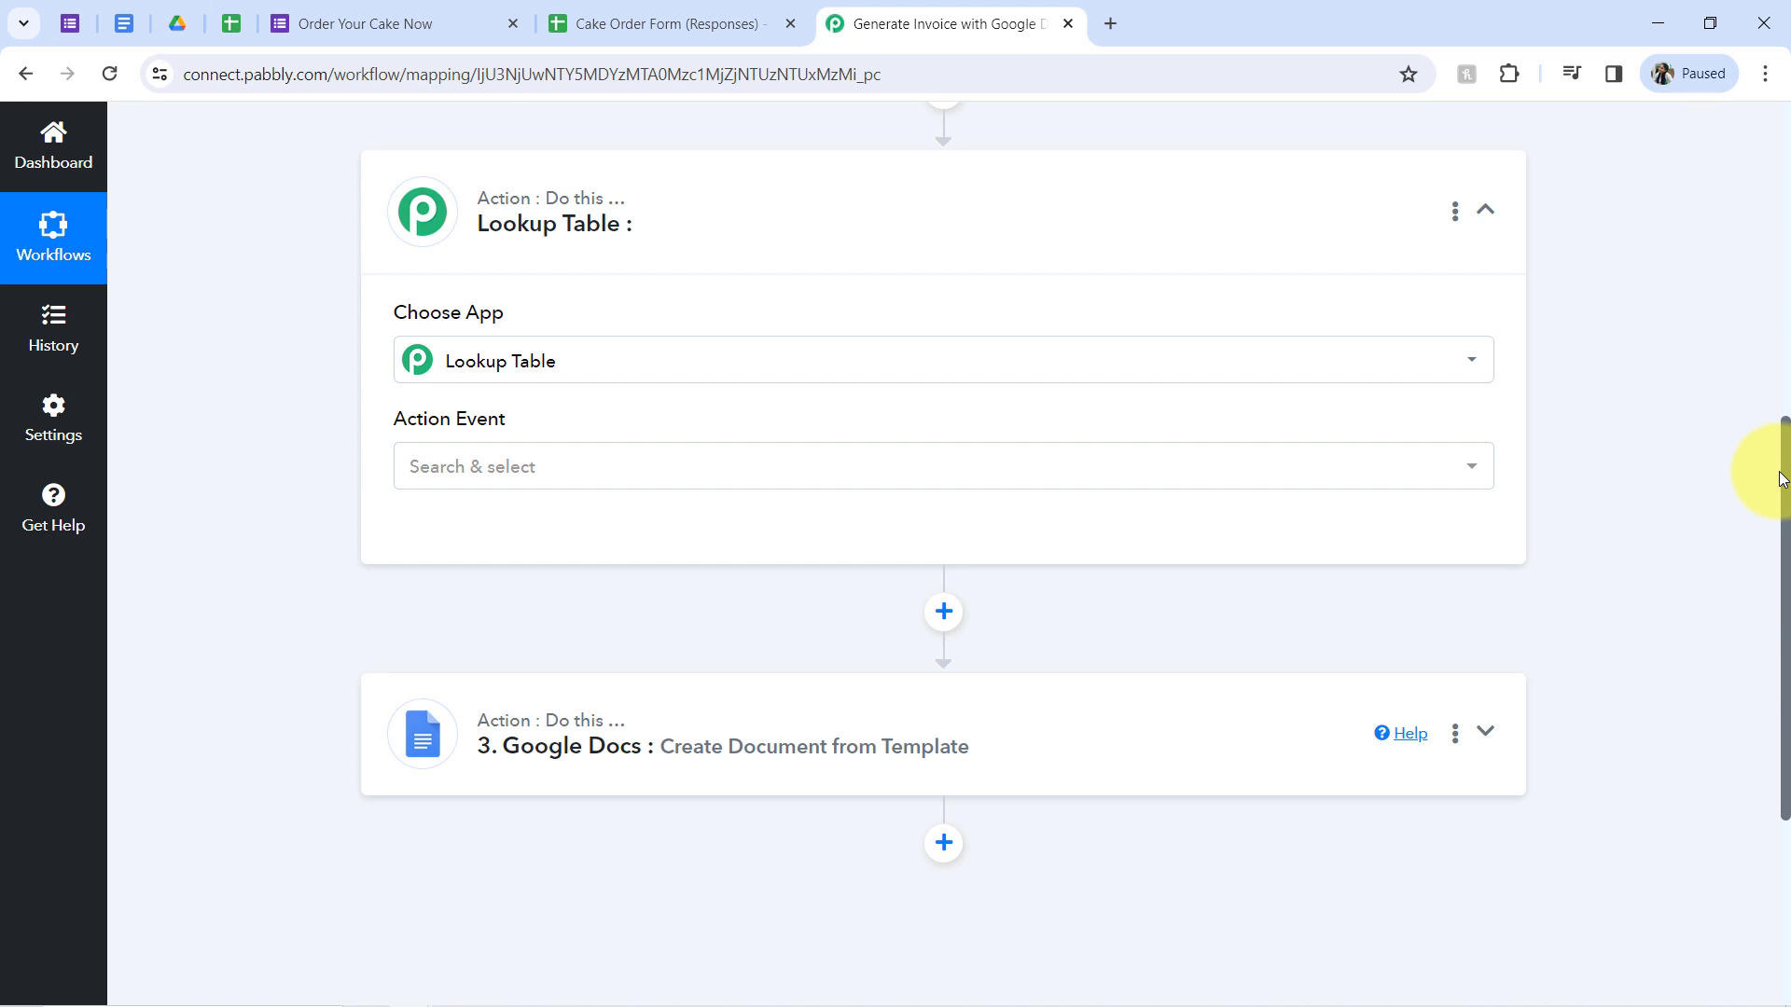
click(476, 474)
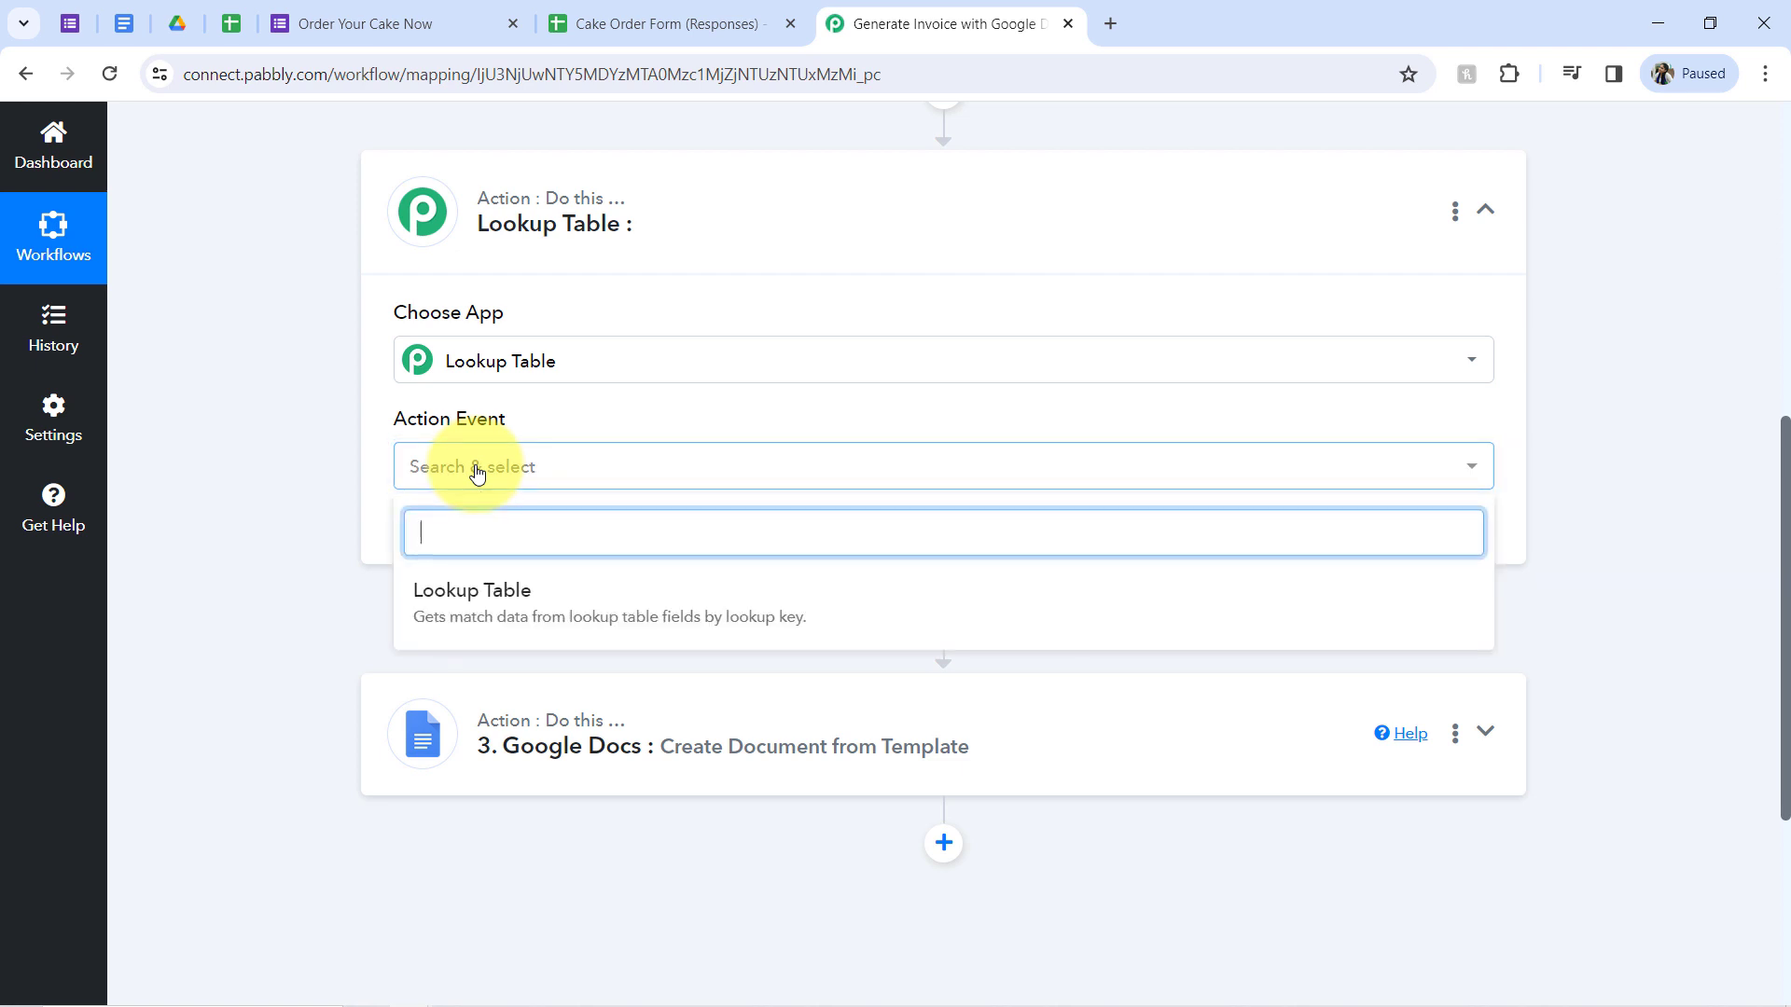
click(466, 611)
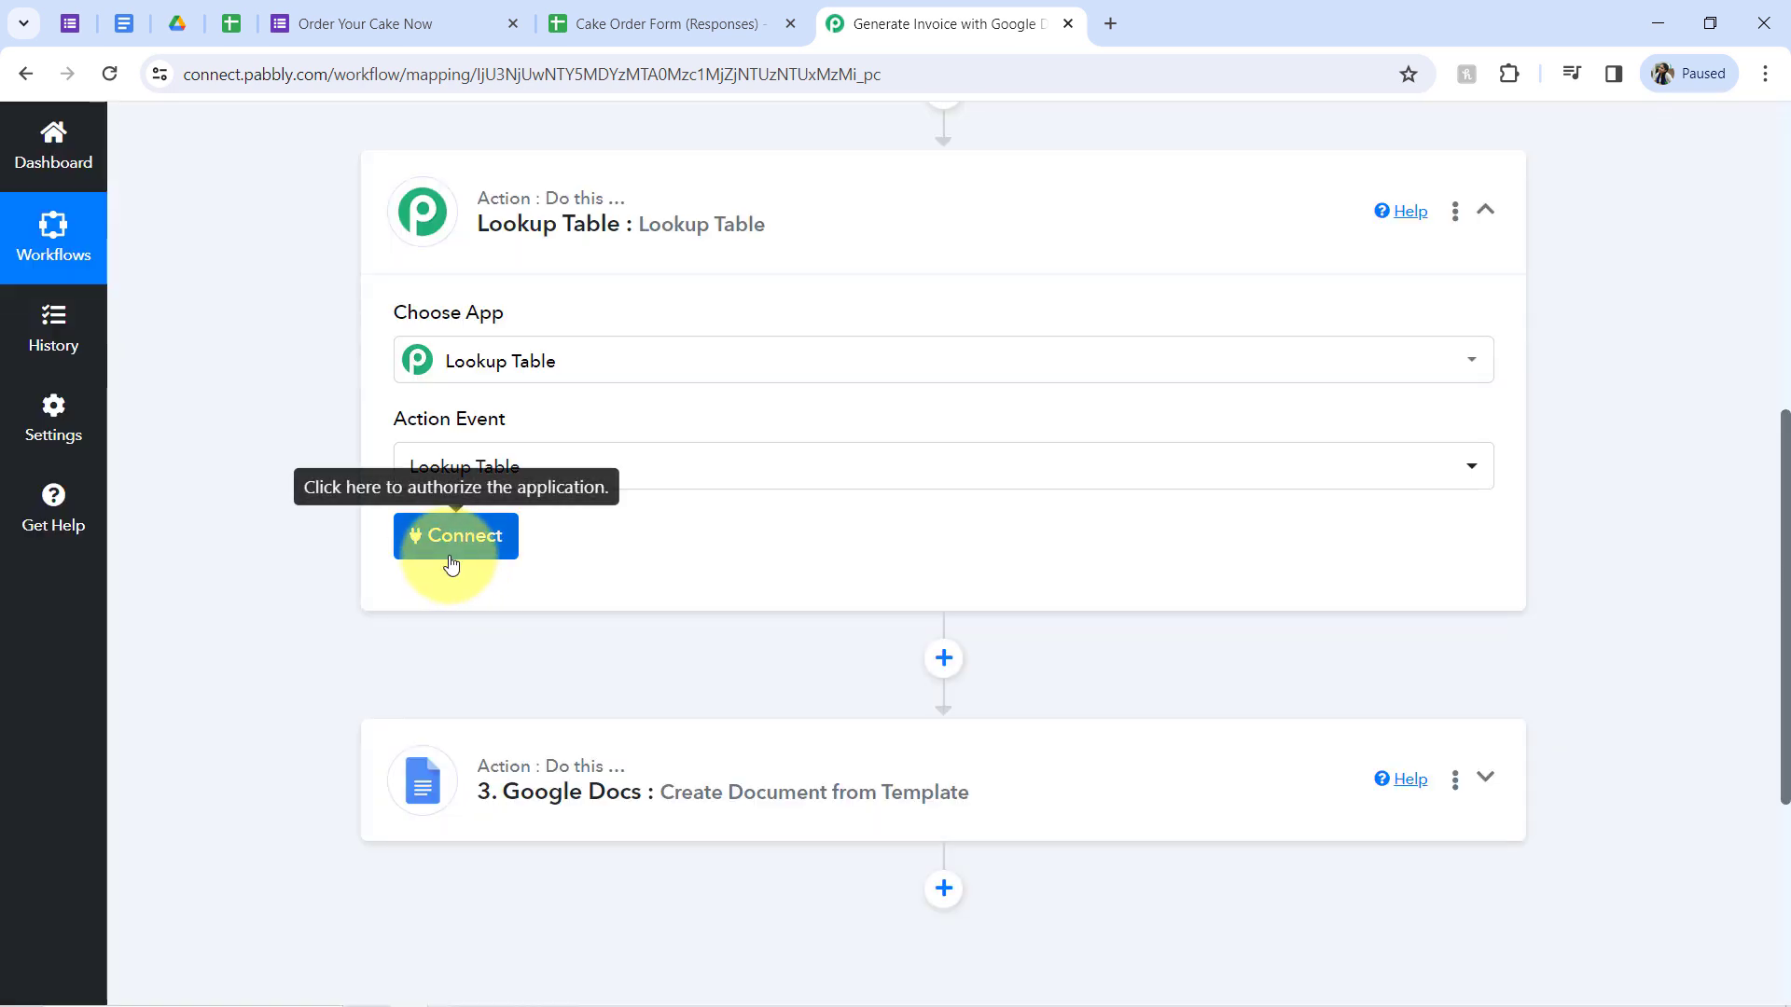
click(451, 563)
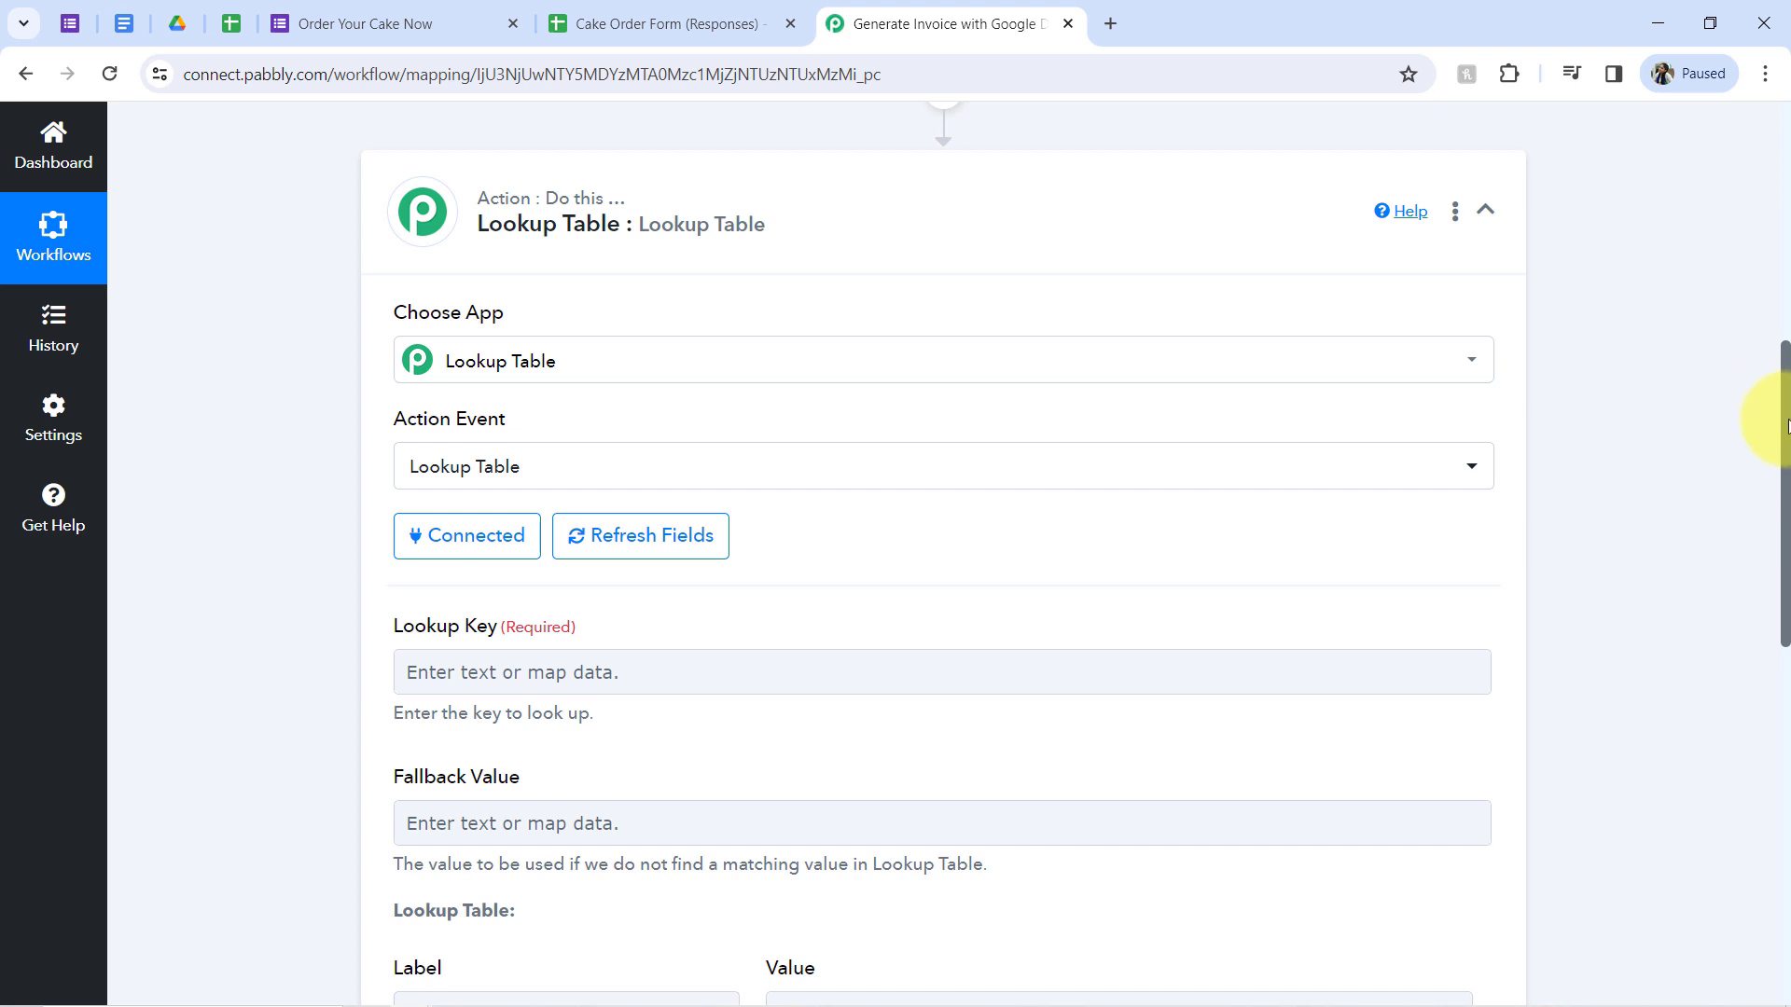
Step: Add four more label and value rows to the lookup table, one row per cake flavor in the order form's price list
scroll(1786, 438, down, 3)
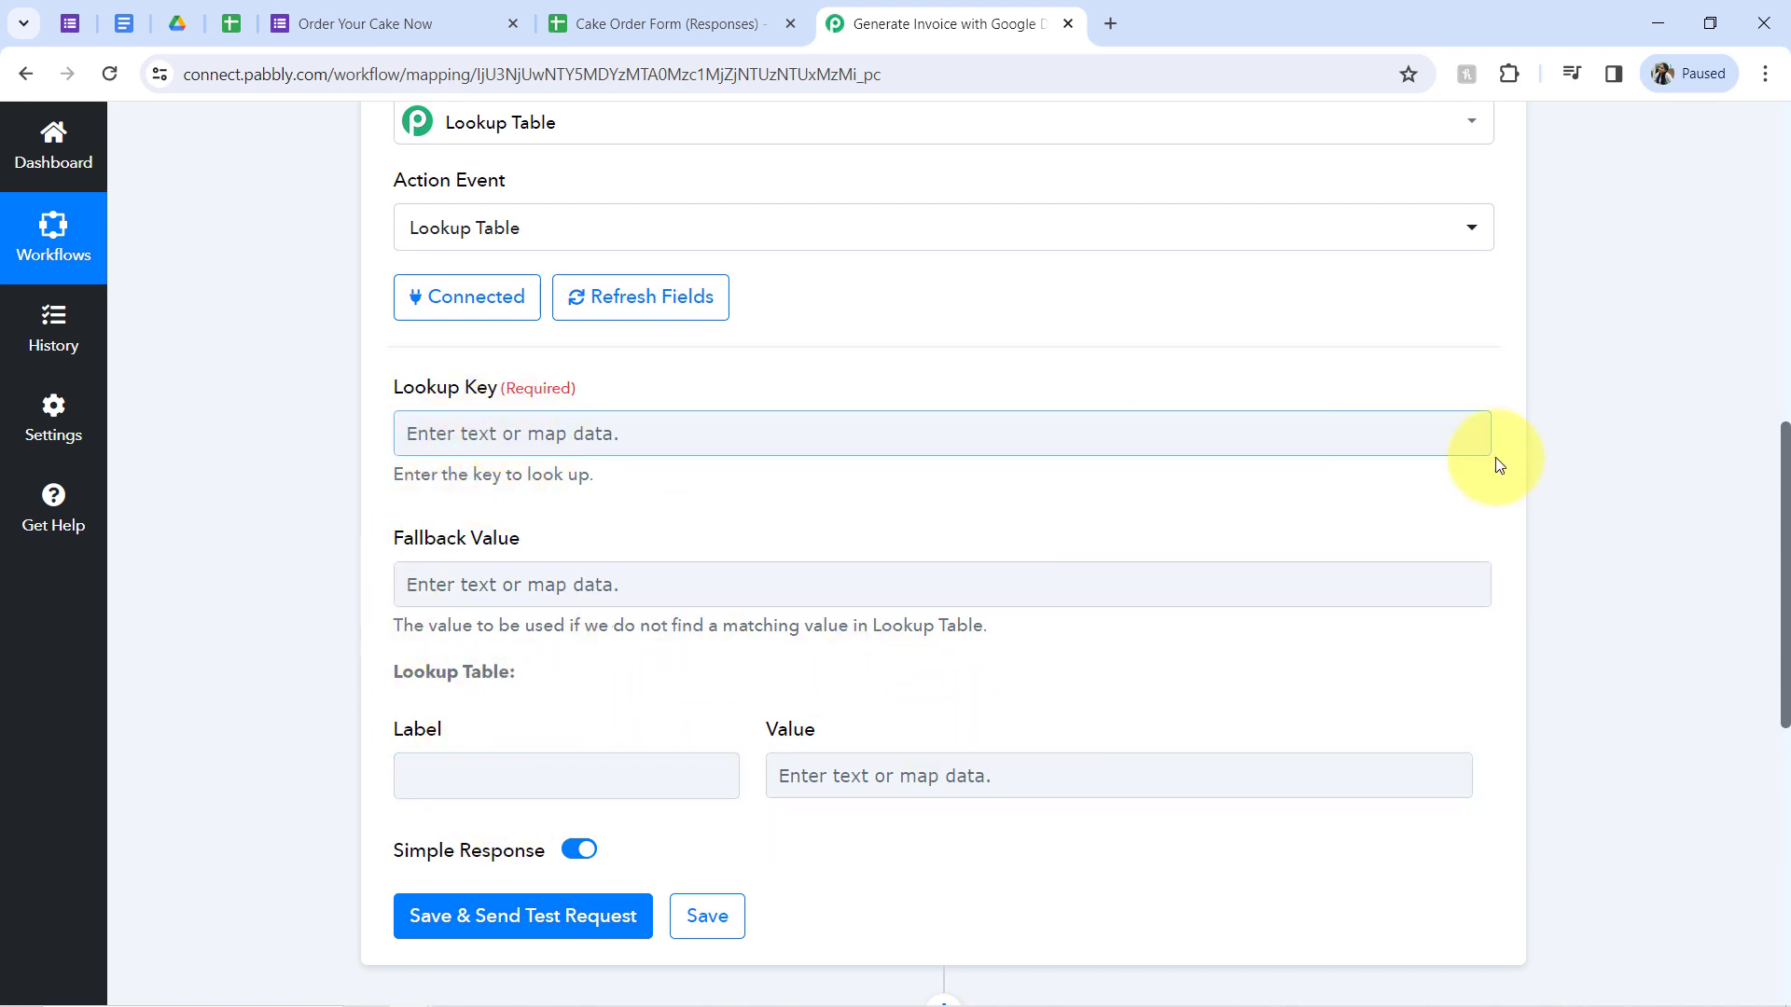
drag(1784, 494, 1782, 597)
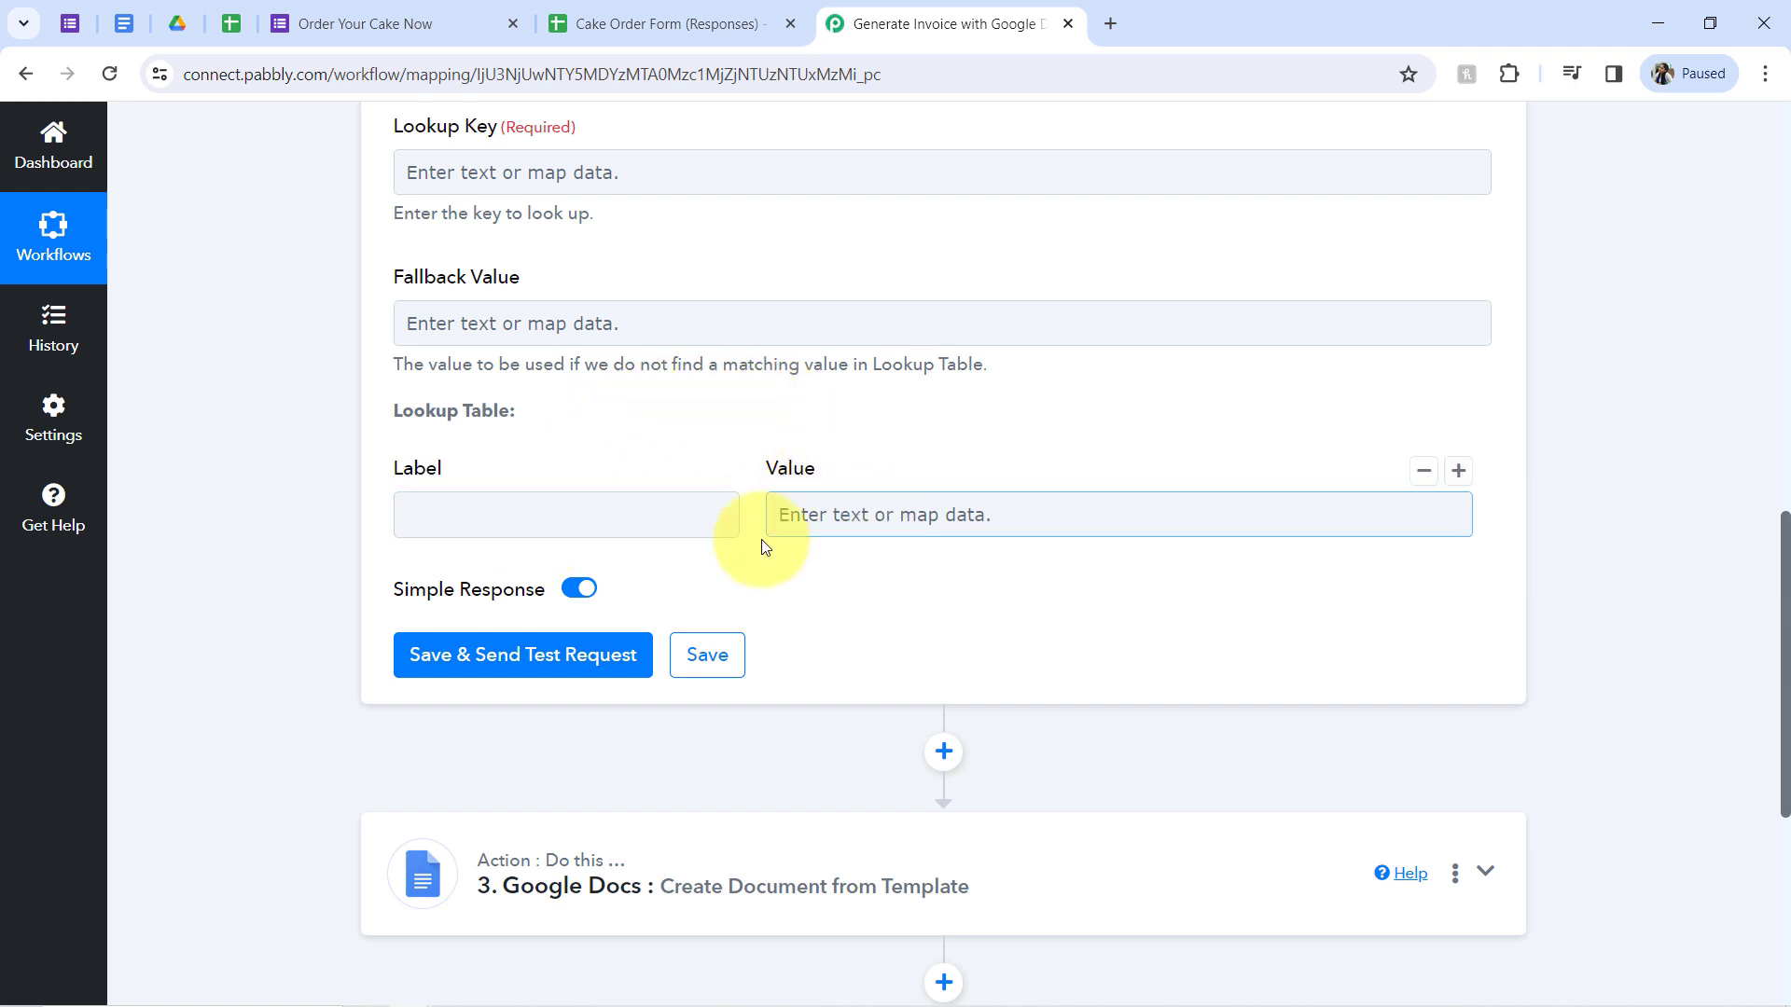
click(1455, 479)
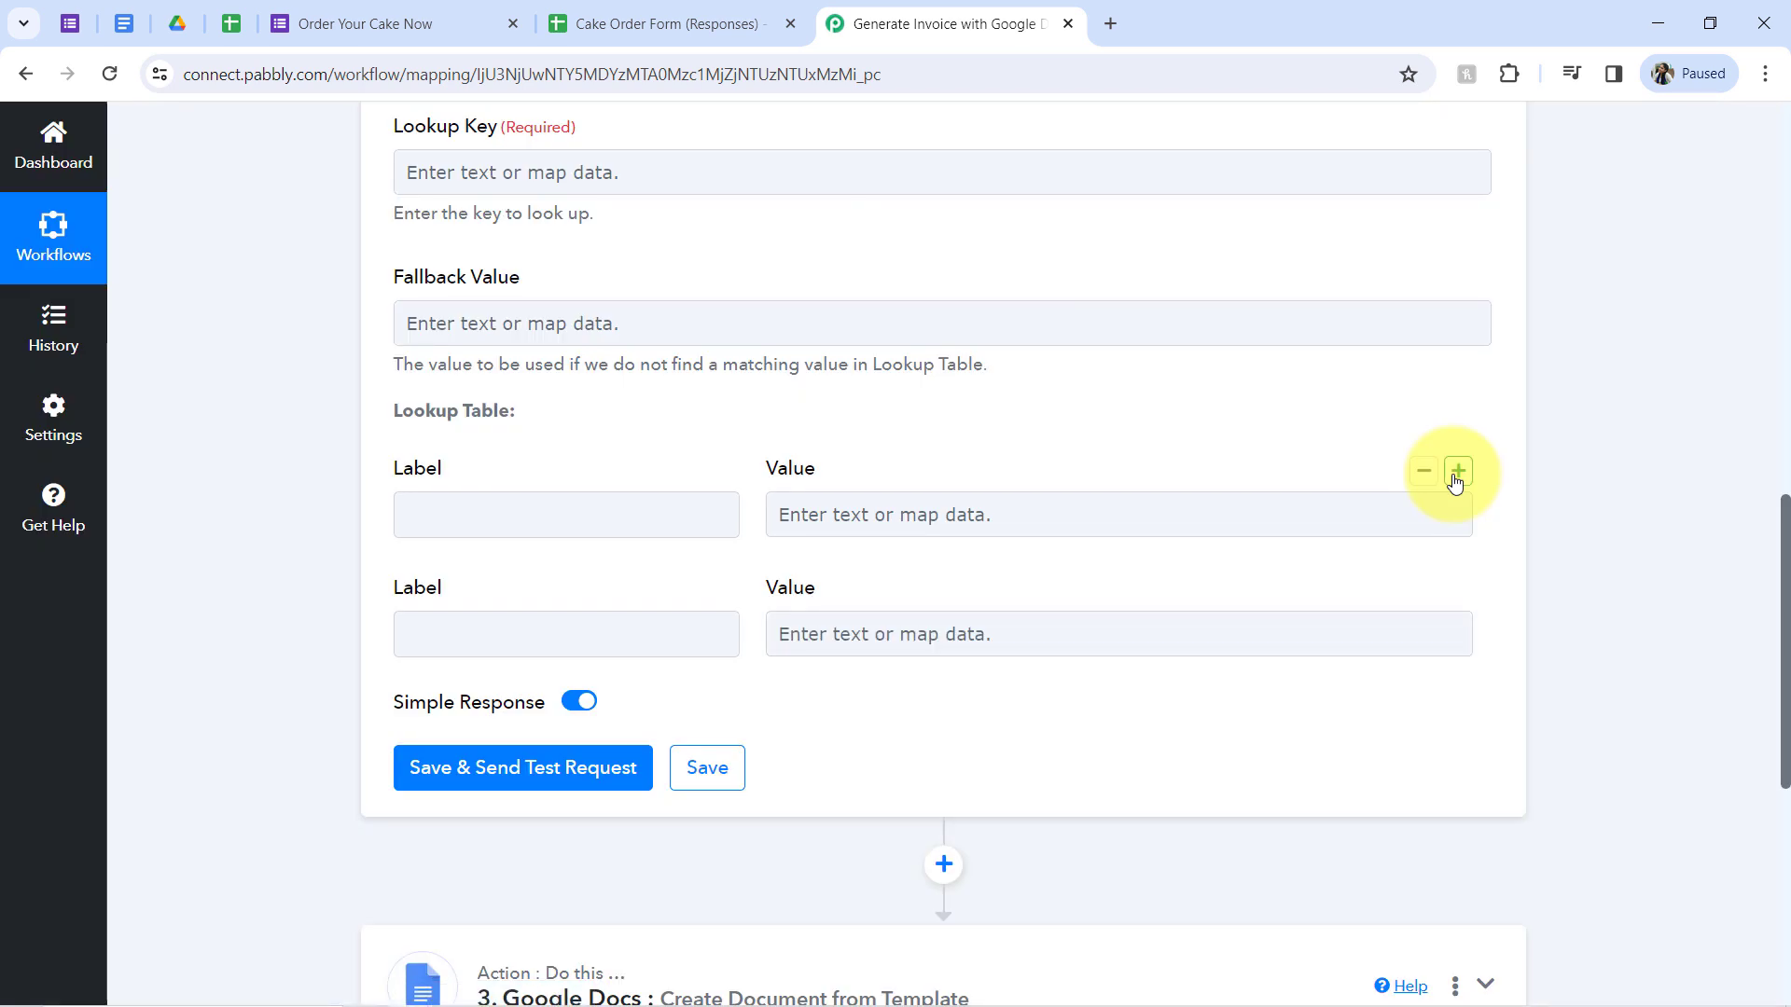
click(1455, 478)
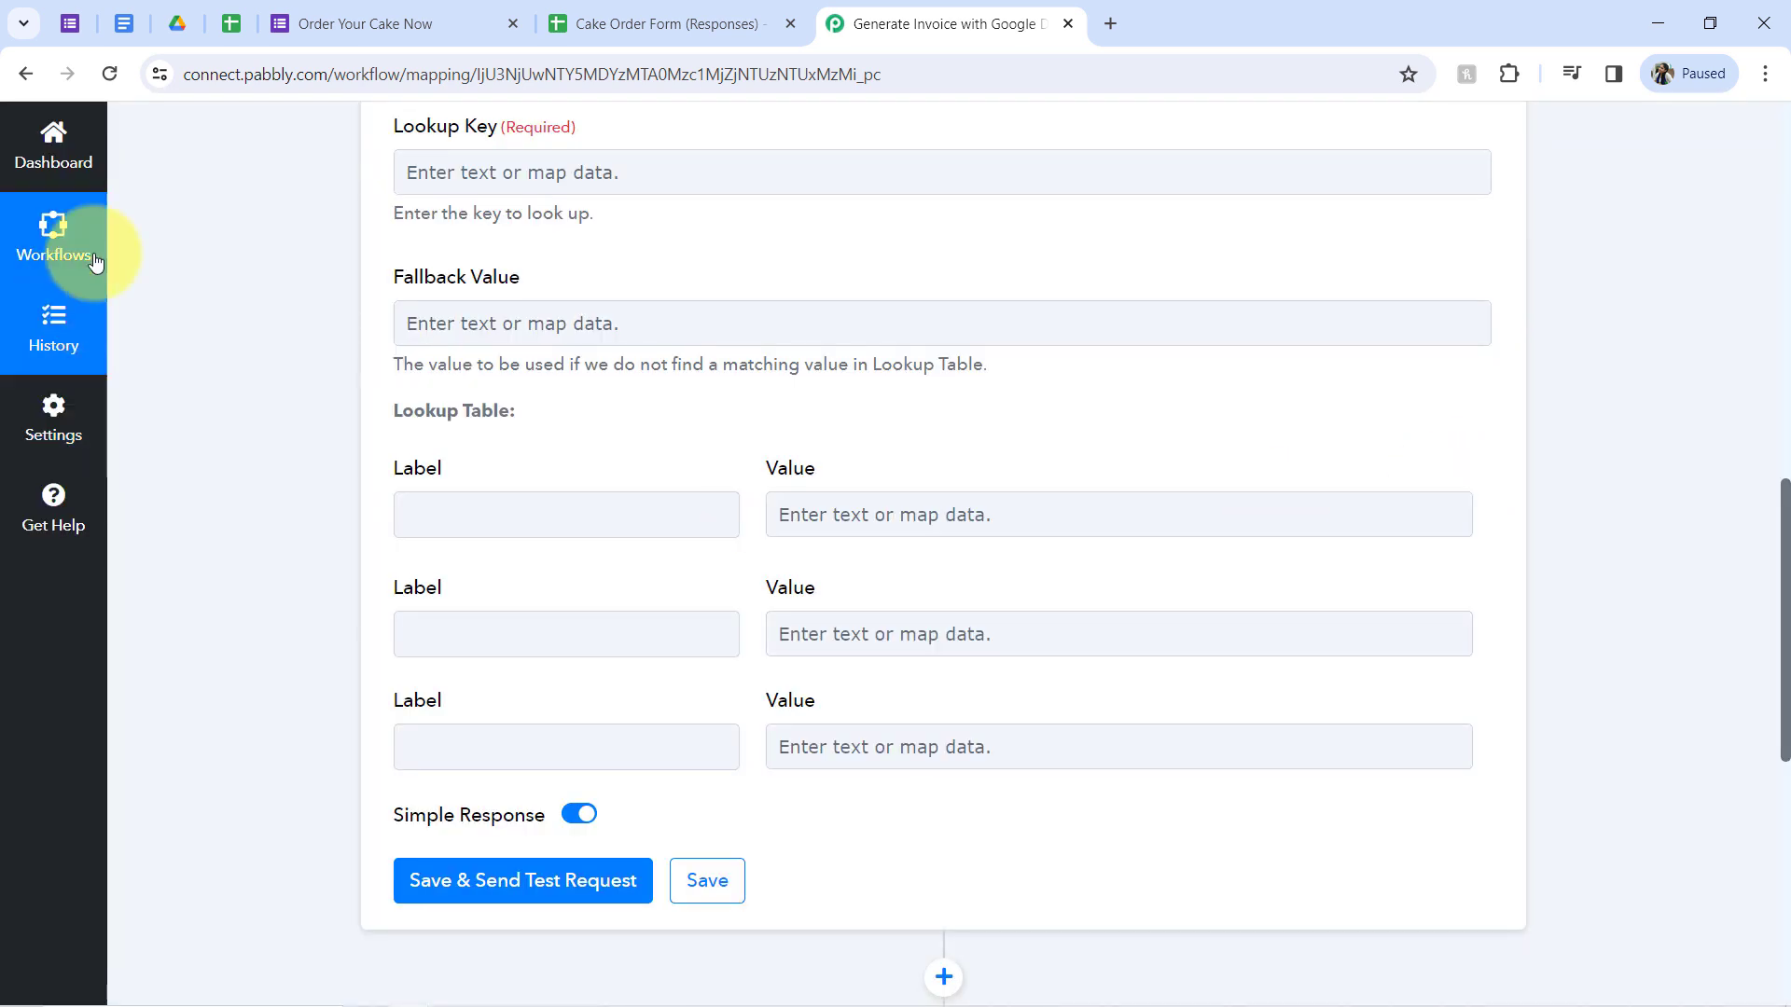
click(299, 11)
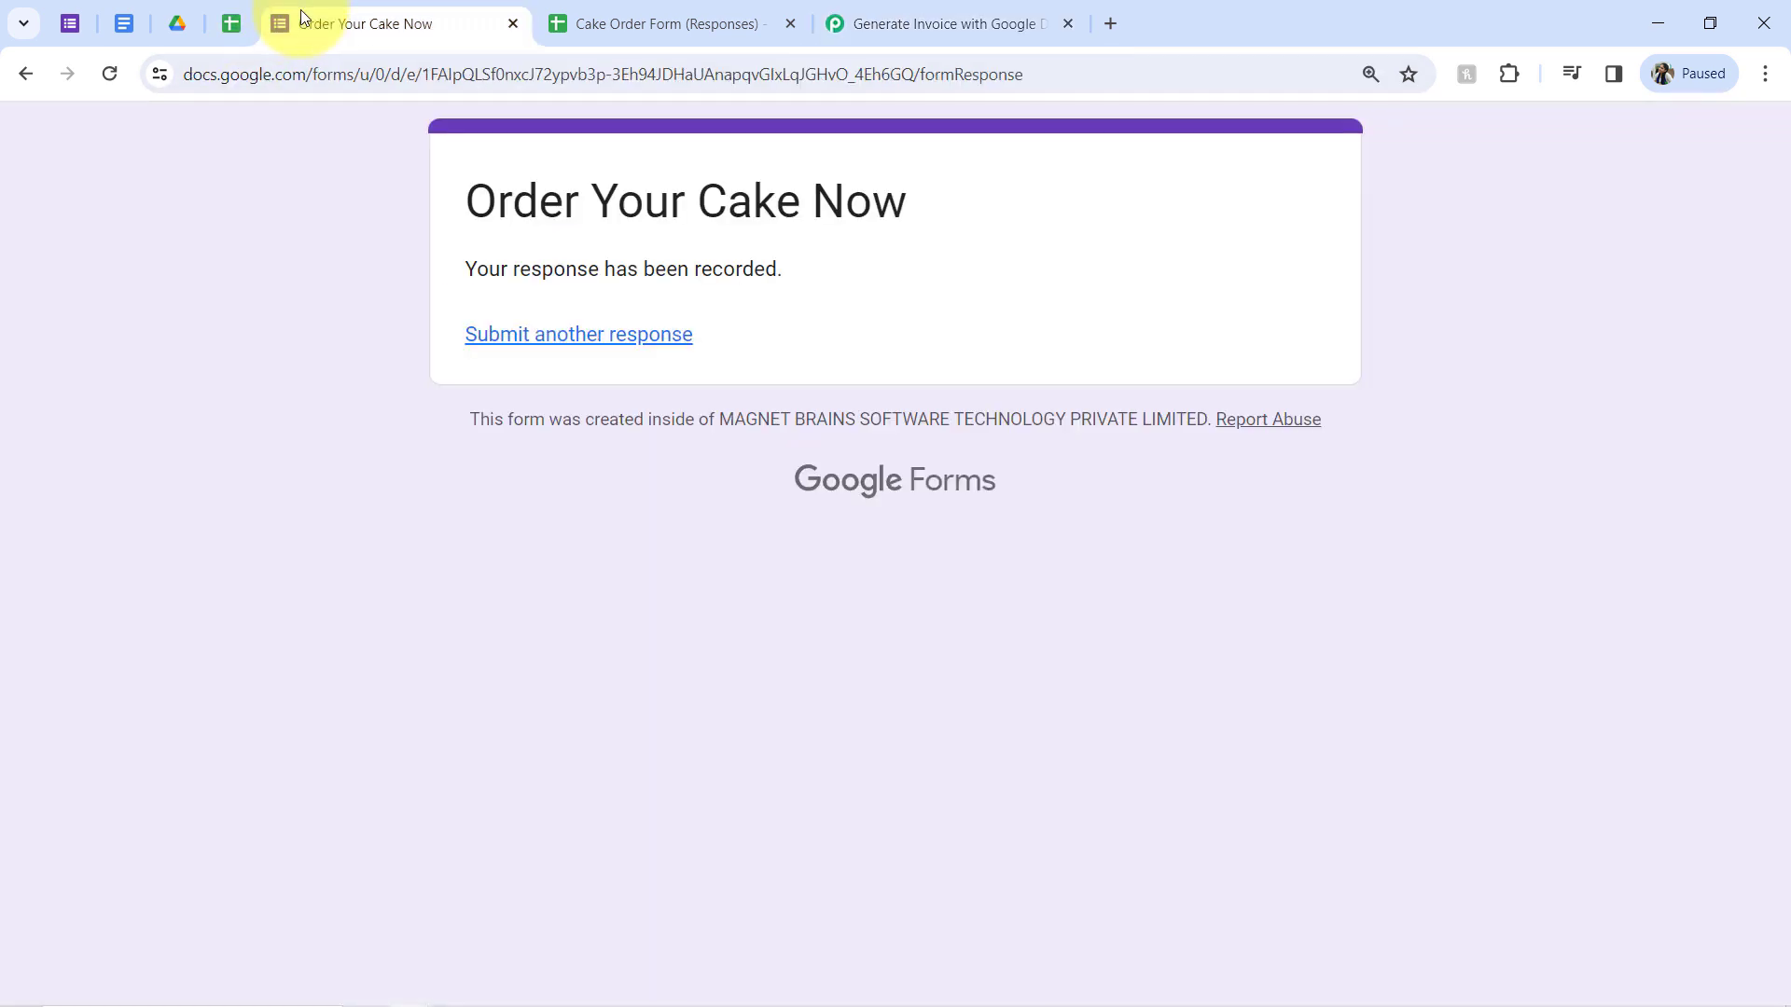
click(71, 22)
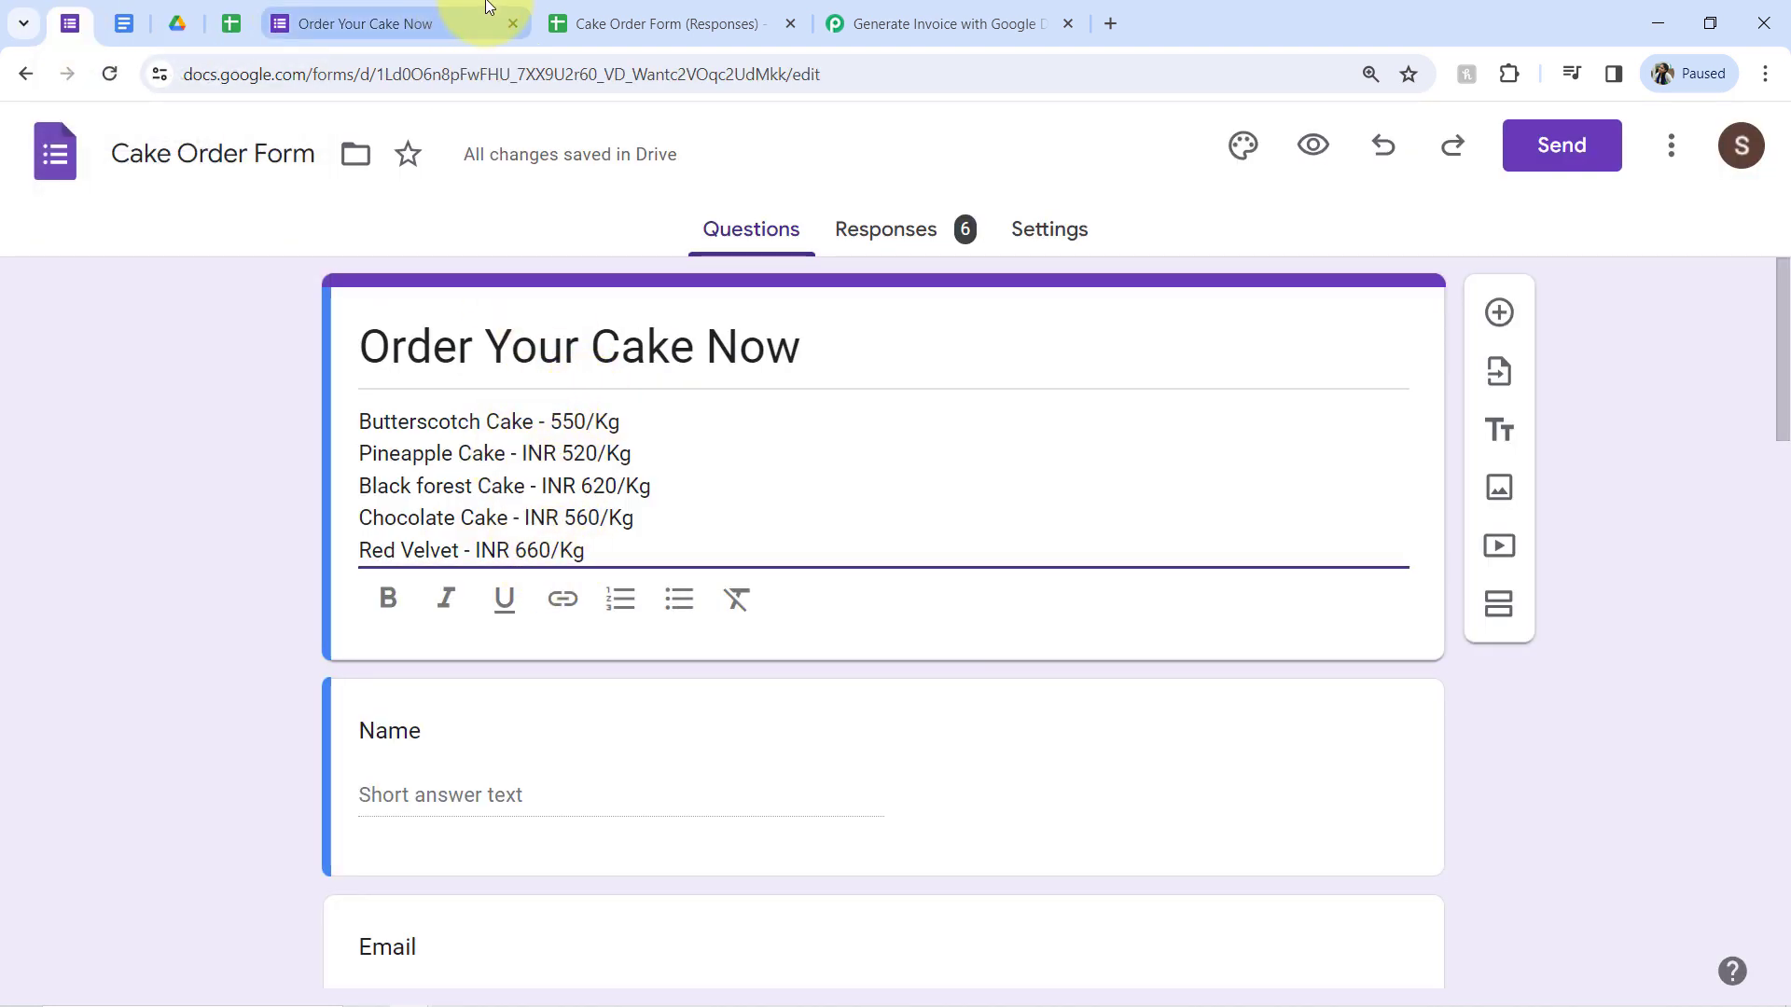
click(853, 23)
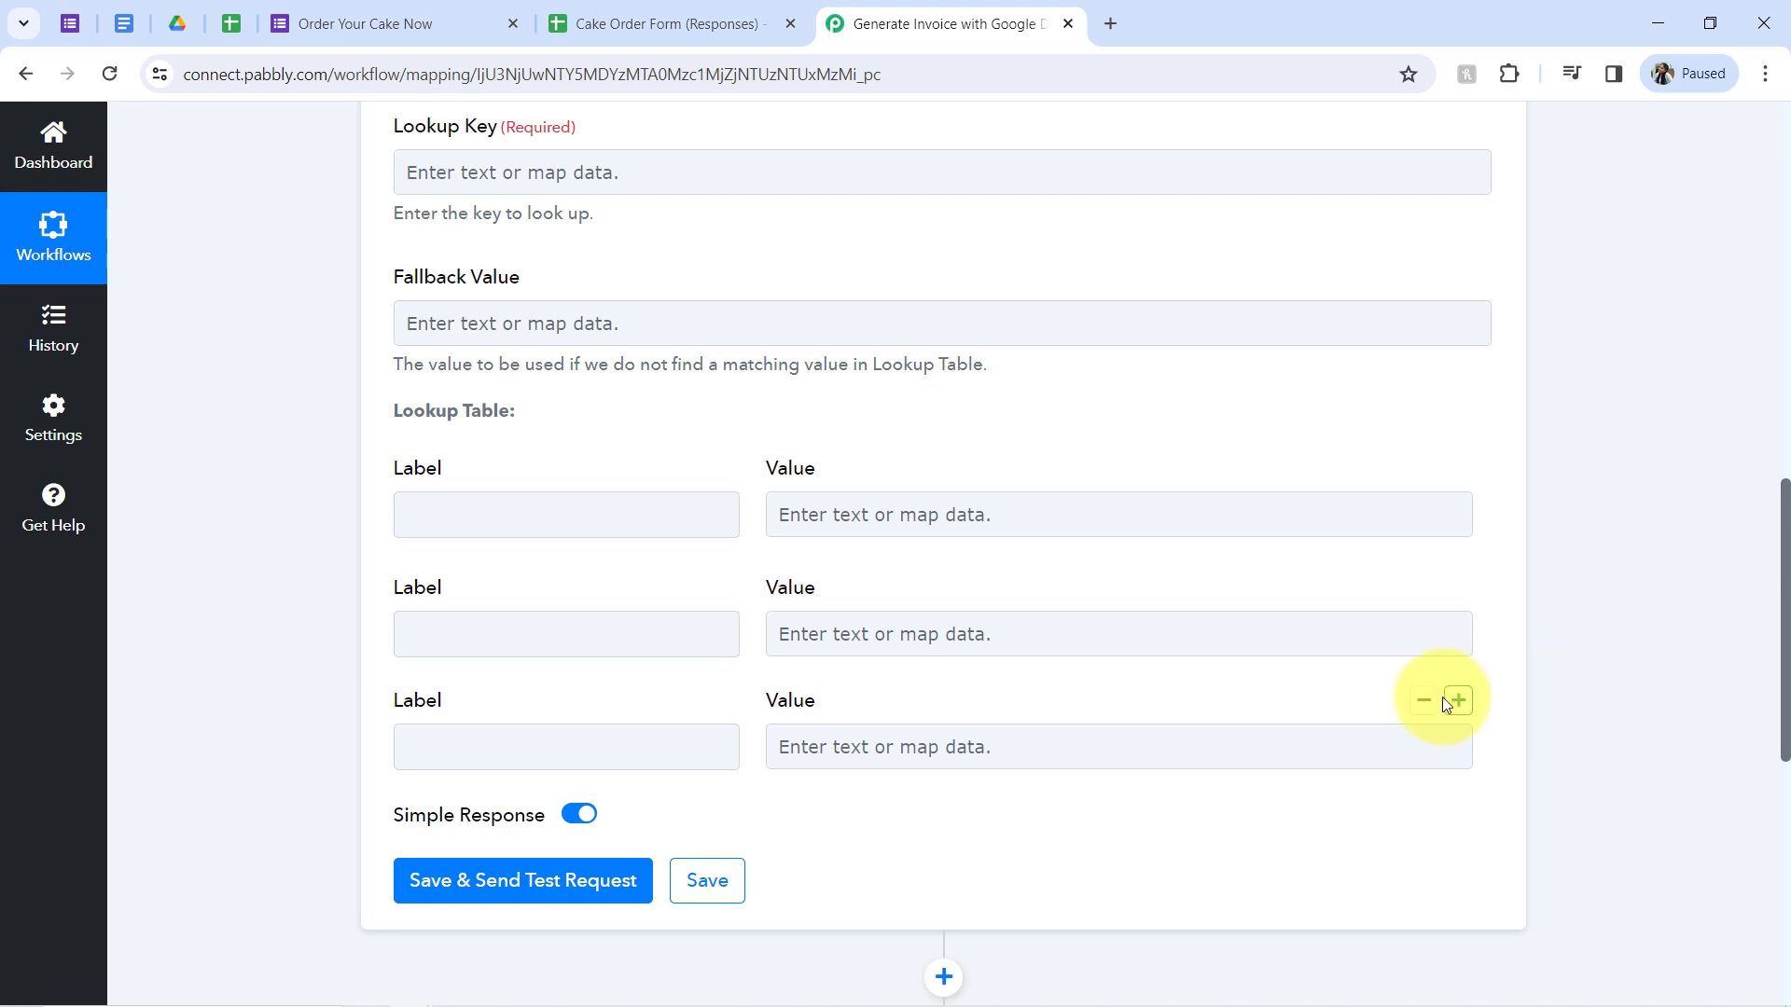
click(1457, 700)
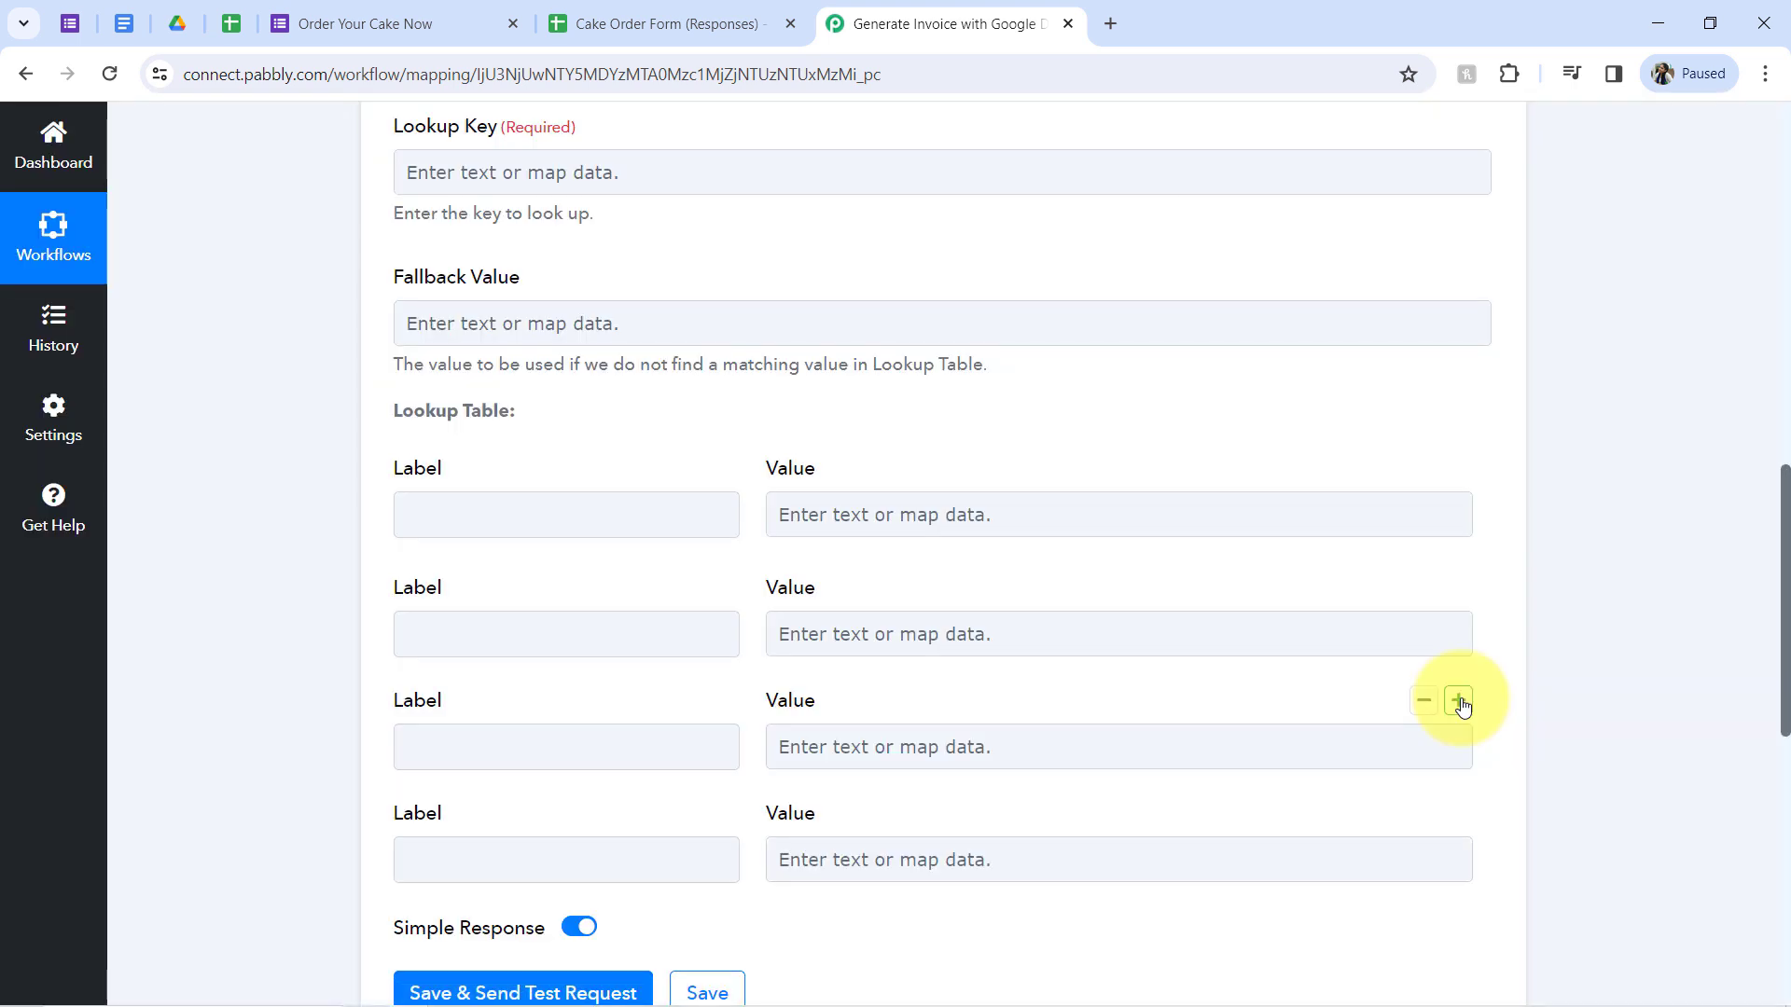
click(1458, 701)
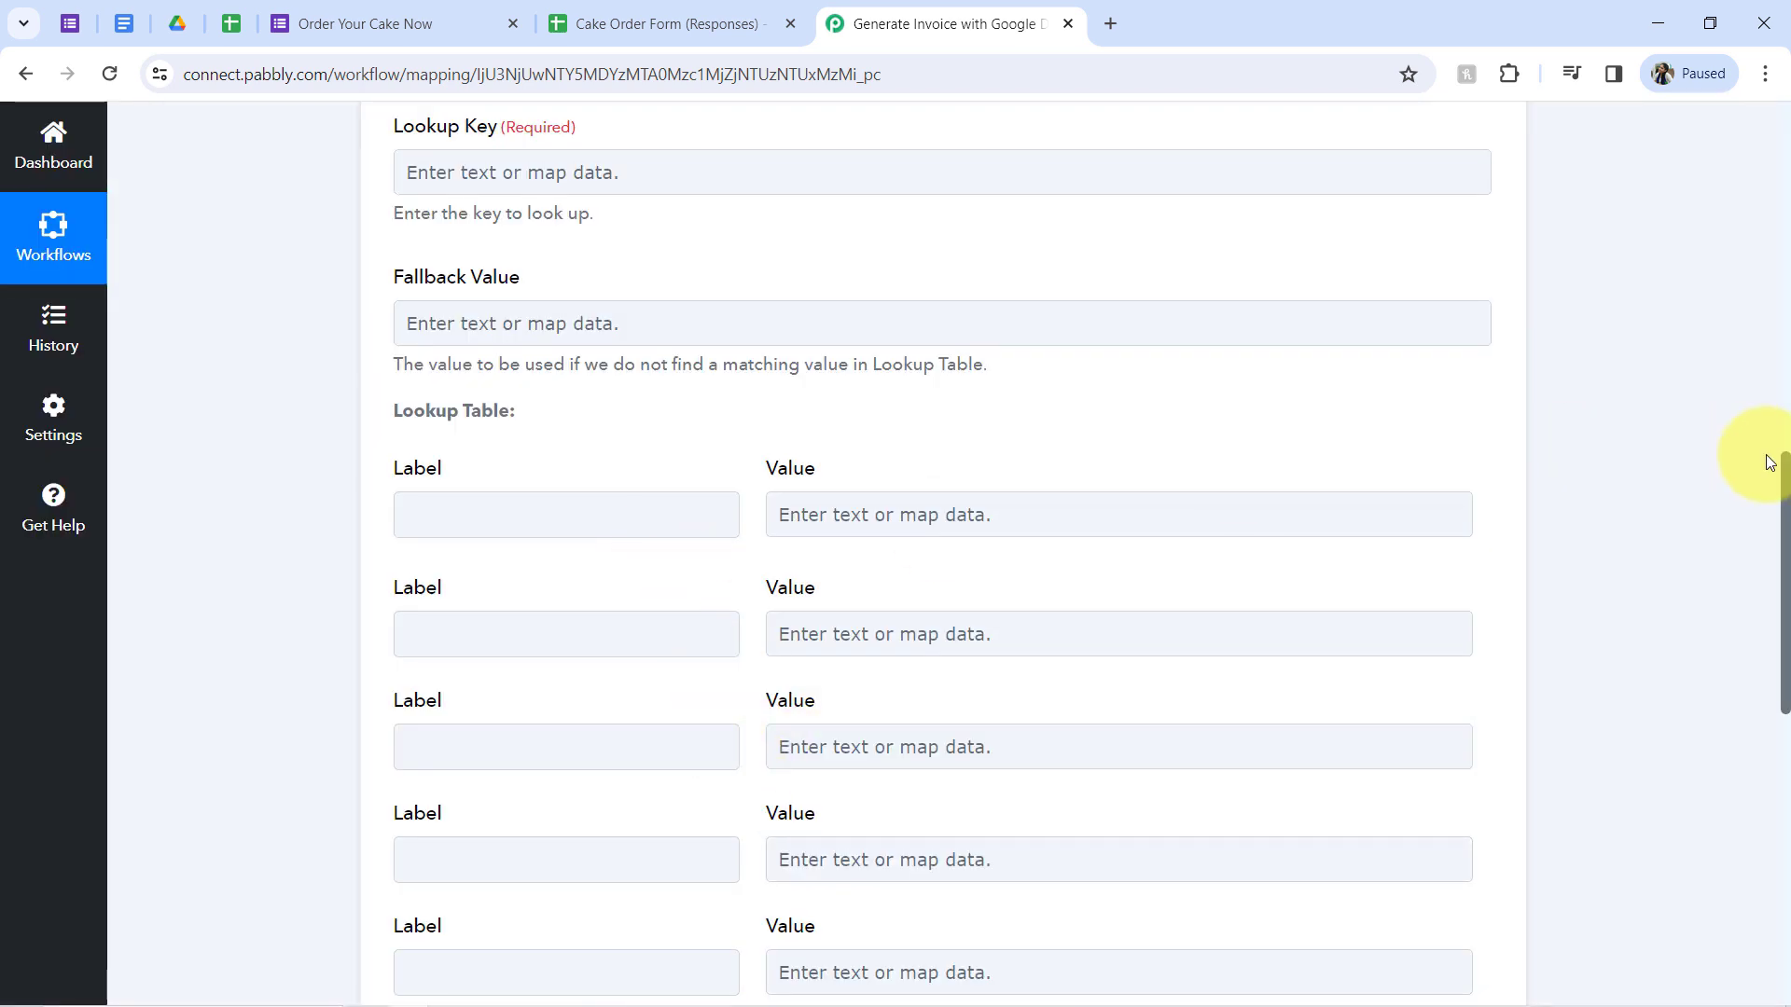
Step: Copy the Butter Scotch option from the Cake Flavor question of the order form into the lookup table's first label
drag(1784, 511, 1784, 557)
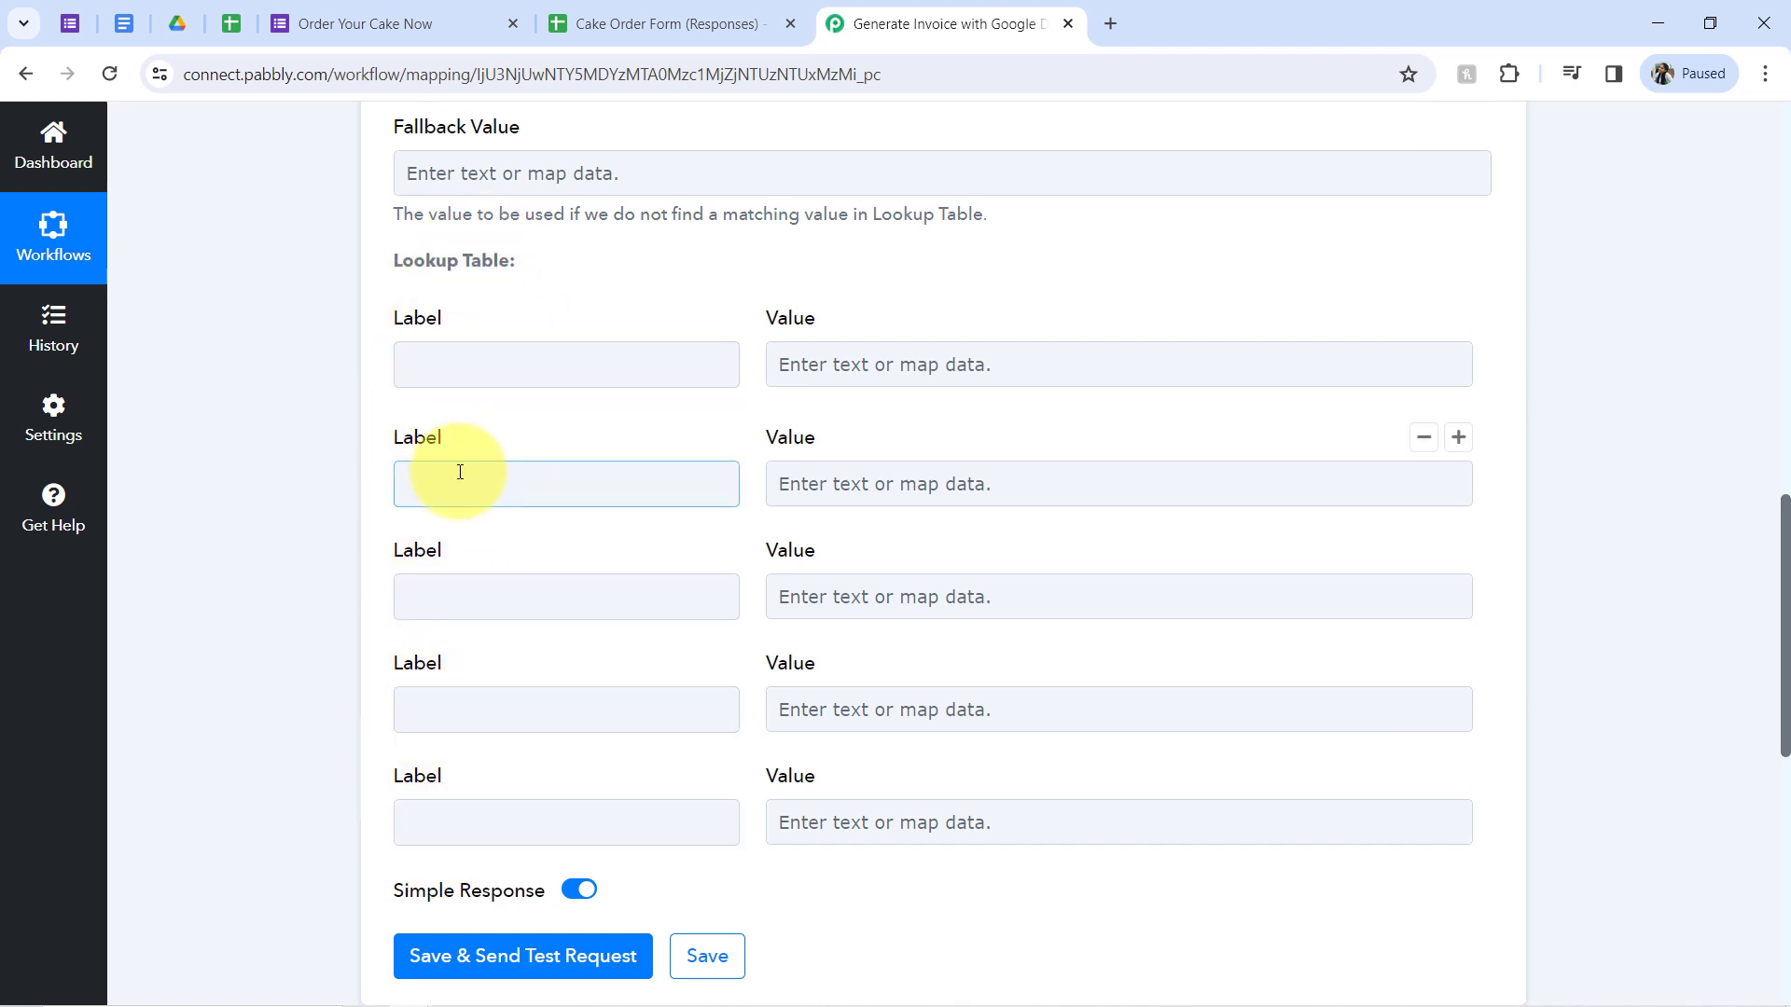
click(71, 20)
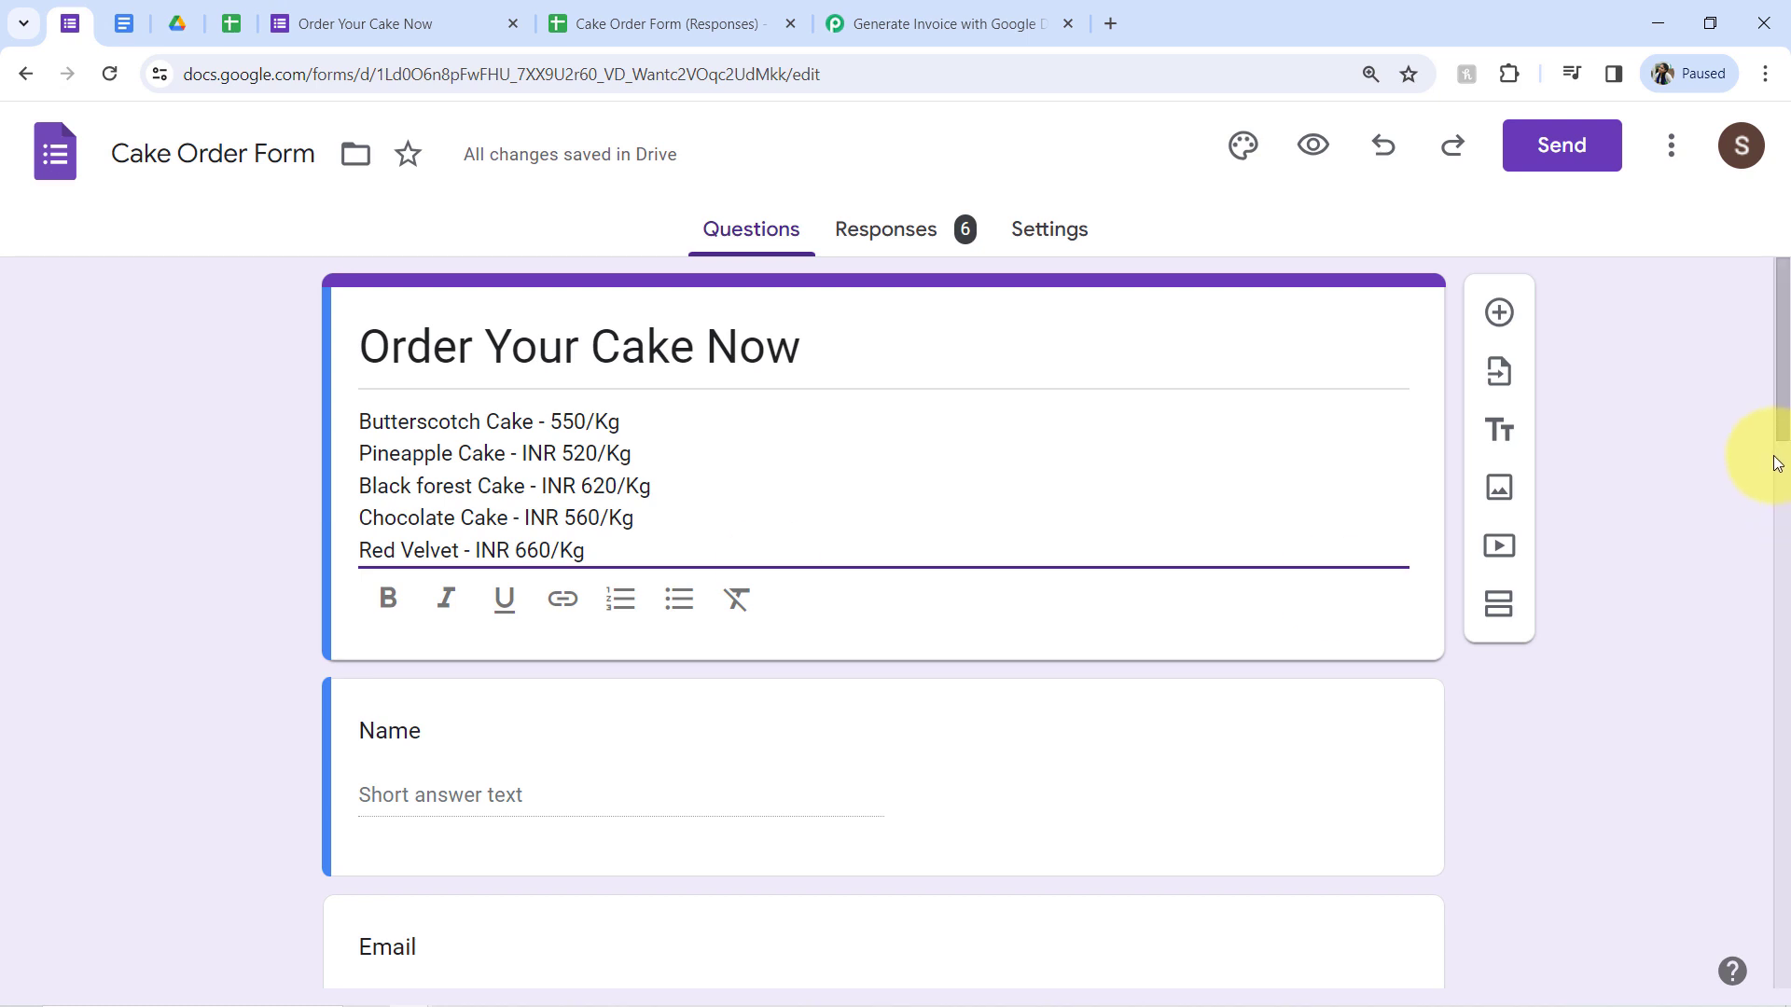
scroll(1784, 454, down, 1)
drag(1783, 454, 1788, 804)
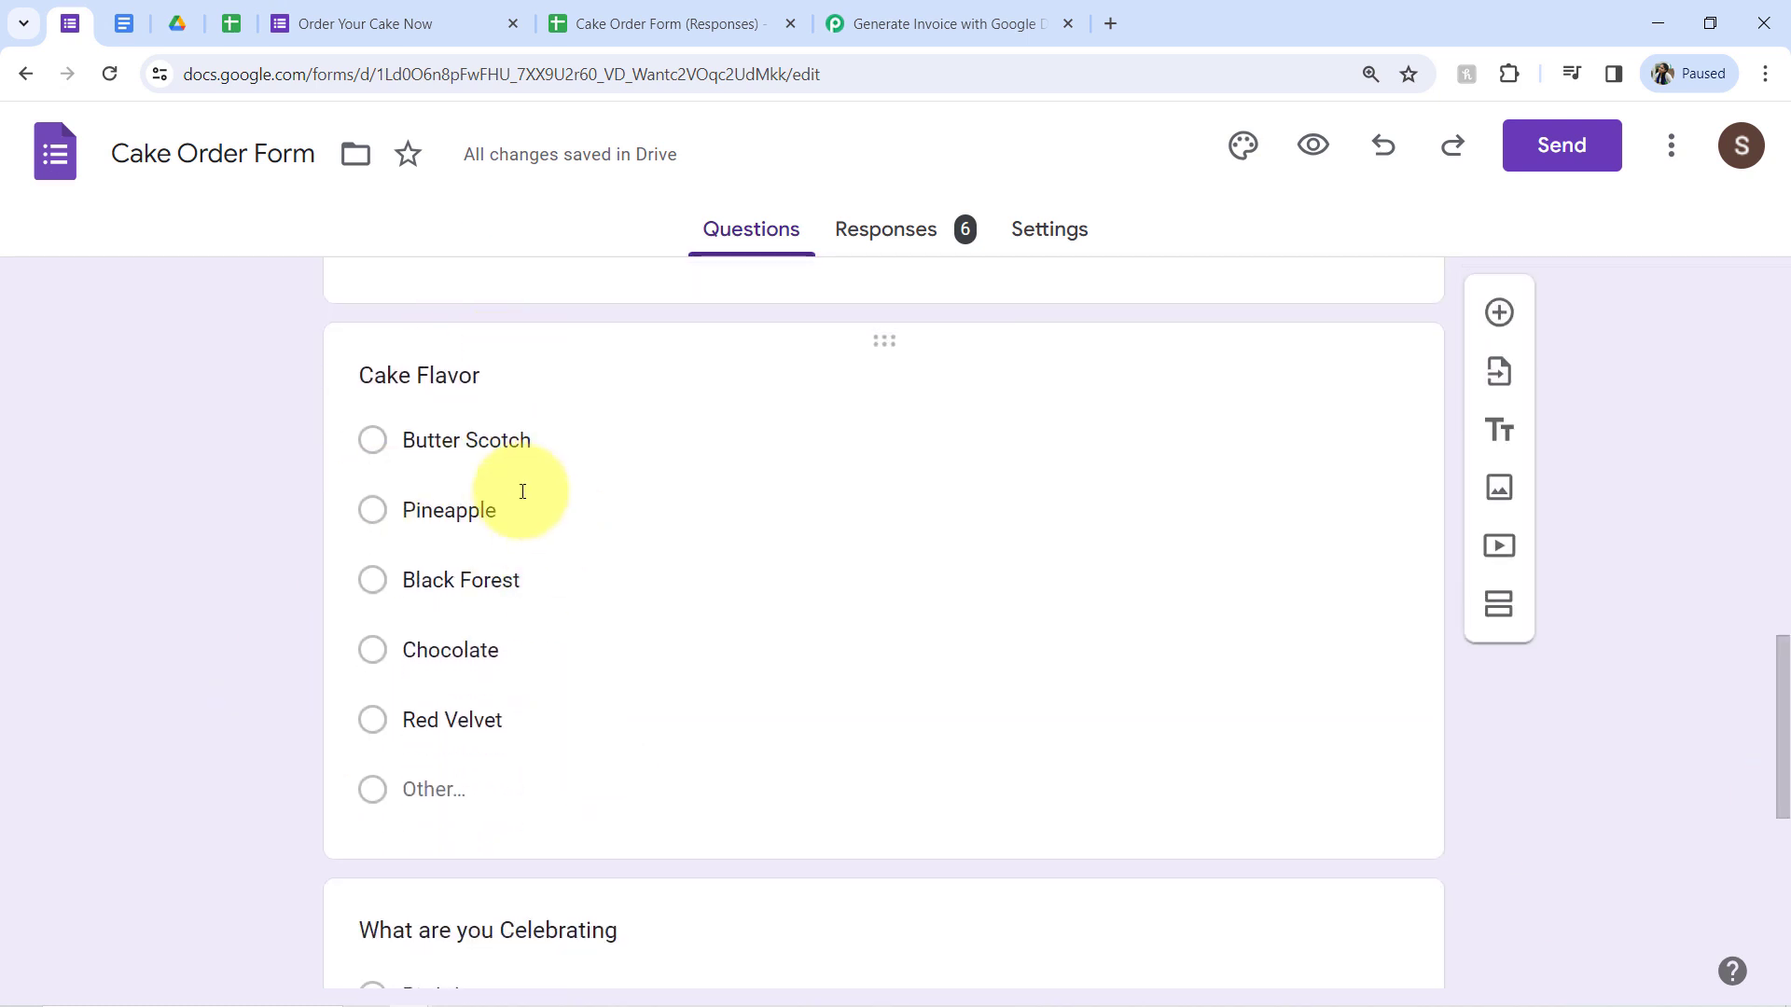
click(485, 445)
key(ctrl+c)
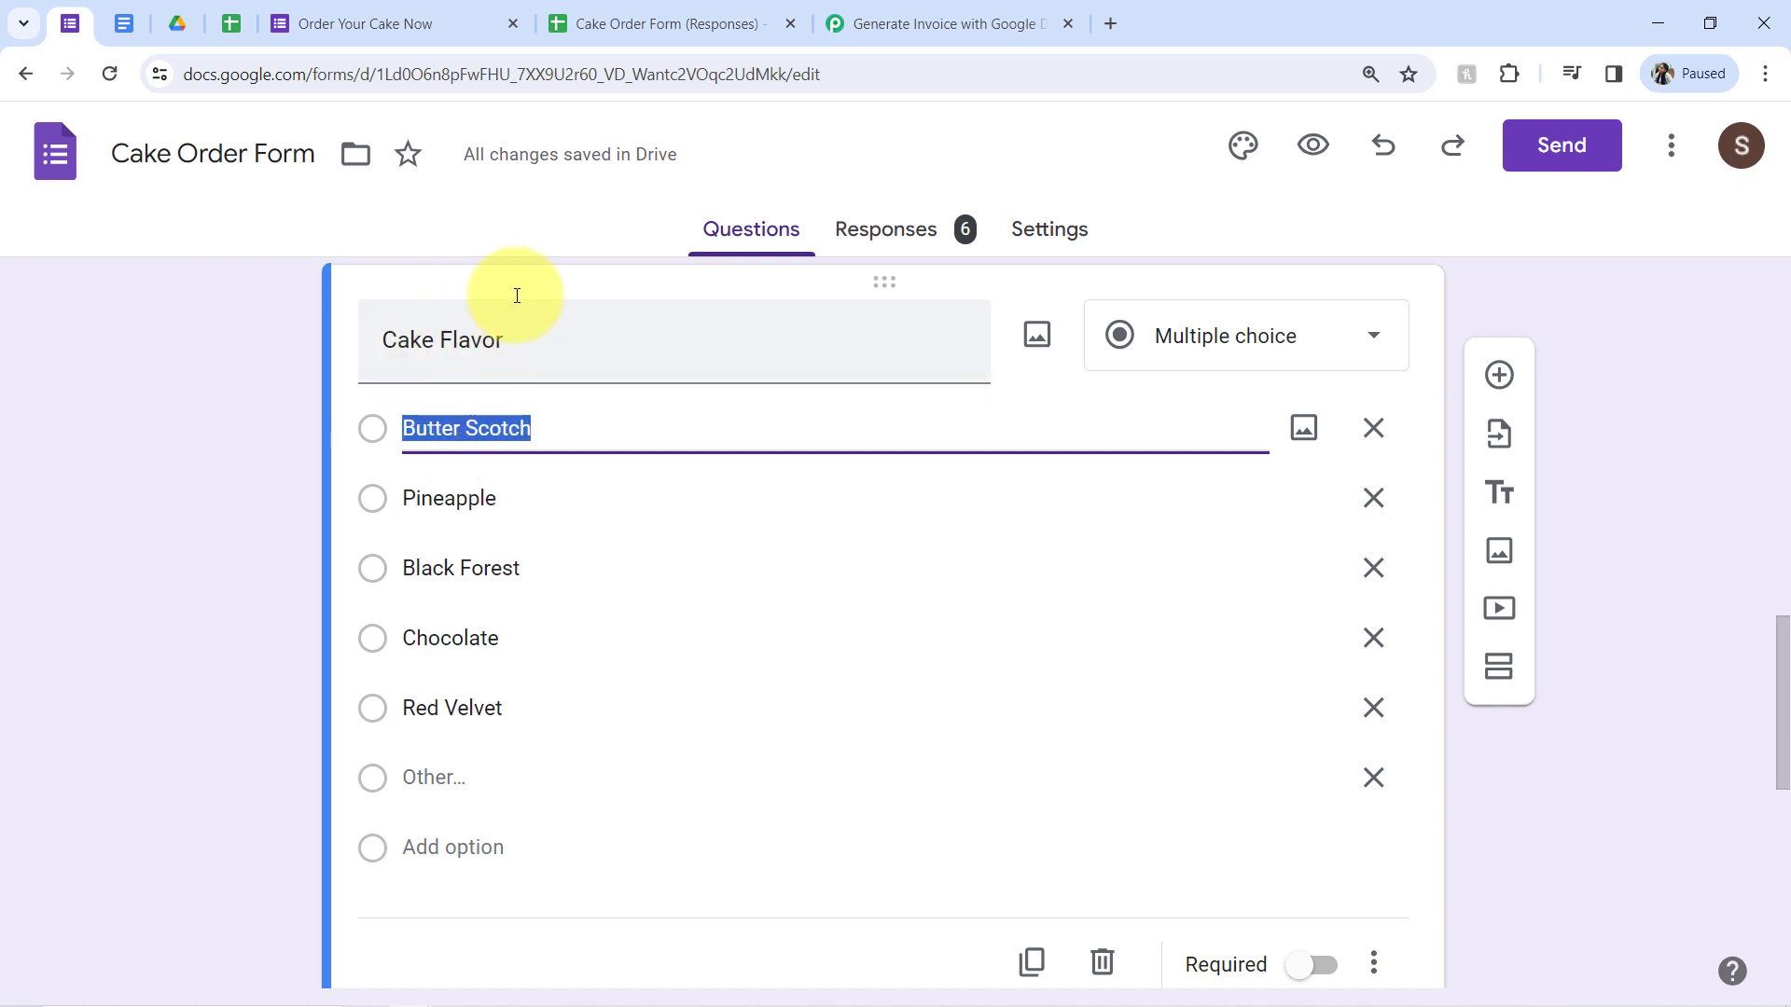
click(920, 22)
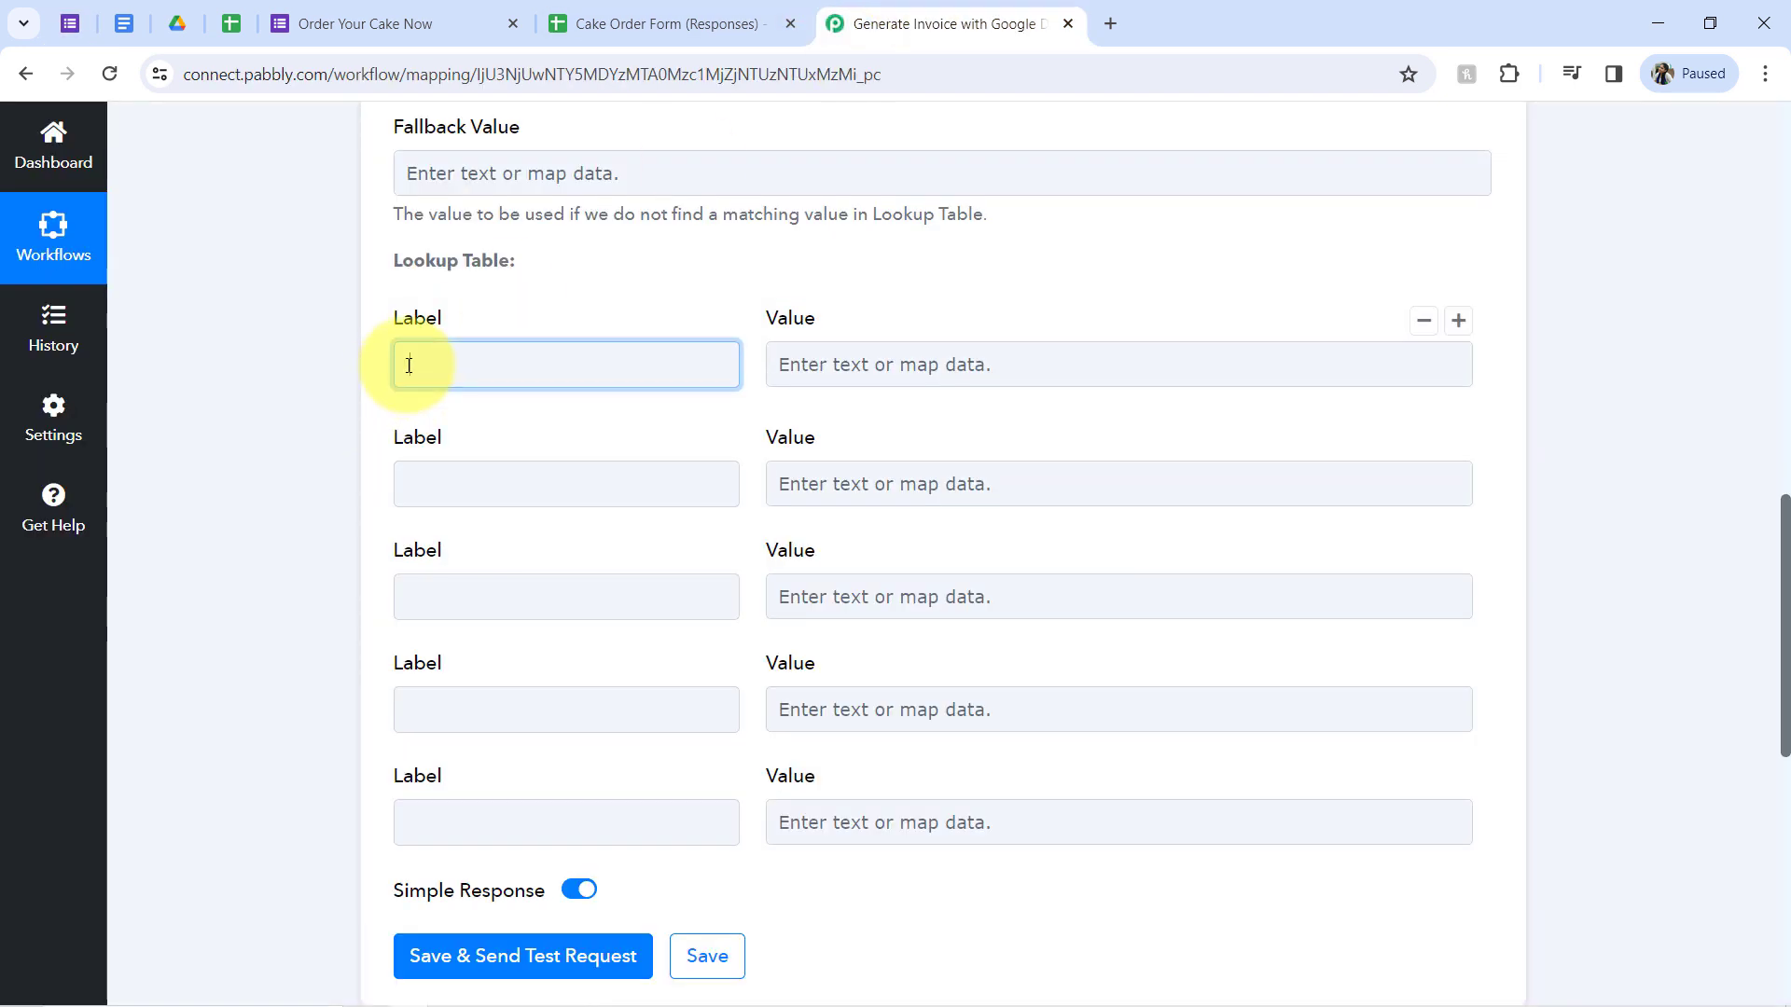
key(ctrl+v)
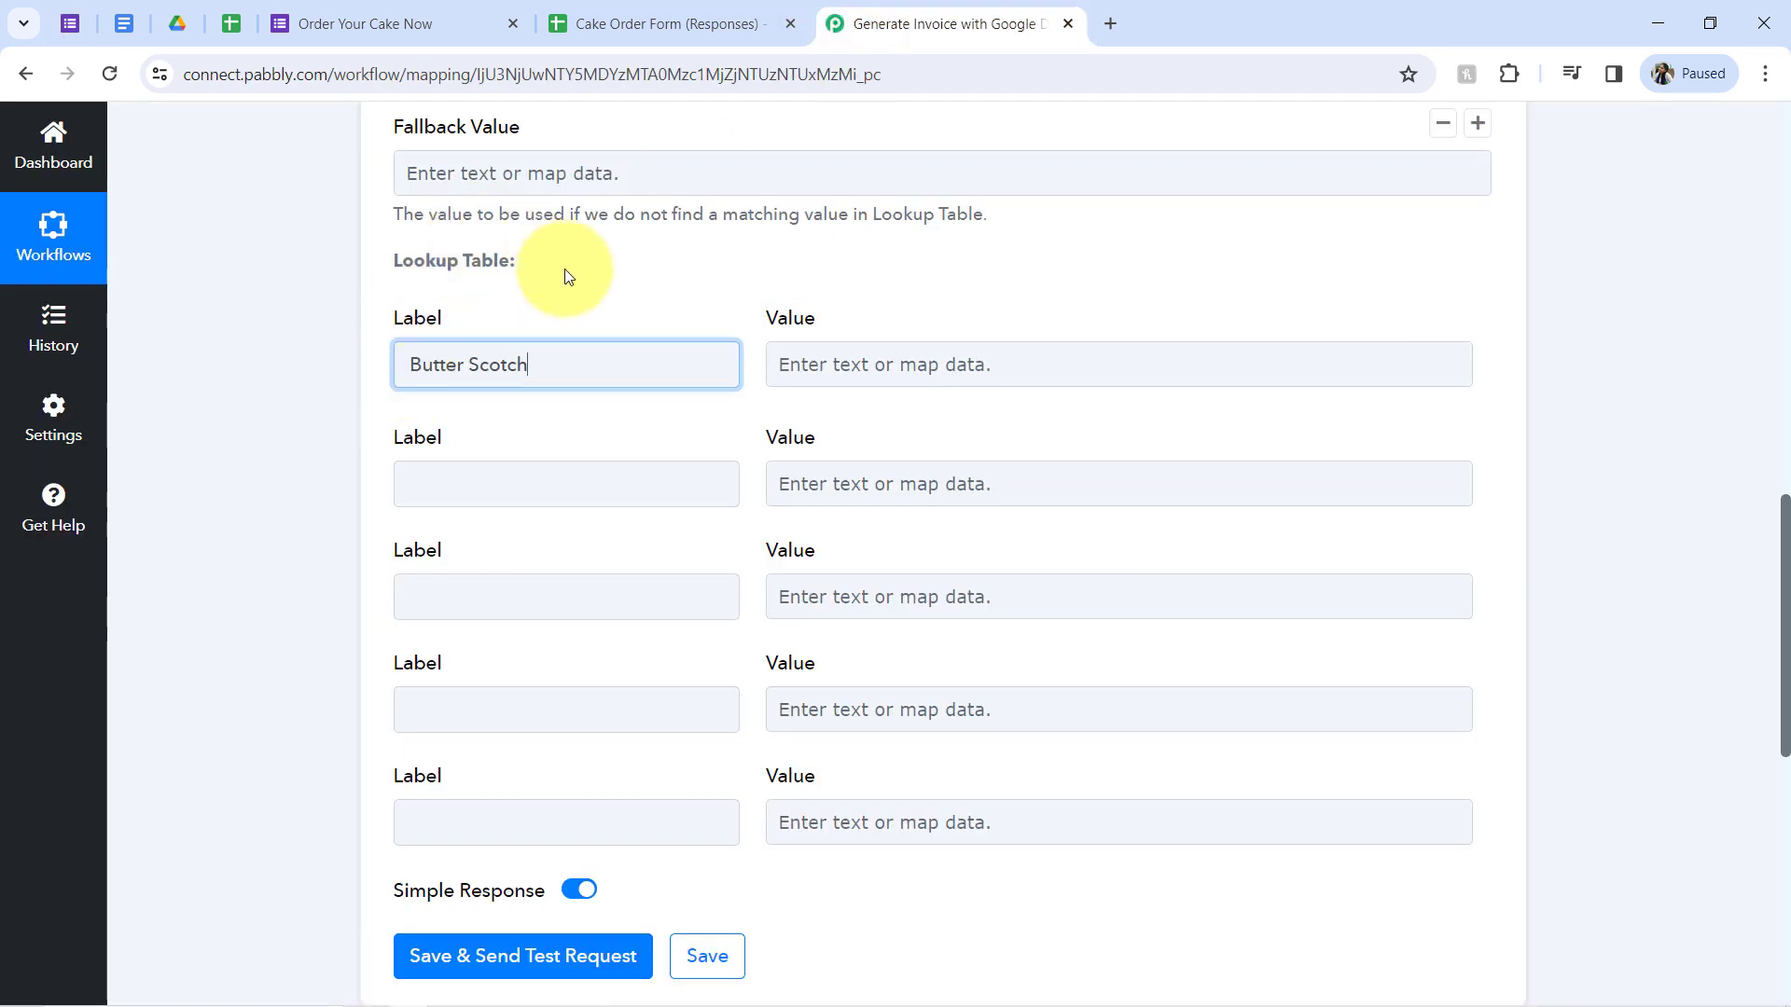
Step: Set the Butter Scotch row's value to 550, taking the price from the order form's price list
click(823, 359)
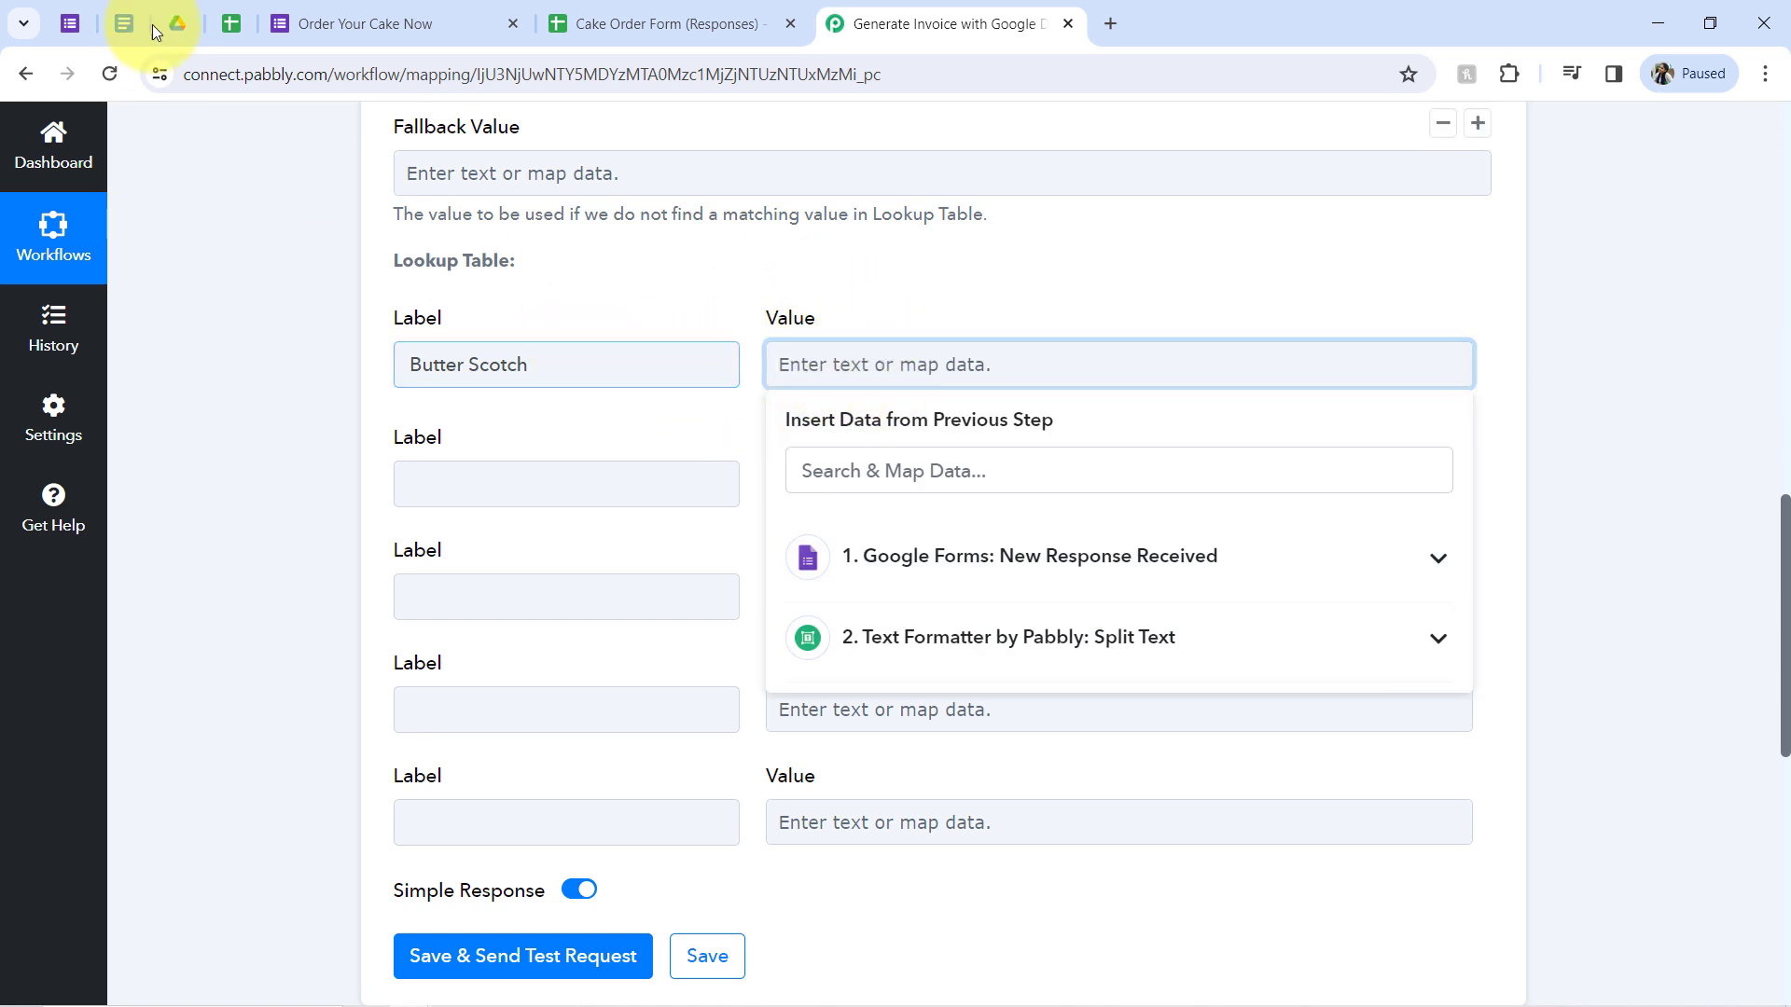
click(88, 20)
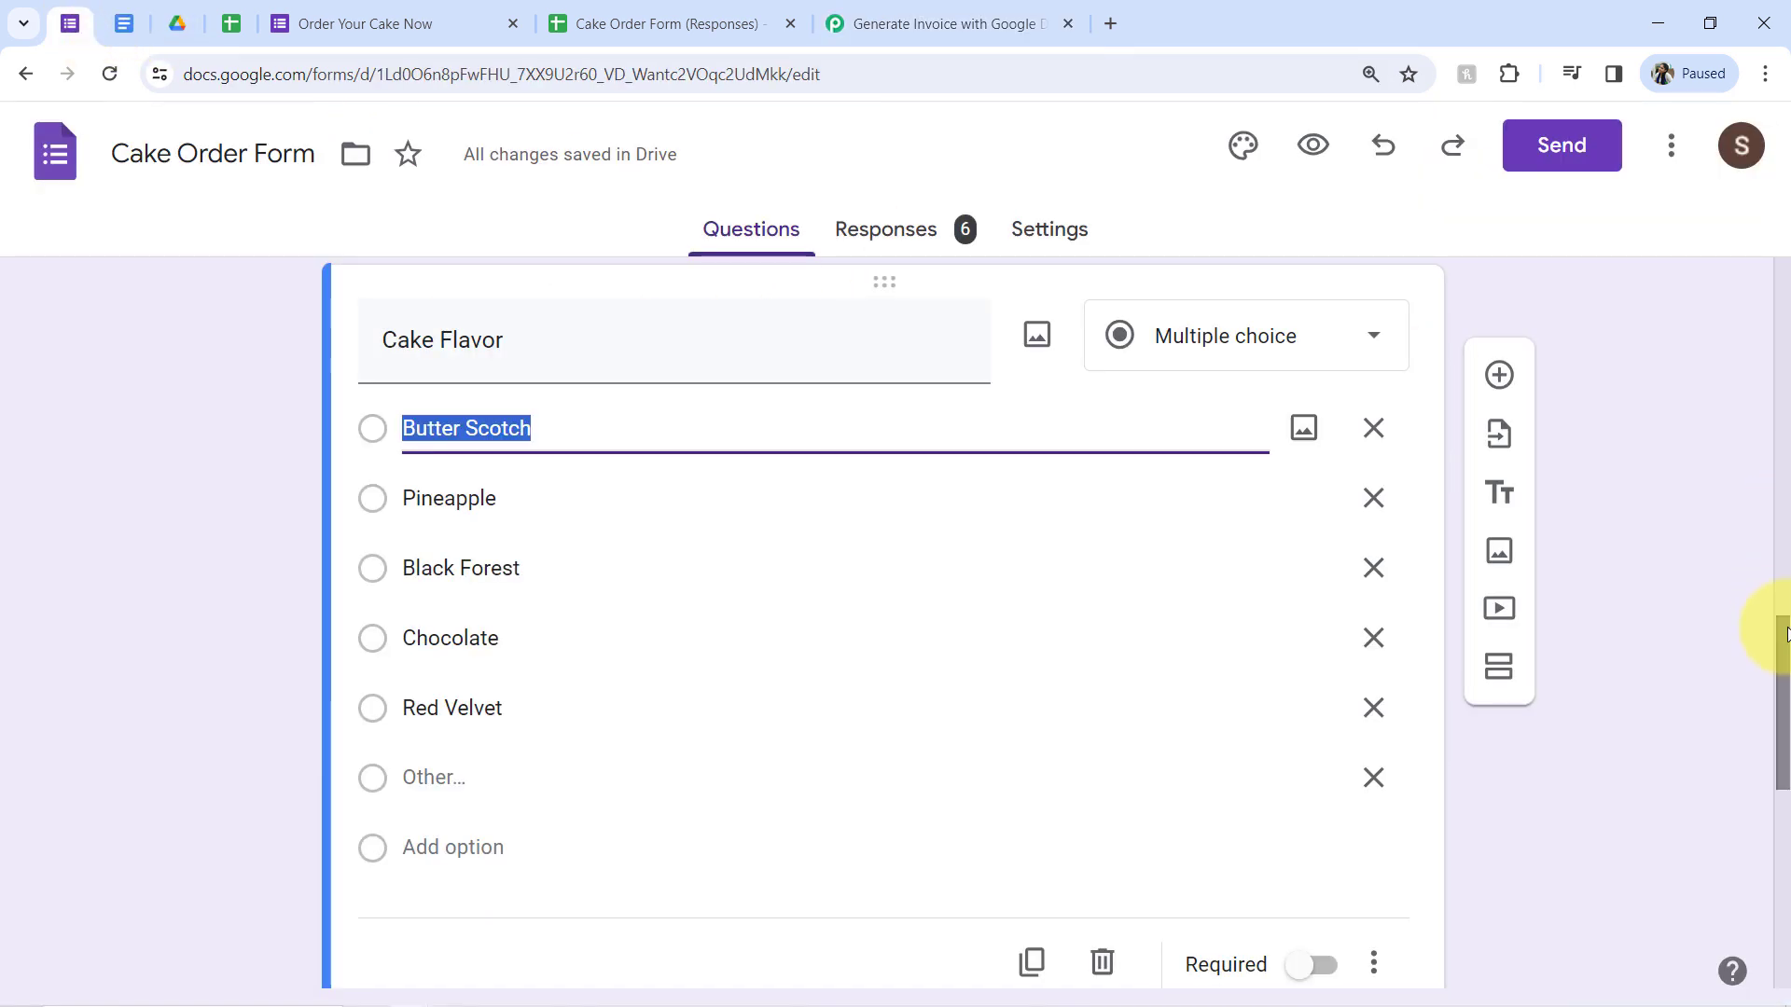
drag(1786, 634, 1735, 483)
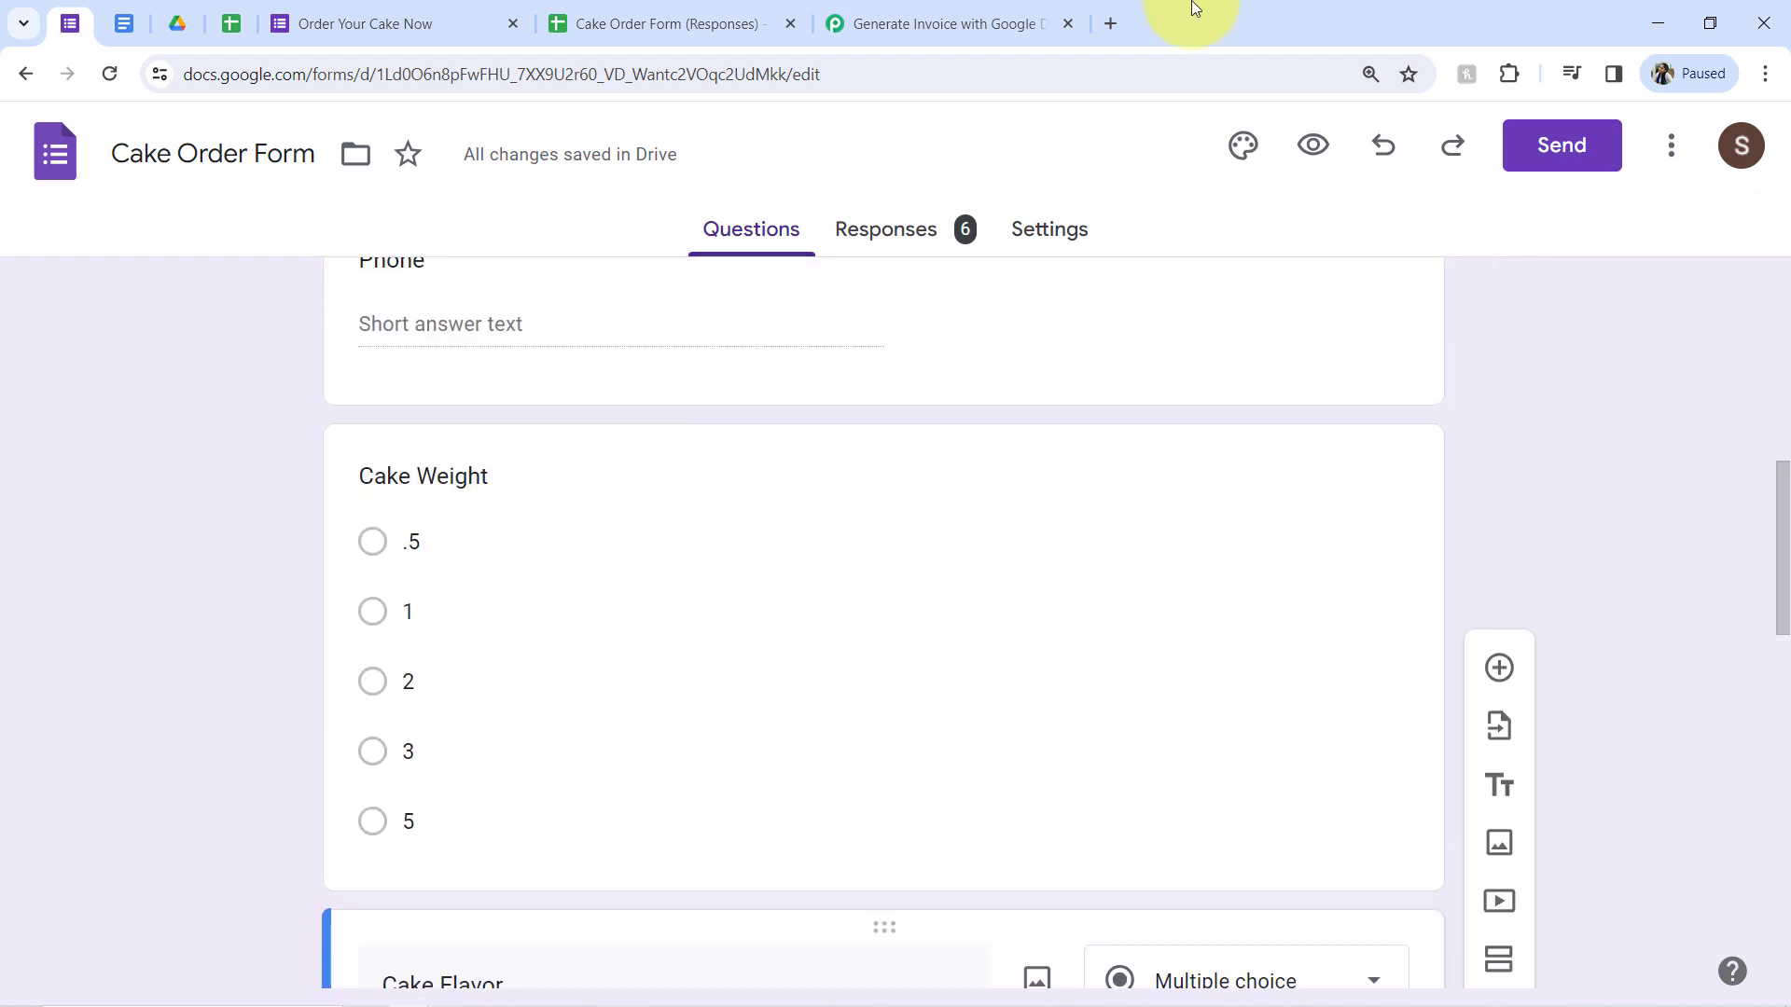
click(999, 7)
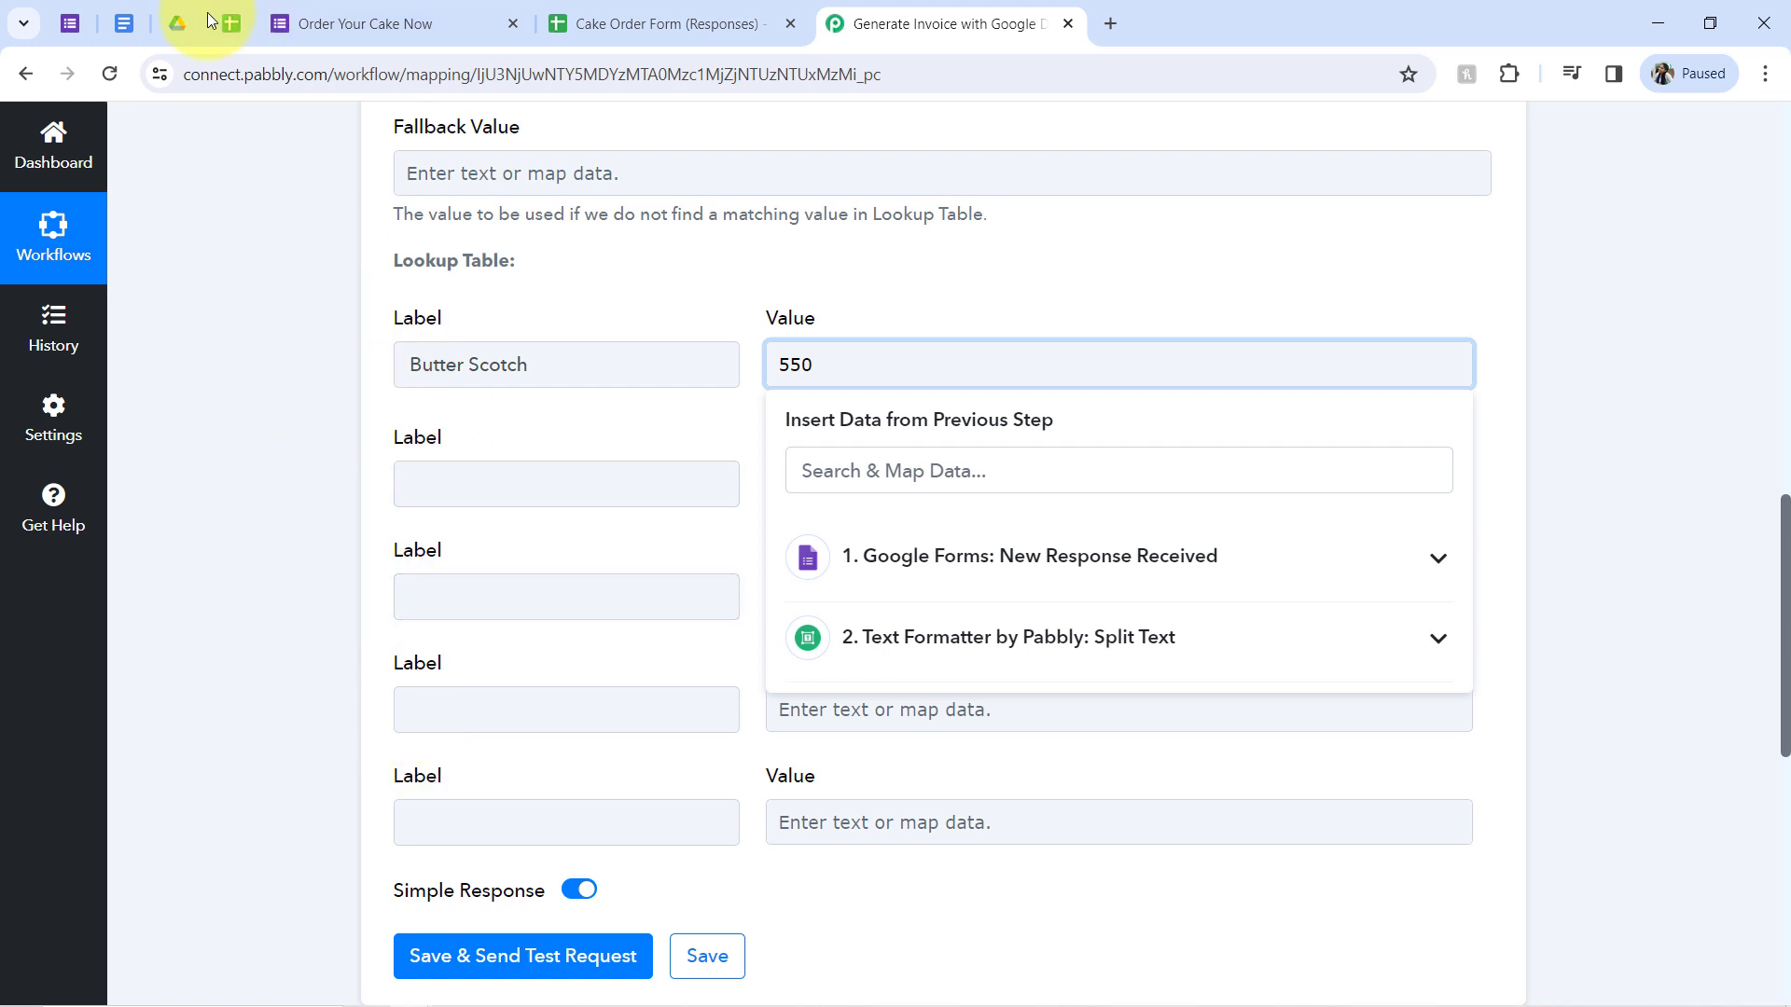
Step: Copy the Pineapple option from the form's Cake Flavor question into the second label of the lookup table
click(69, 28)
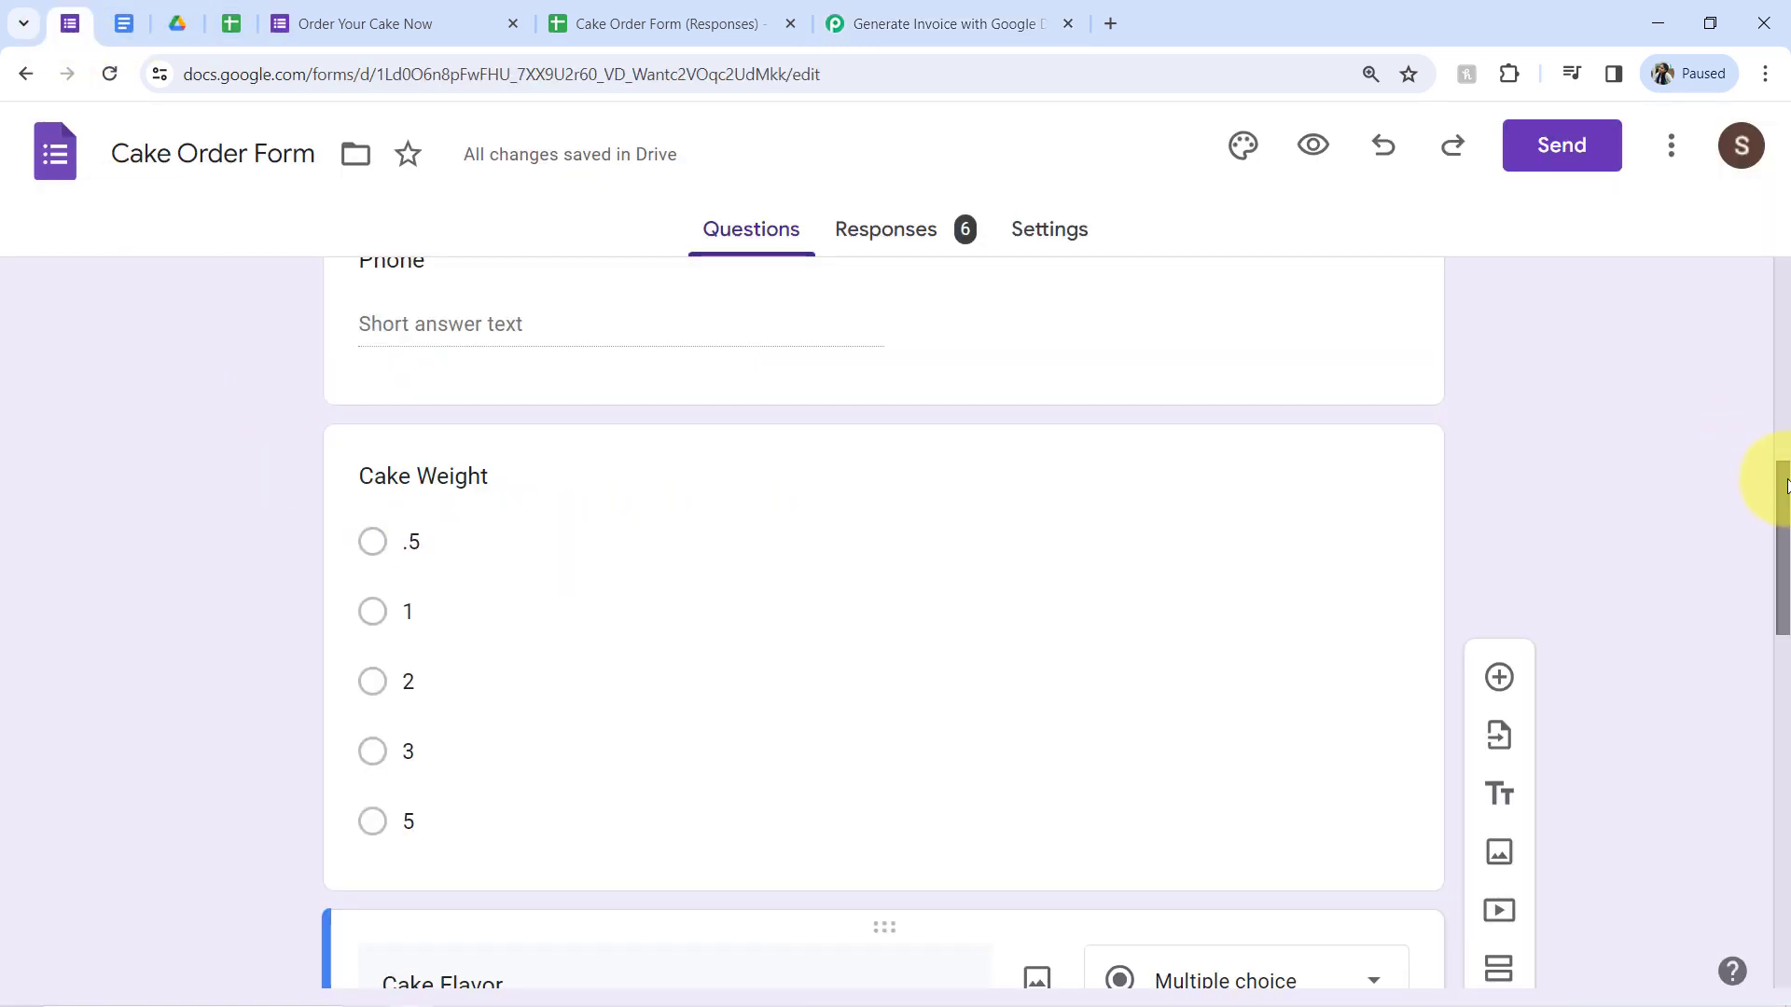
drag(1778, 480, 1770, 655)
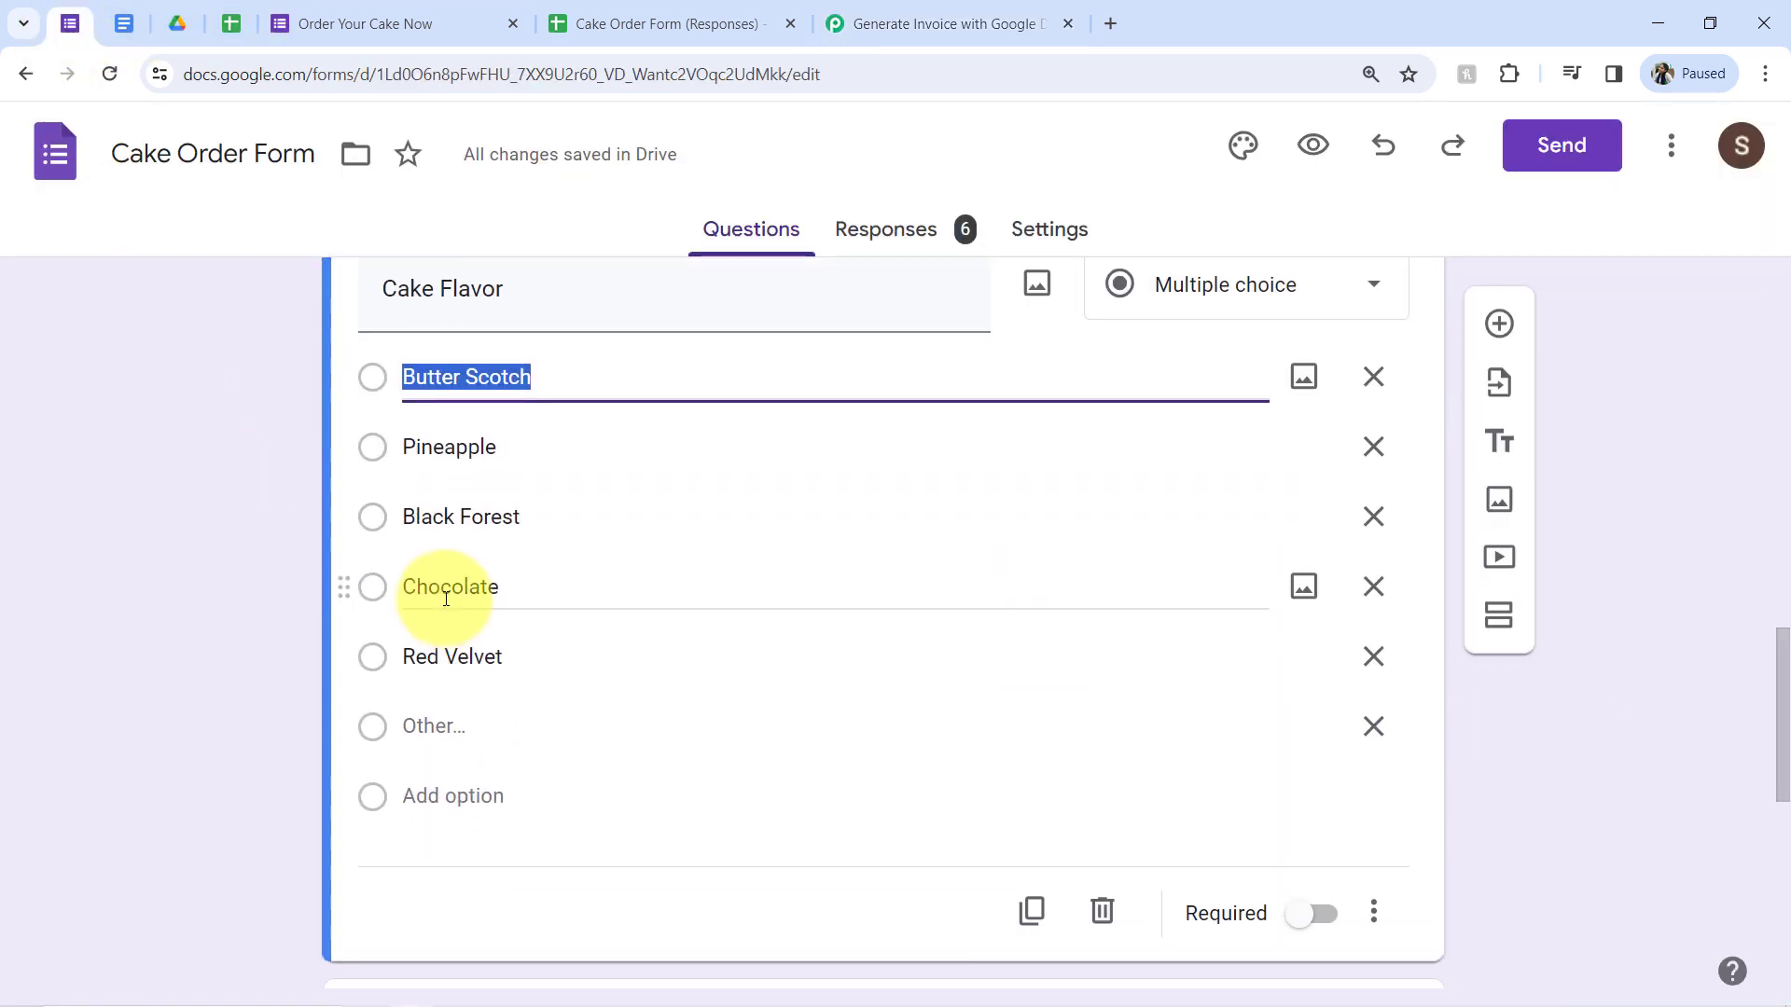
click(448, 446)
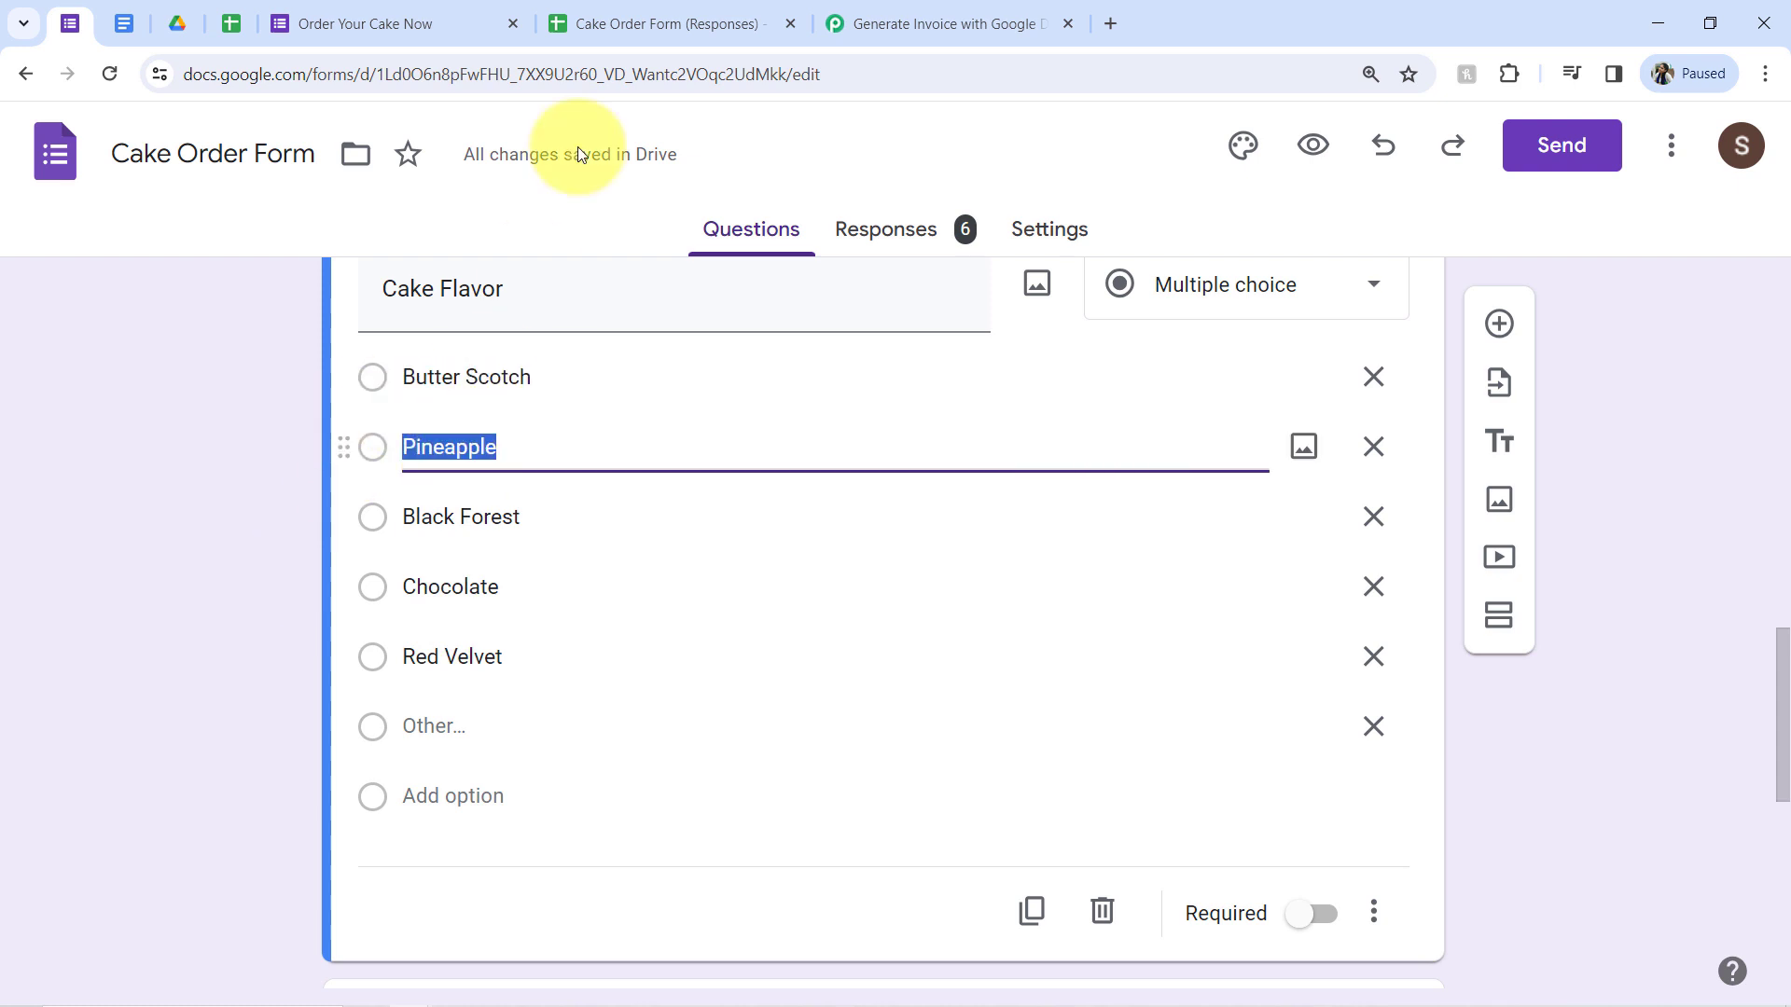
click(671, 11)
click(844, 23)
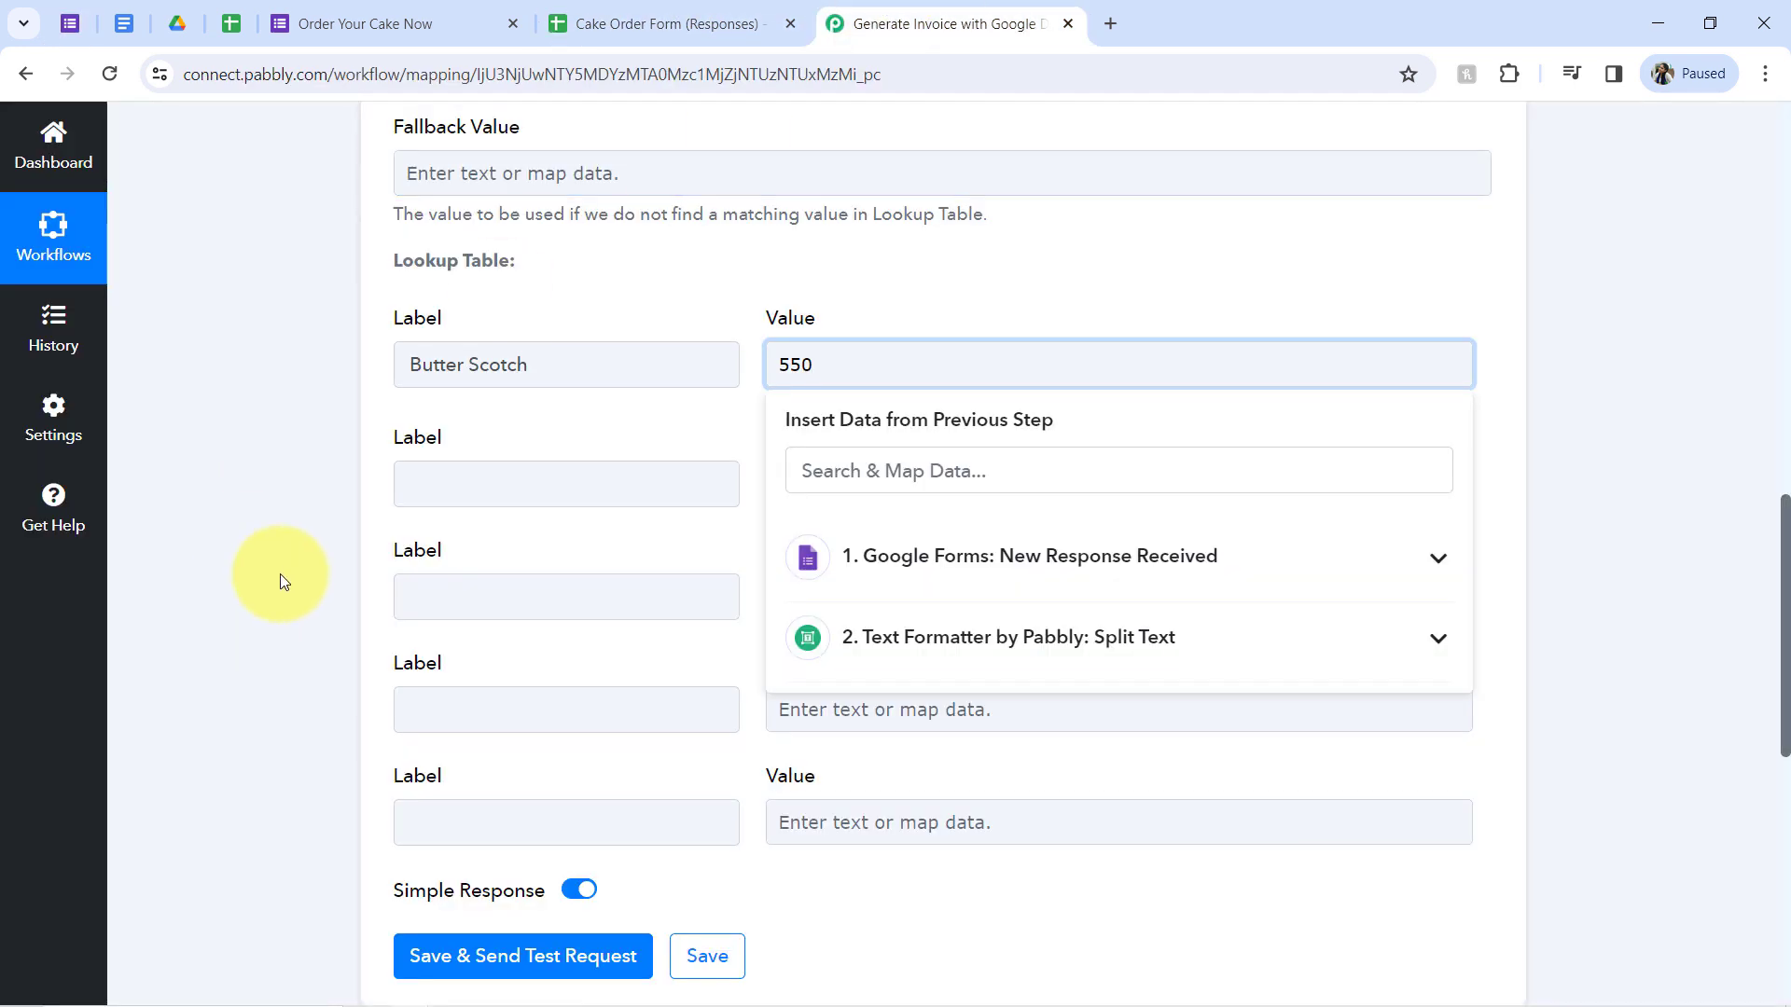
click(479, 478)
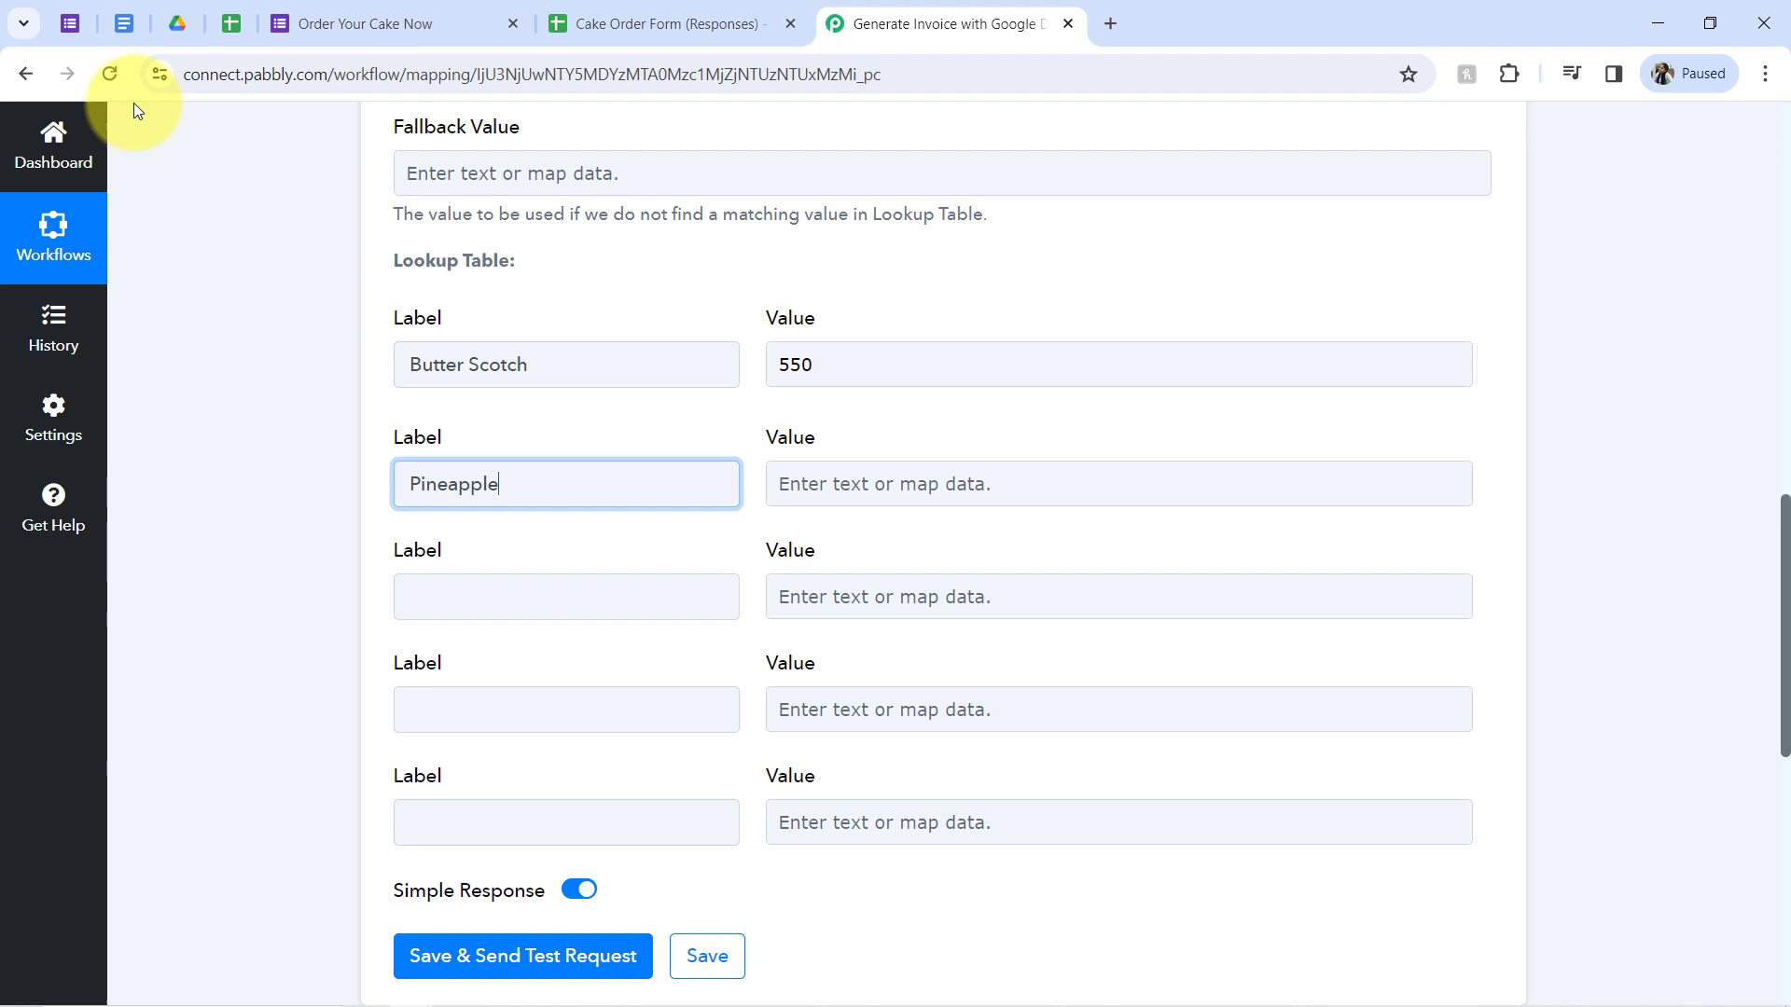
Step: Copy the Black Forest option from the Cake Flavor question into the lookup table's third label
click(67, 24)
click(455, 518)
key(ctrl+c)
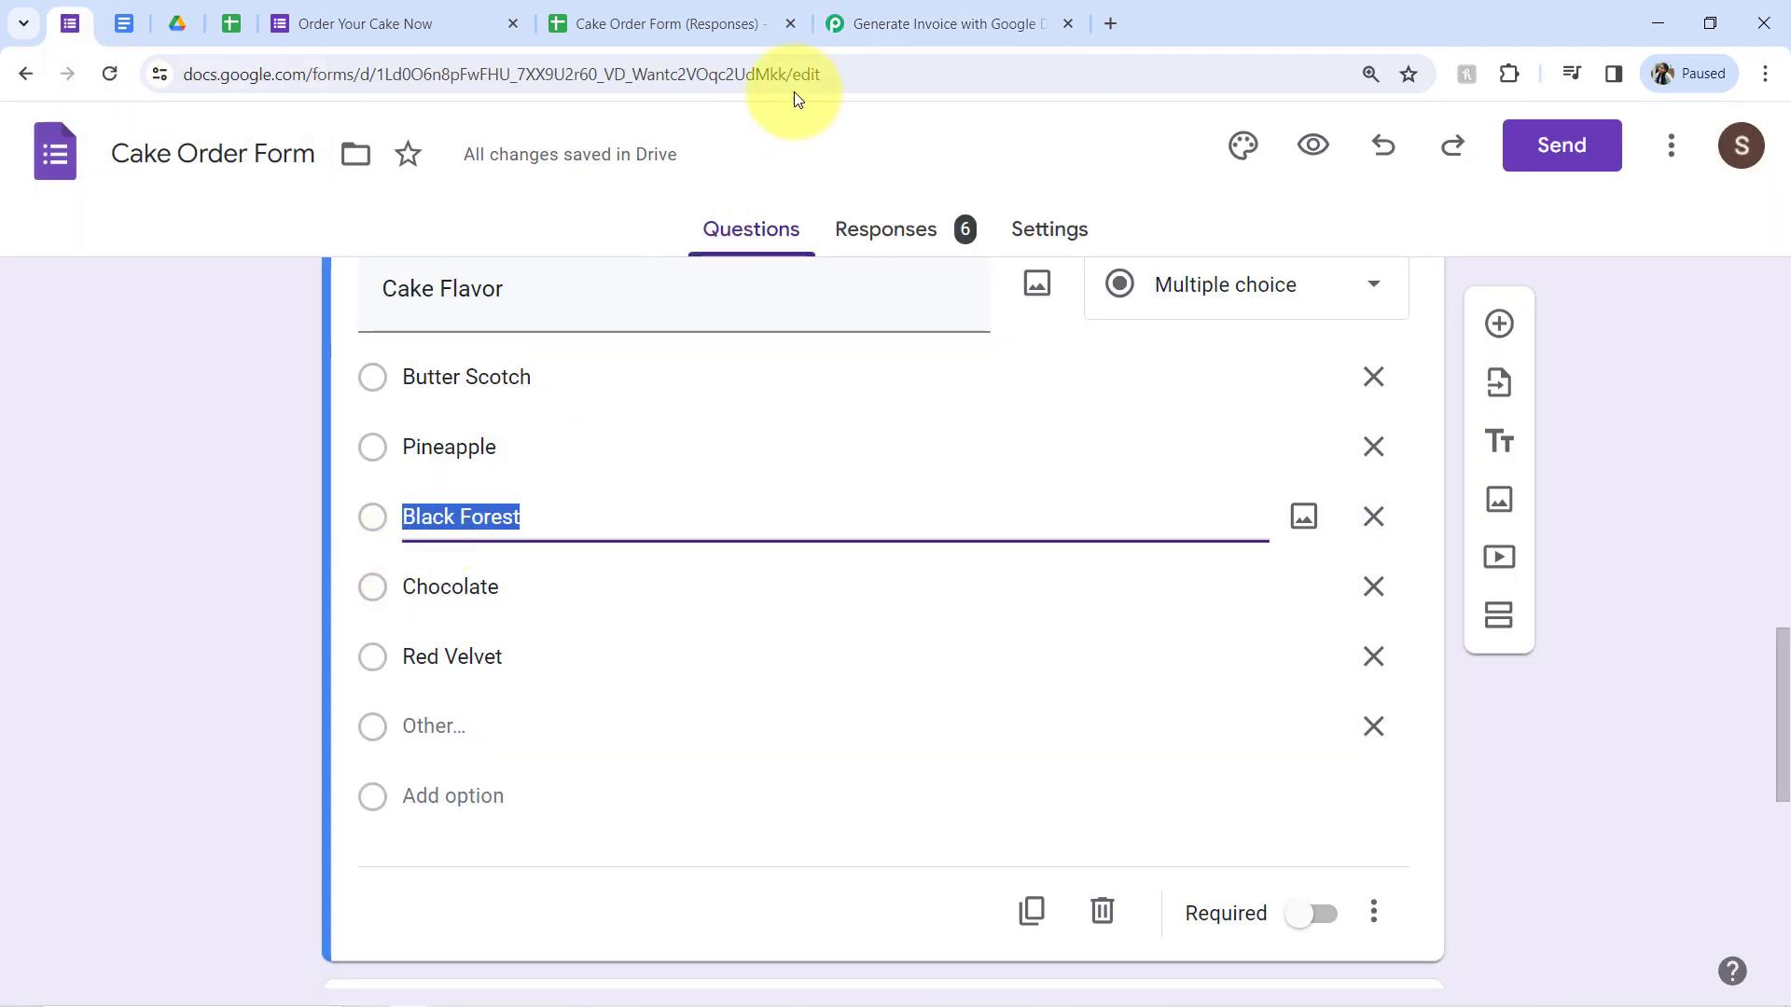
click(942, 23)
click(427, 596)
key(ctrl+v)
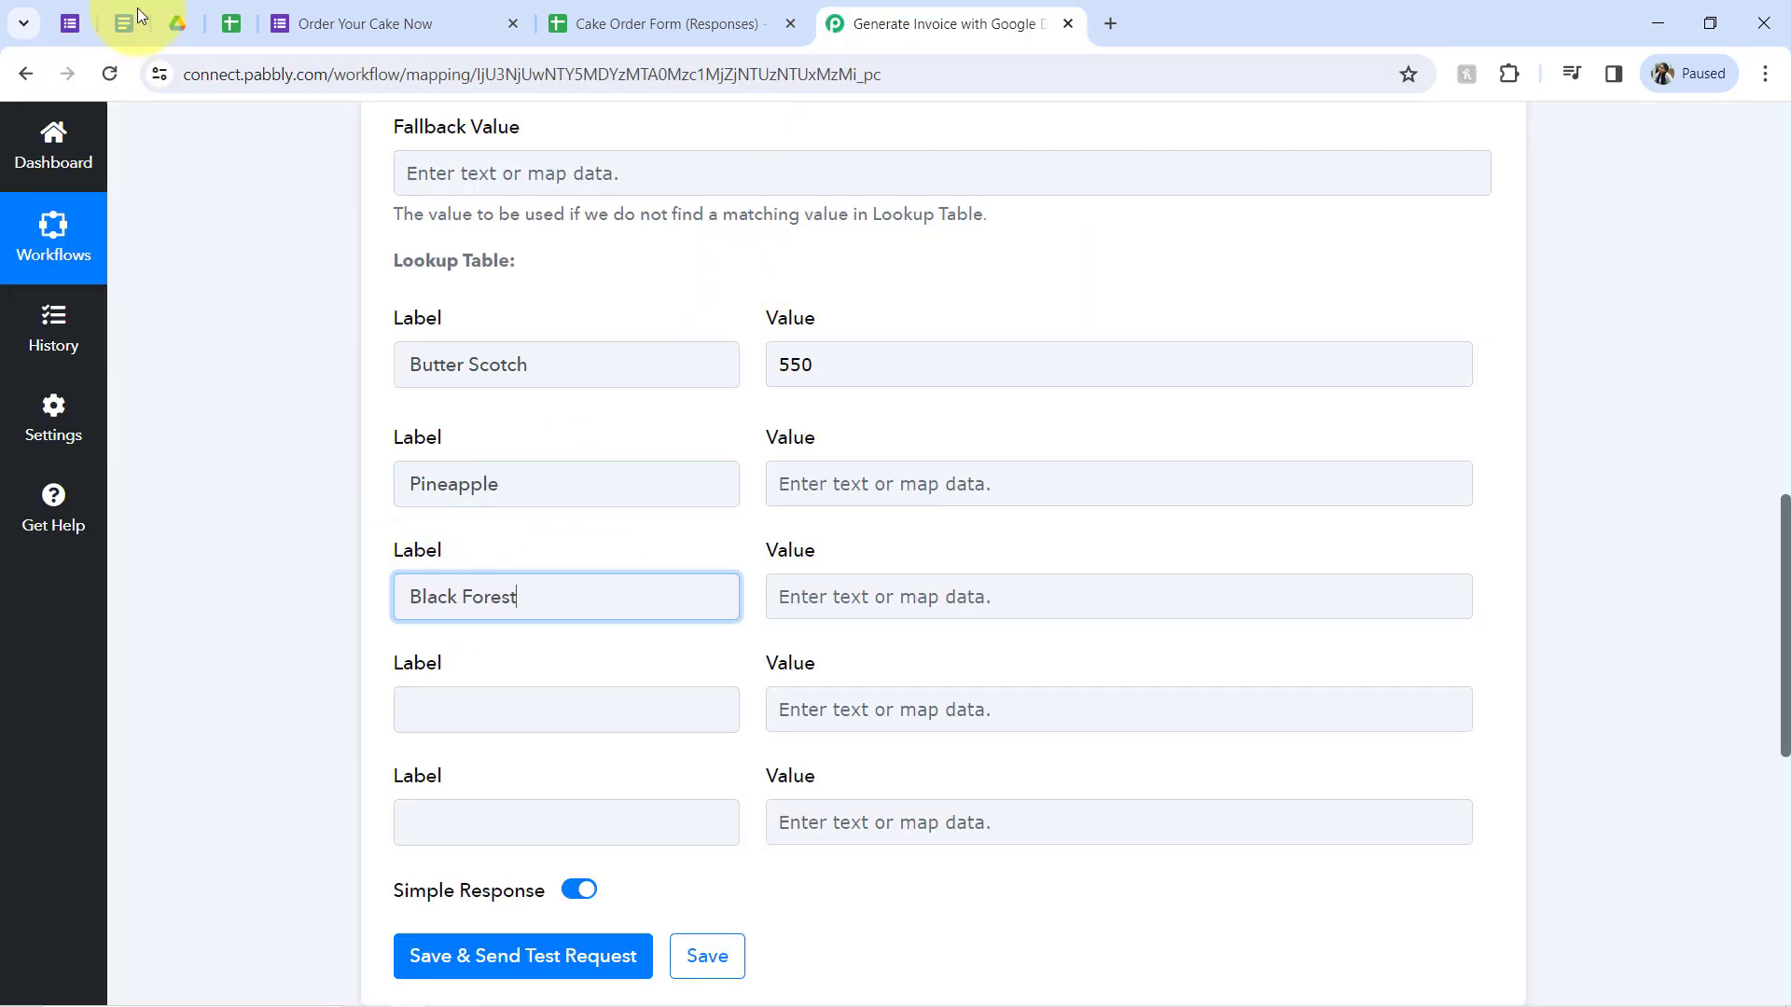
Step: Copy the Chocolate option from the Cake Flavor question into the lookup table's fourth label
click(70, 23)
click(495, 588)
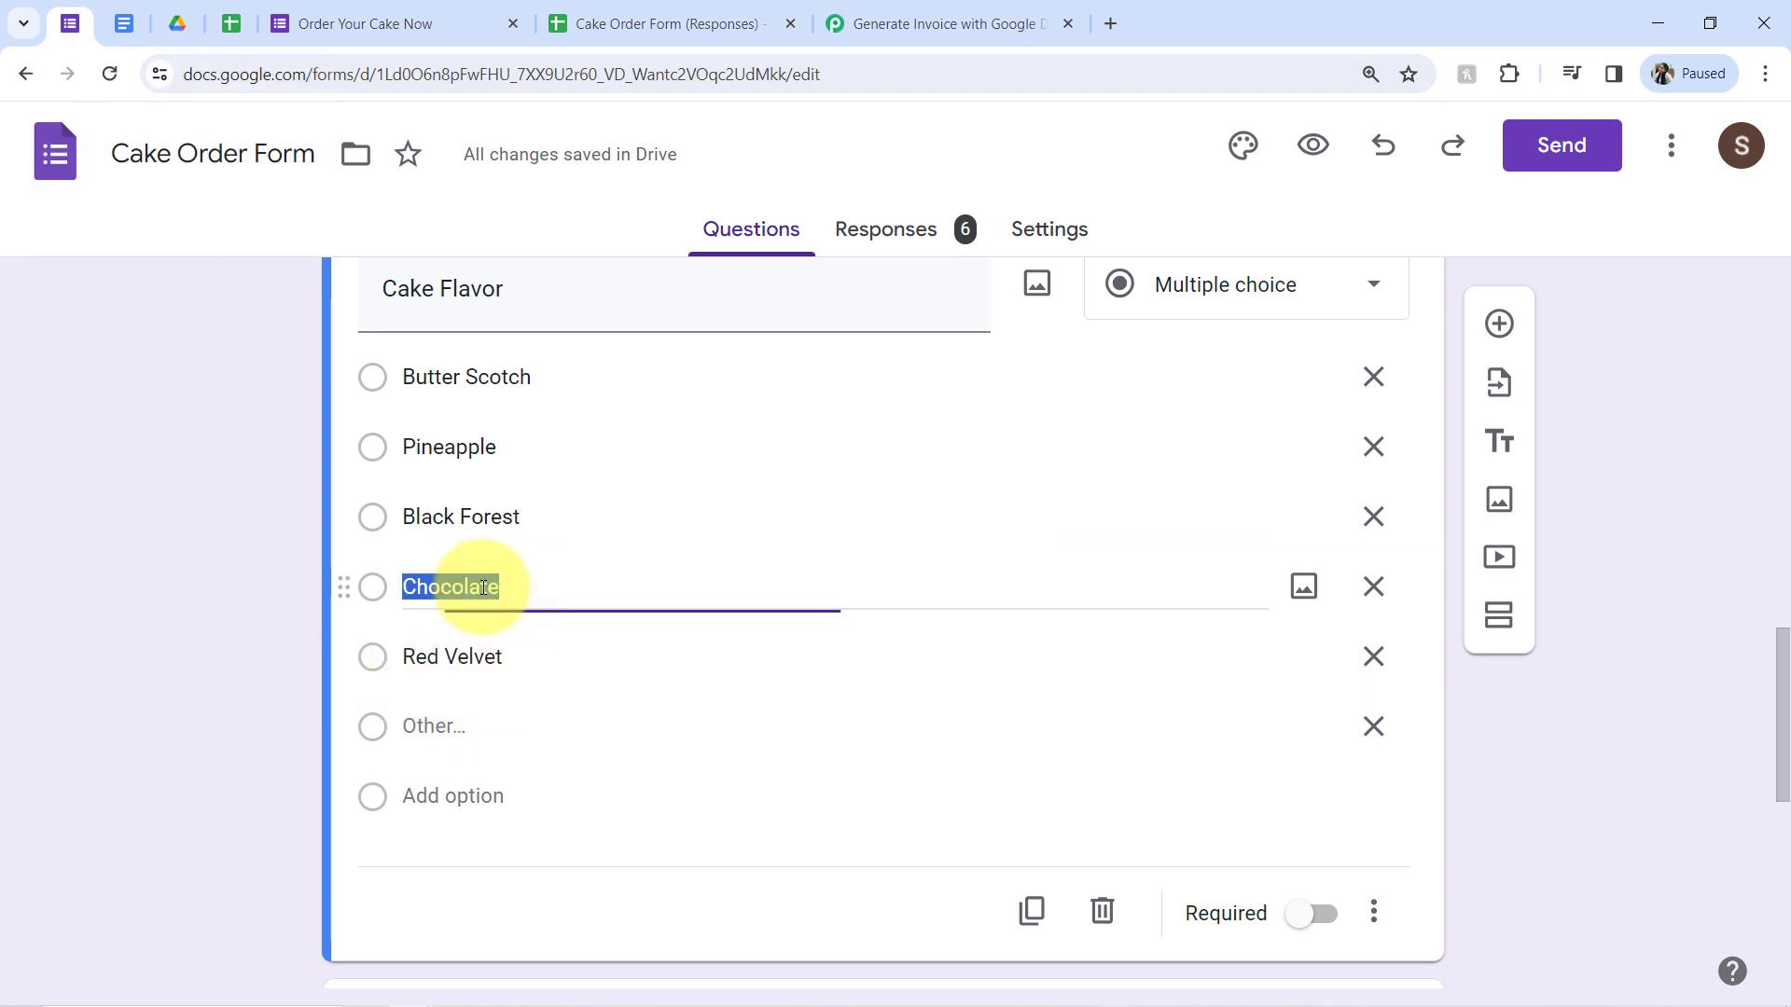
click(949, 11)
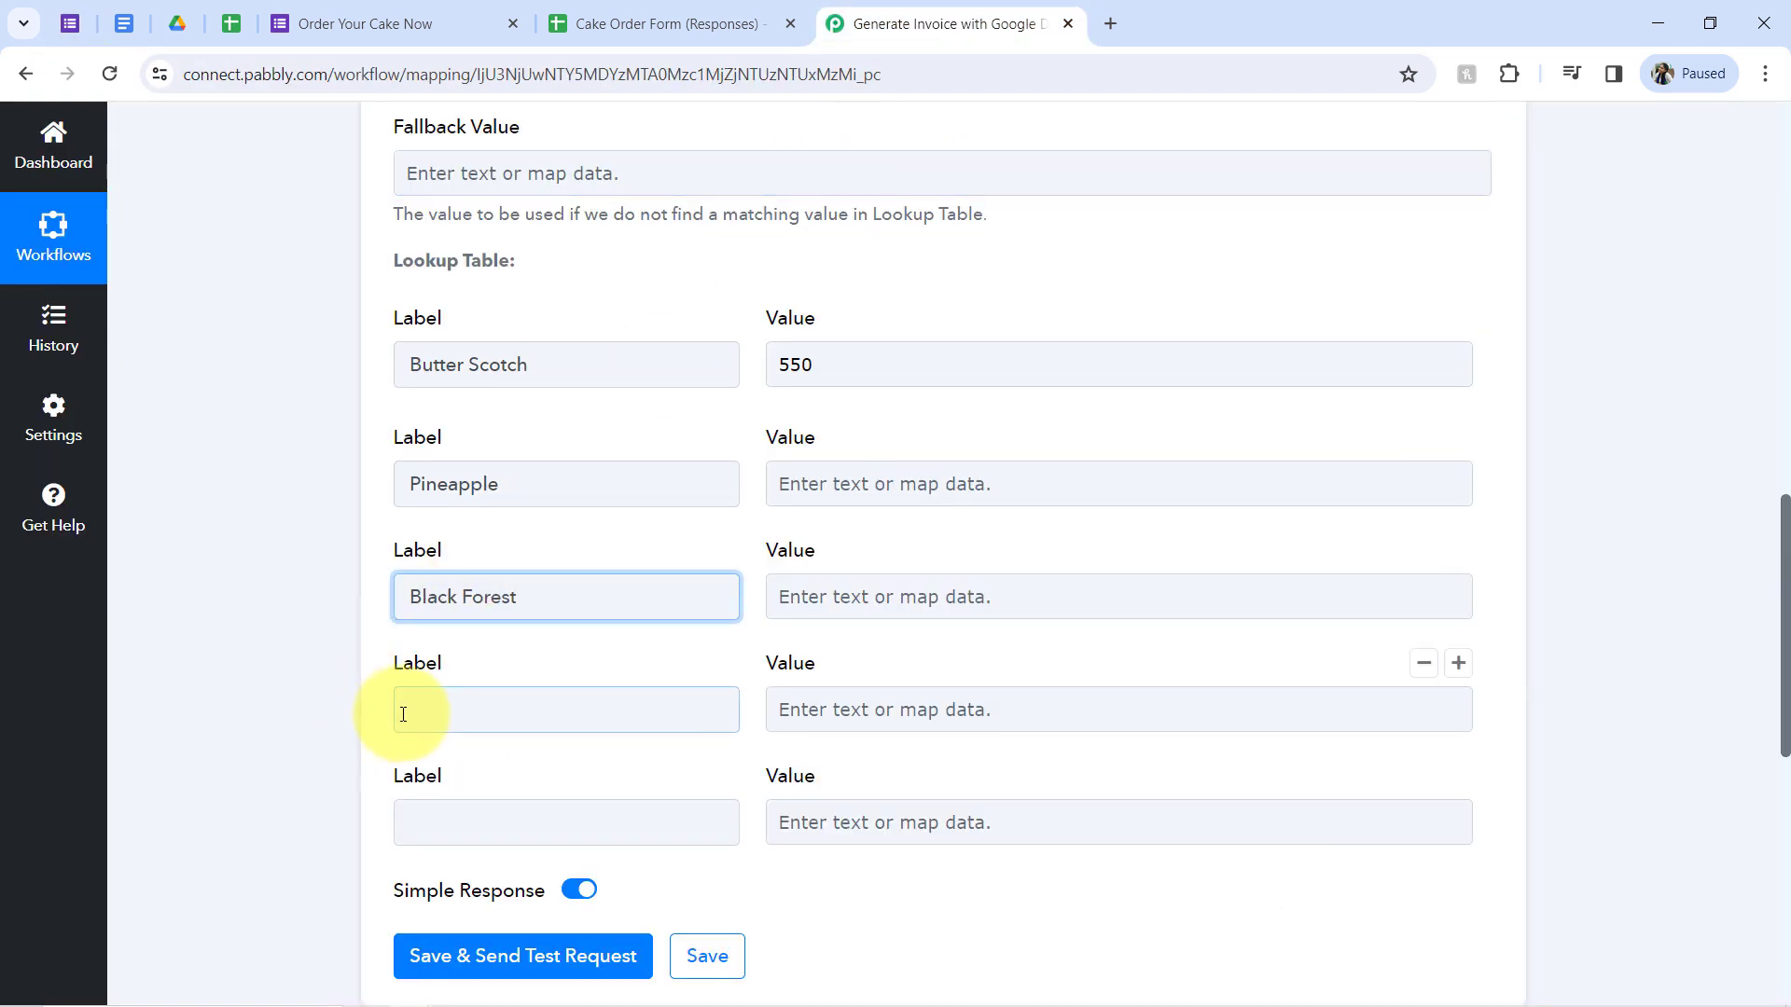
click(402, 715)
Step: Copy the Red Velvet option from the Cake Flavor question into the lookup table's fifth label
click(74, 23)
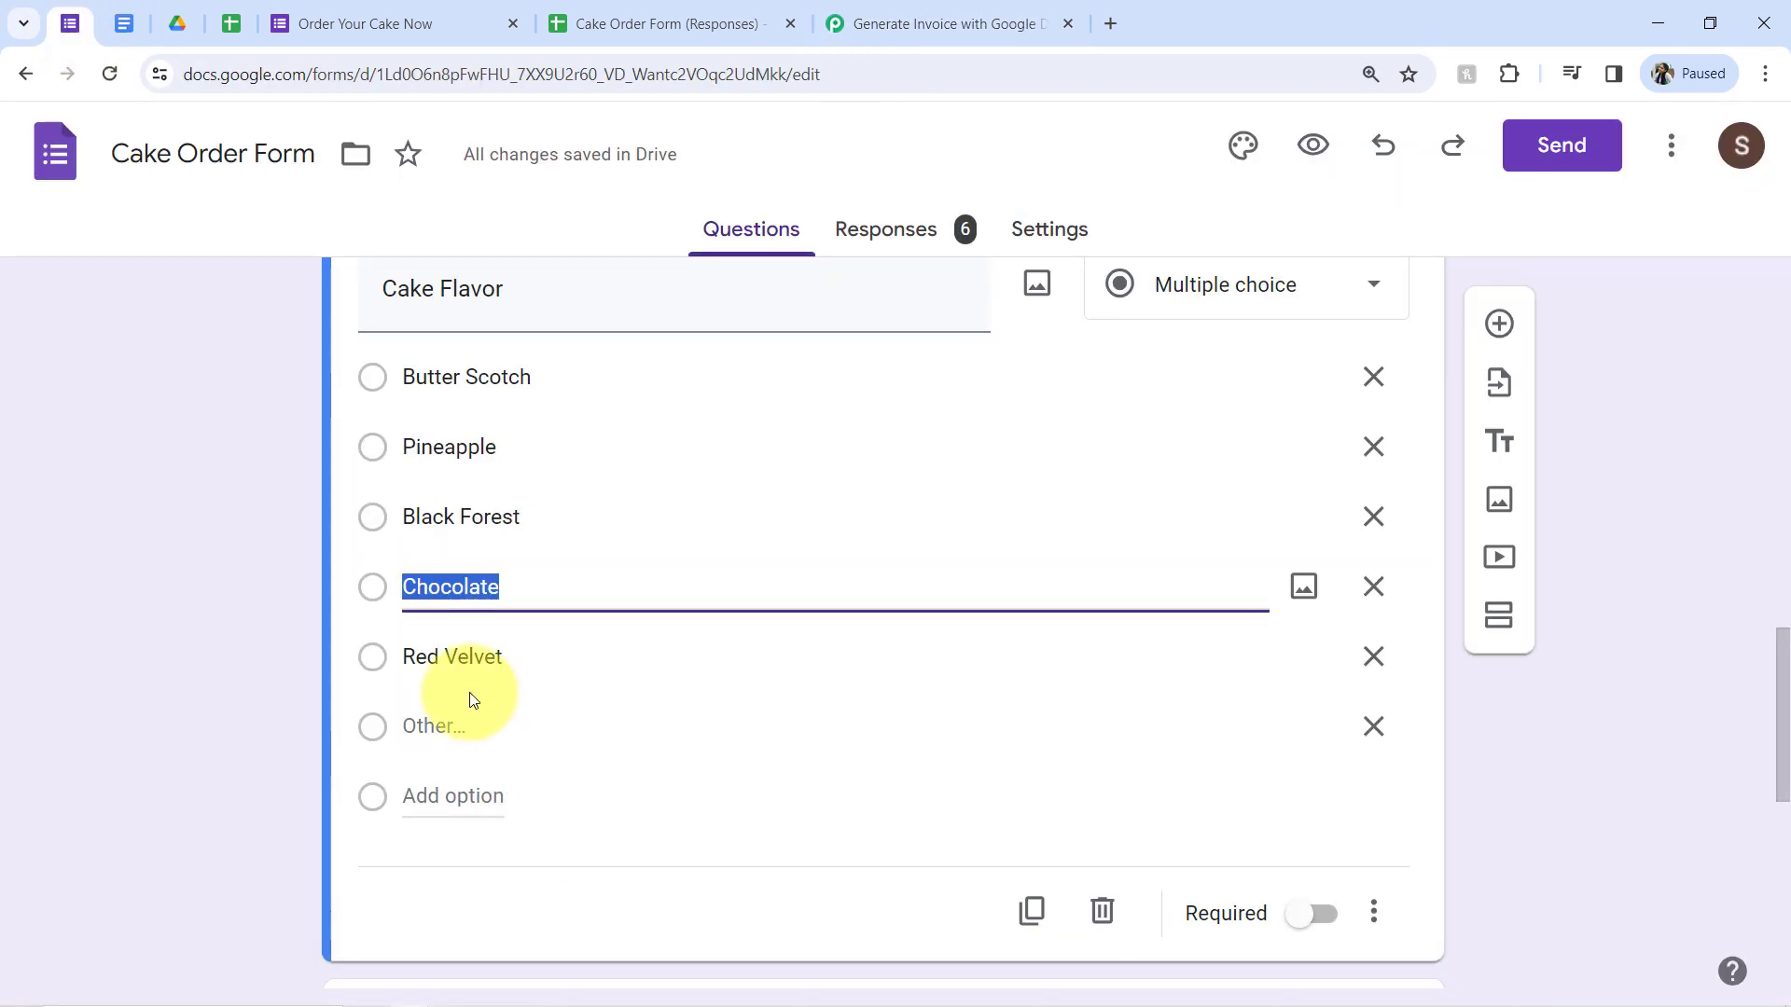
click(409, 662)
key(ctrl+c)
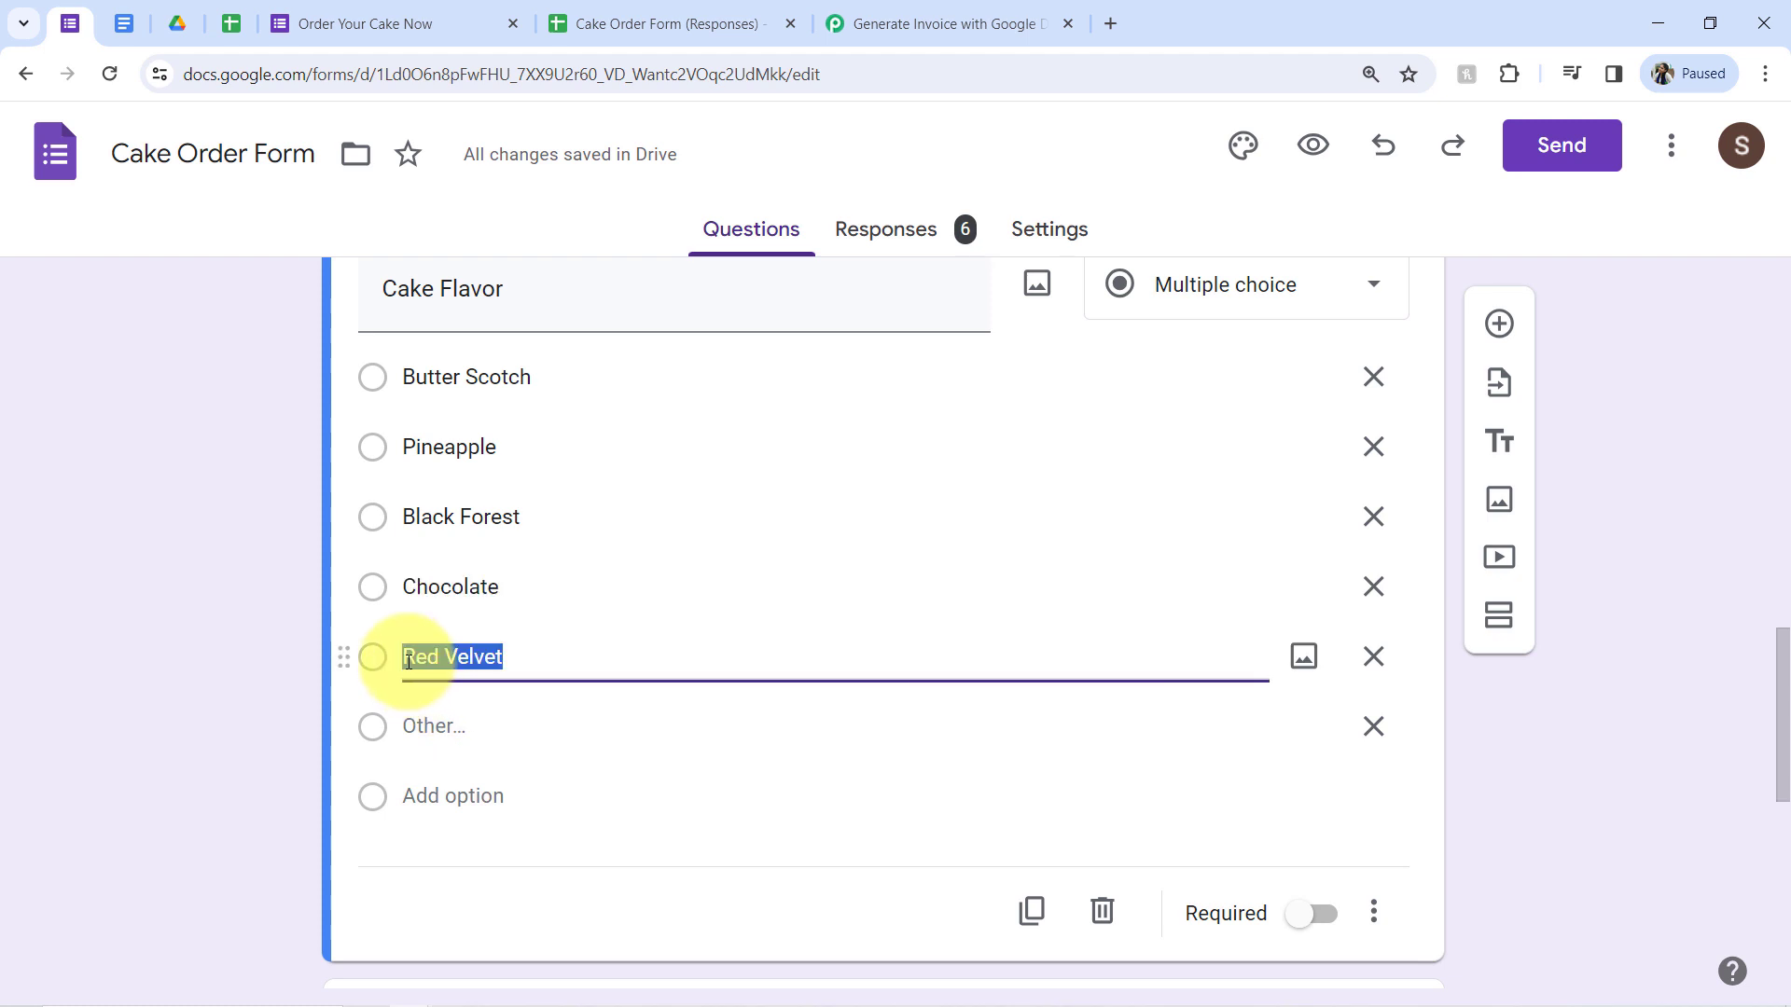
click(912, 24)
click(427, 821)
key(ctrl+v)
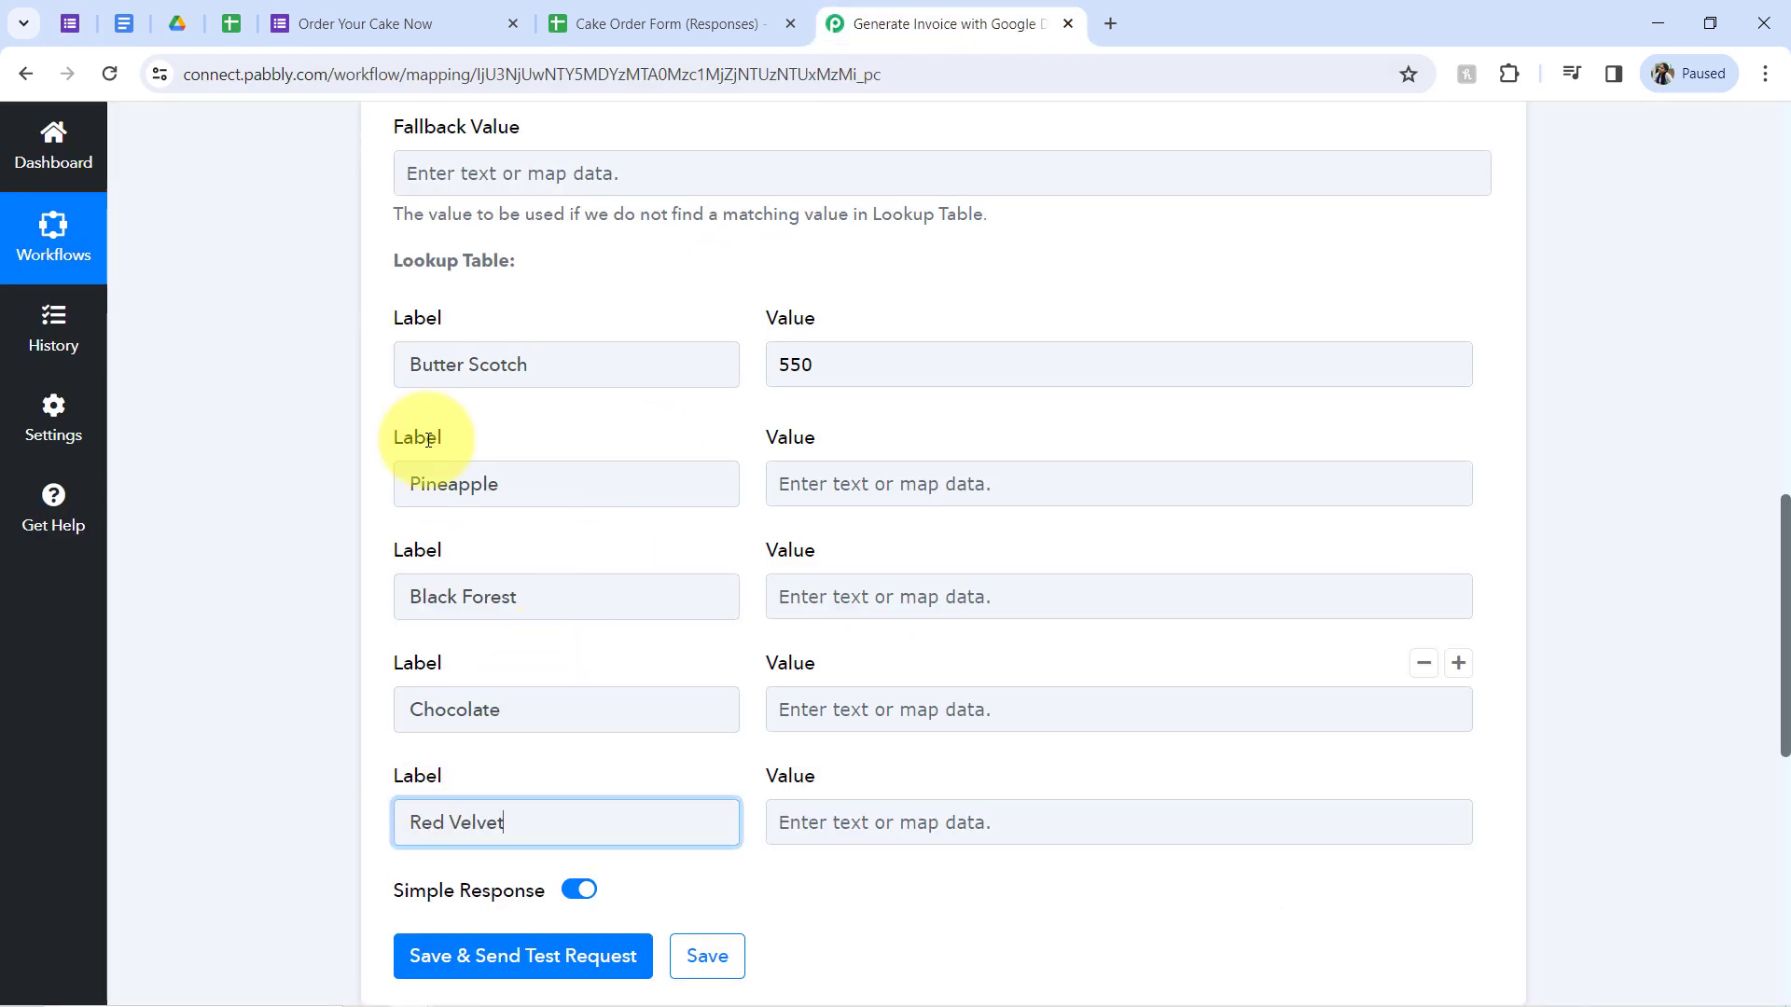
Step: Check the price list at the start of the order form and set the Pineapple row's value to 520
click(80, 27)
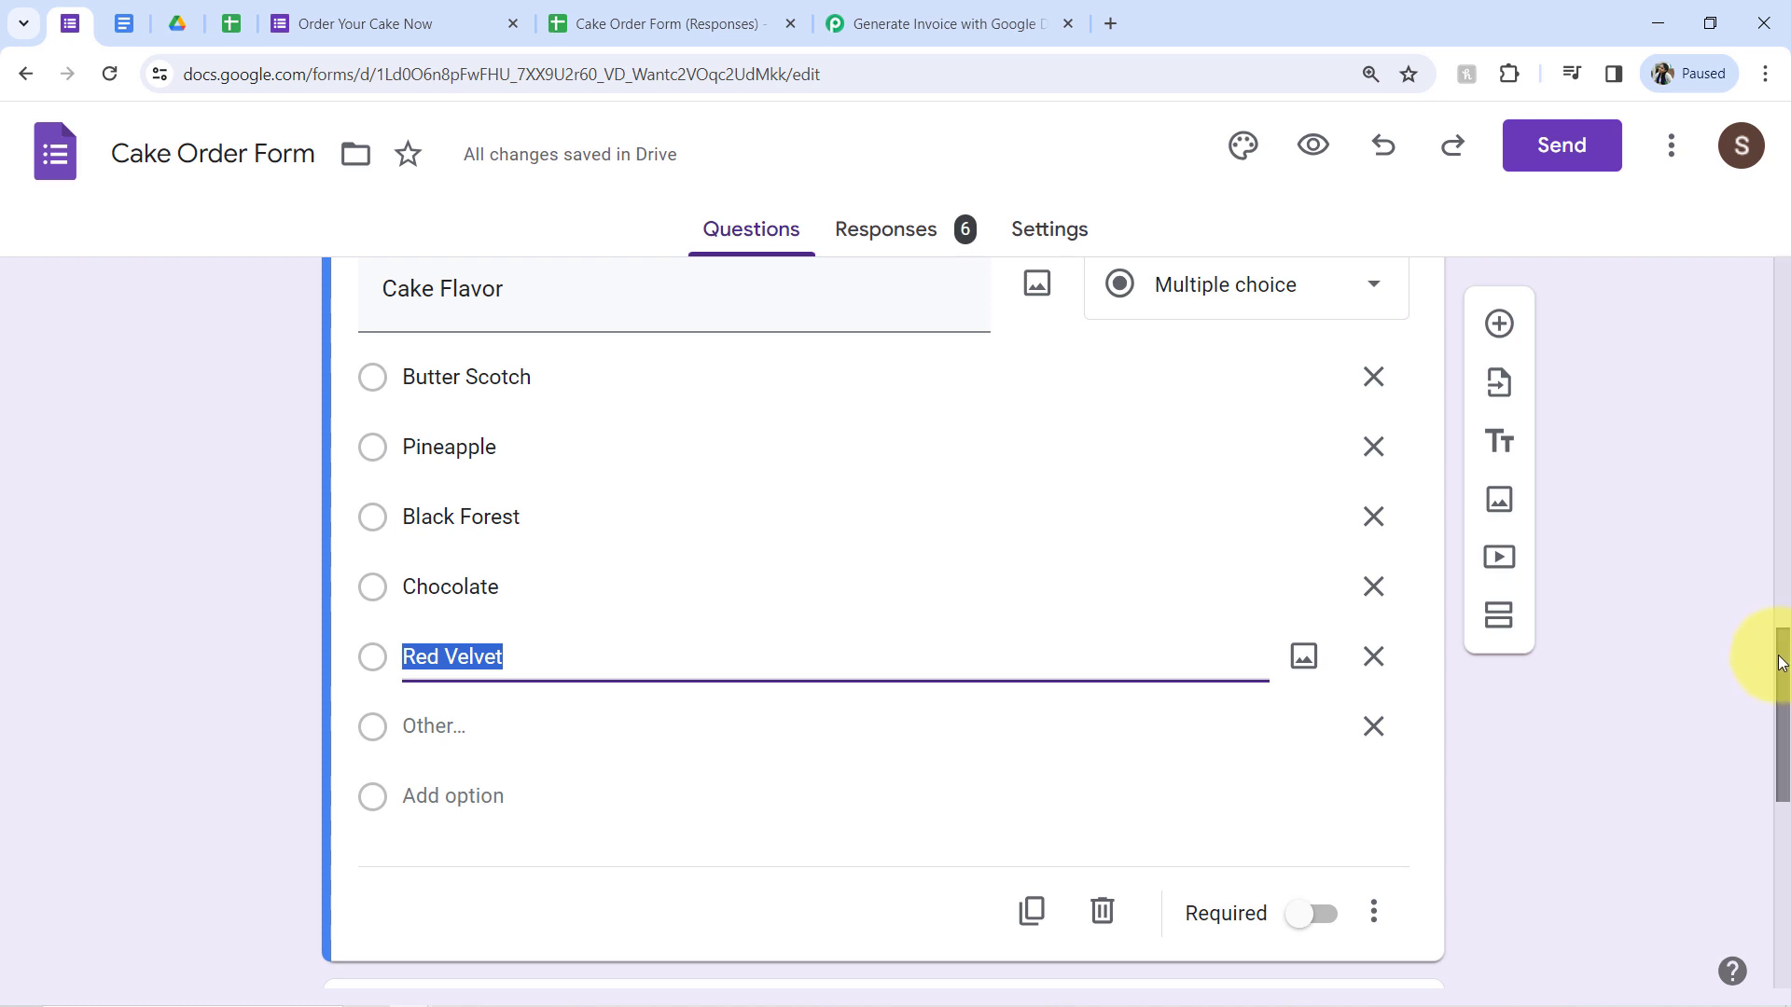
drag(1779, 652, 1743, 277)
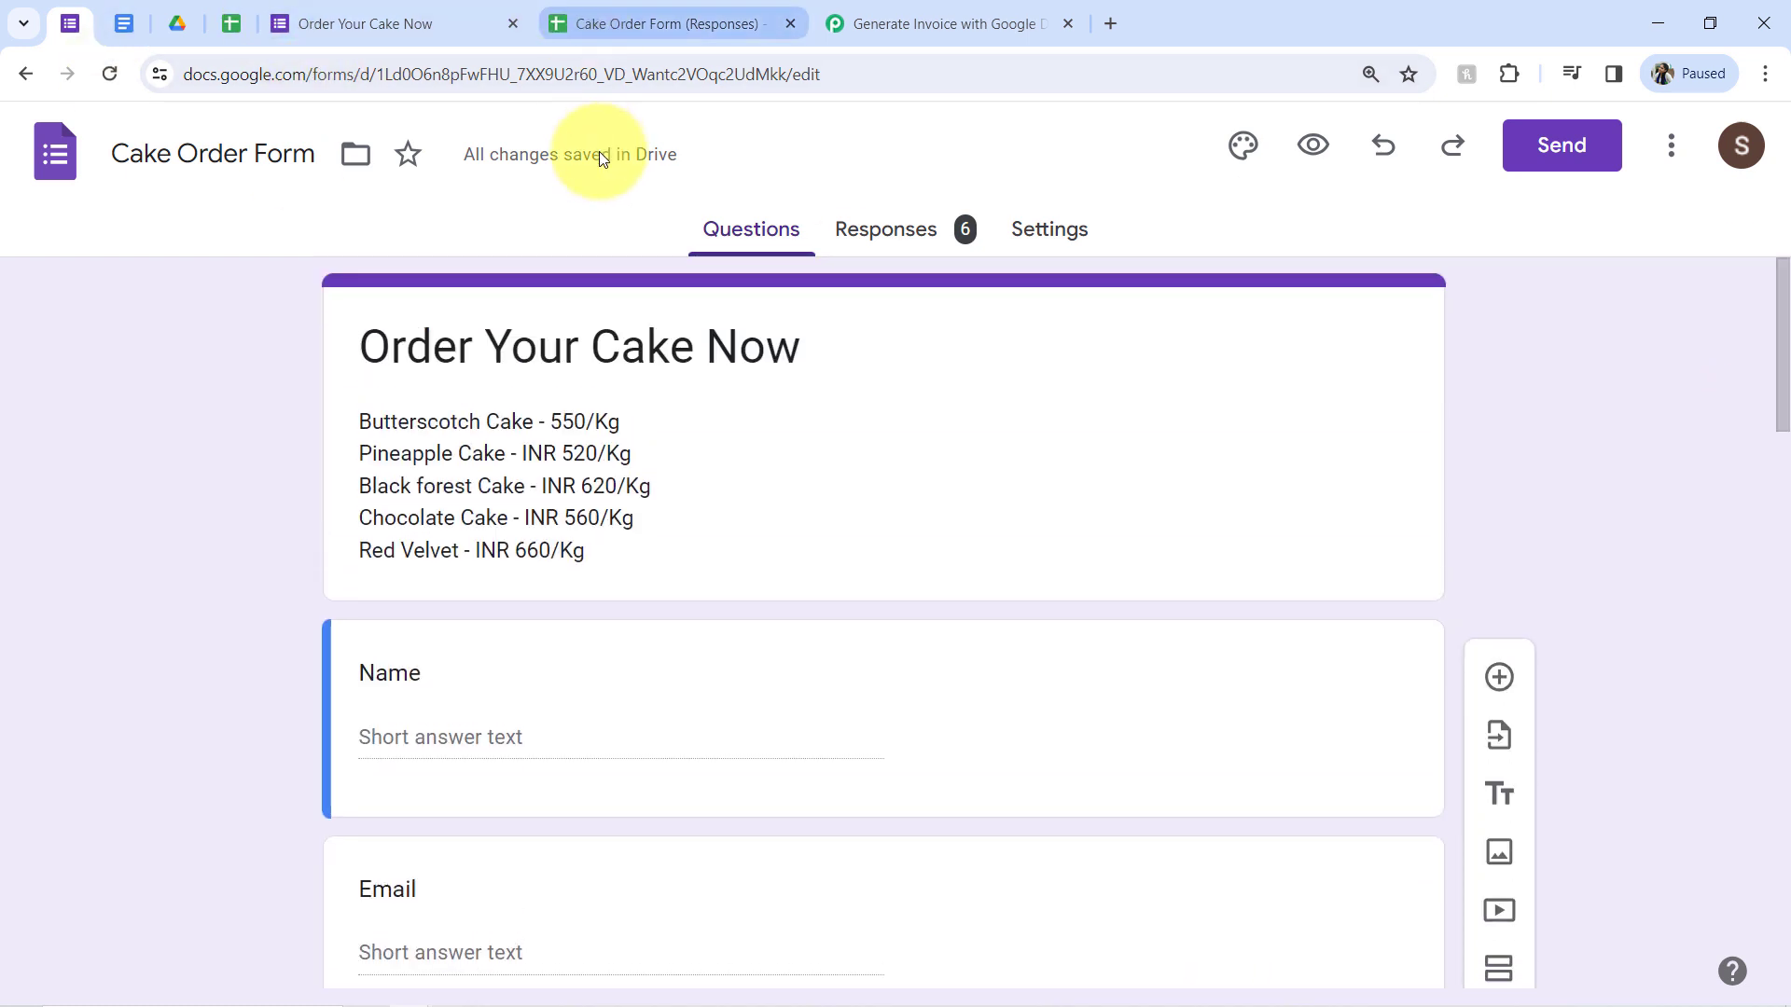
click(839, 23)
click(830, 486)
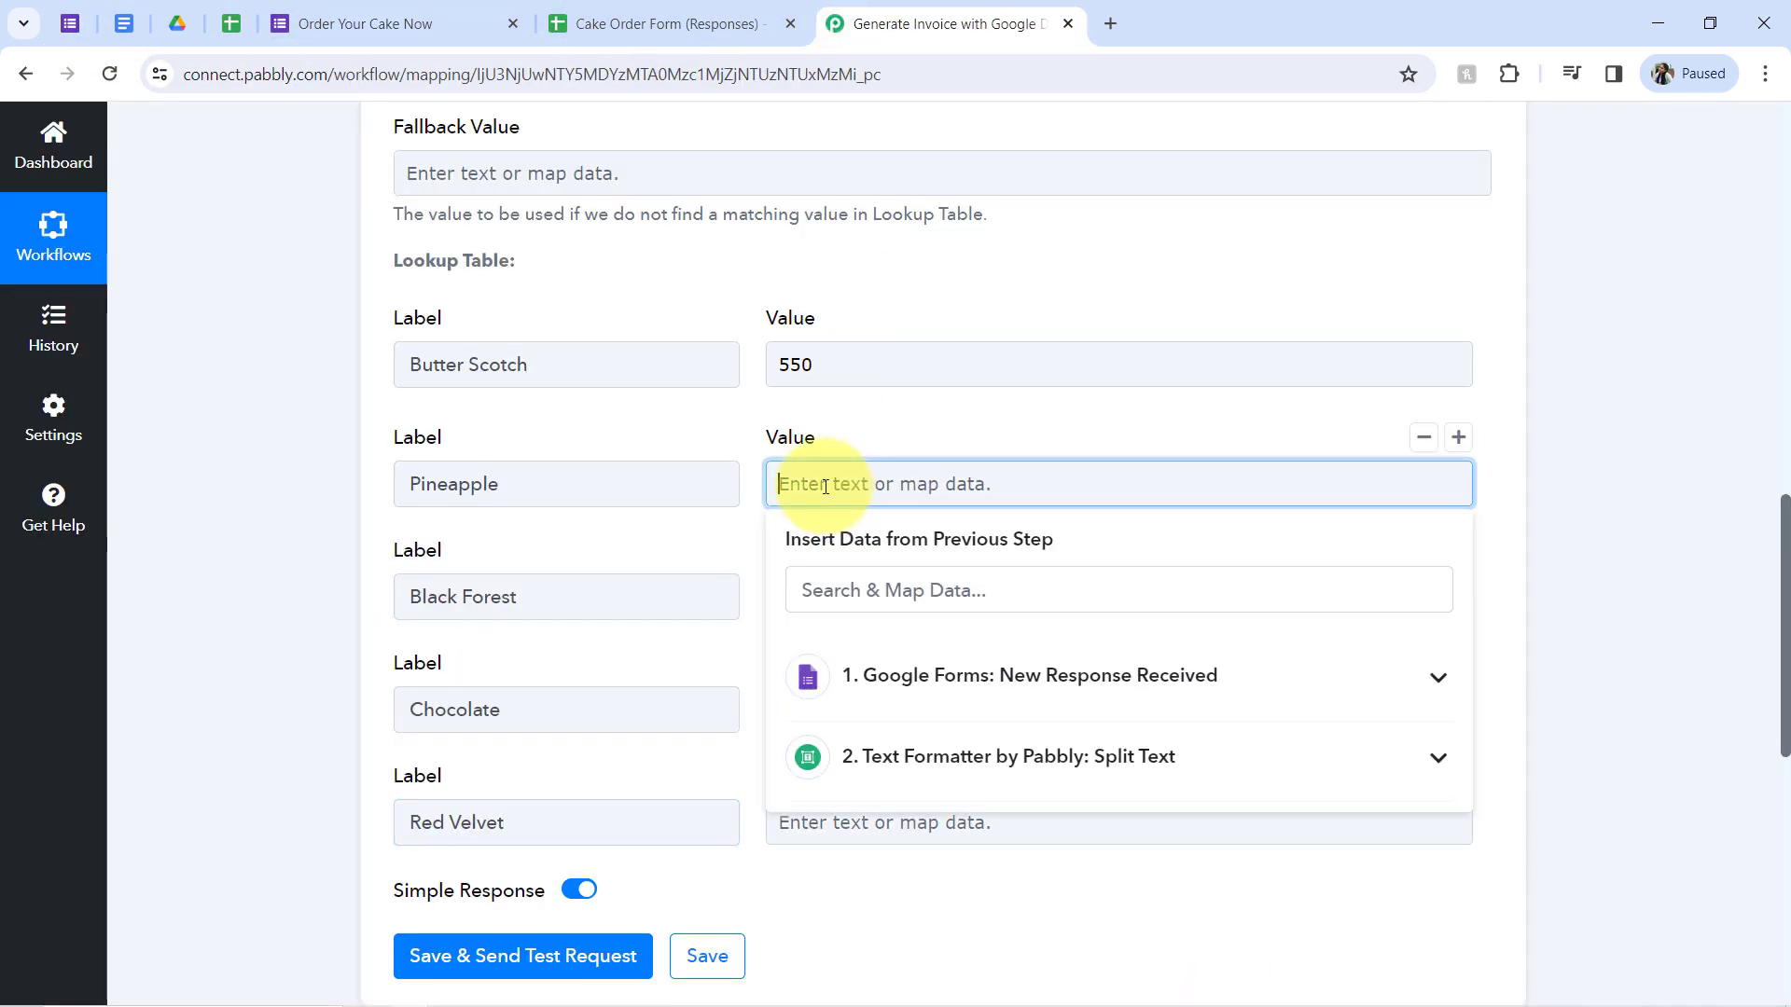
text(520)
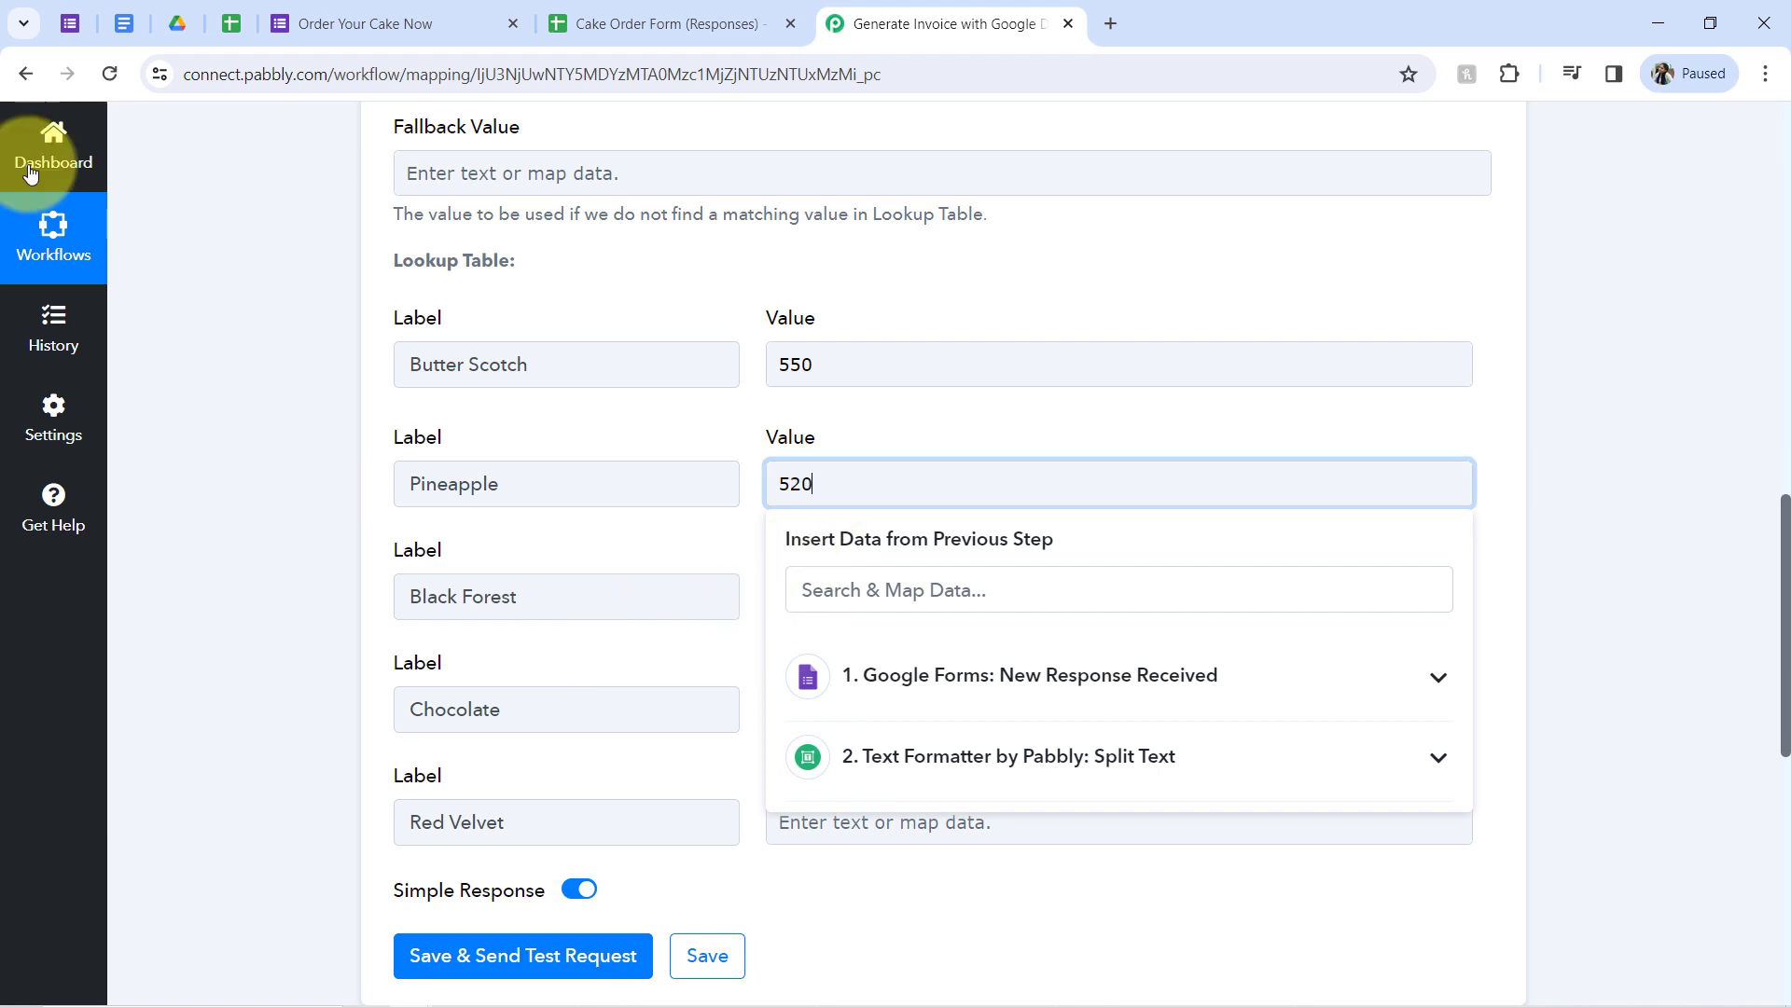
Step: Check the black forest cake price in the order form and set the Black Forest row's value to 620
click(70, 23)
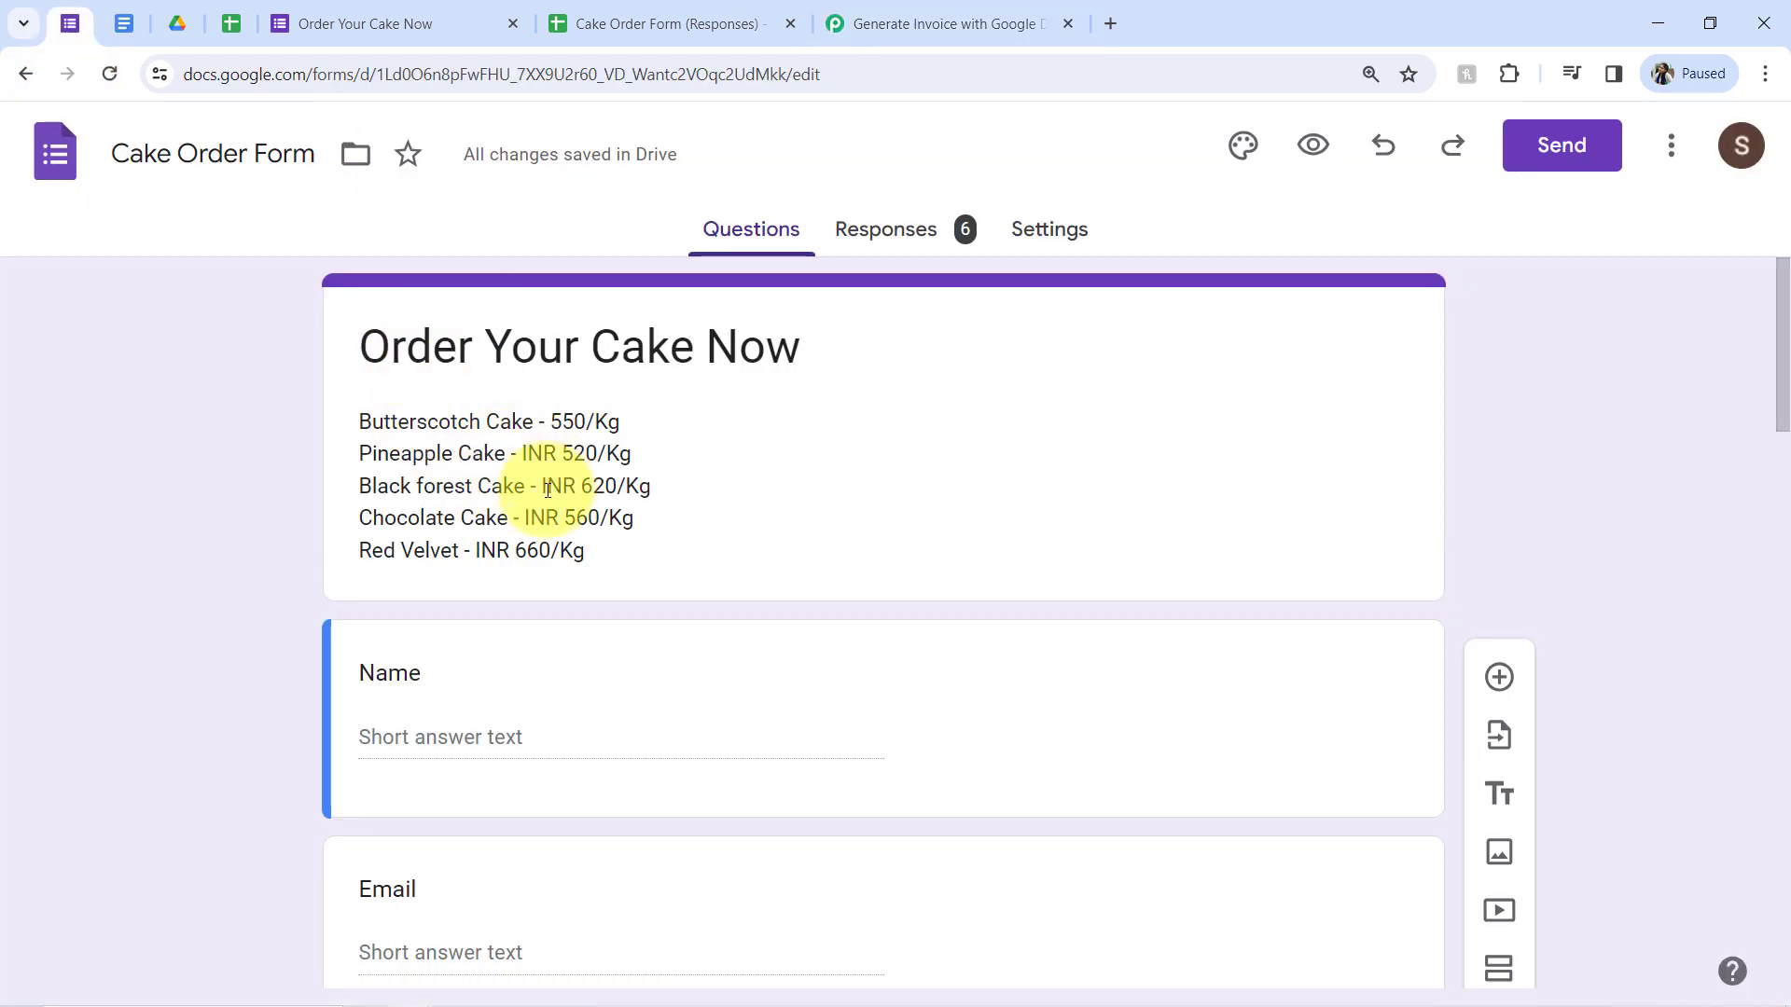
click(841, 23)
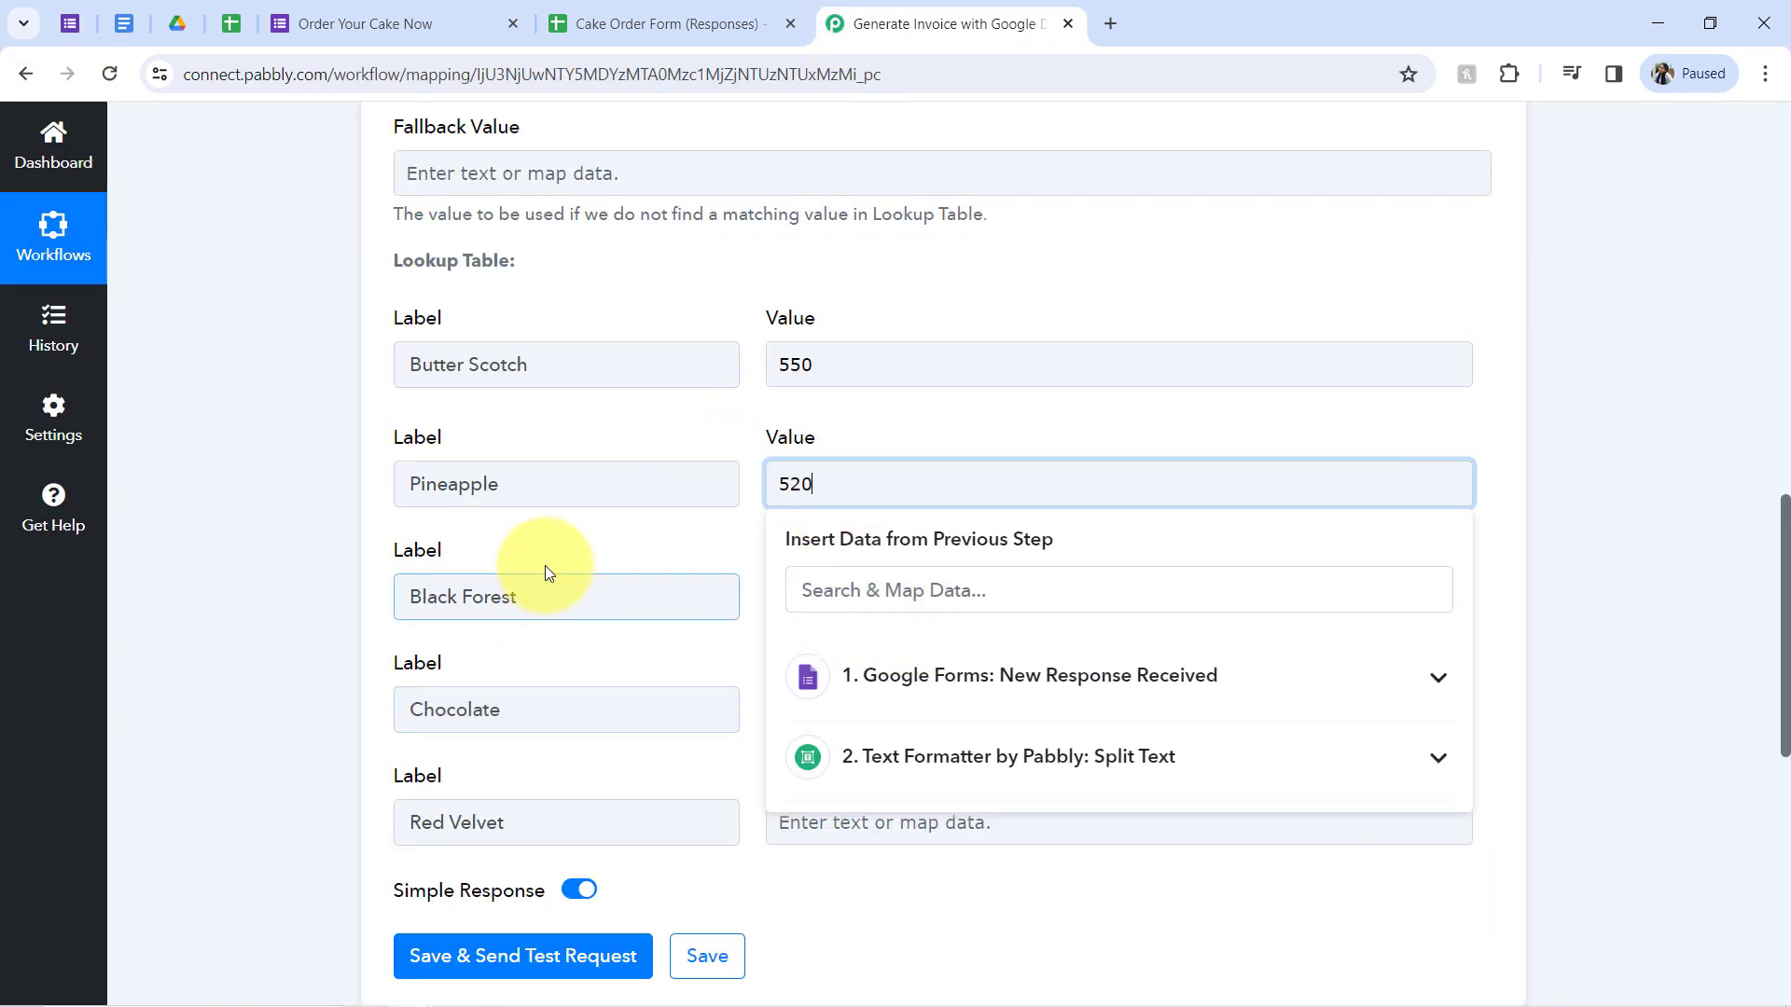
click(891, 591)
click(933, 598)
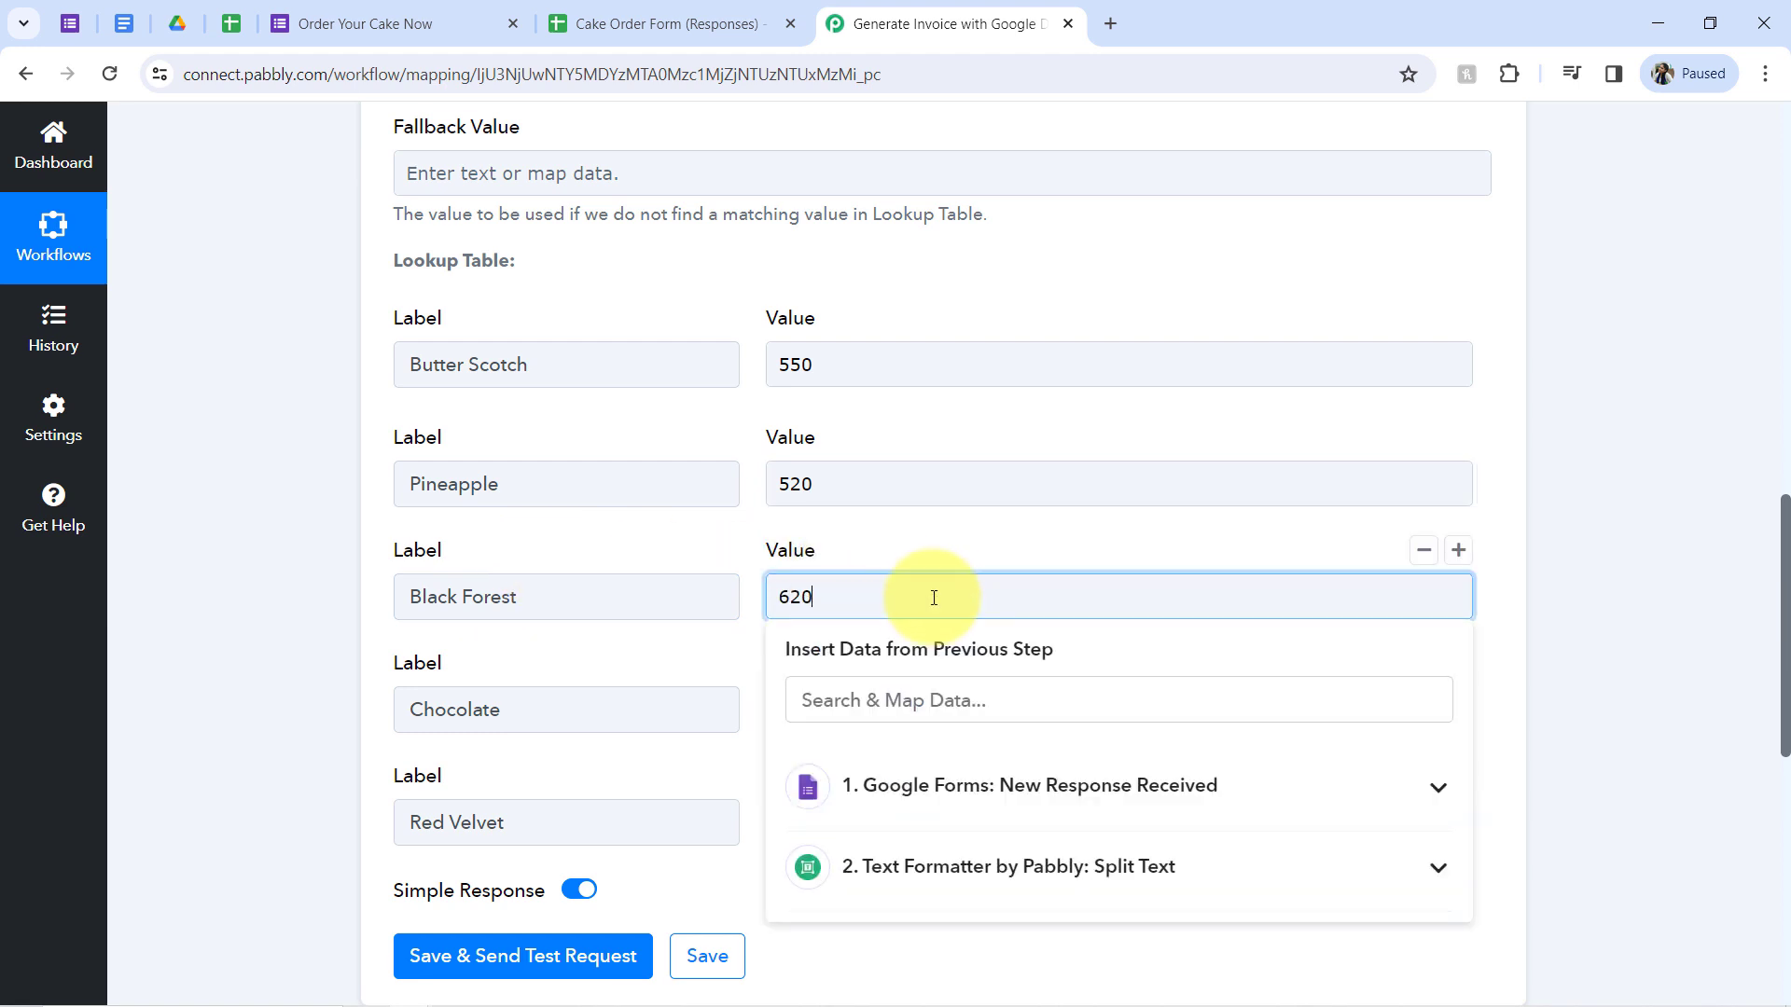
Step: Check the chocolate cake price in the order form and set the Chocolate row's value to 560
click(77, 4)
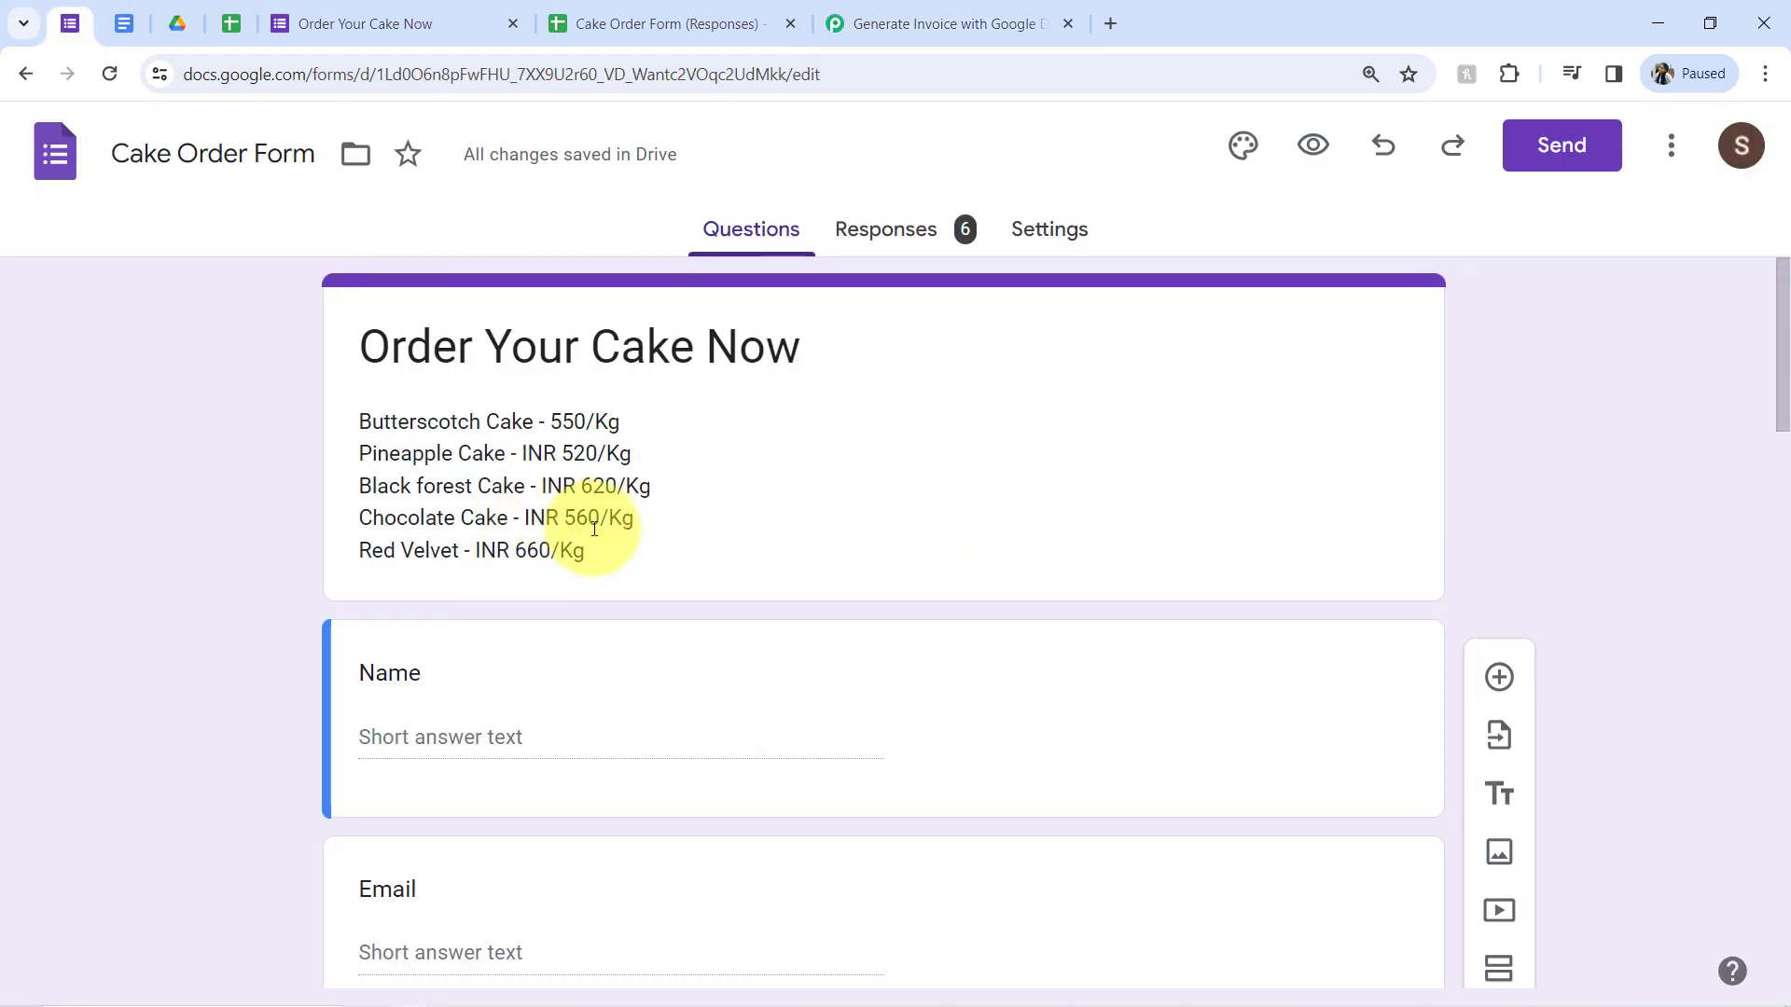
click(899, 28)
click(897, 707)
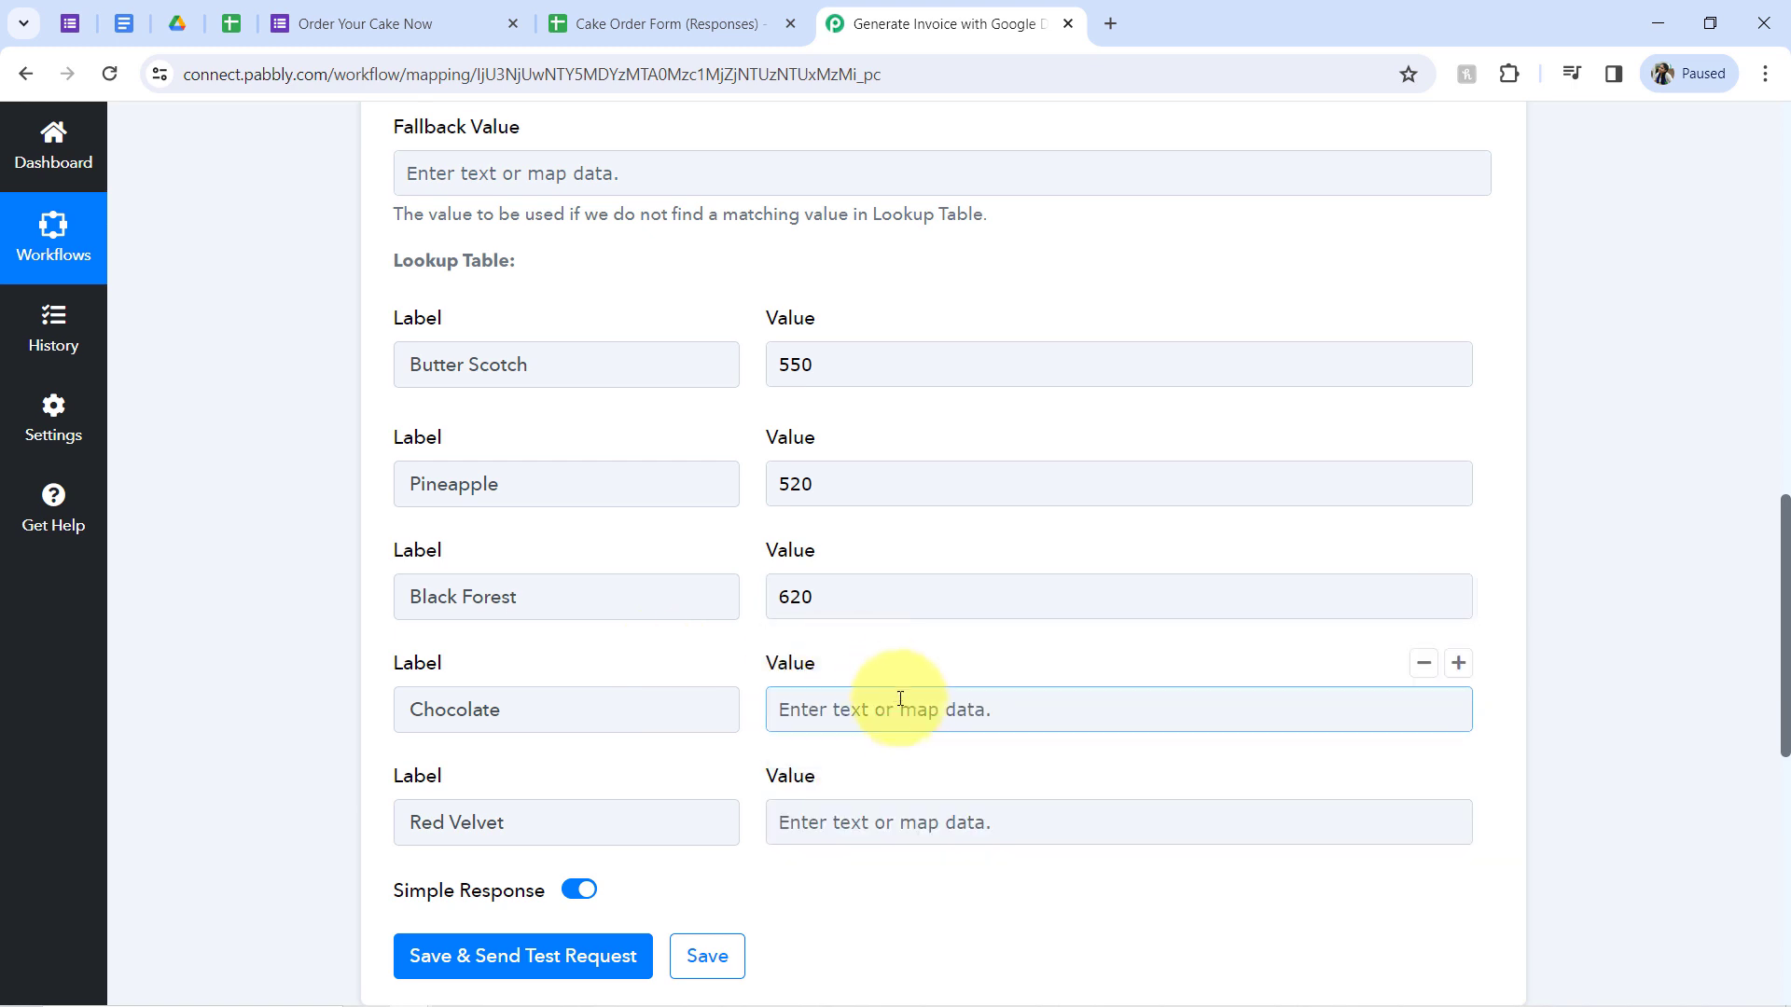
text(560)
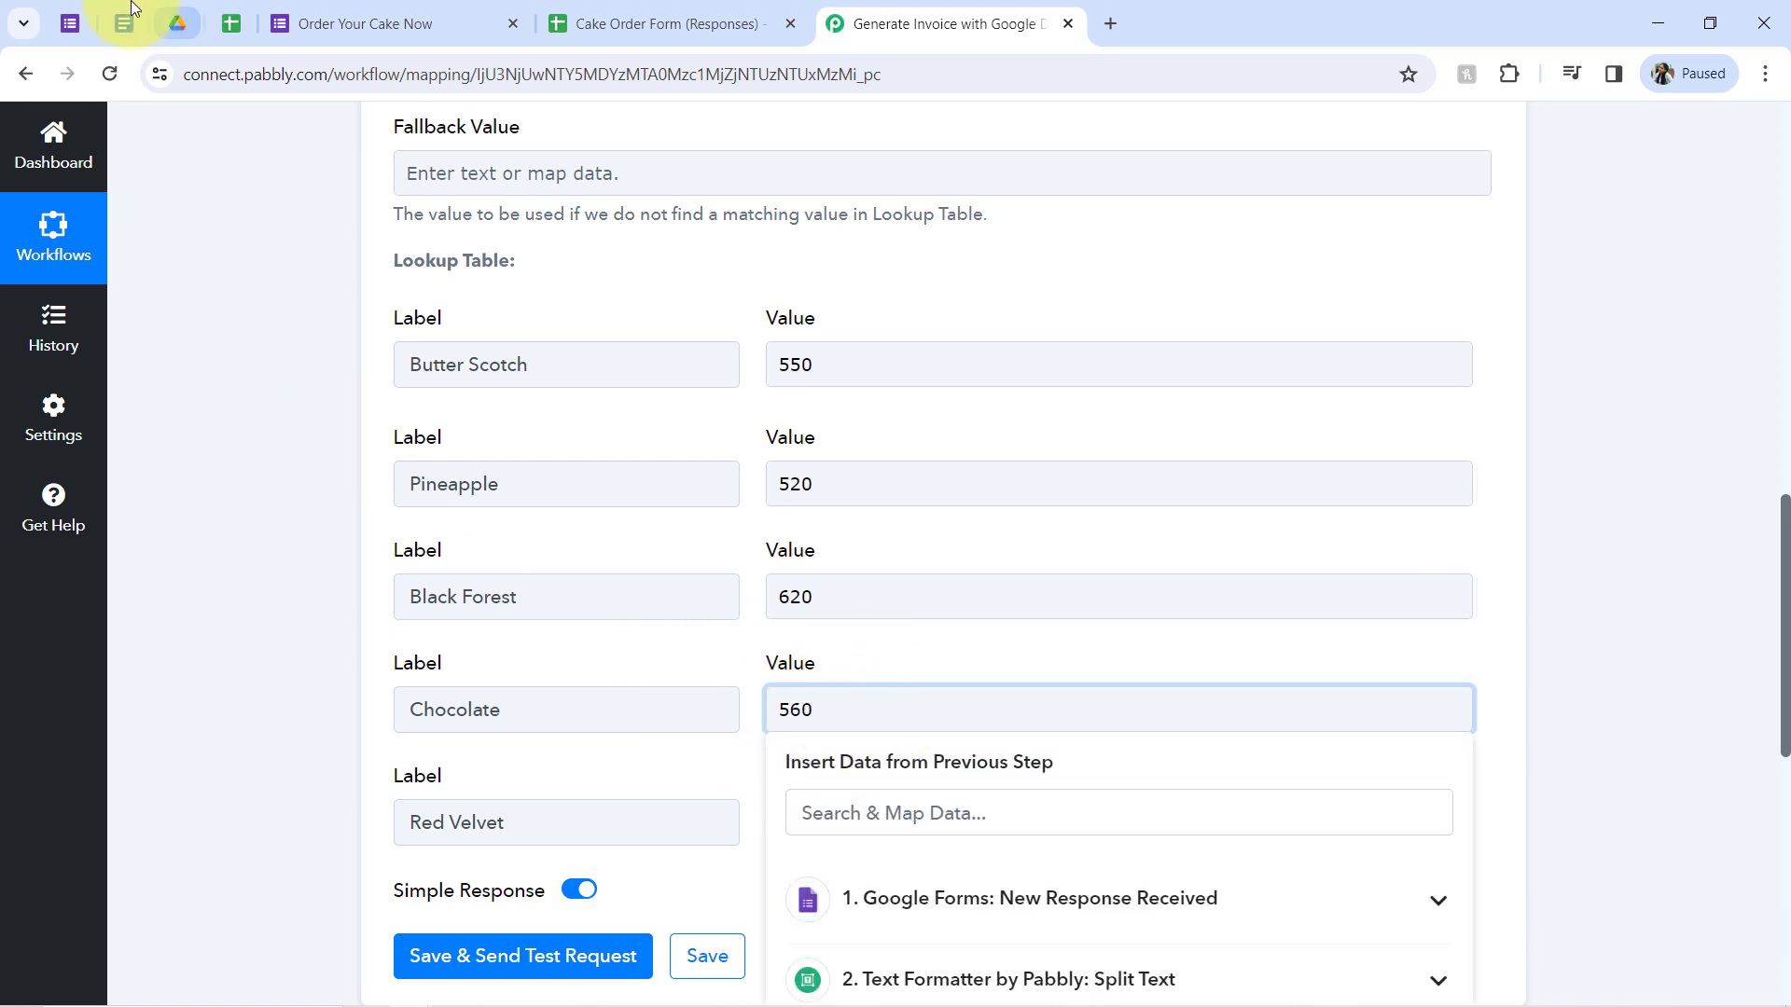
Step: Check the red velvet price in the order form and set the Red Velvet row's value to 660
click(74, 4)
click(933, 21)
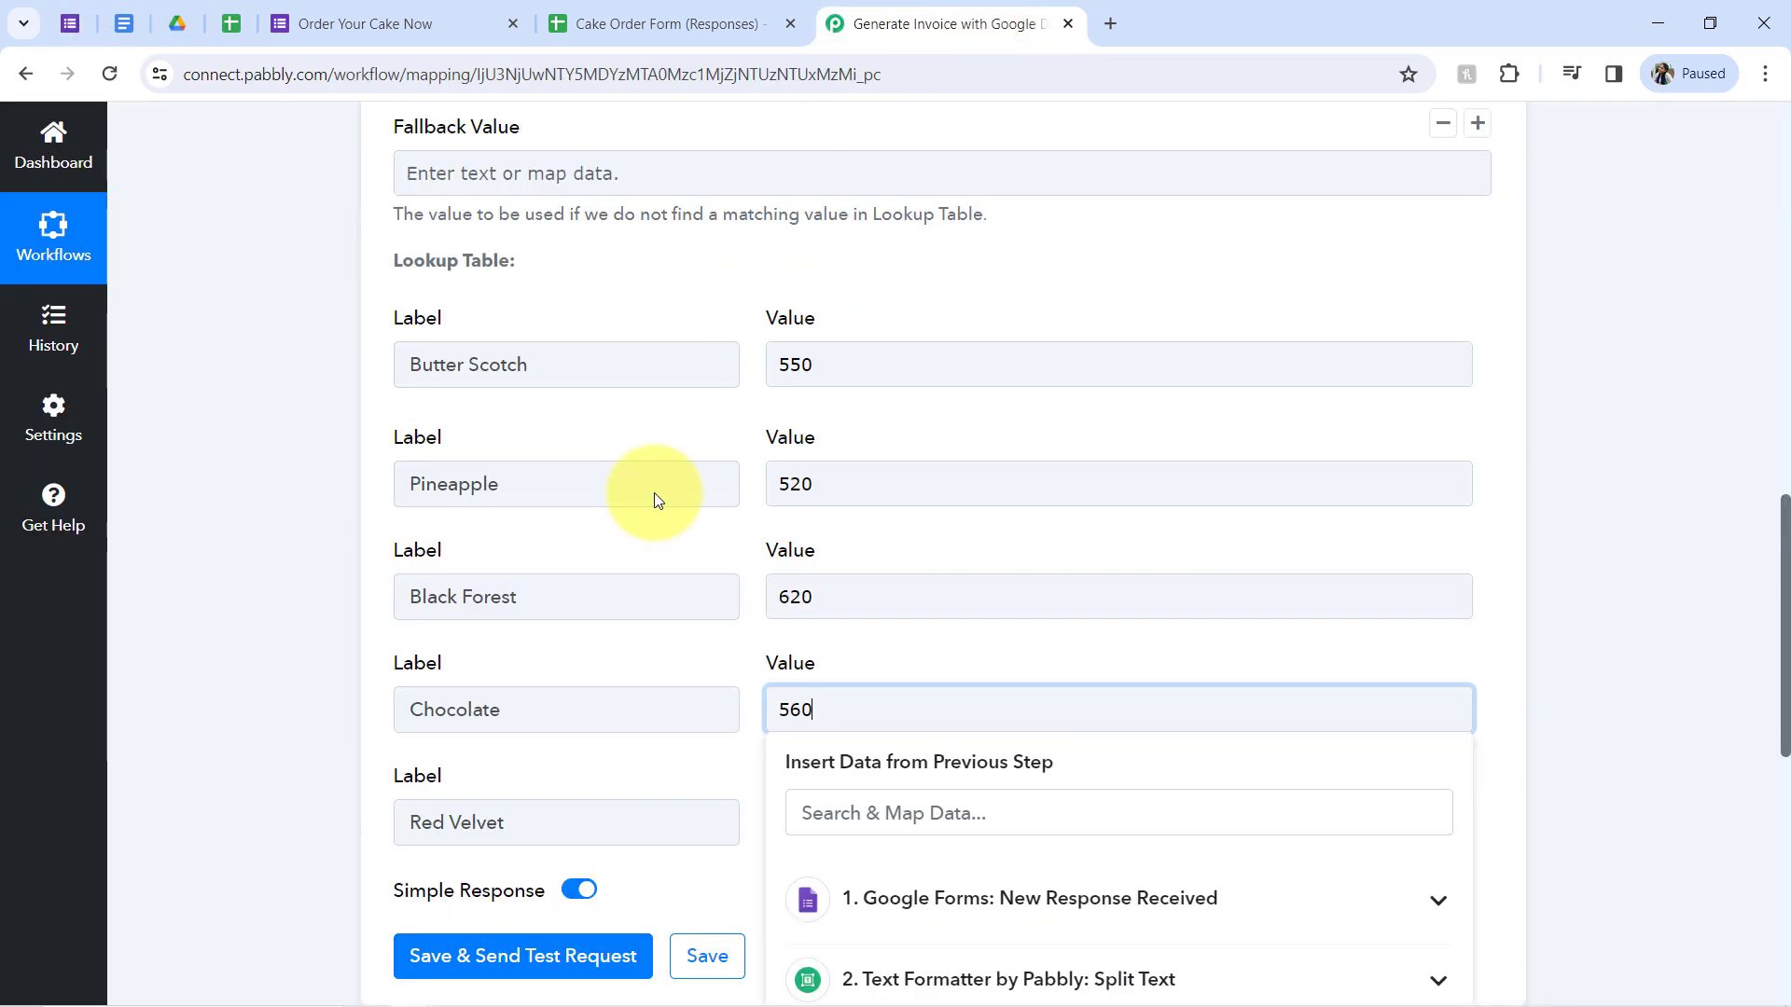
click(813, 821)
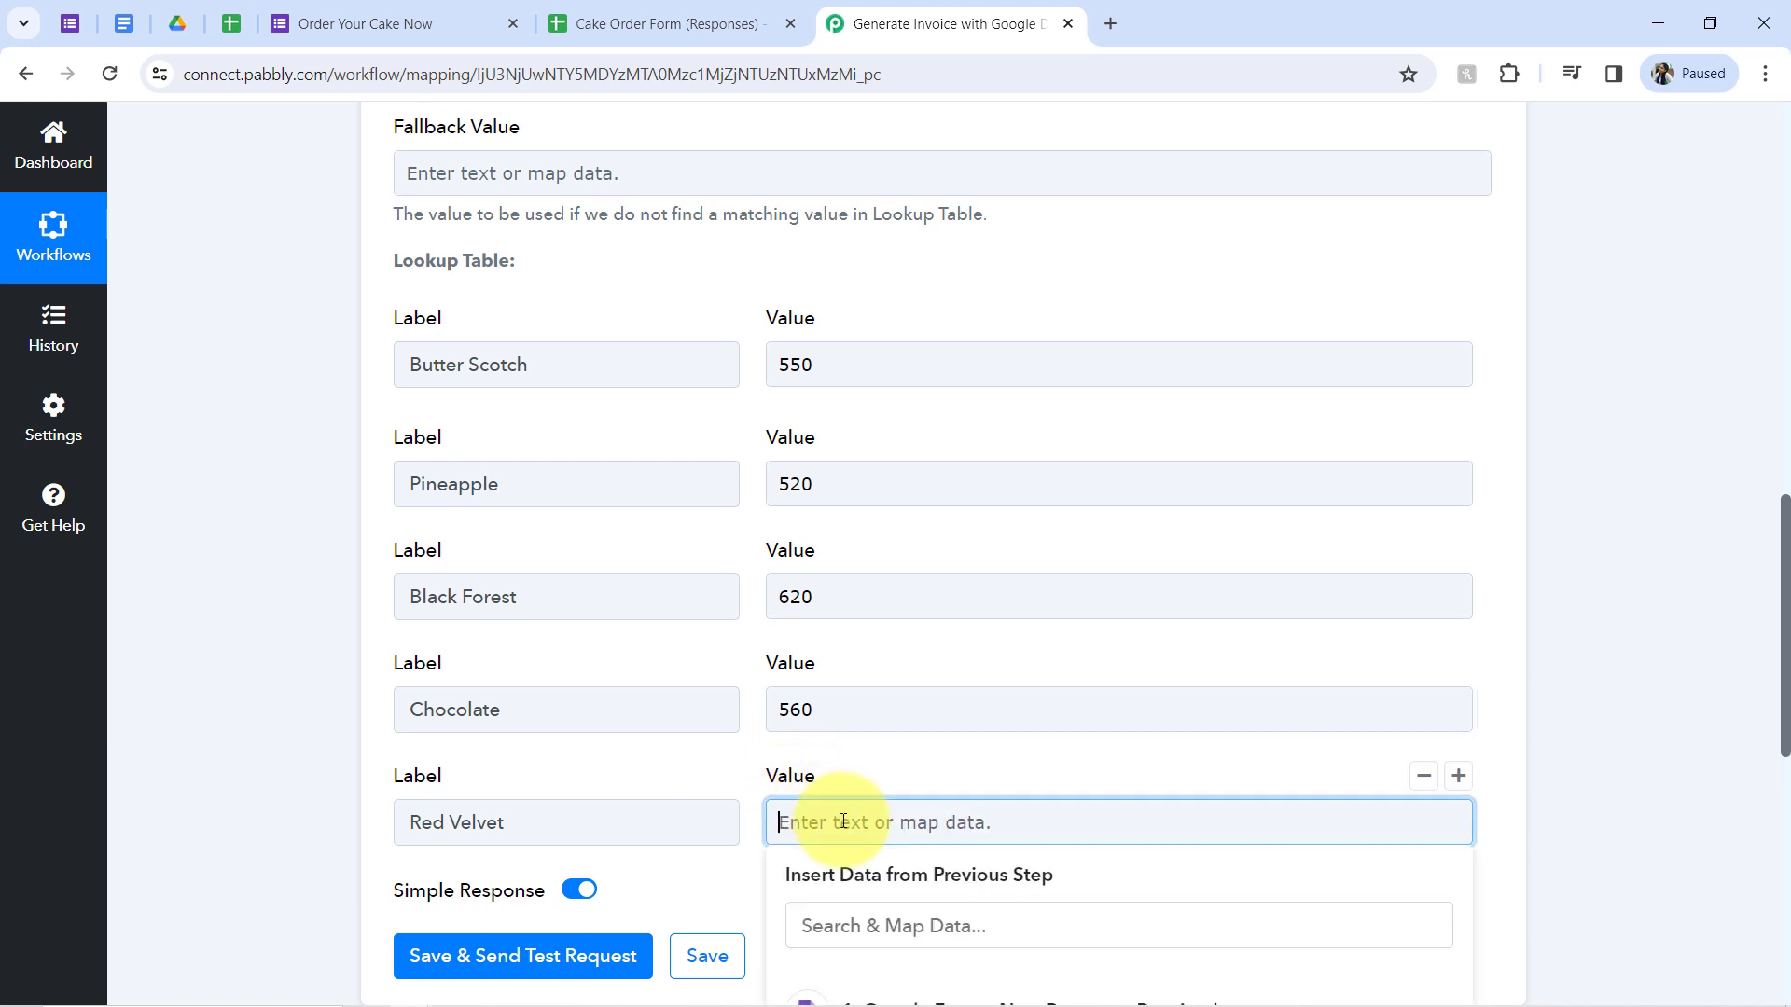
text(660)
click(188, 586)
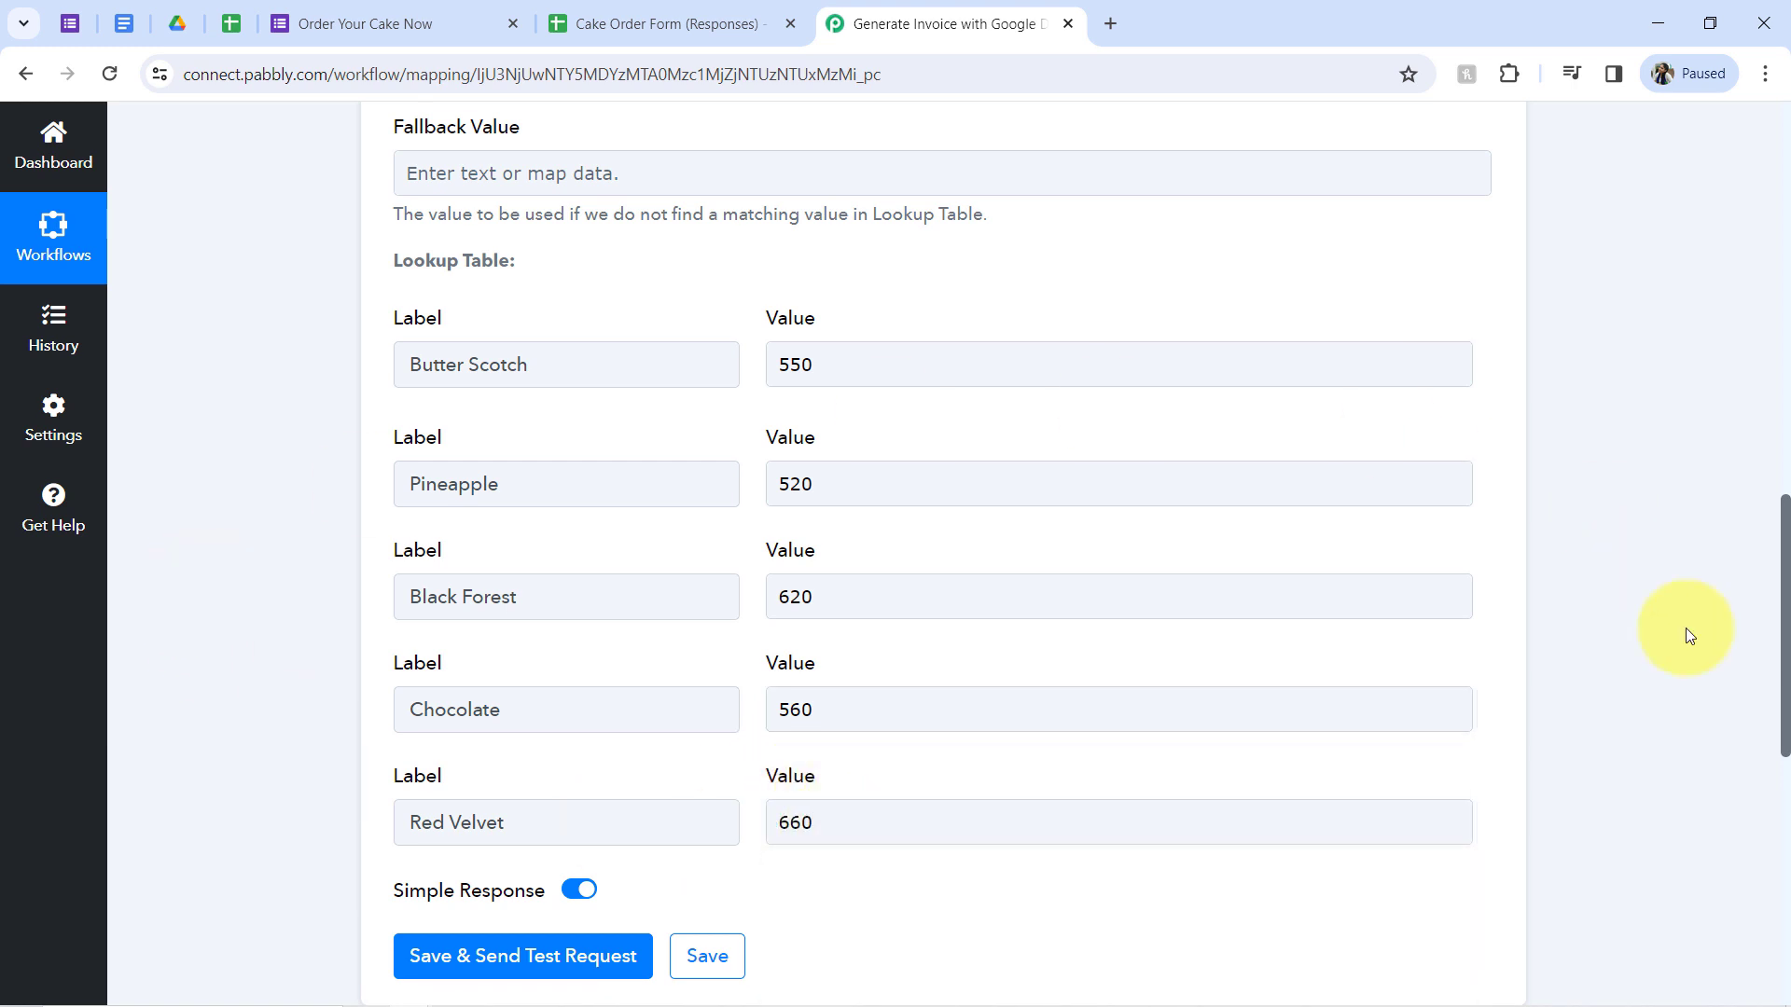
Step: Map the Lookup Key to the Cake Flavor answer from the Google Forms New Response Received step
scroll(1767, 559, up, 3)
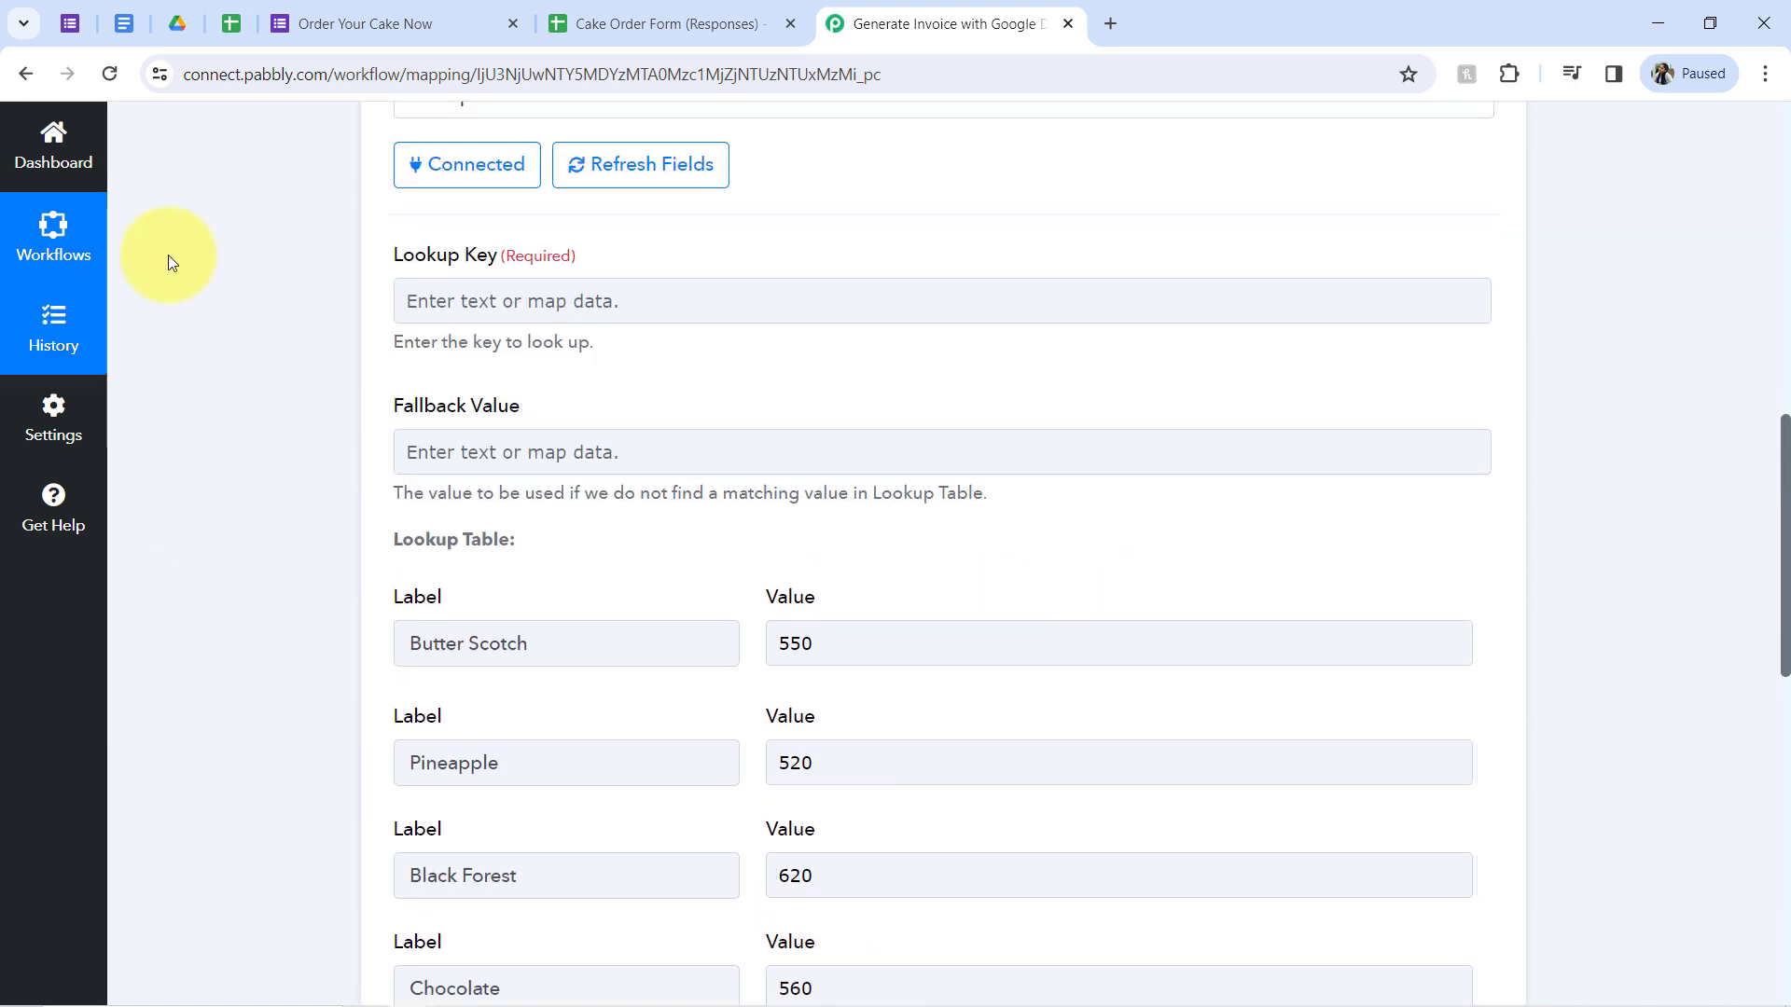
click(443, 297)
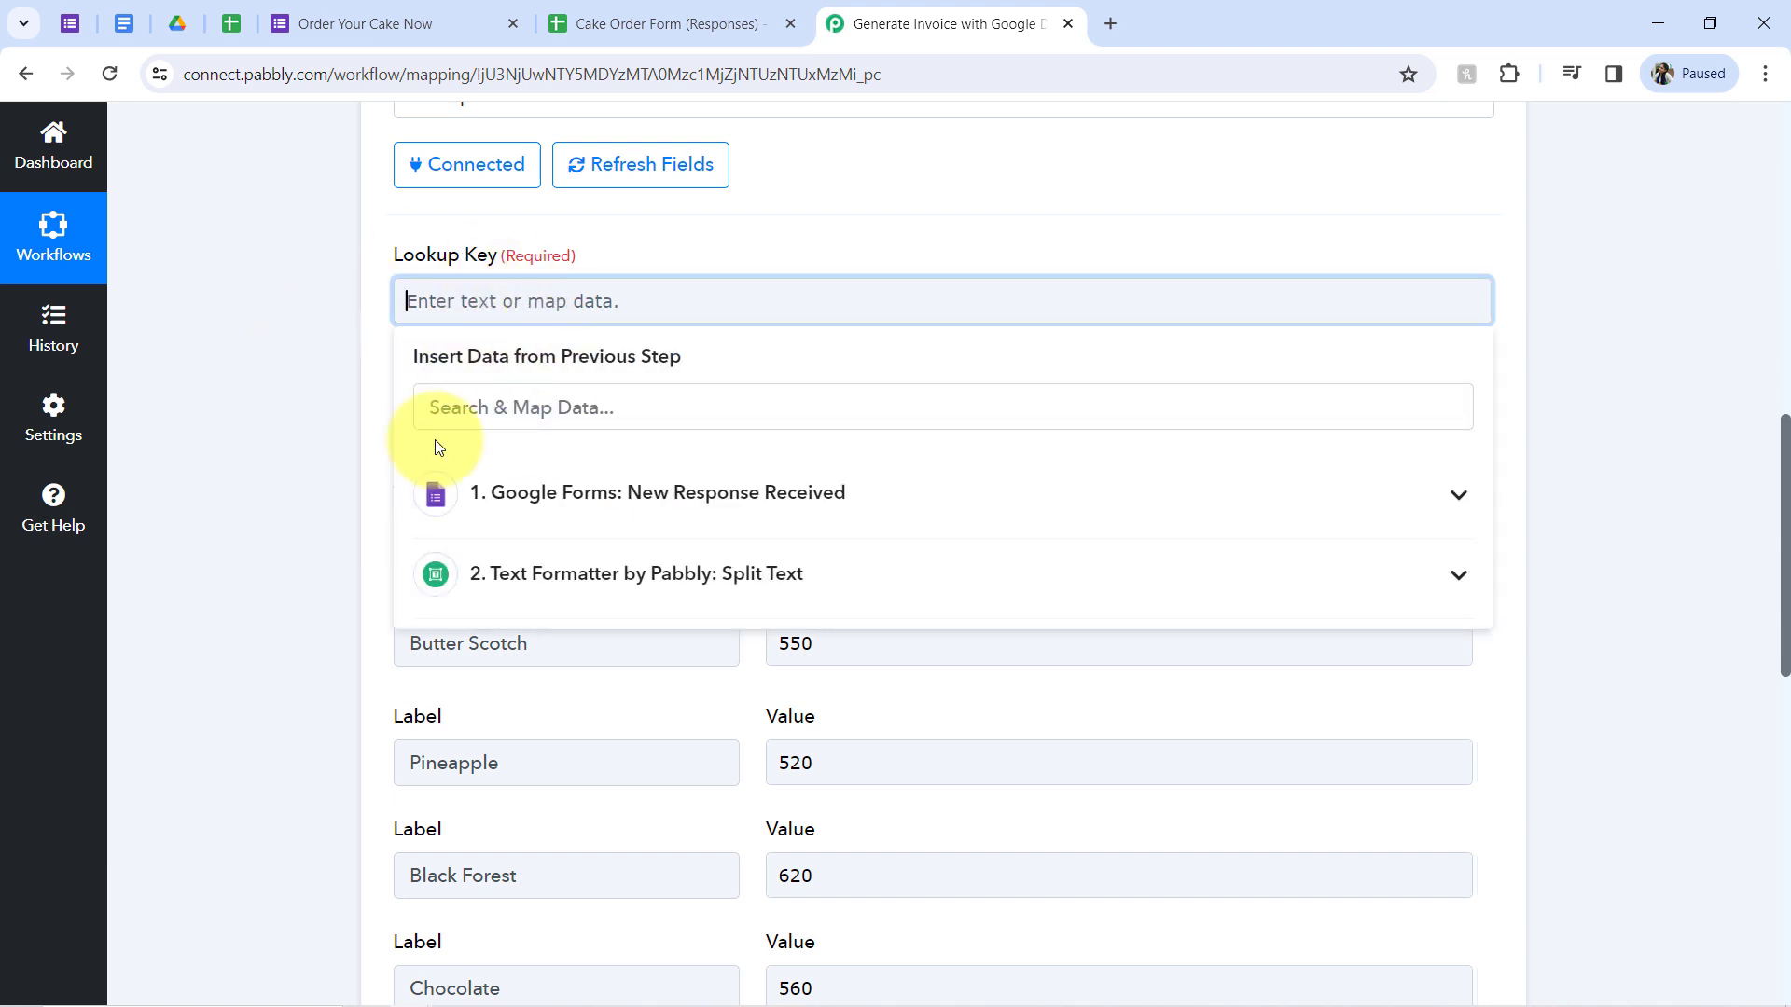
click(488, 480)
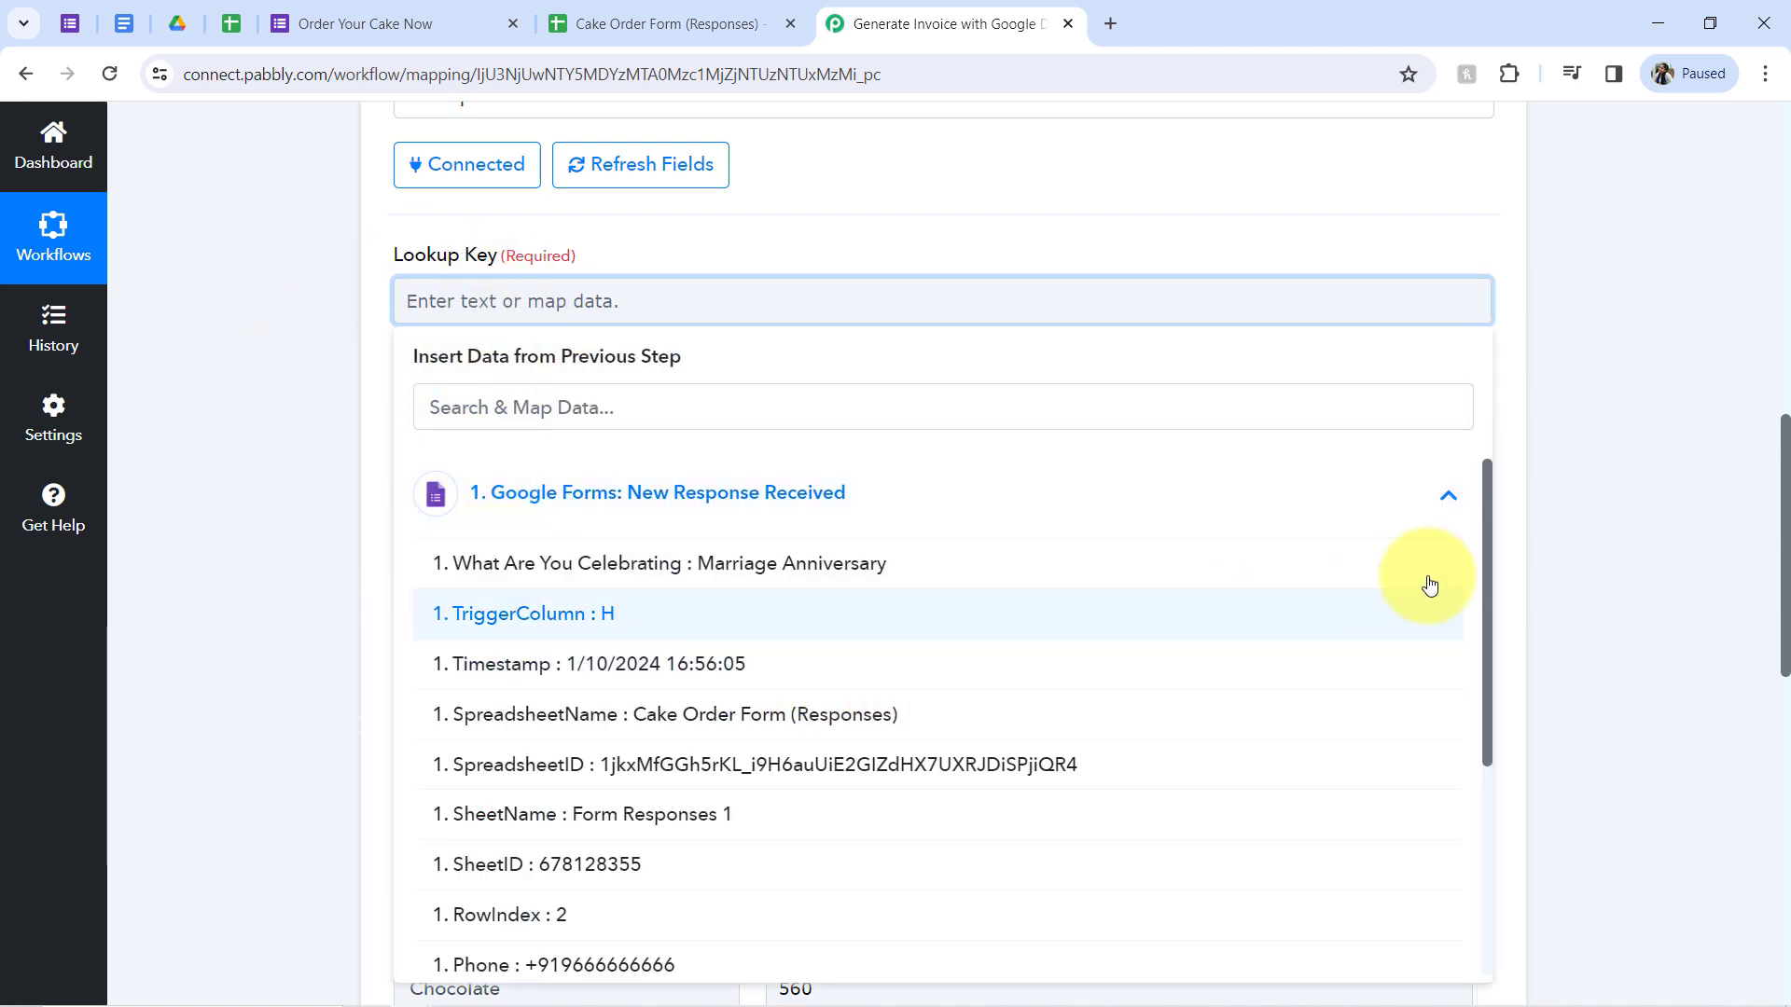
drag(1492, 505, 1467, 731)
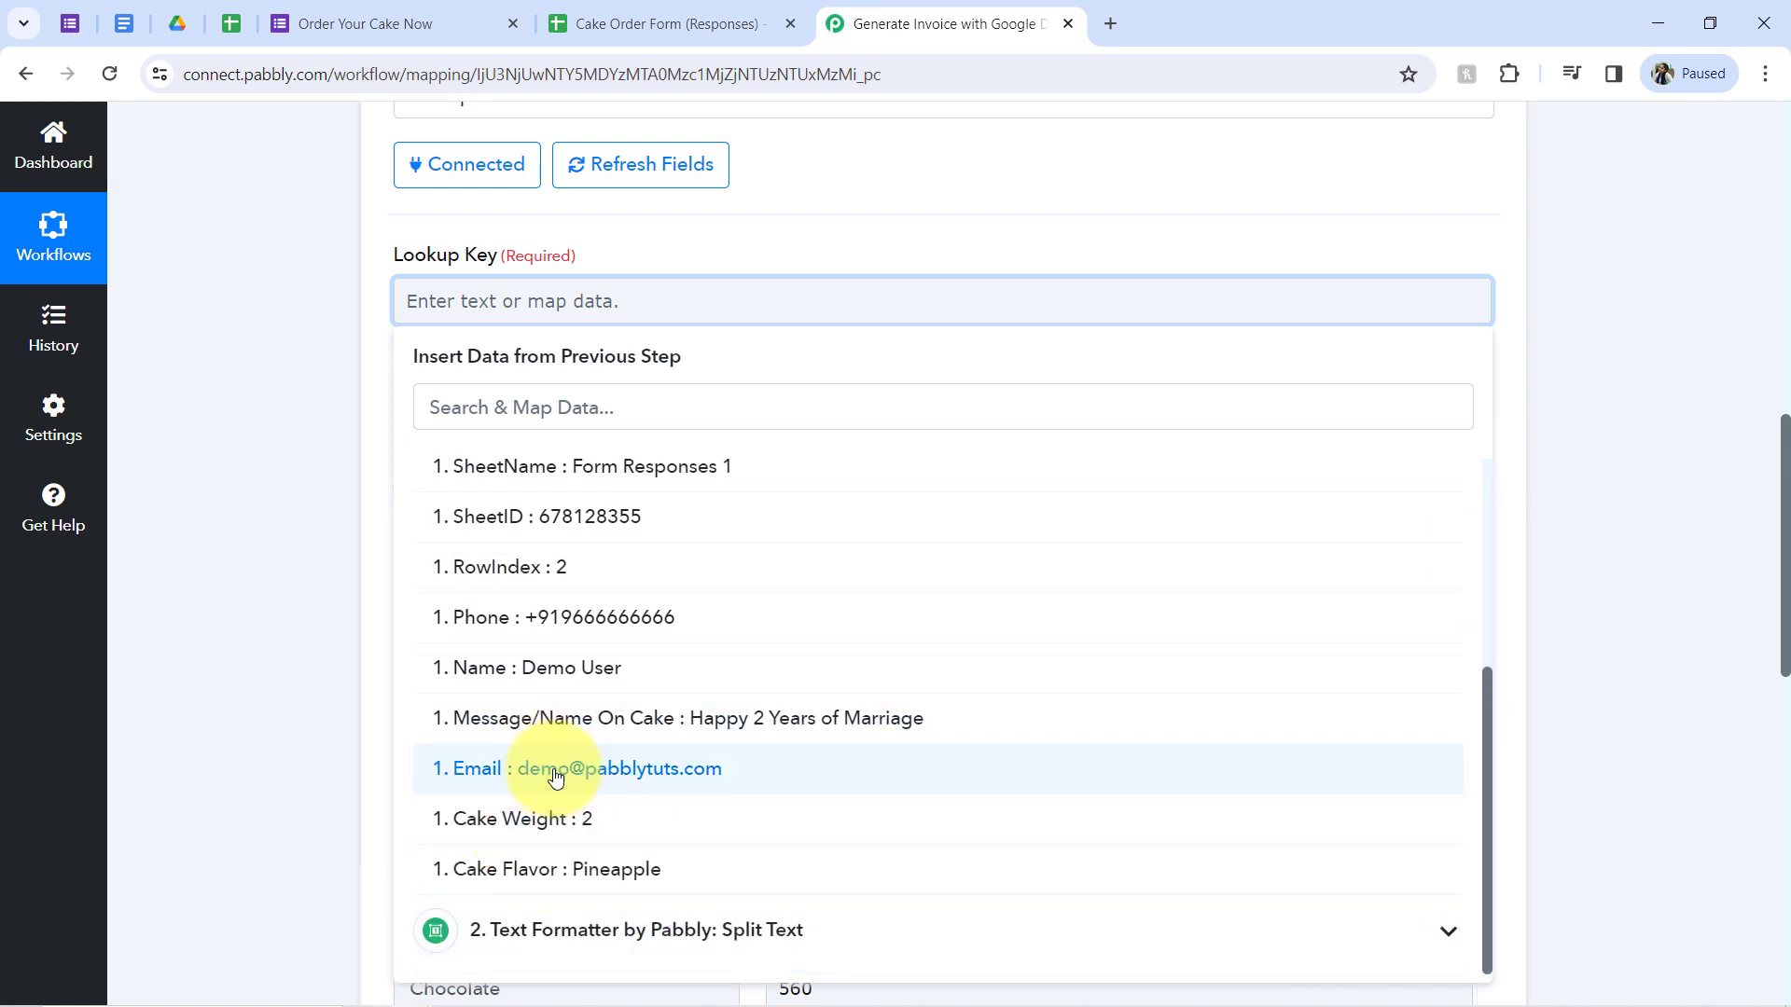
click(630, 879)
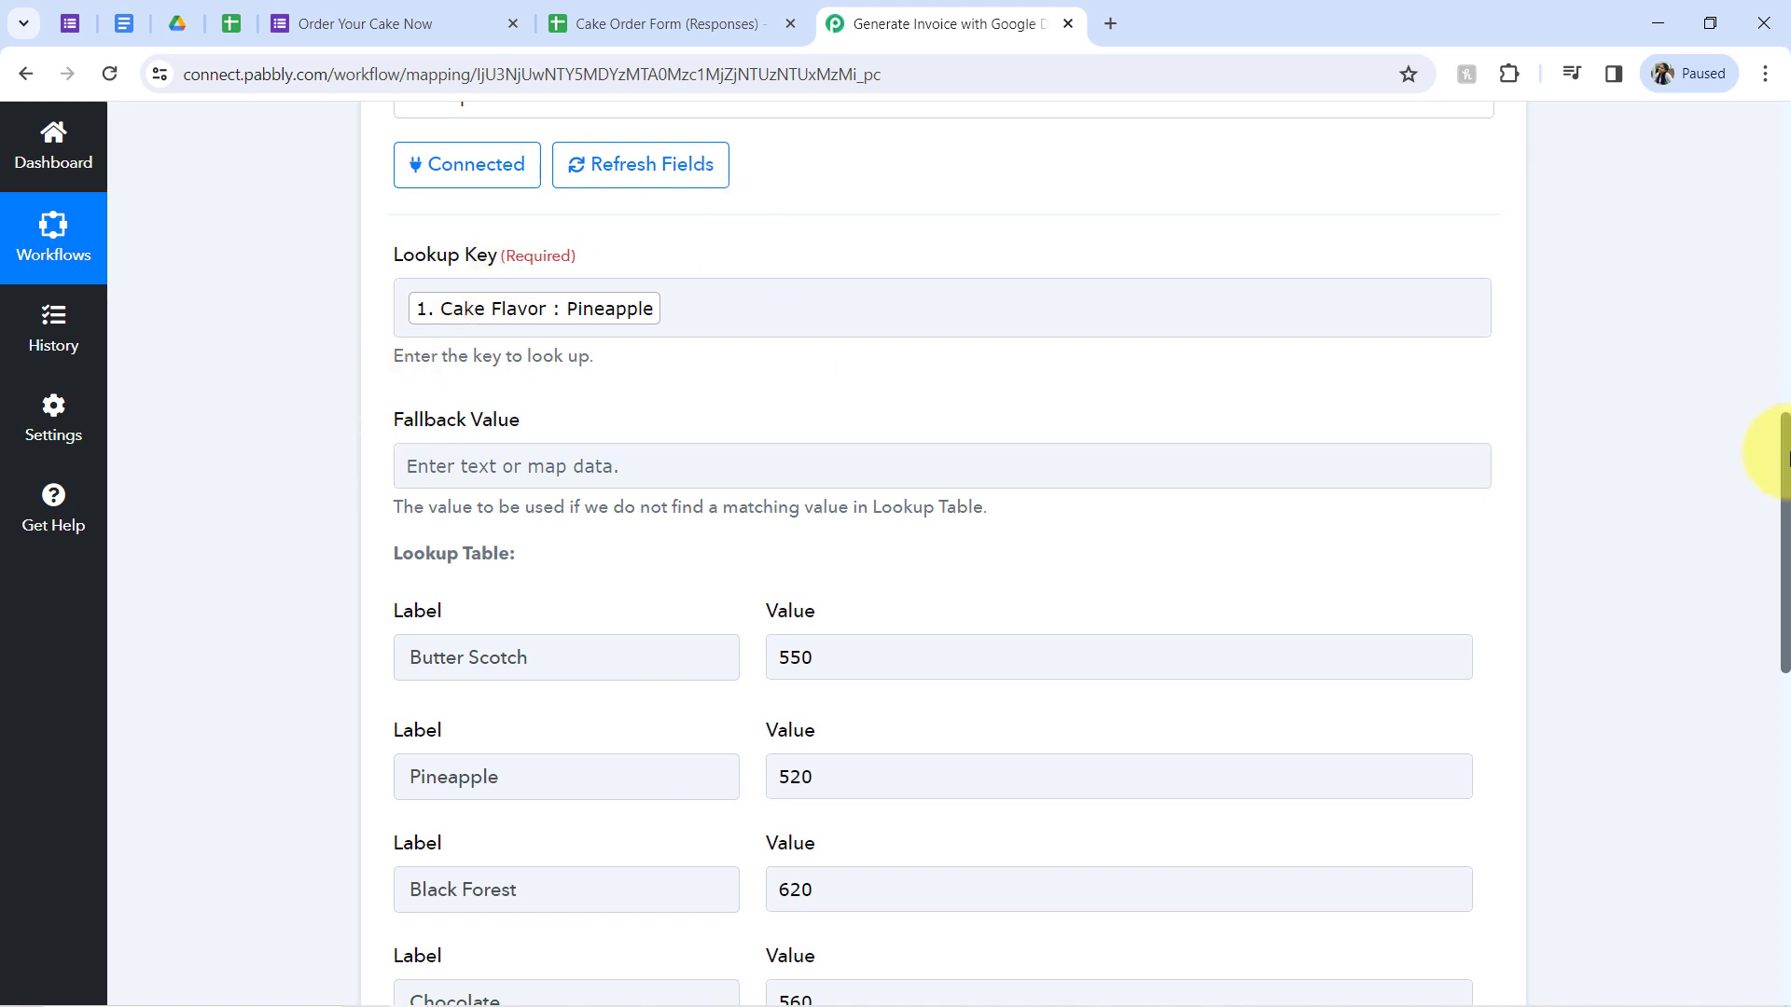
drag(1786, 457, 1786, 560)
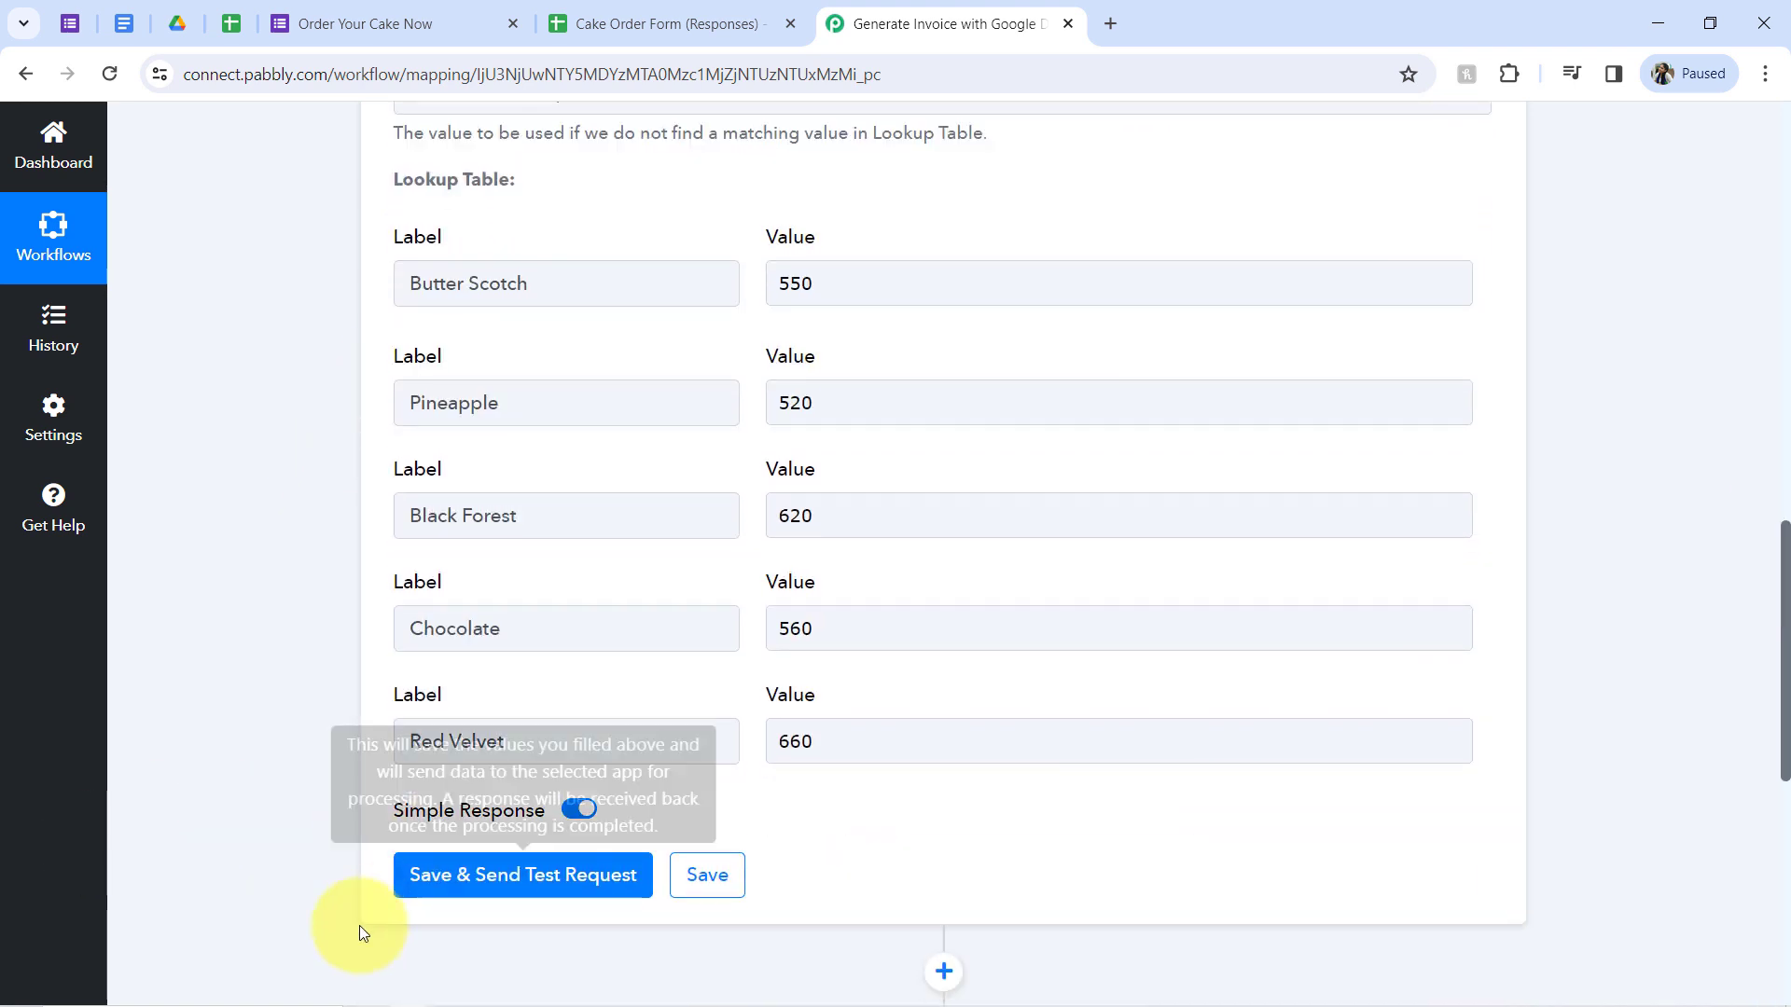
Step: Save the Lookup Table step with a test request and check the returned result label and value
scroll(1777, 578, up, 3)
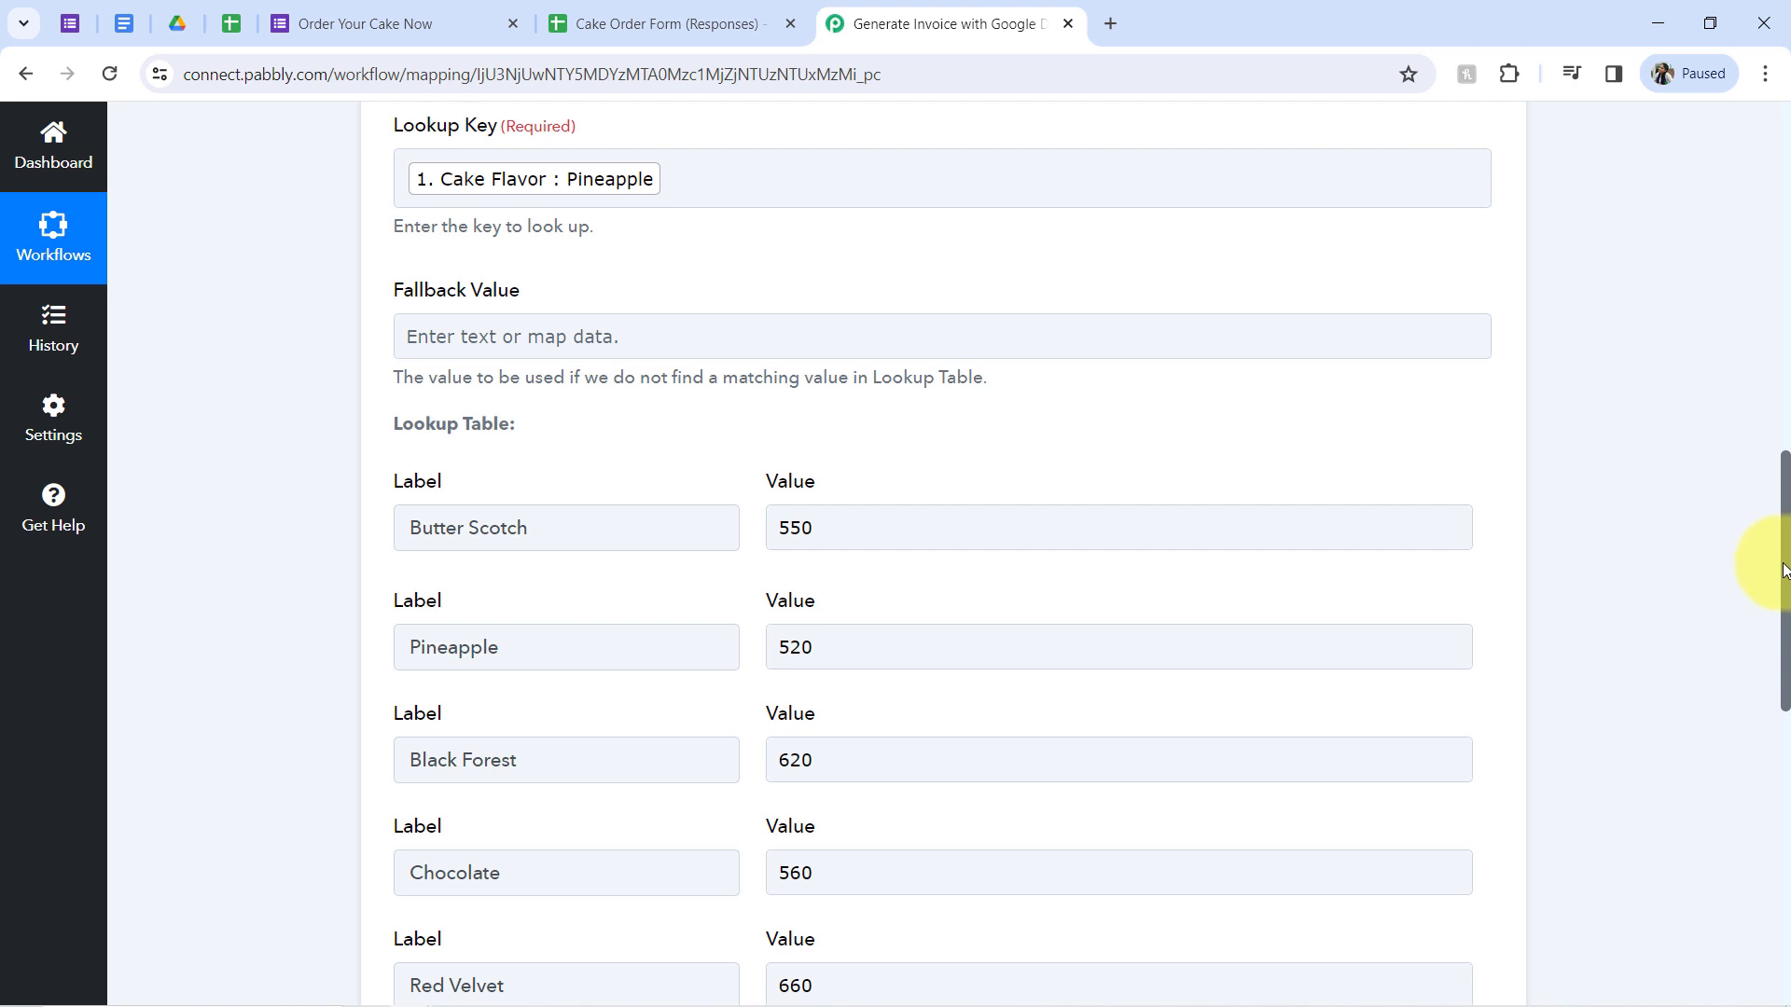
drag(1783, 570, 1783, 693)
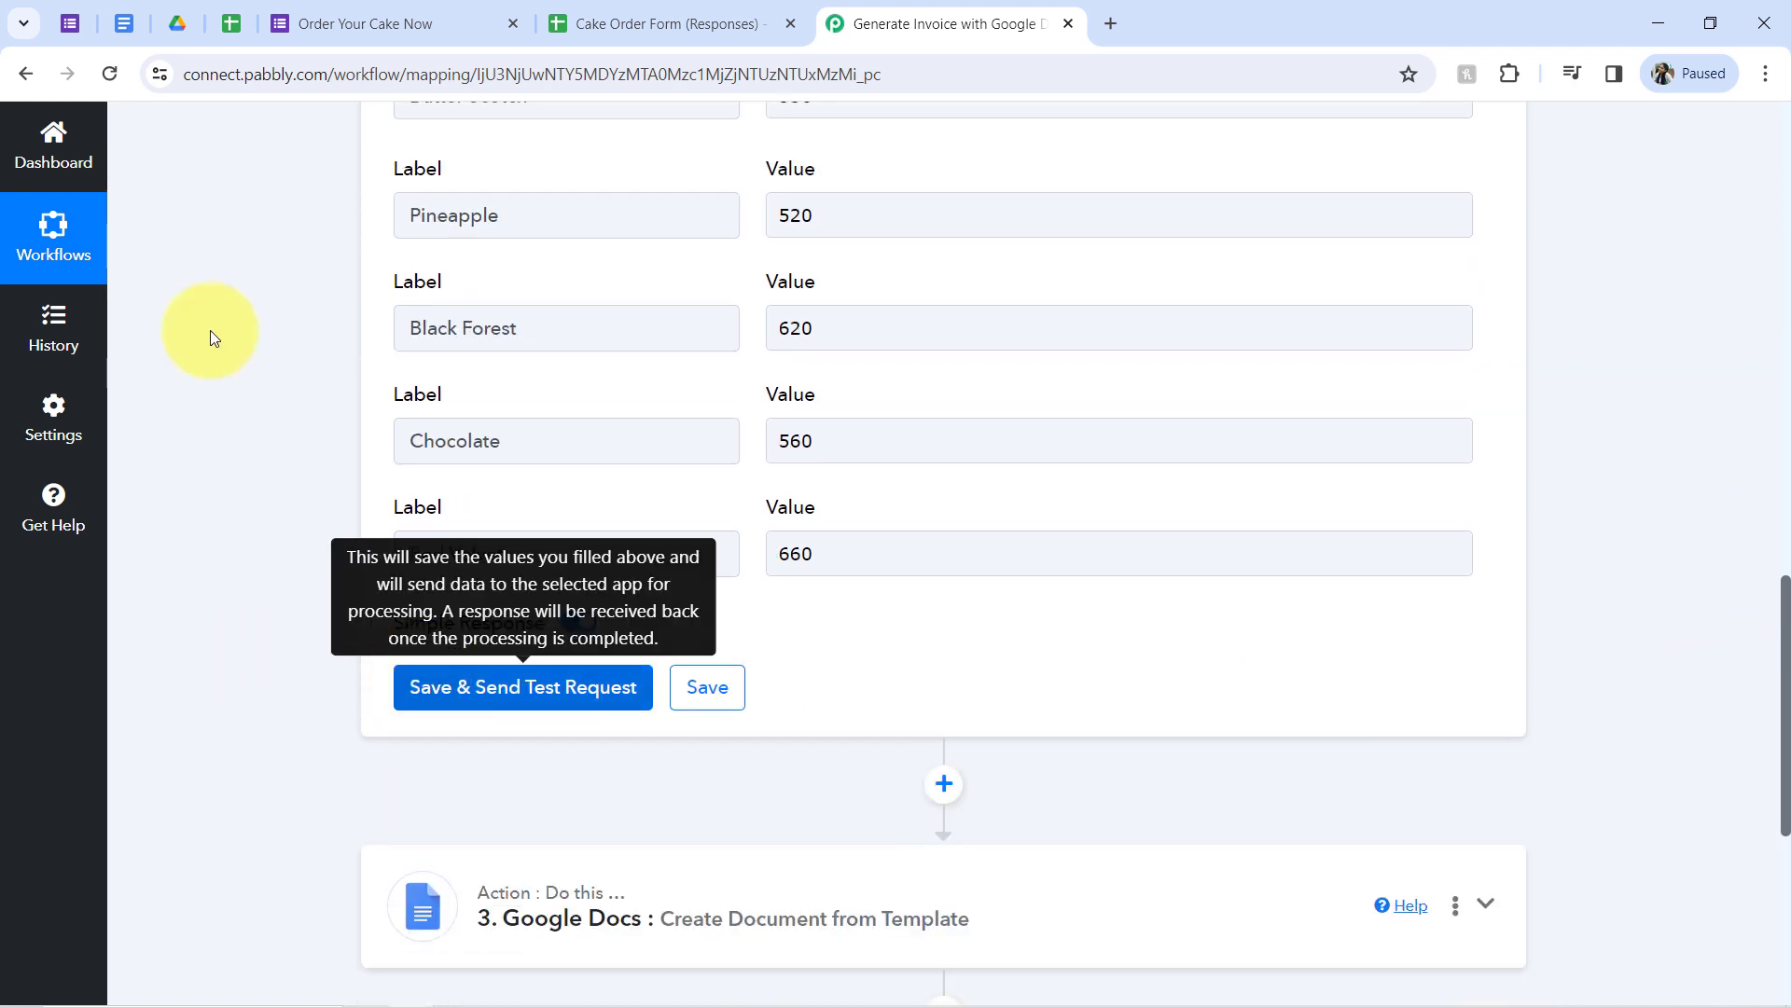
click(403, 684)
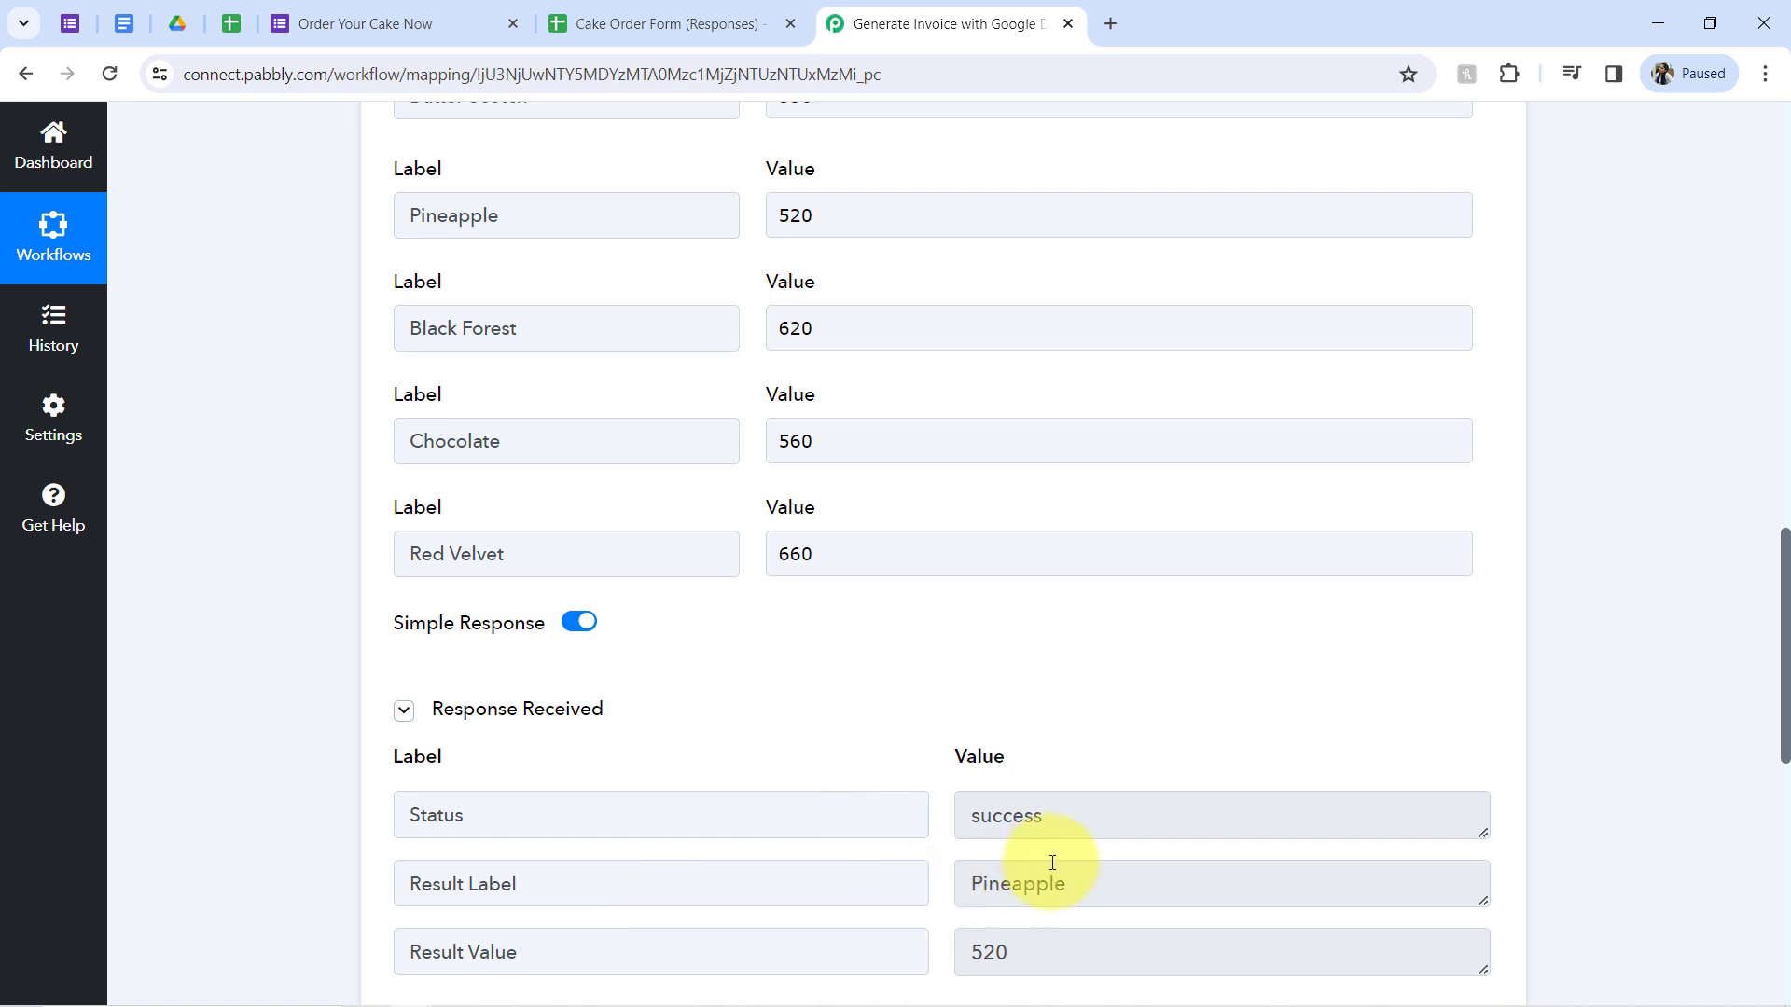
drag(1082, 880, 1005, 879)
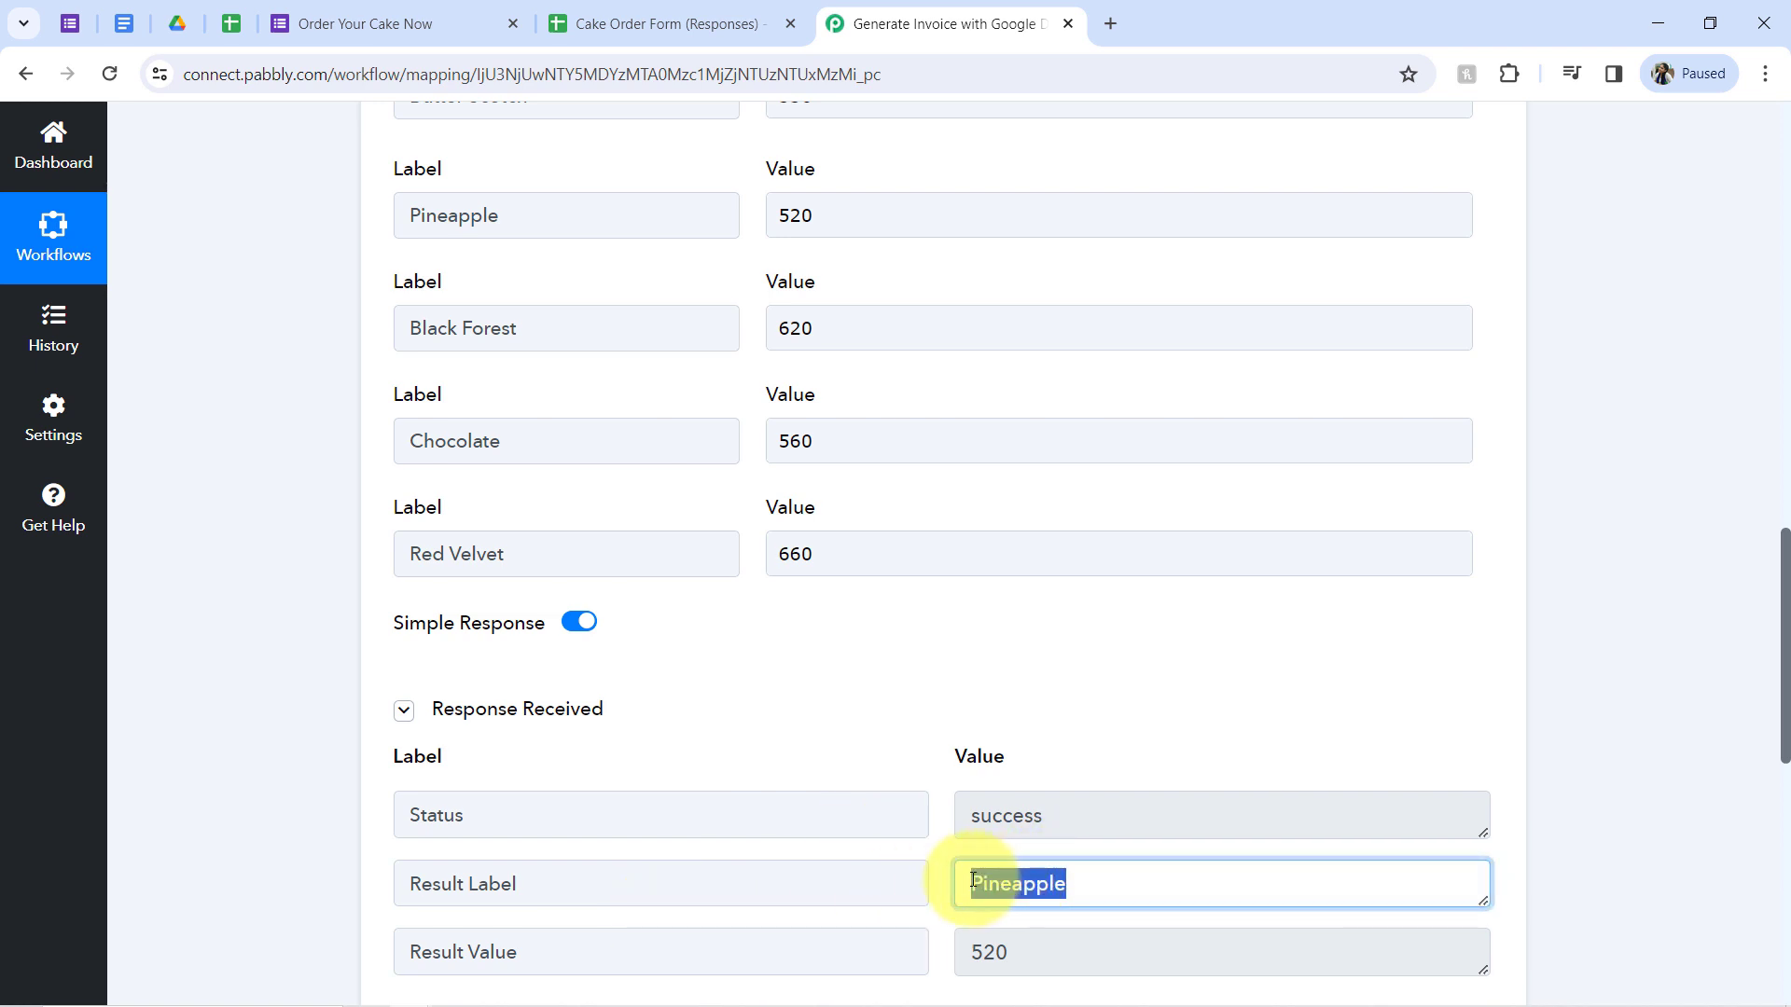
double_click(972, 961)
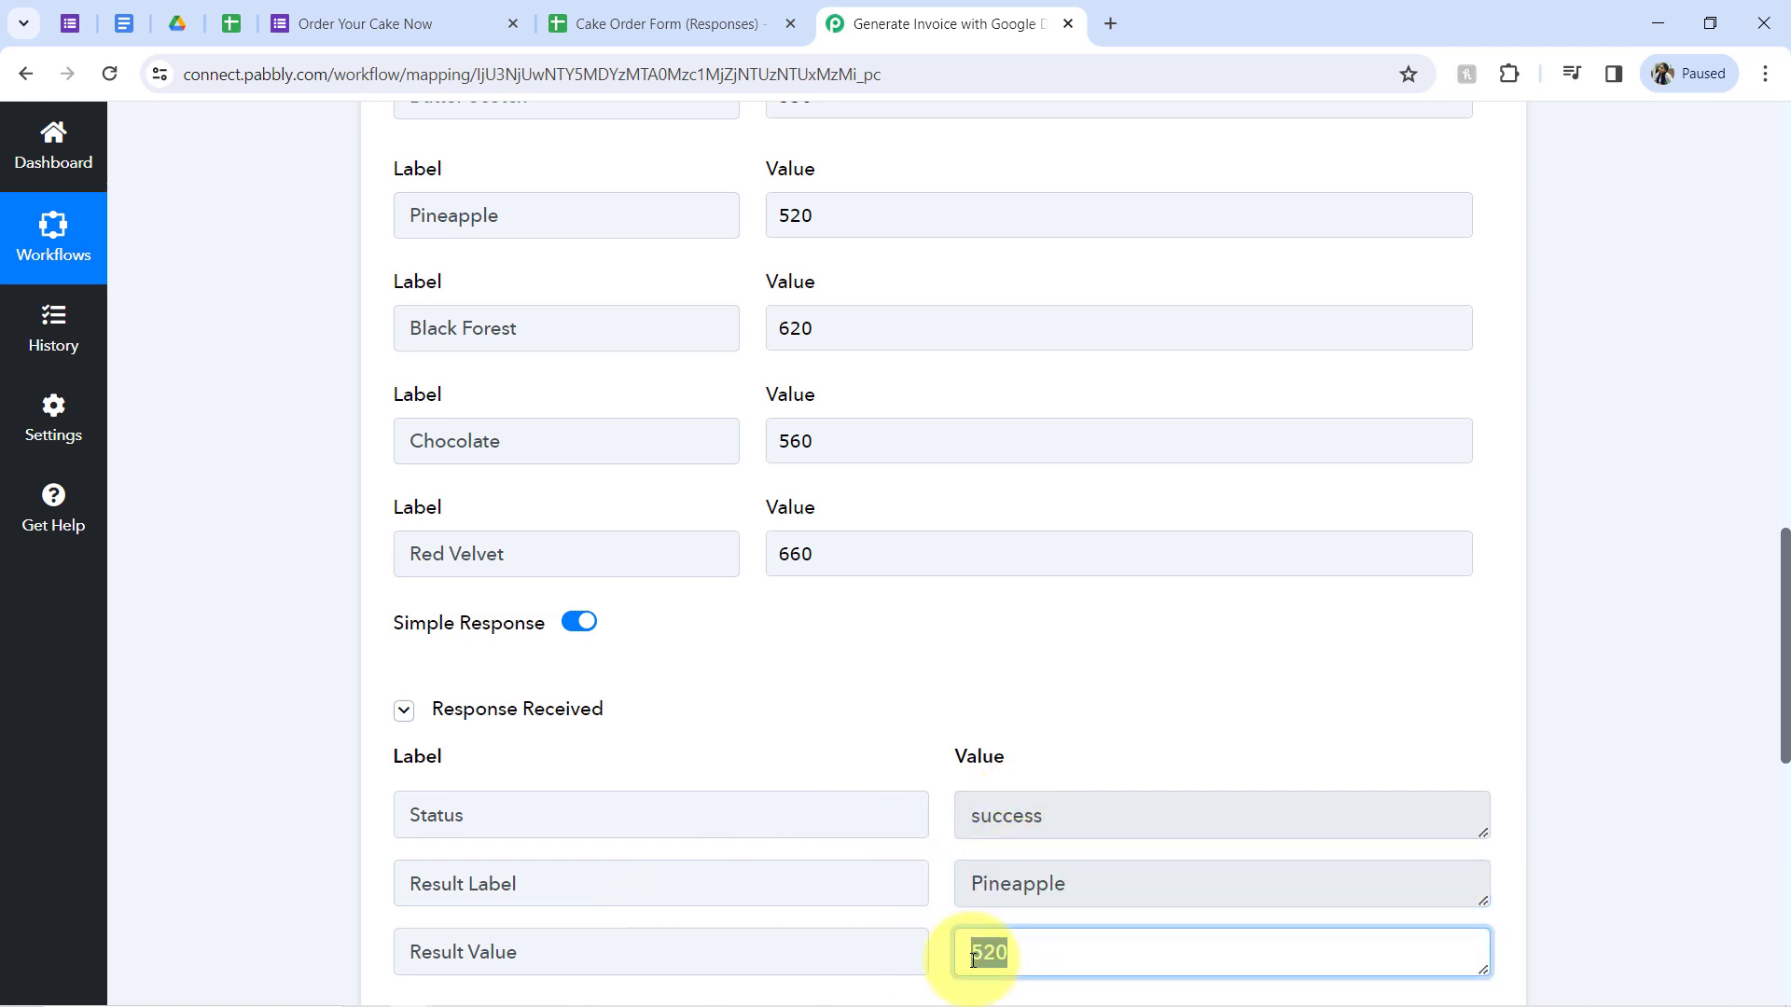
Step: Replace the Lookup Key with the Butter Scotch label and send a test request for the Lookup Table step
scroll(1786, 714, up, 3)
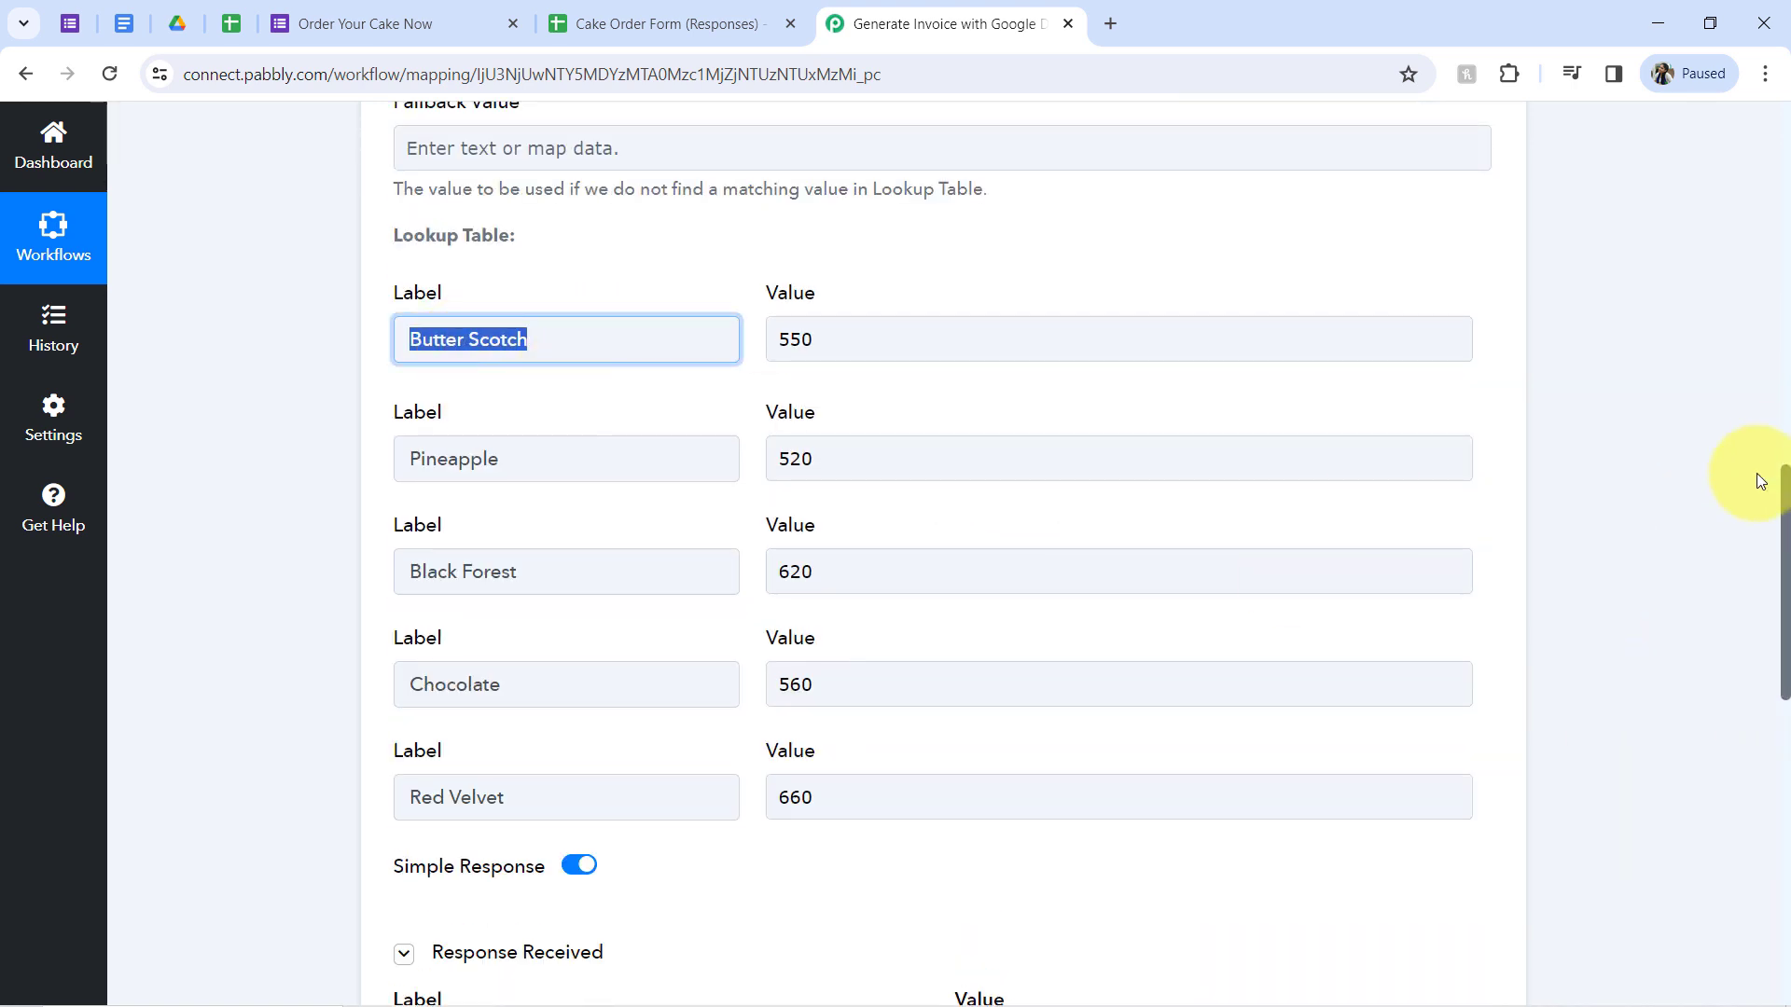
drag(1785, 541, 1759, 422)
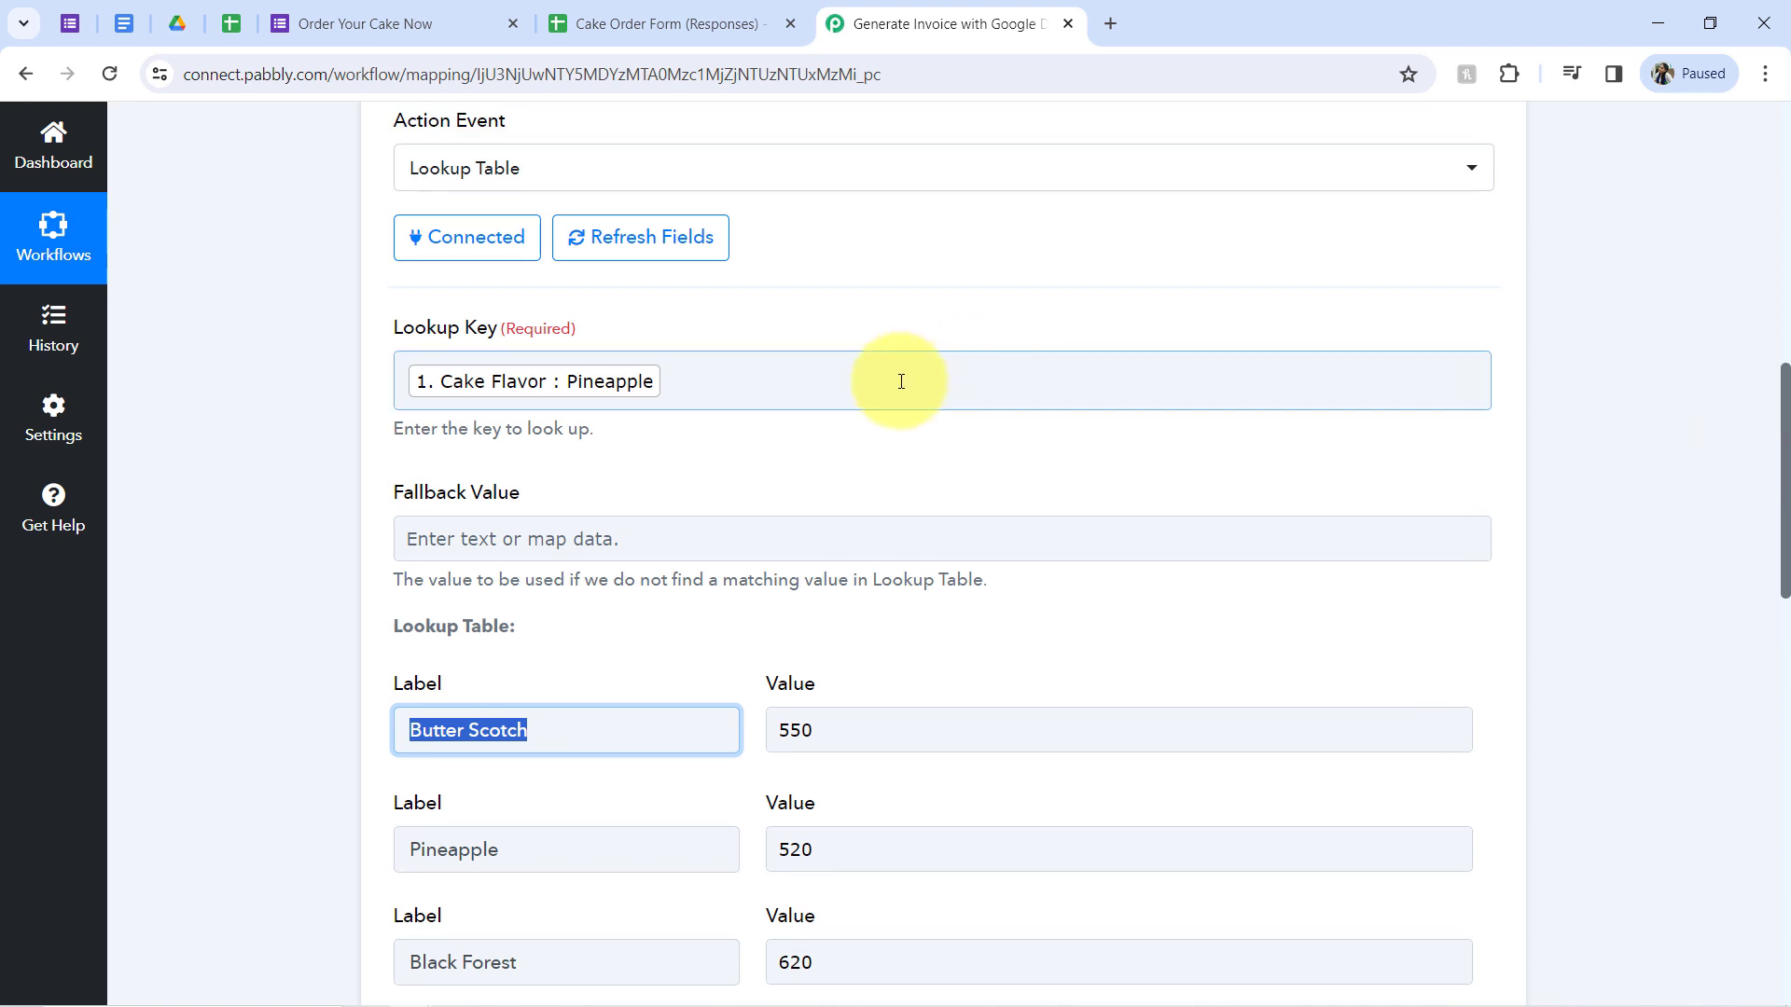
click(767, 394)
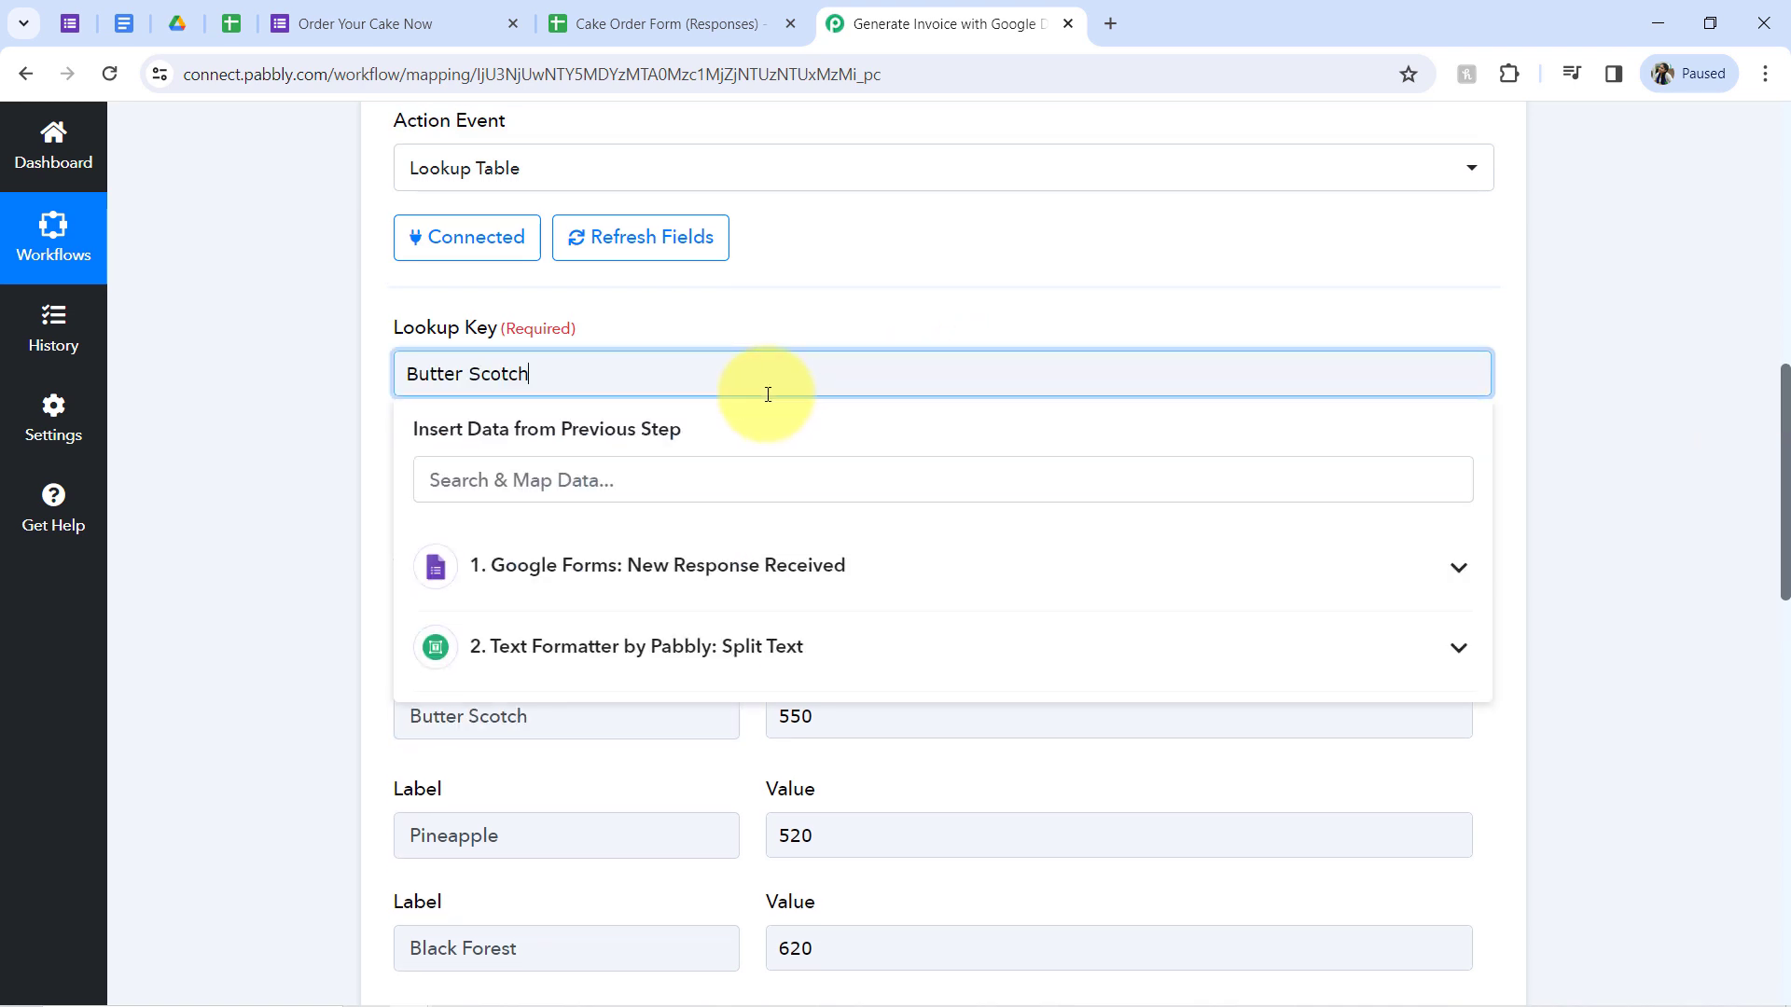
click(246, 624)
drag(1784, 515, 1786, 631)
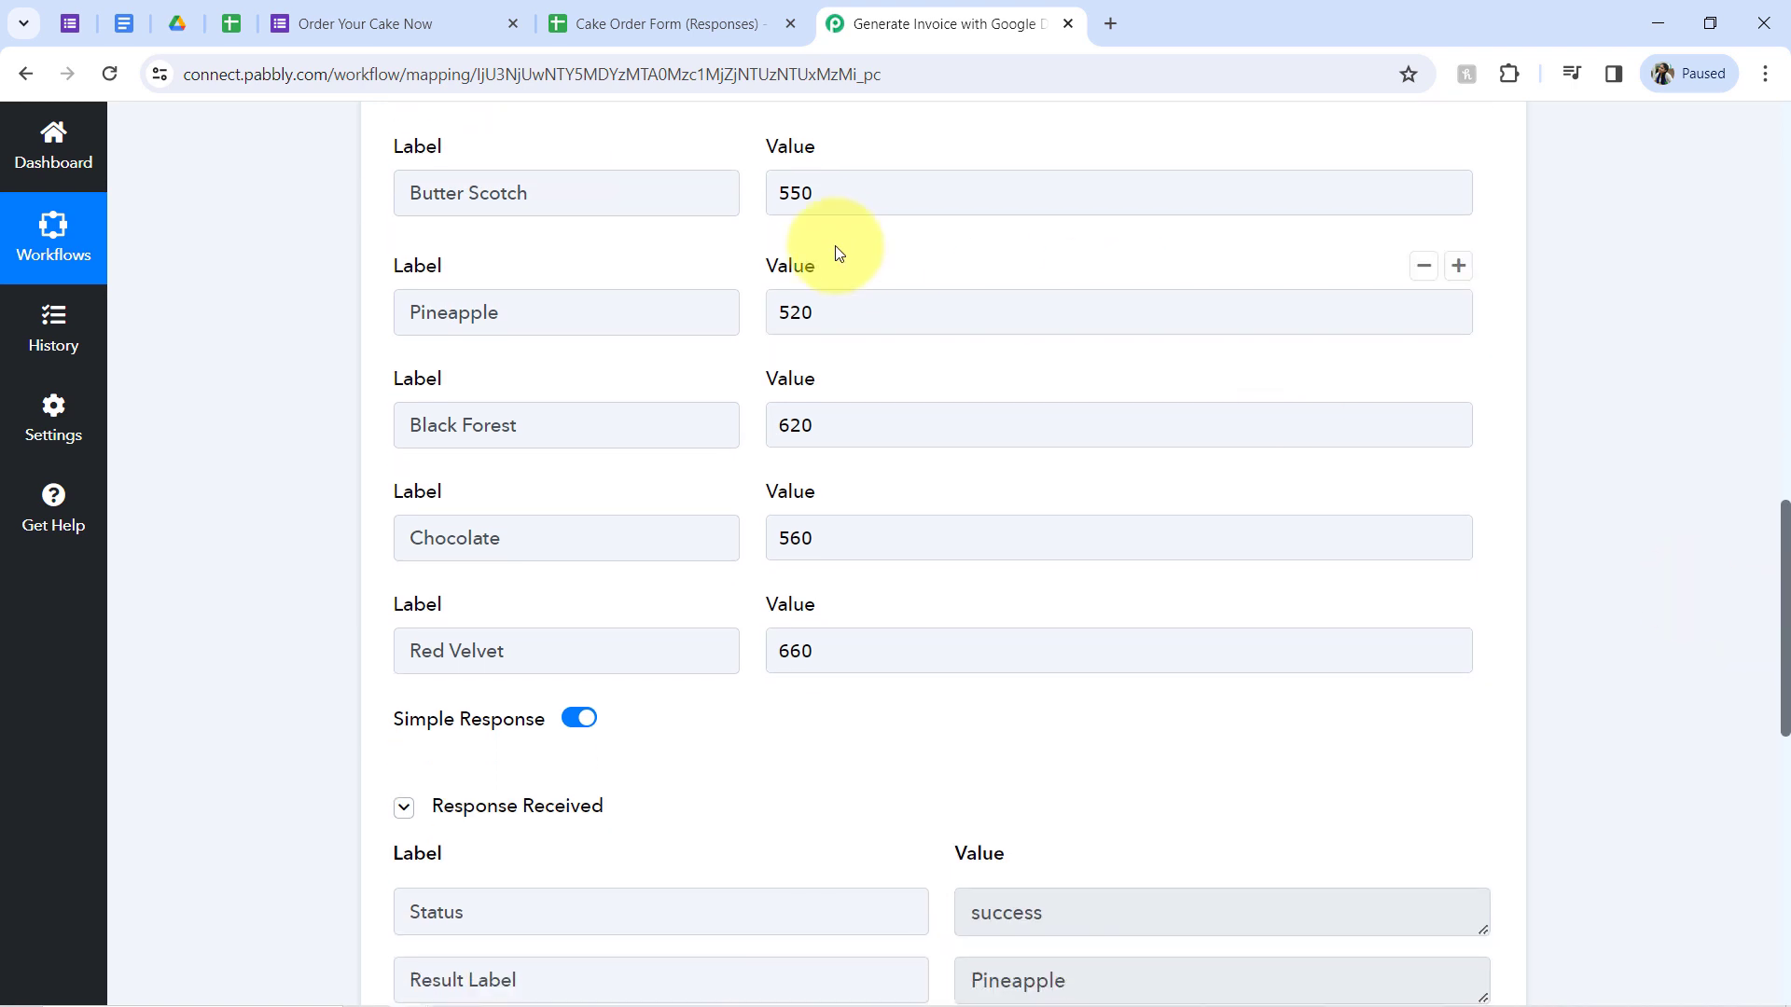
click(830, 199)
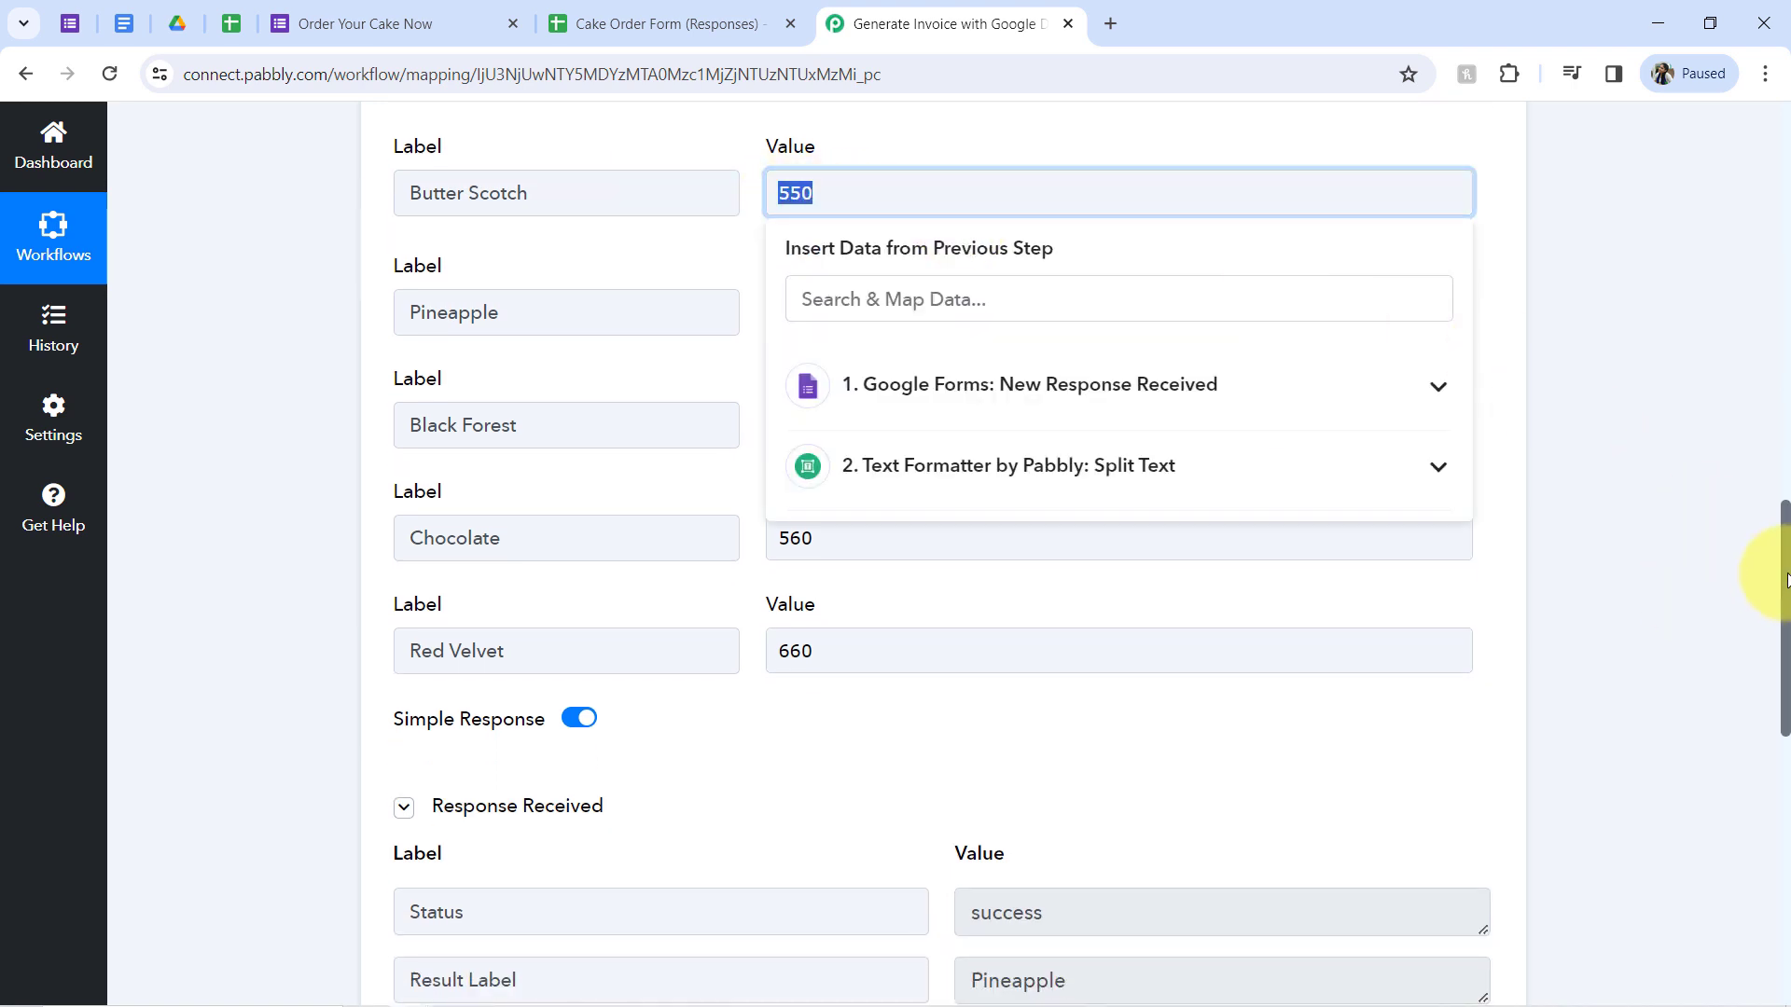
drag(1786, 578, 1781, 653)
click(485, 814)
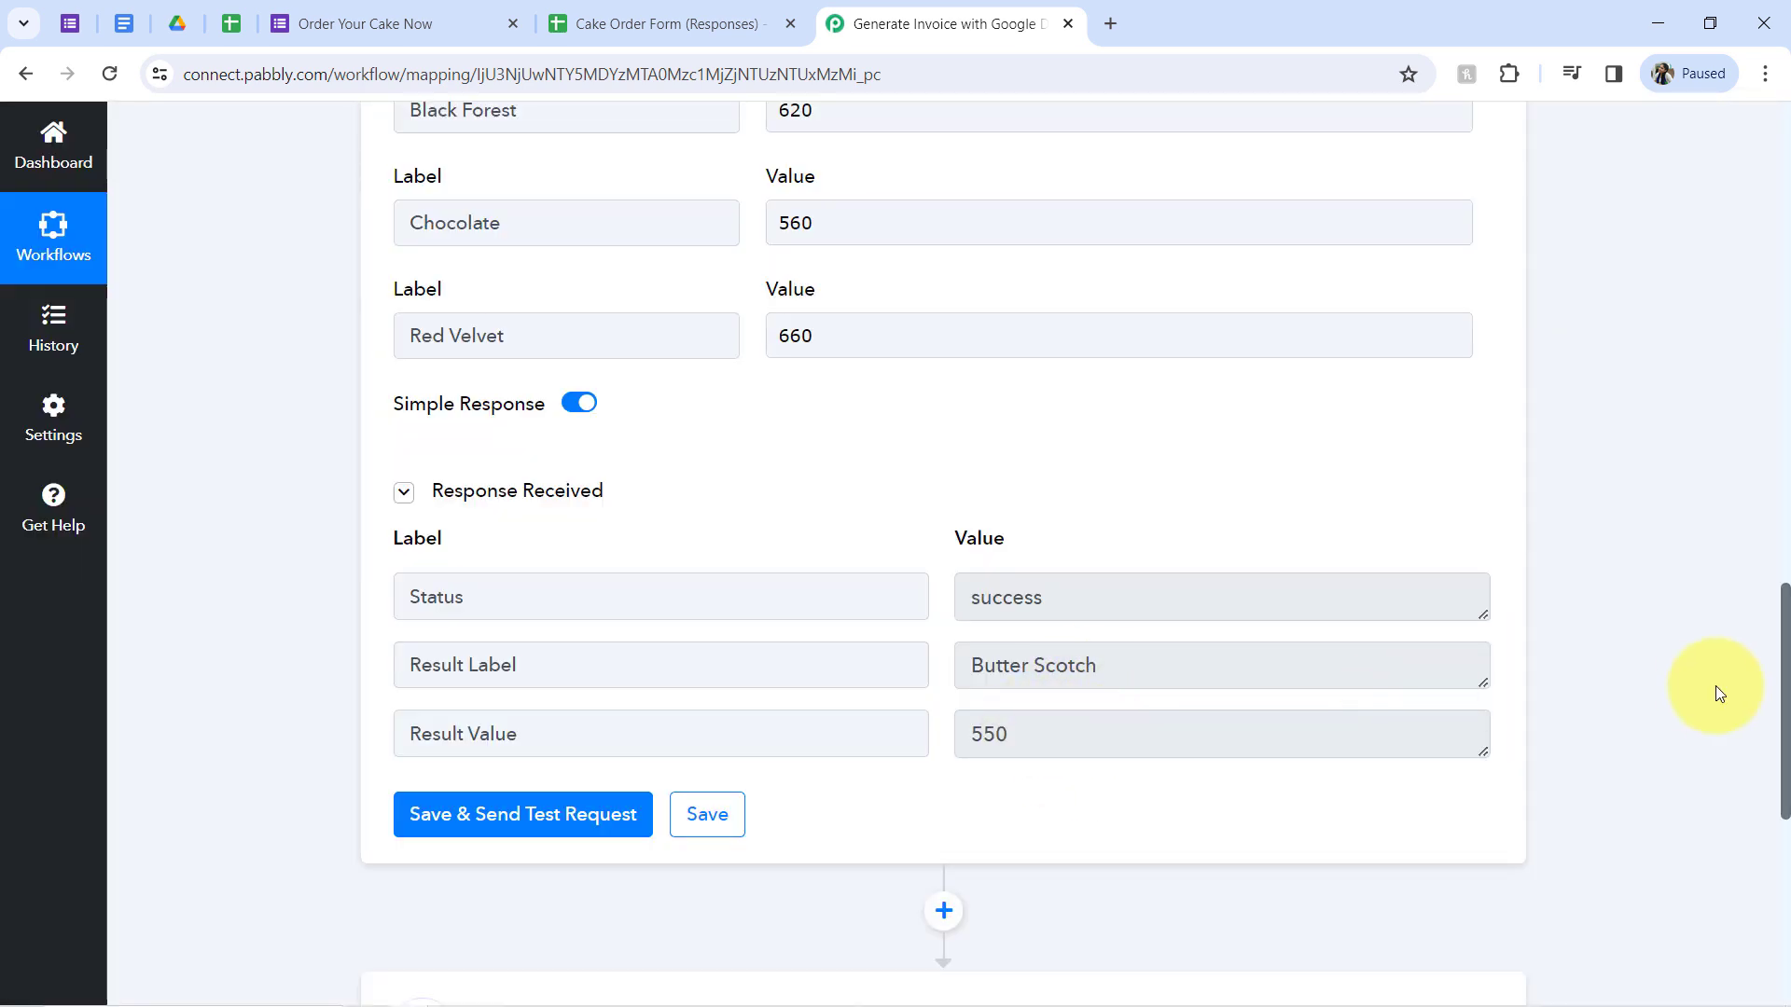
Step: Map the Lookup Key back to the Google Forms Cake Flavor answer and send a test request for the Lookup Table step
drag(1785, 706, 1753, 484)
triple_click(430, 375)
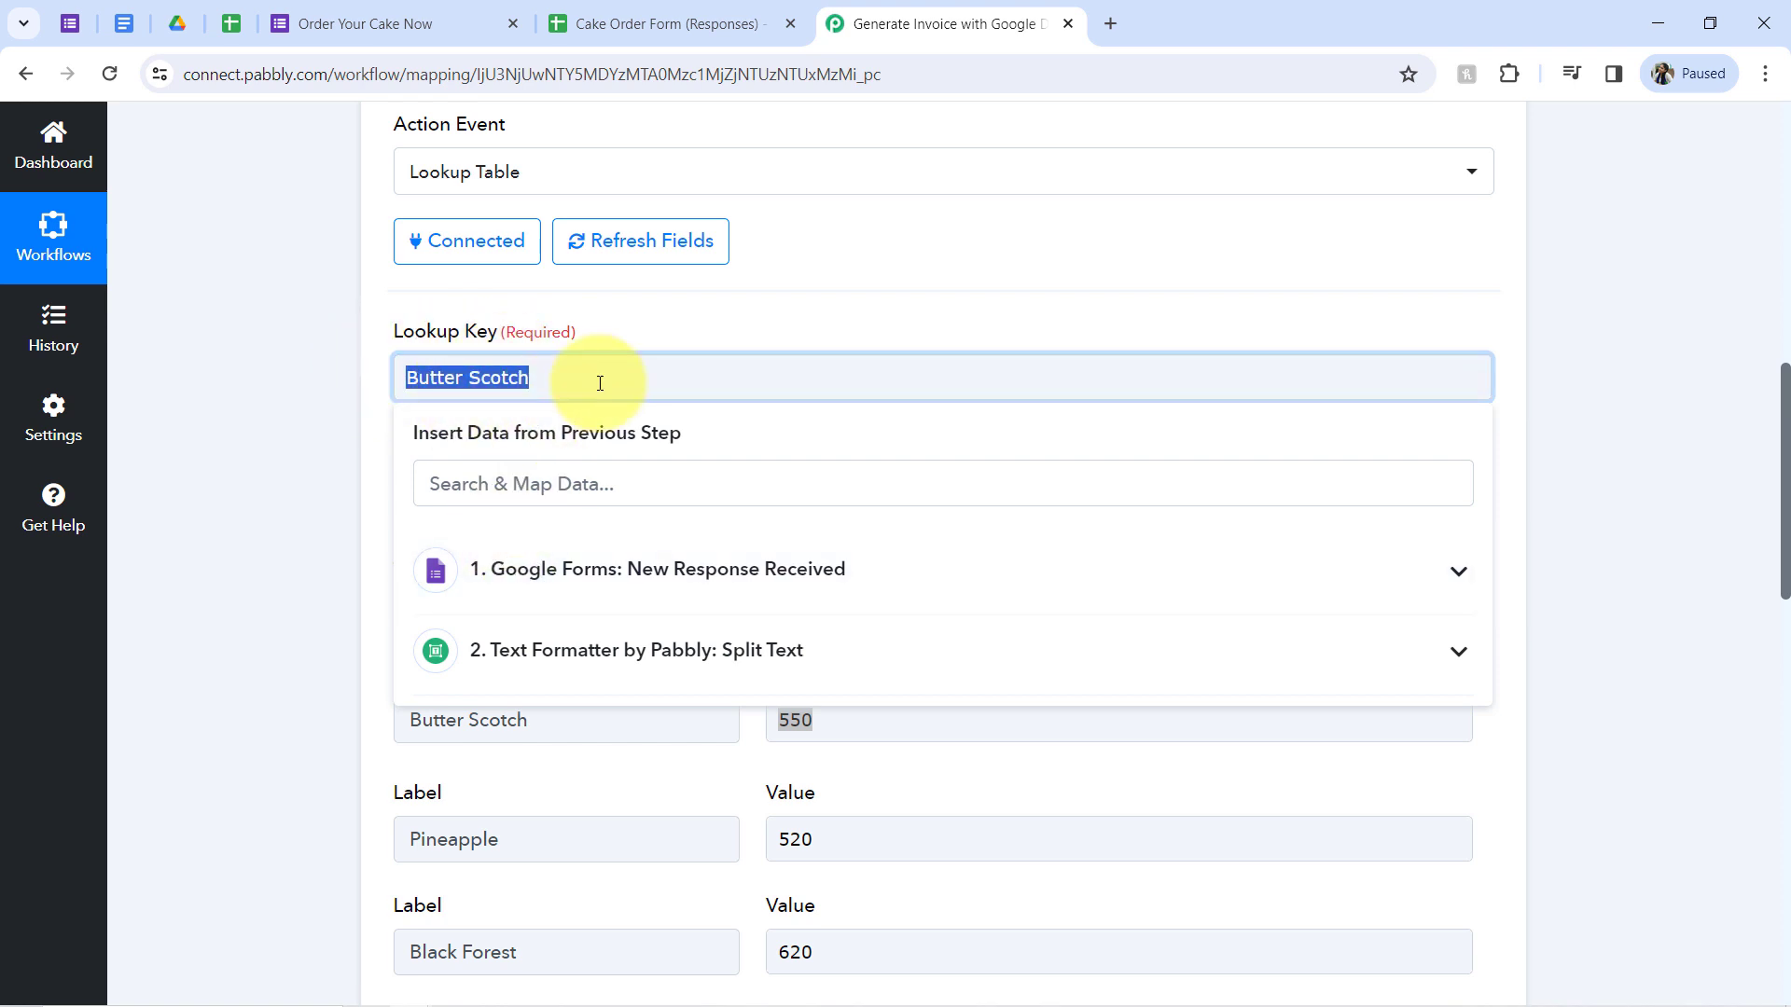
click(539, 568)
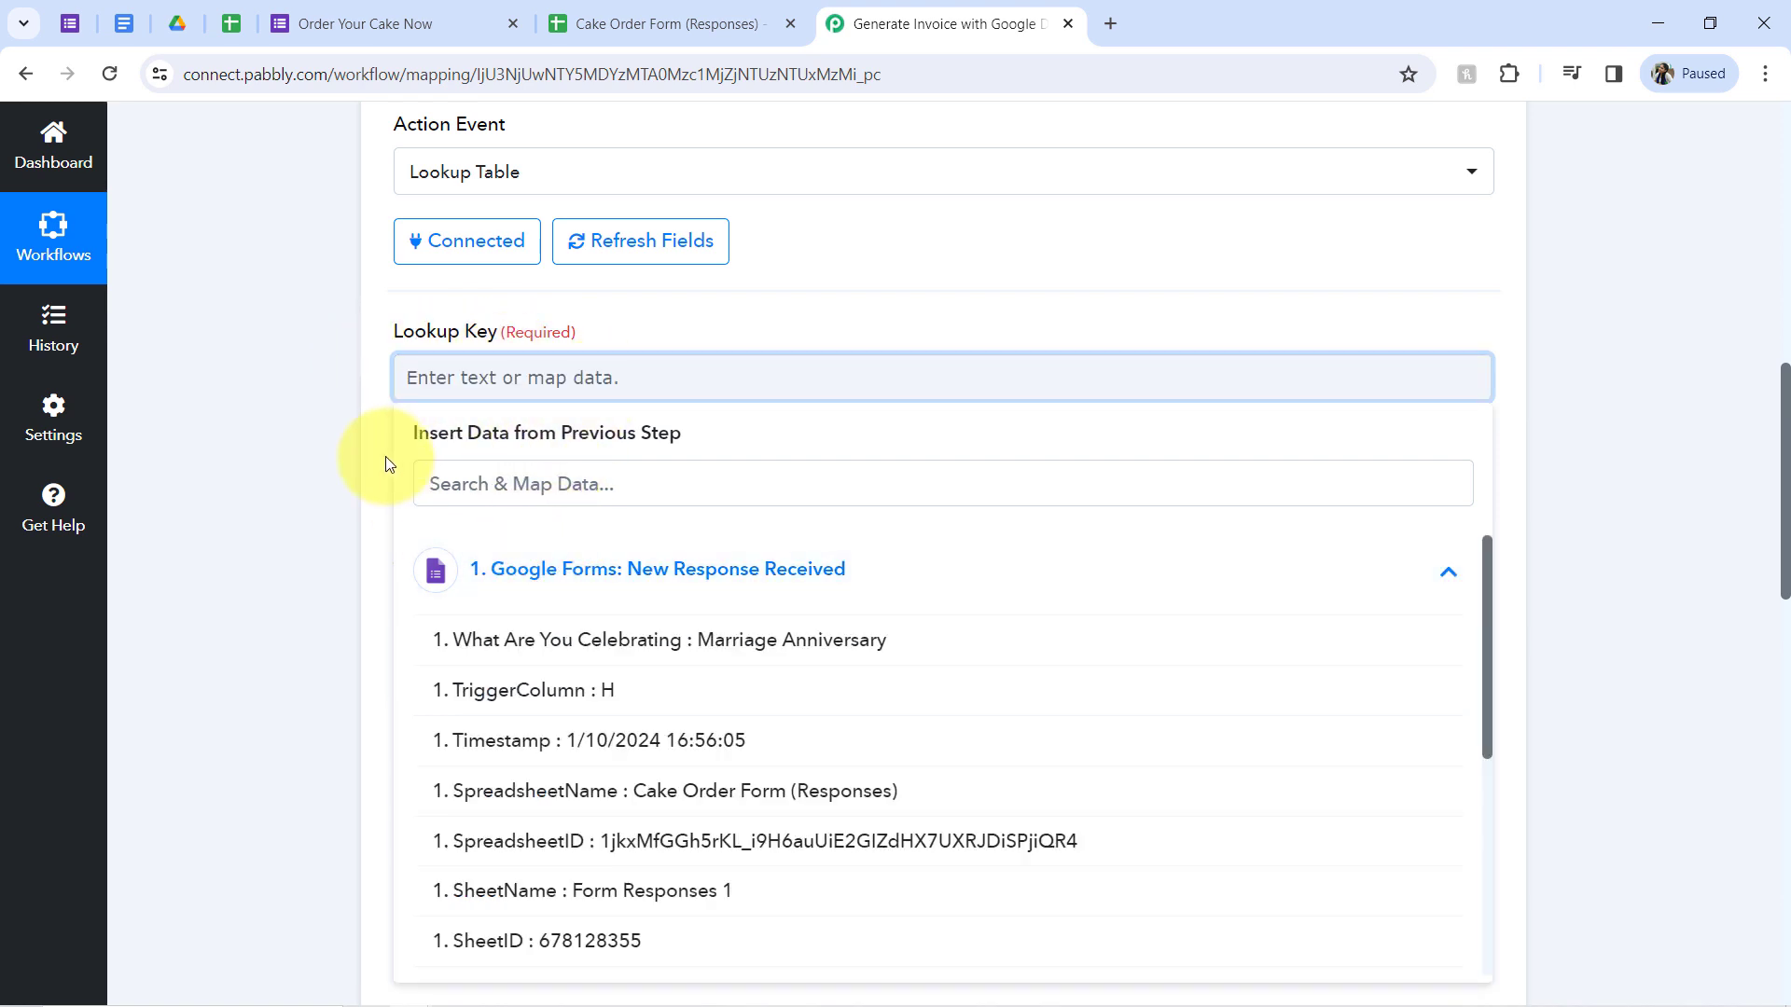
click(457, 495)
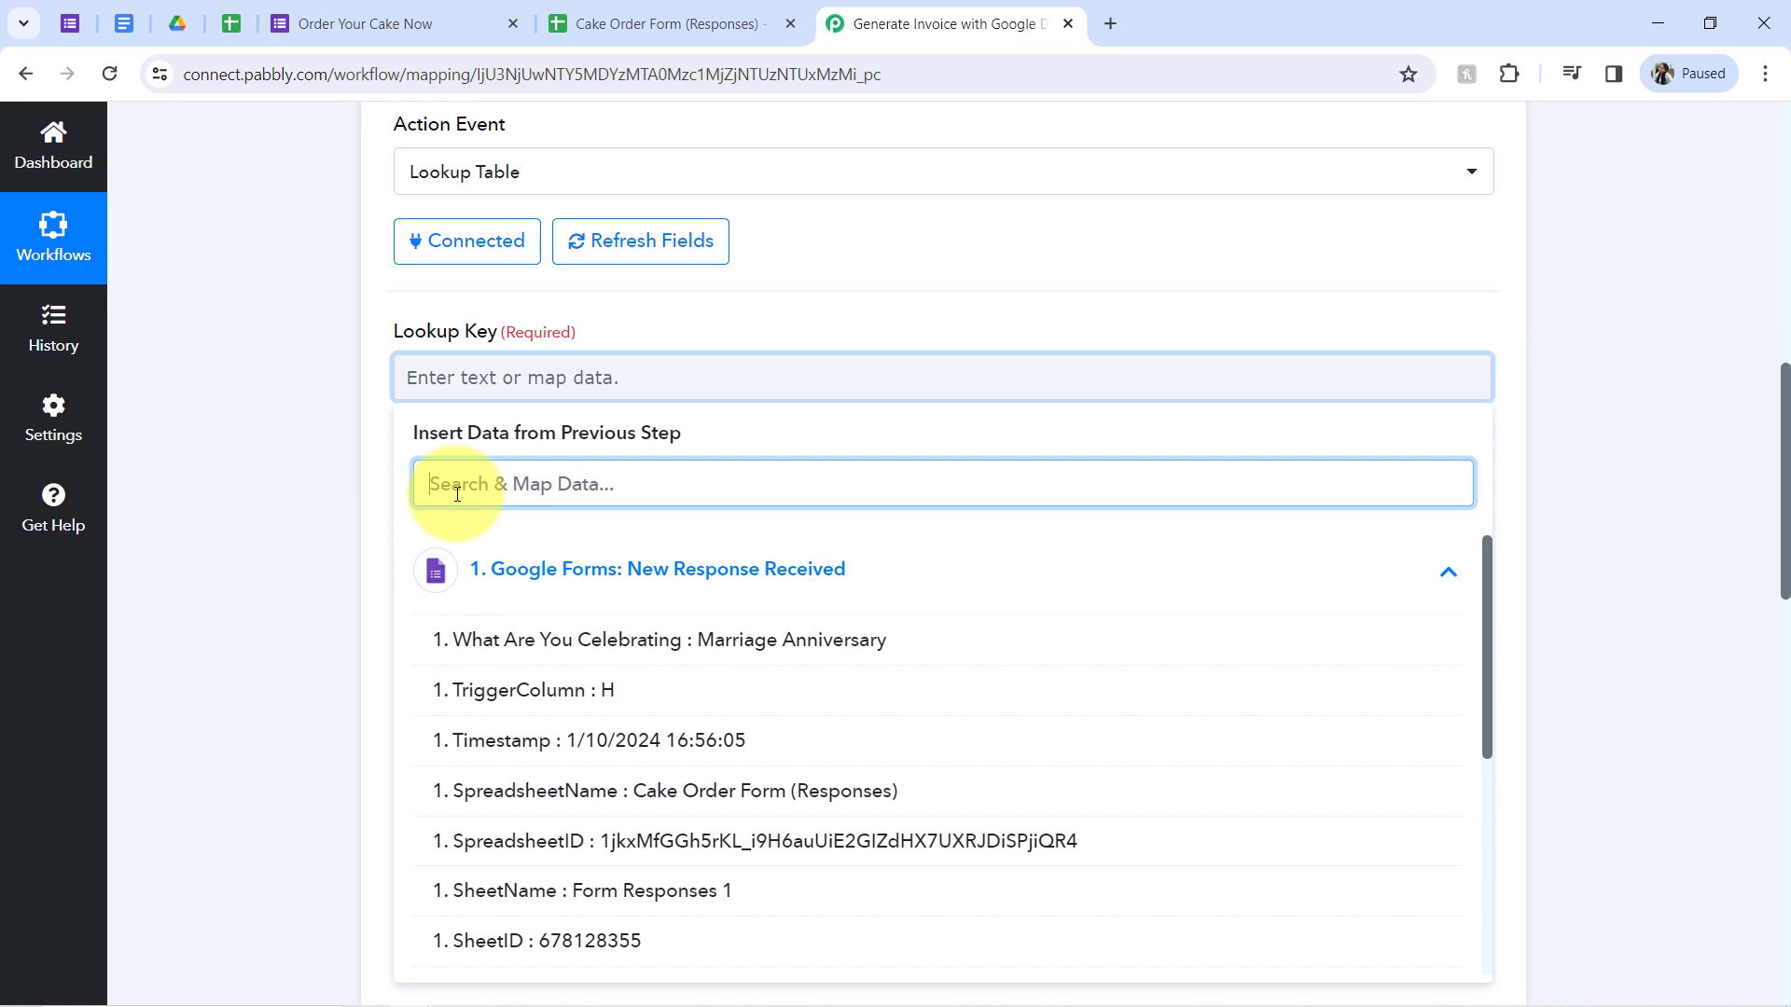
text(fl)
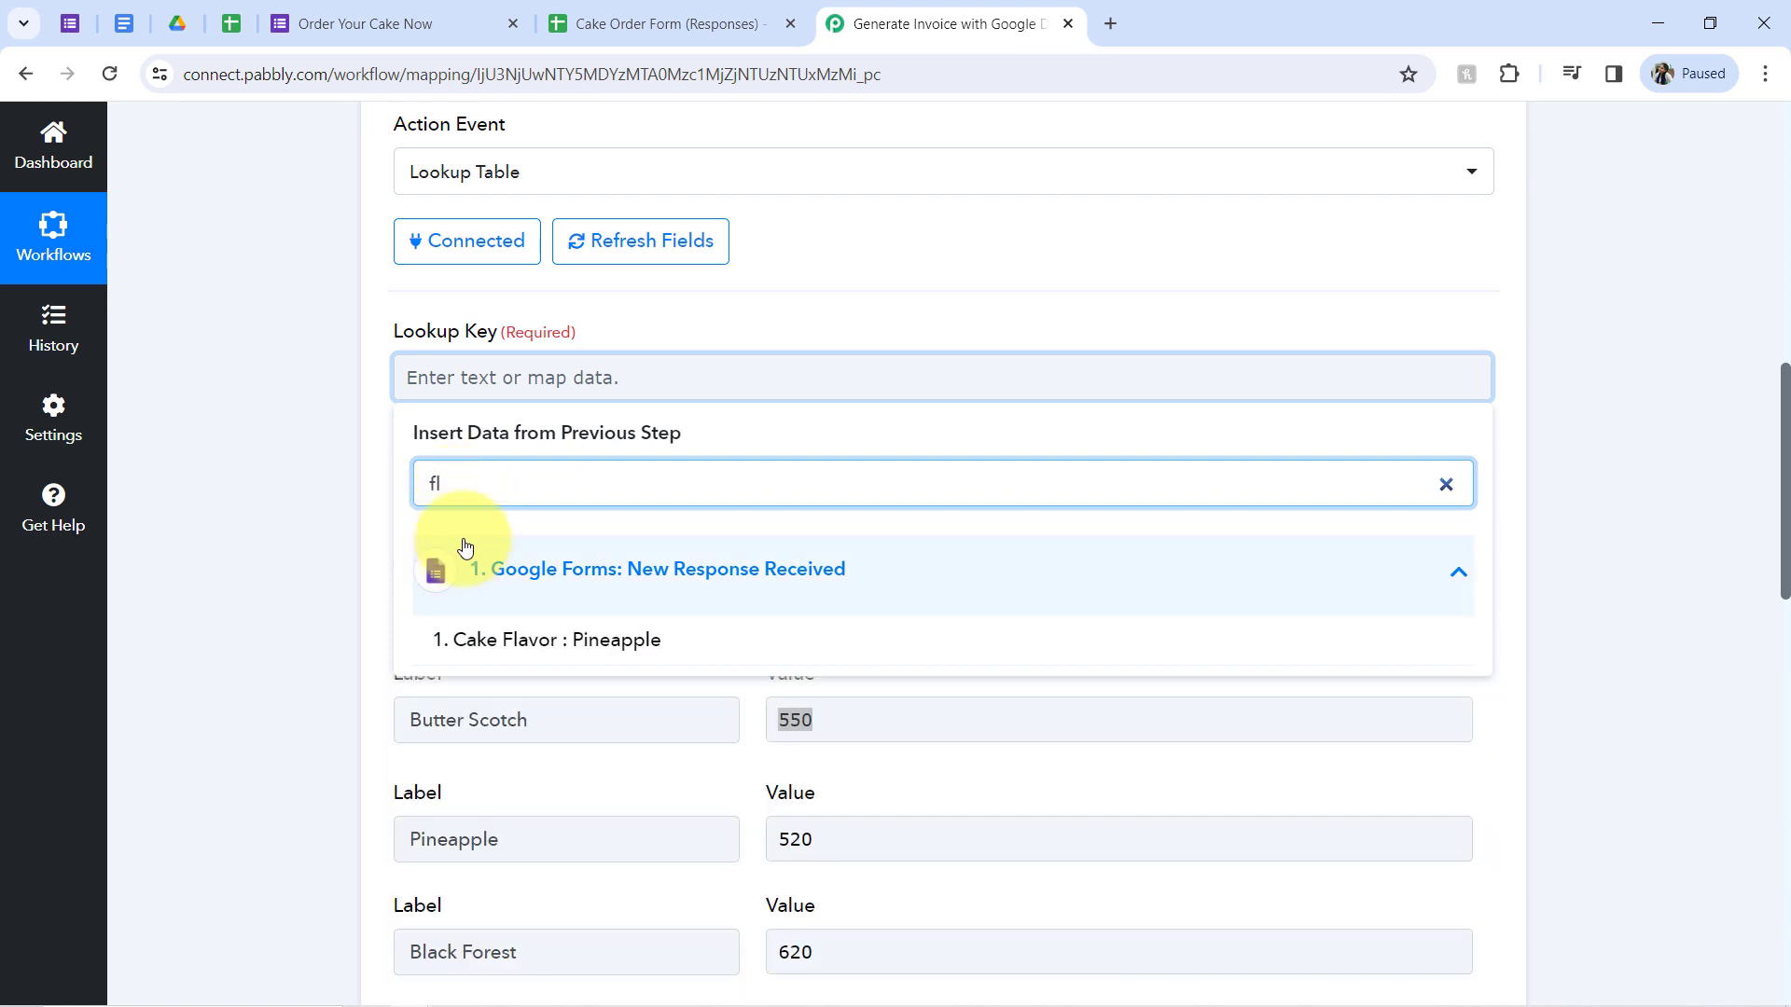
click(541, 641)
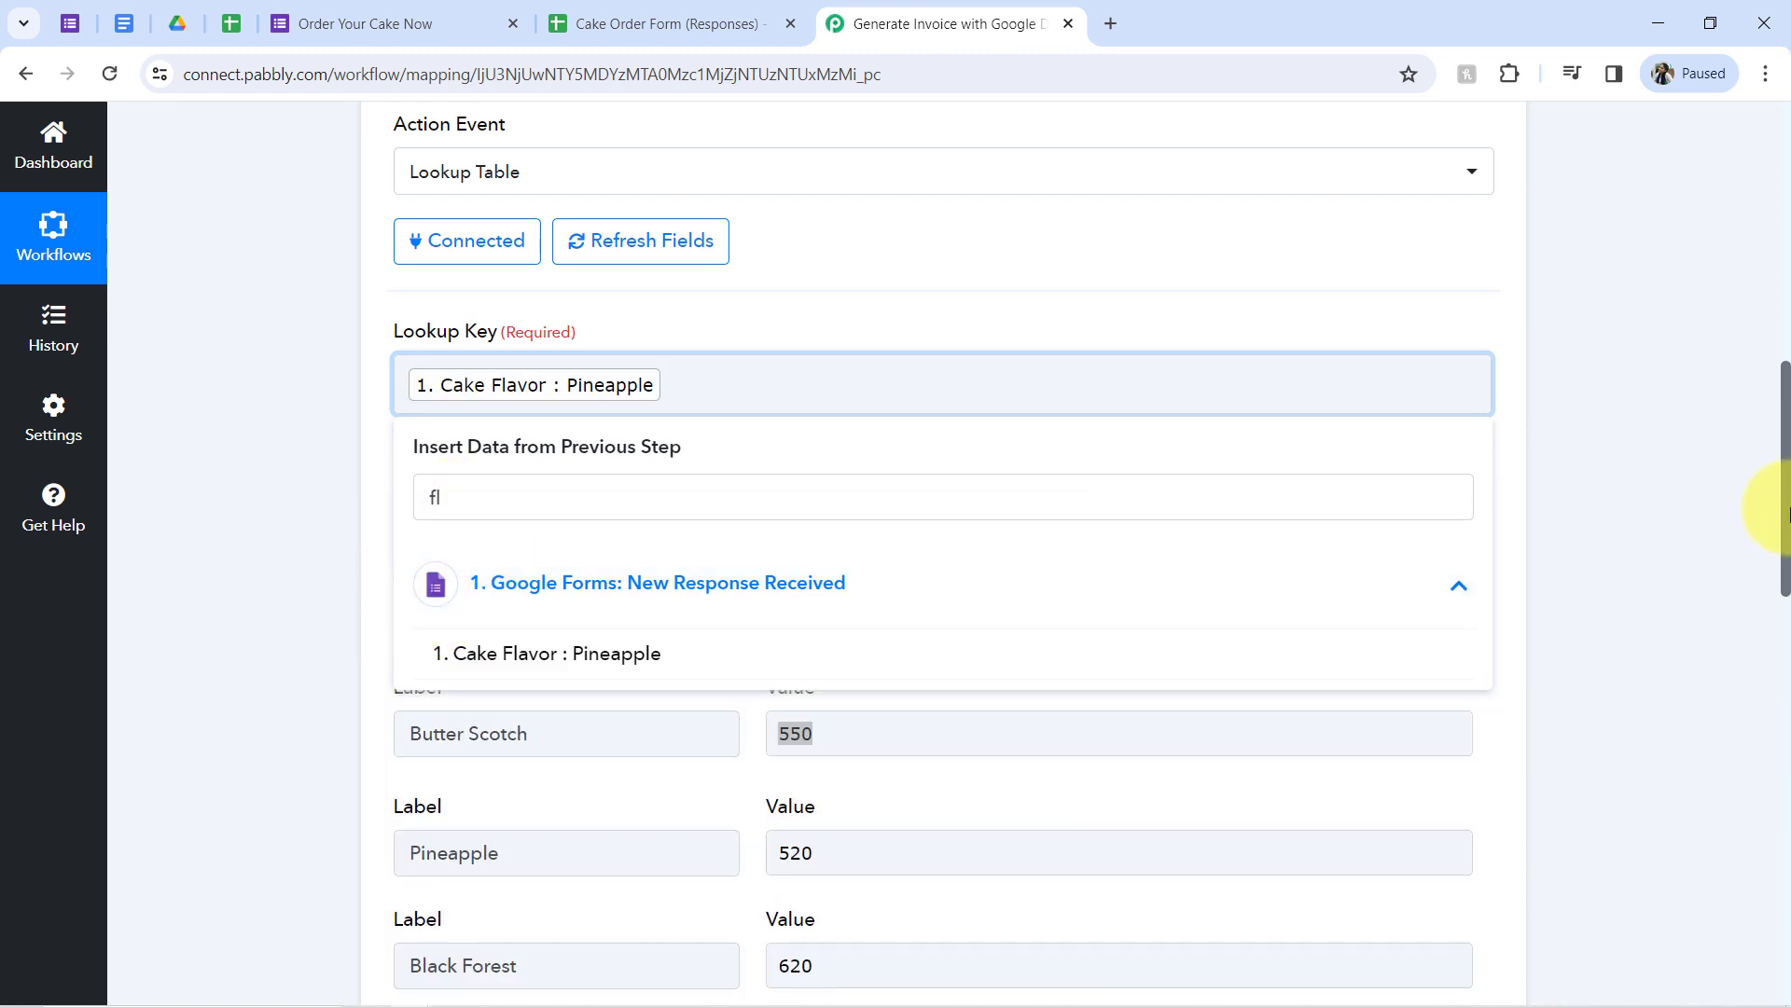
drag(1786, 511, 1746, 774)
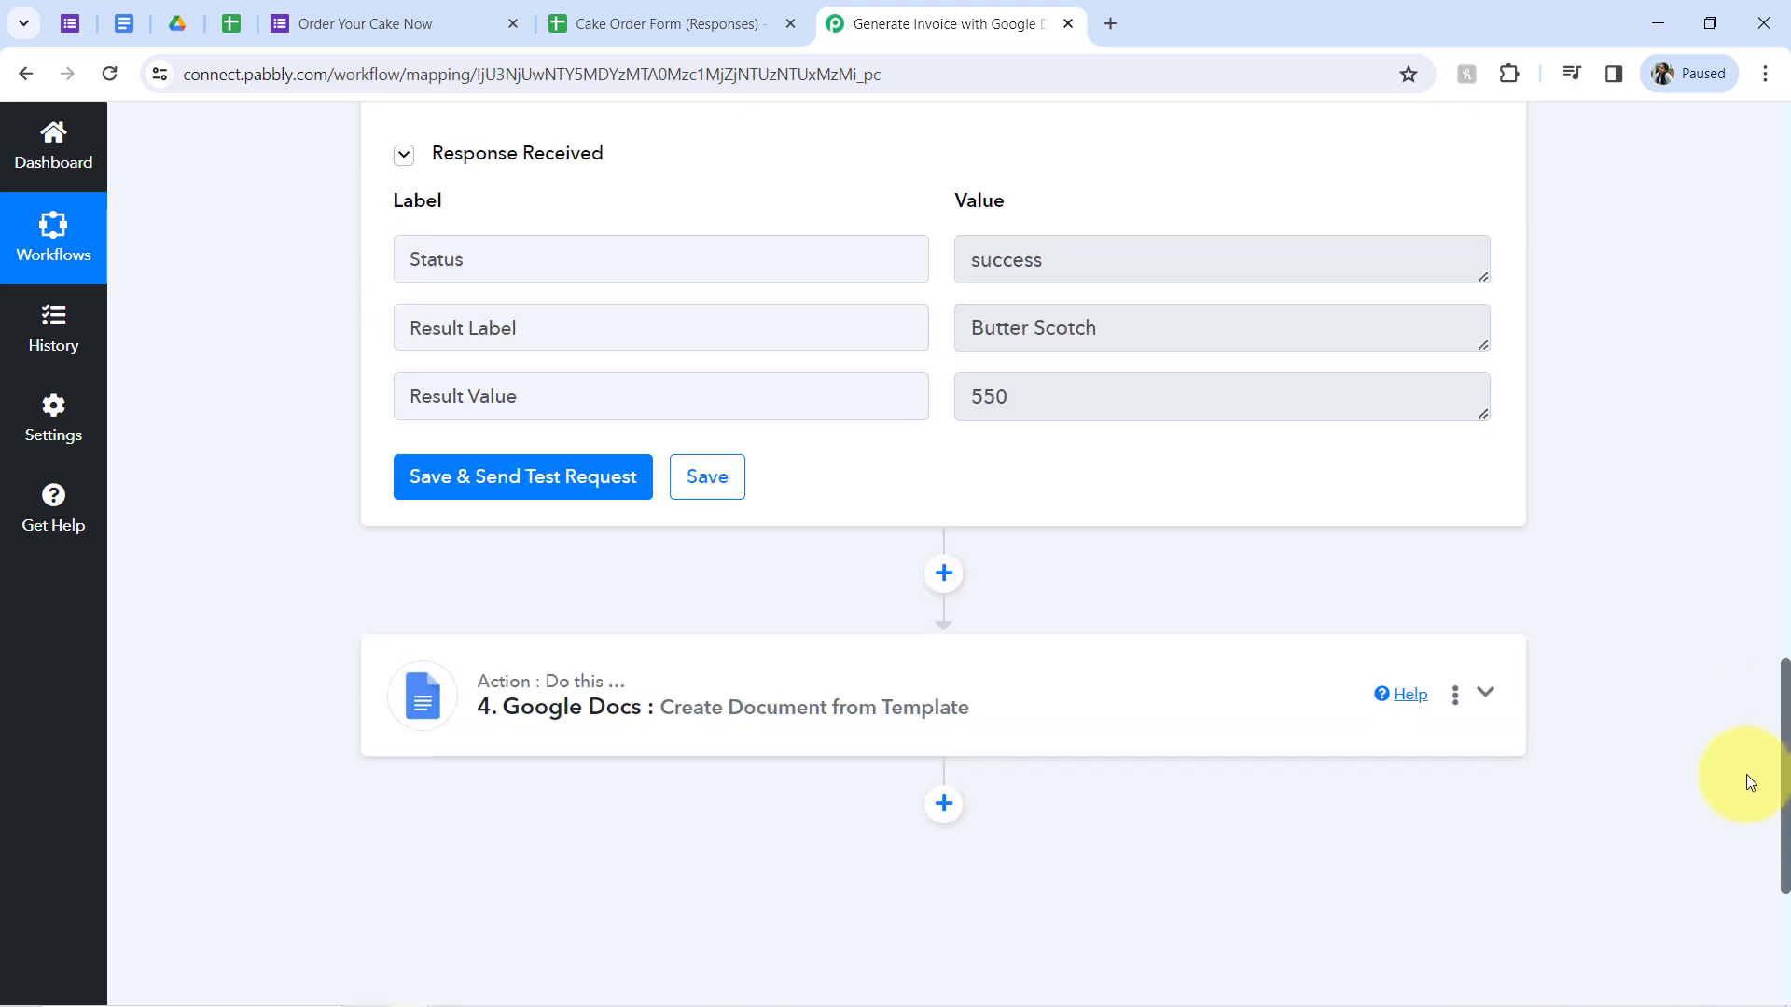
click(433, 508)
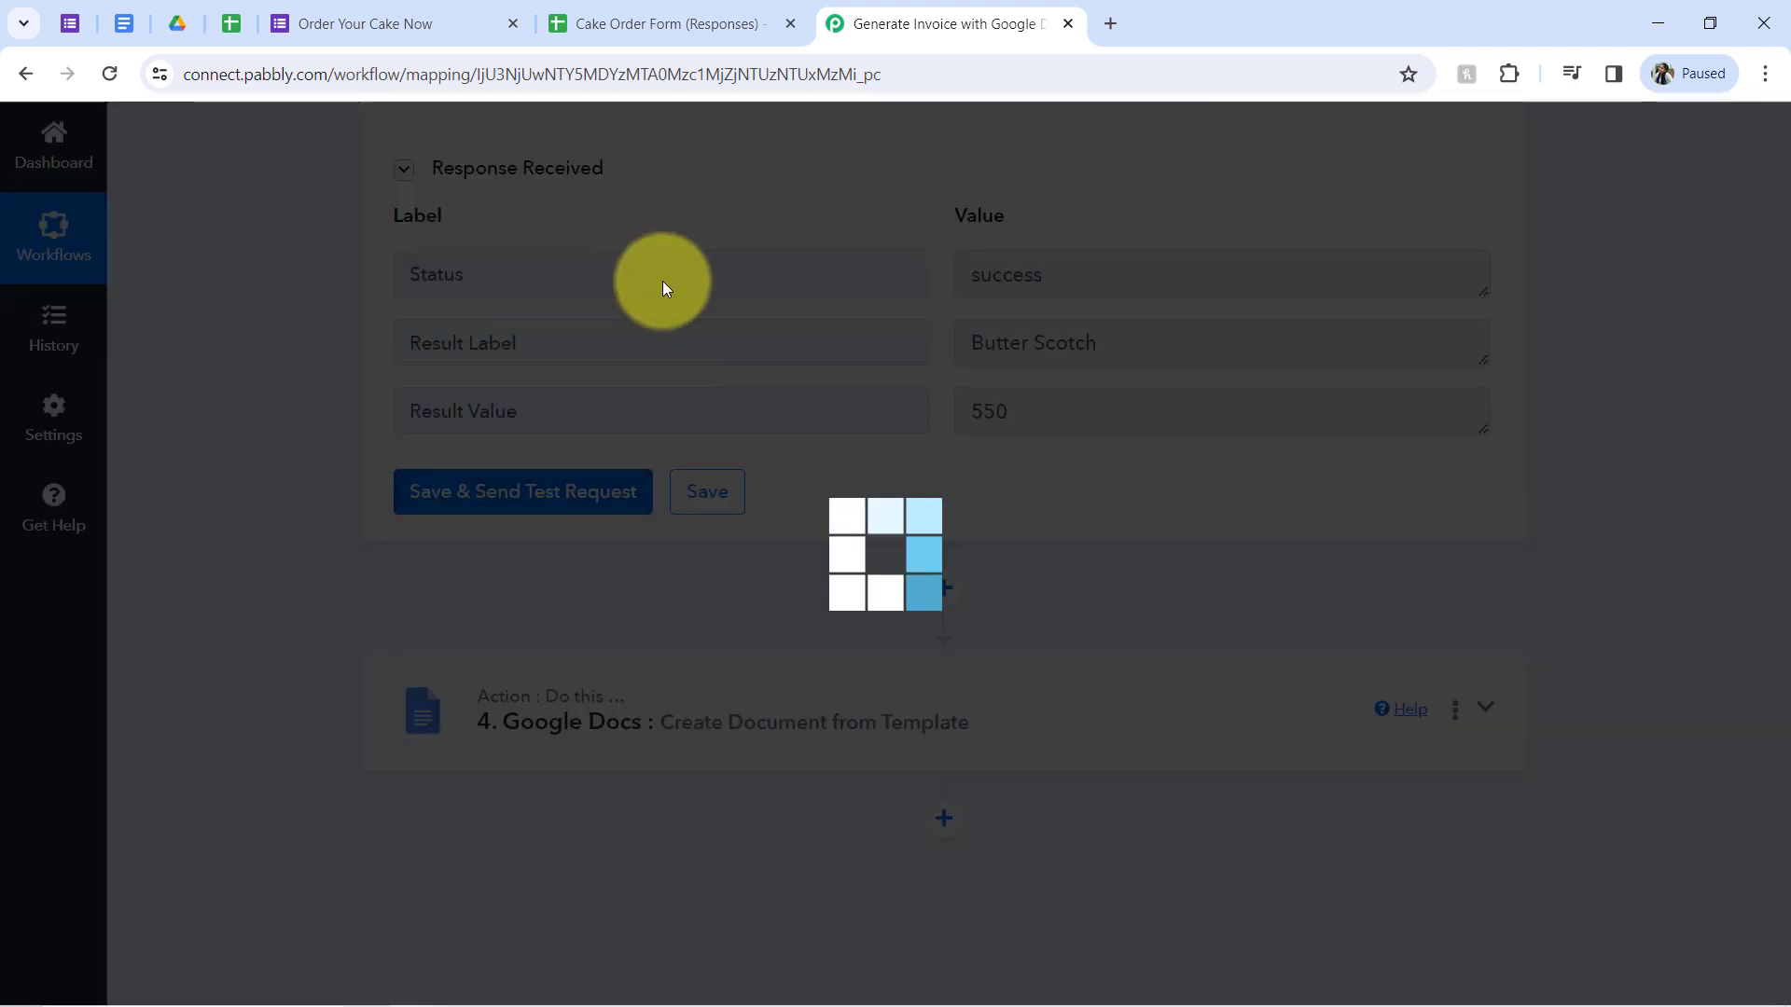
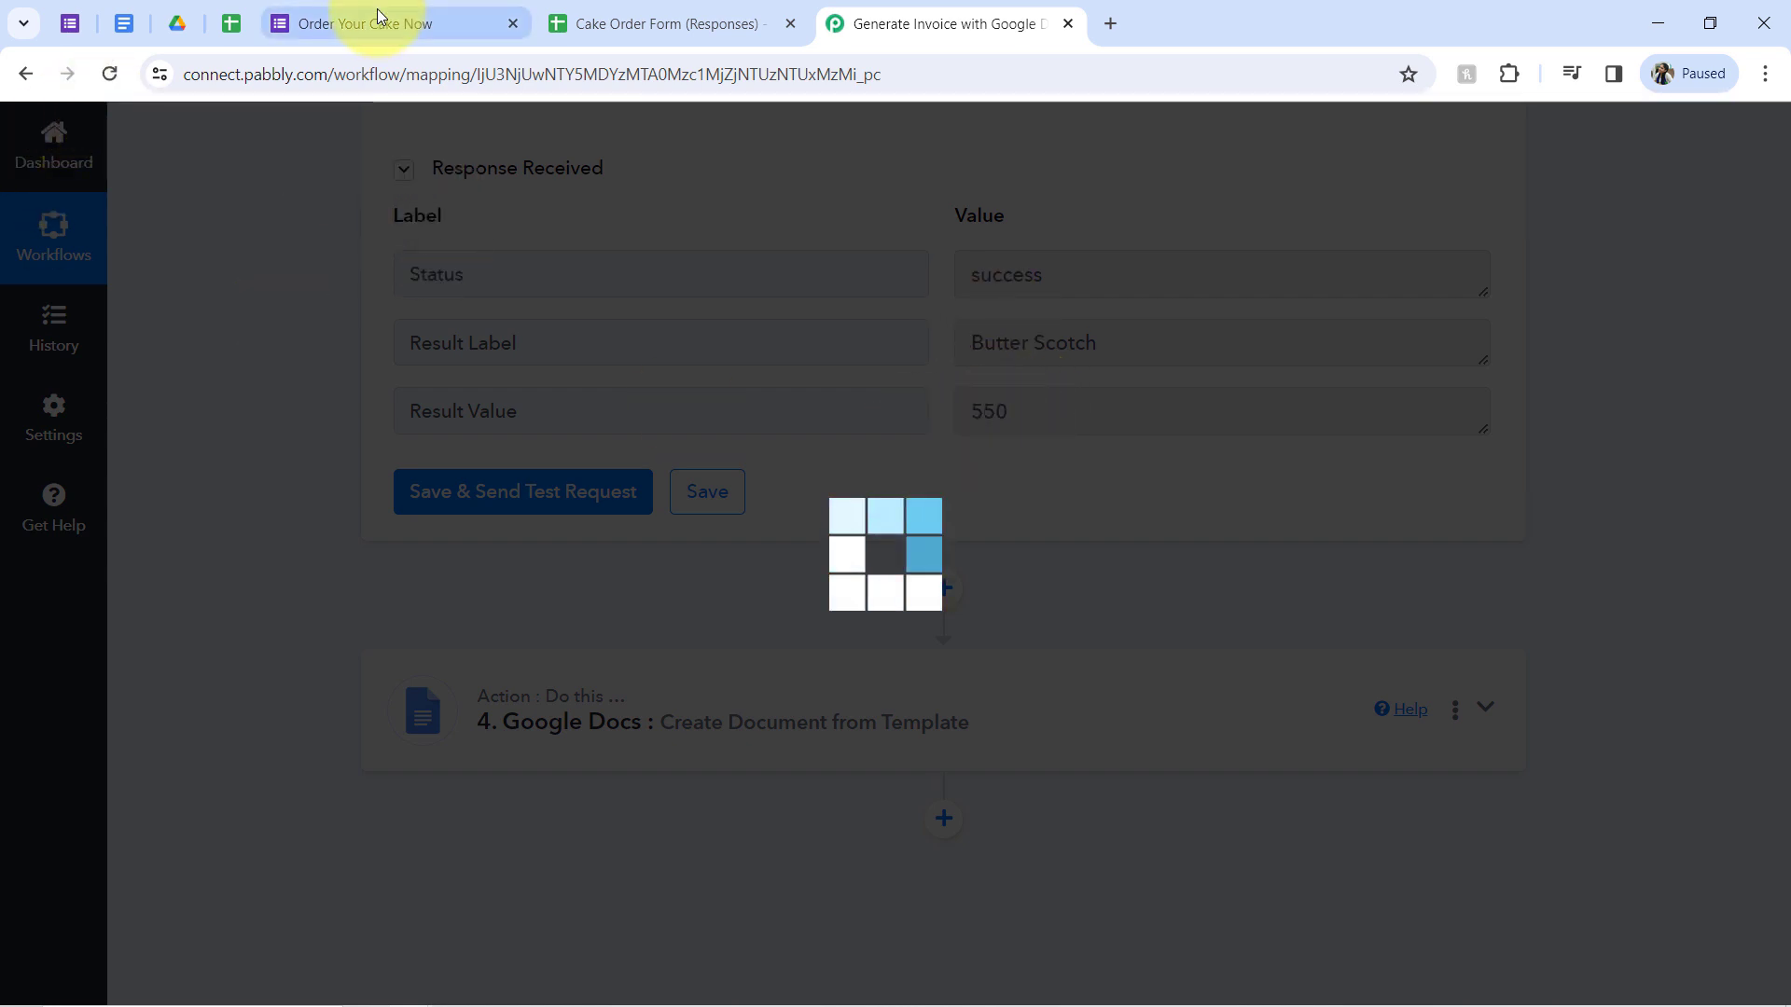
Step: Compare the order's cake weight in the responses spreadsheet and the pineapple price per Kg in the order form with the lookup's result value
click(578, 11)
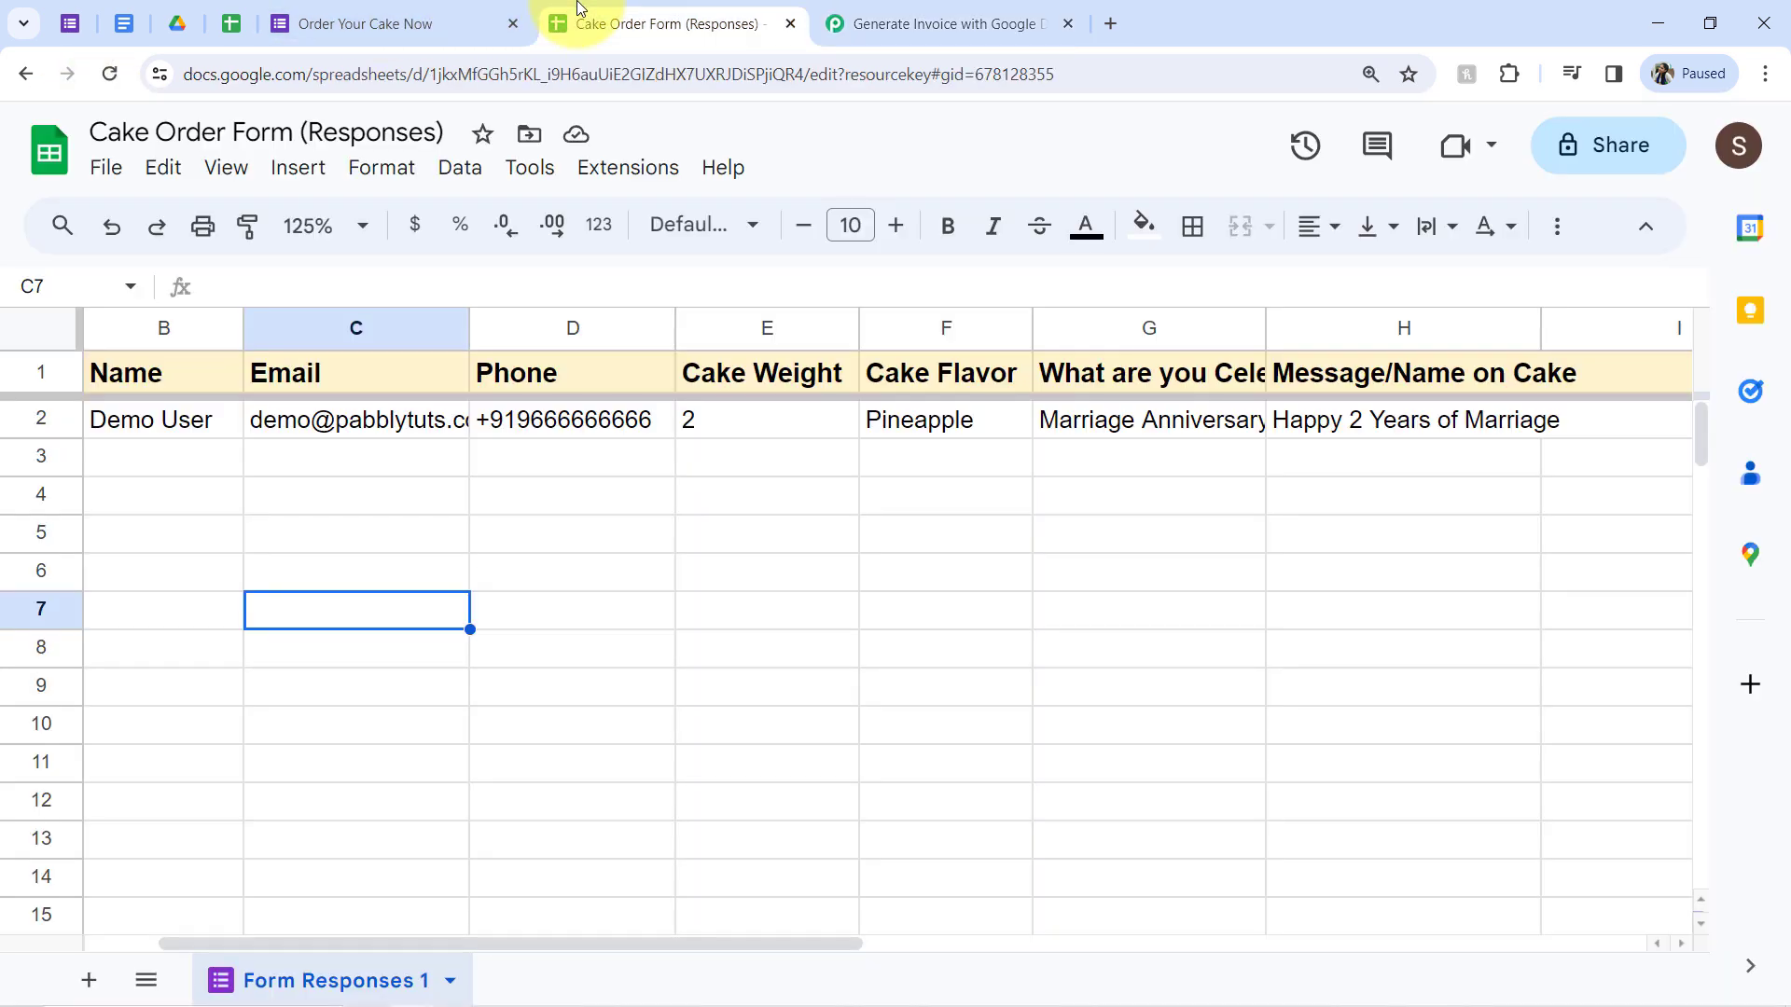
click(736, 425)
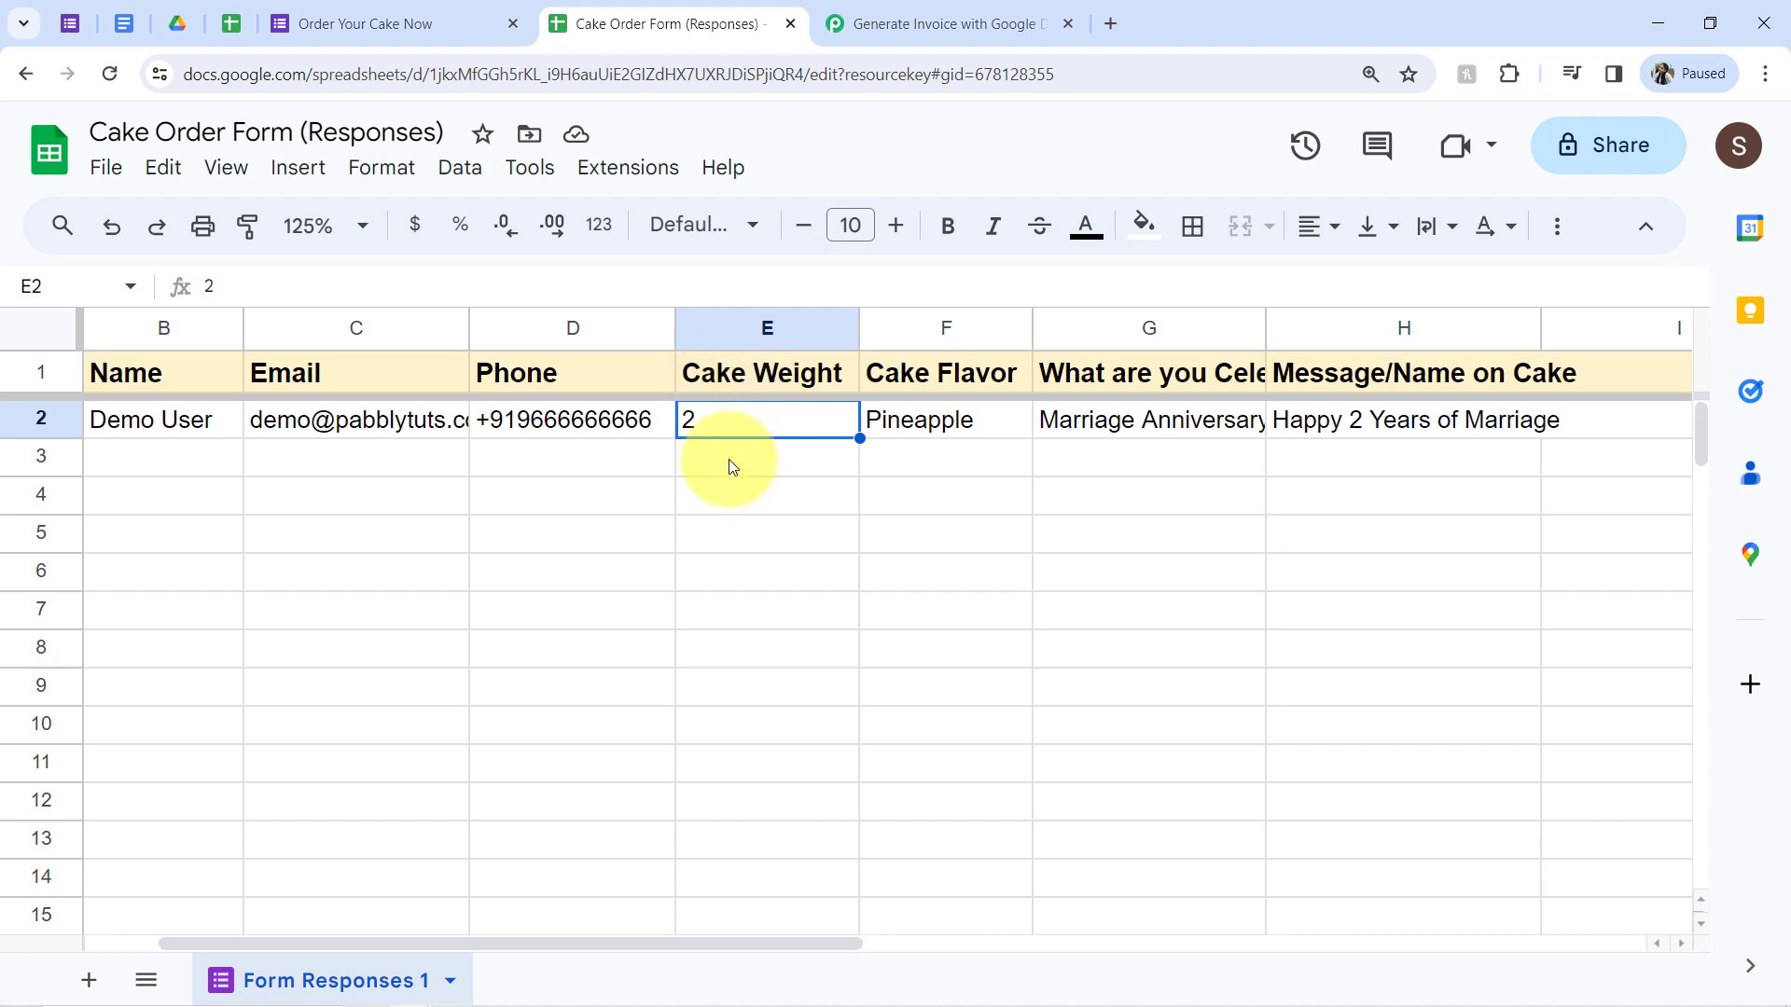
click(65, 25)
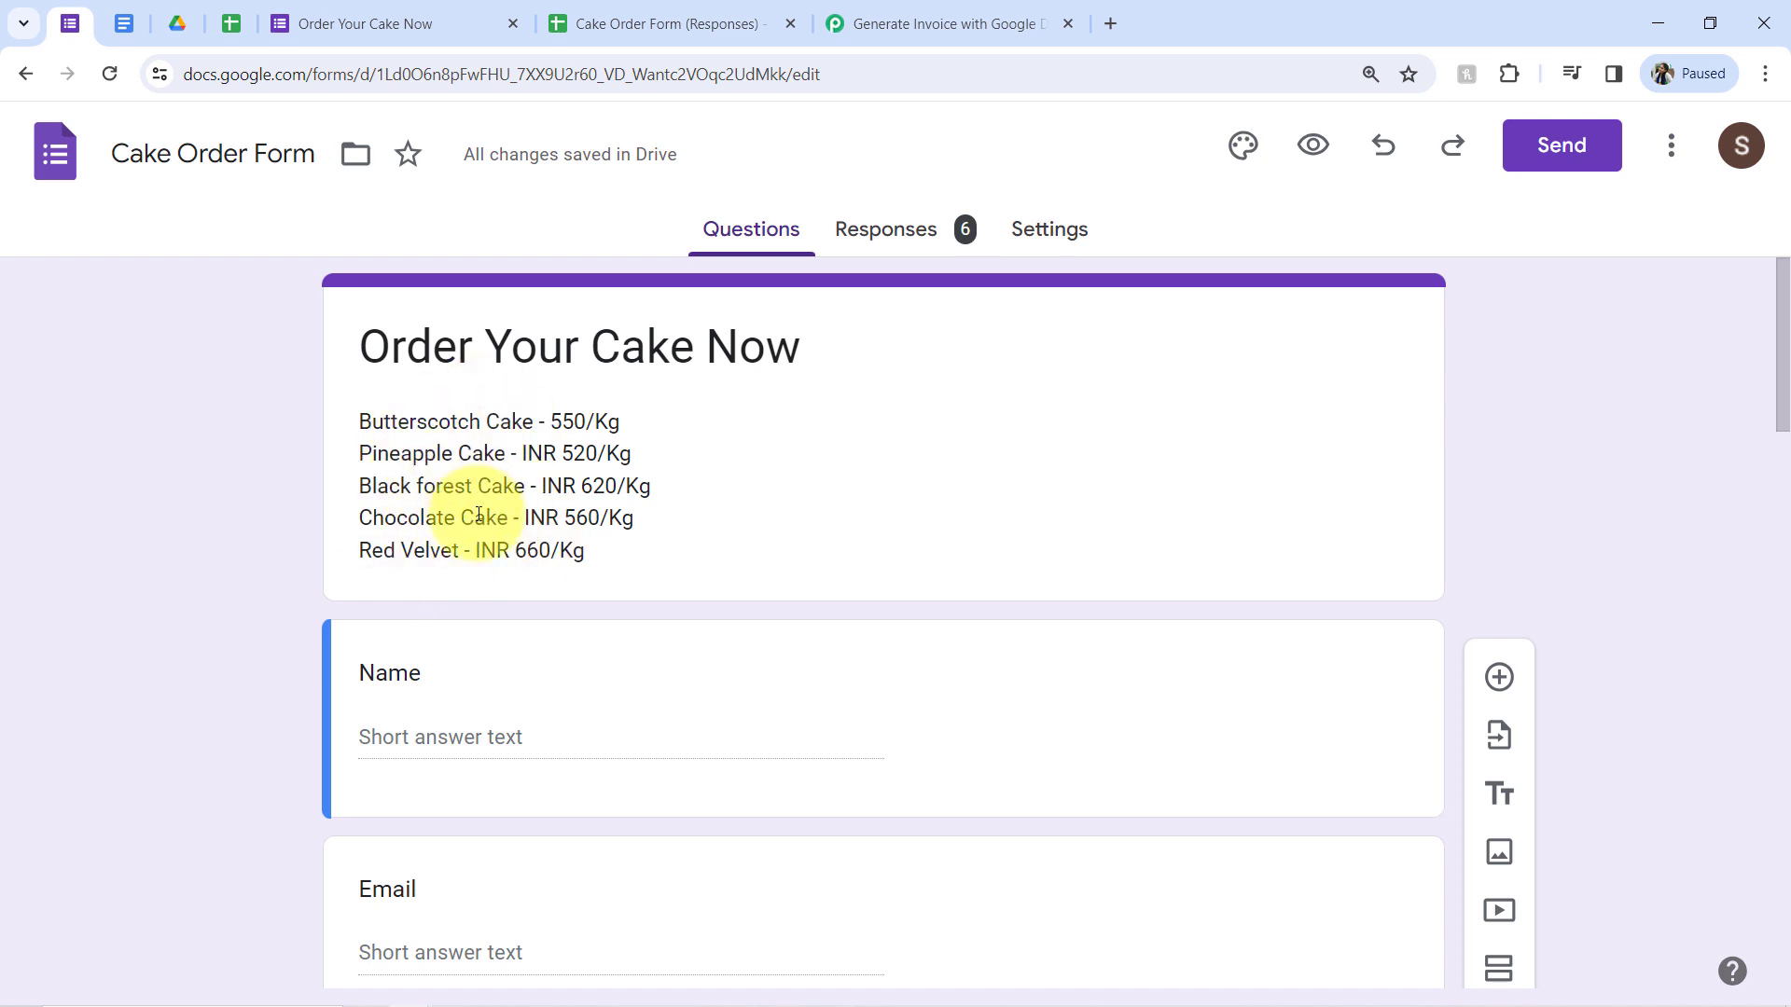
click(564, 453)
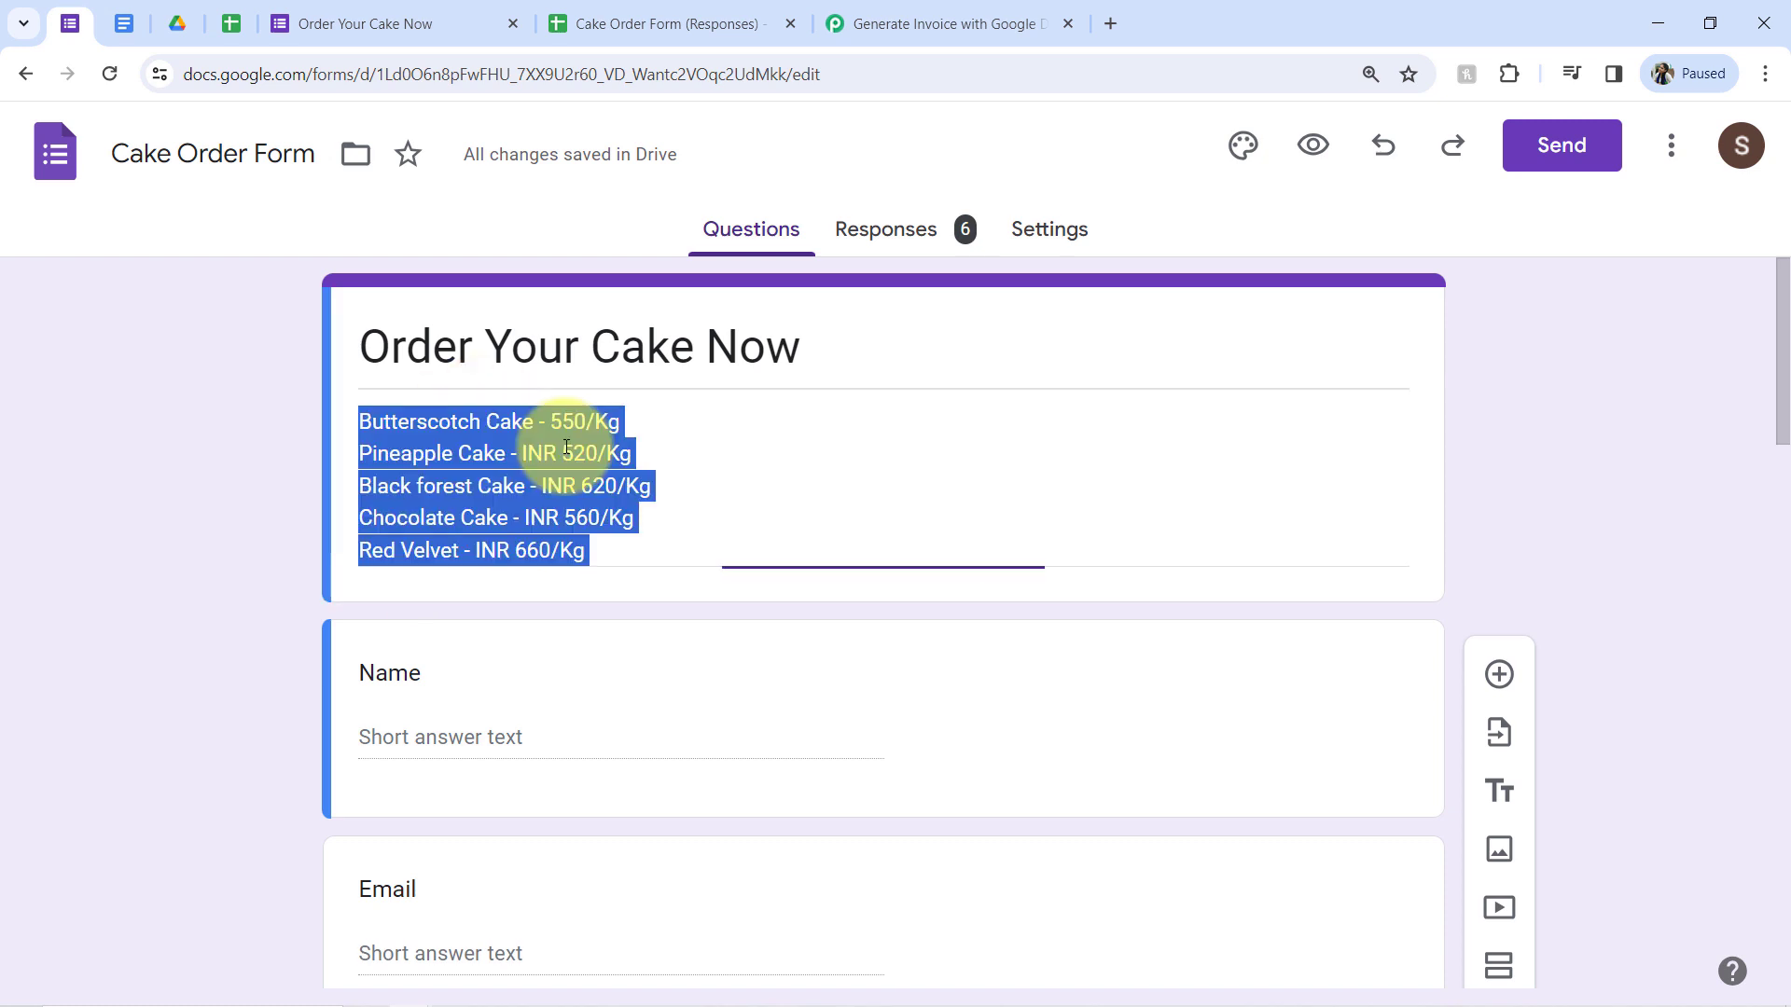
click(590, 454)
drag(568, 455, 632, 454)
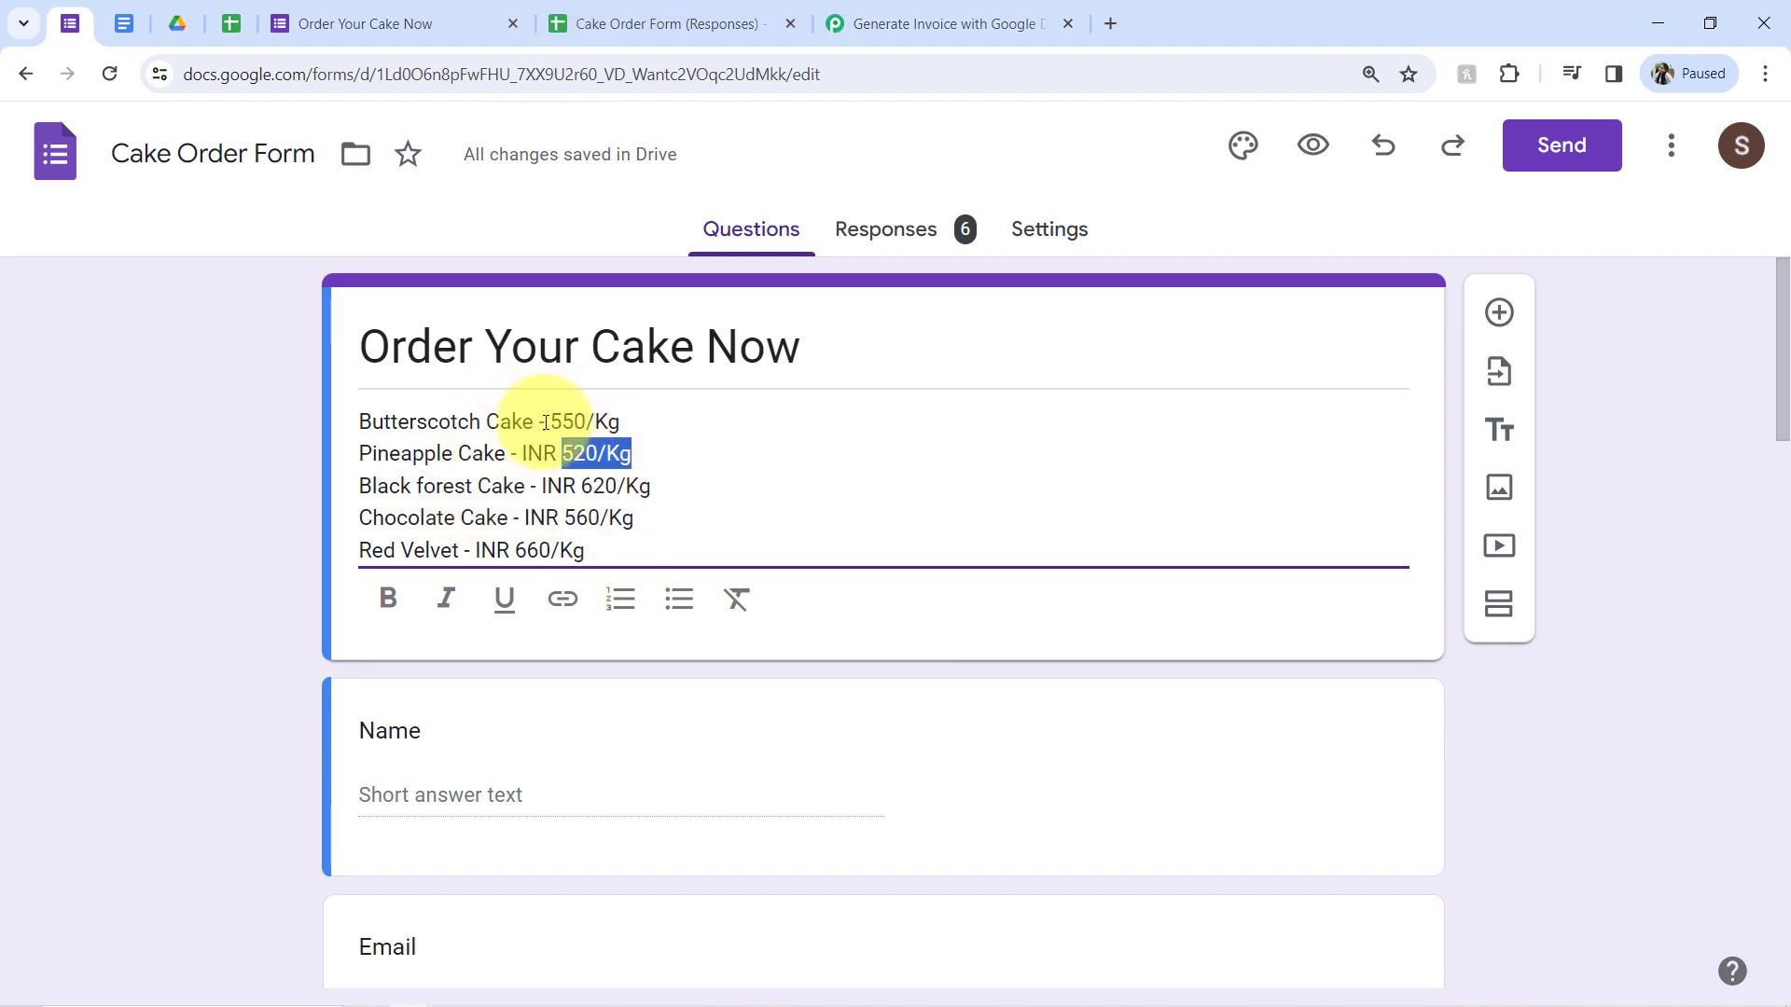
click(911, 13)
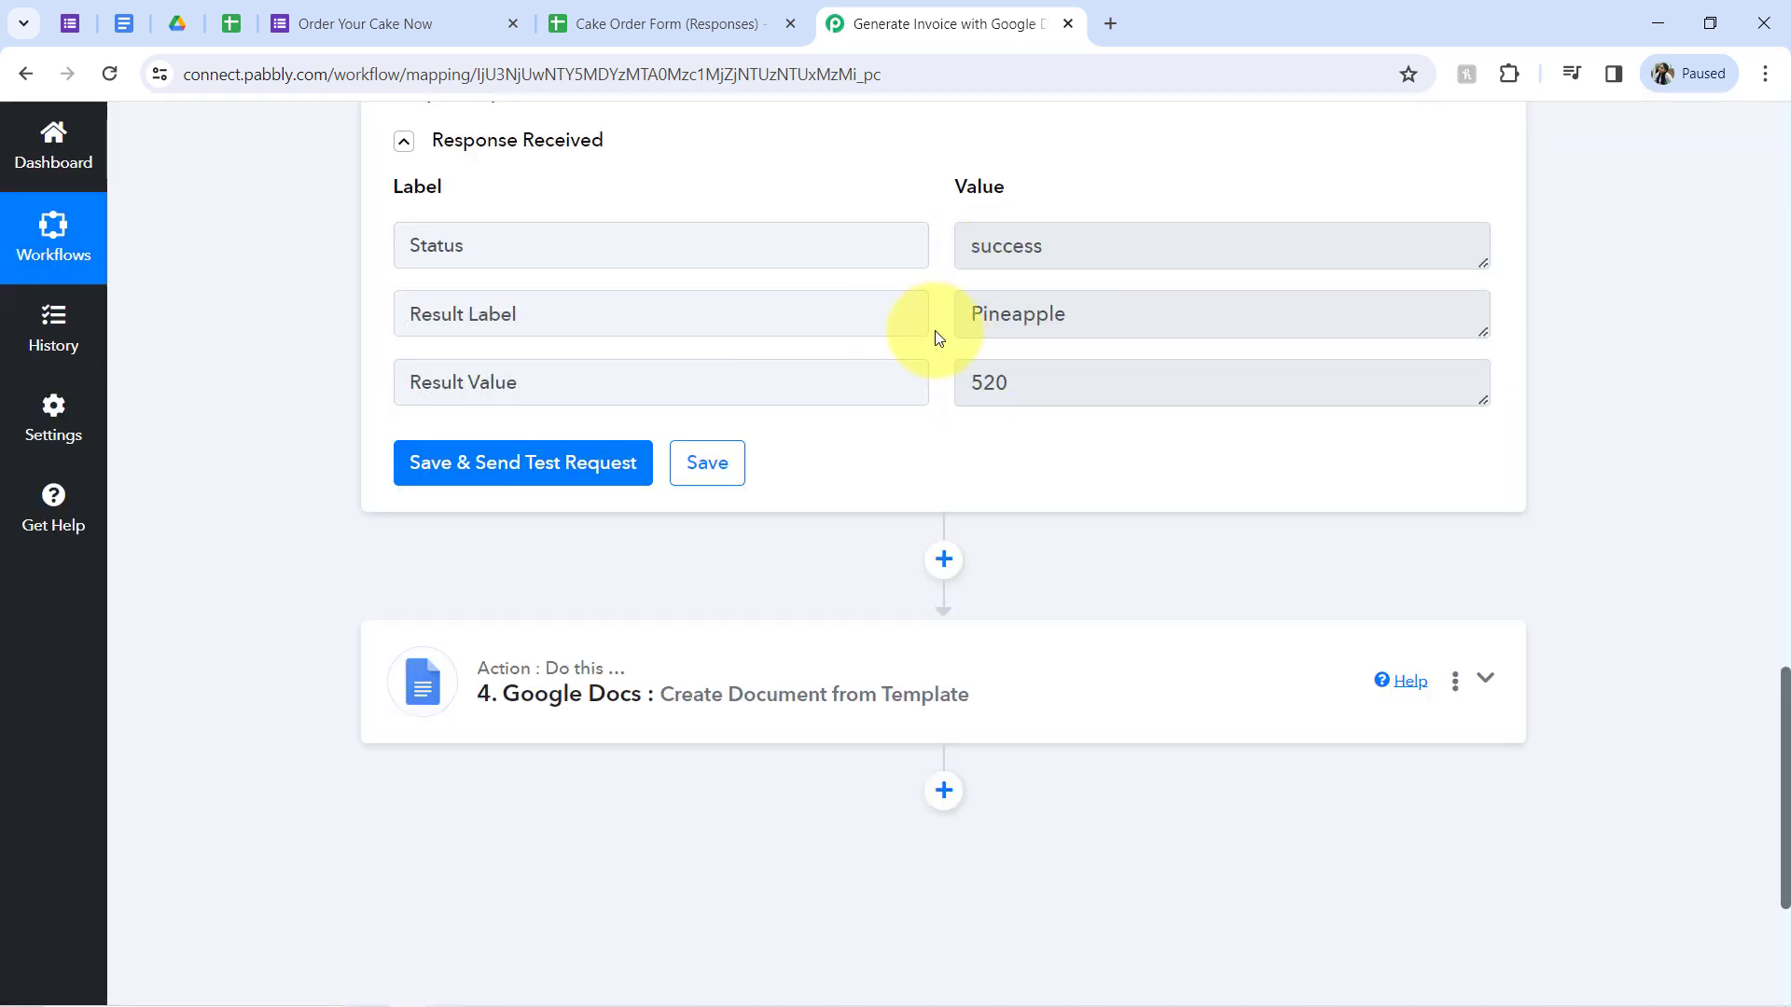
click(1007, 385)
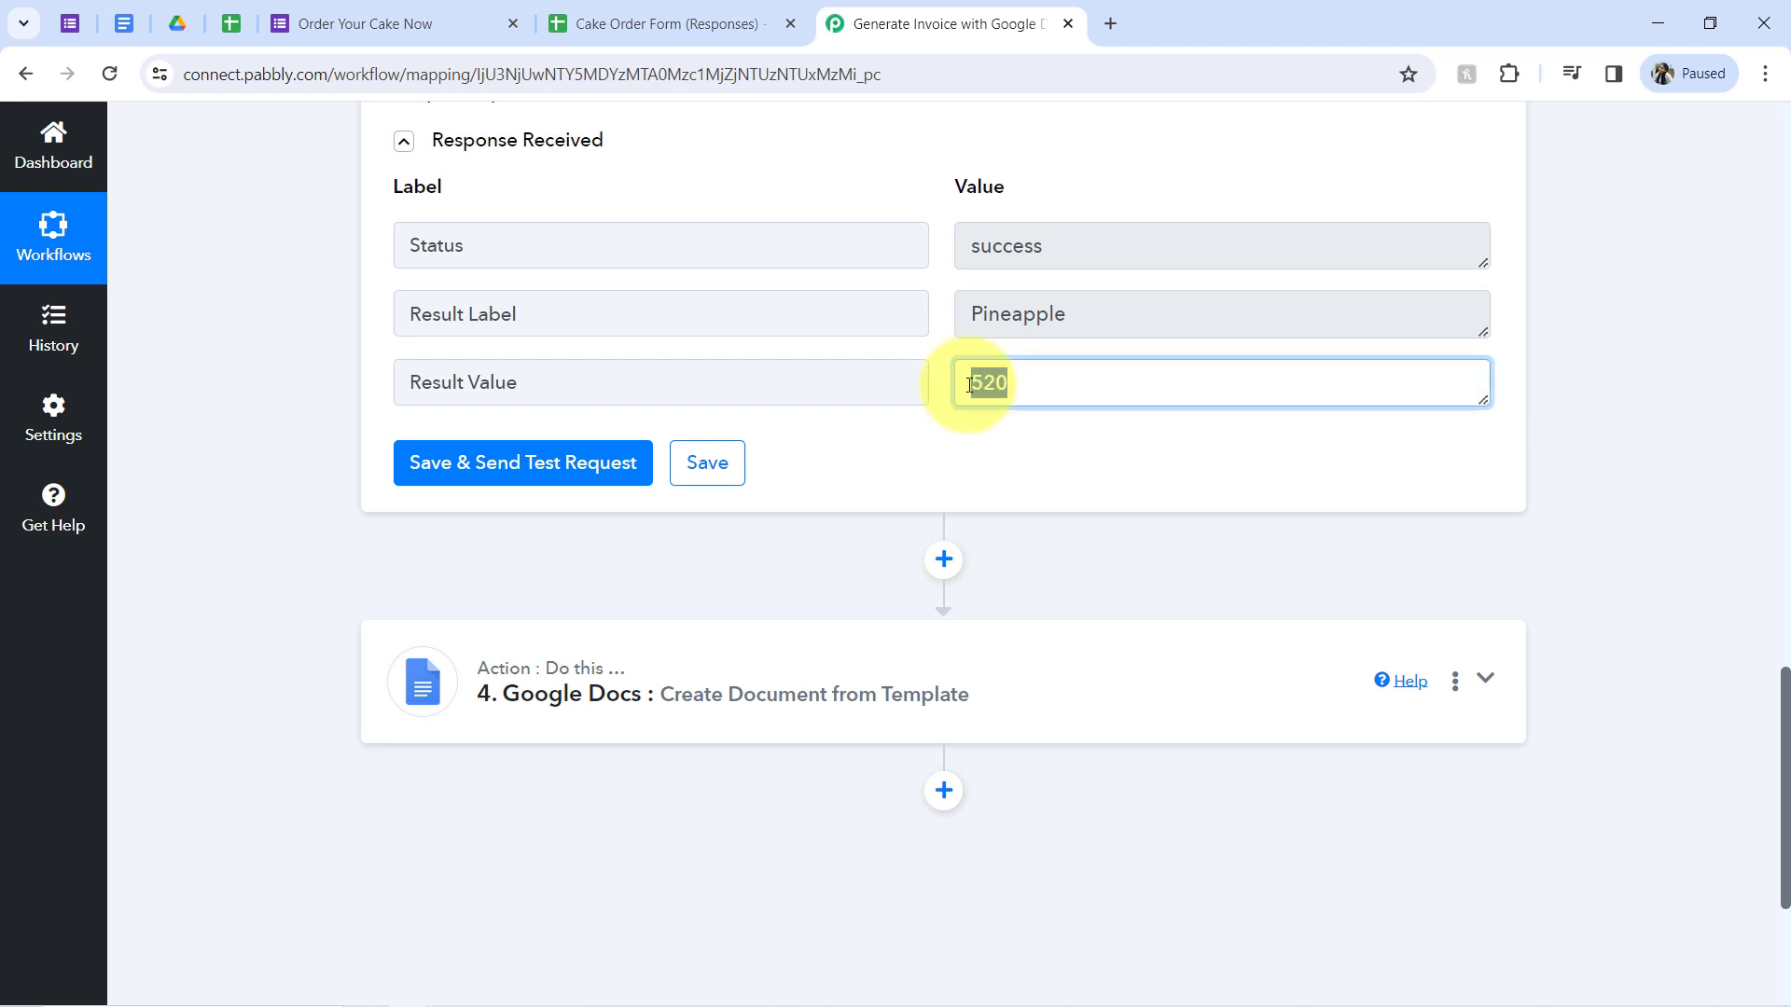
Step: Add a Number Formatter by Pabbly action after the Lookup Table step with the Perform Math Operation event and connect it
click(934, 571)
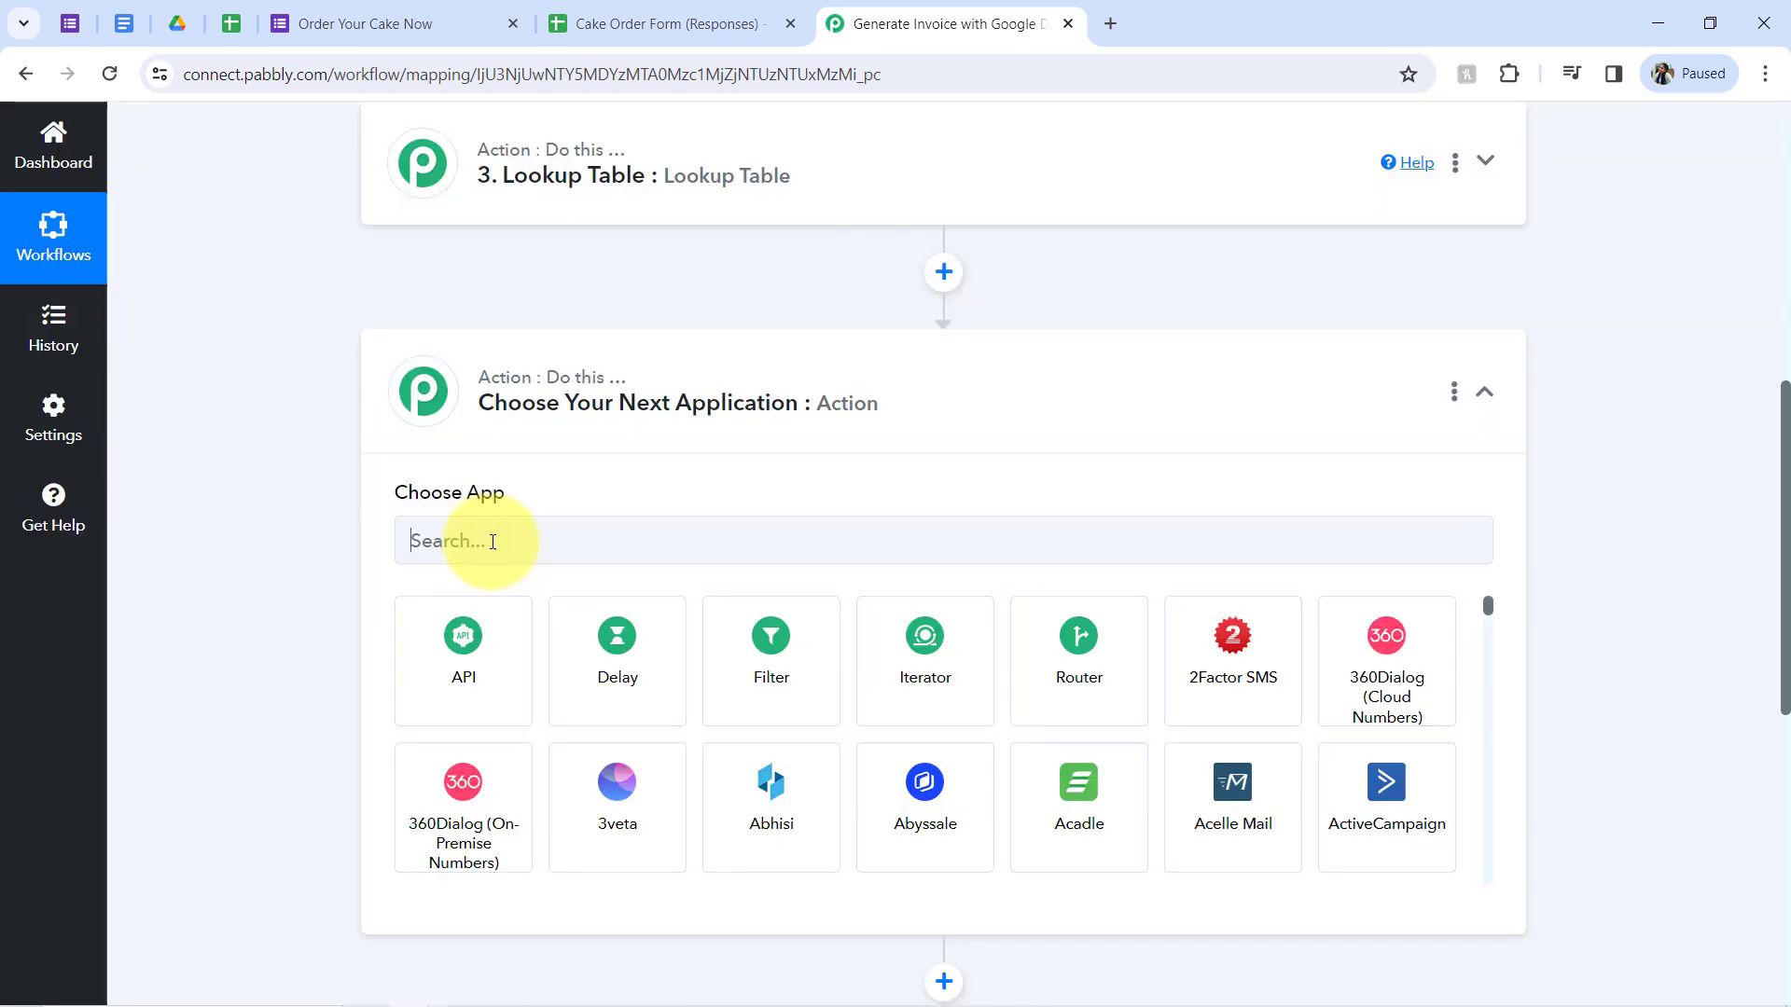
click(489, 543)
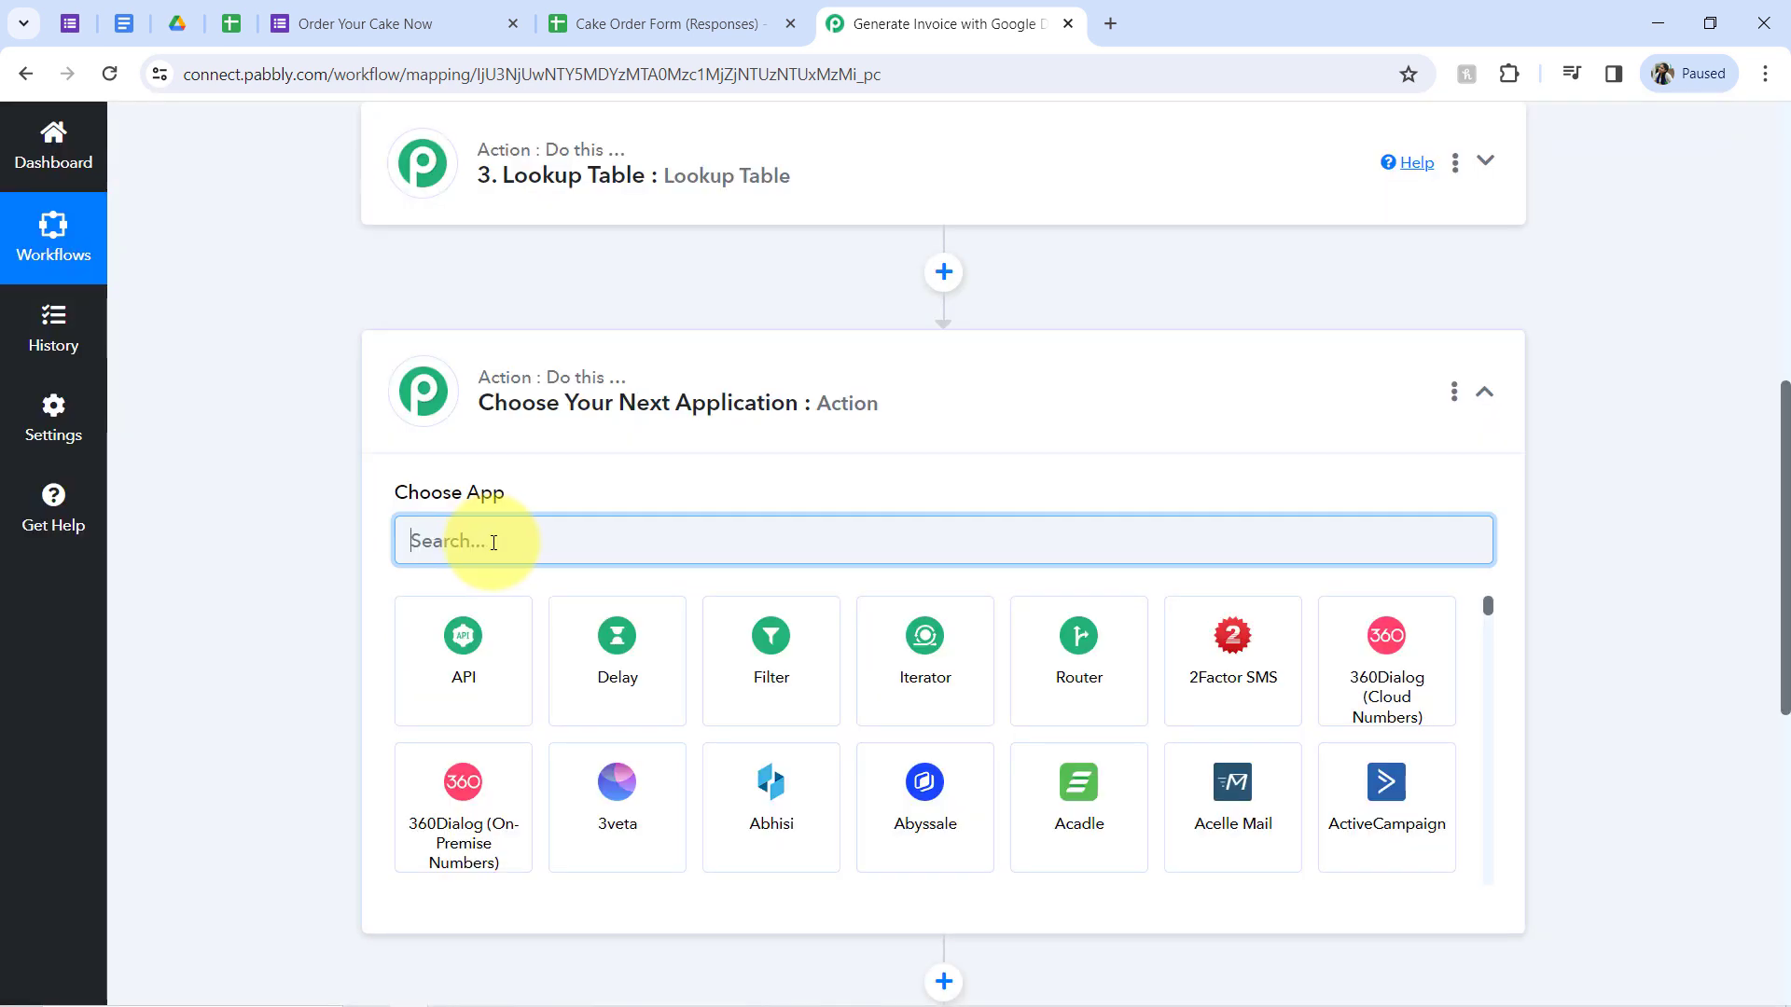
text(number)
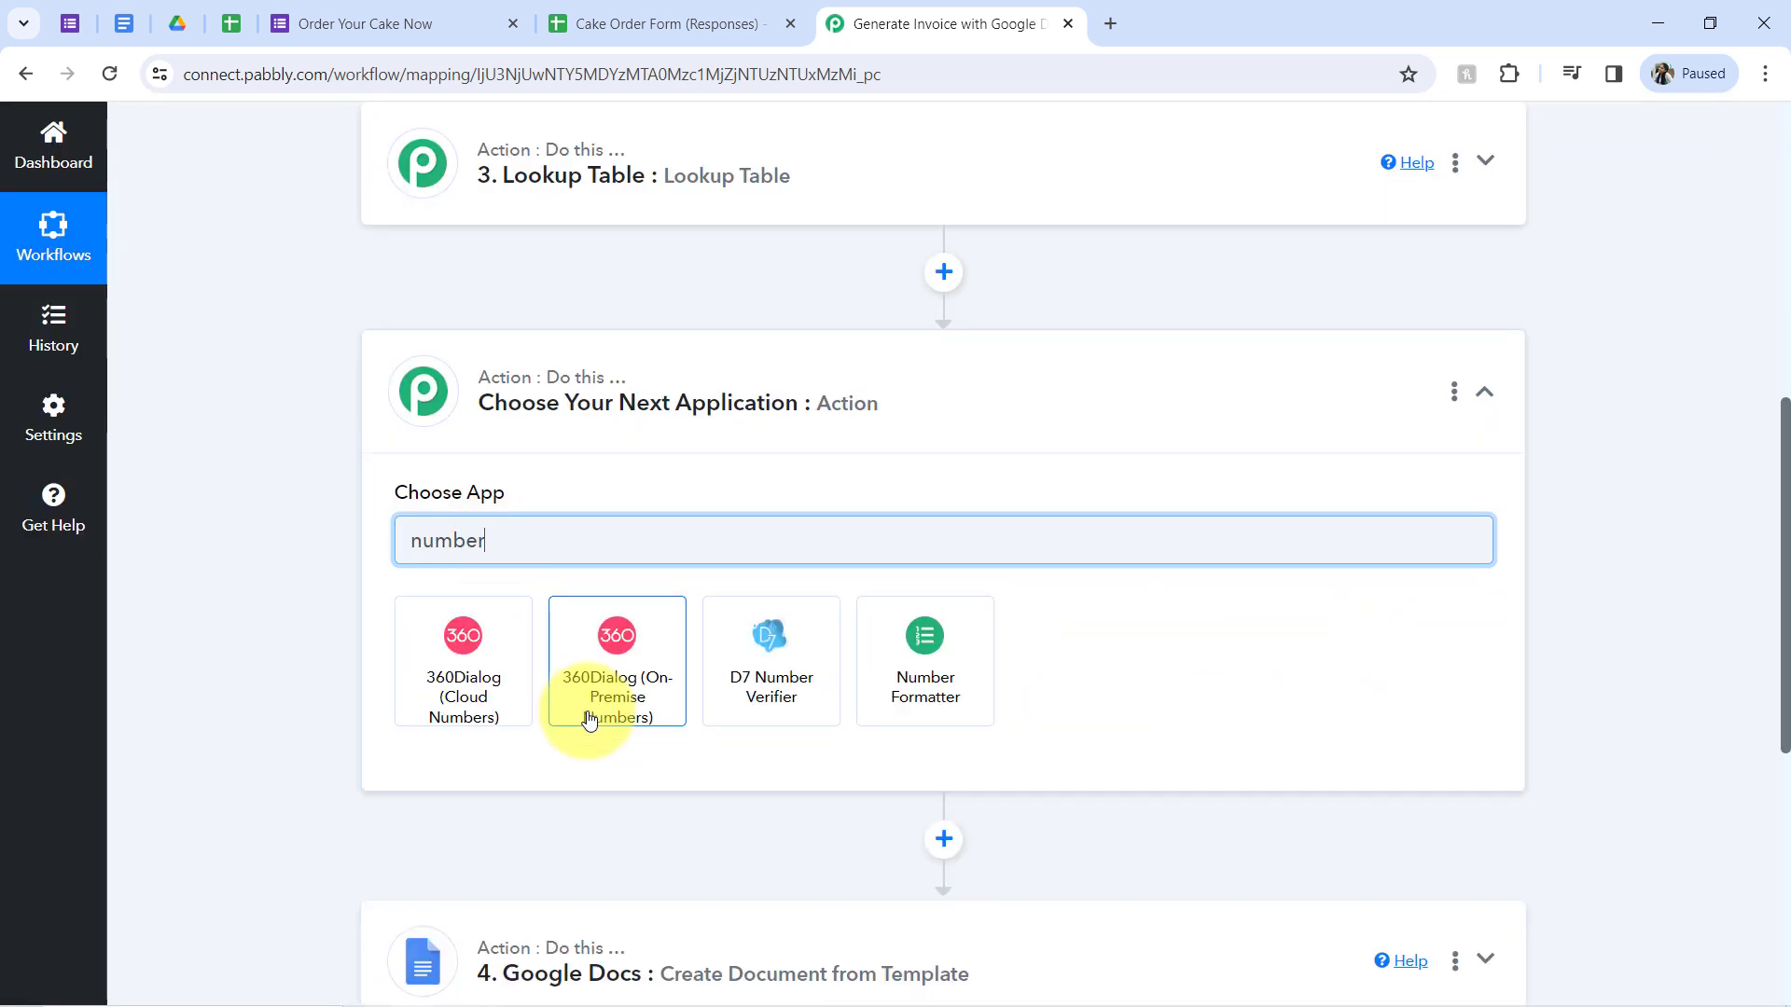
click(955, 683)
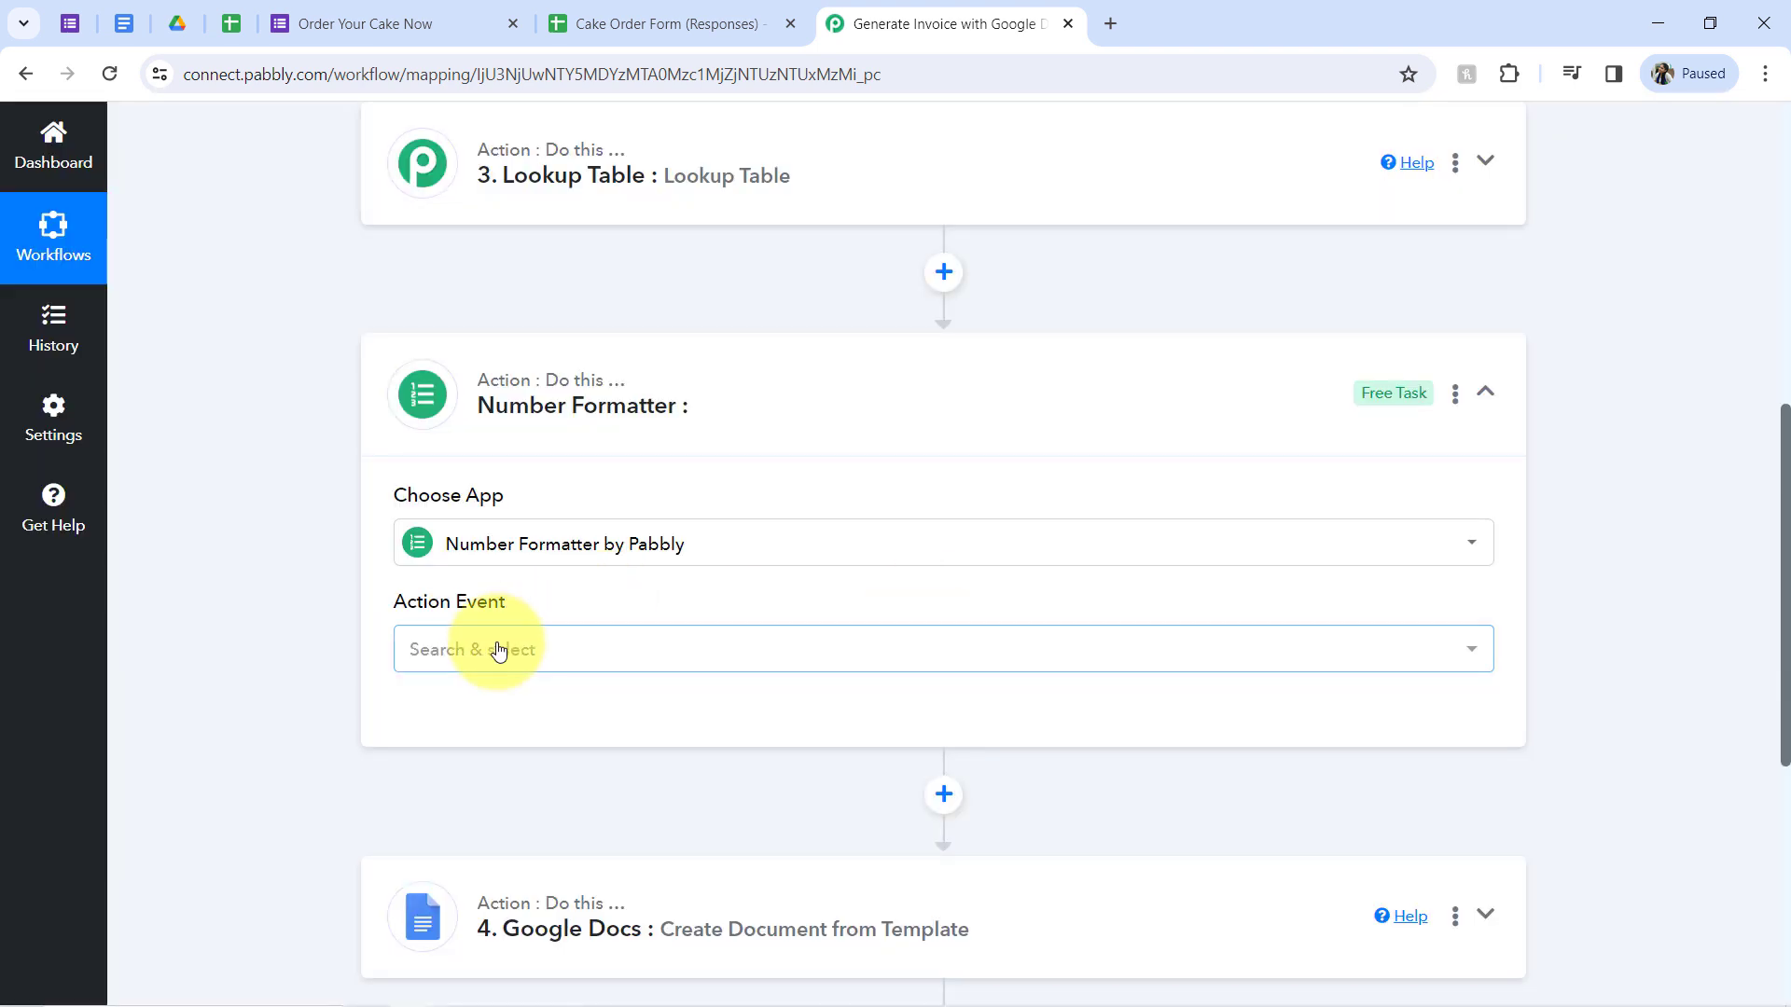
click(499, 651)
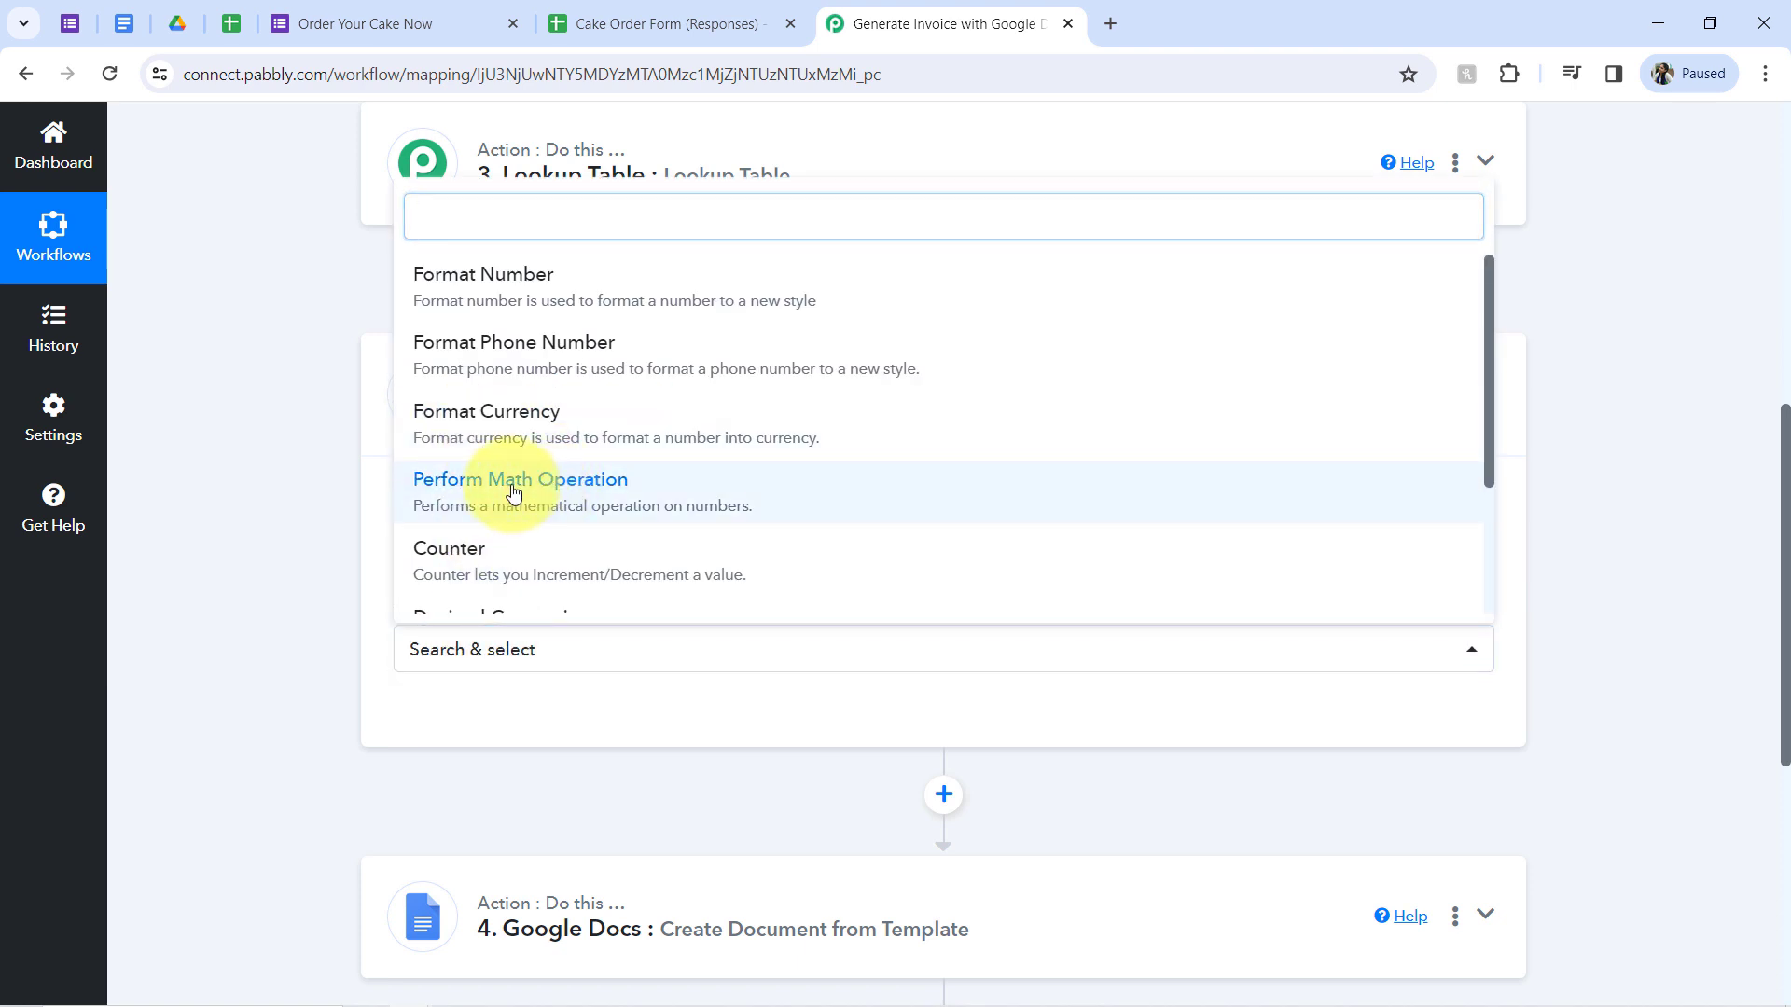
click(514, 491)
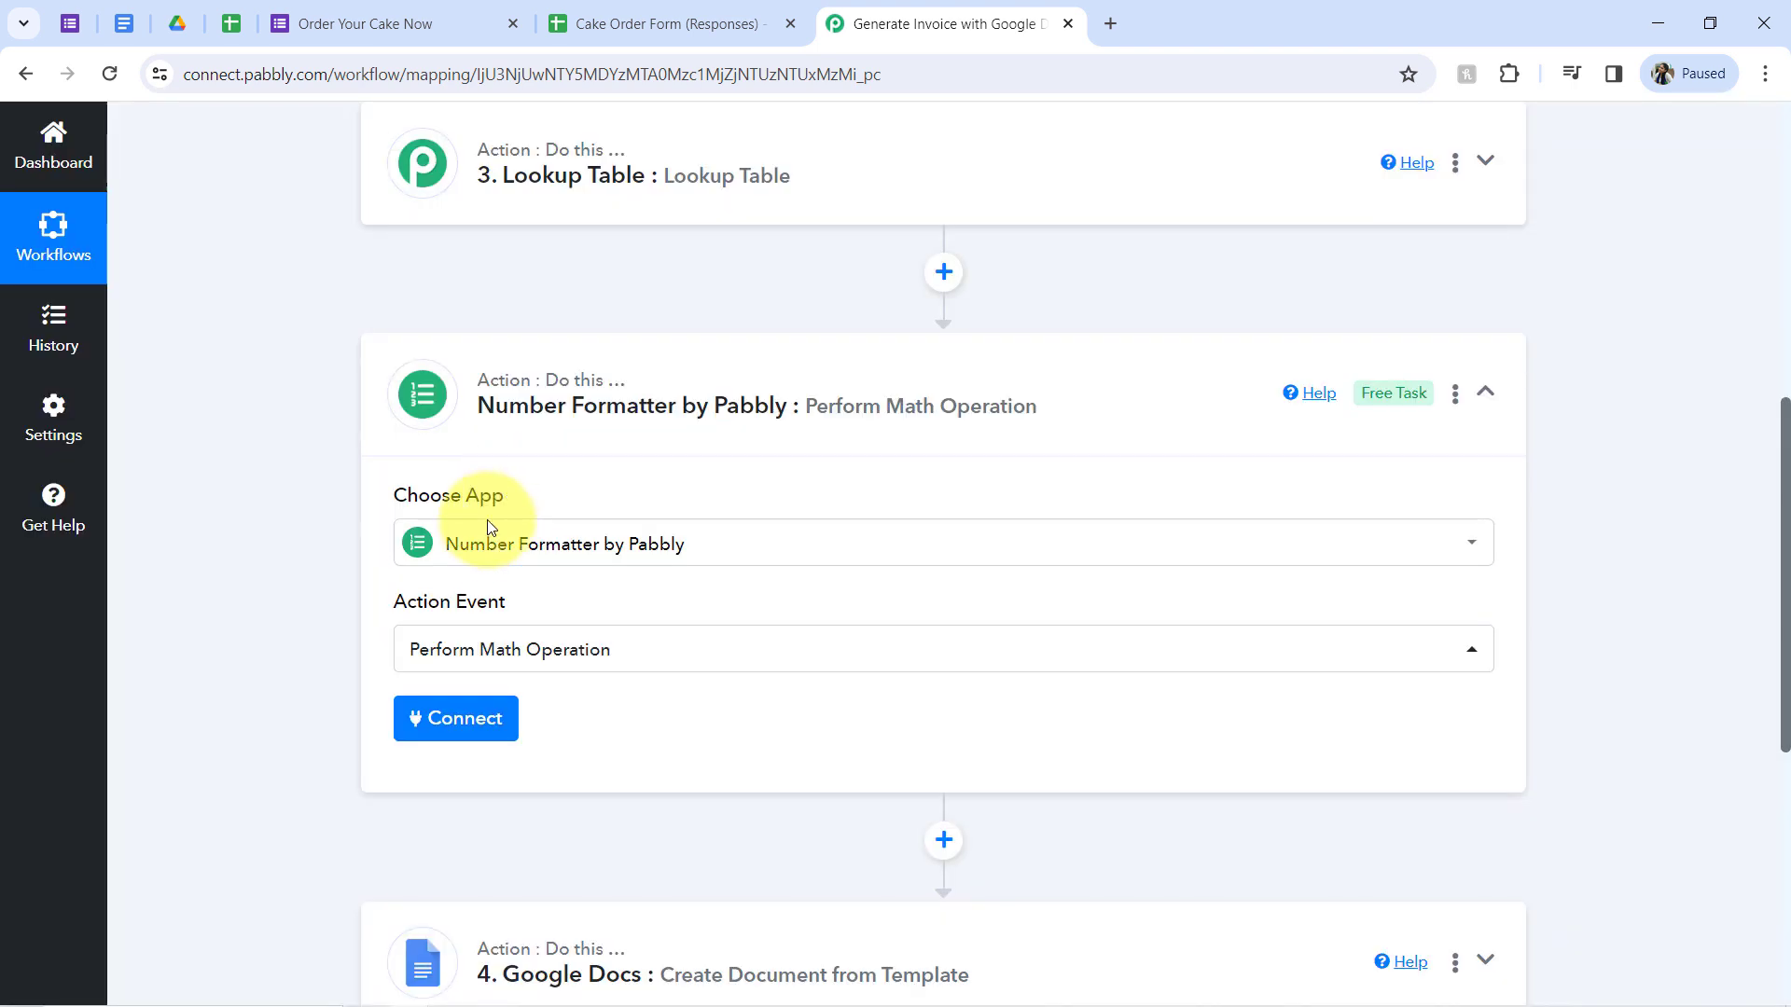
click(461, 716)
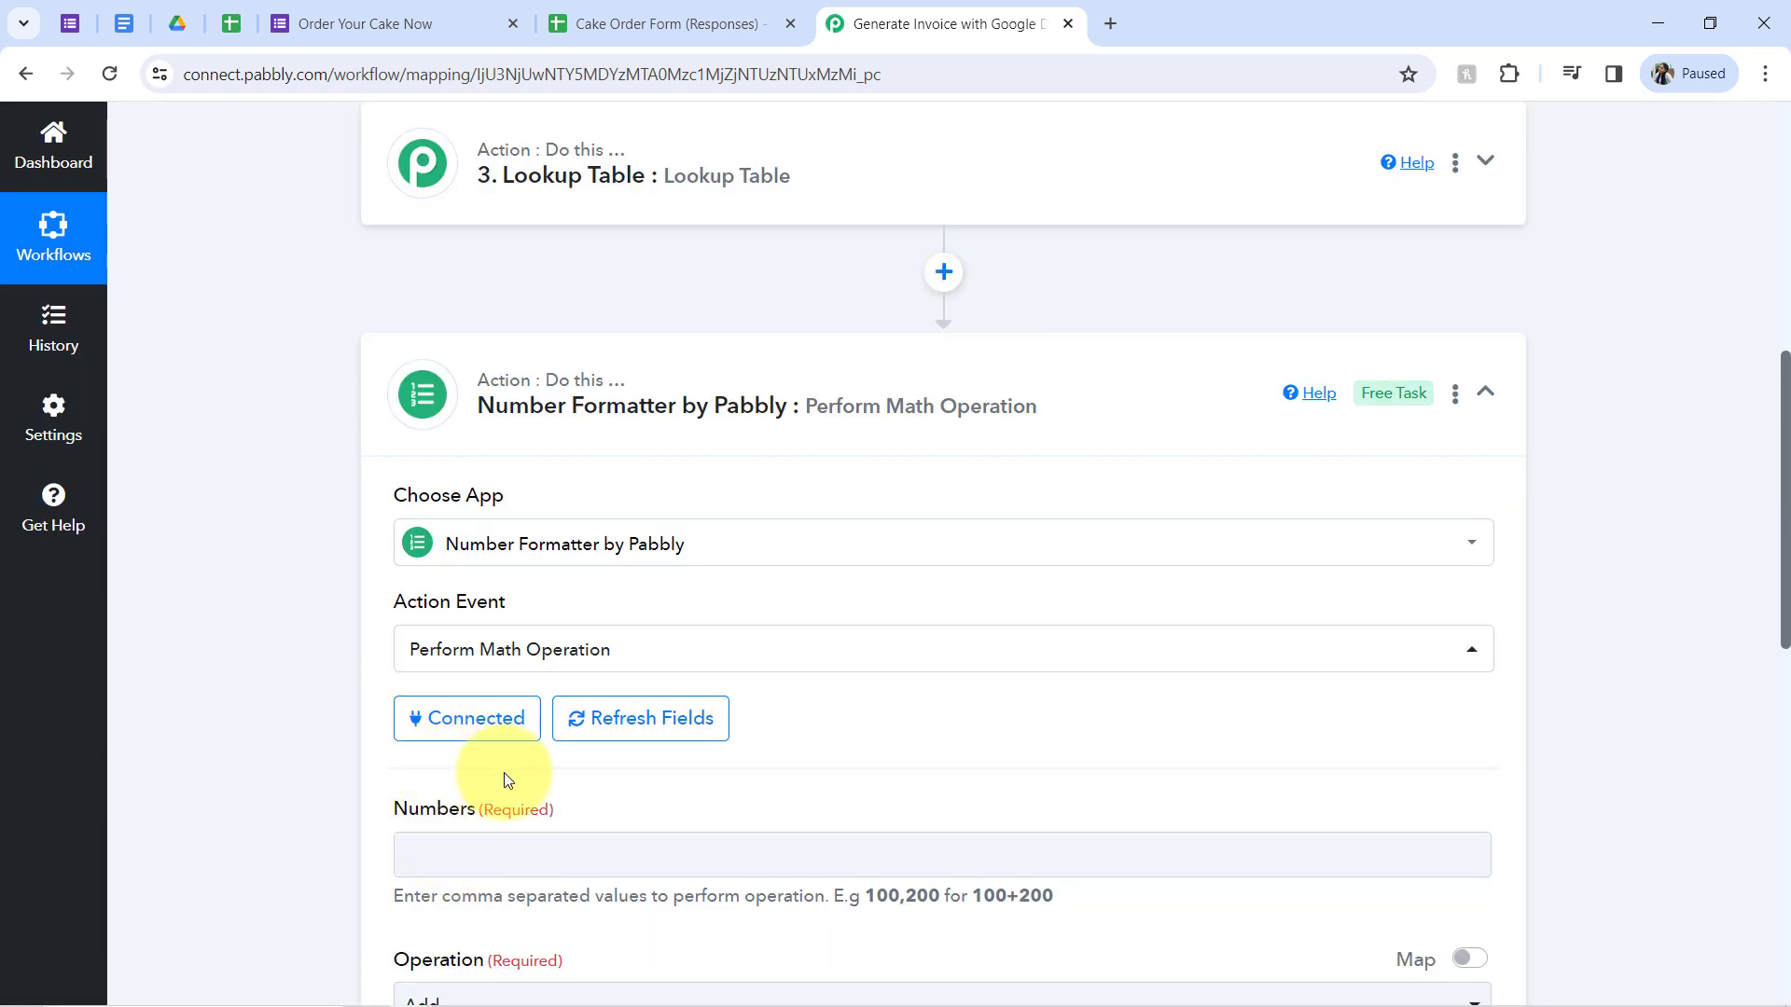
Step: Map the Lookup Table step's Result Value into the Numbers field of the math operation
drag(1786, 485, 1784, 581)
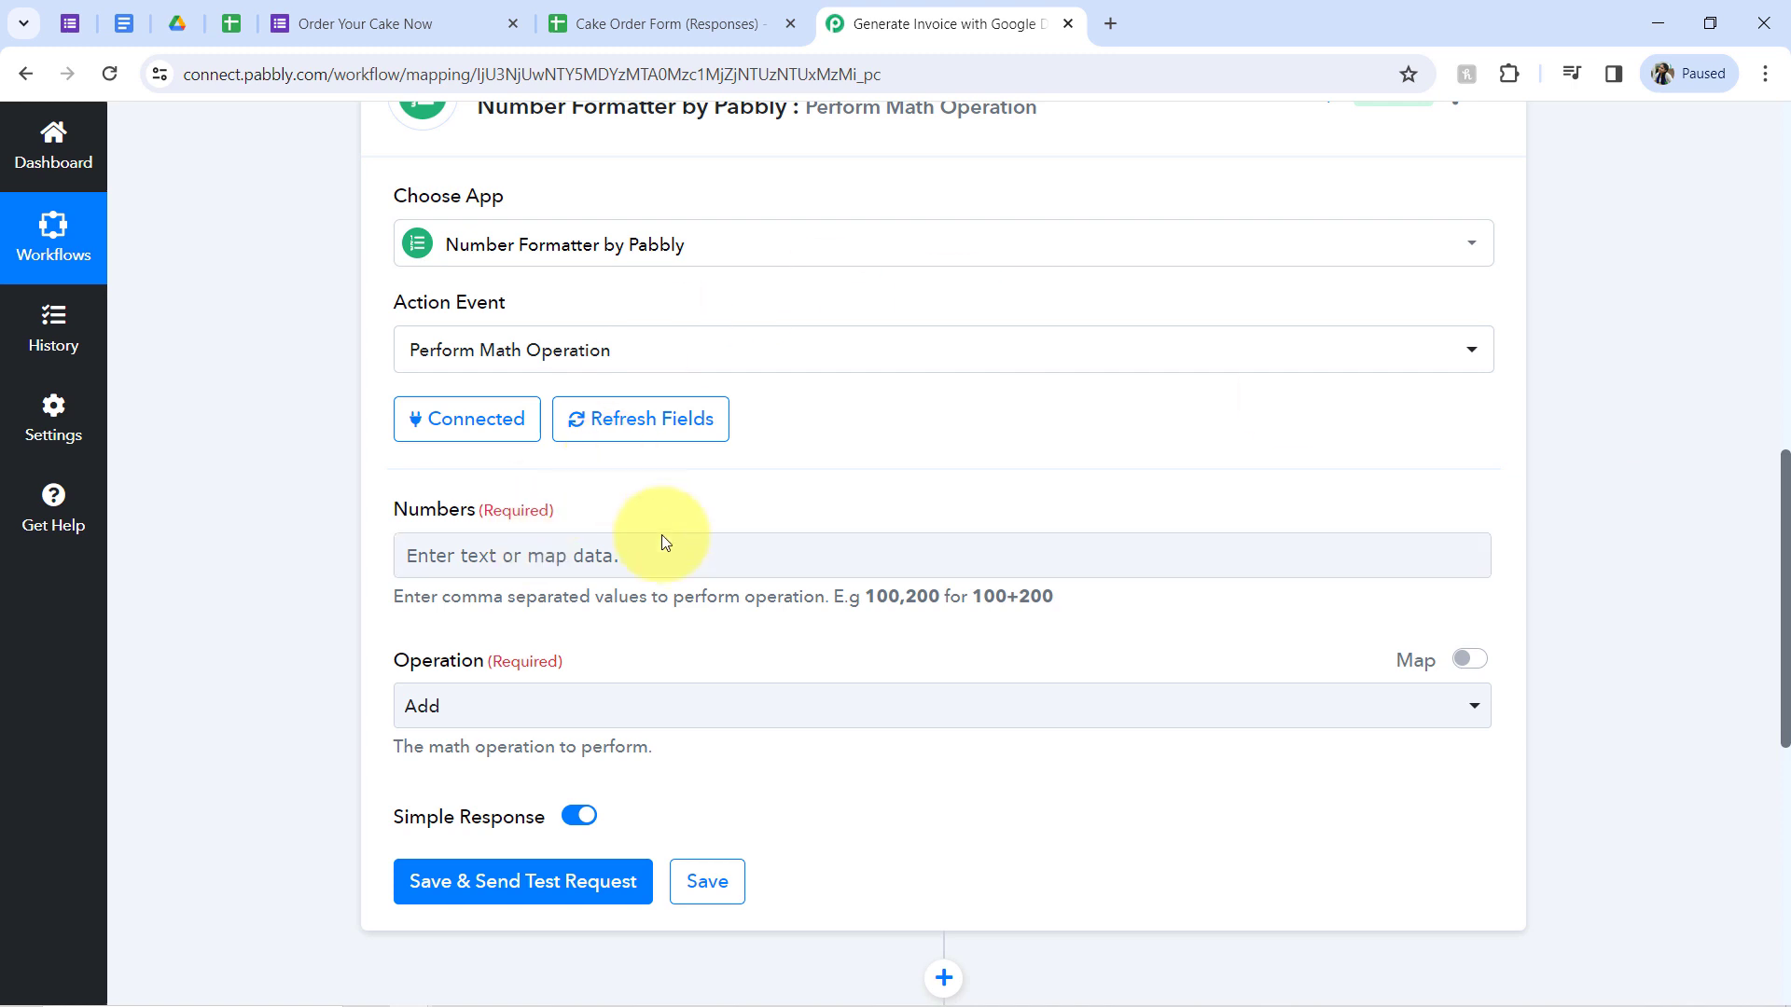
click(600, 548)
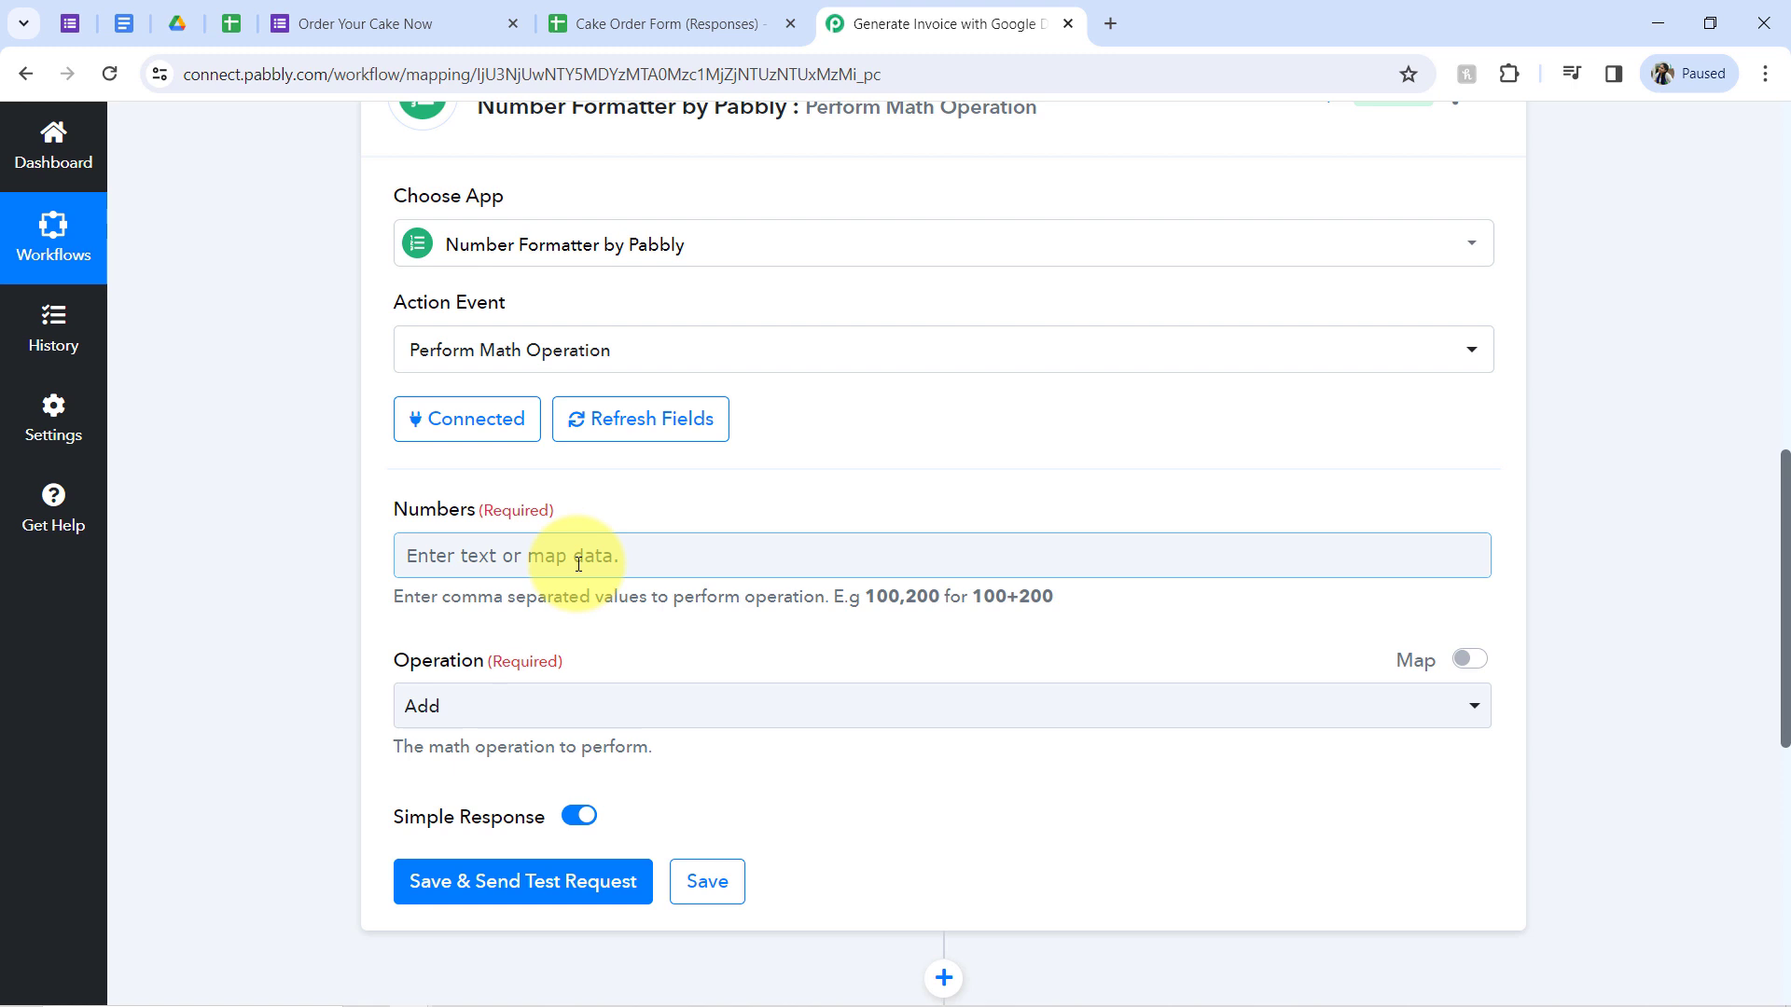
click(578, 564)
drag(1777, 504, 1786, 571)
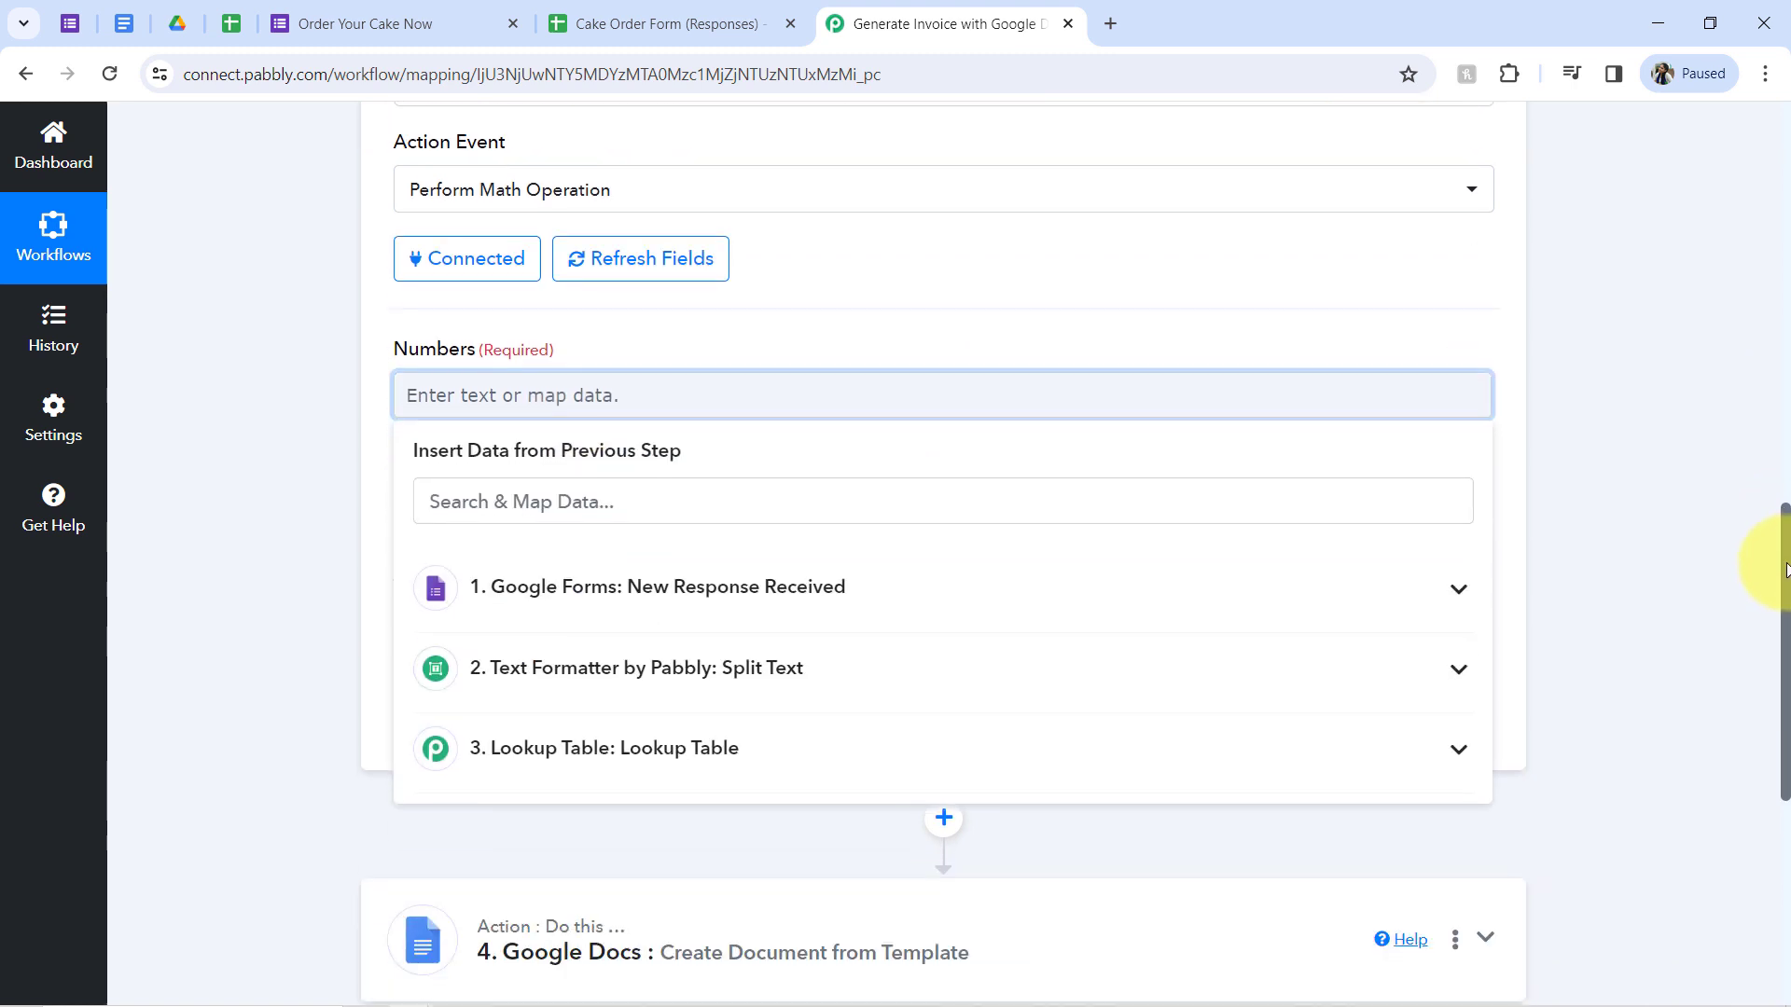
click(552, 747)
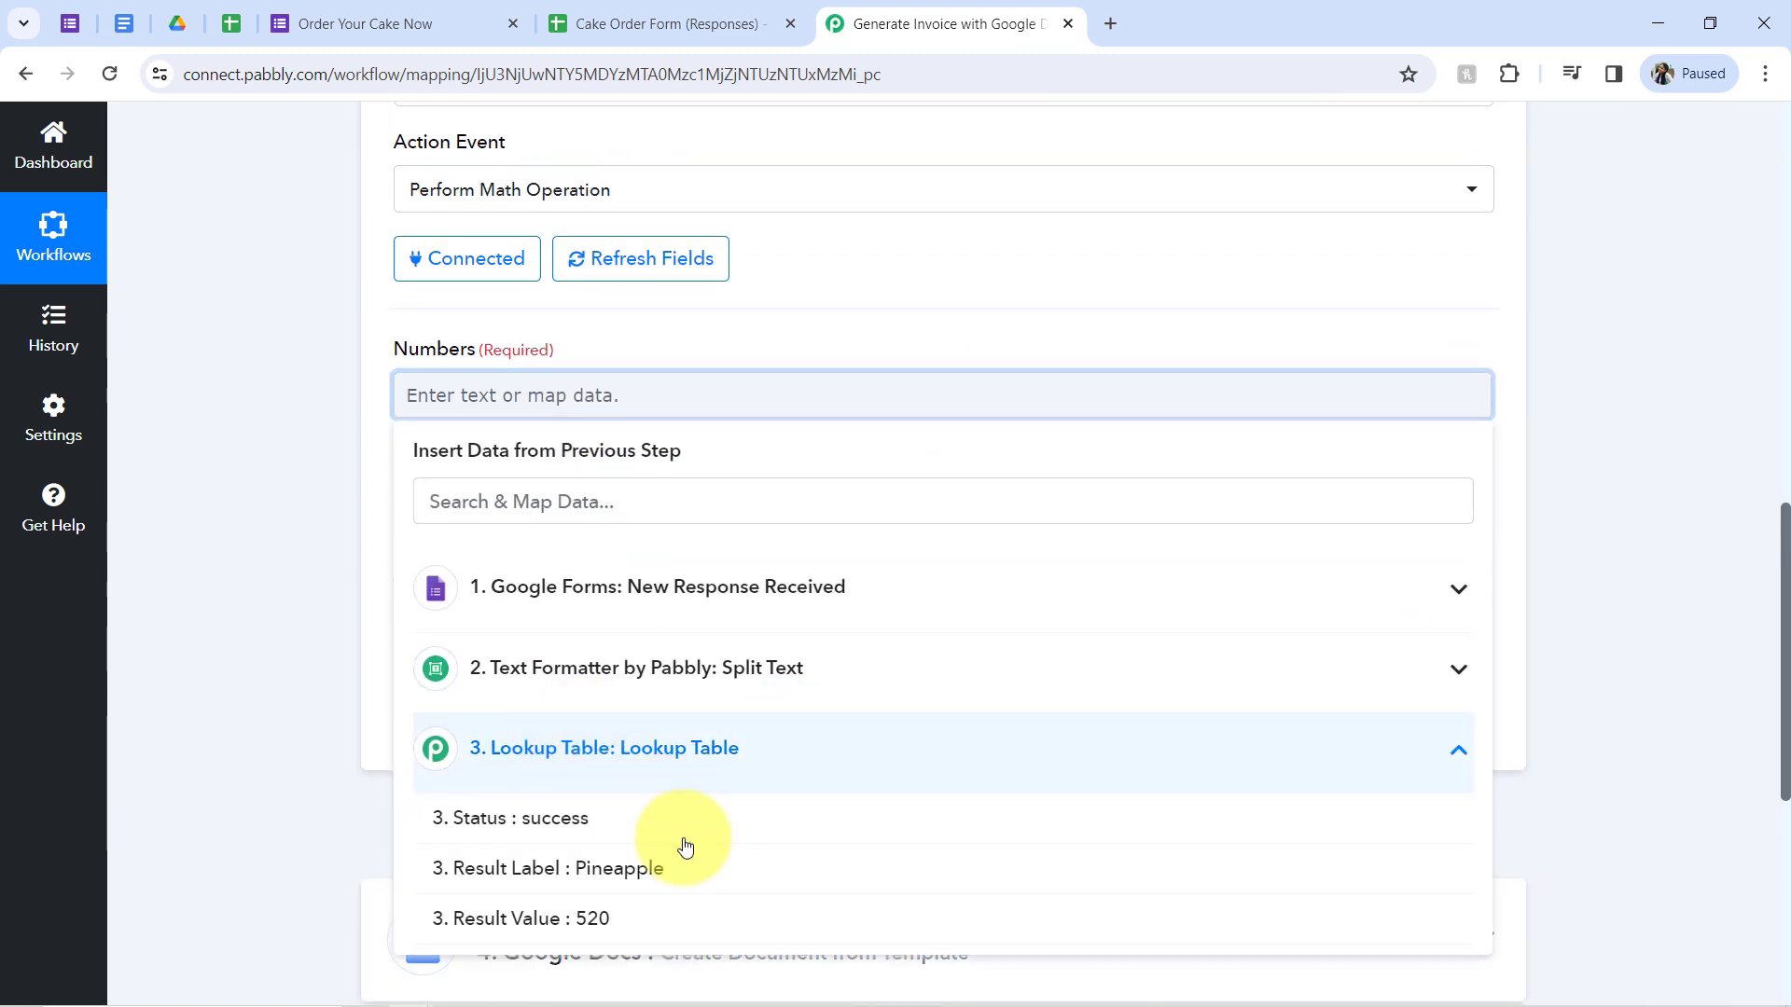
click(585, 923)
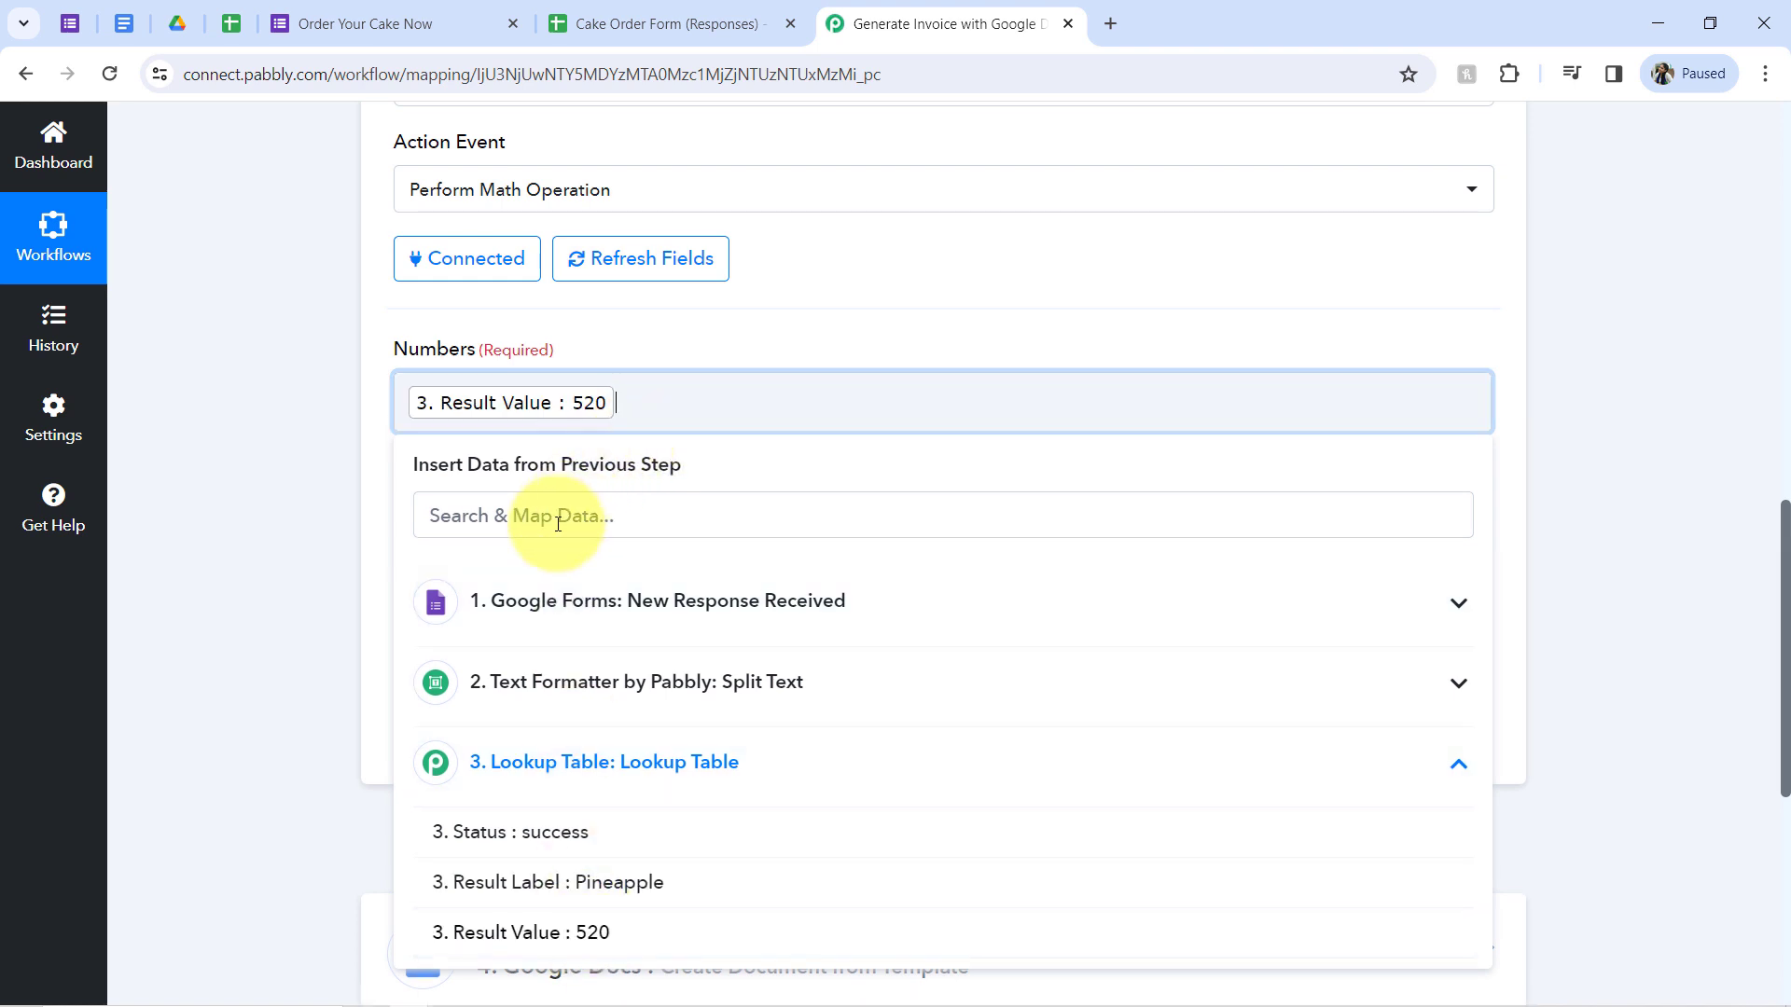
Step: Add the Google Forms Cake Weight answer to the Numbers field, separated from the Result Value by a comma
click(519, 601)
click(478, 508)
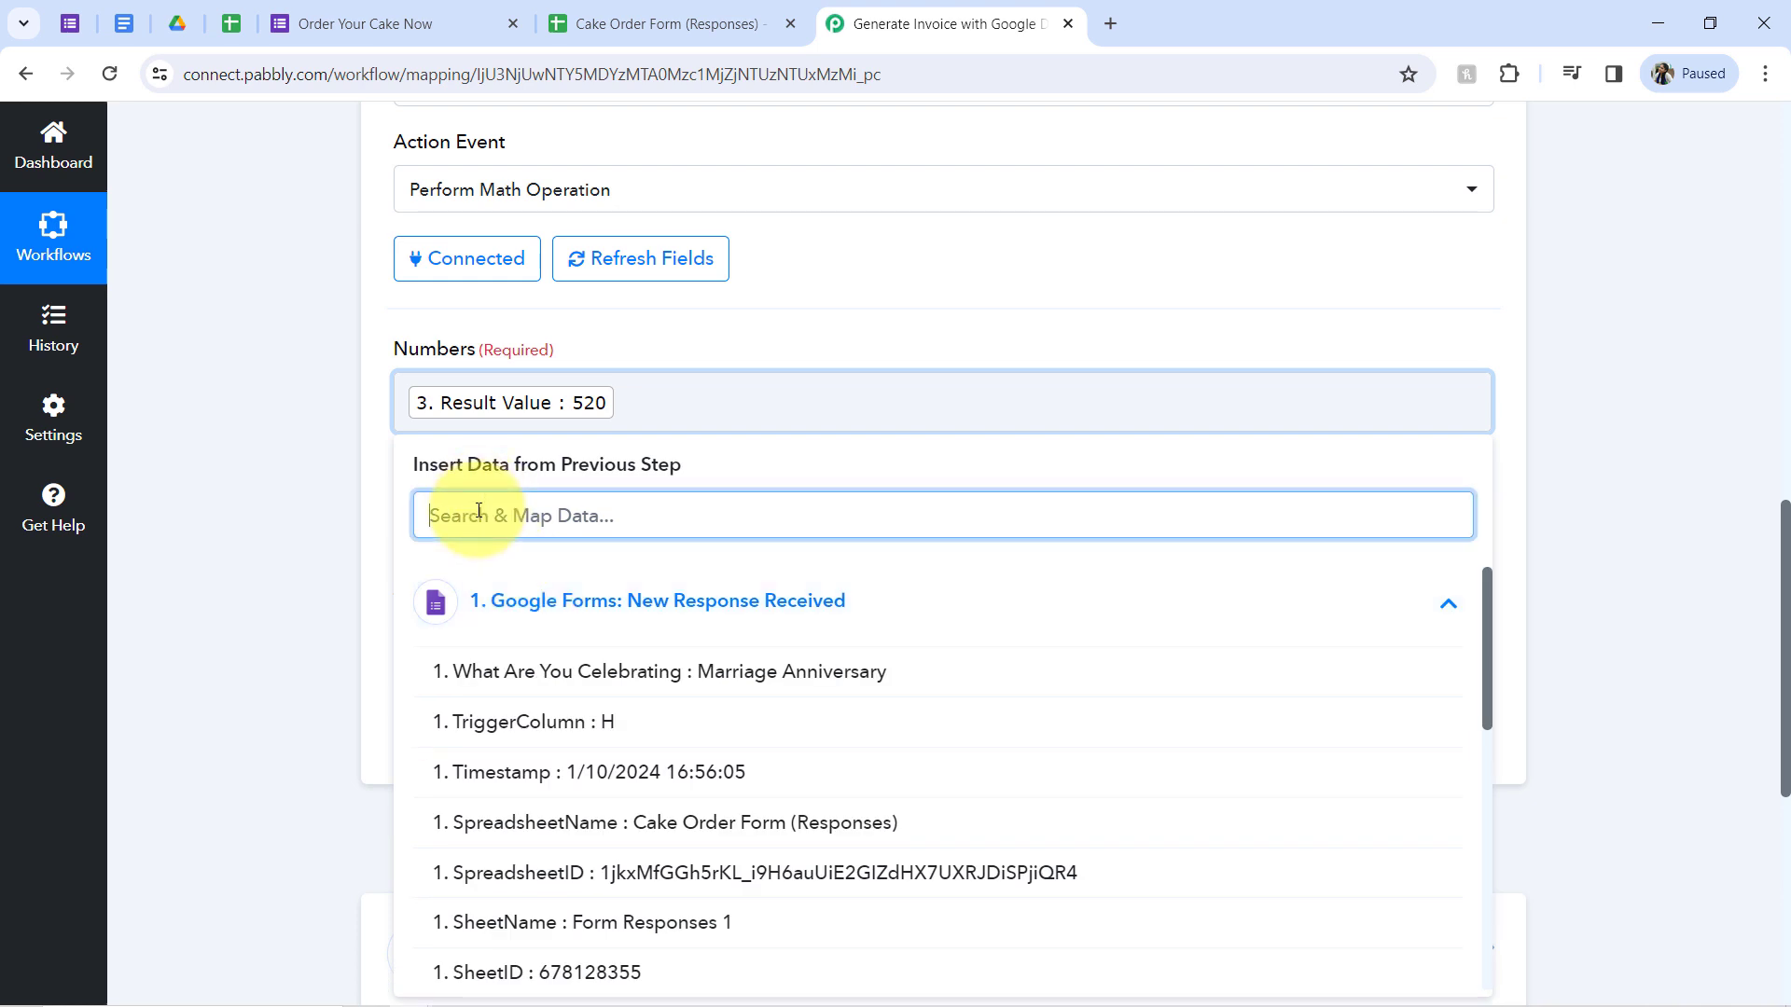
text(qu)
key(BackSpace)
key(BackSpace)
text(cake)
click(520, 772)
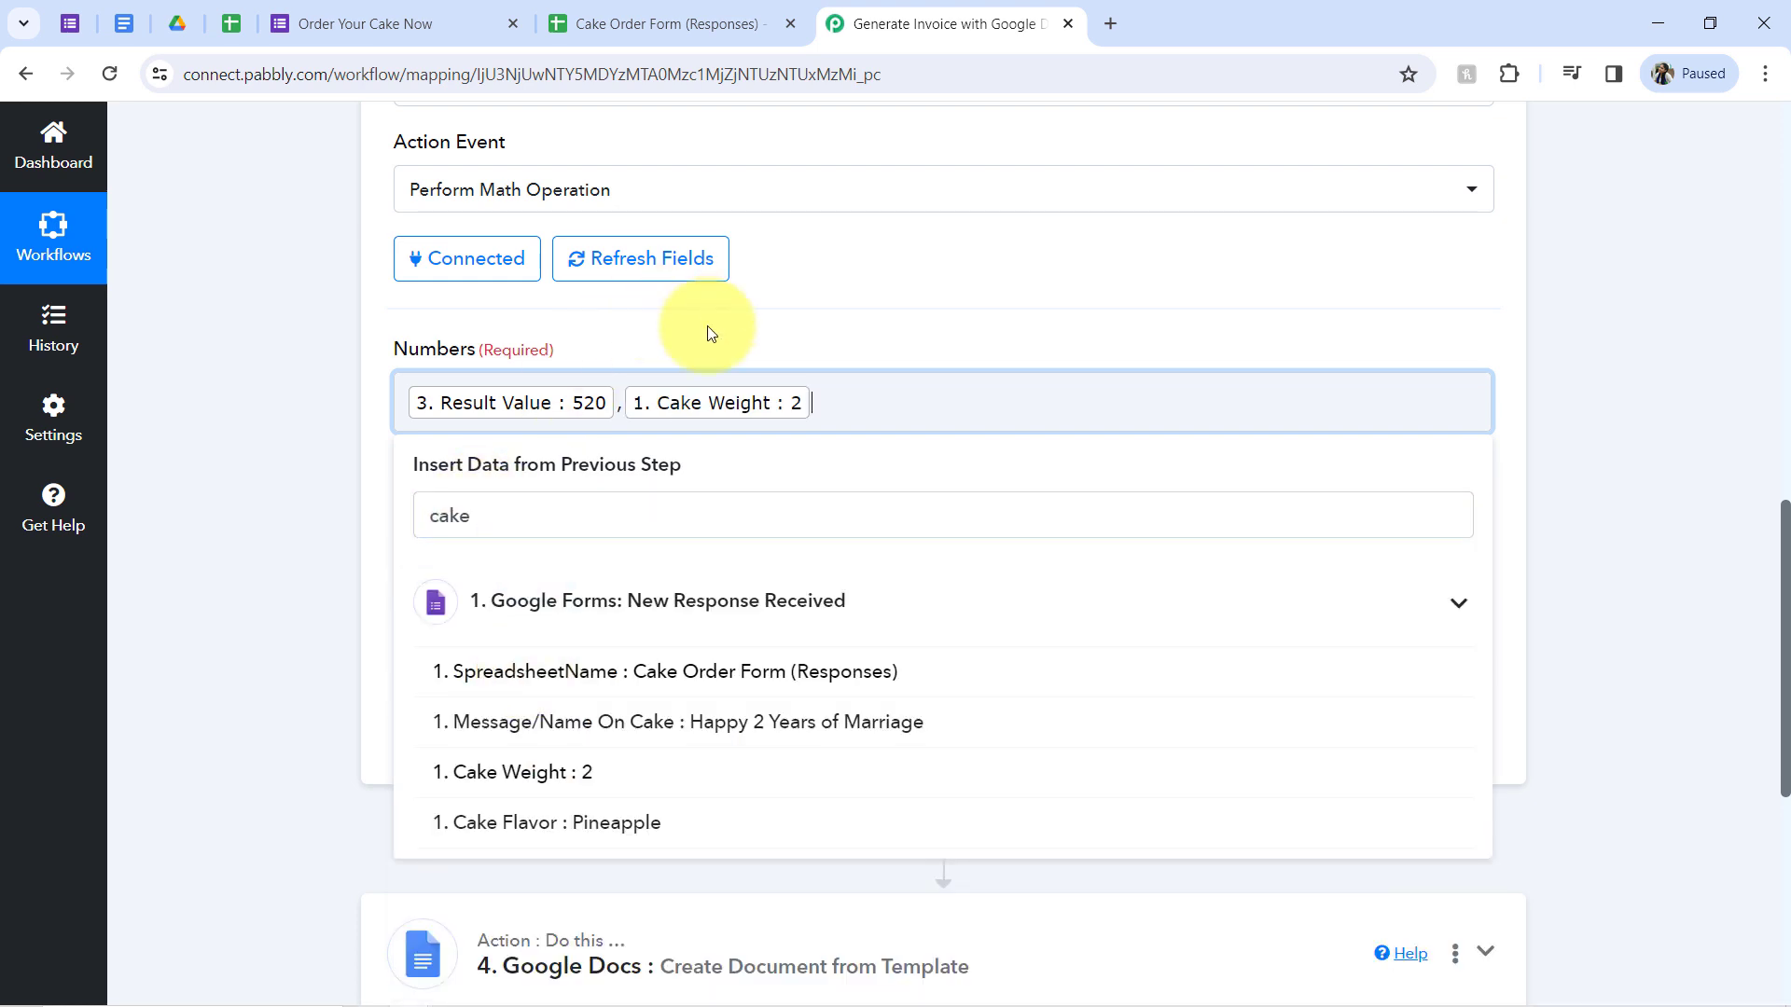
click(304, 565)
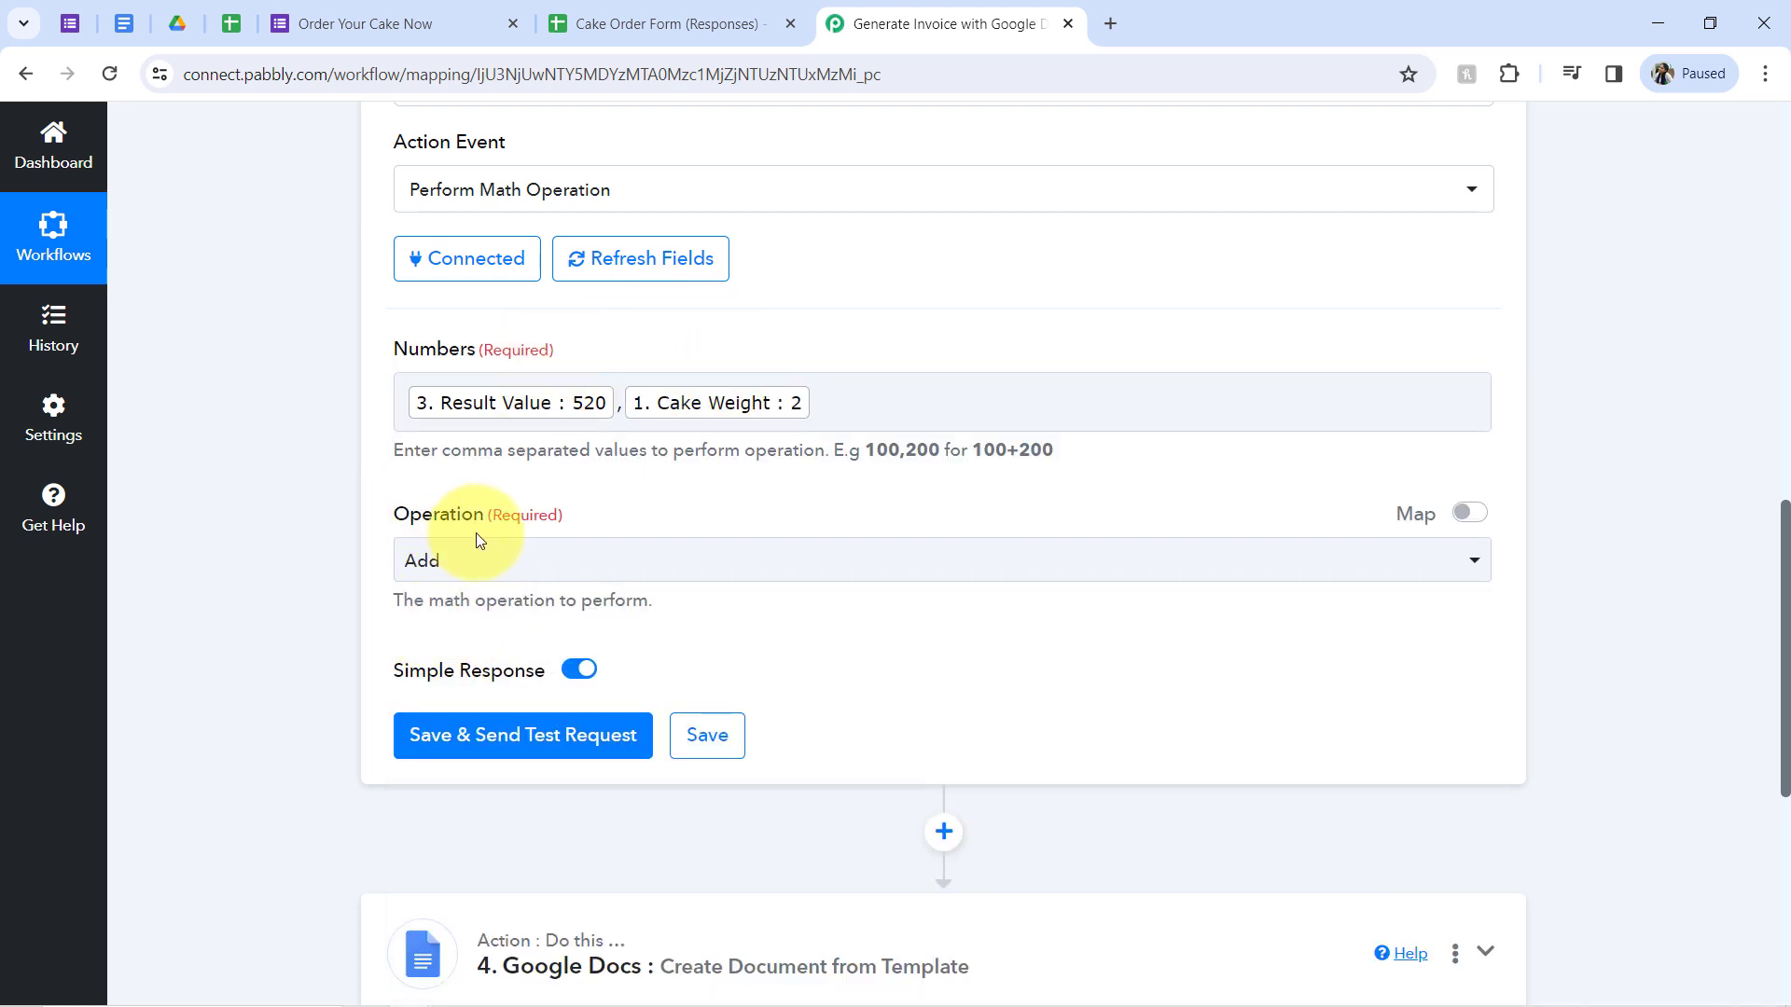
Step: Set the math operation to Multiply, send a test request for the Number Formatter step and check its result
click(446, 569)
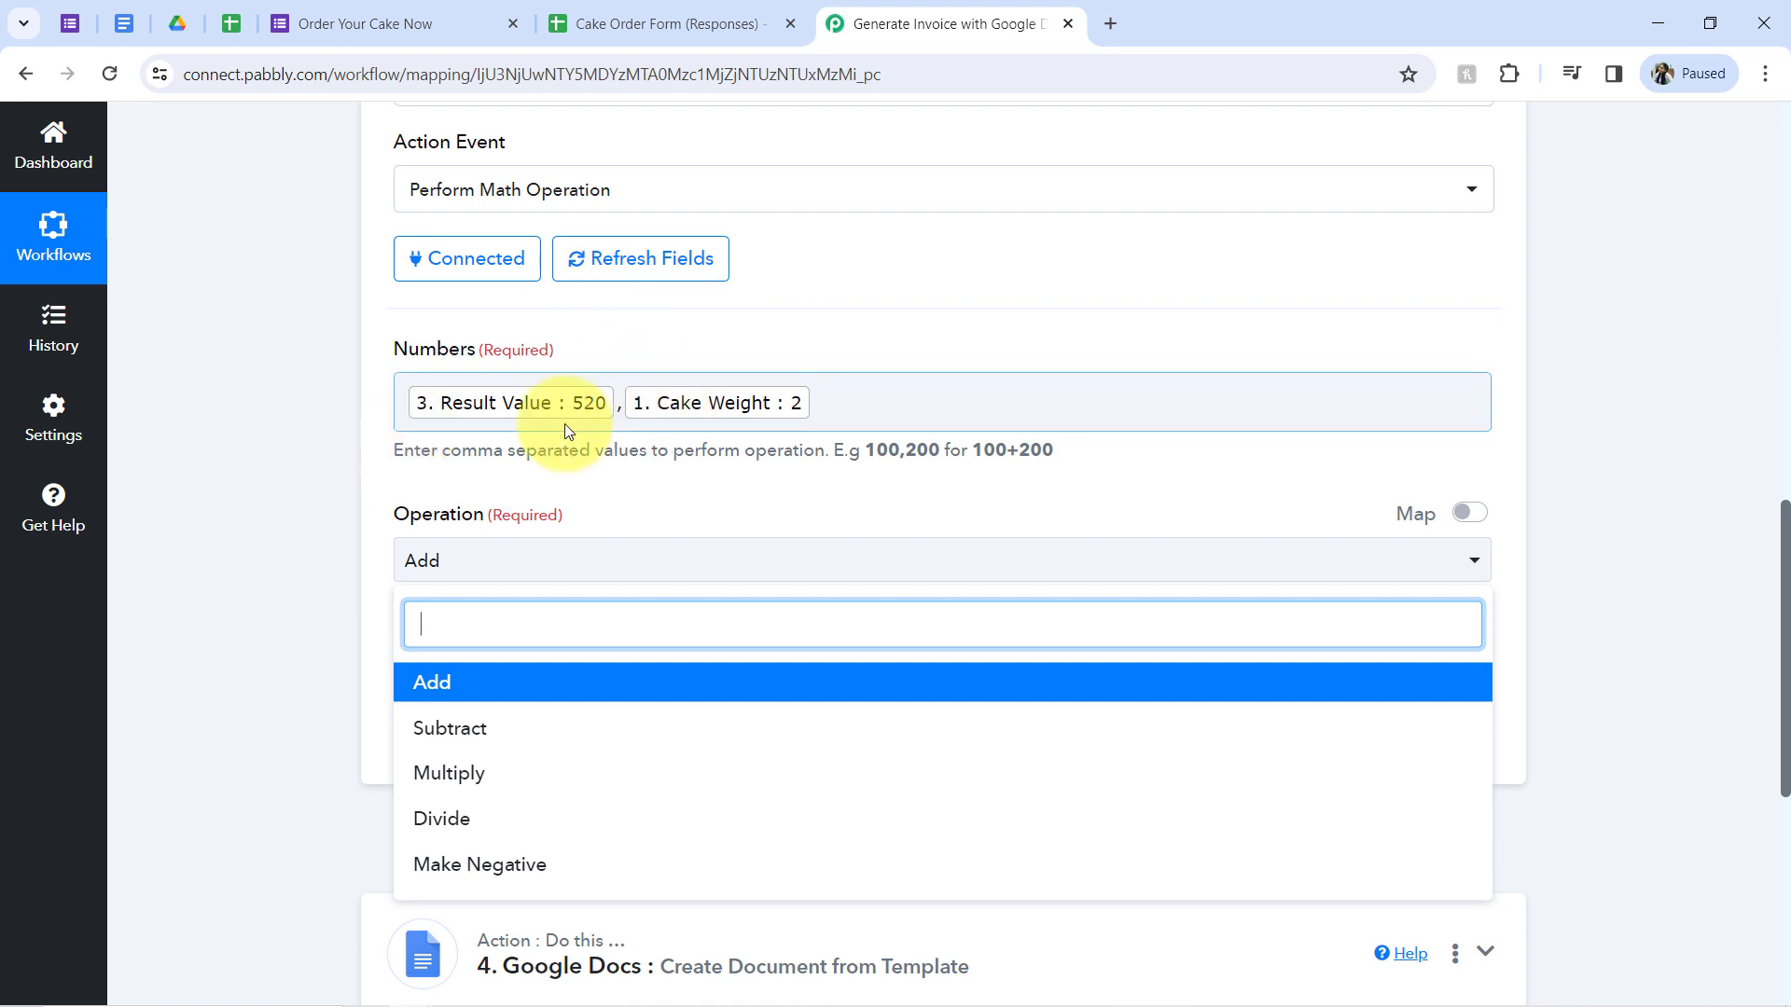
click(445, 780)
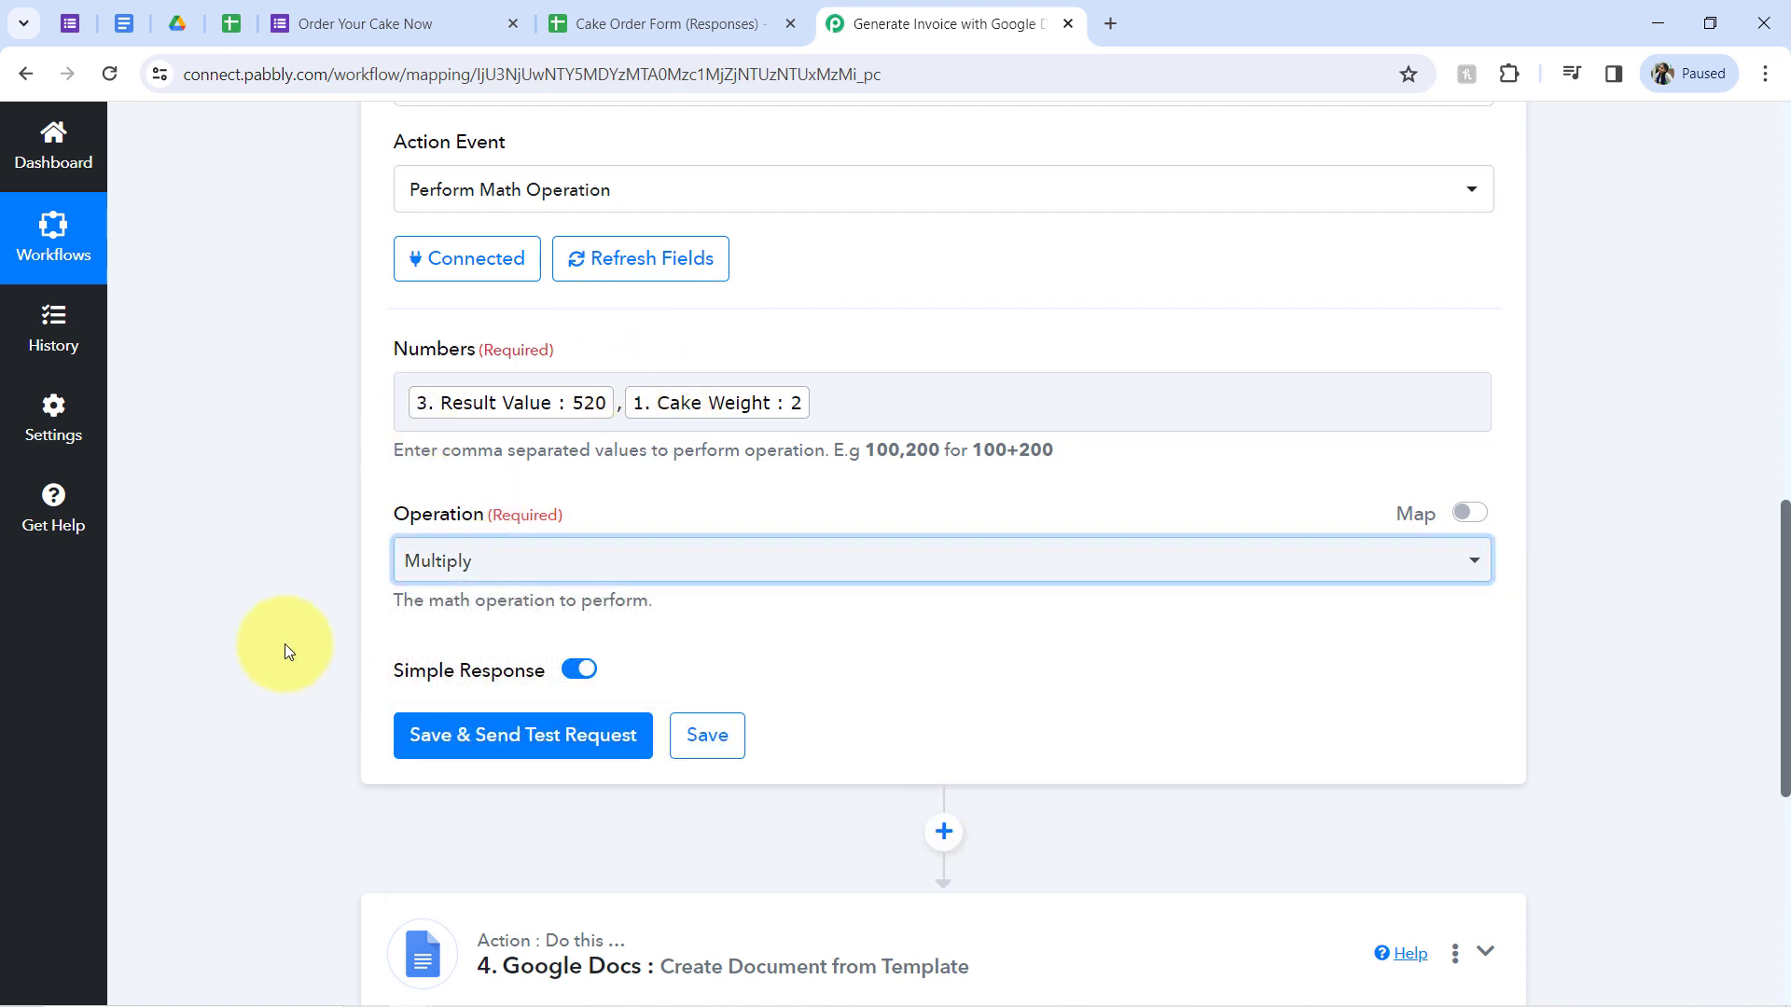
click(430, 727)
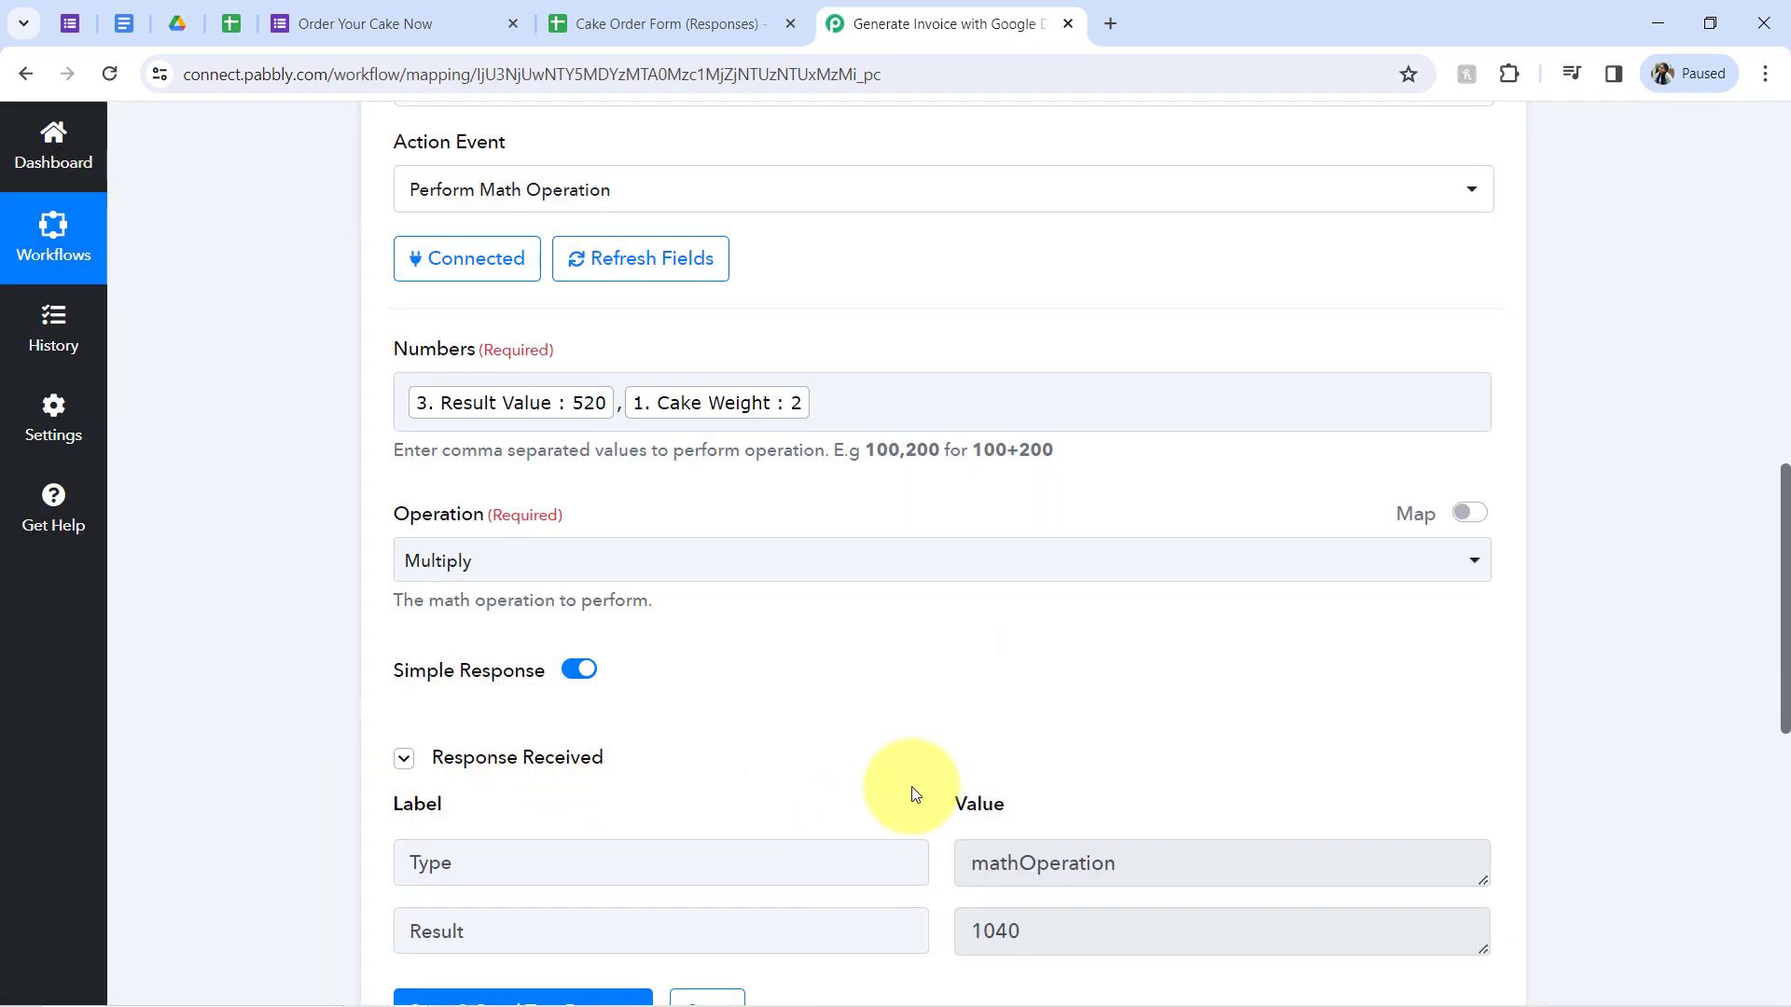
drag(1019, 934, 991, 937)
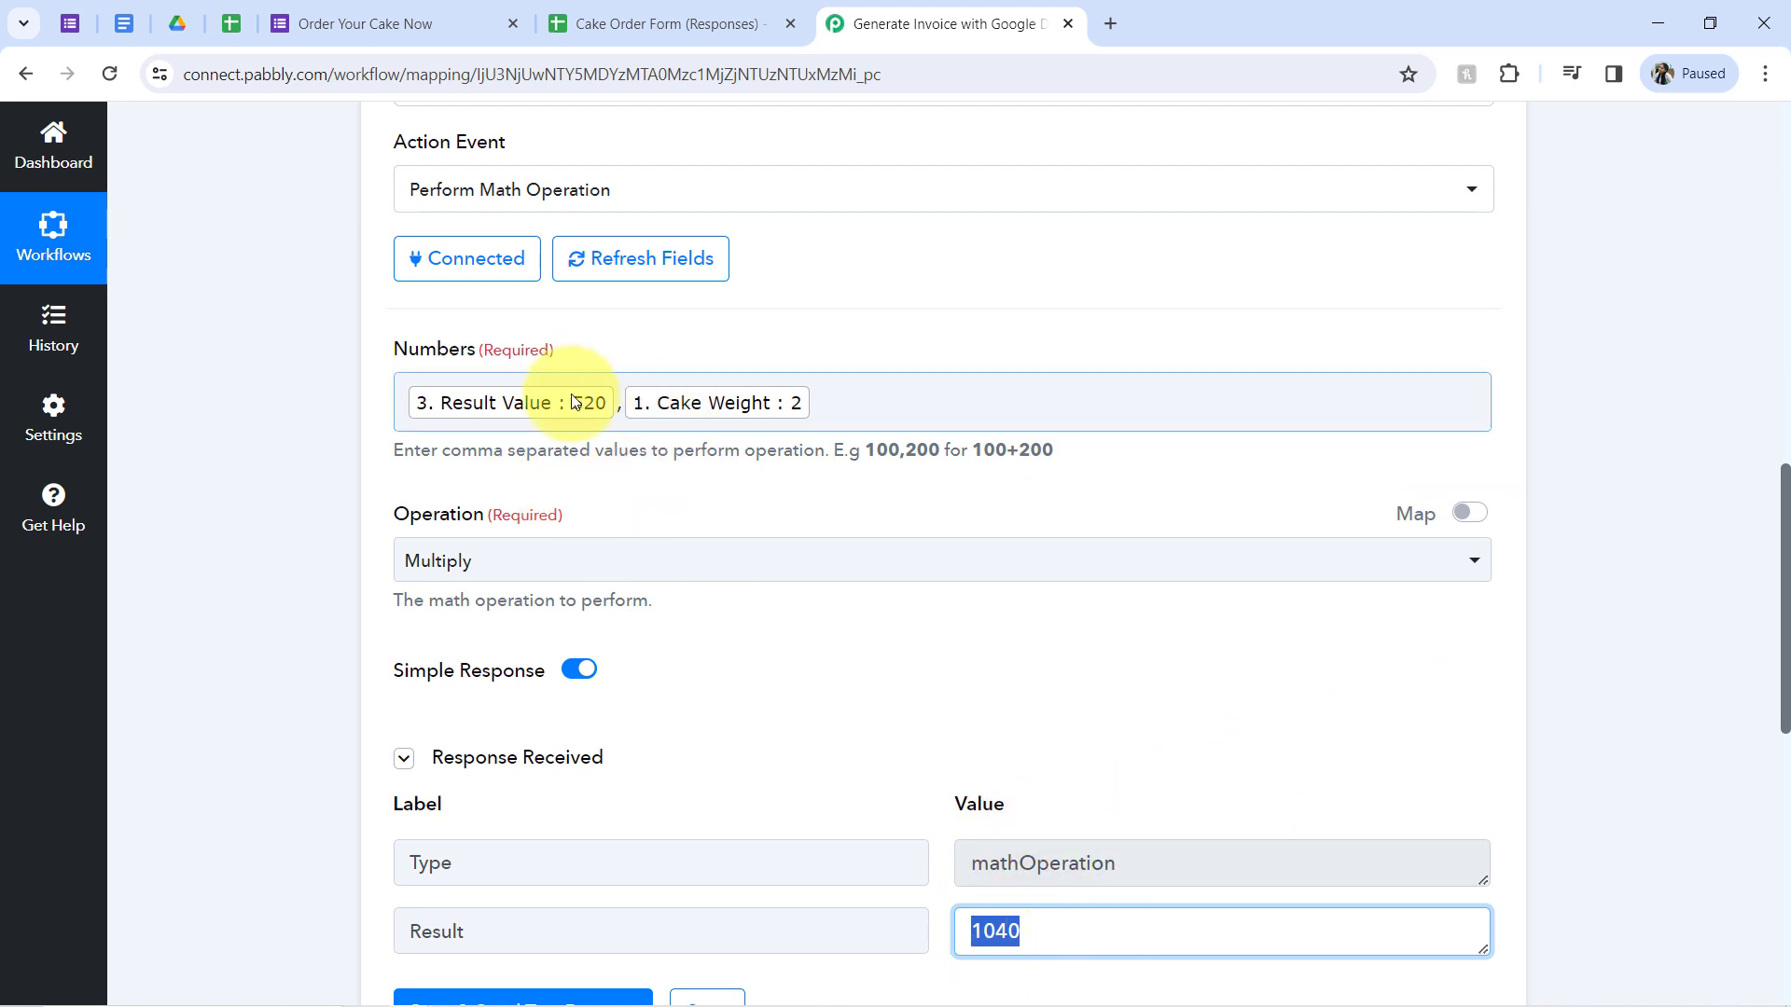
Step: Map the Amount field of the Google Docs Create Document from Template step to the Number Formatter result
drag(1784, 504, 1786, 746)
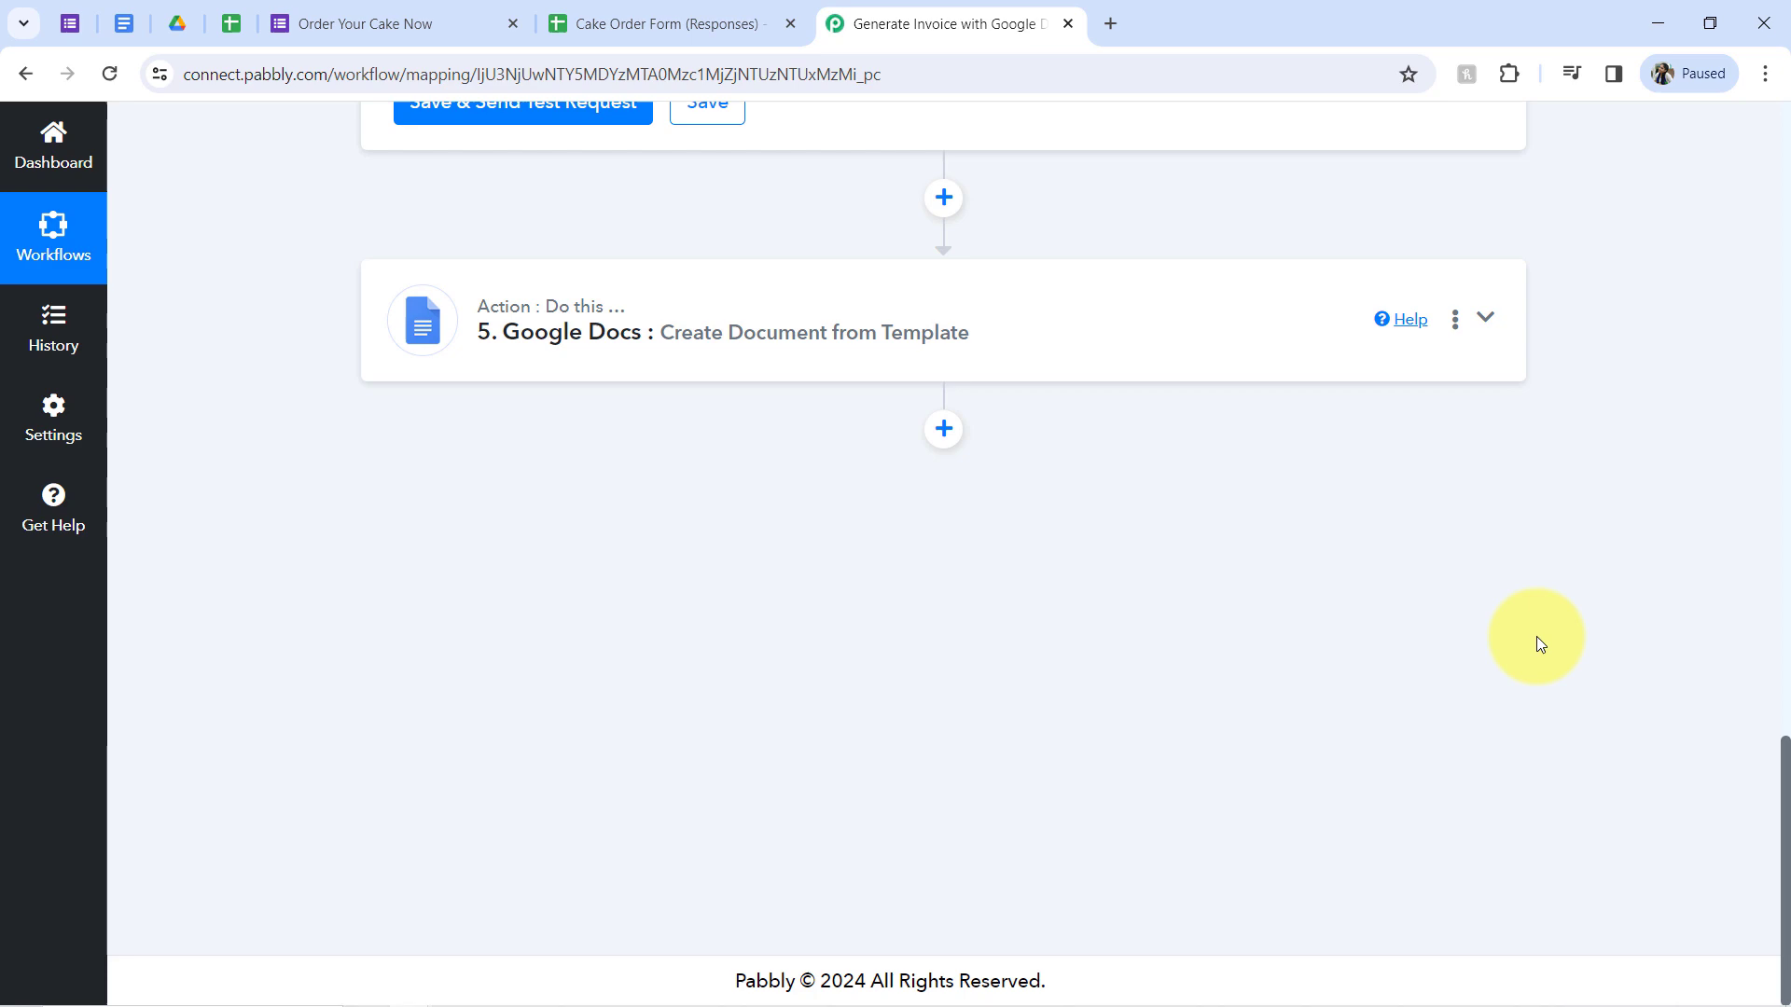
click(682, 328)
scroll(1783, 354, up, 1)
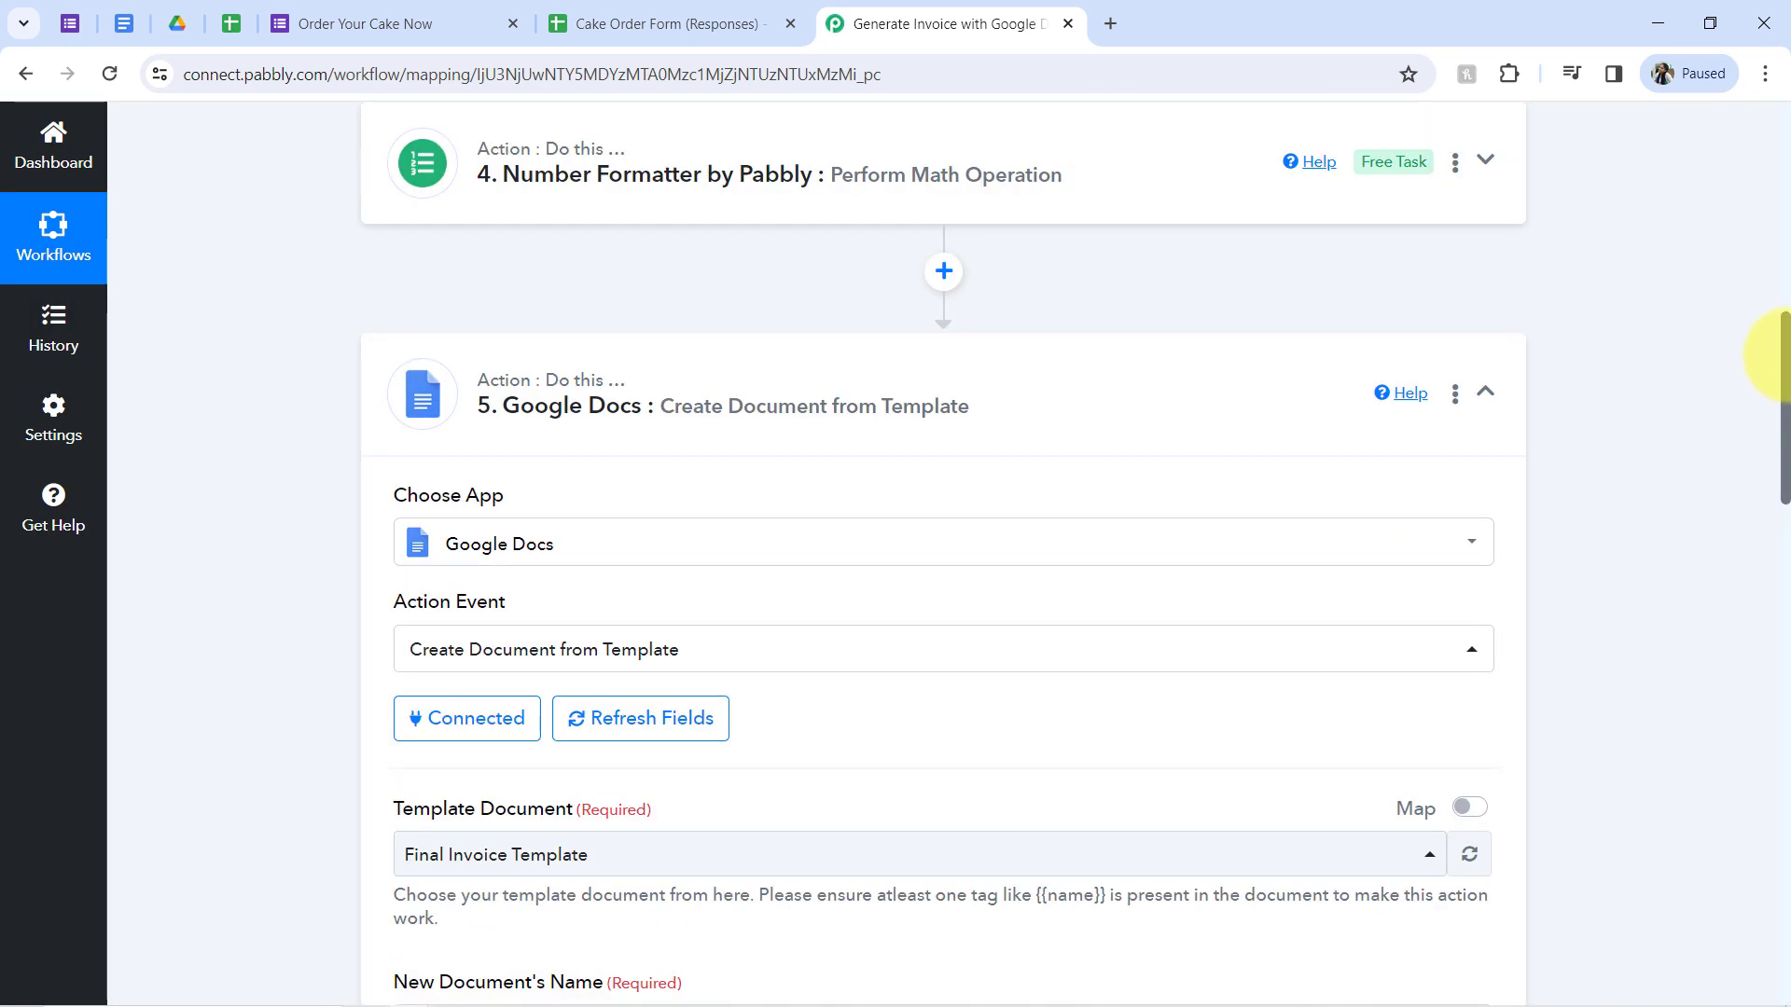
drag(1783, 355, 1783, 820)
click(598, 323)
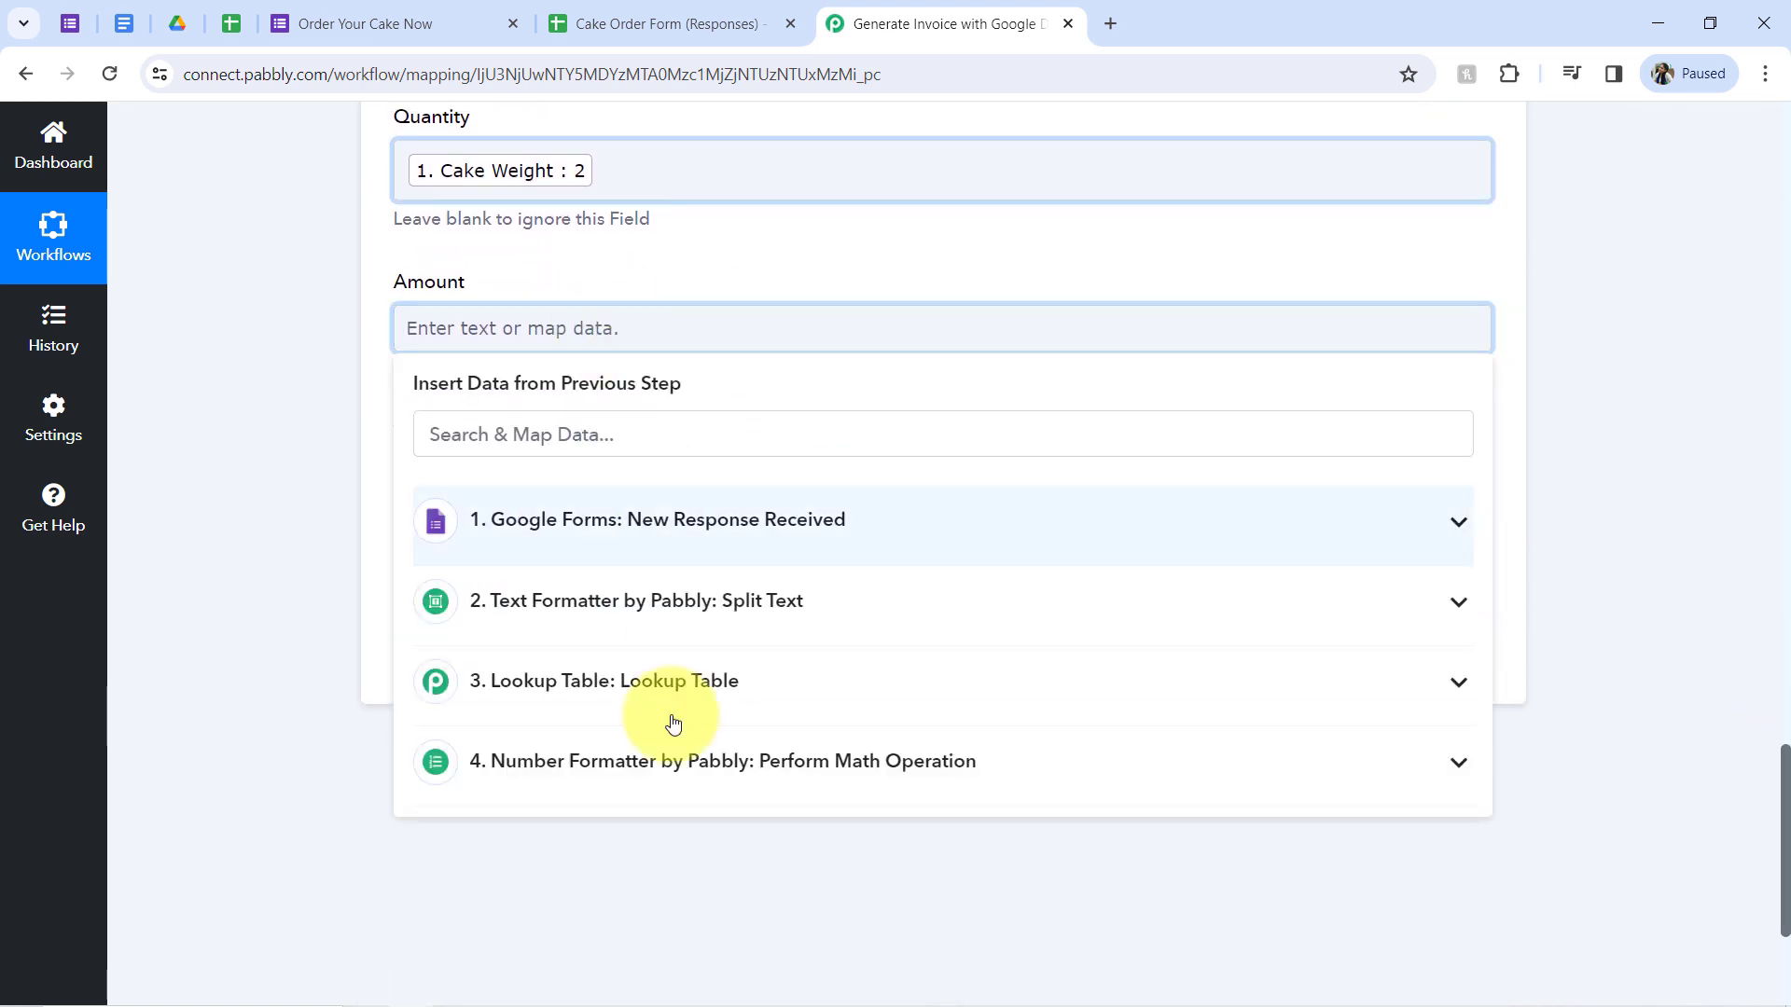
click(657, 765)
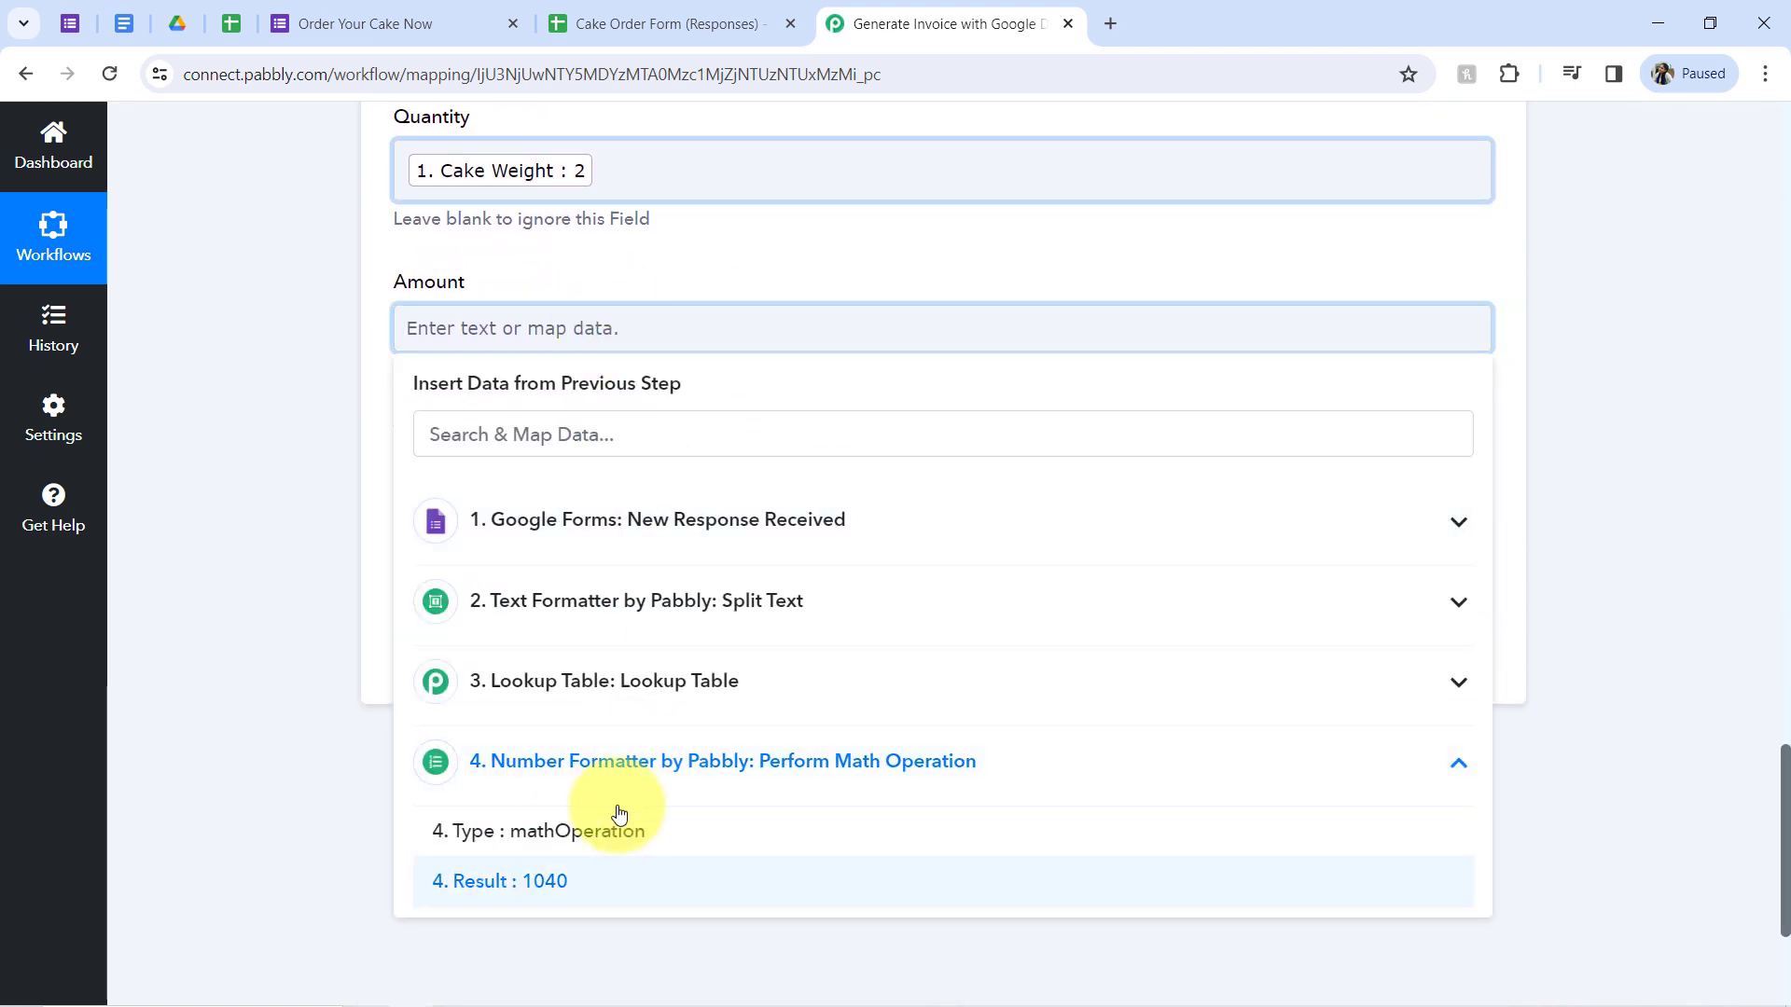
click(579, 884)
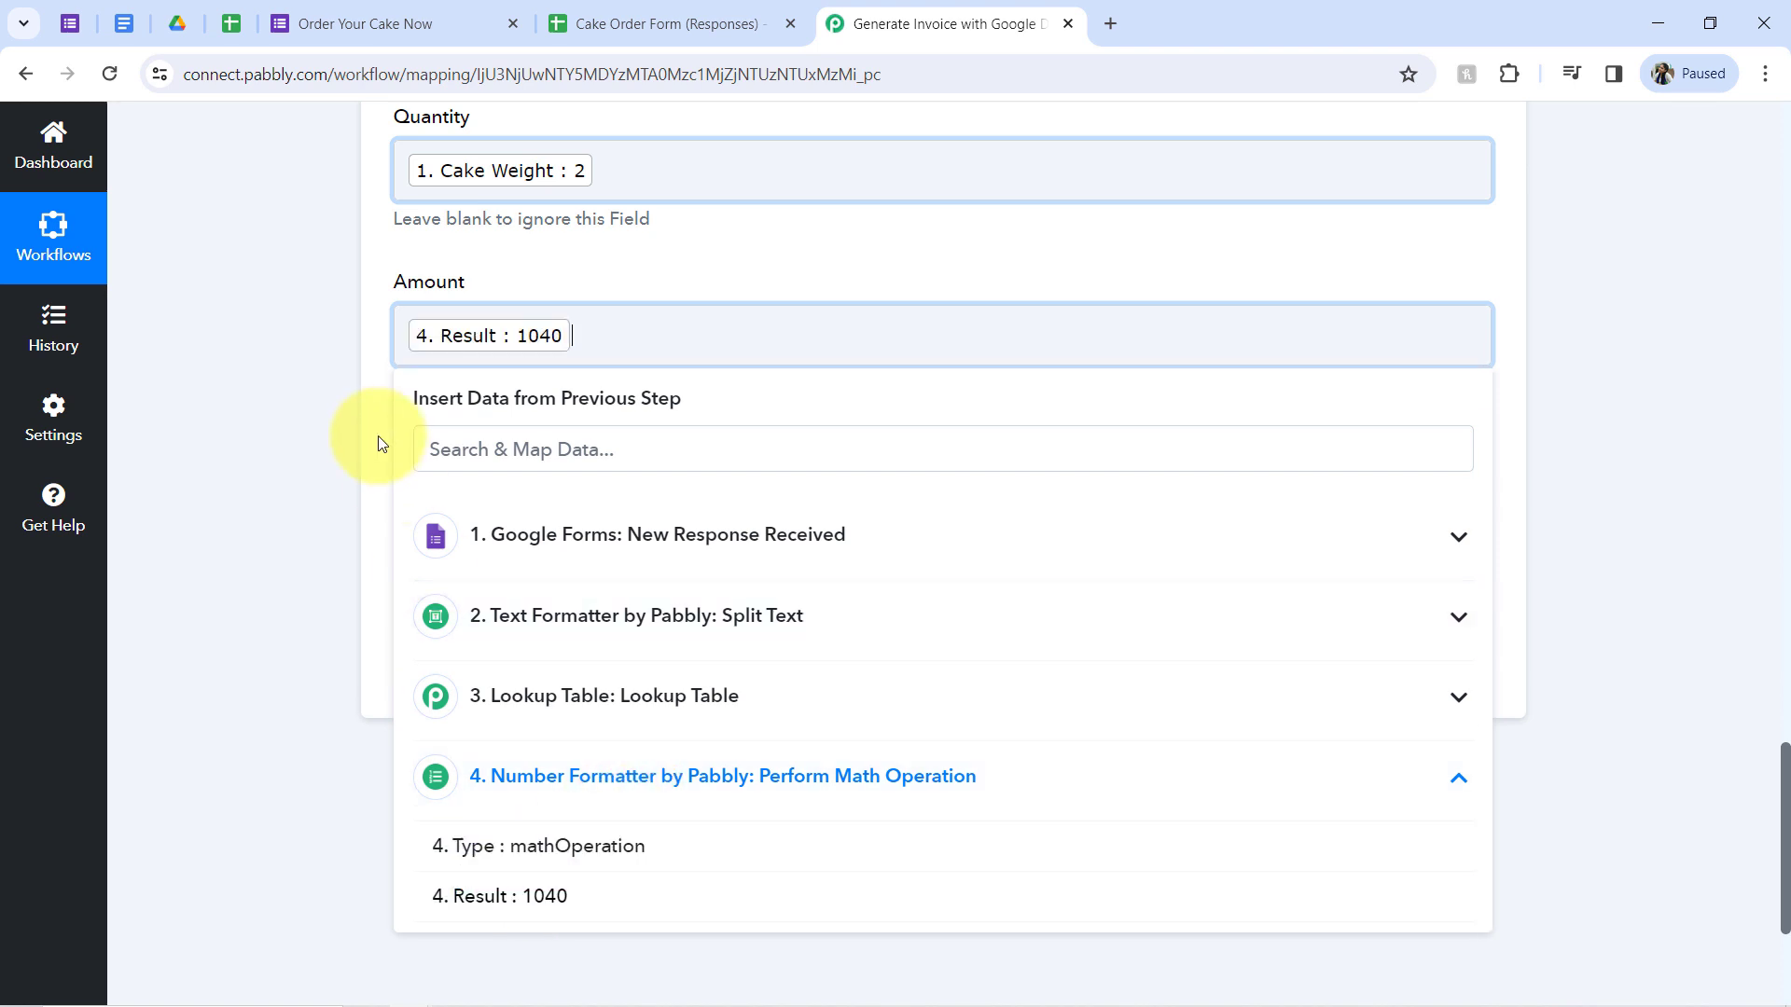
Step: Map the Total Amount field of the Google Docs step to the Number Formatter result
click(492, 485)
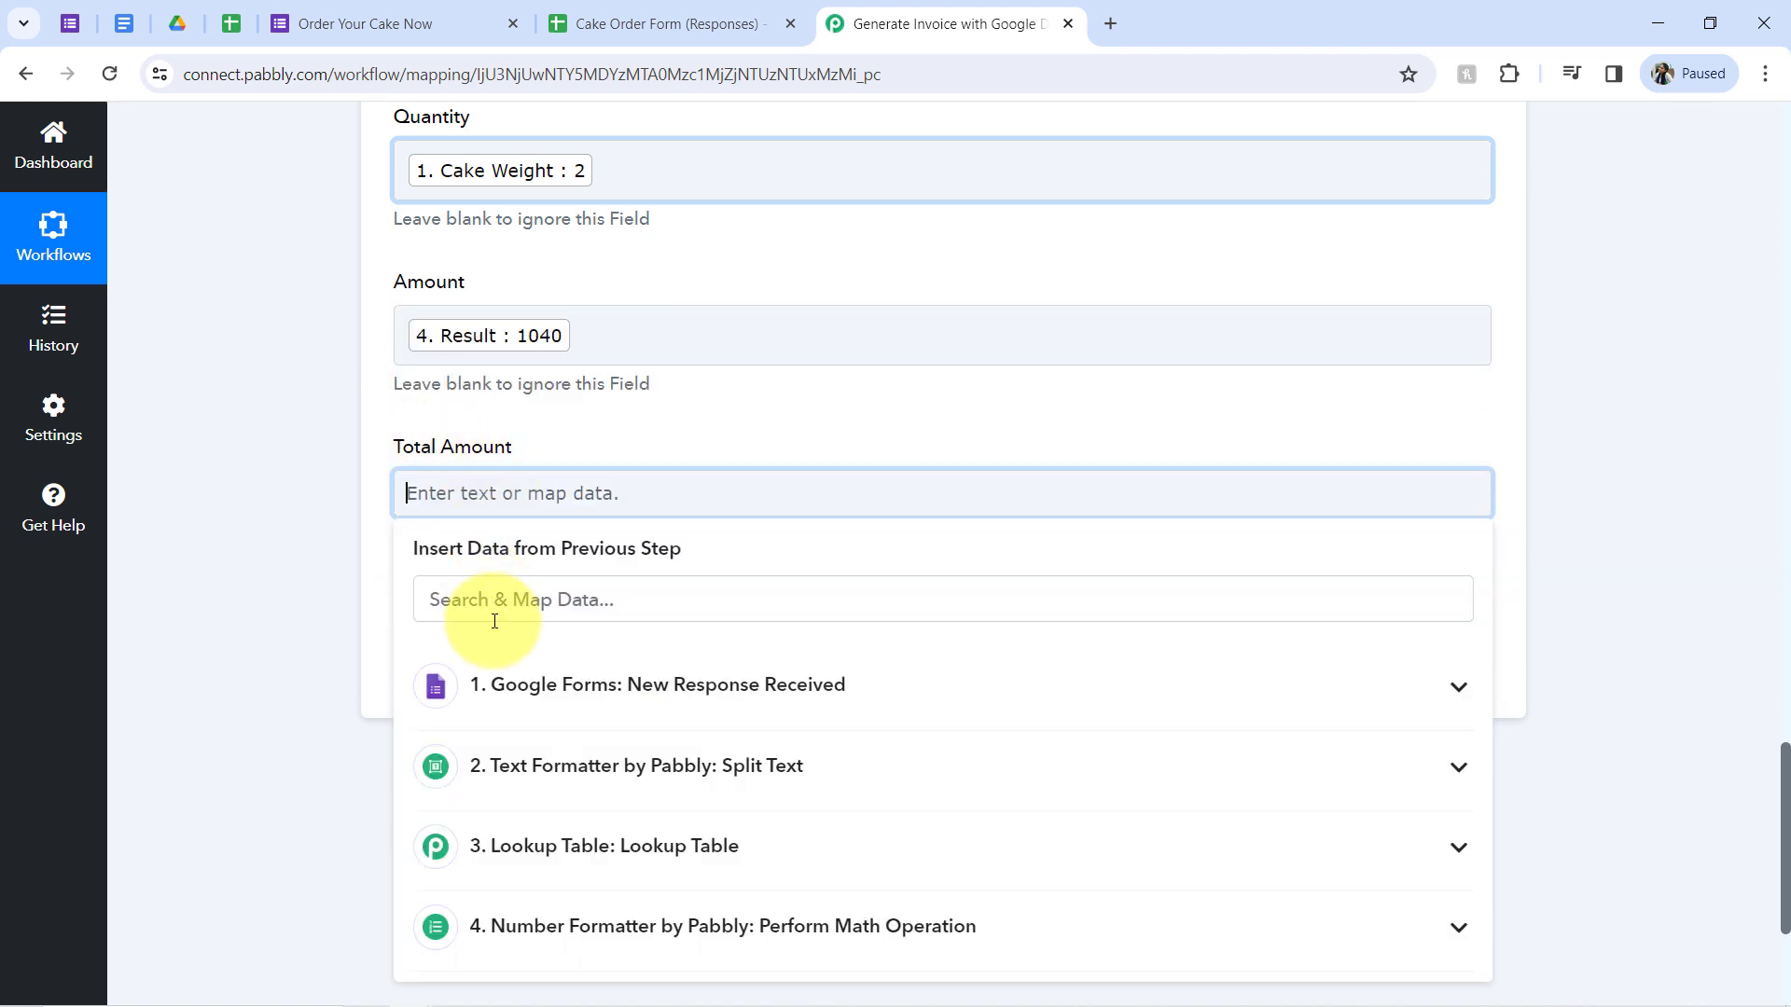
drag(1783, 766, 1781, 839)
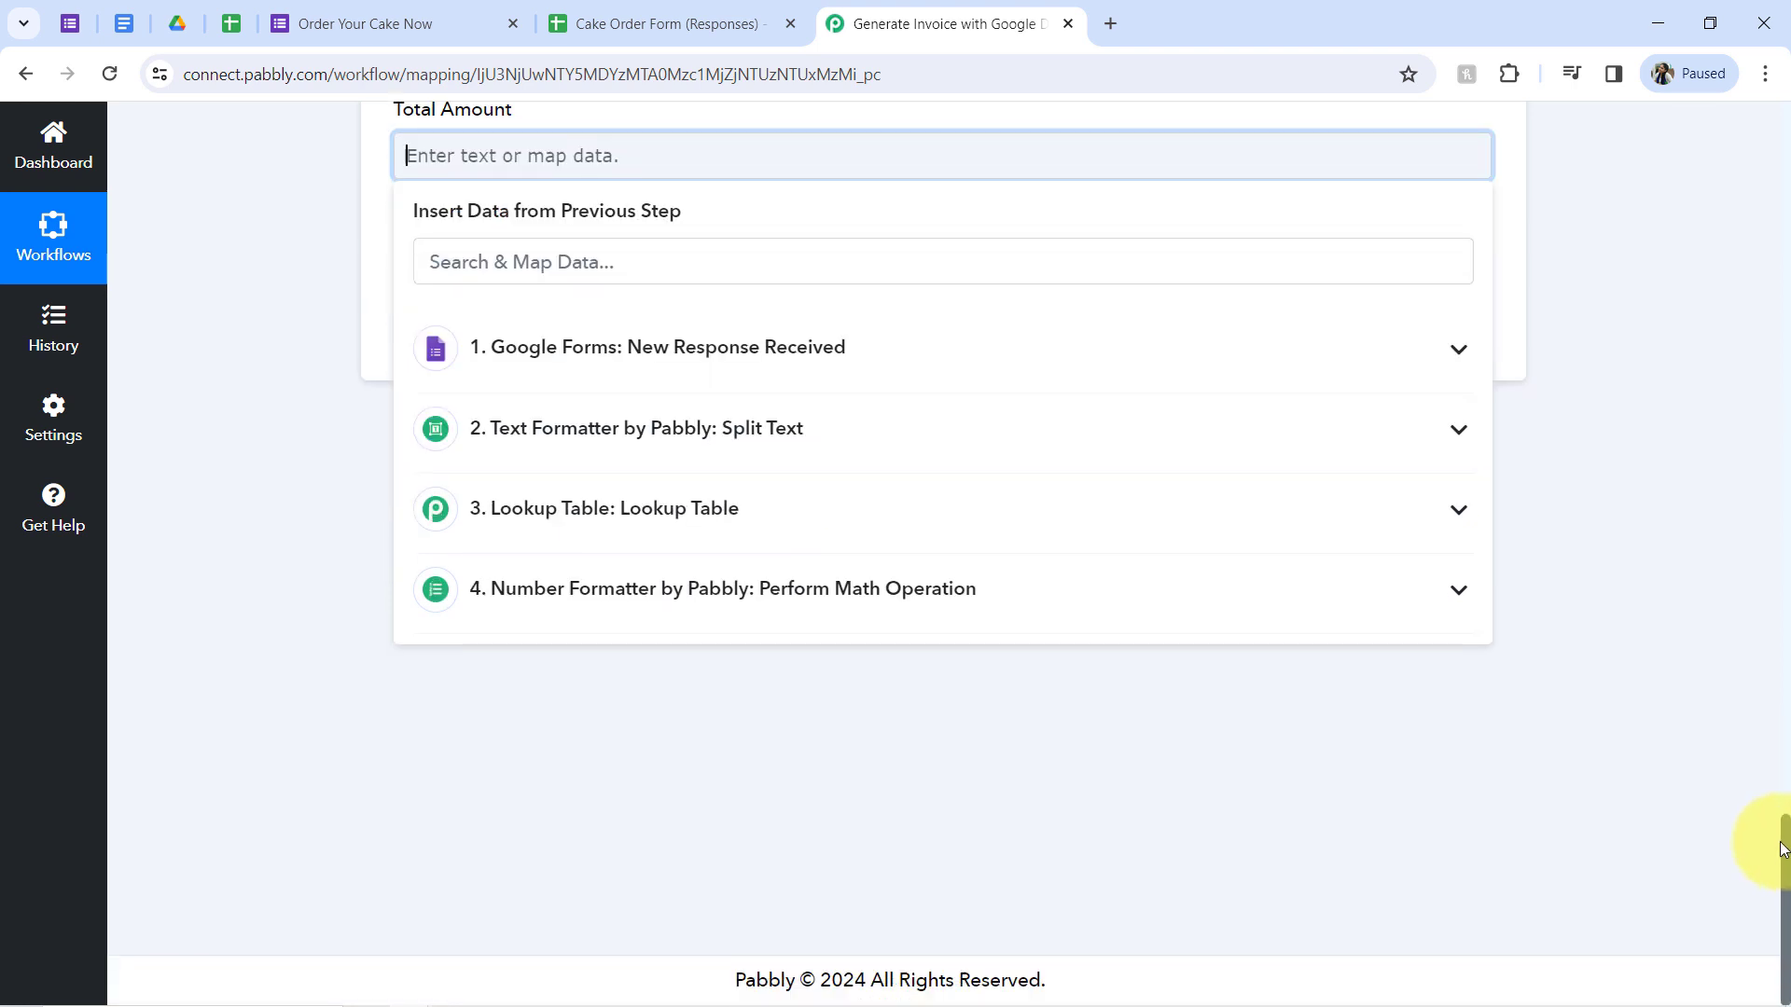
click(510, 601)
click(472, 716)
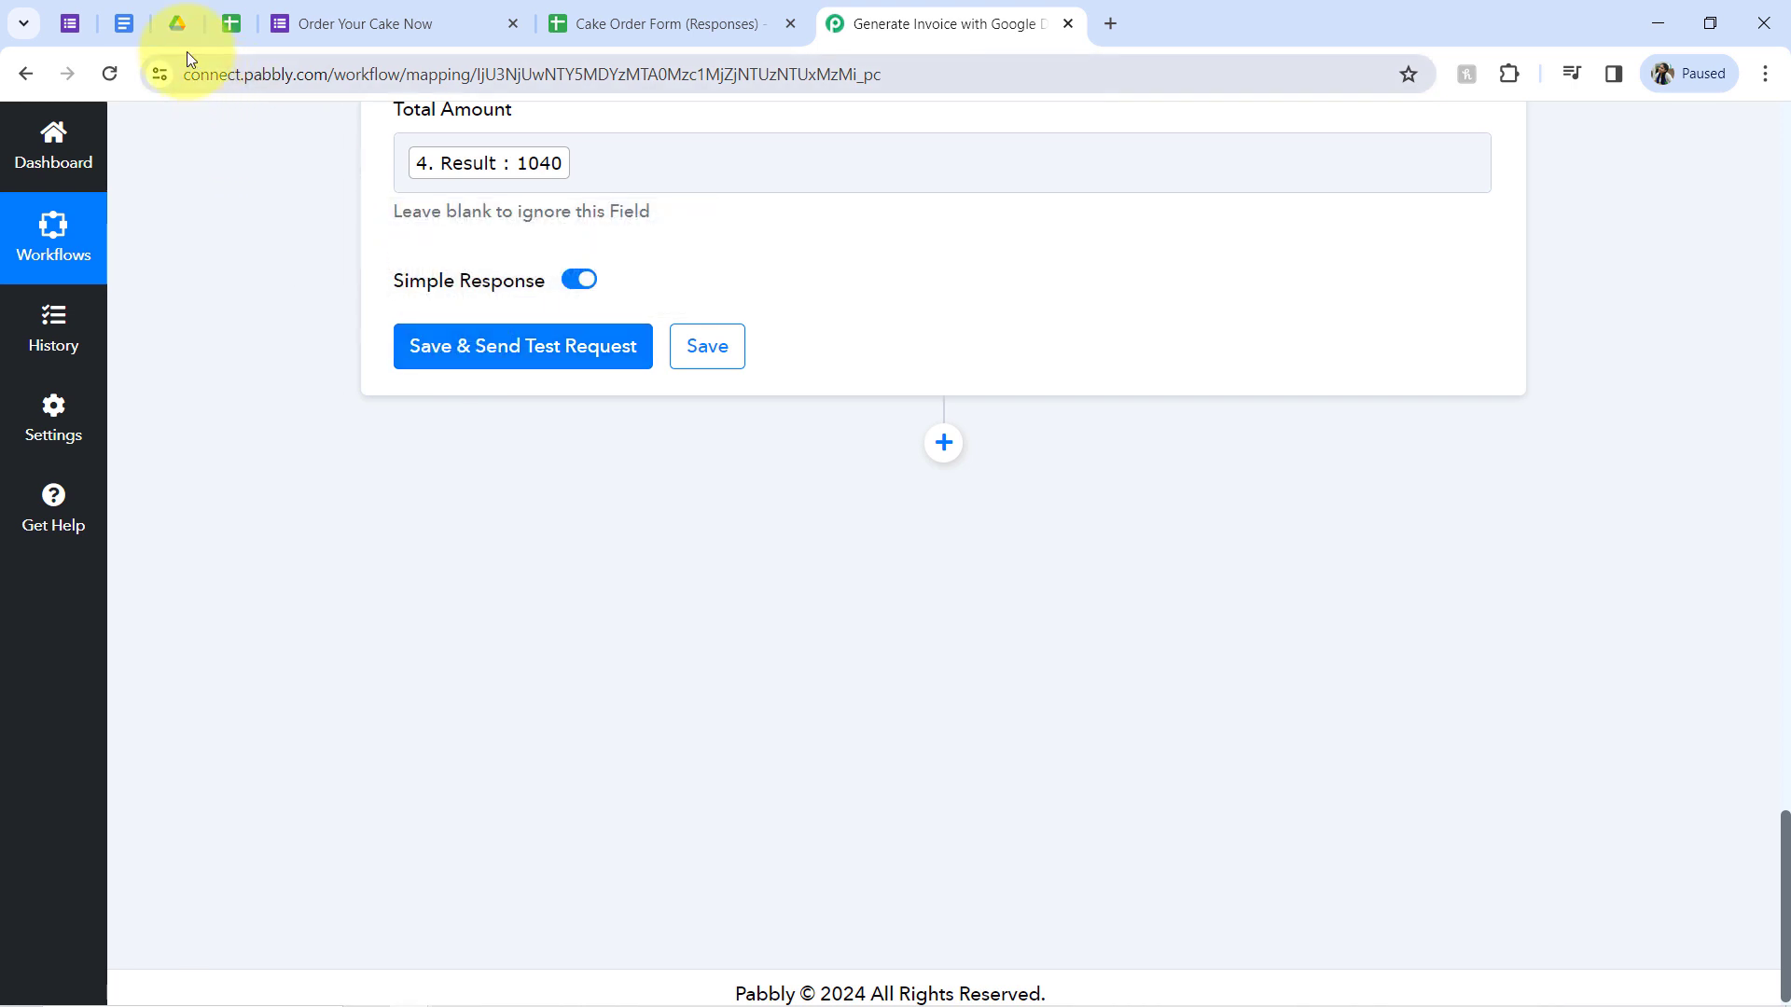
Step: Delete the two old invoice documents from the cake invoices folder in Google Drive
click(177, 24)
drag(1324, 728, 678, 589)
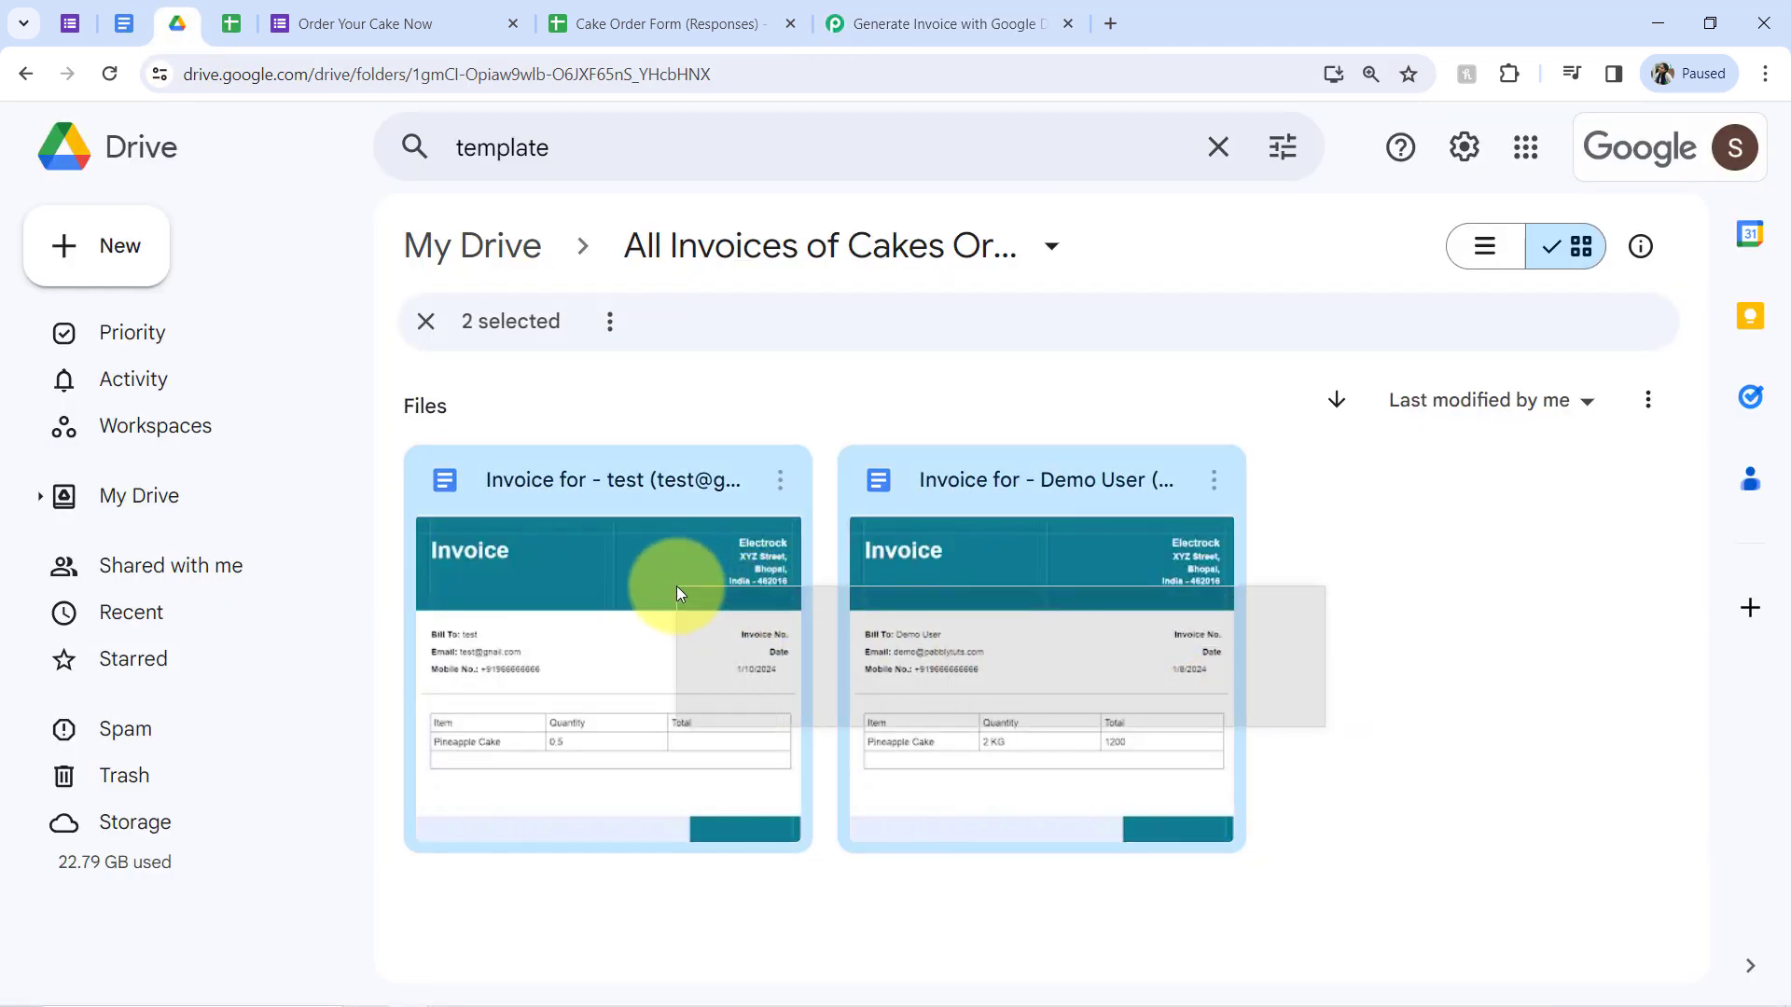
key(Delete)
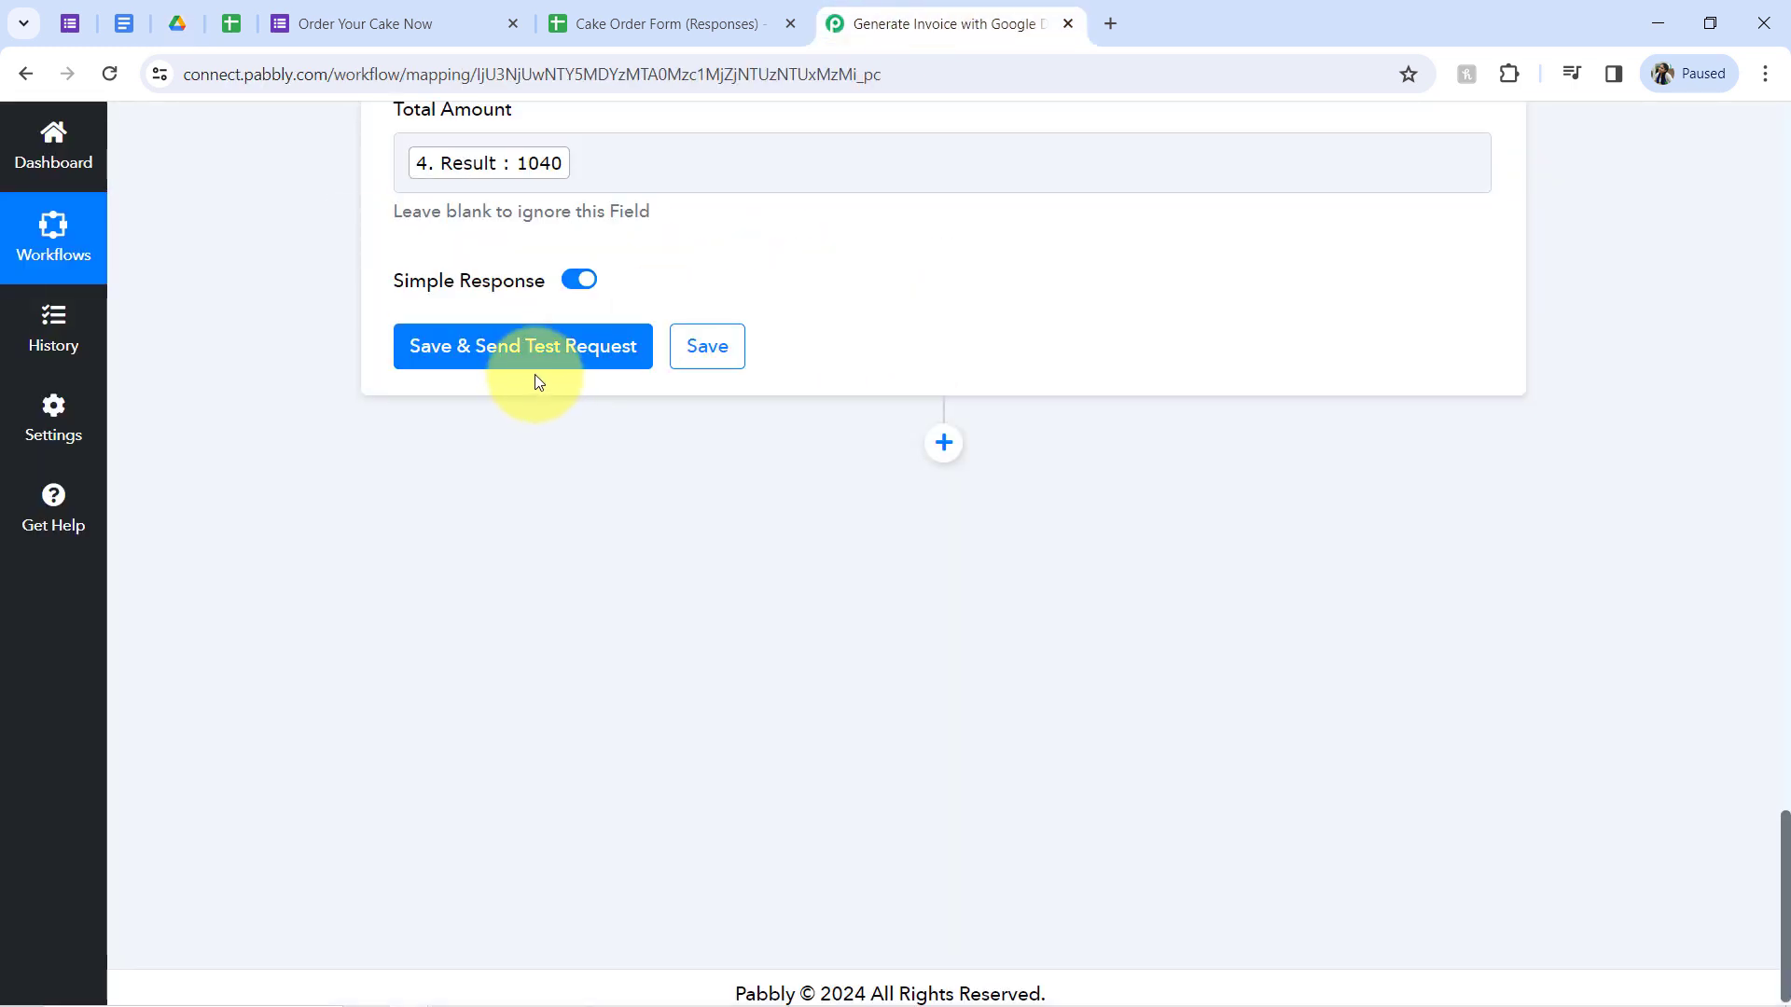
Step: Send a test request for the Google Docs step and review the newly generated invoice from the Drive folder
click(519, 362)
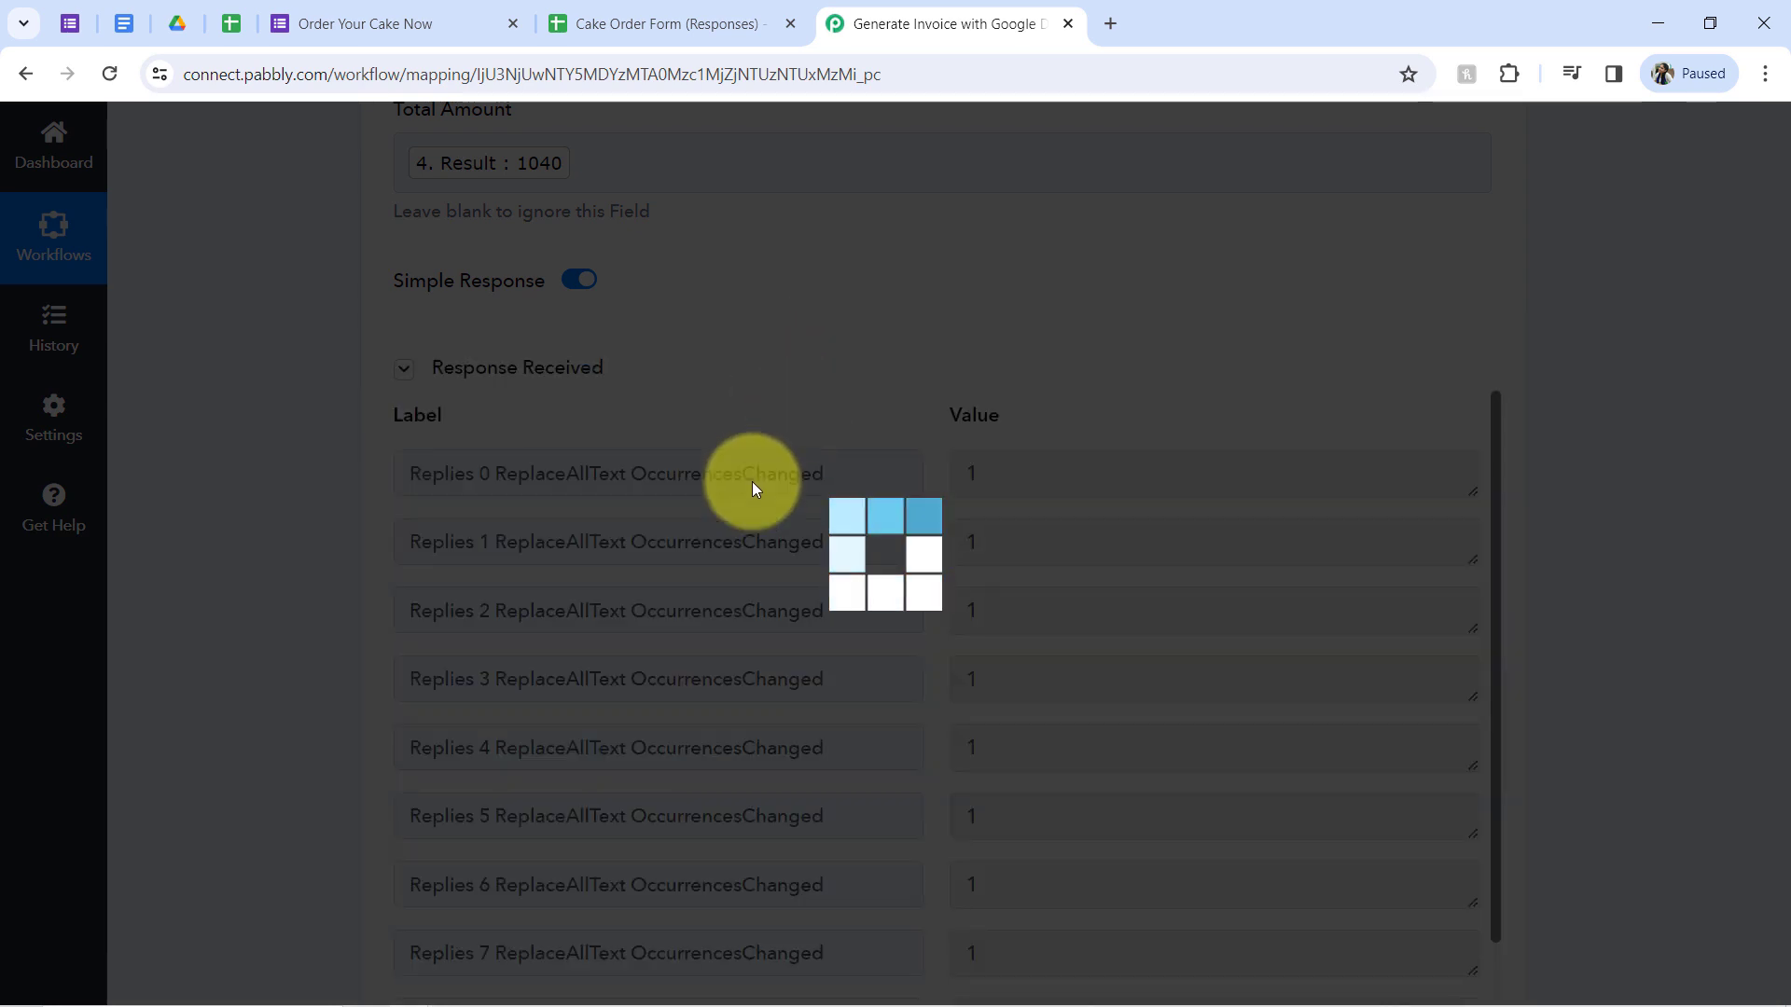
click(177, 23)
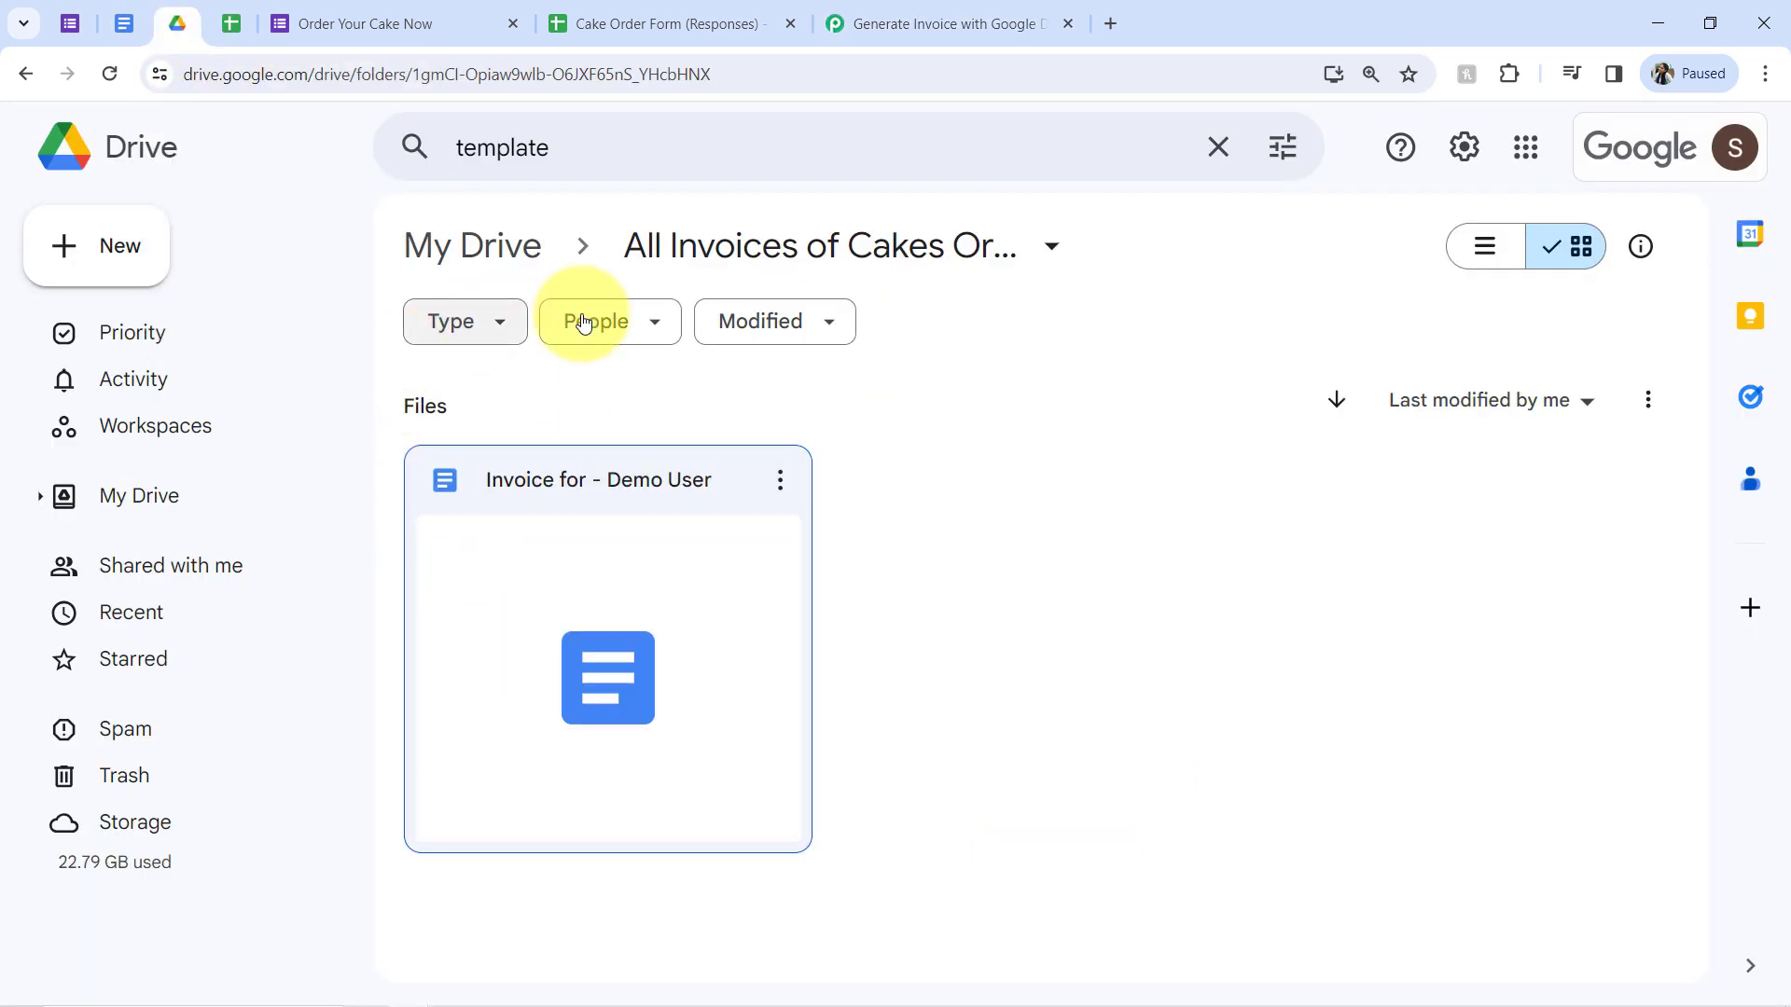
double_click(650, 558)
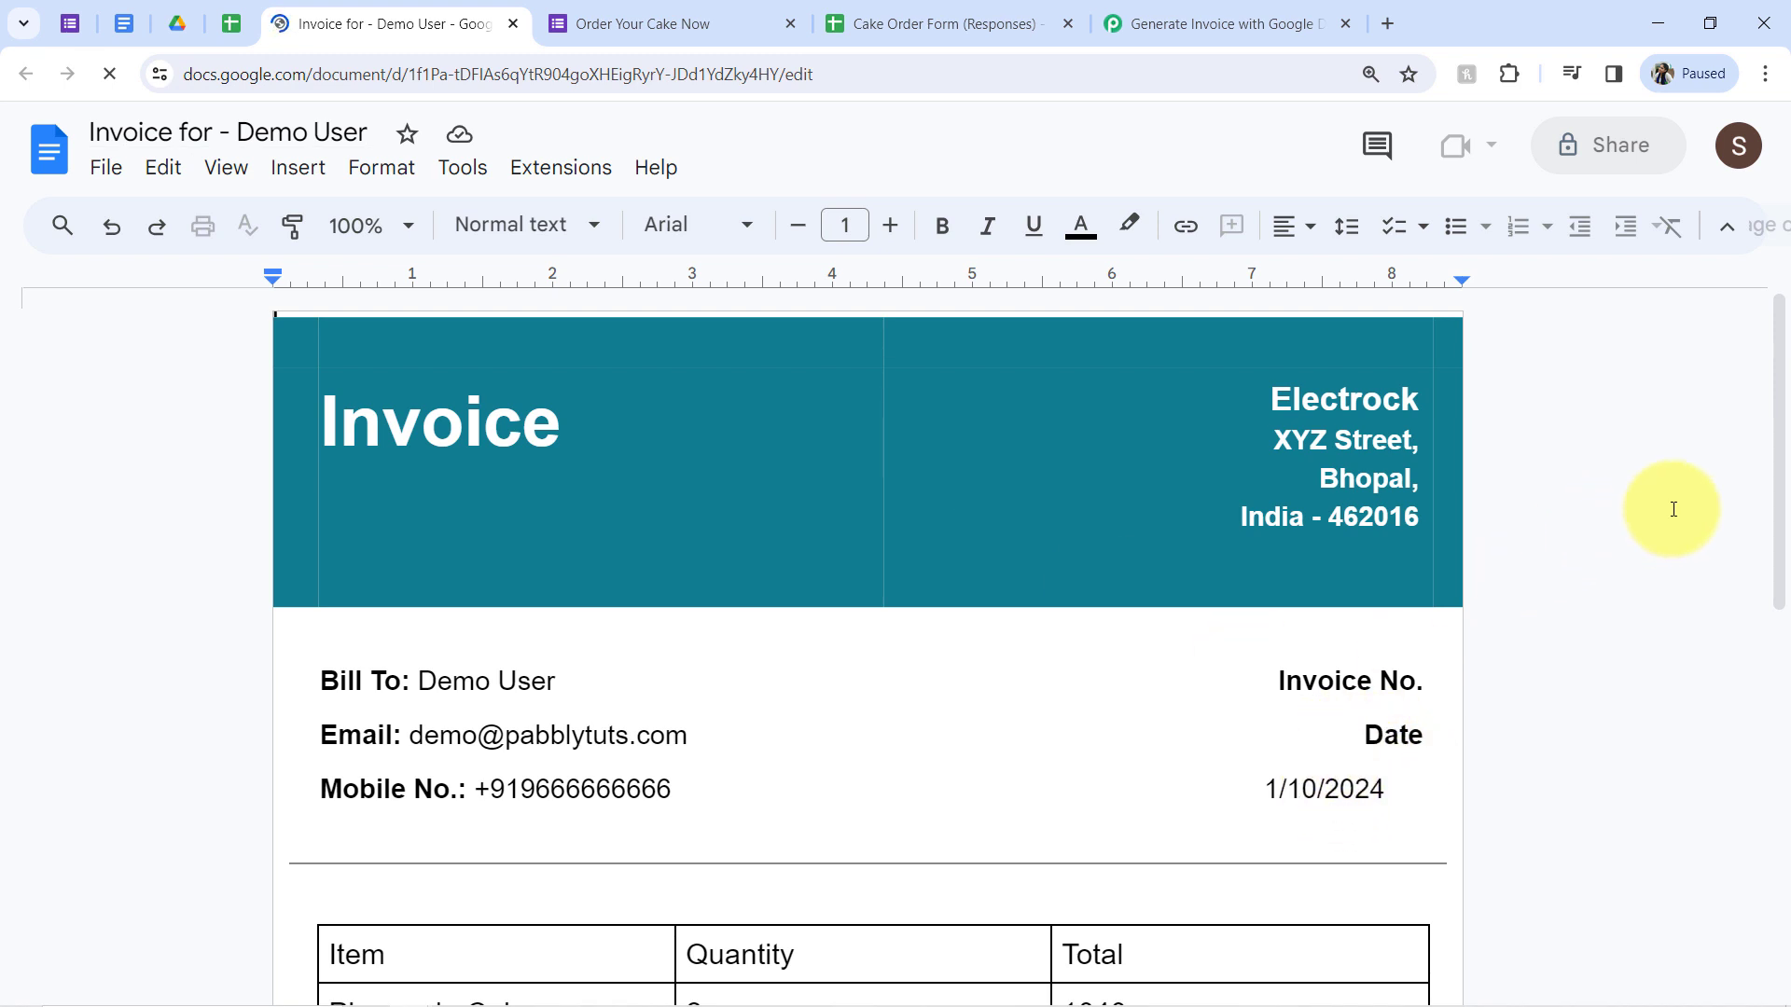
drag(1780, 454, 1780, 557)
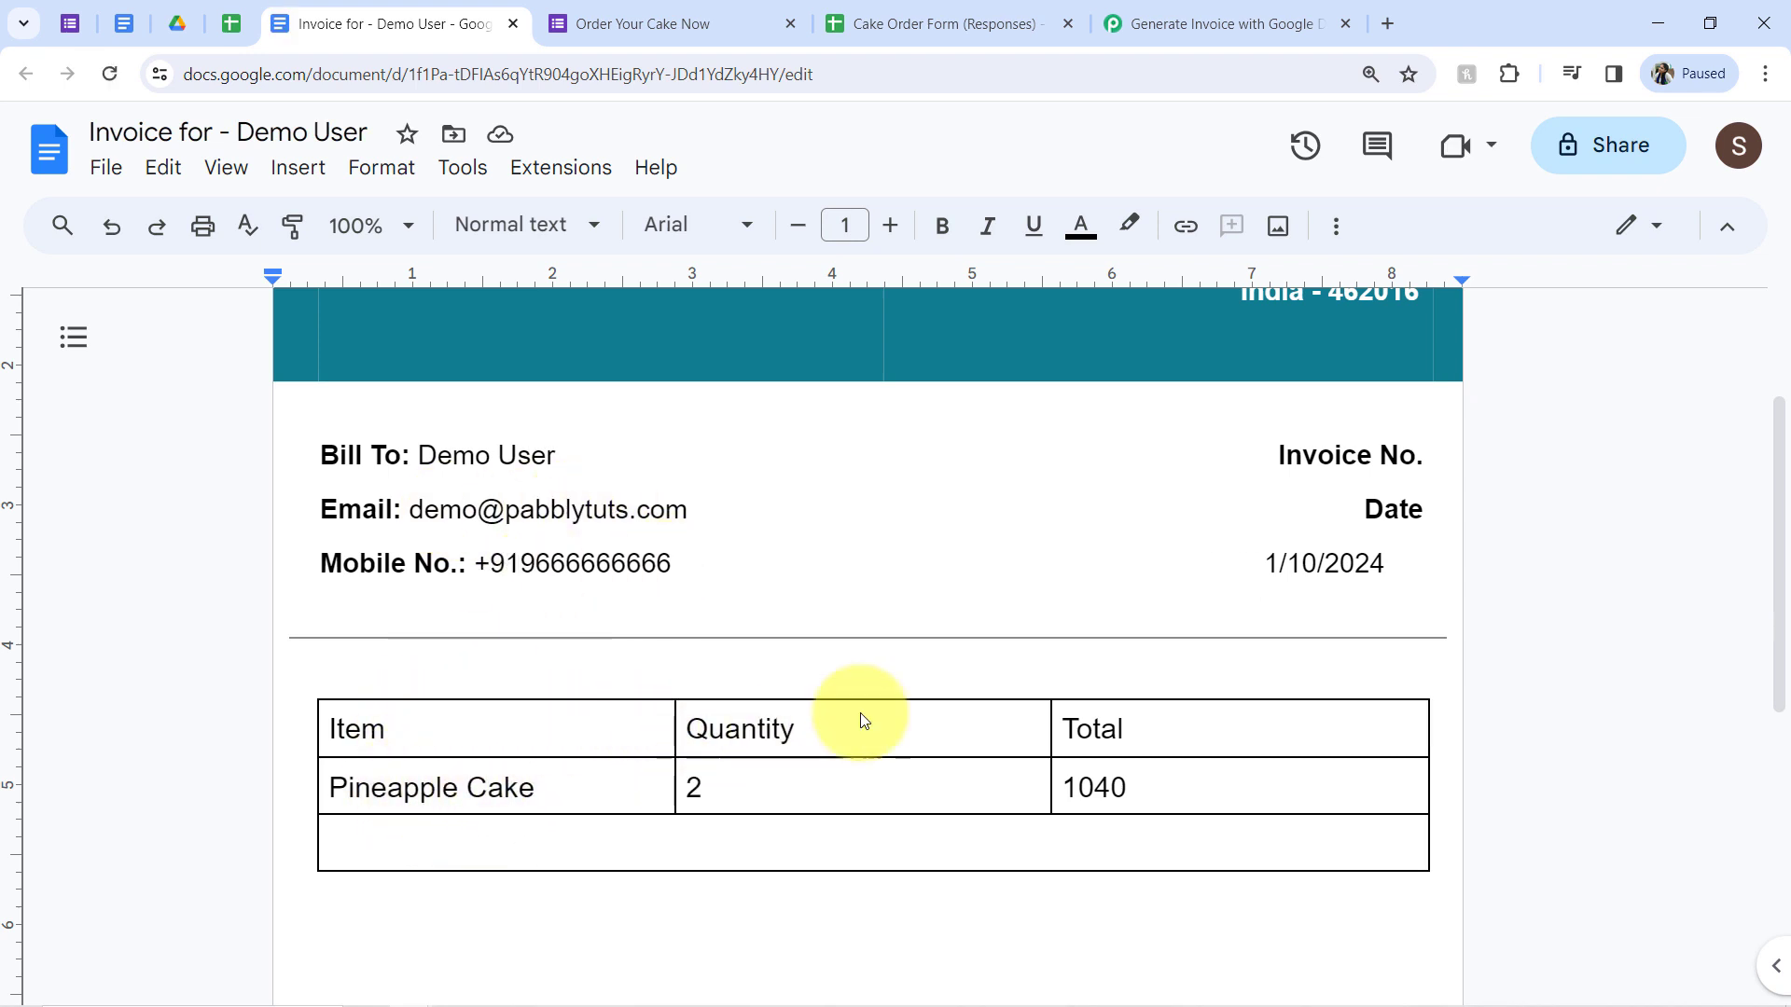
drag(1777, 521, 1759, 708)
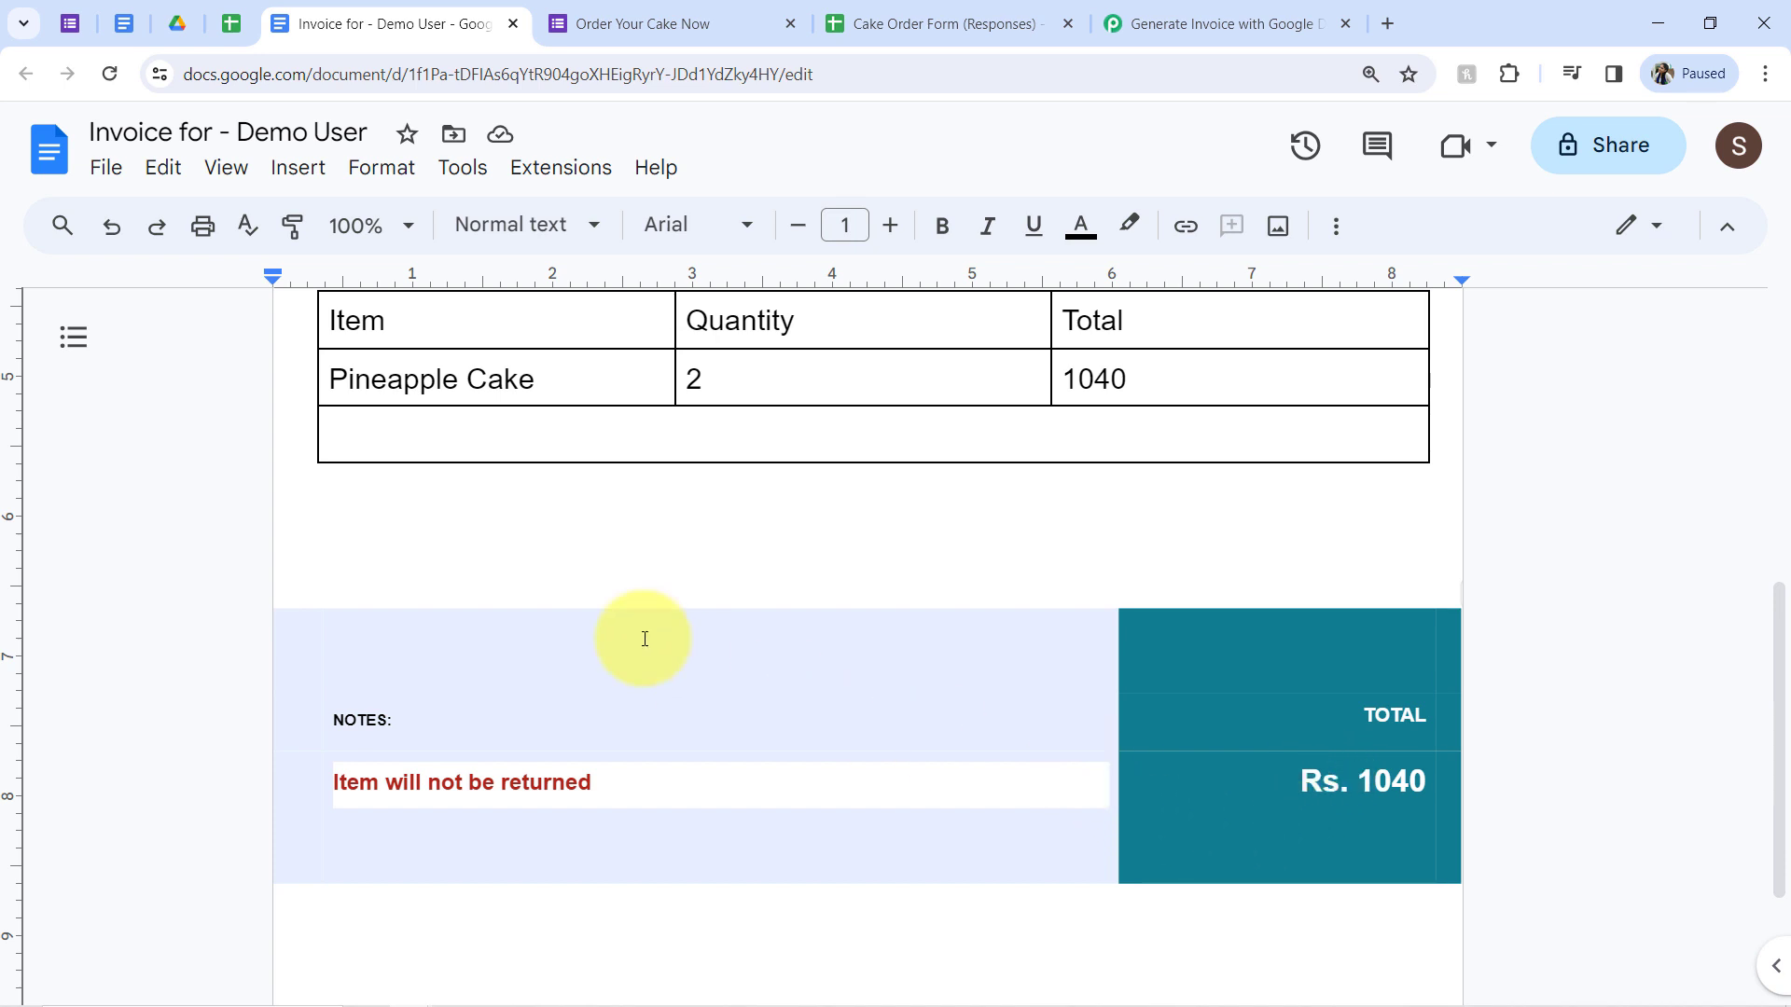
click(517, 31)
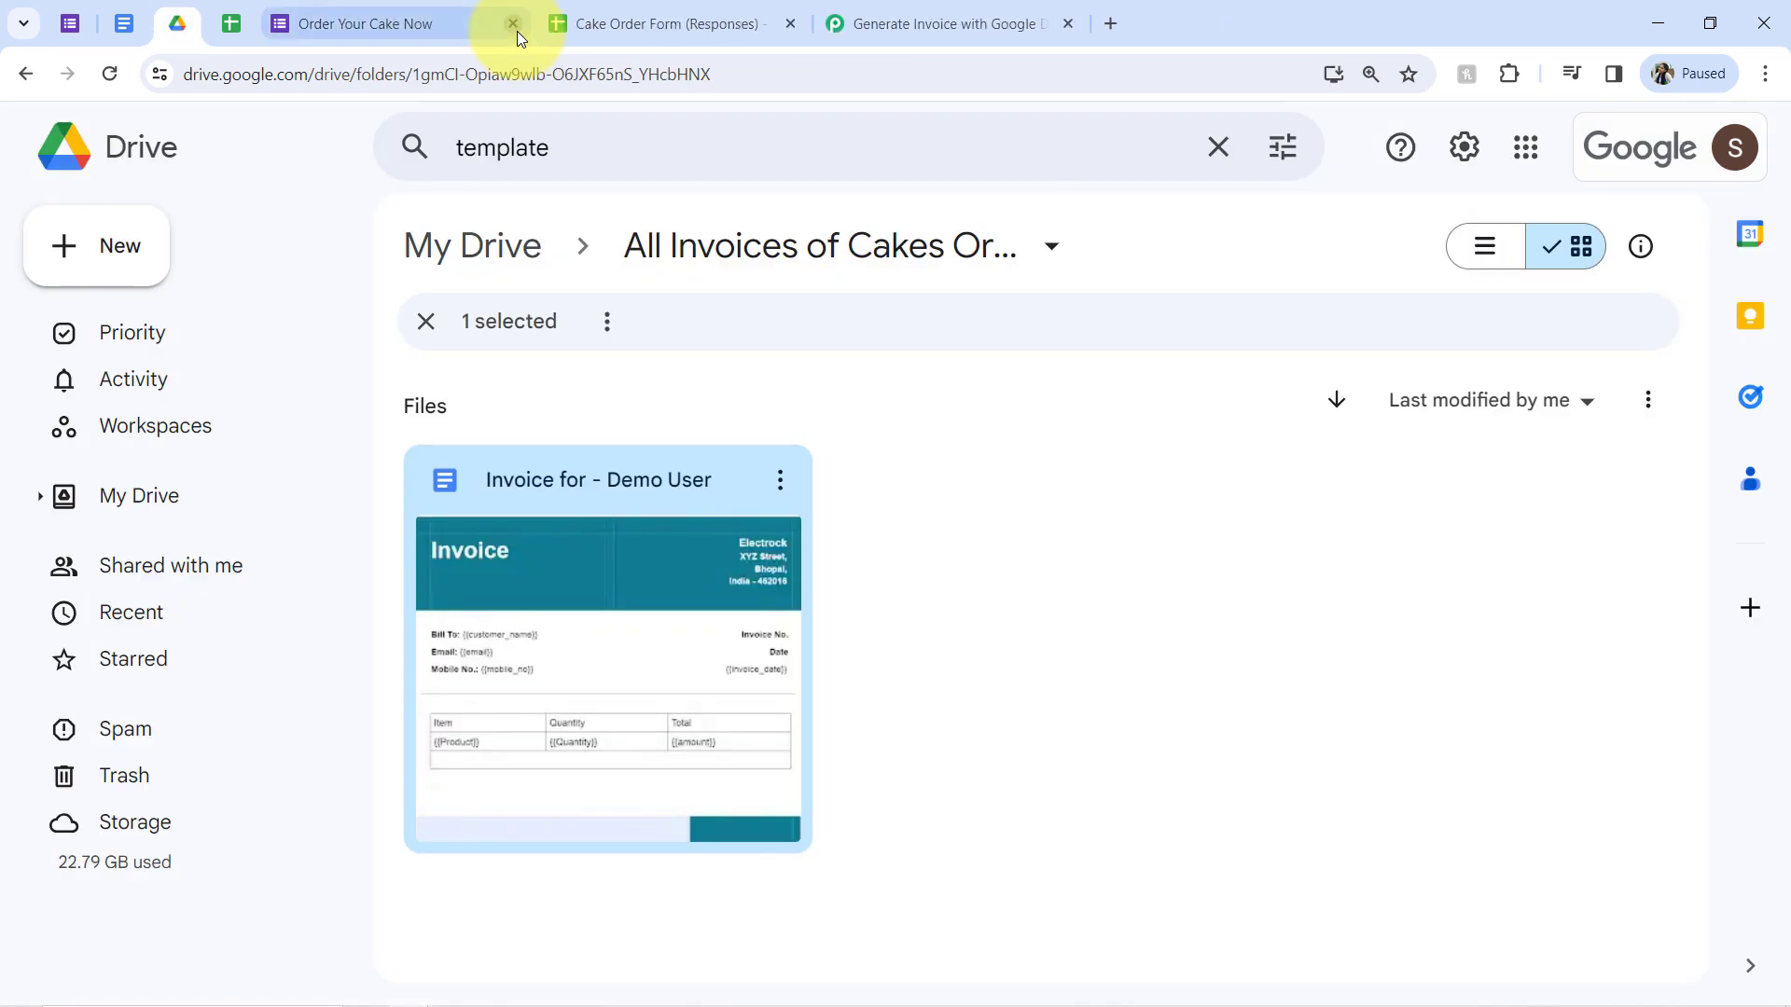
Step: Close the submitted cake order form and the Cake Order Form responses spreadsheet
click(472, 15)
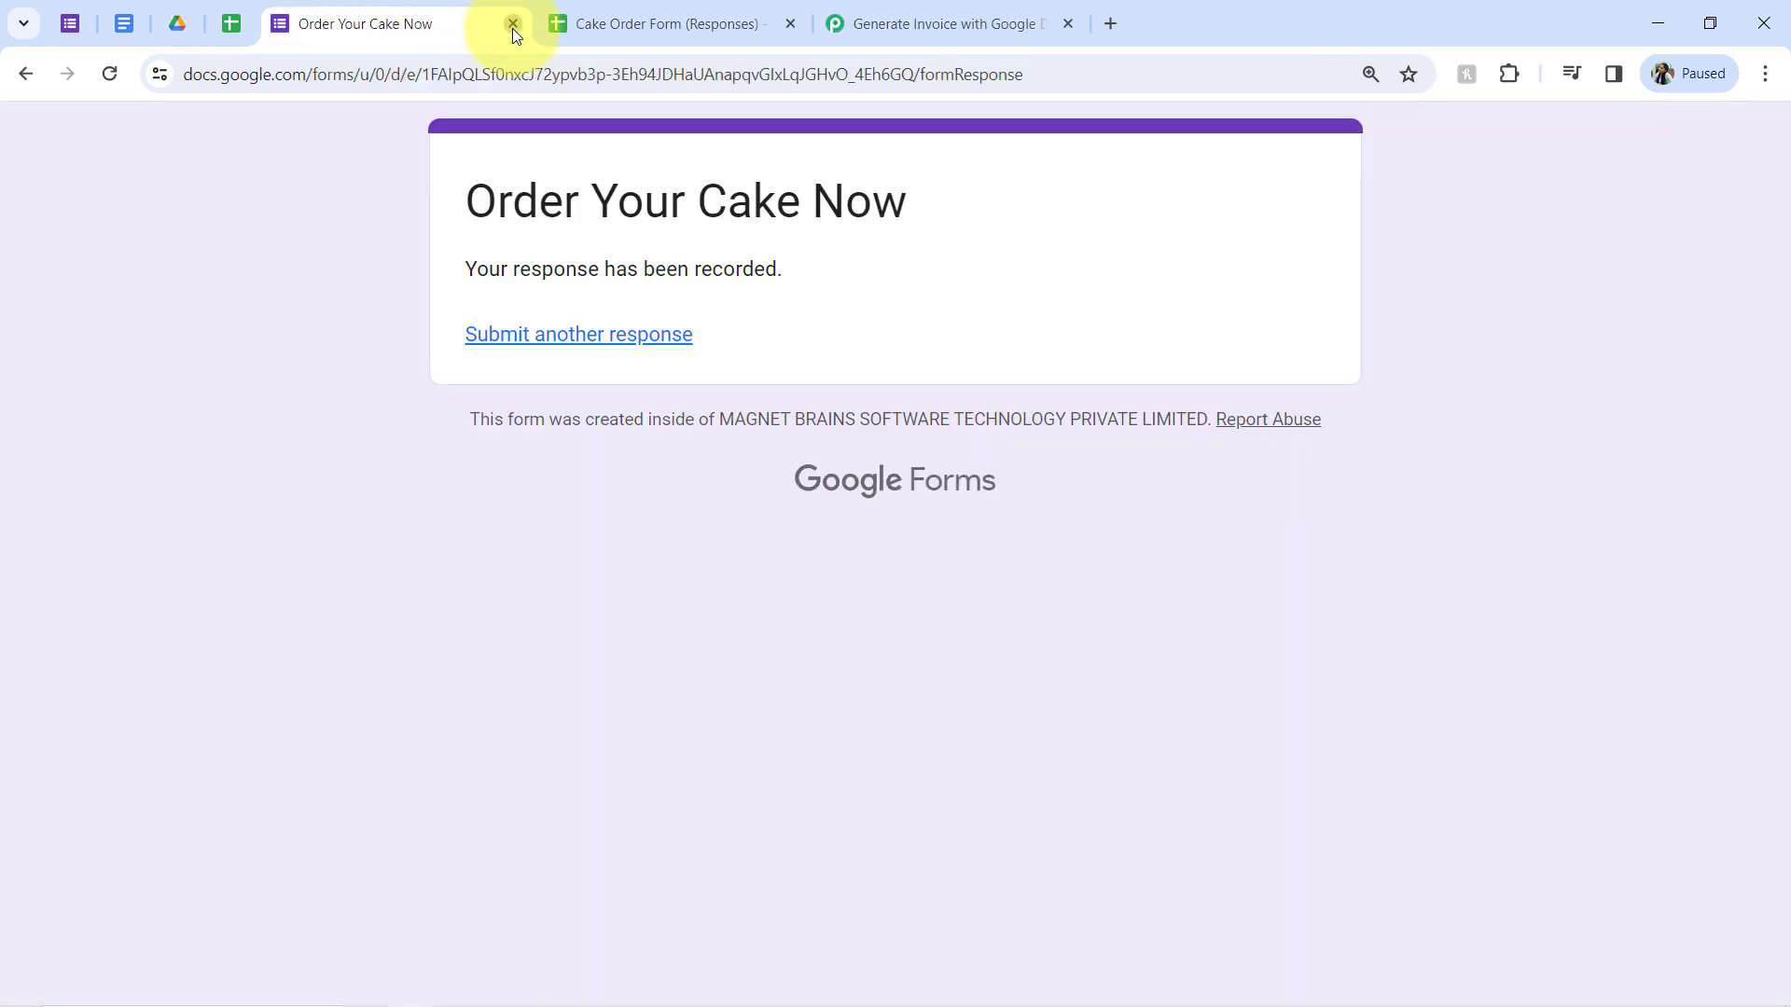
click(512, 26)
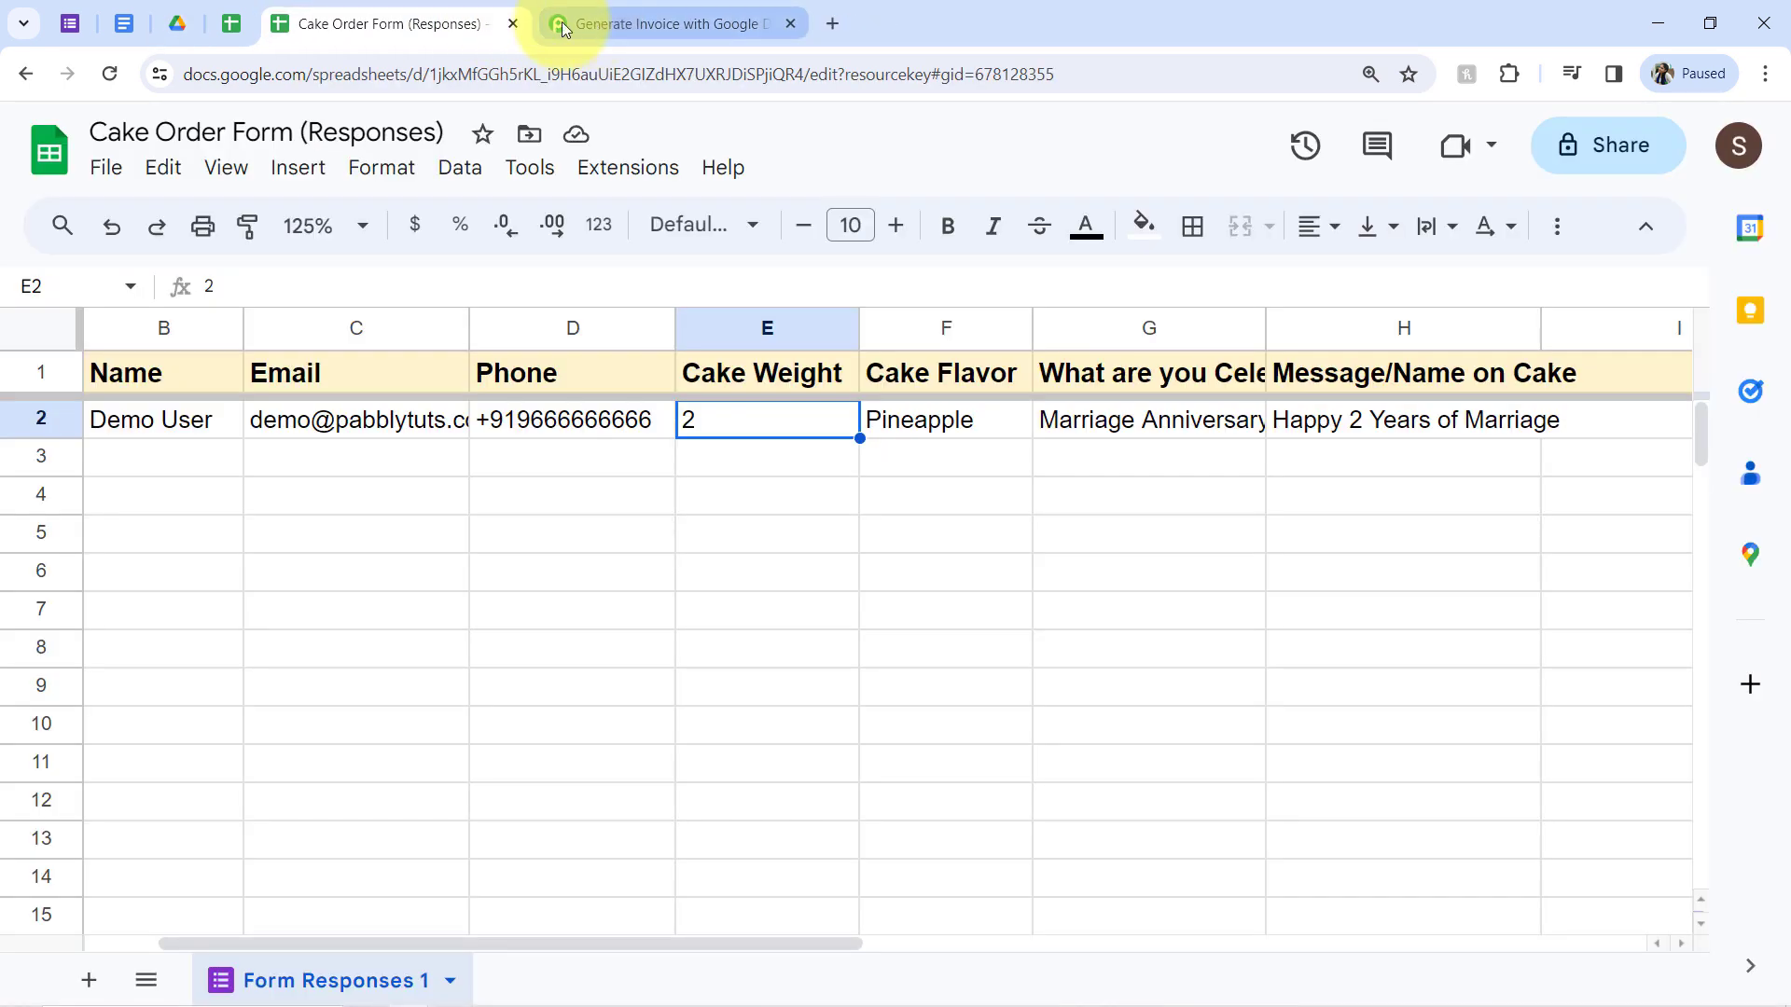
click(513, 24)
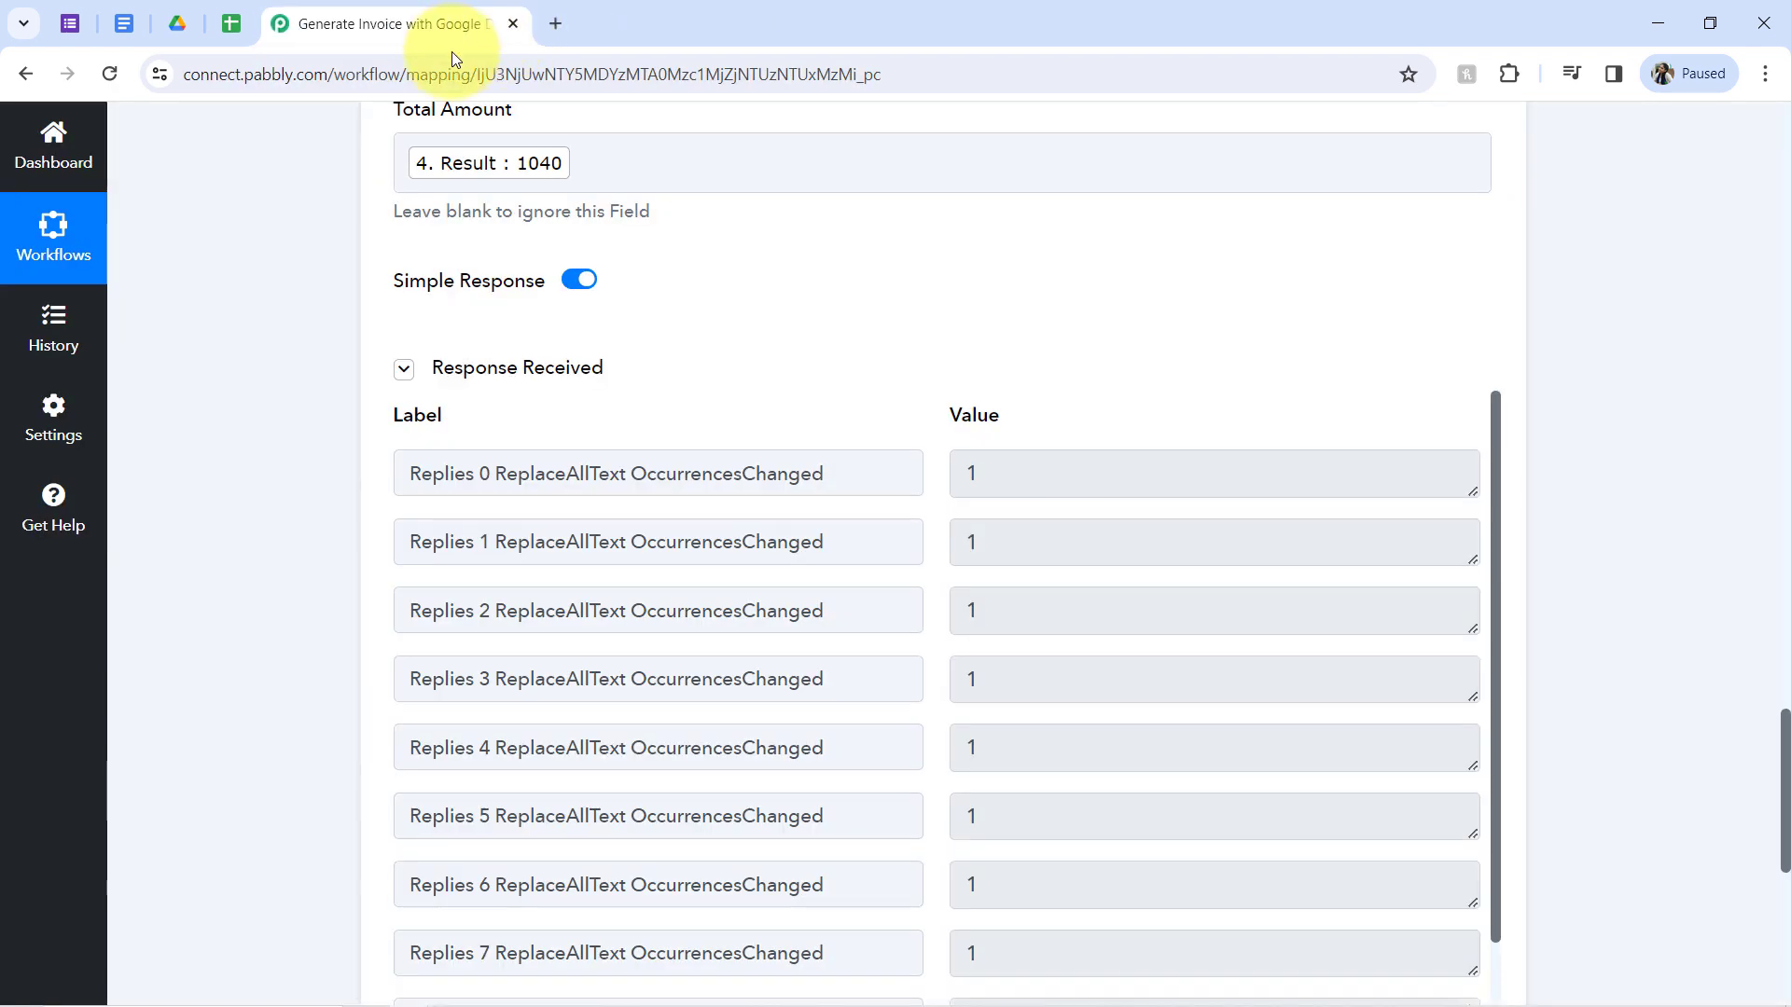
Step: Return to the Cake Order Form editor and open a blank preview of the form for a new order
drag(1784, 744, 1722, 107)
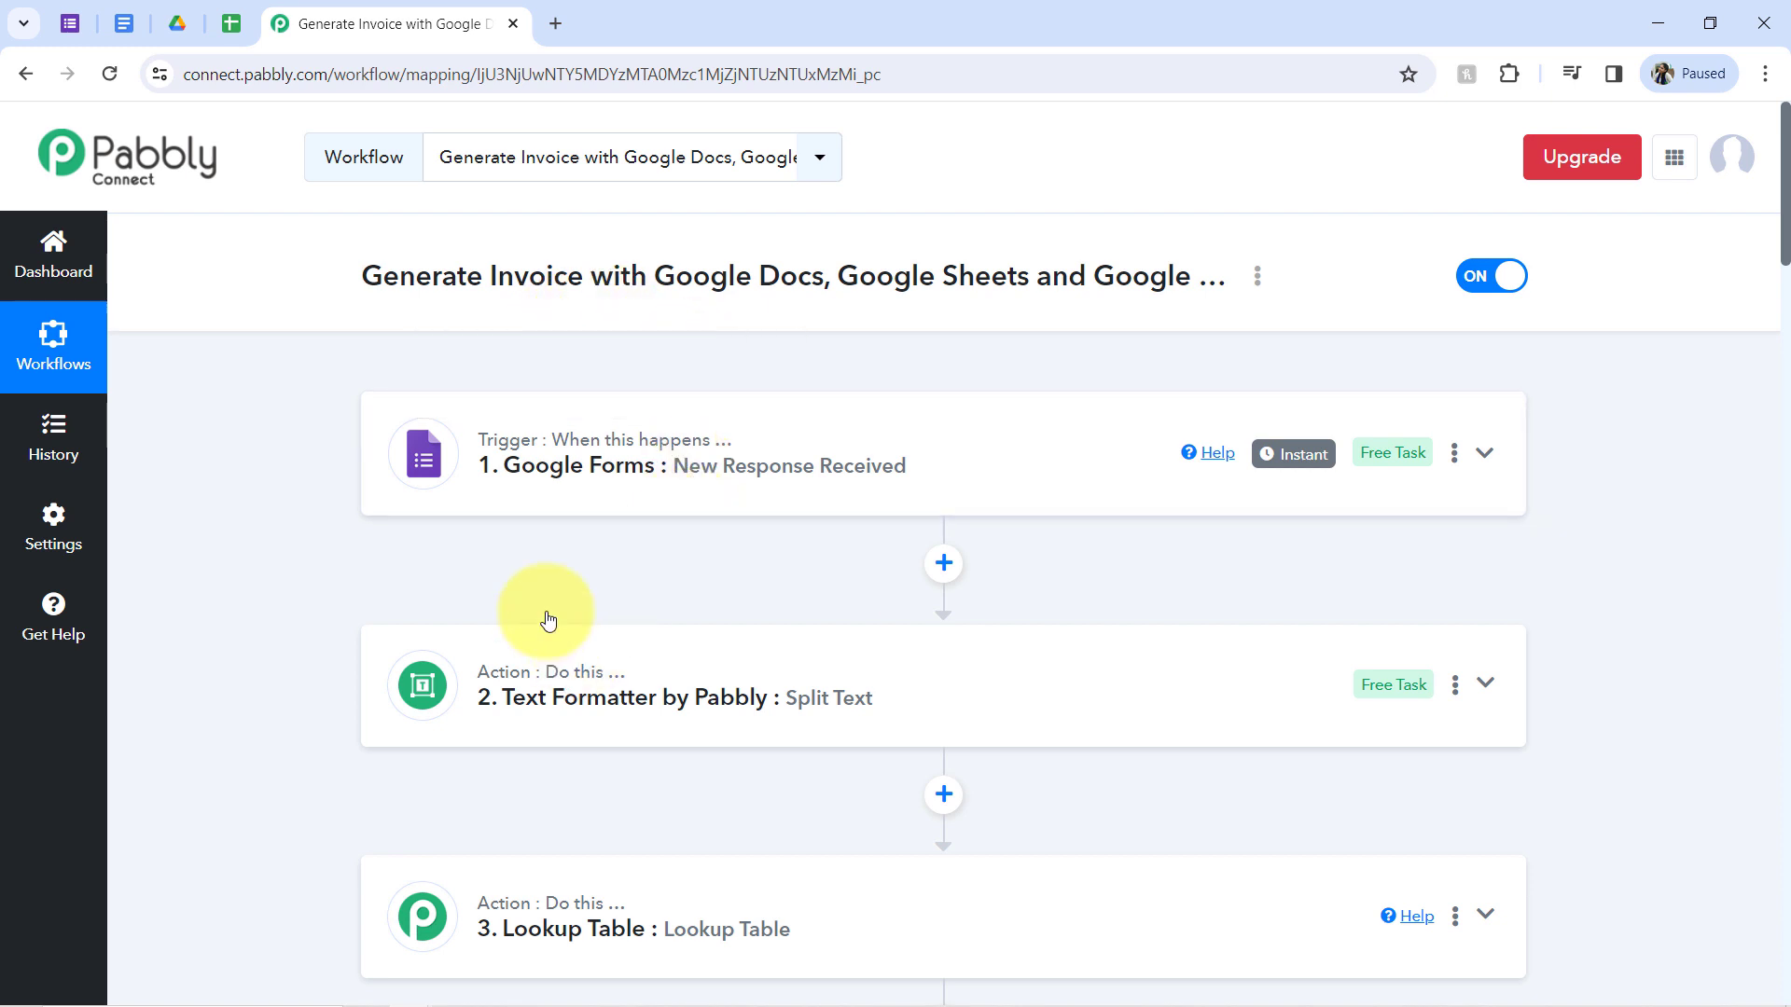
click(67, 24)
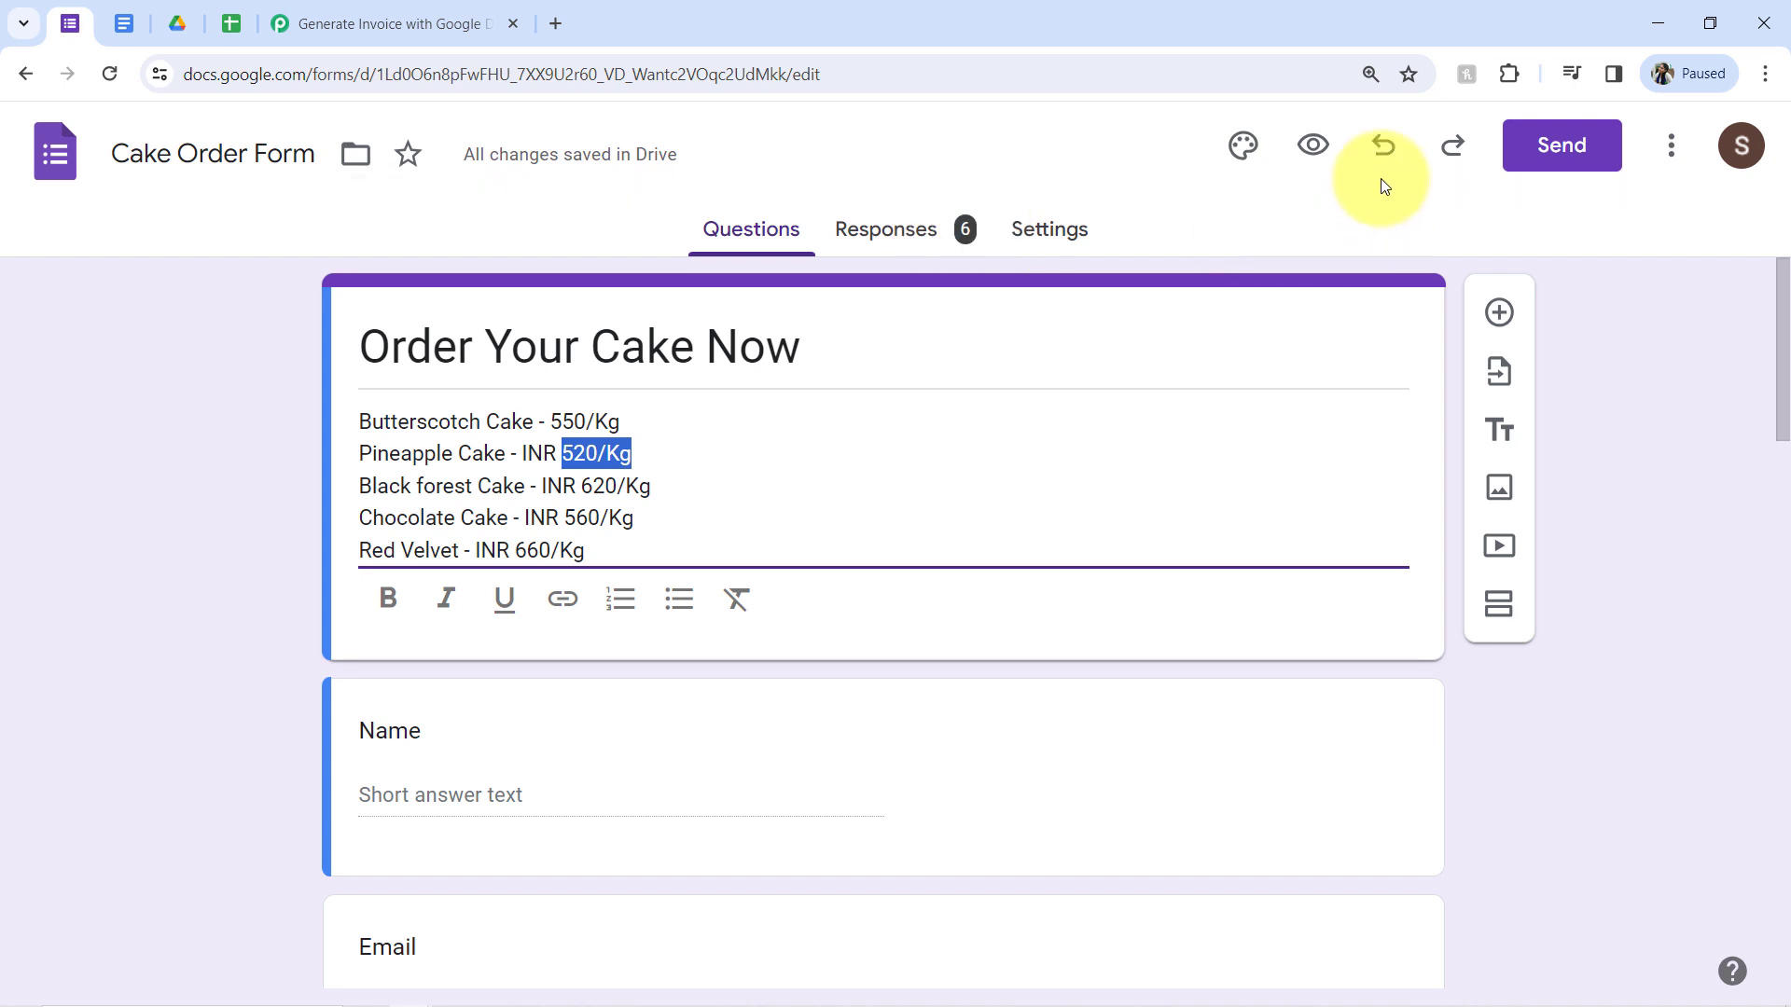
click(1309, 144)
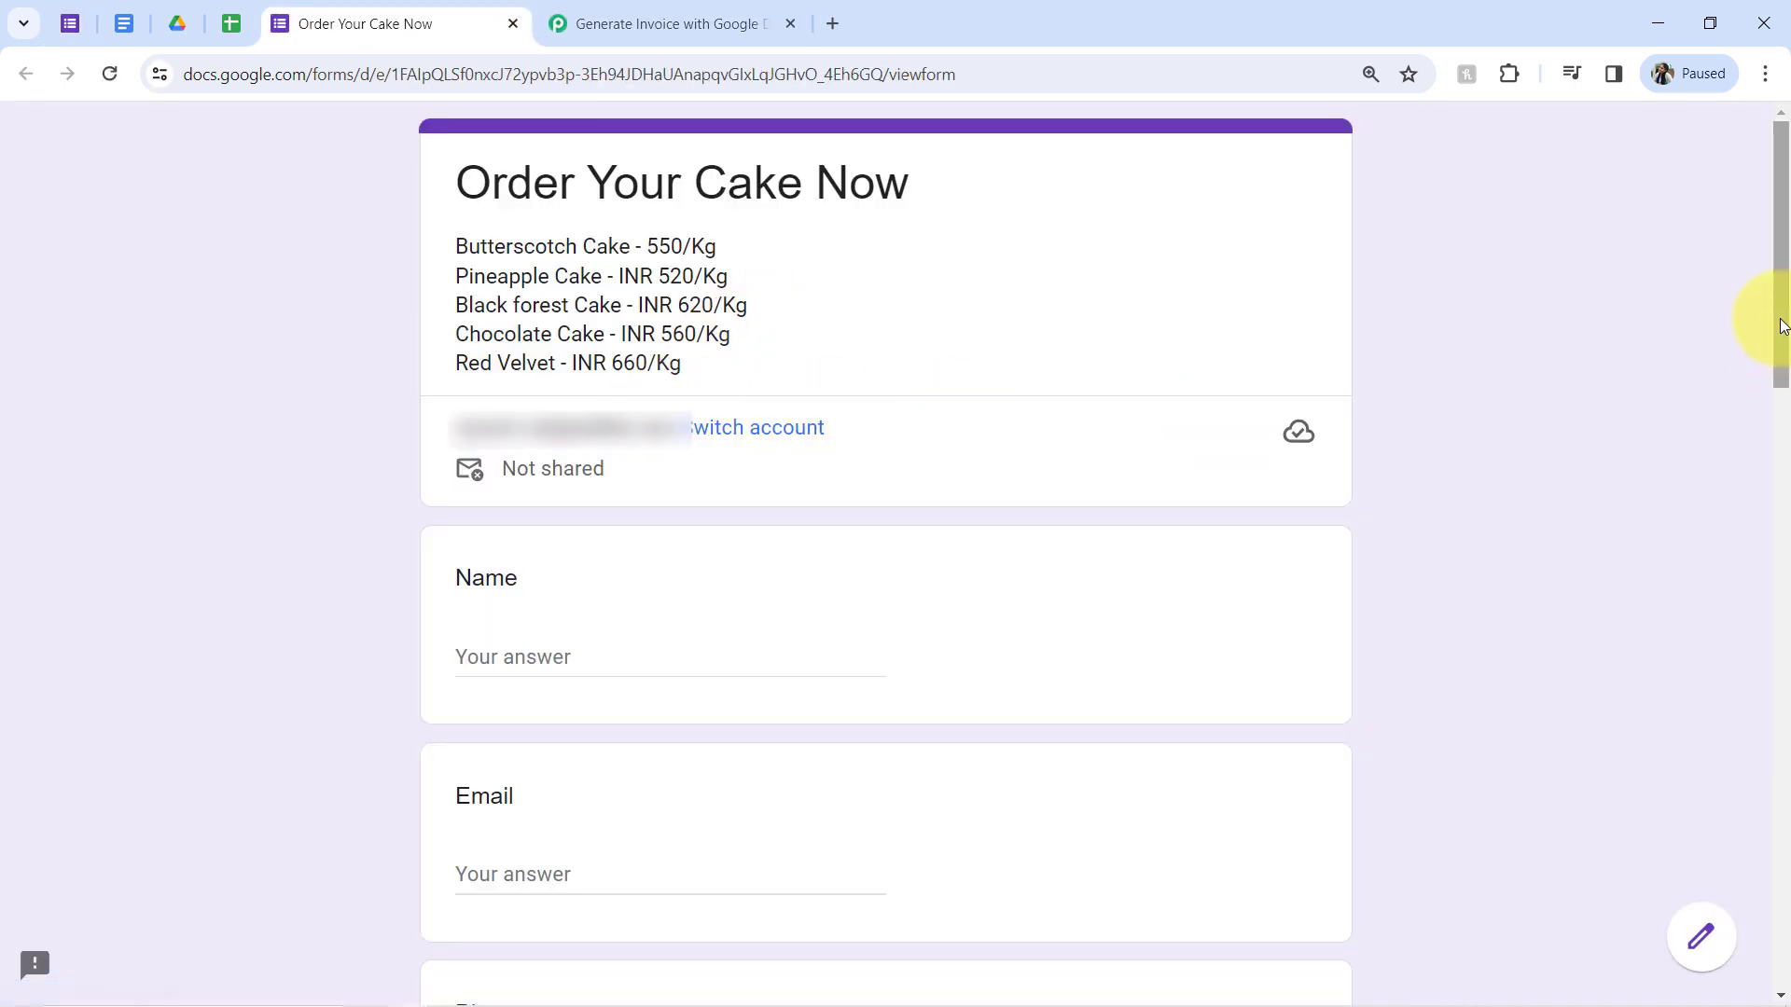
drag(1781, 325, 1782, 442)
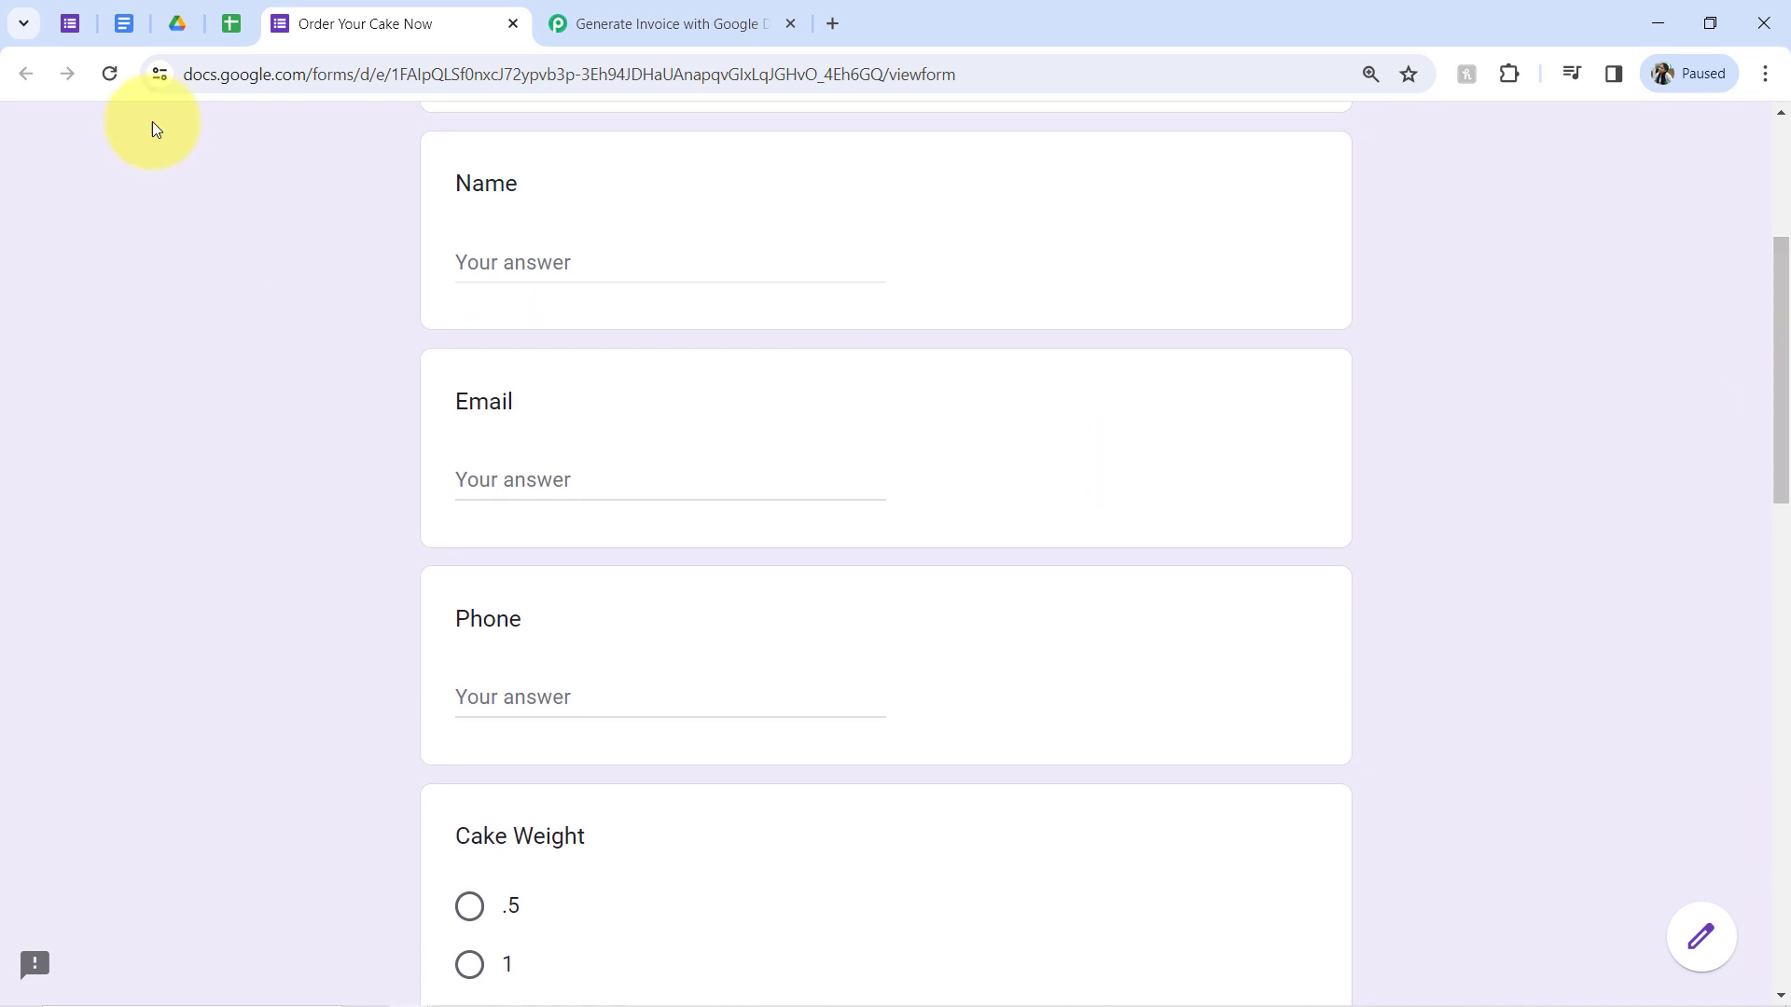
Step: Check the Drive invoice folder, then submit a dummy customer's cake order with contact details, Butter Scotch Cake, weight .5, occasion Birthday and message Happy Birthday
click(172, 38)
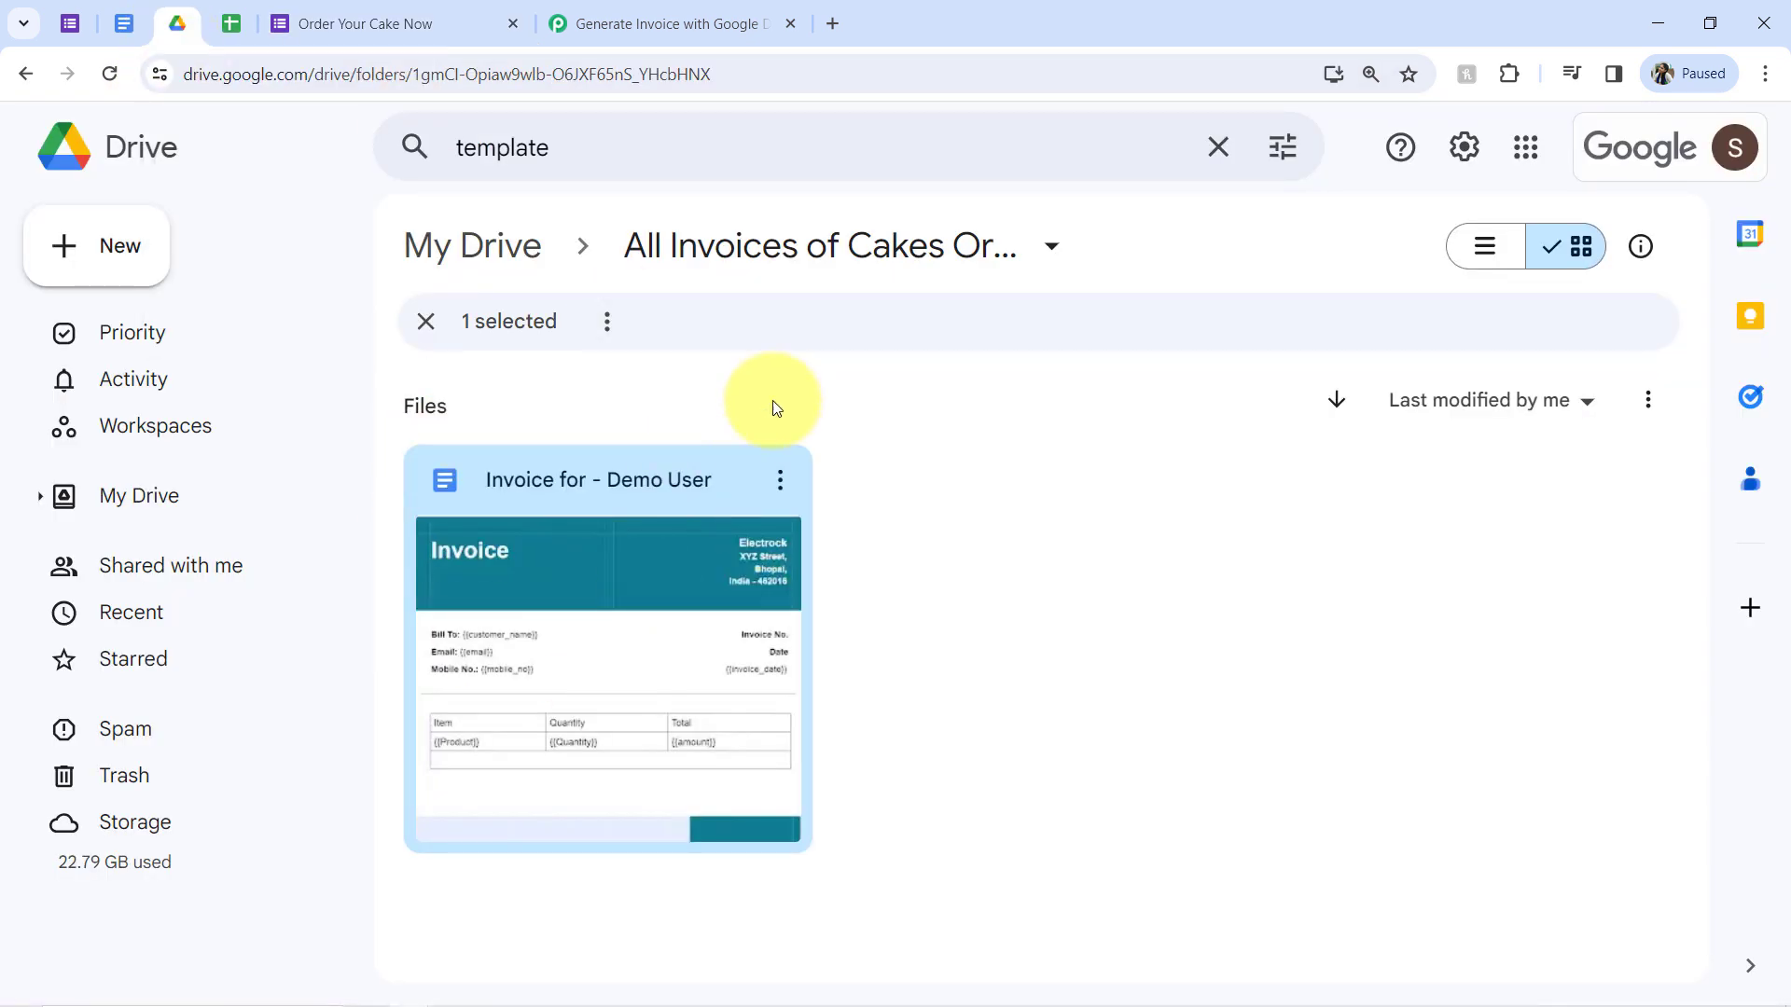
click(373, 23)
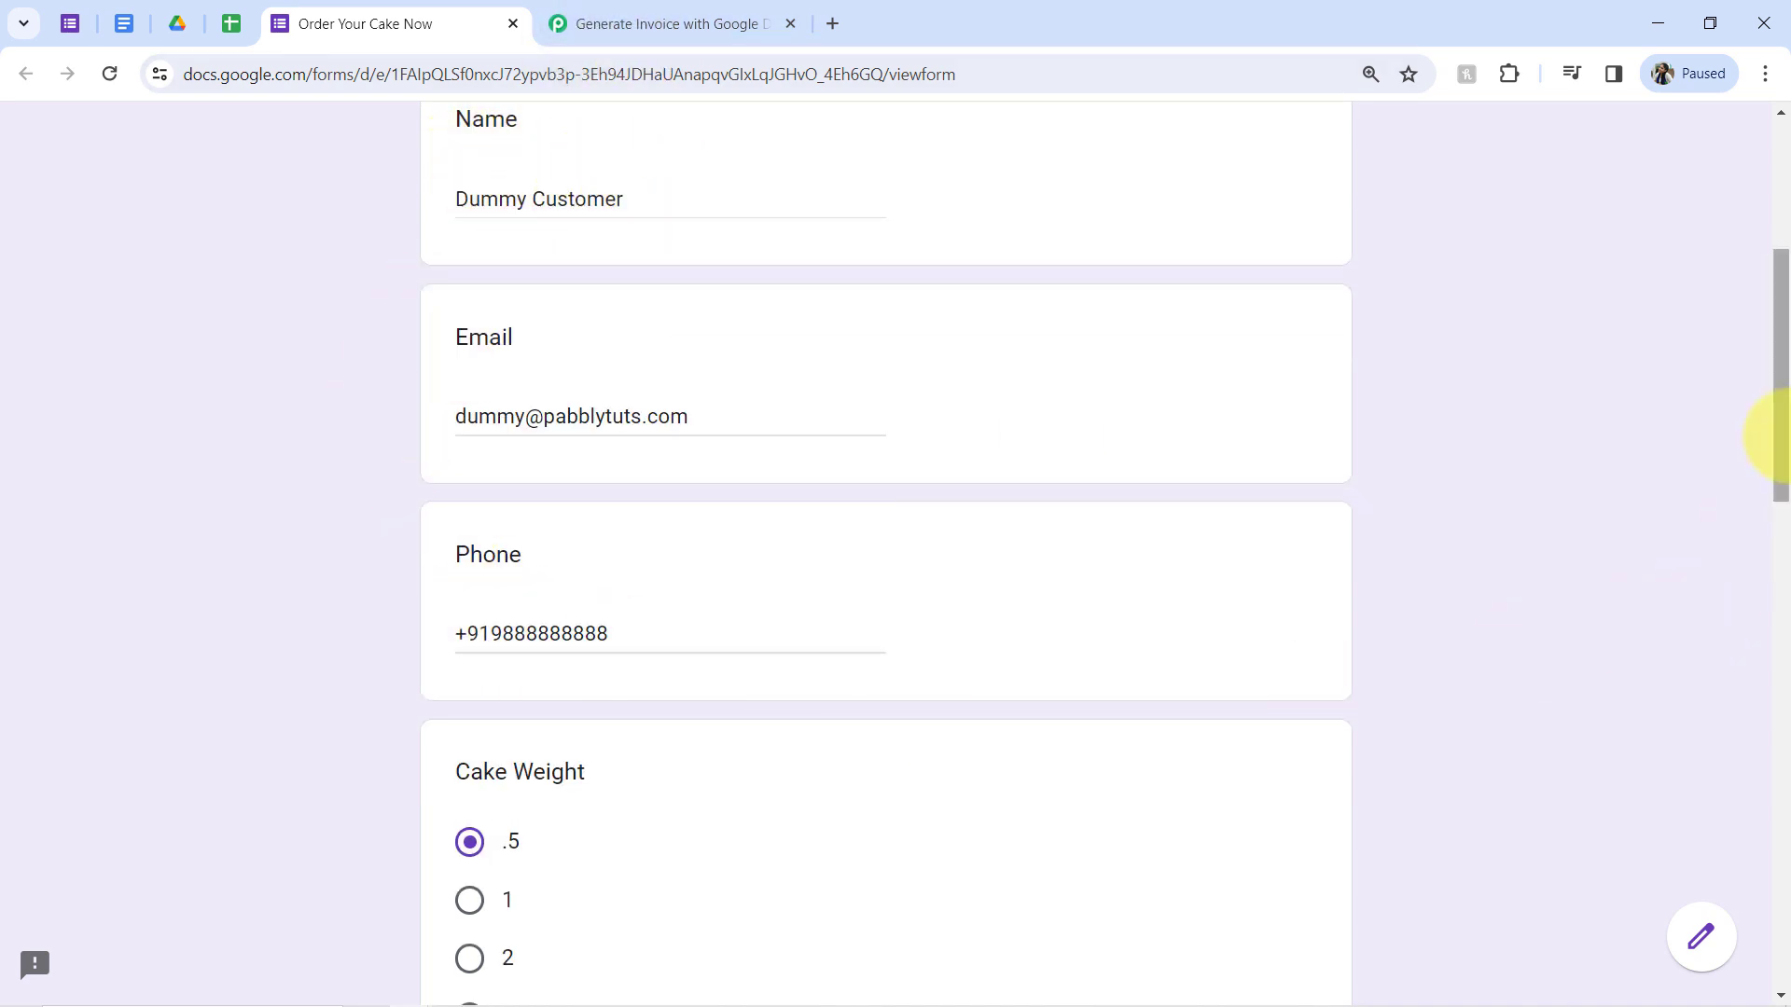
drag(1775, 458, 1781, 211)
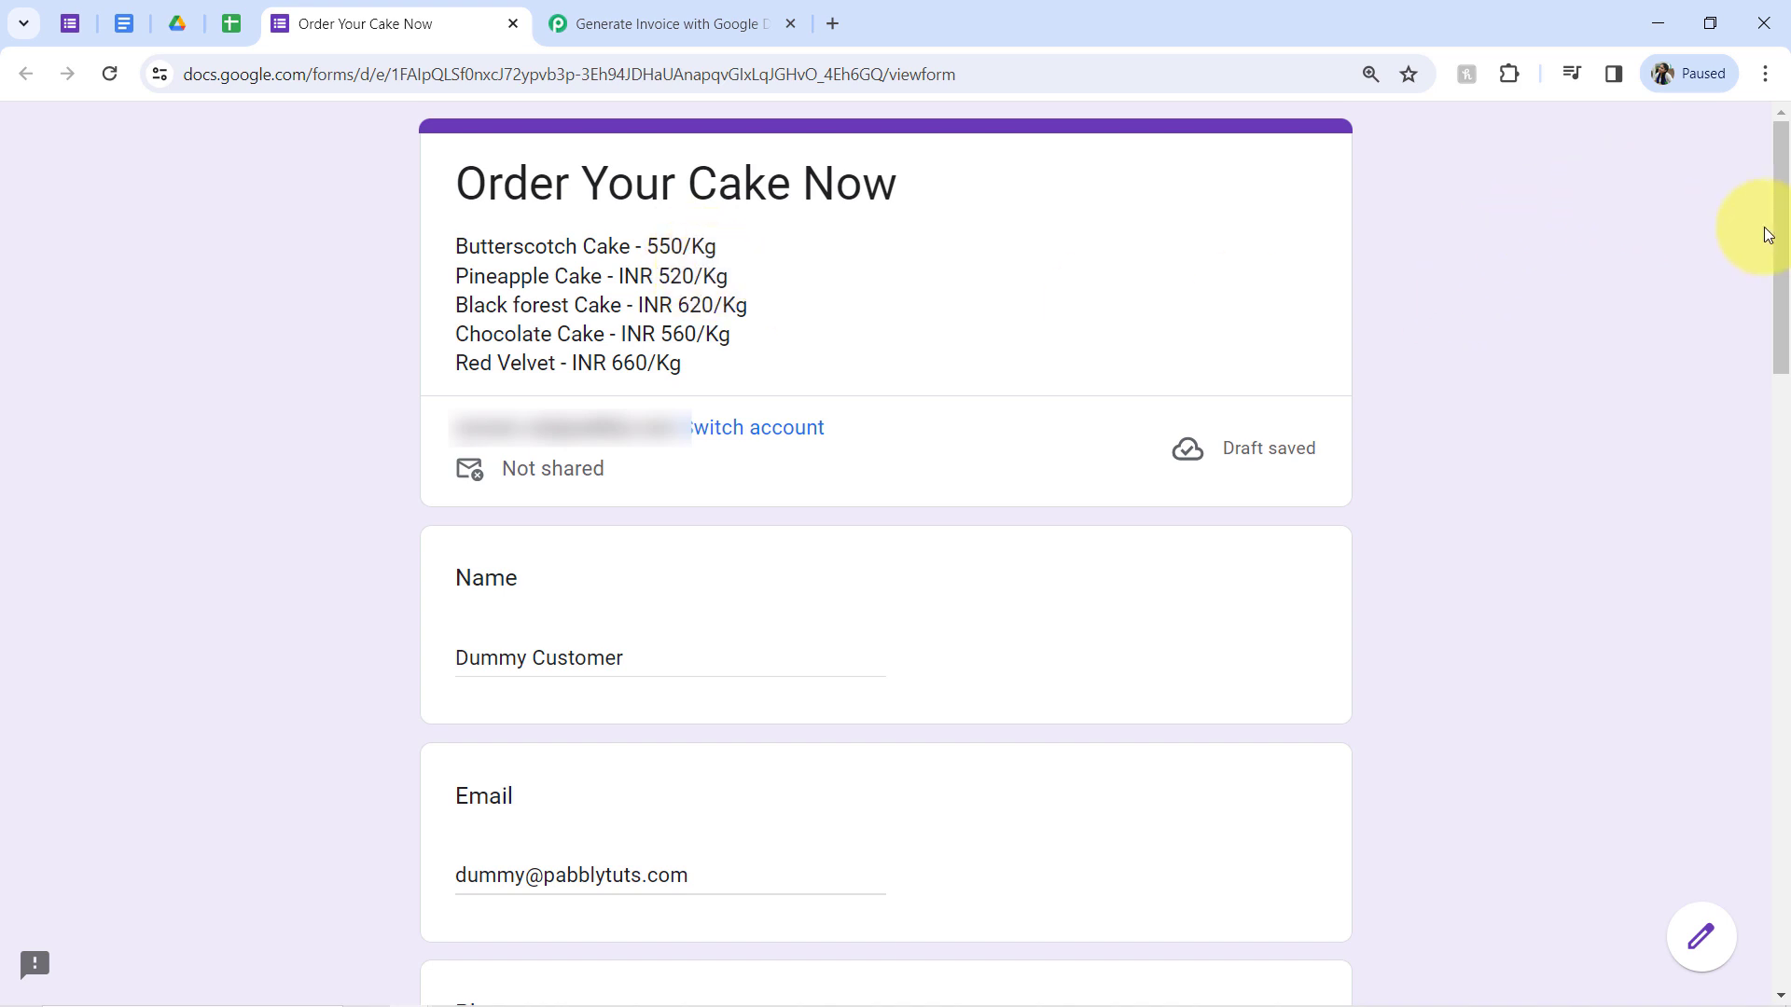
drag(1781, 241, 1757, 872)
click(440, 805)
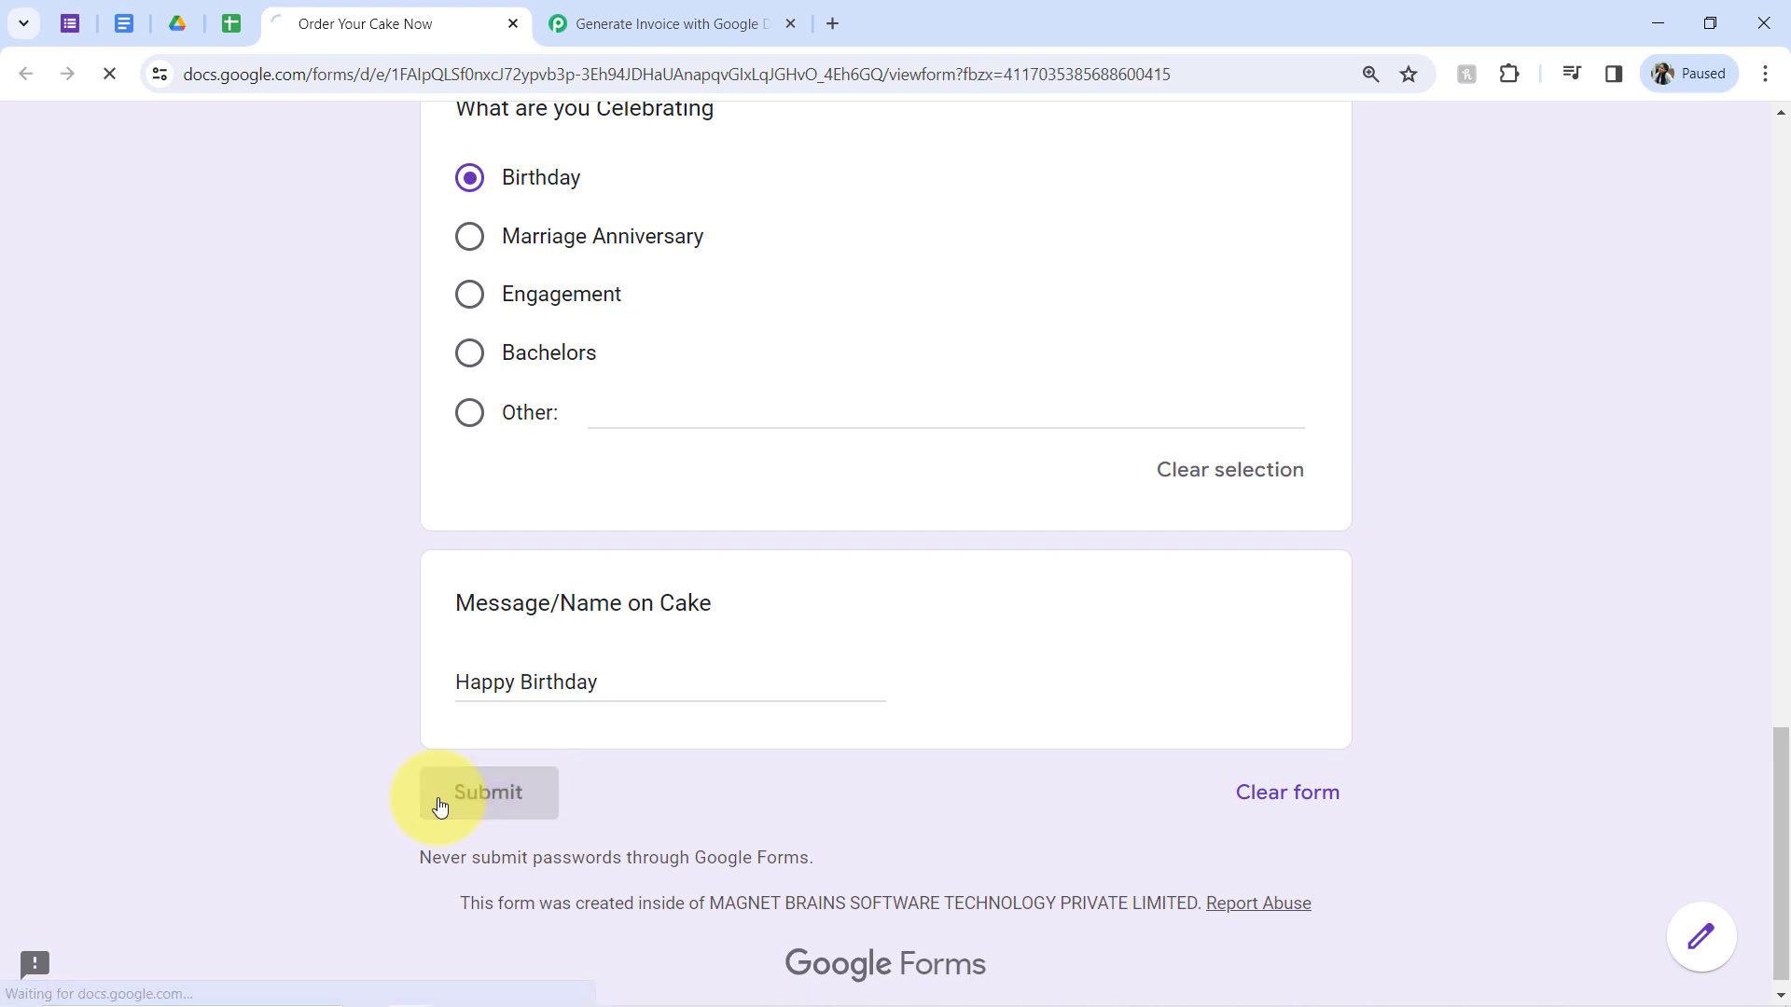
Step: Open the newly generated dummy customer invoice from the Google Drive folder and review its customer details, item, quantity and total
click(178, 23)
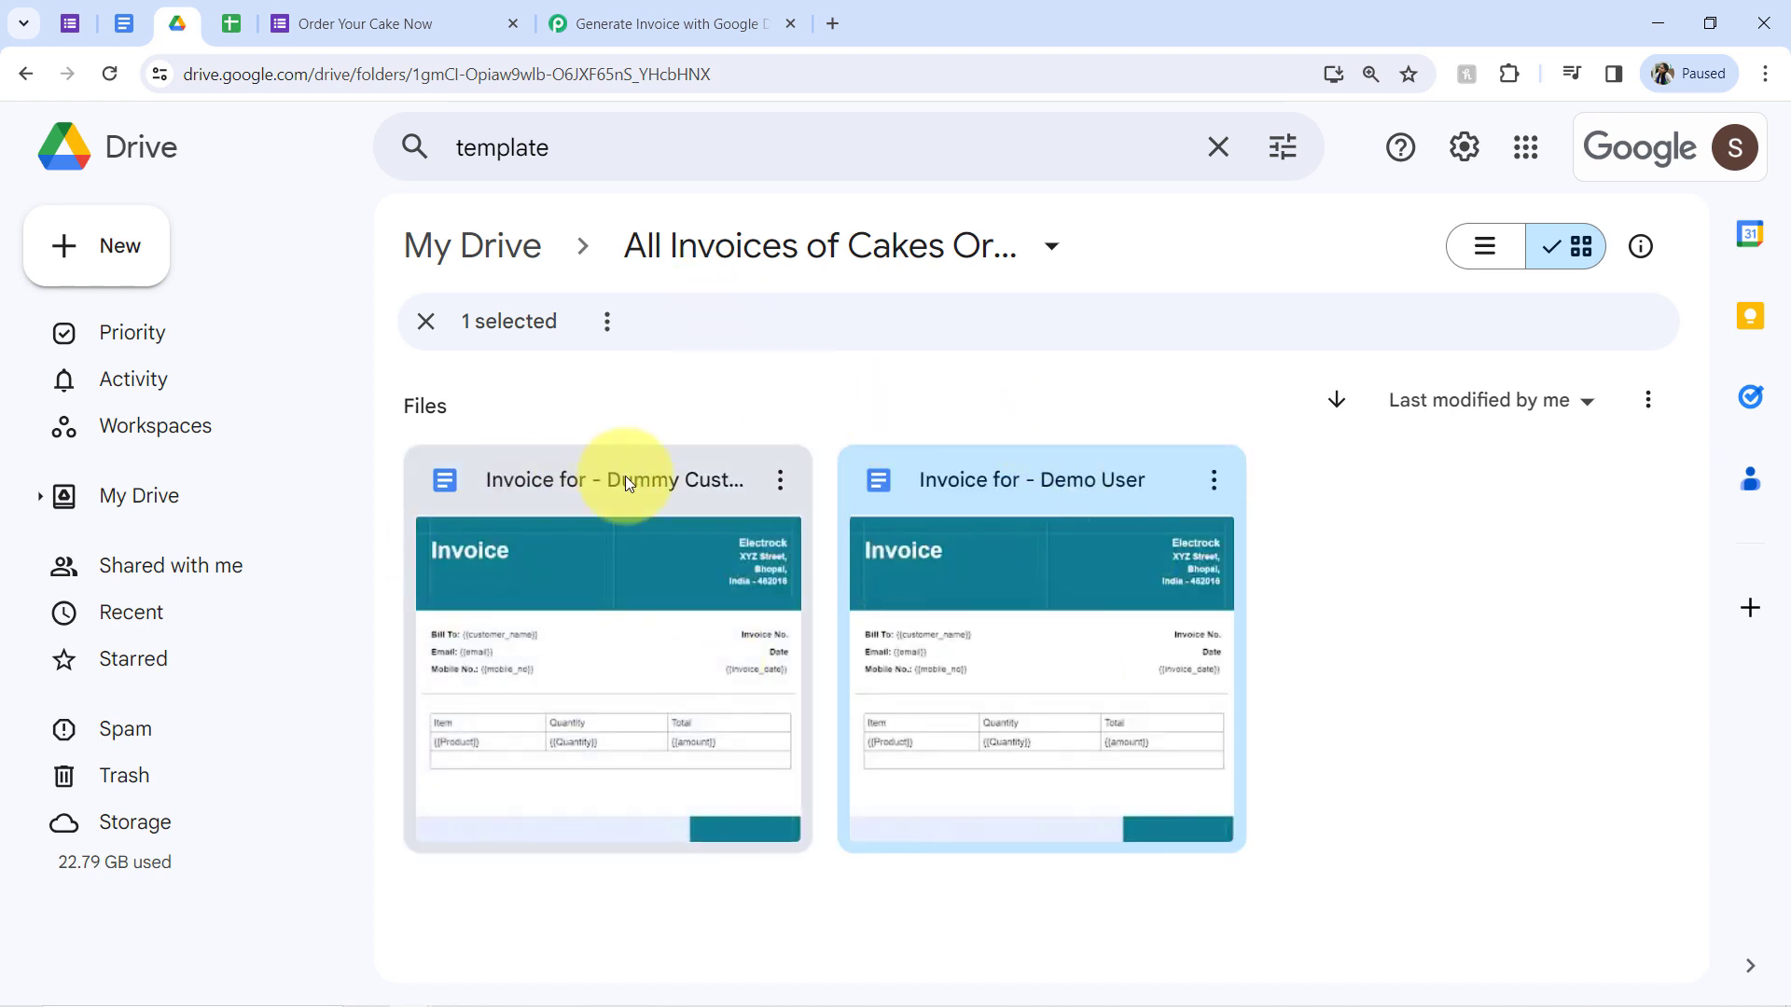
double_click(632, 514)
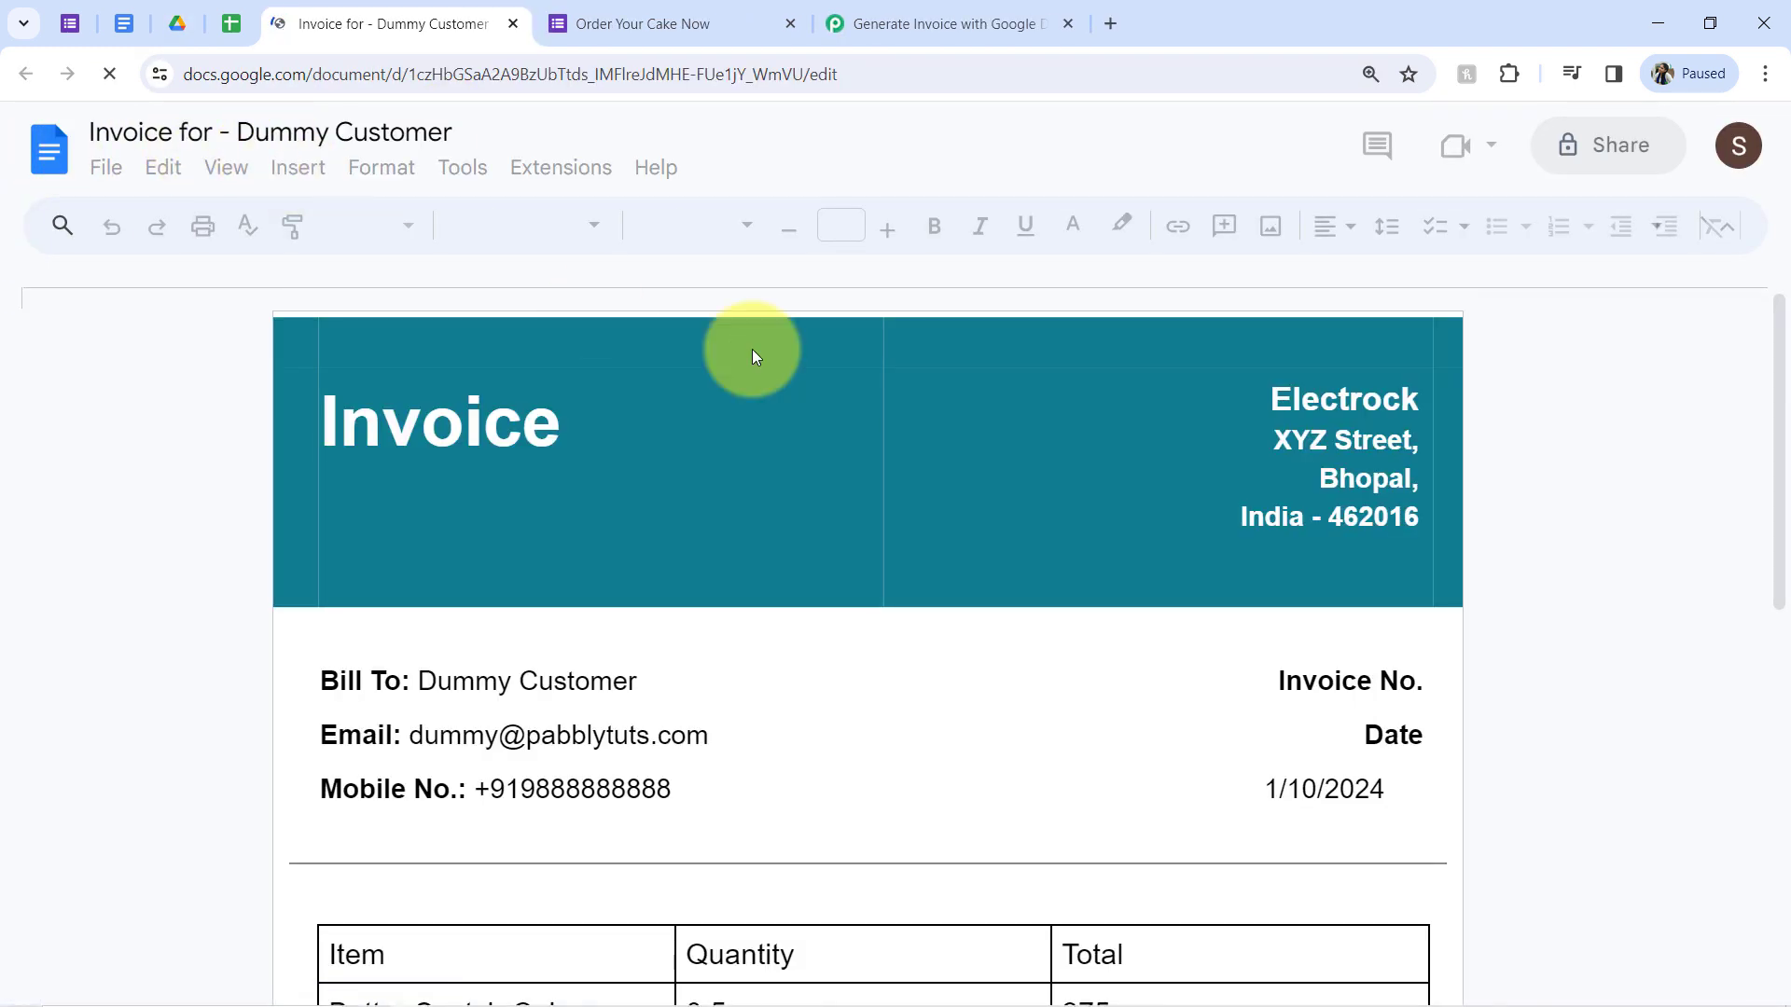
scroll(1759, 487, down, 4)
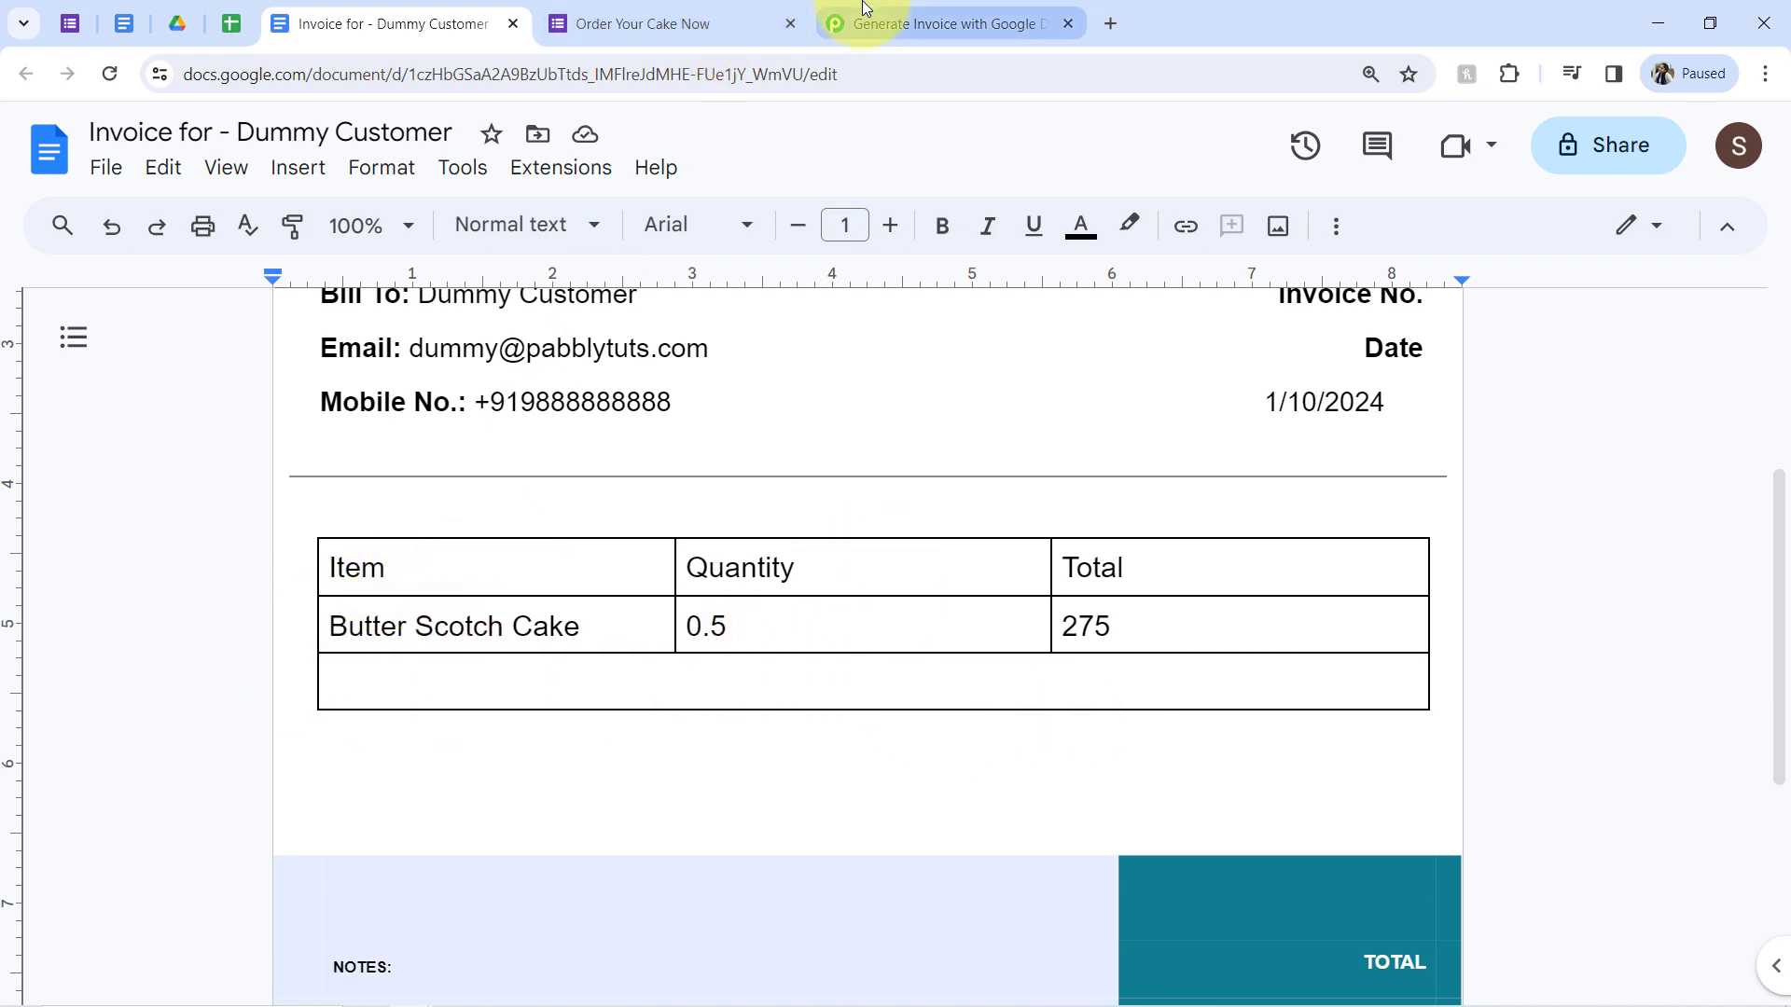
Step: Return to the invoice workflow in Pabbly Connect, look over its steps and copy the workflow's share link
click(844, 25)
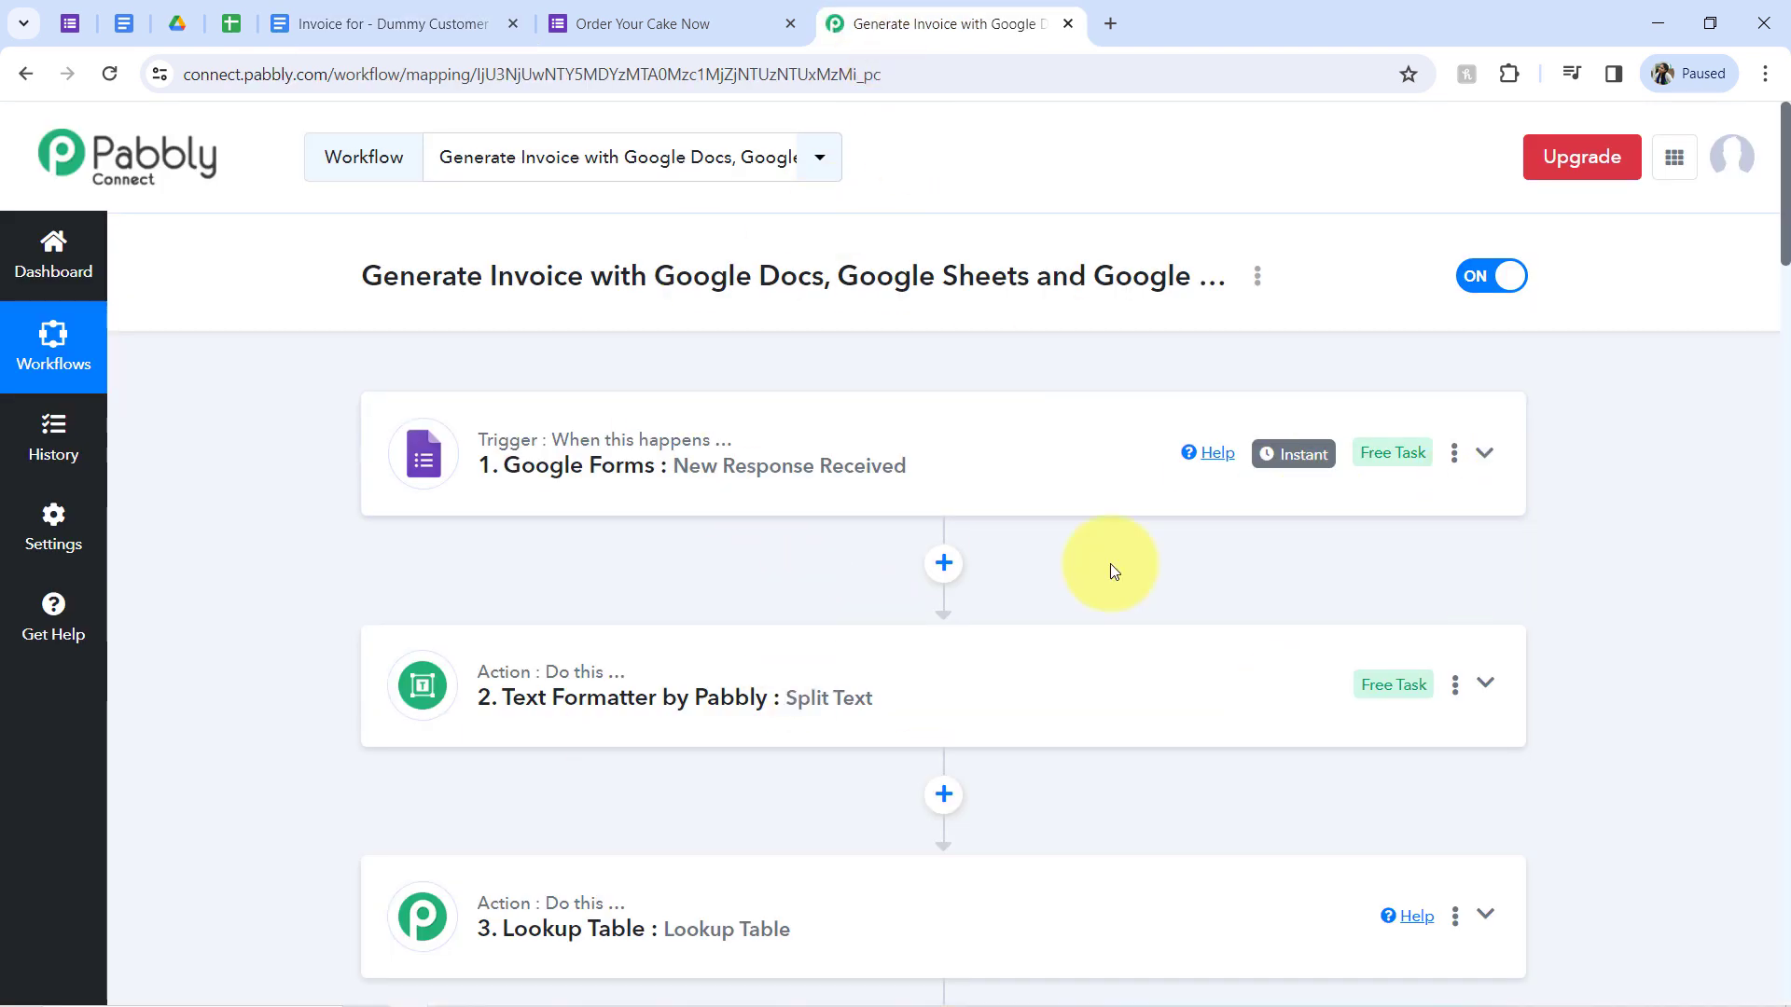
scroll(1782, 249, down, 5)
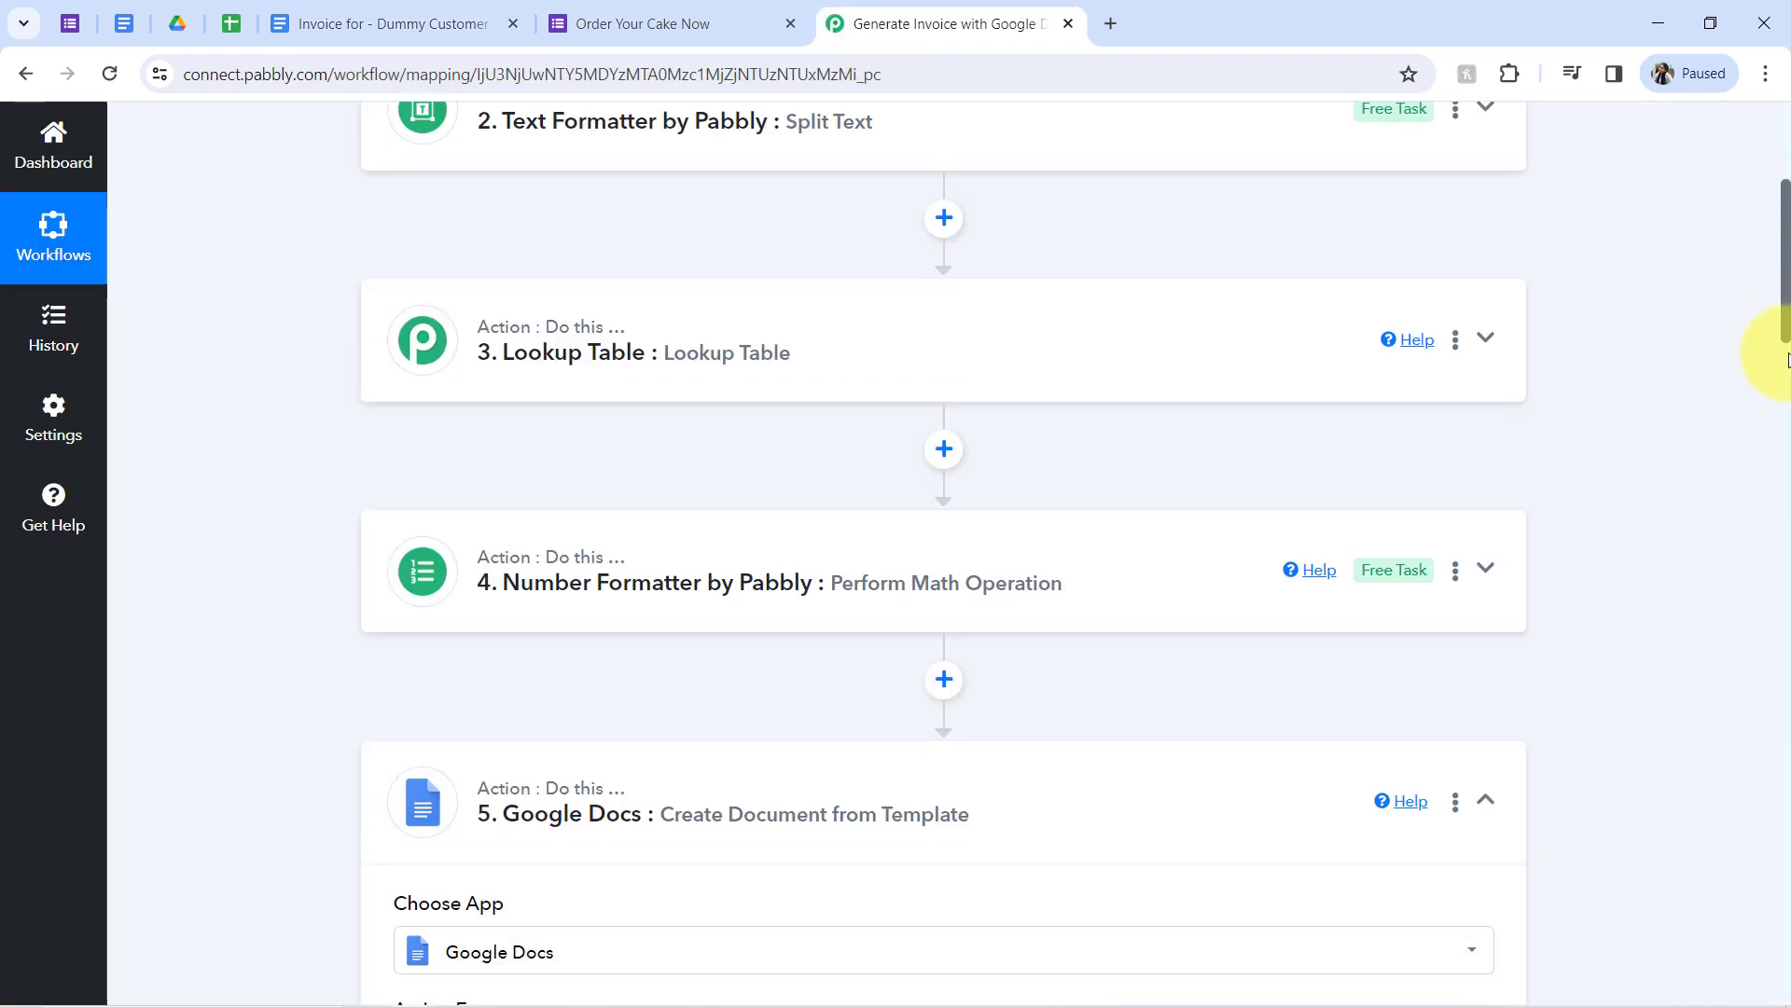
scroll(1782, 256, up, 5)
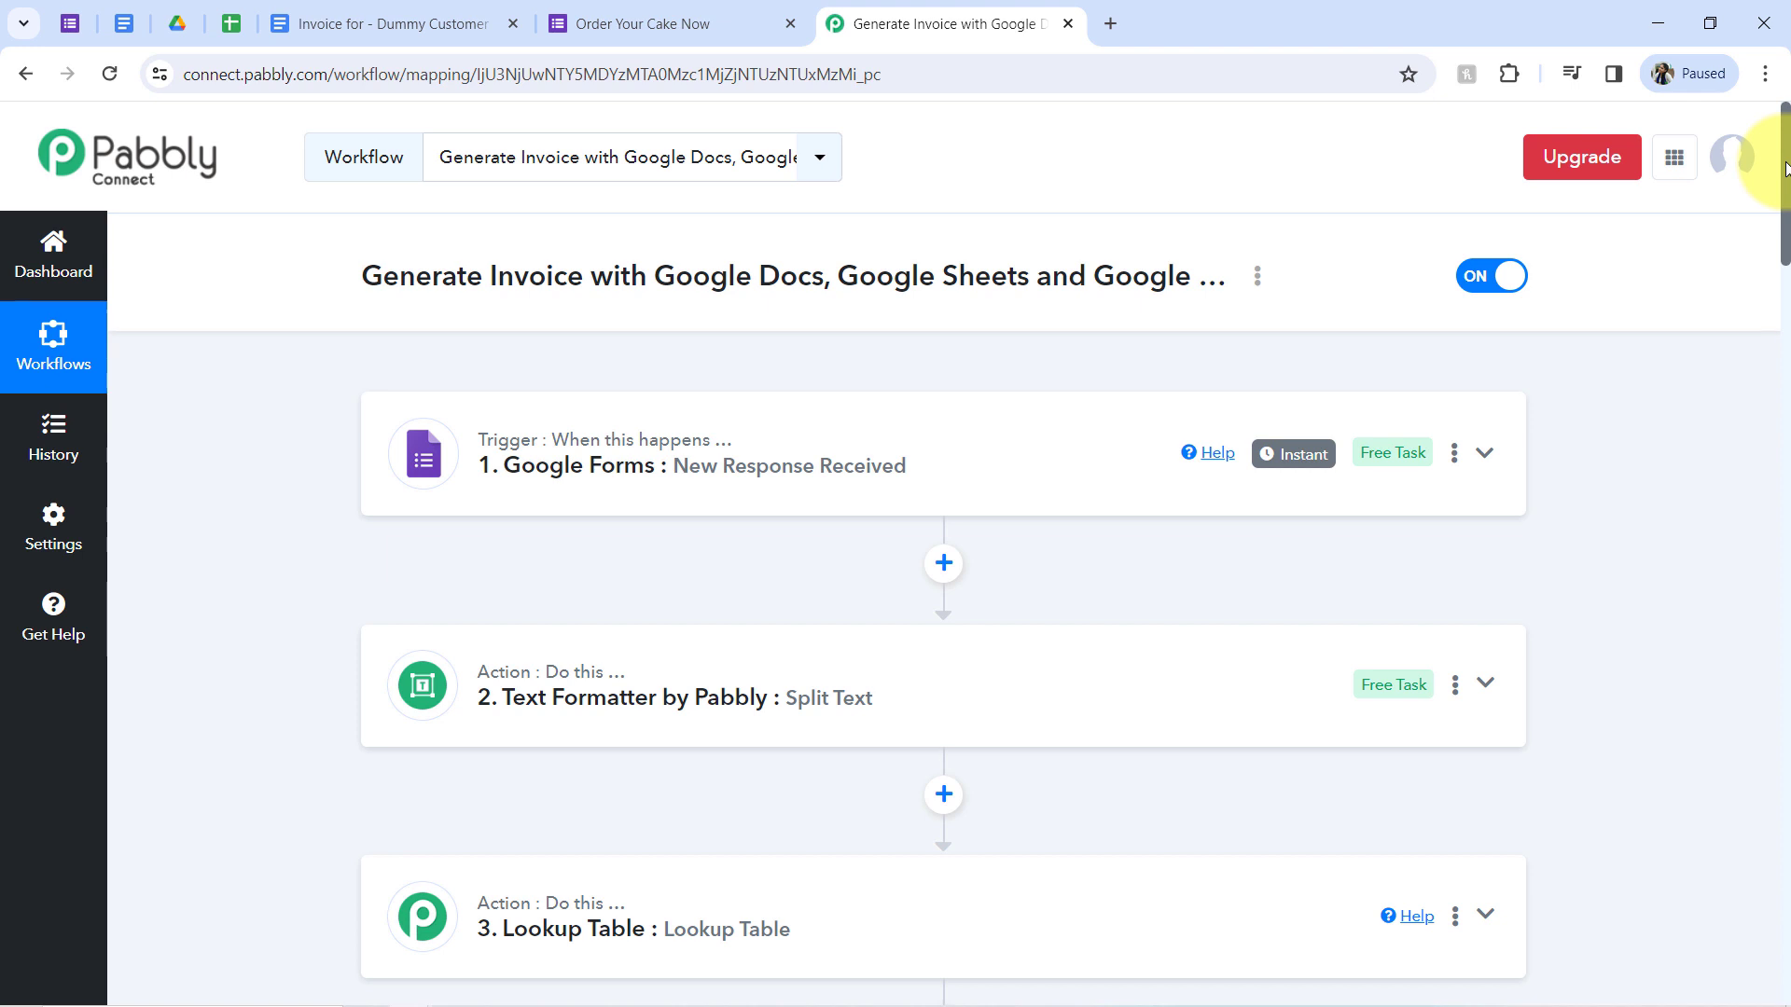
click(1257, 280)
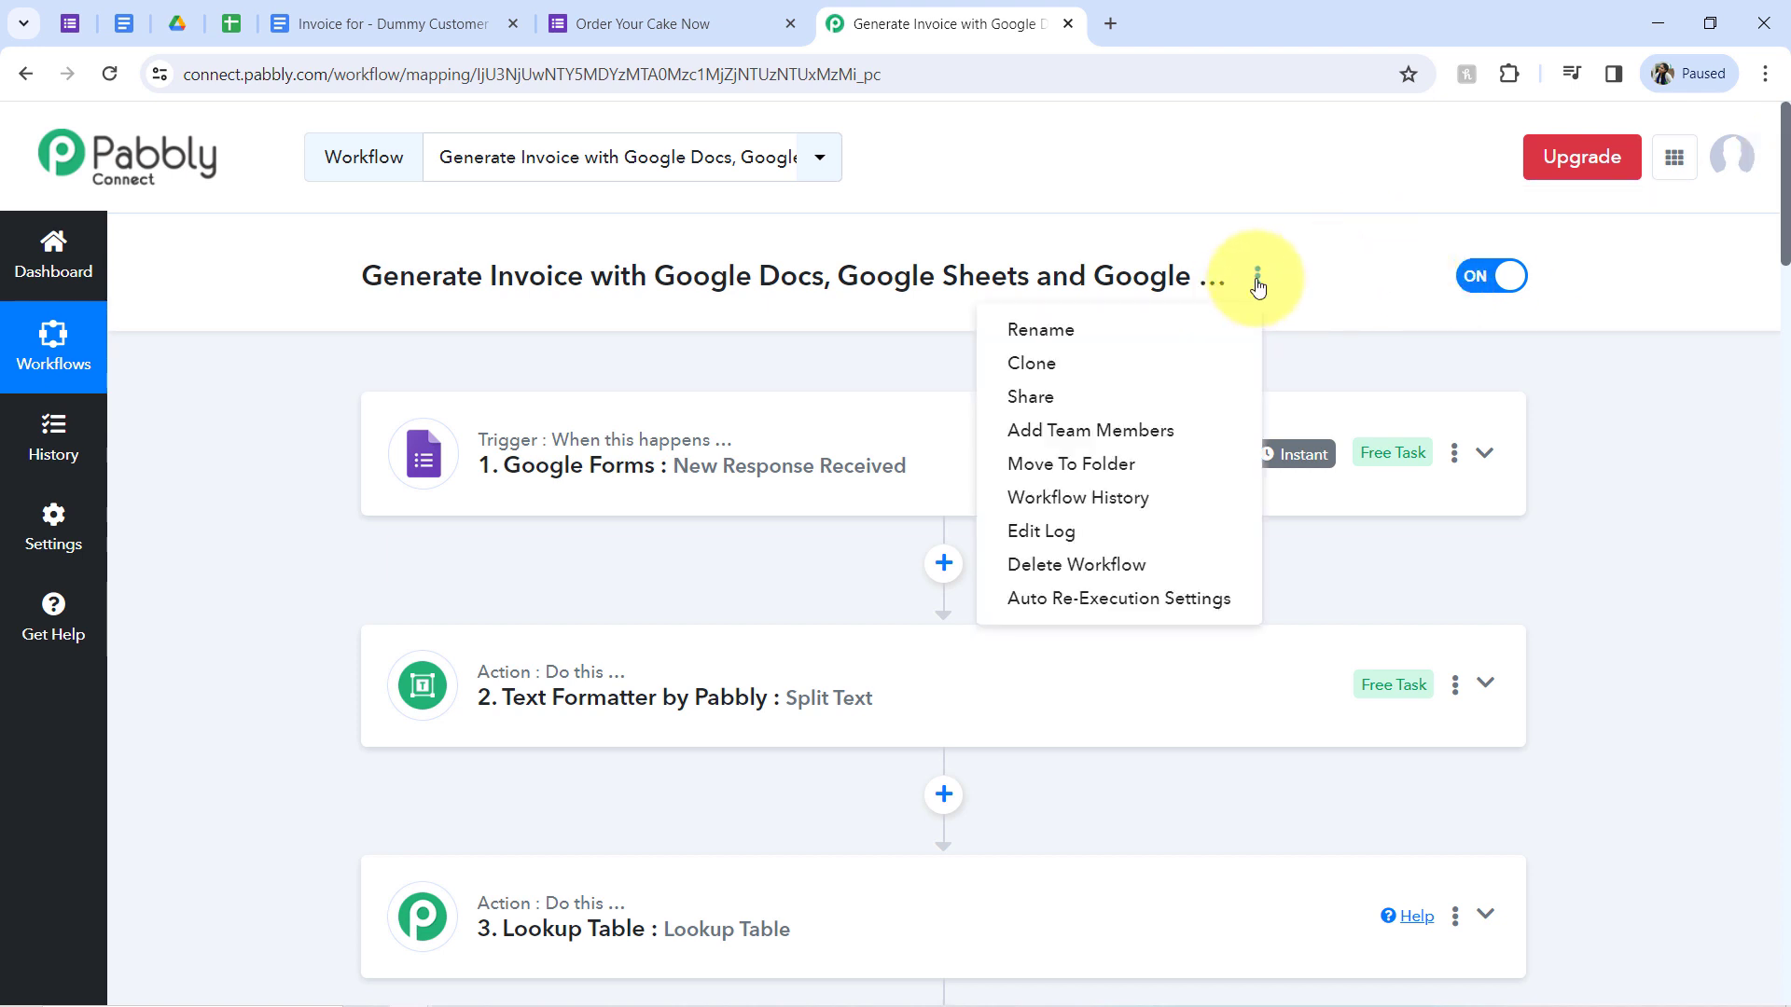
click(1094, 393)
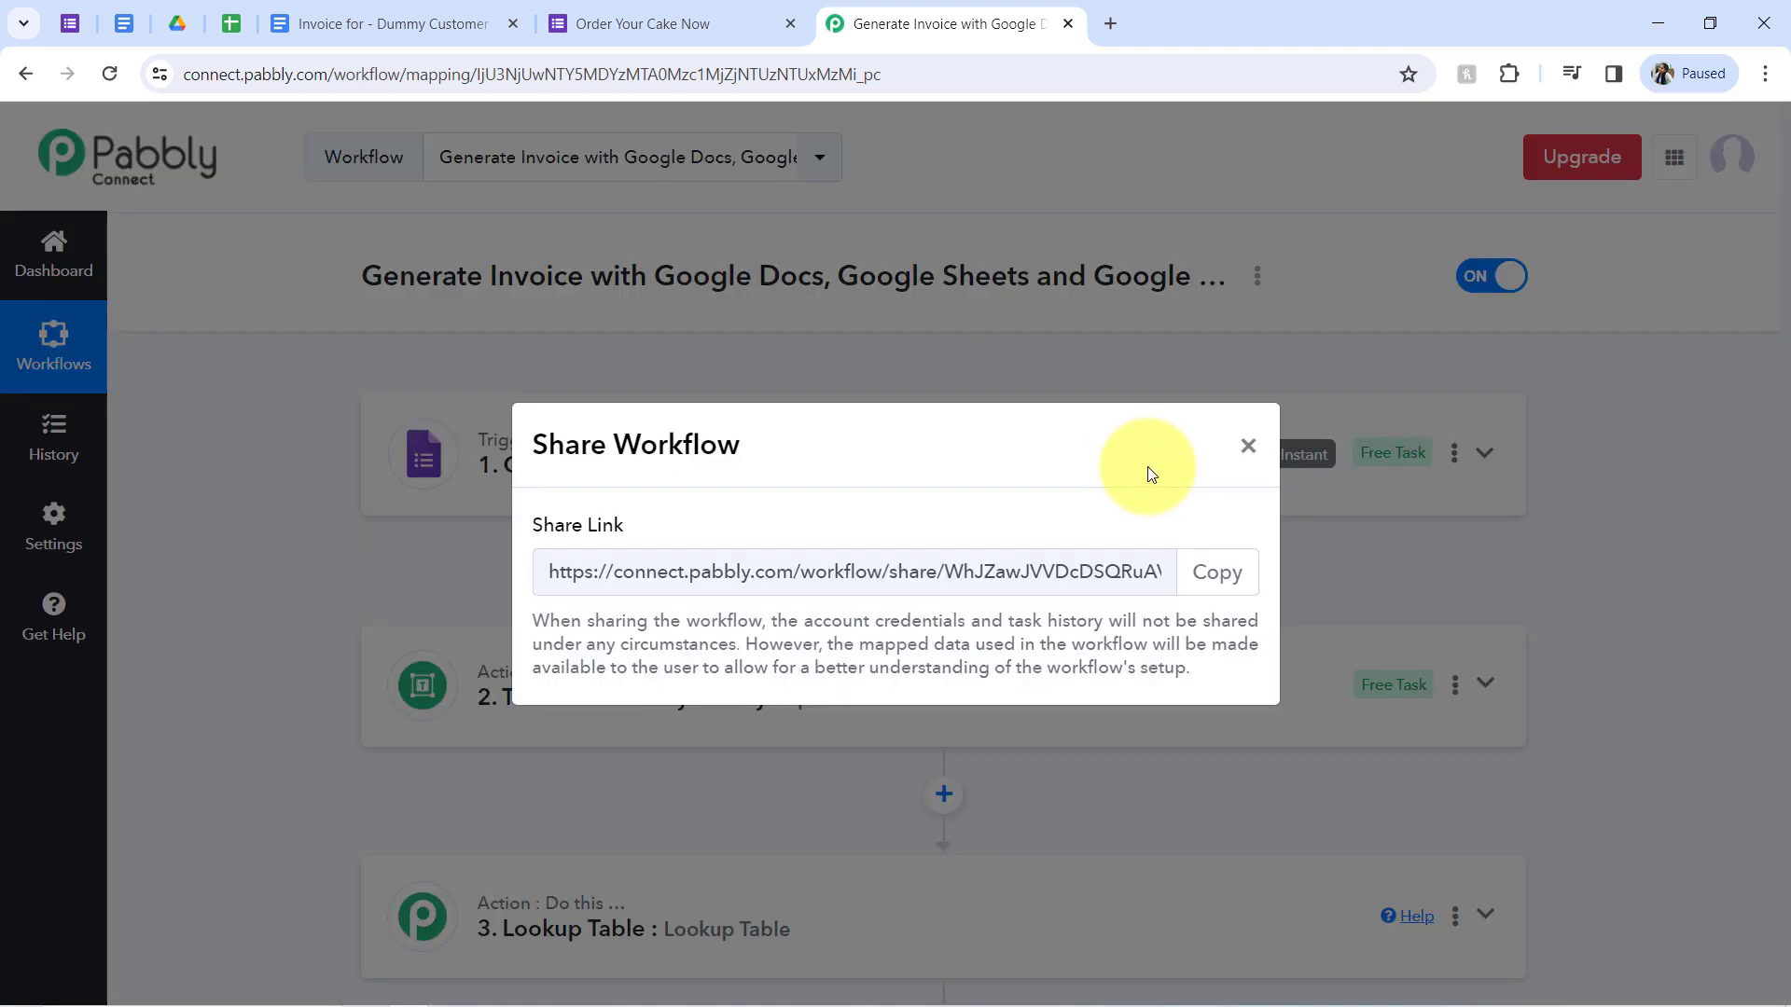
click(1215, 575)
click(1245, 446)
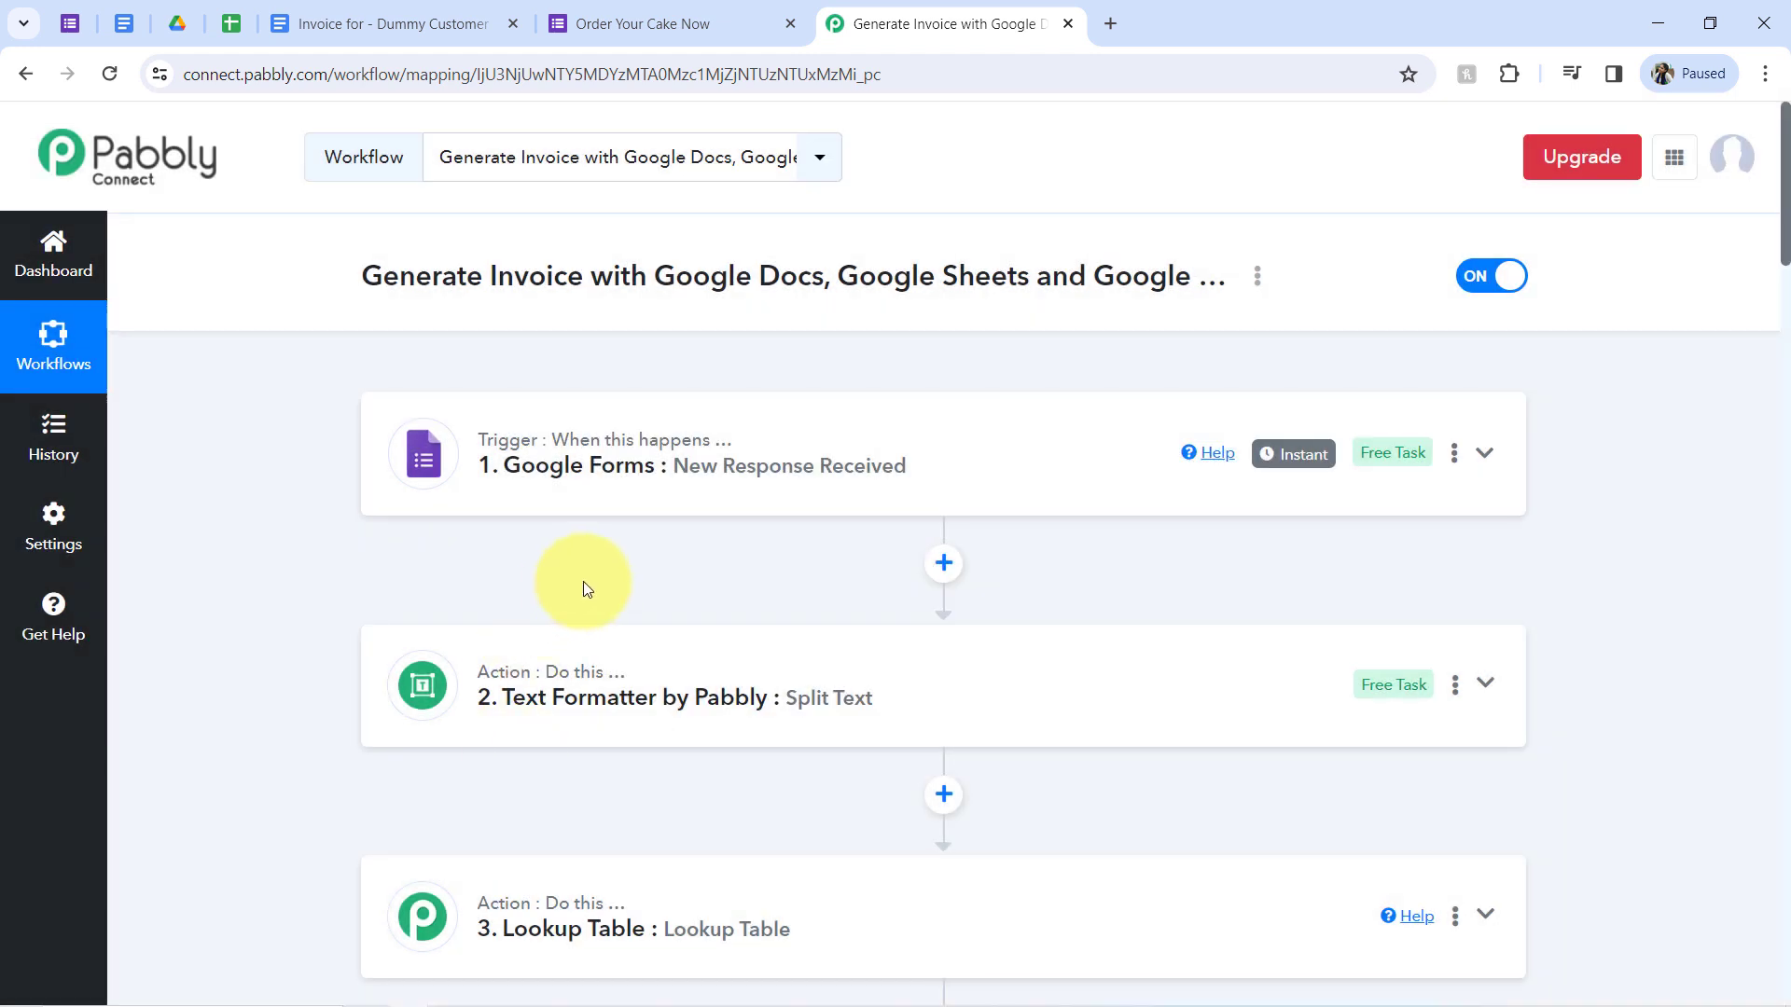